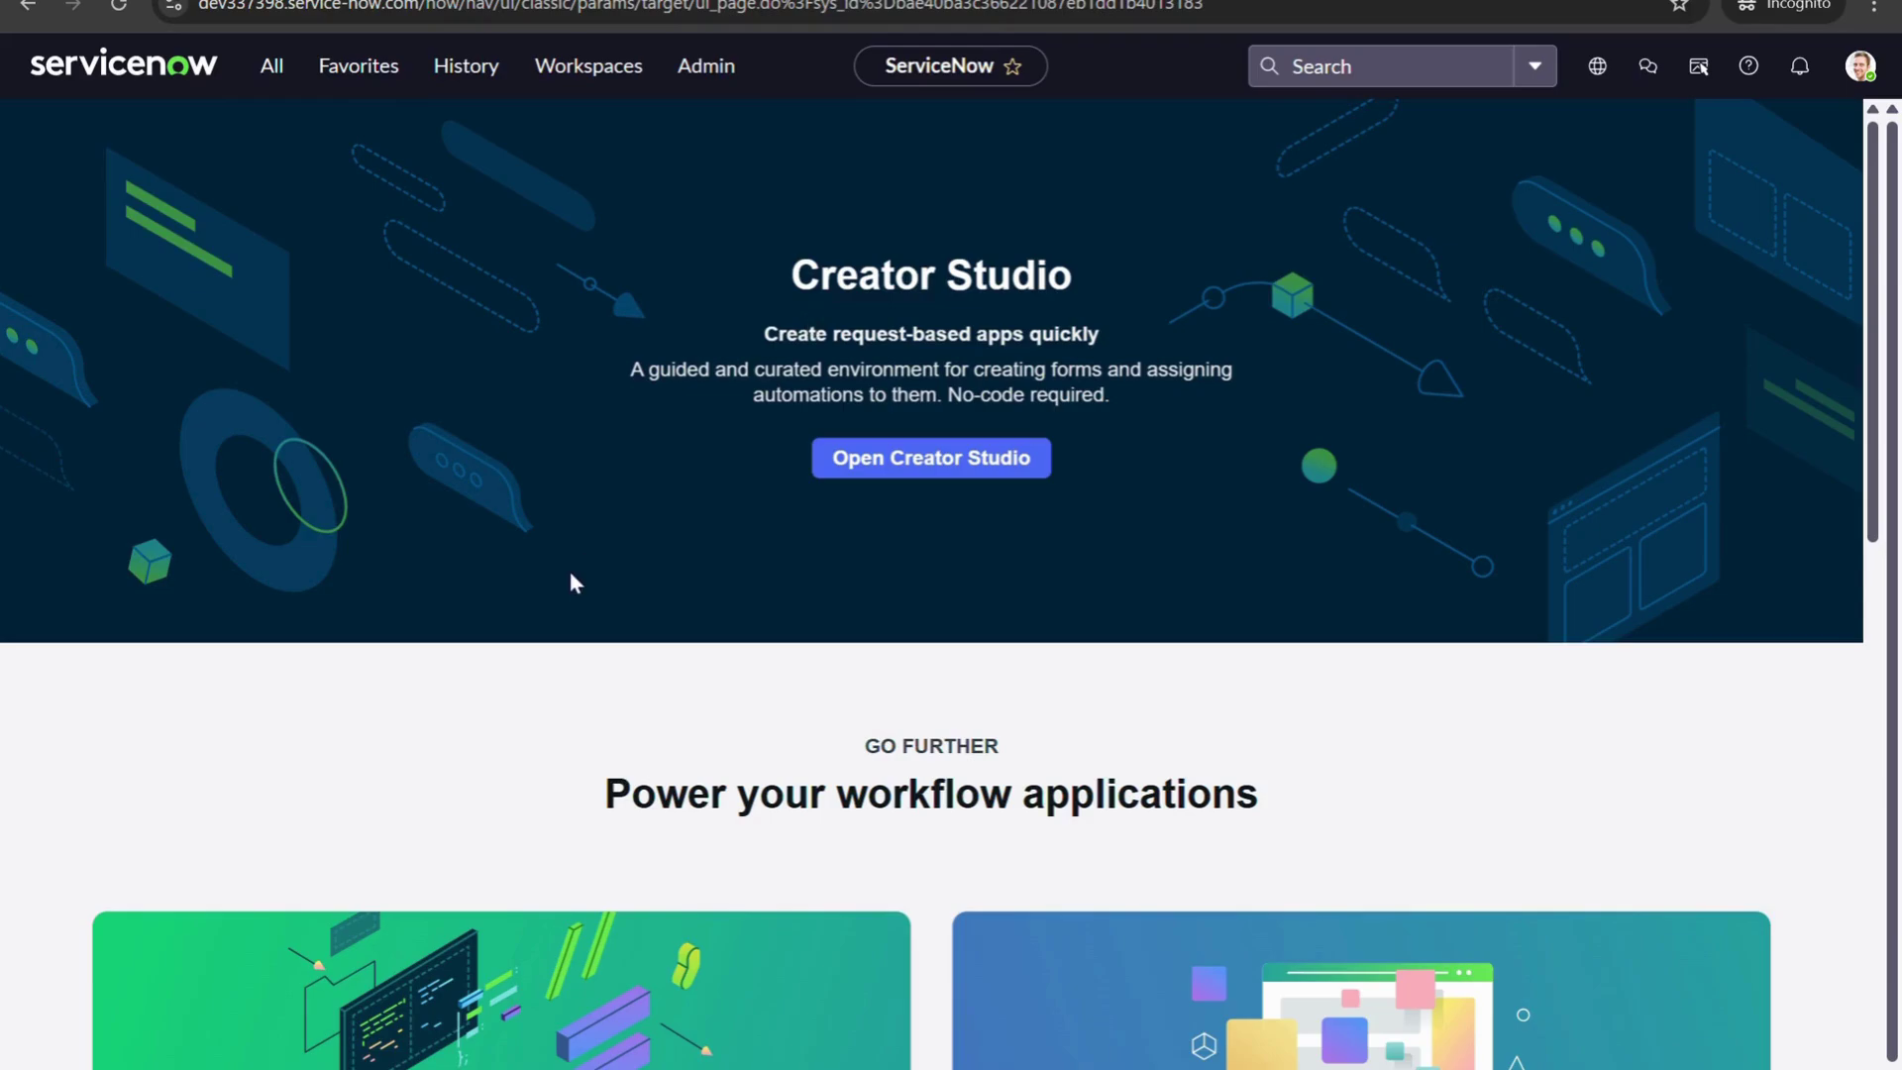
Find Flow Designer in the application navigator and open it
left_click(282, 71)
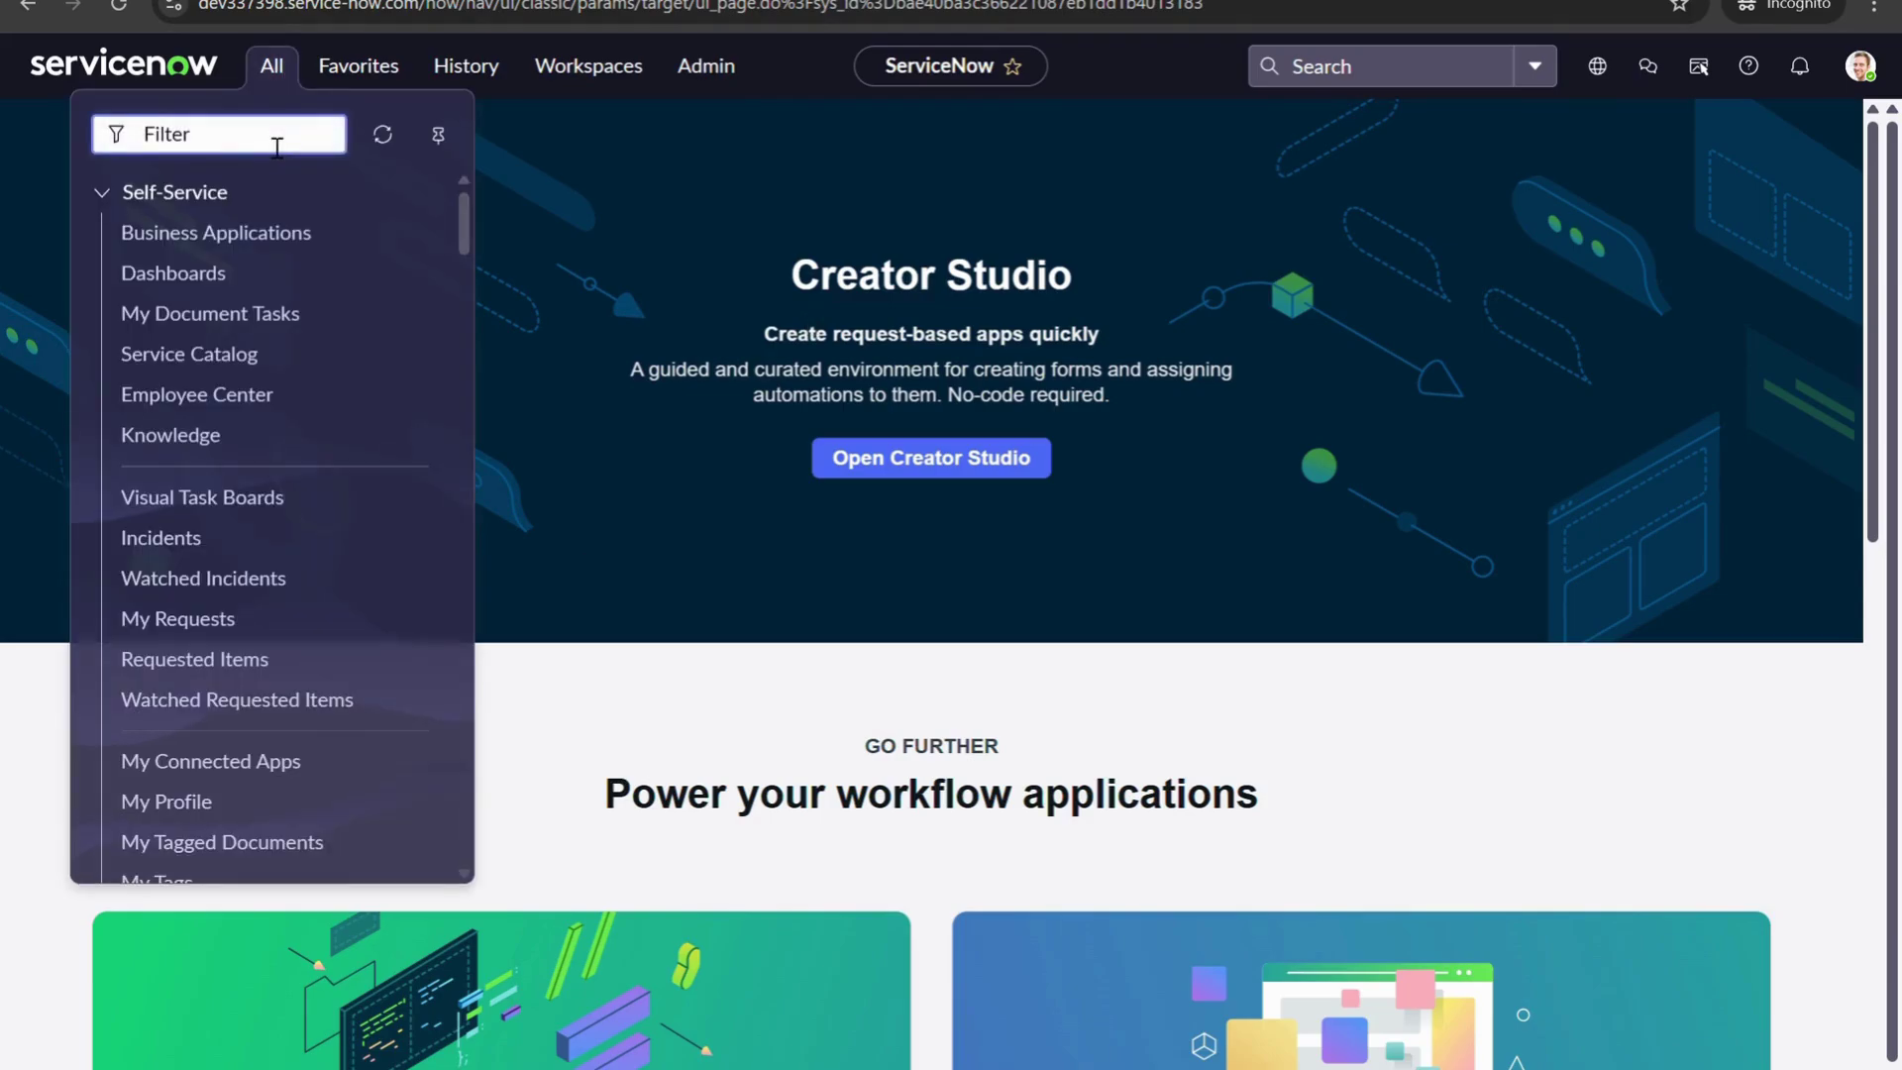
type("Flow desion")
key("BackSpace")
key("BackSpace")
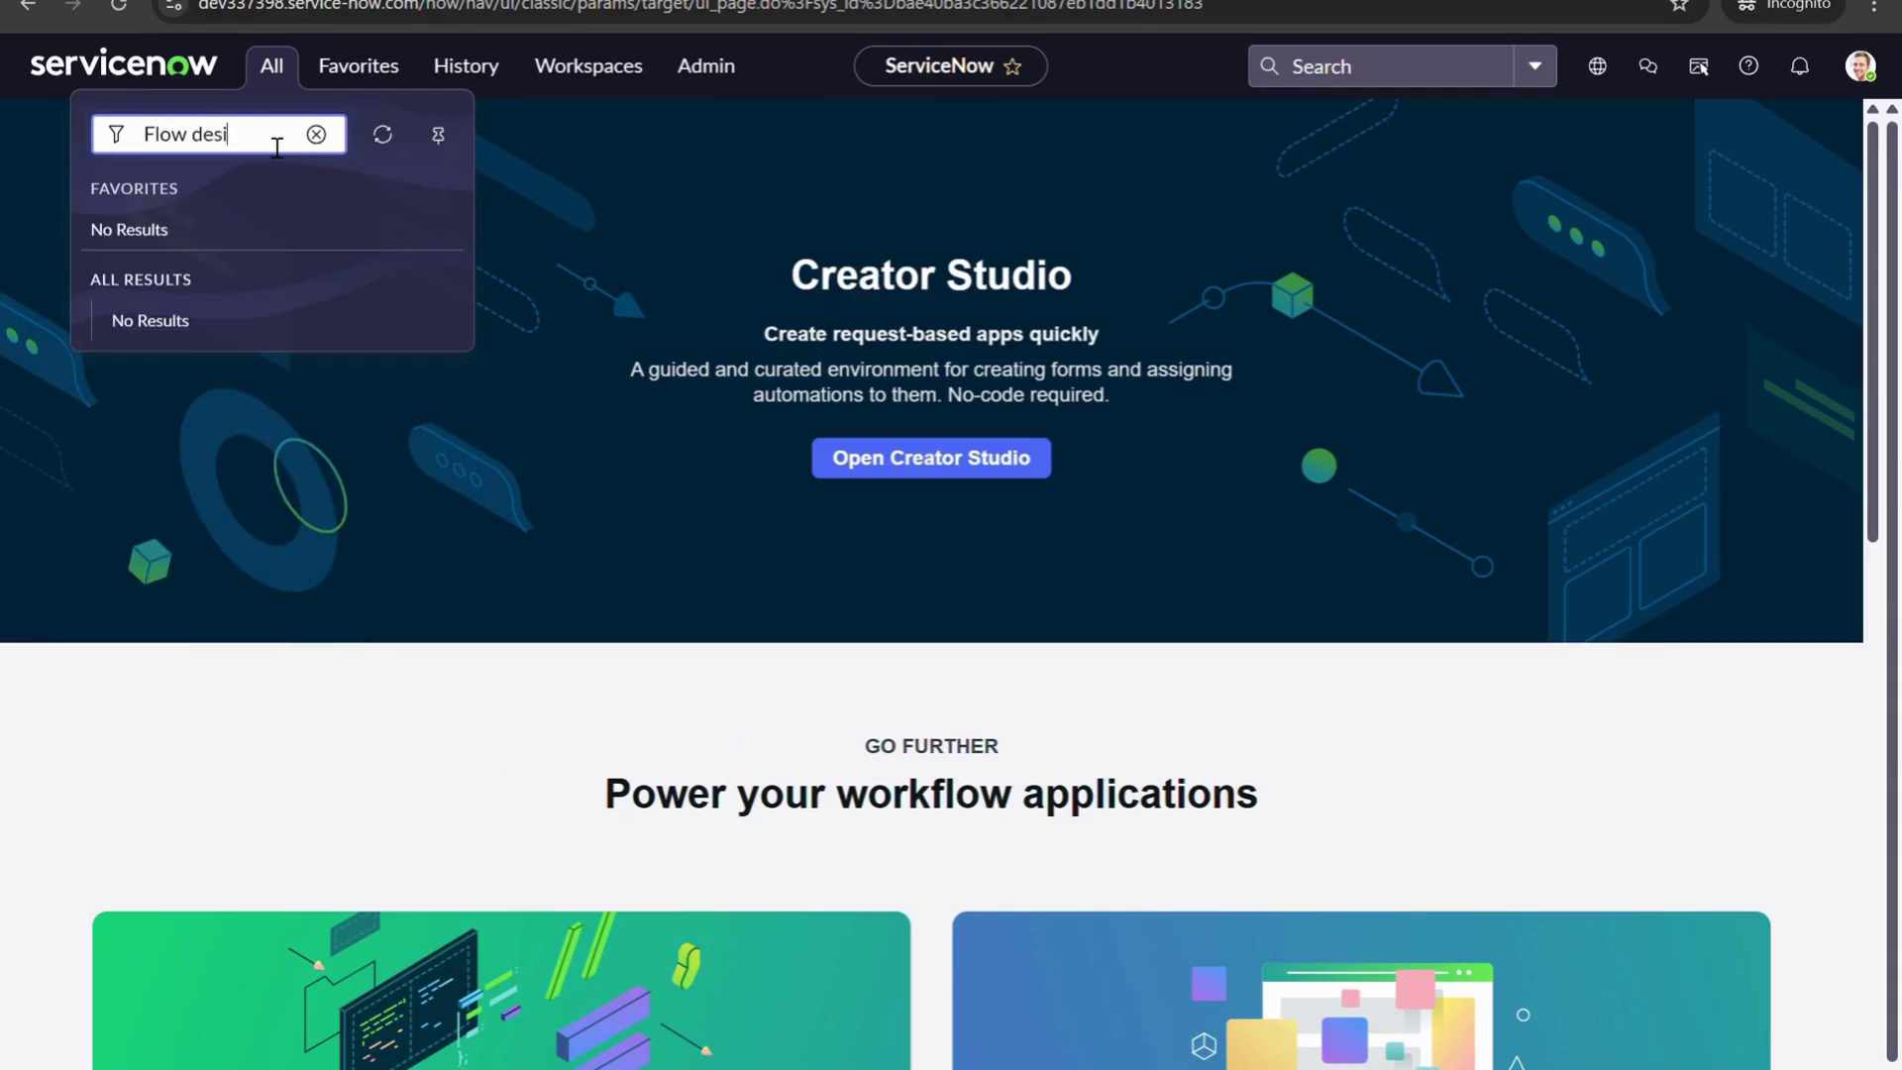
type("gner")
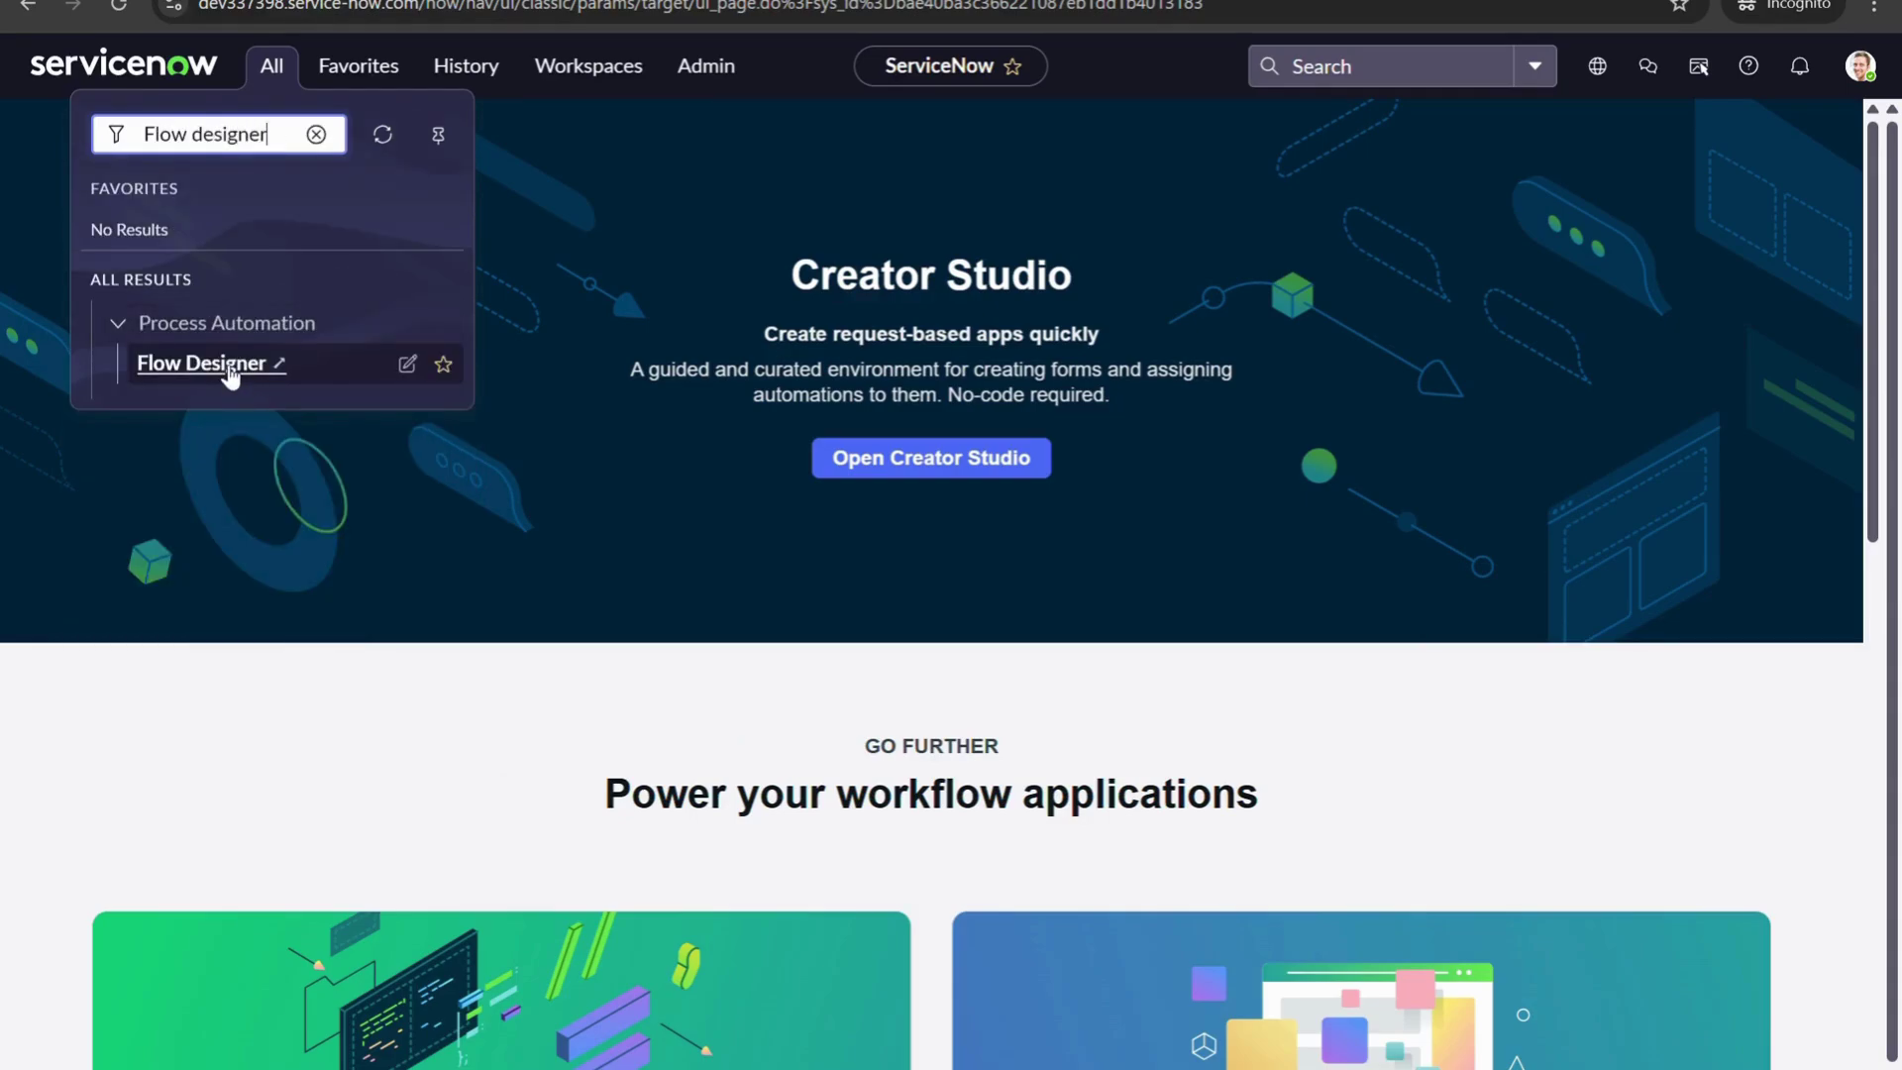
left_click(229, 368)
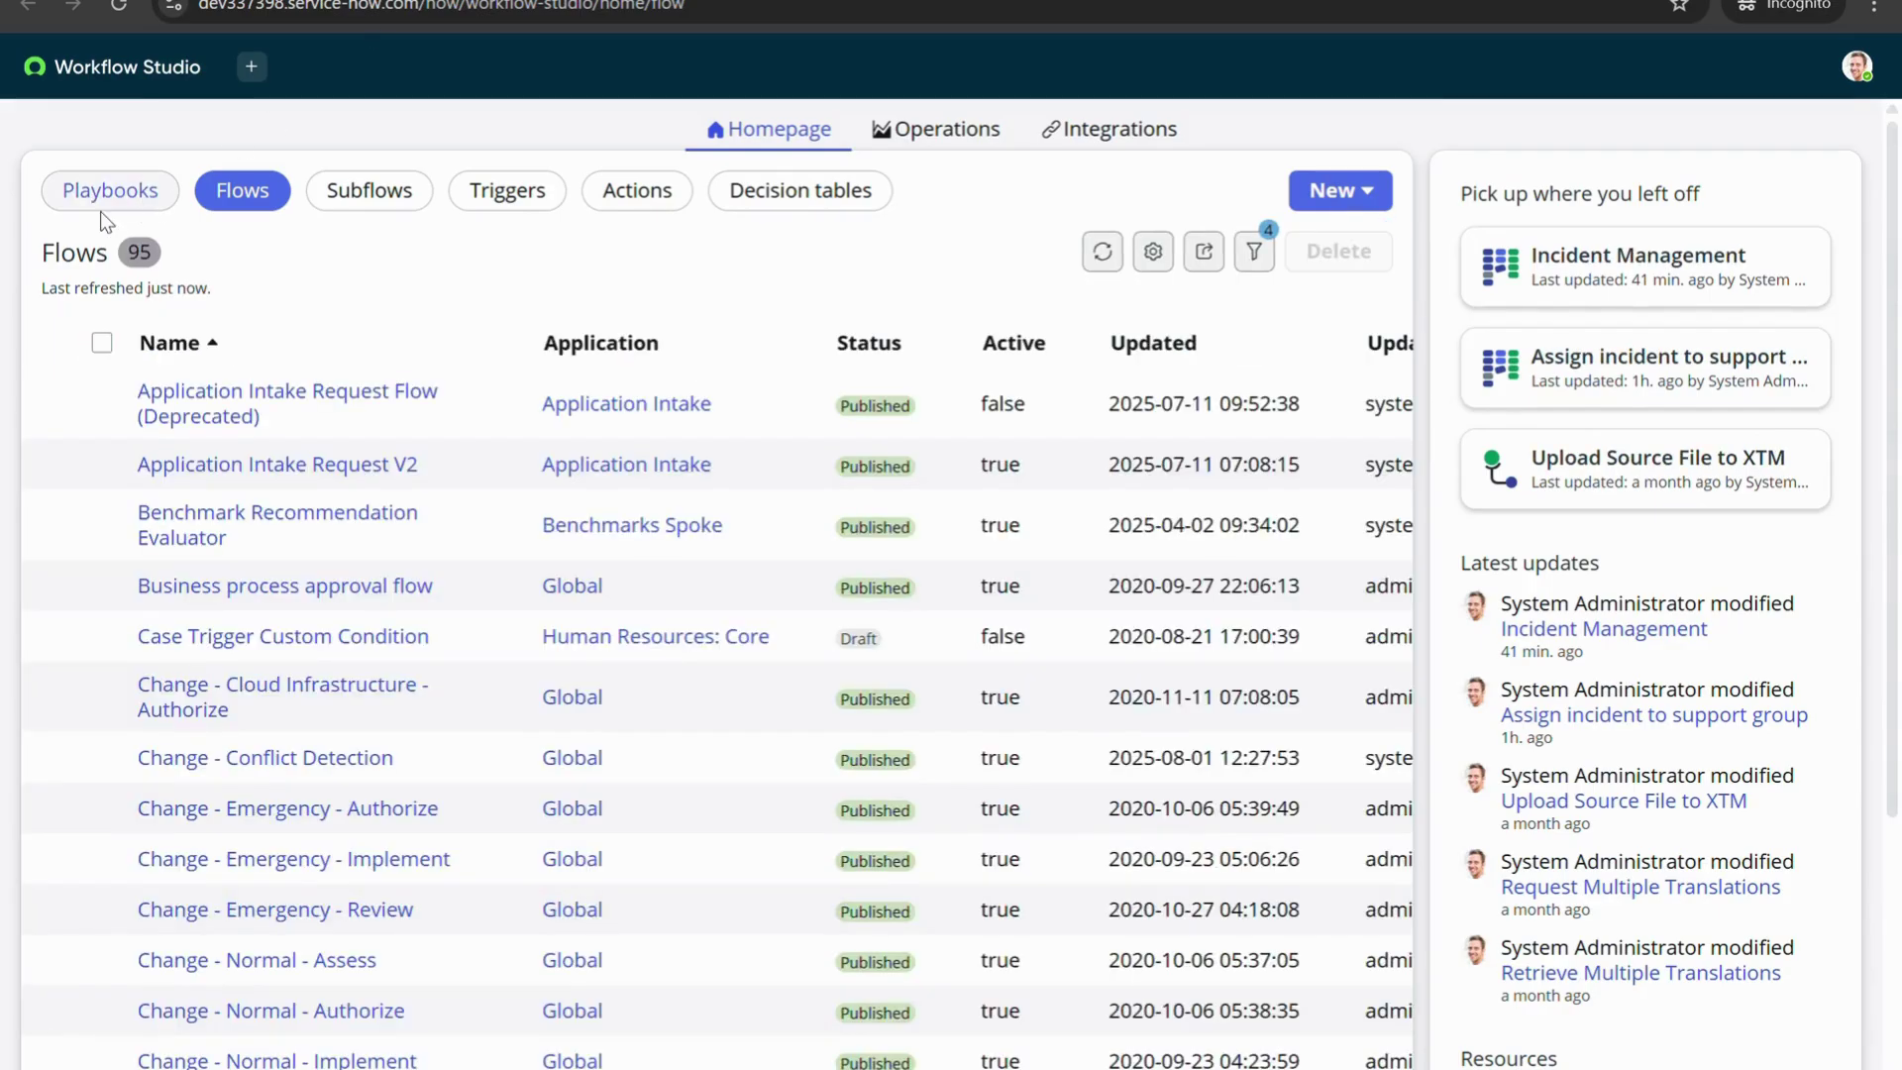
Show the list of playbooks and start creating a new playbook
left_click(130, 199)
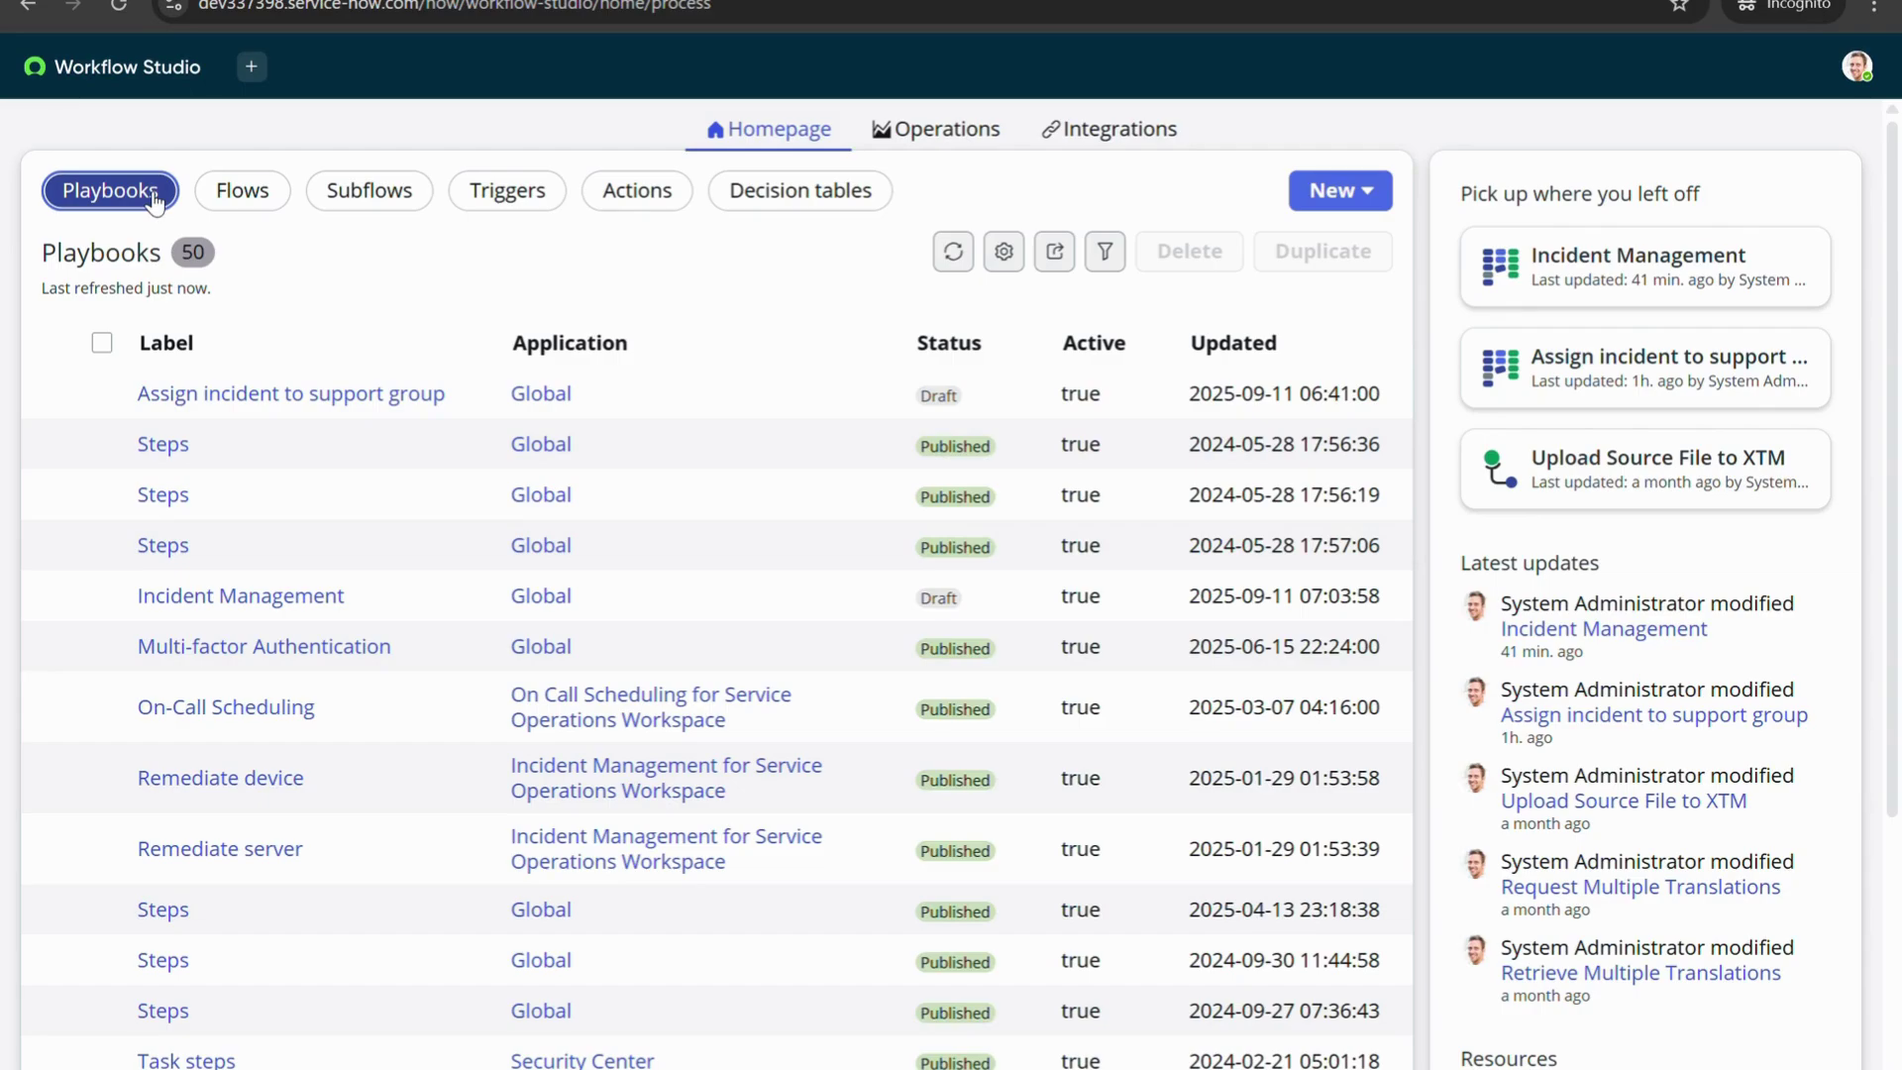
left_click(1330, 198)
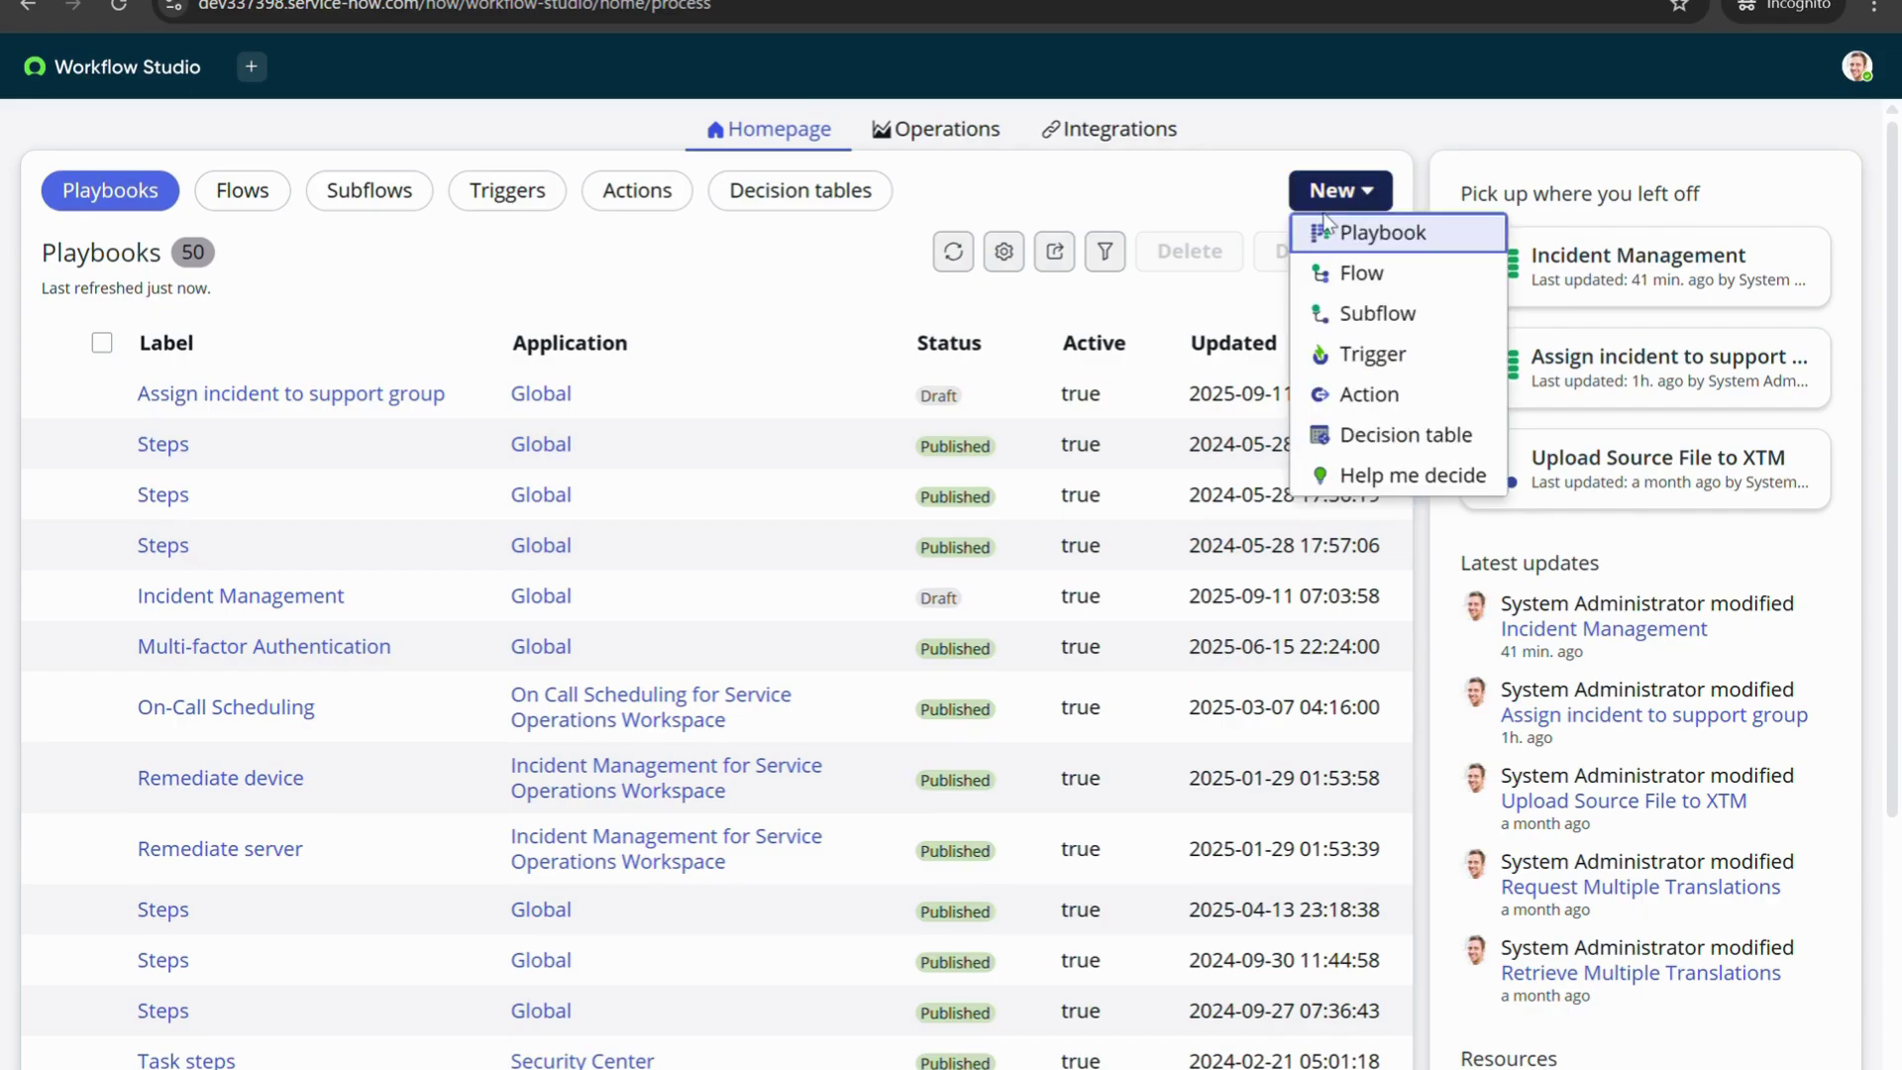
left_click(1384, 237)
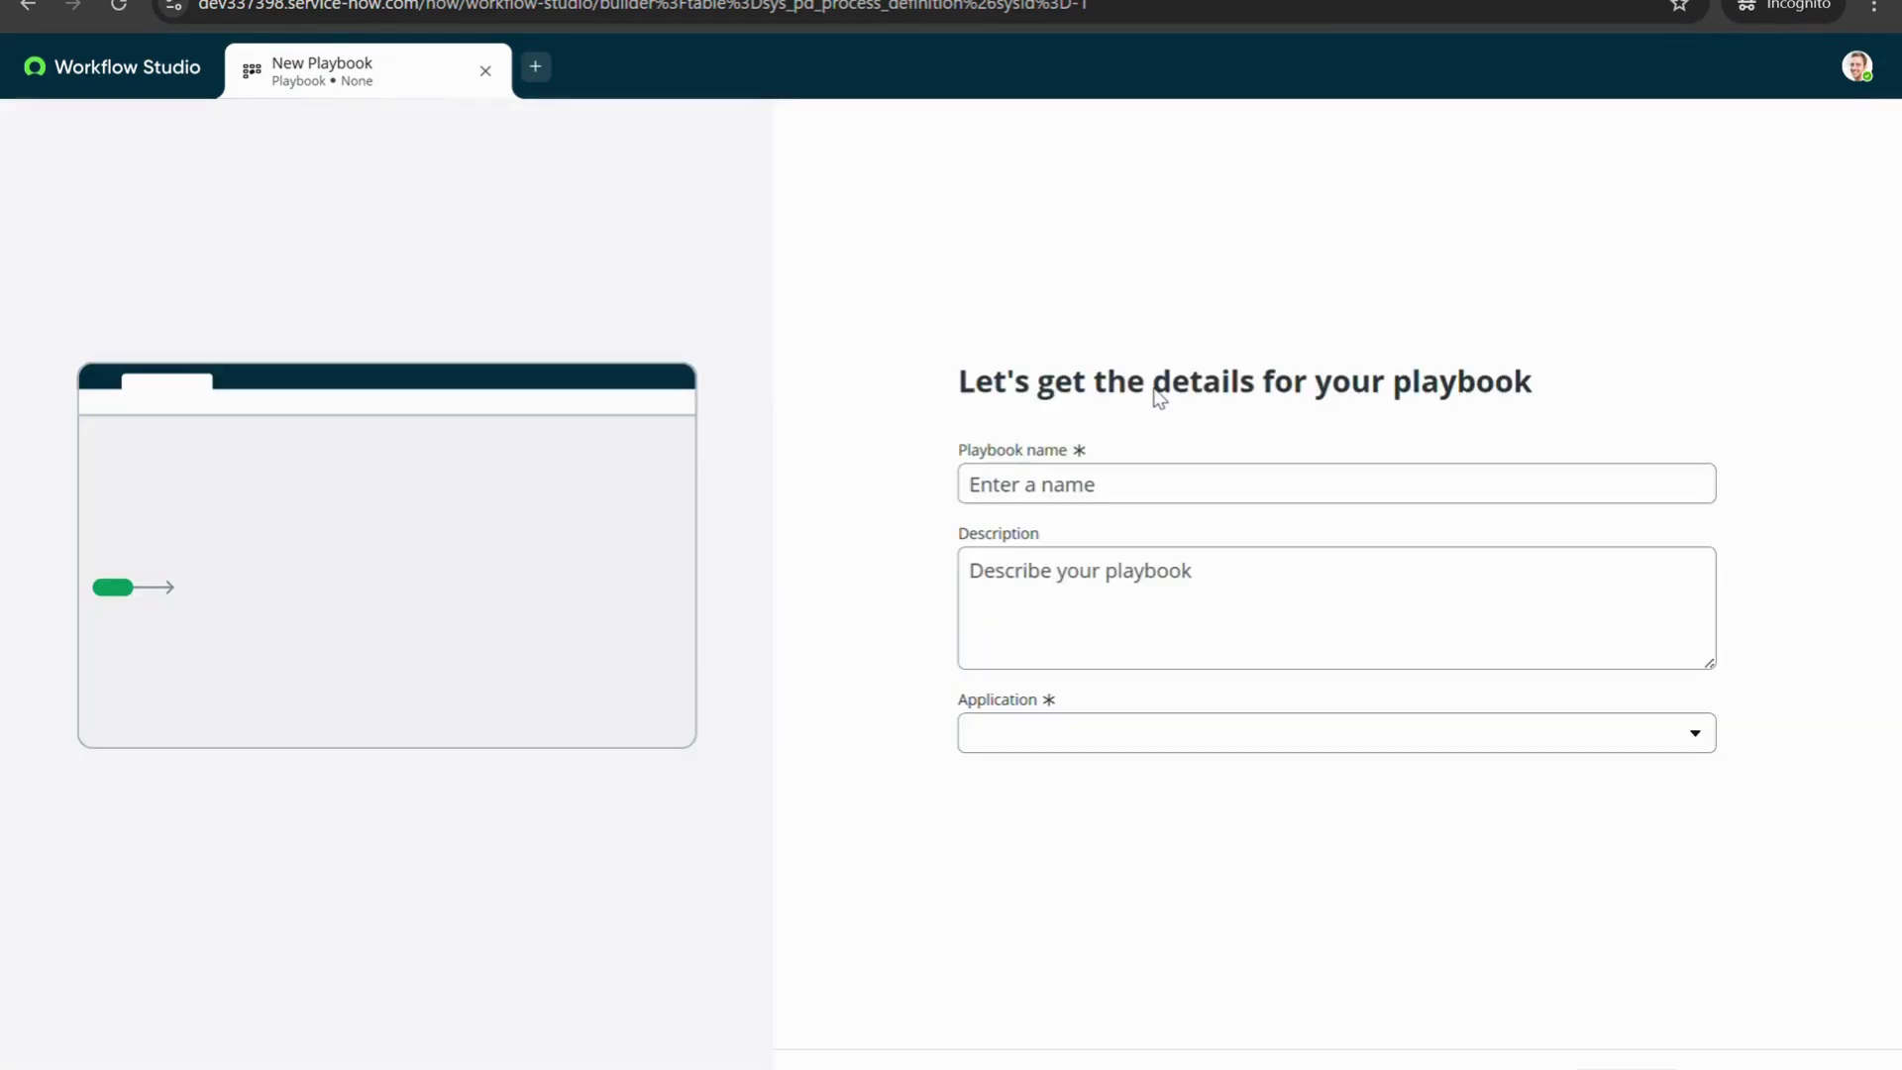
Name the new playbook "Incident Management Process."
left_click(1104, 507)
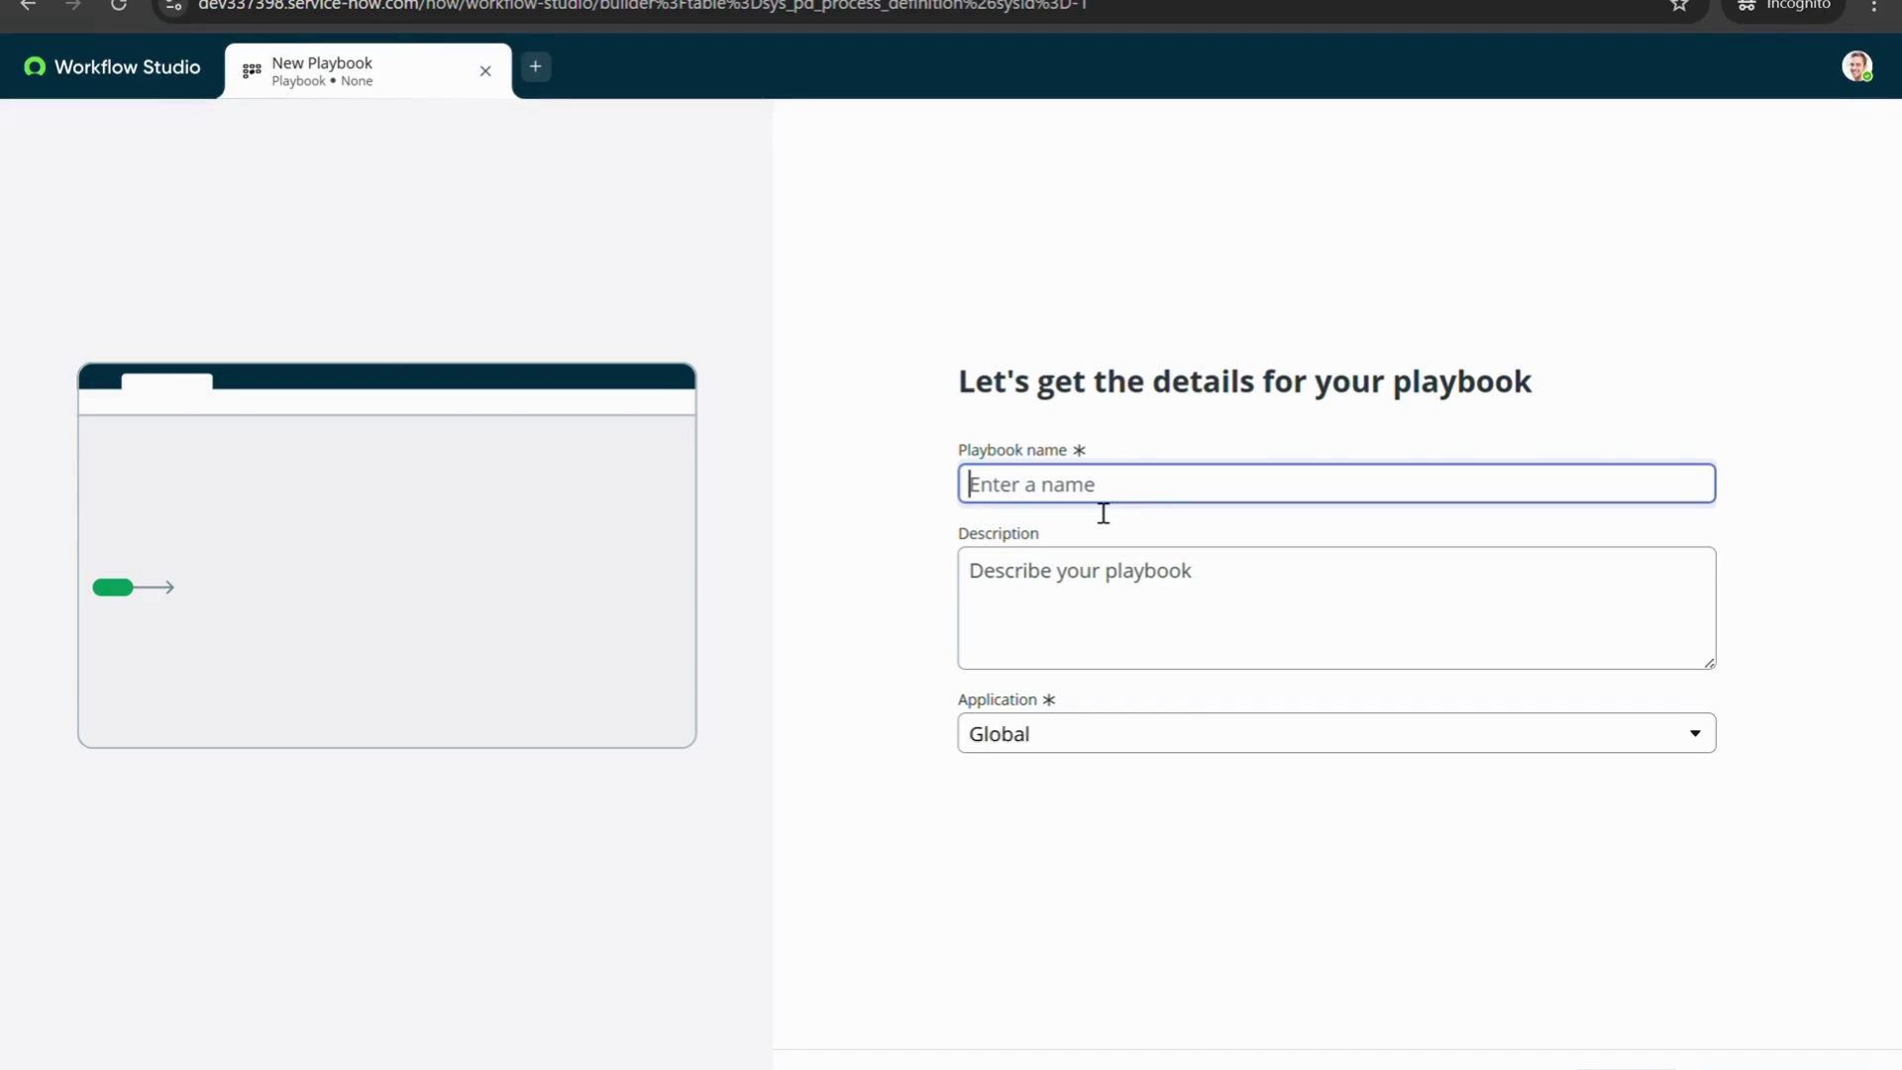
type("Incident Management Pocess")
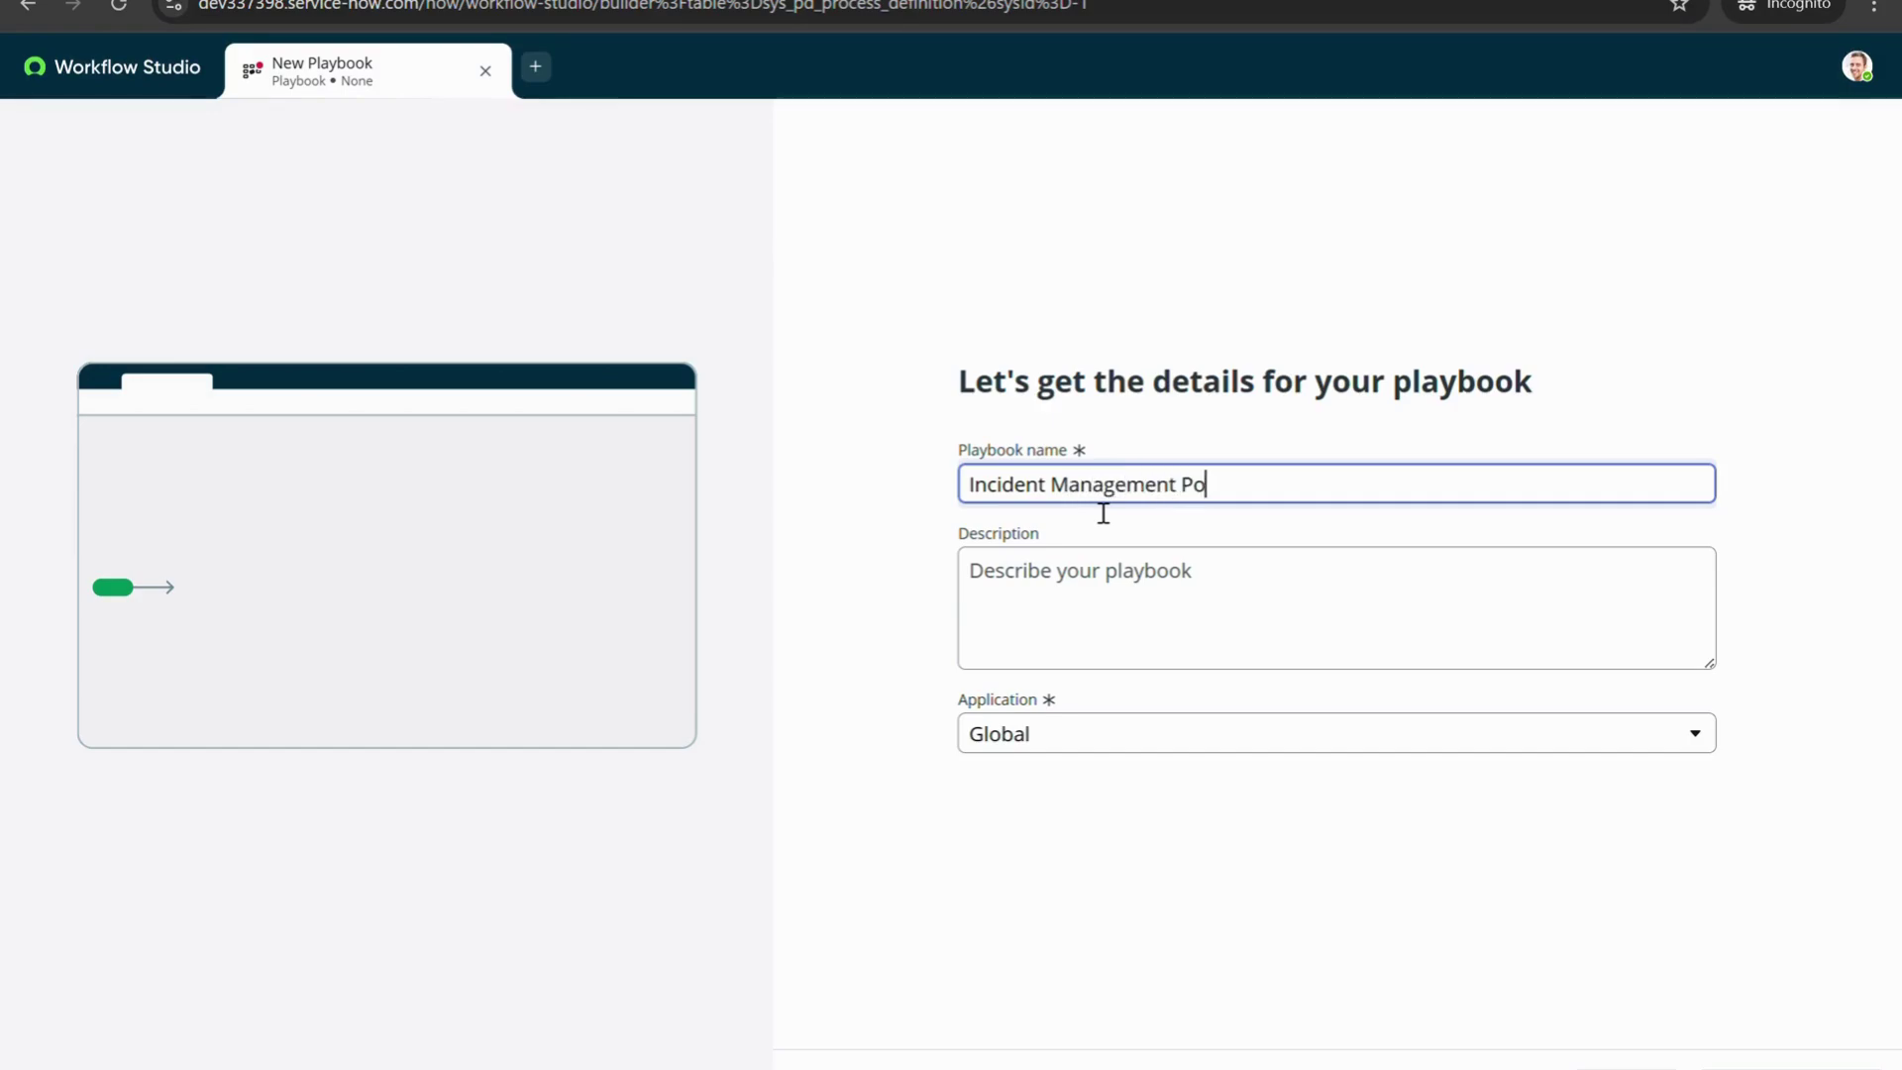
key("BackSpace")
key("BackSpace")
key("BackSpace")
key("BackSpace")
key("BackSpace")
type("rocess.")
Describe the playbook as "This is going to help for incident management." and create it in the Global application
left_click(1103, 635)
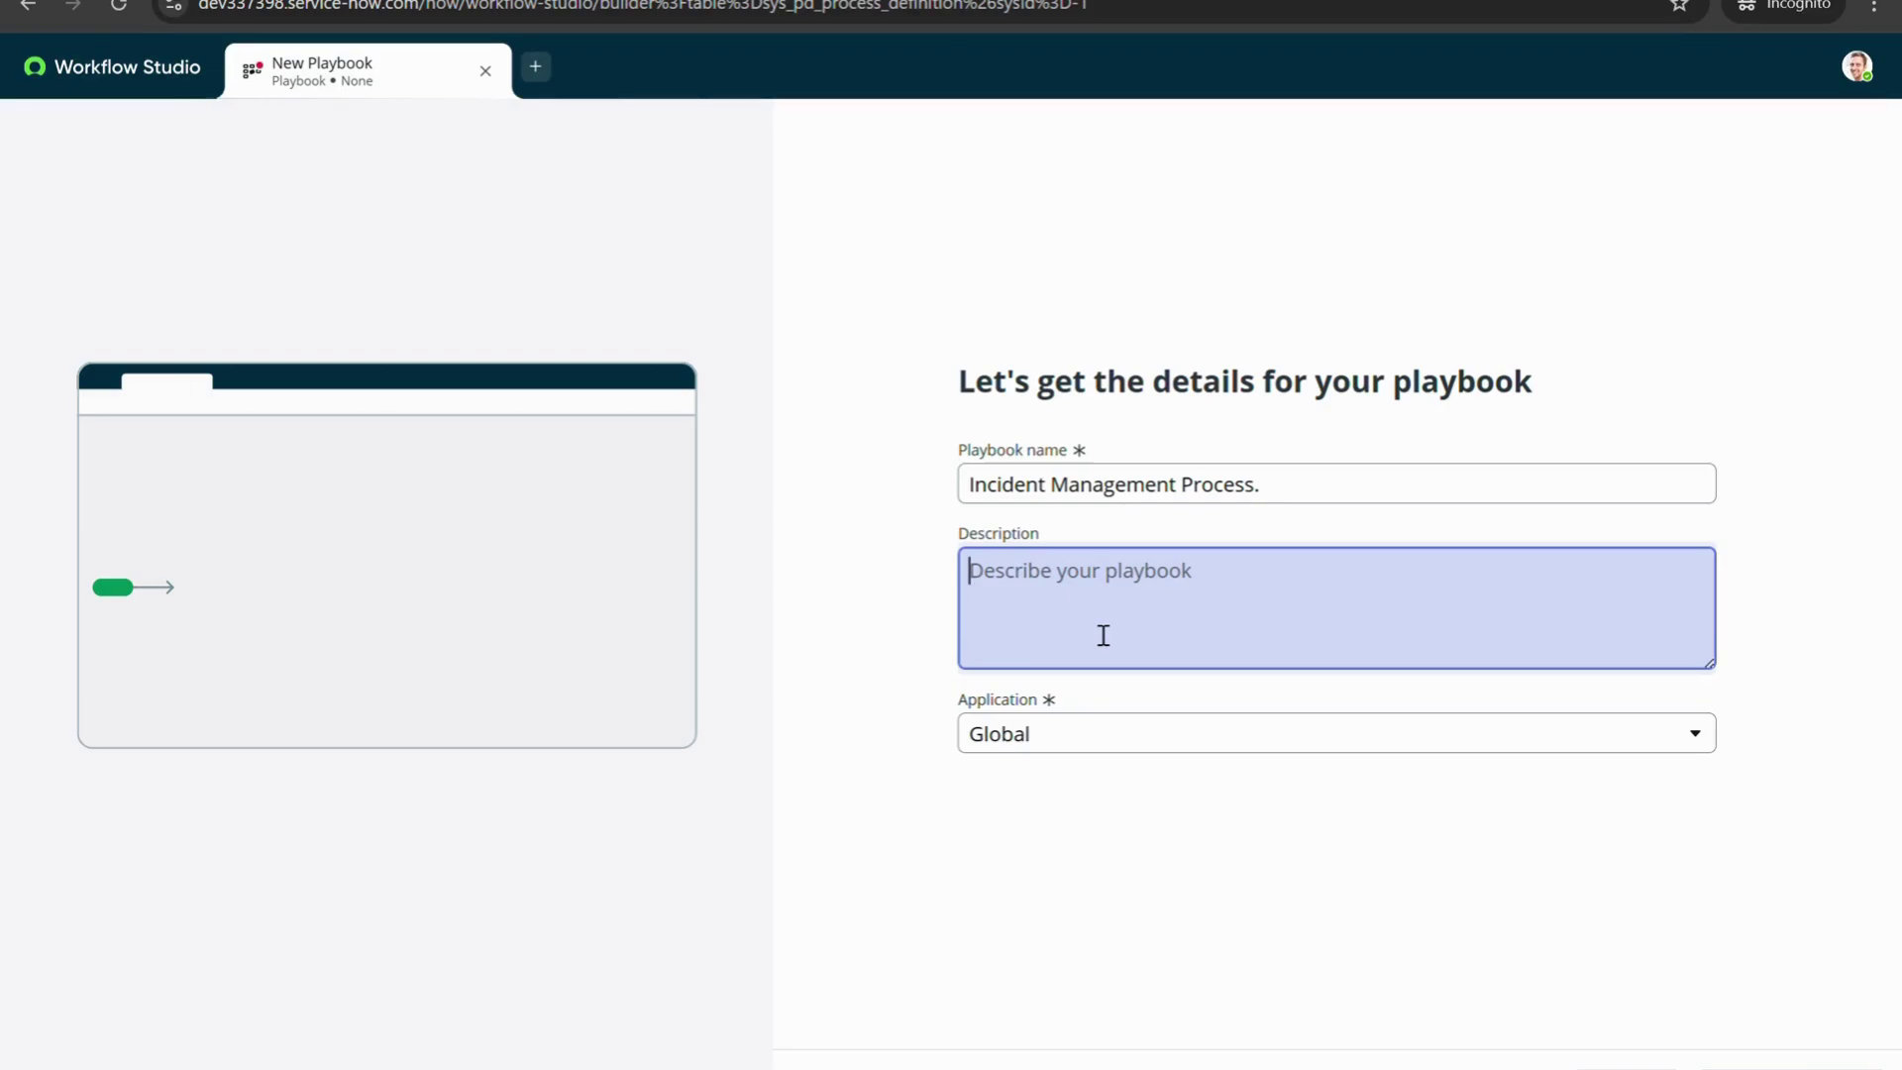
type("This is")
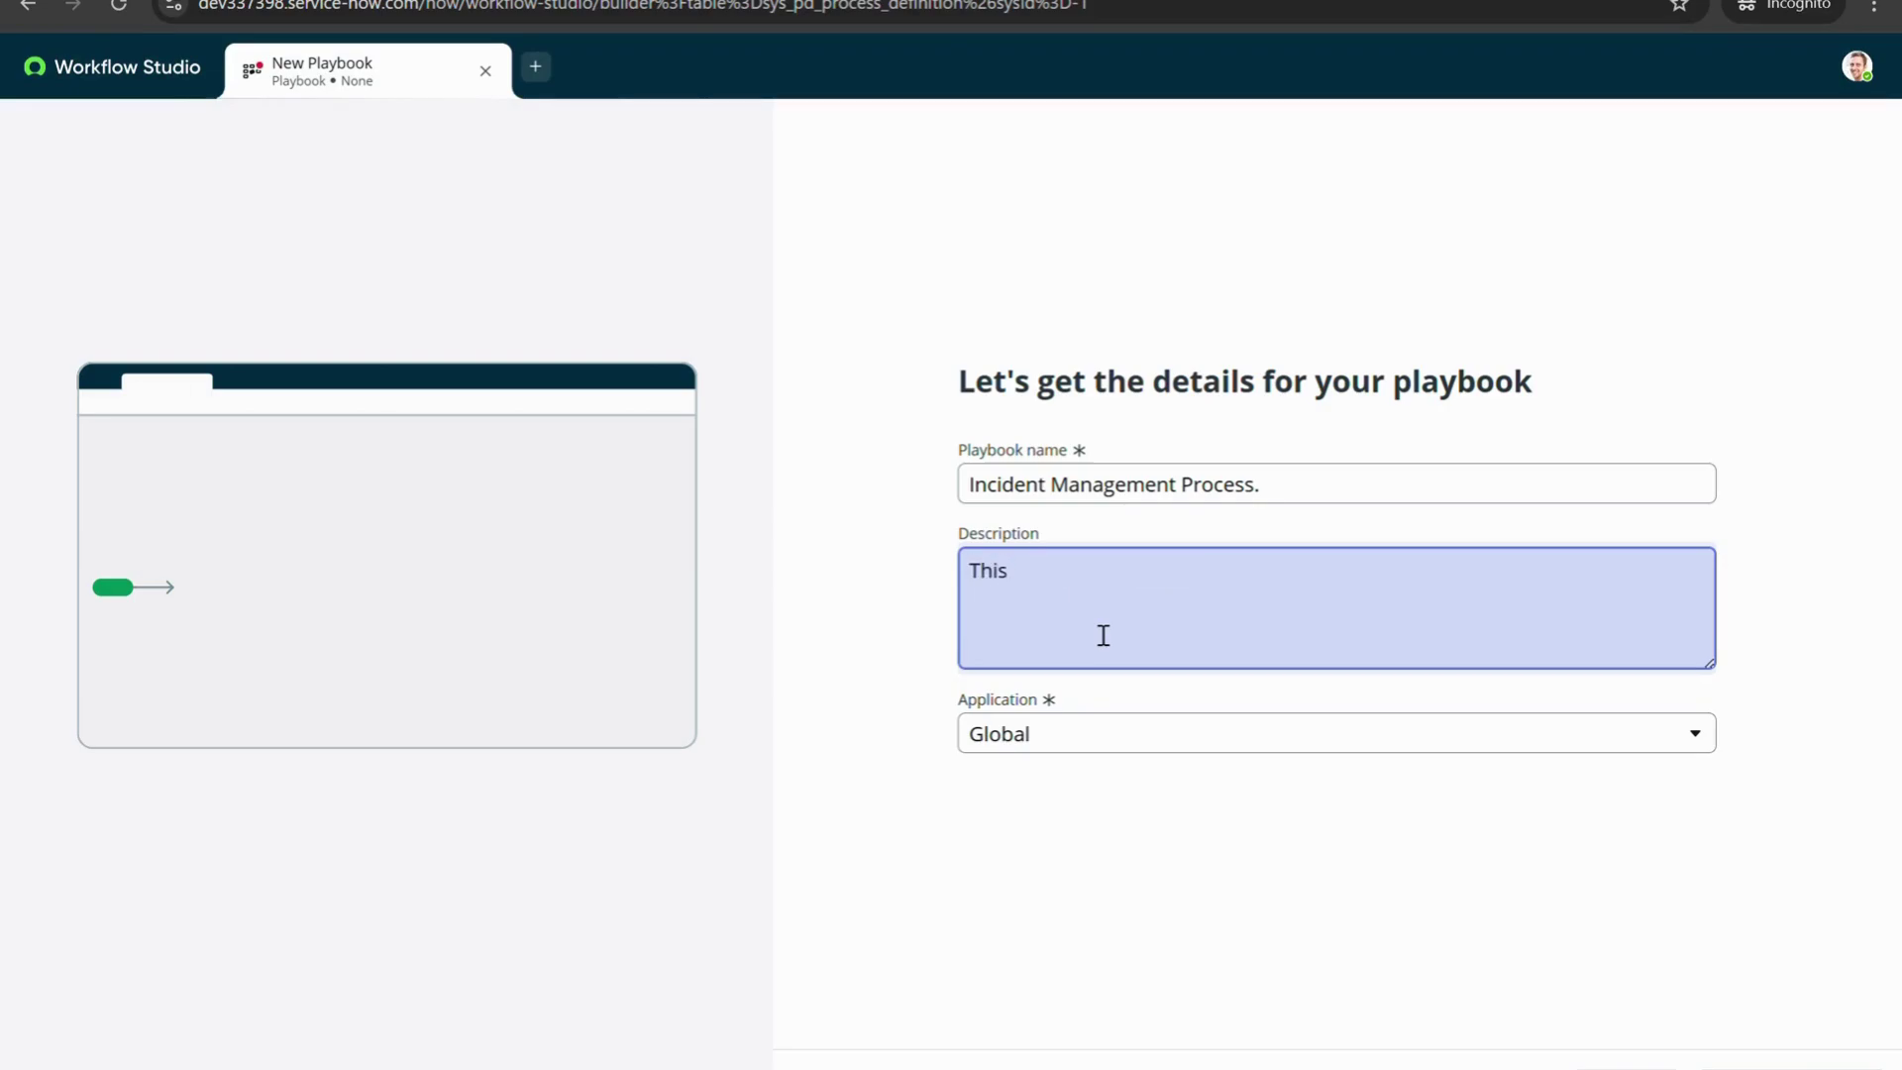
type(" is going to help for incid")
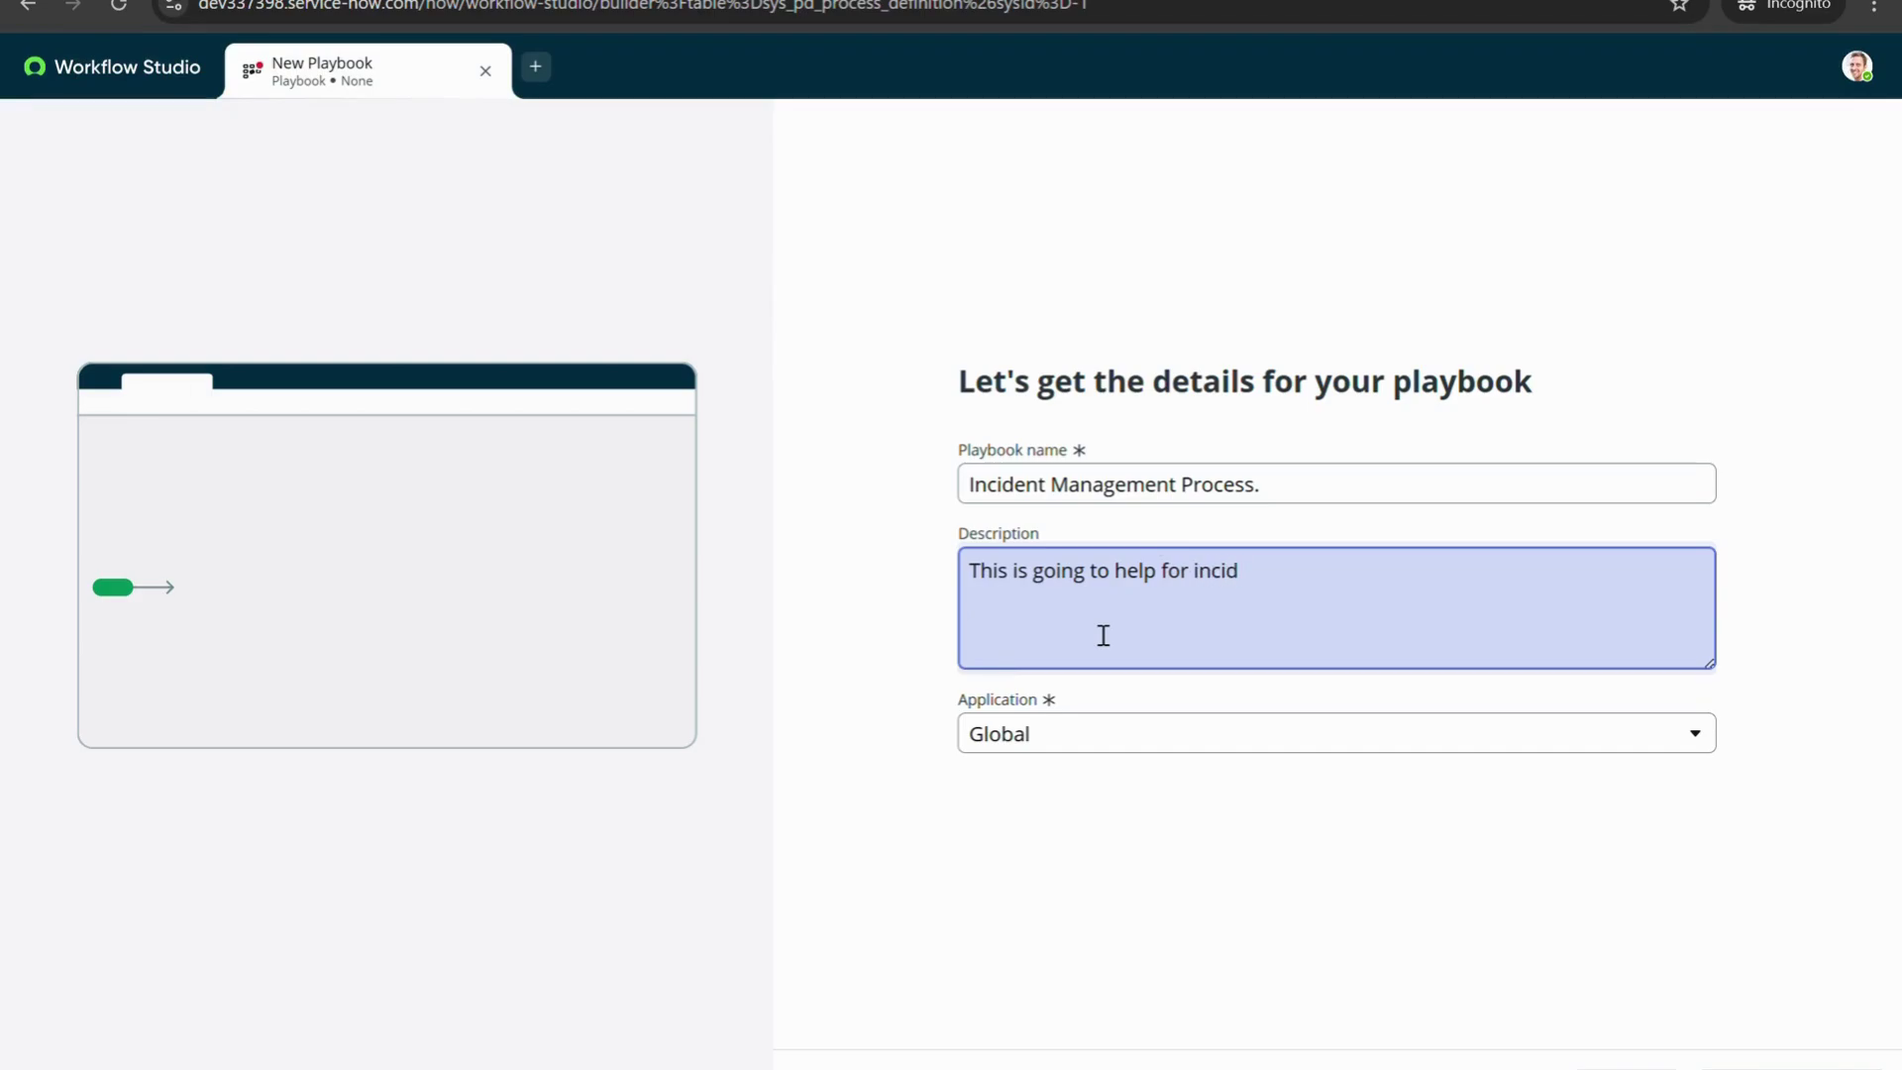
type("ent managment tea")
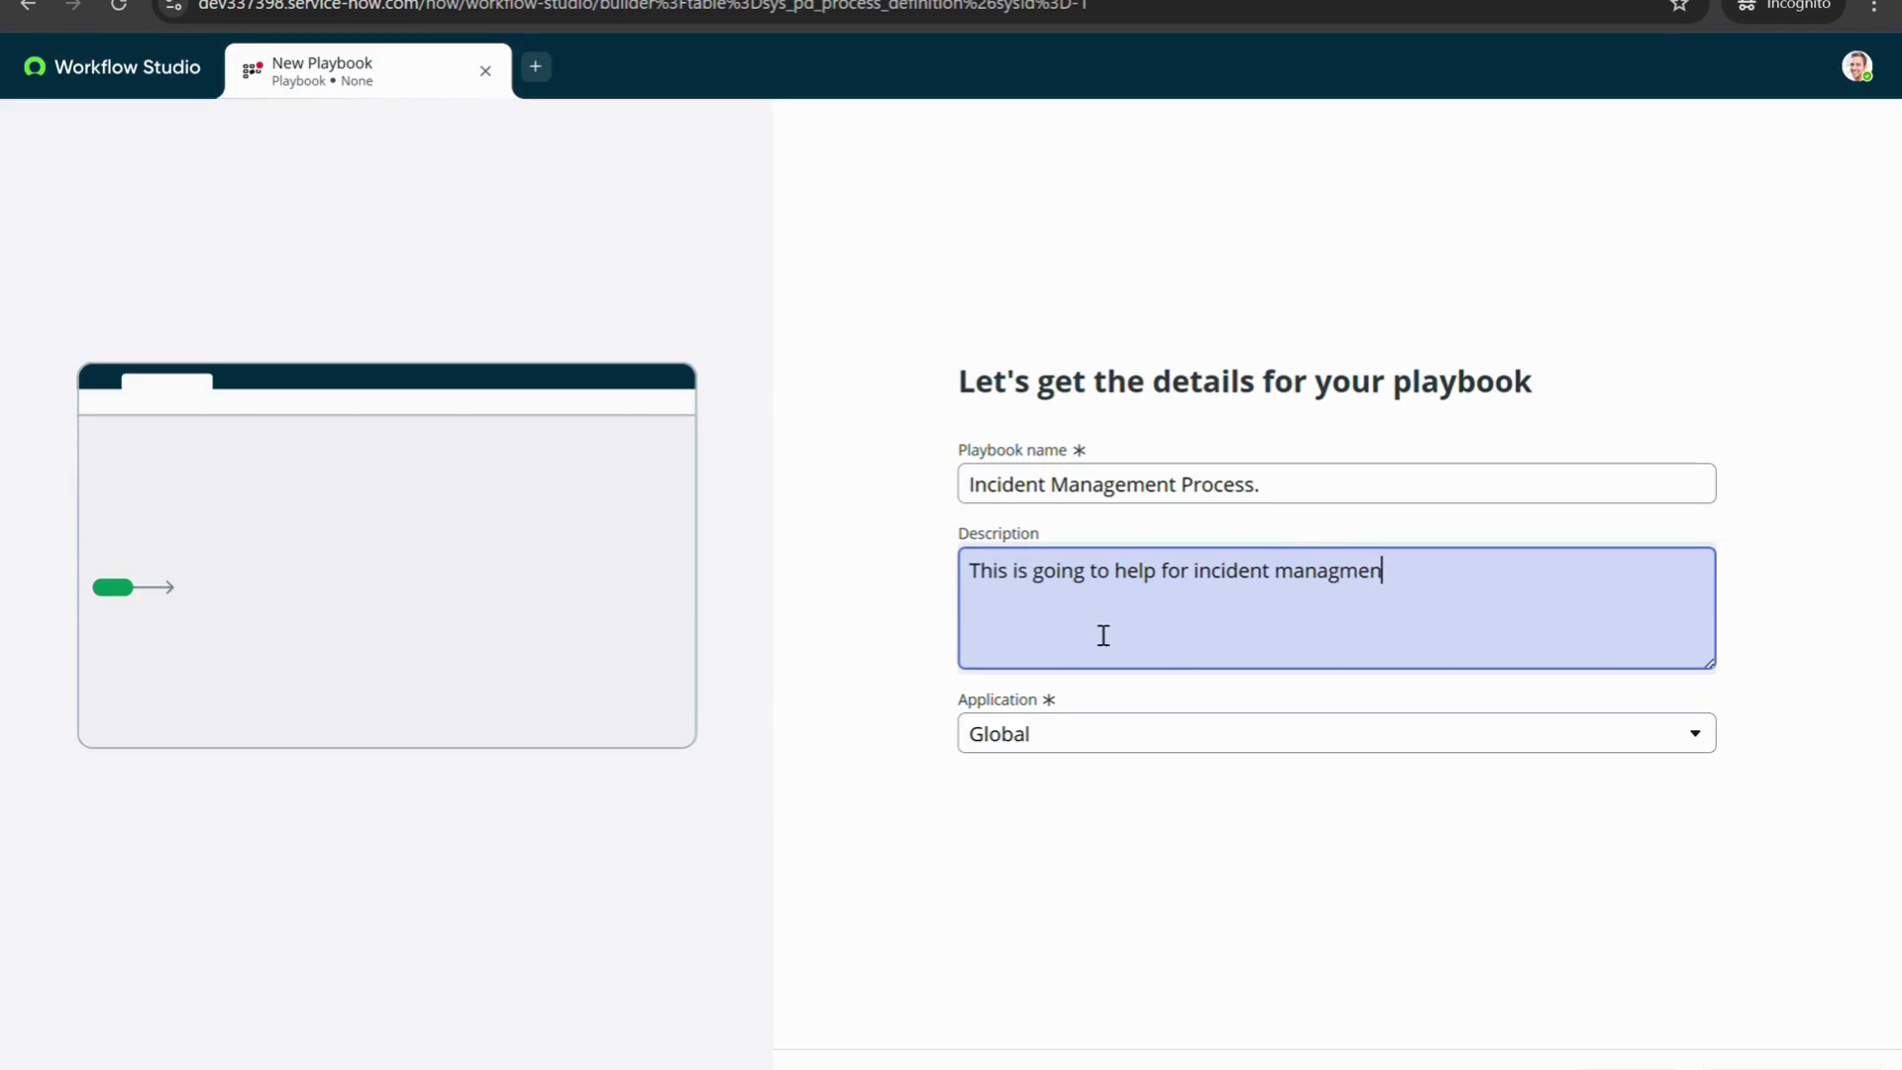
key("BackSpace")
key("BackSpace")
key("BackSpace")
key("BackSpace")
key("BackSpace")
type("t")
key("BackSpace")
key("BackSpace")
key("BackSpace")
key("BackSpace")
key("BackSpace")
key("BackSpace")
type("gement.")
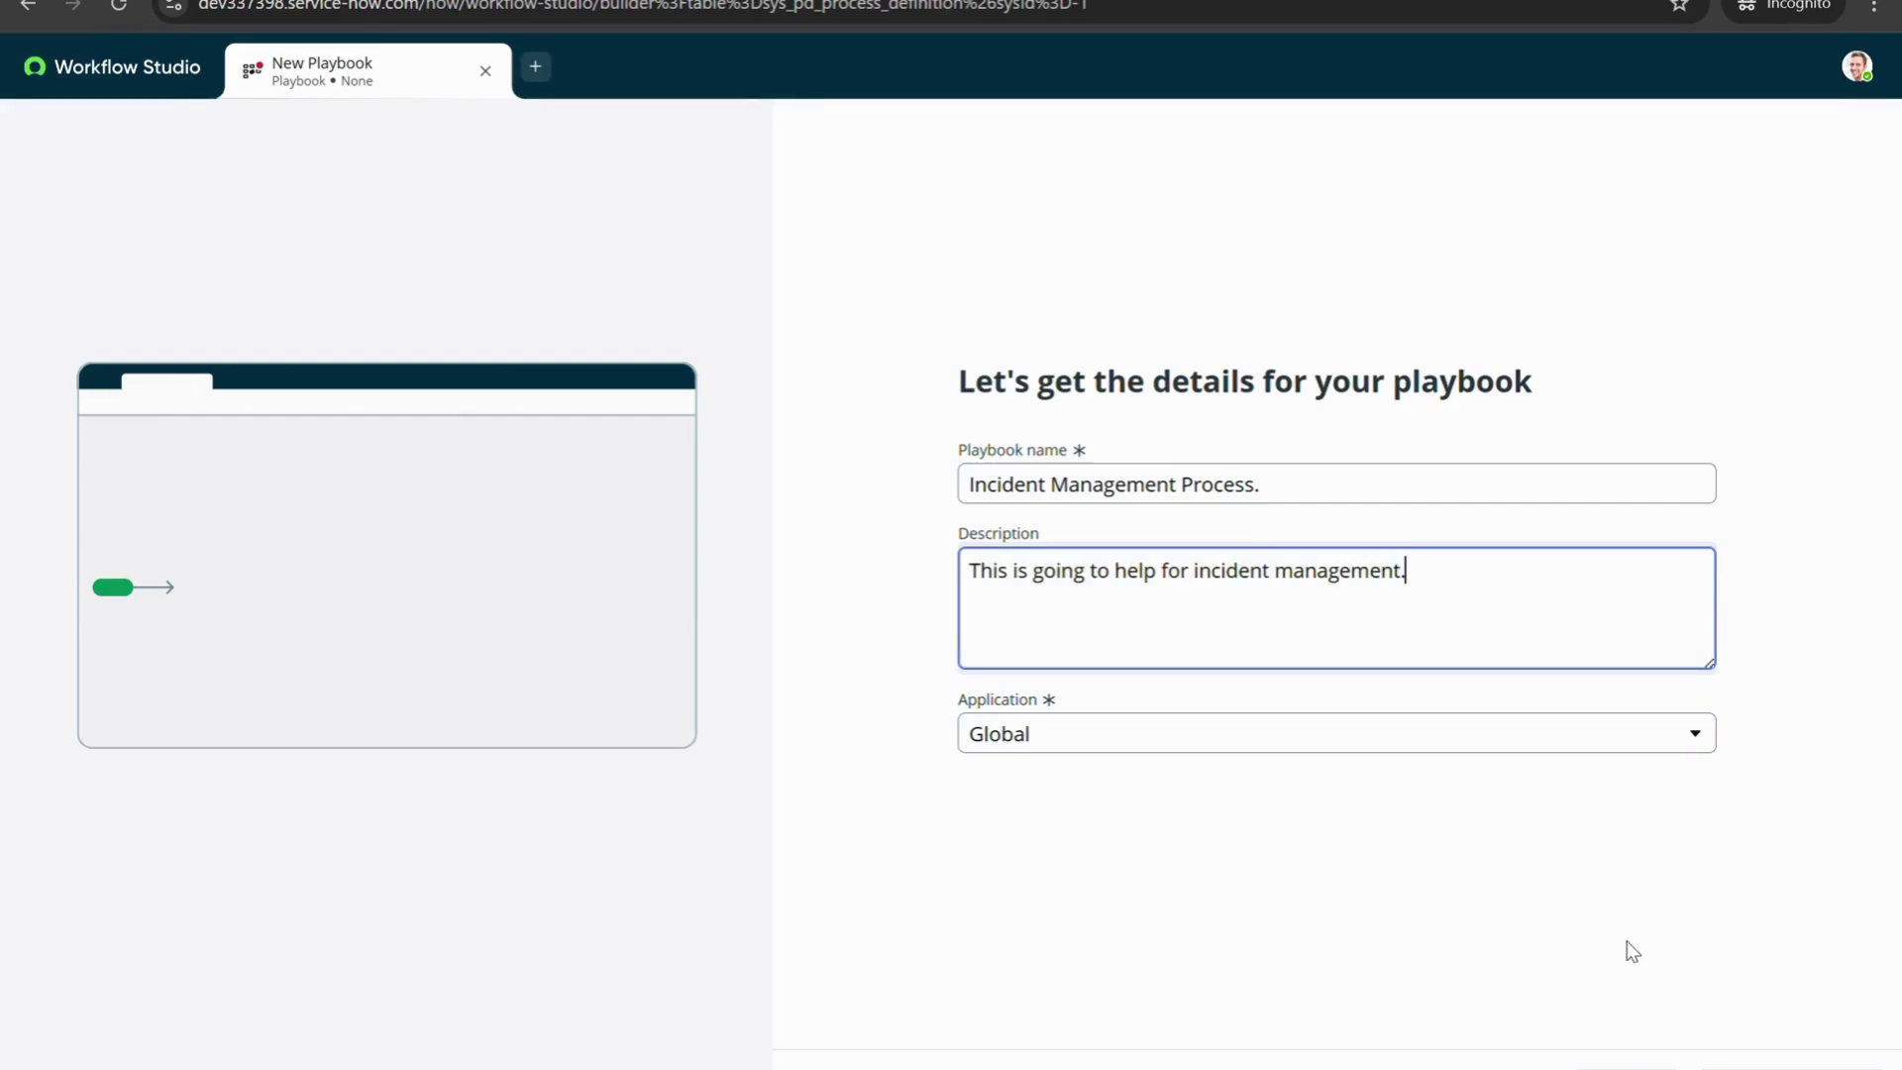
left_click(1791, 1068)
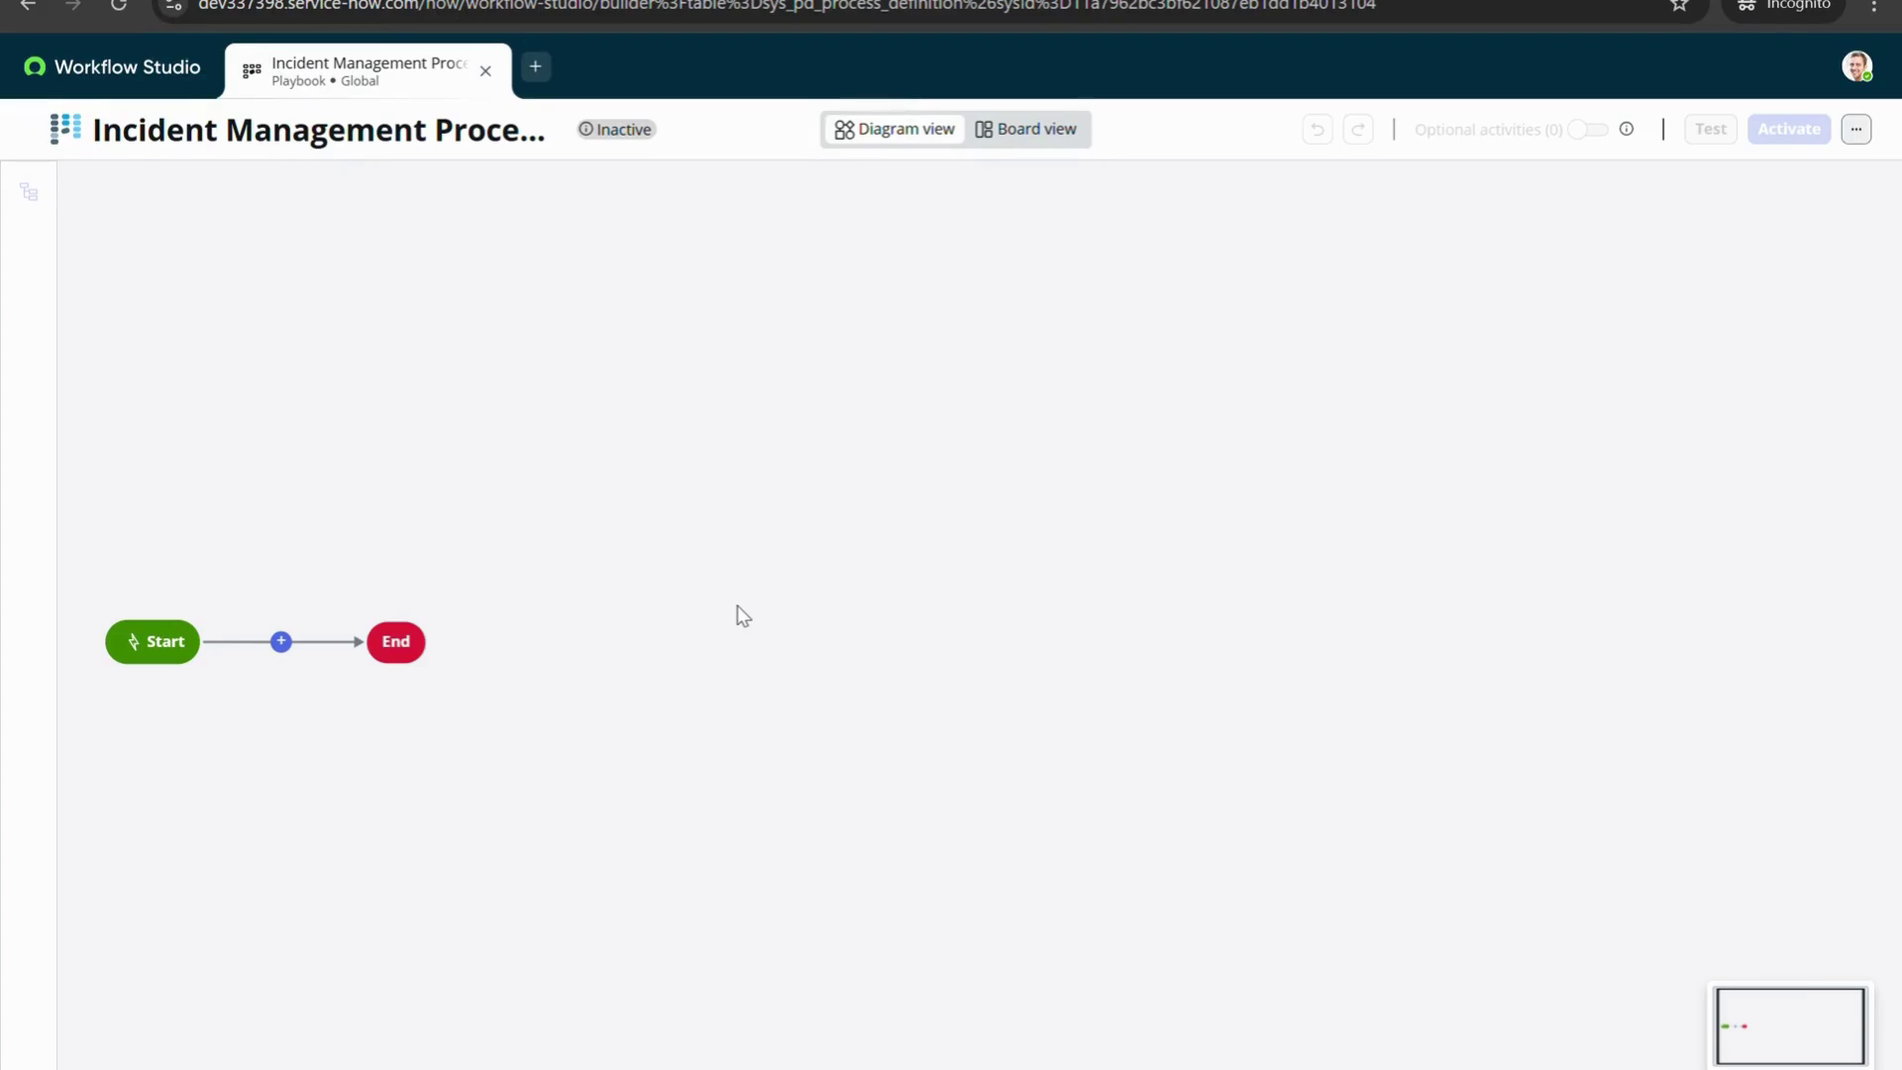
Open the playbook's start trigger settings and define its own run conditions with the Record Create trigger type
mouse_move(288, 654)
left_click(142, 642)
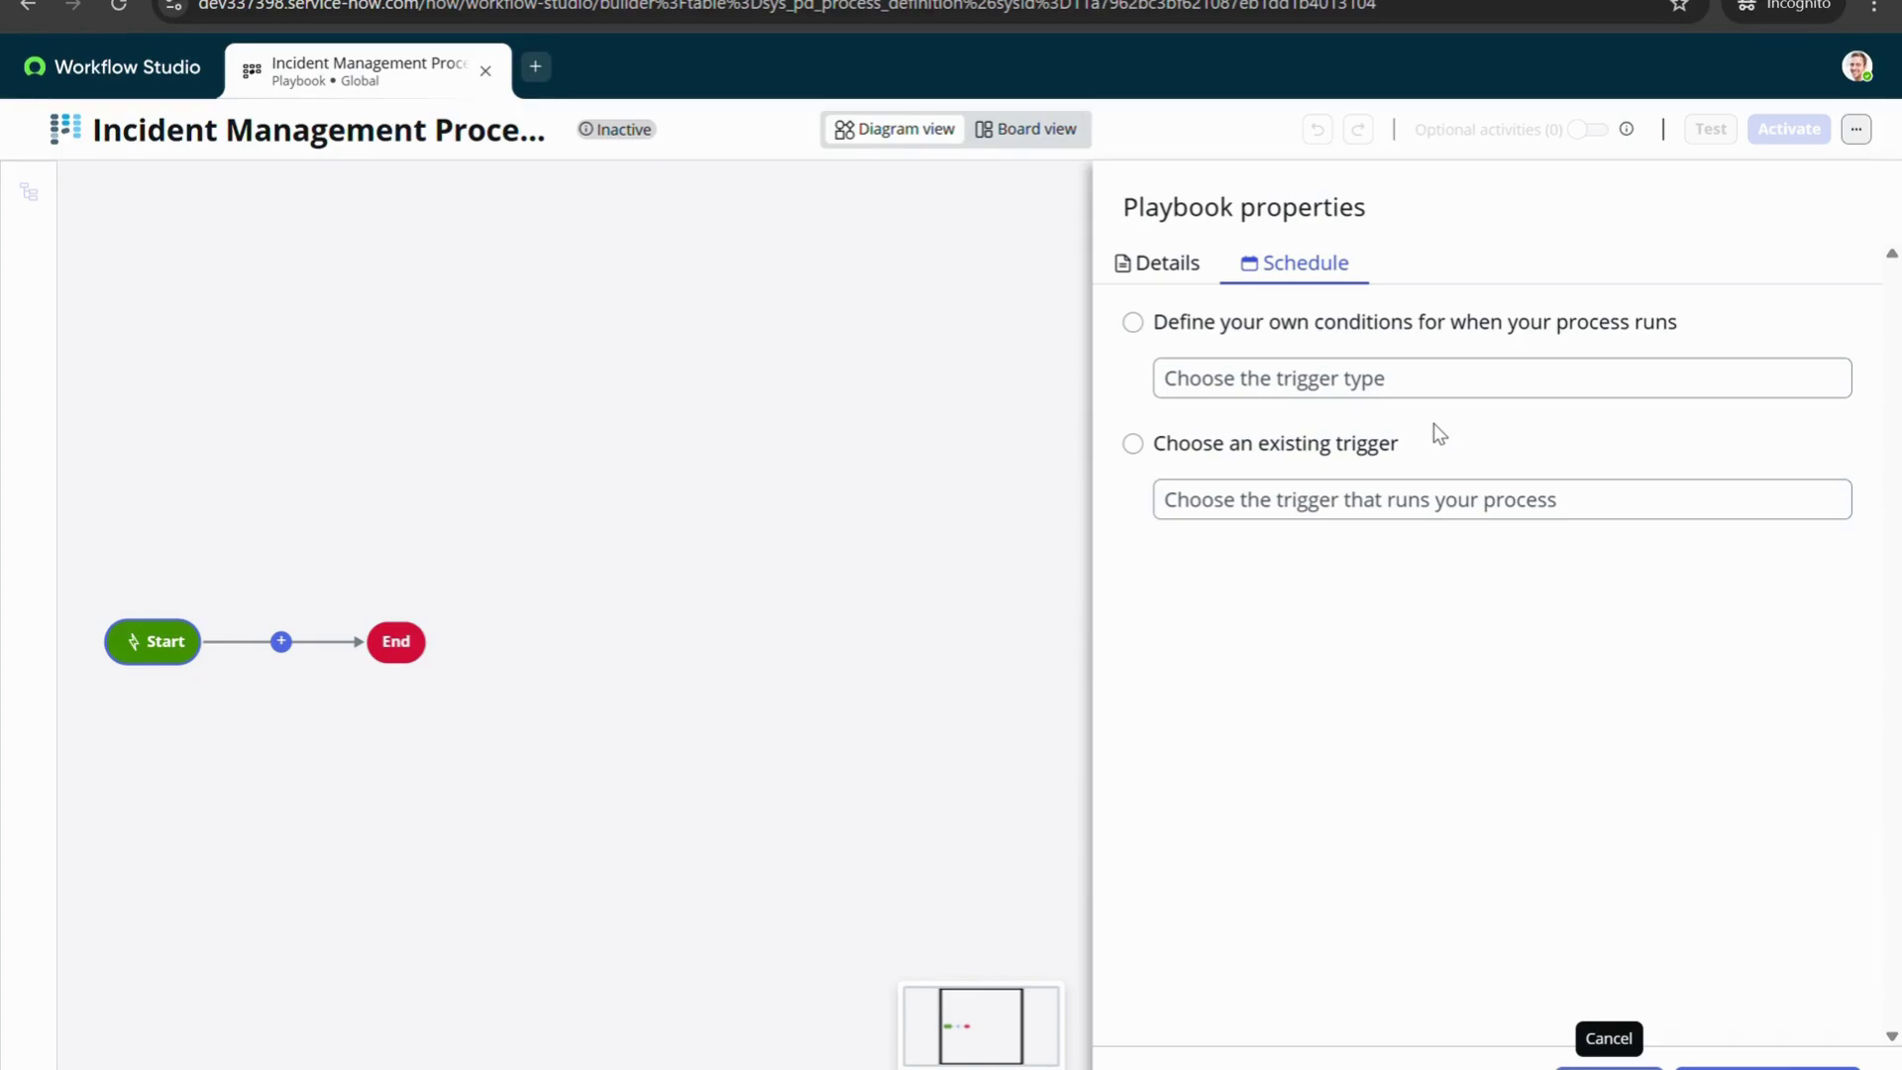
left_click(1327, 391)
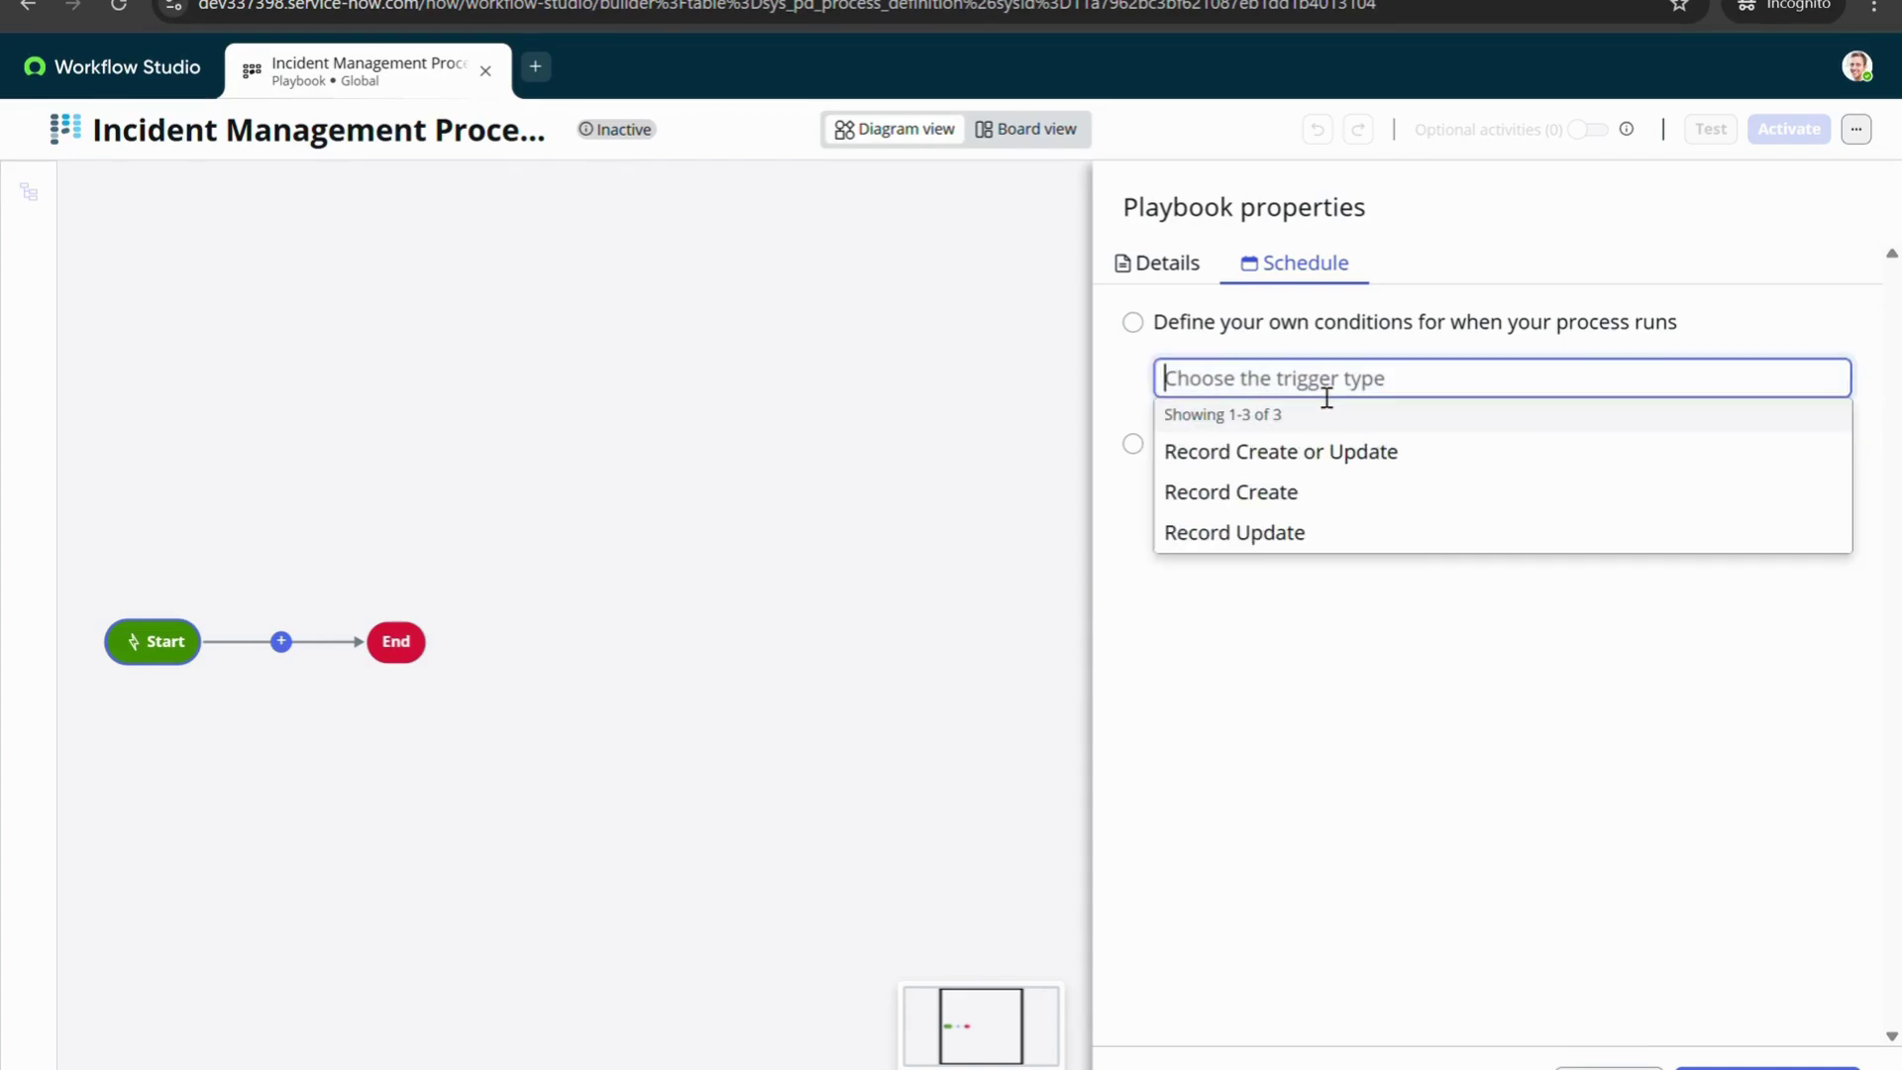
left_click(1287, 493)
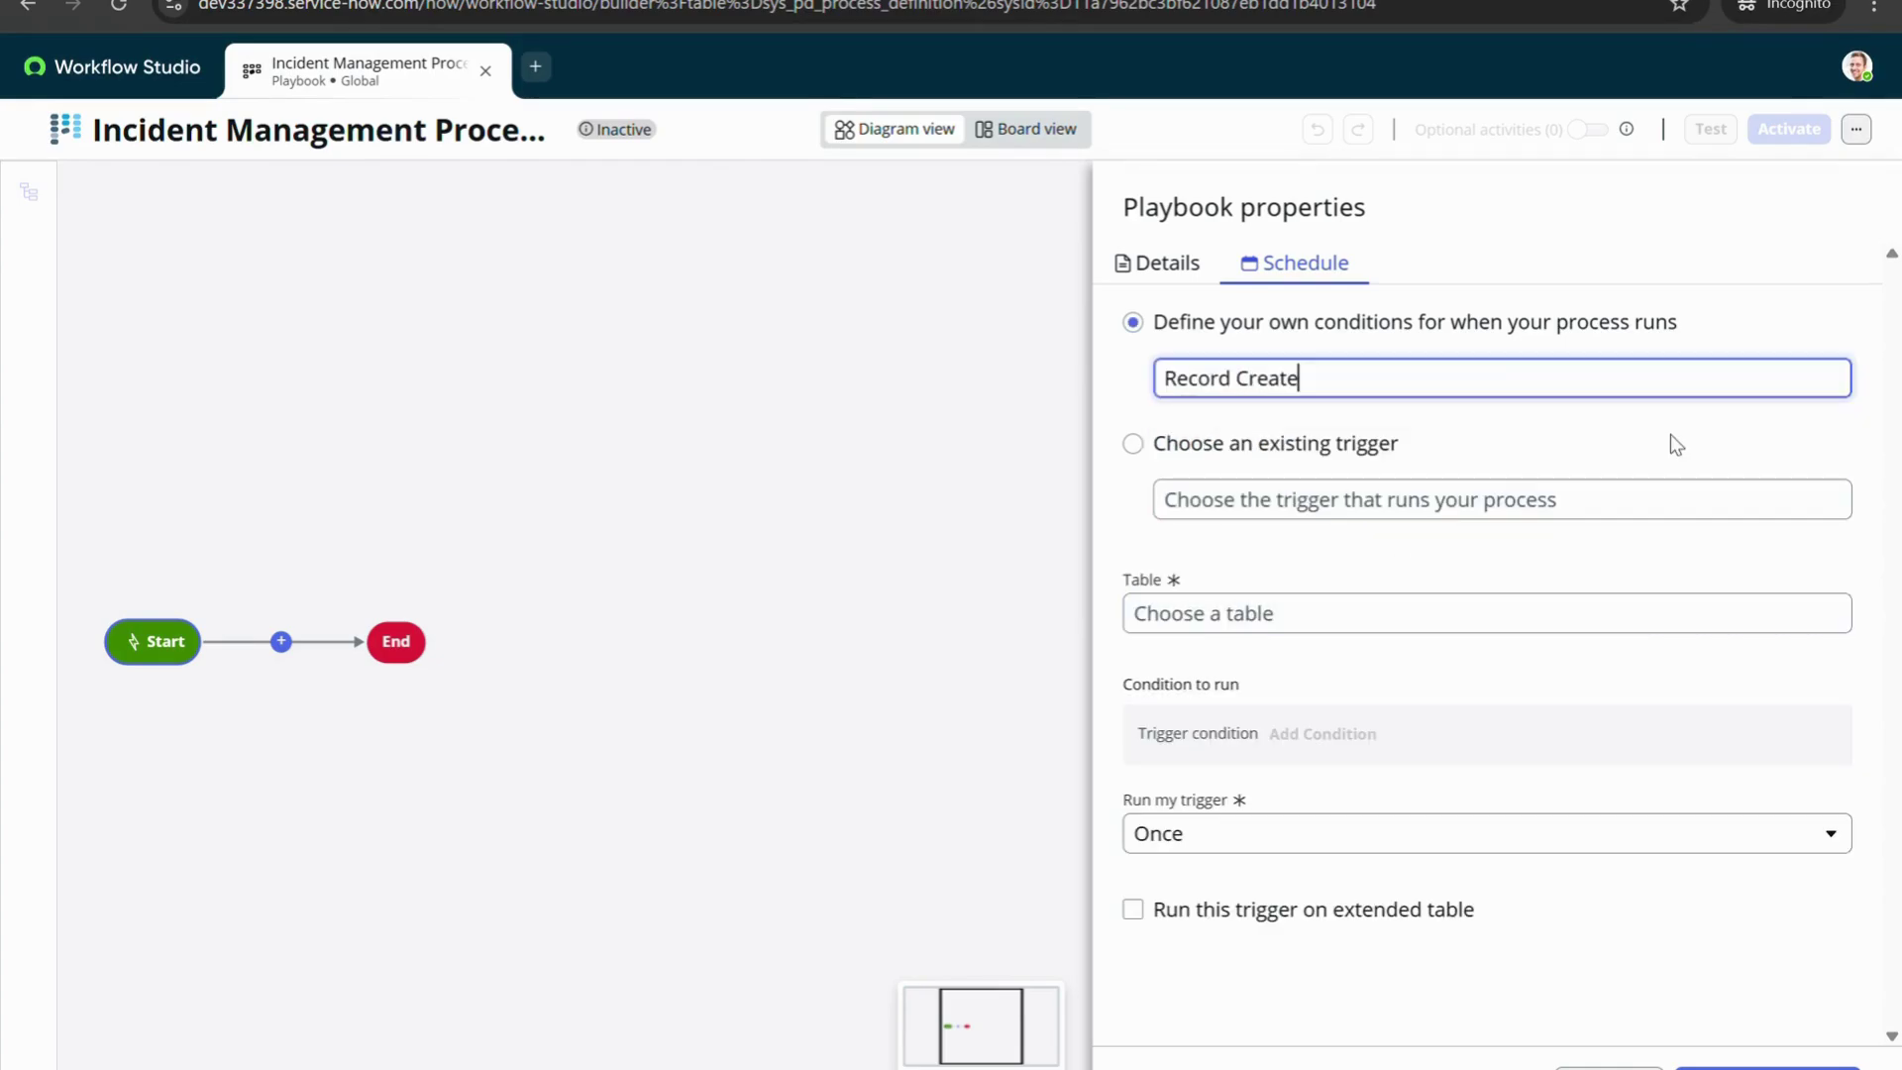
left_click(1739, 152)
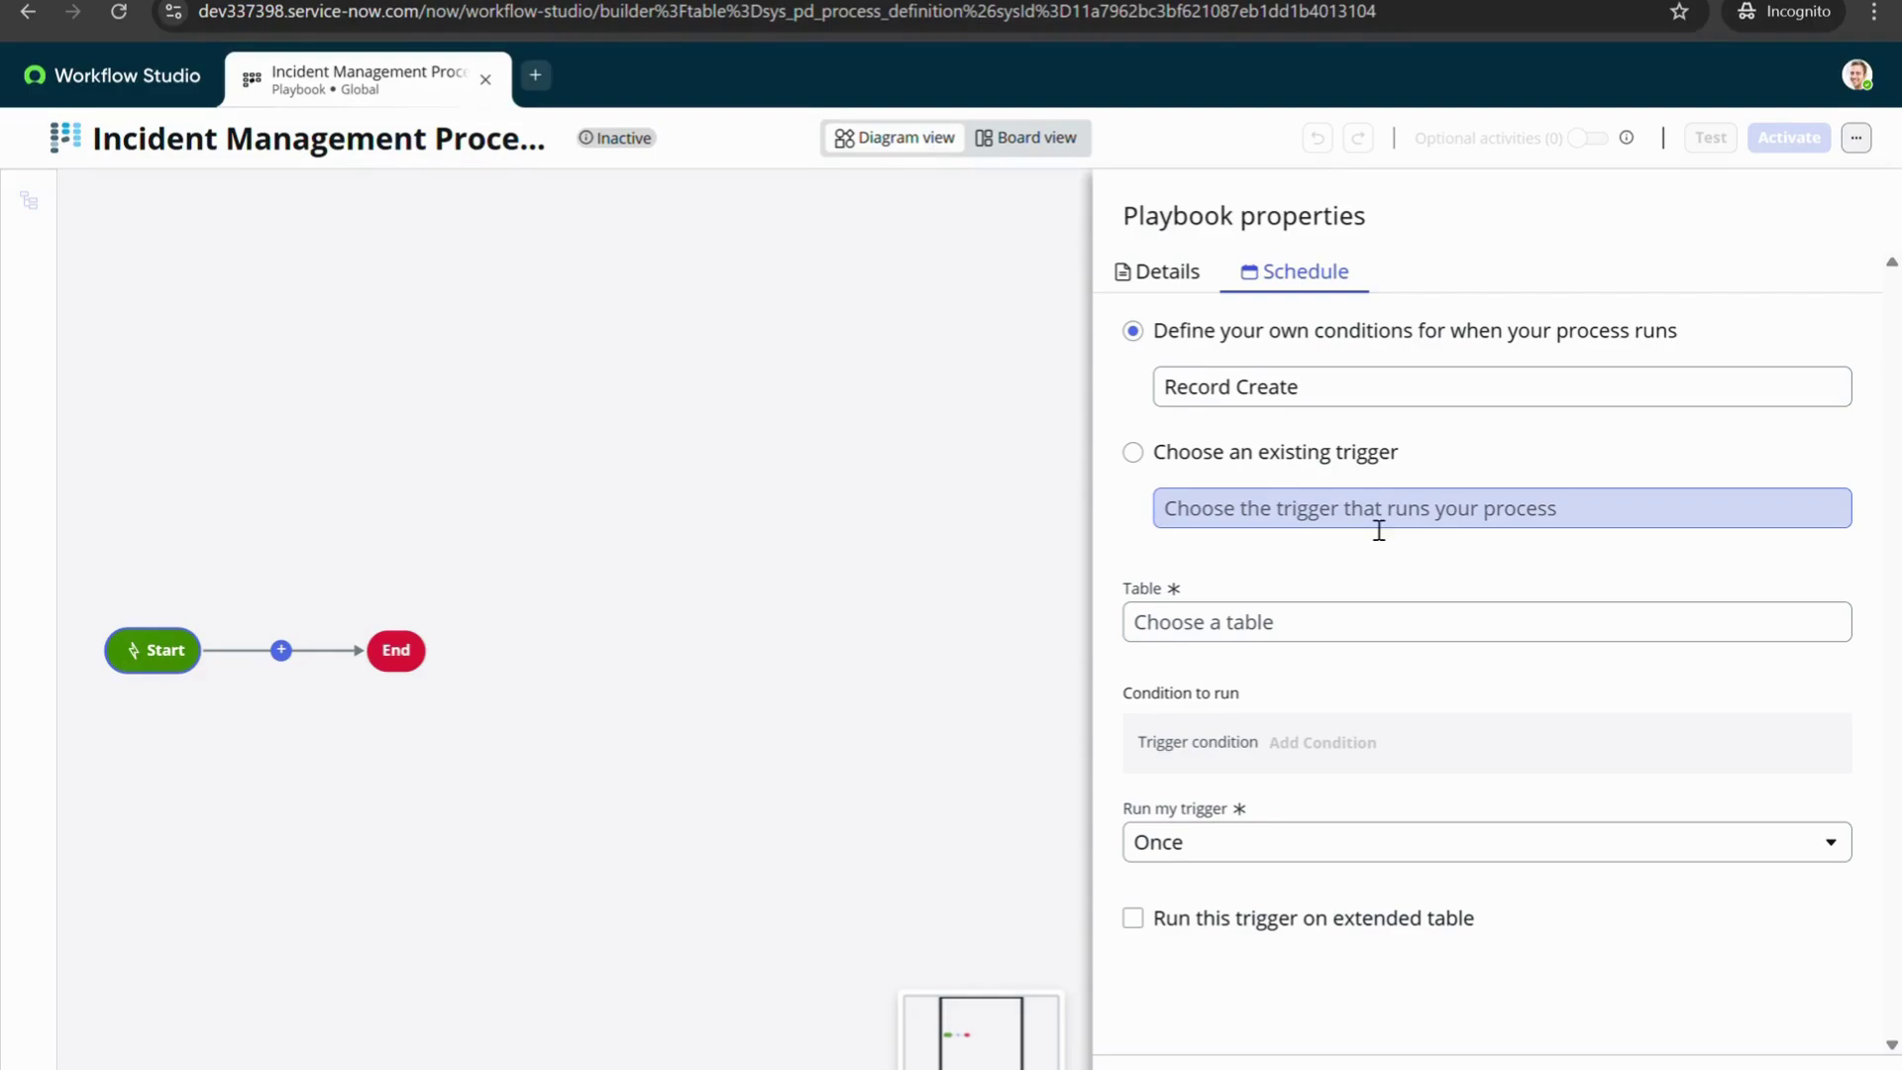
Set the trigger's table to Incident
left_click(1241, 634)
type("inci")
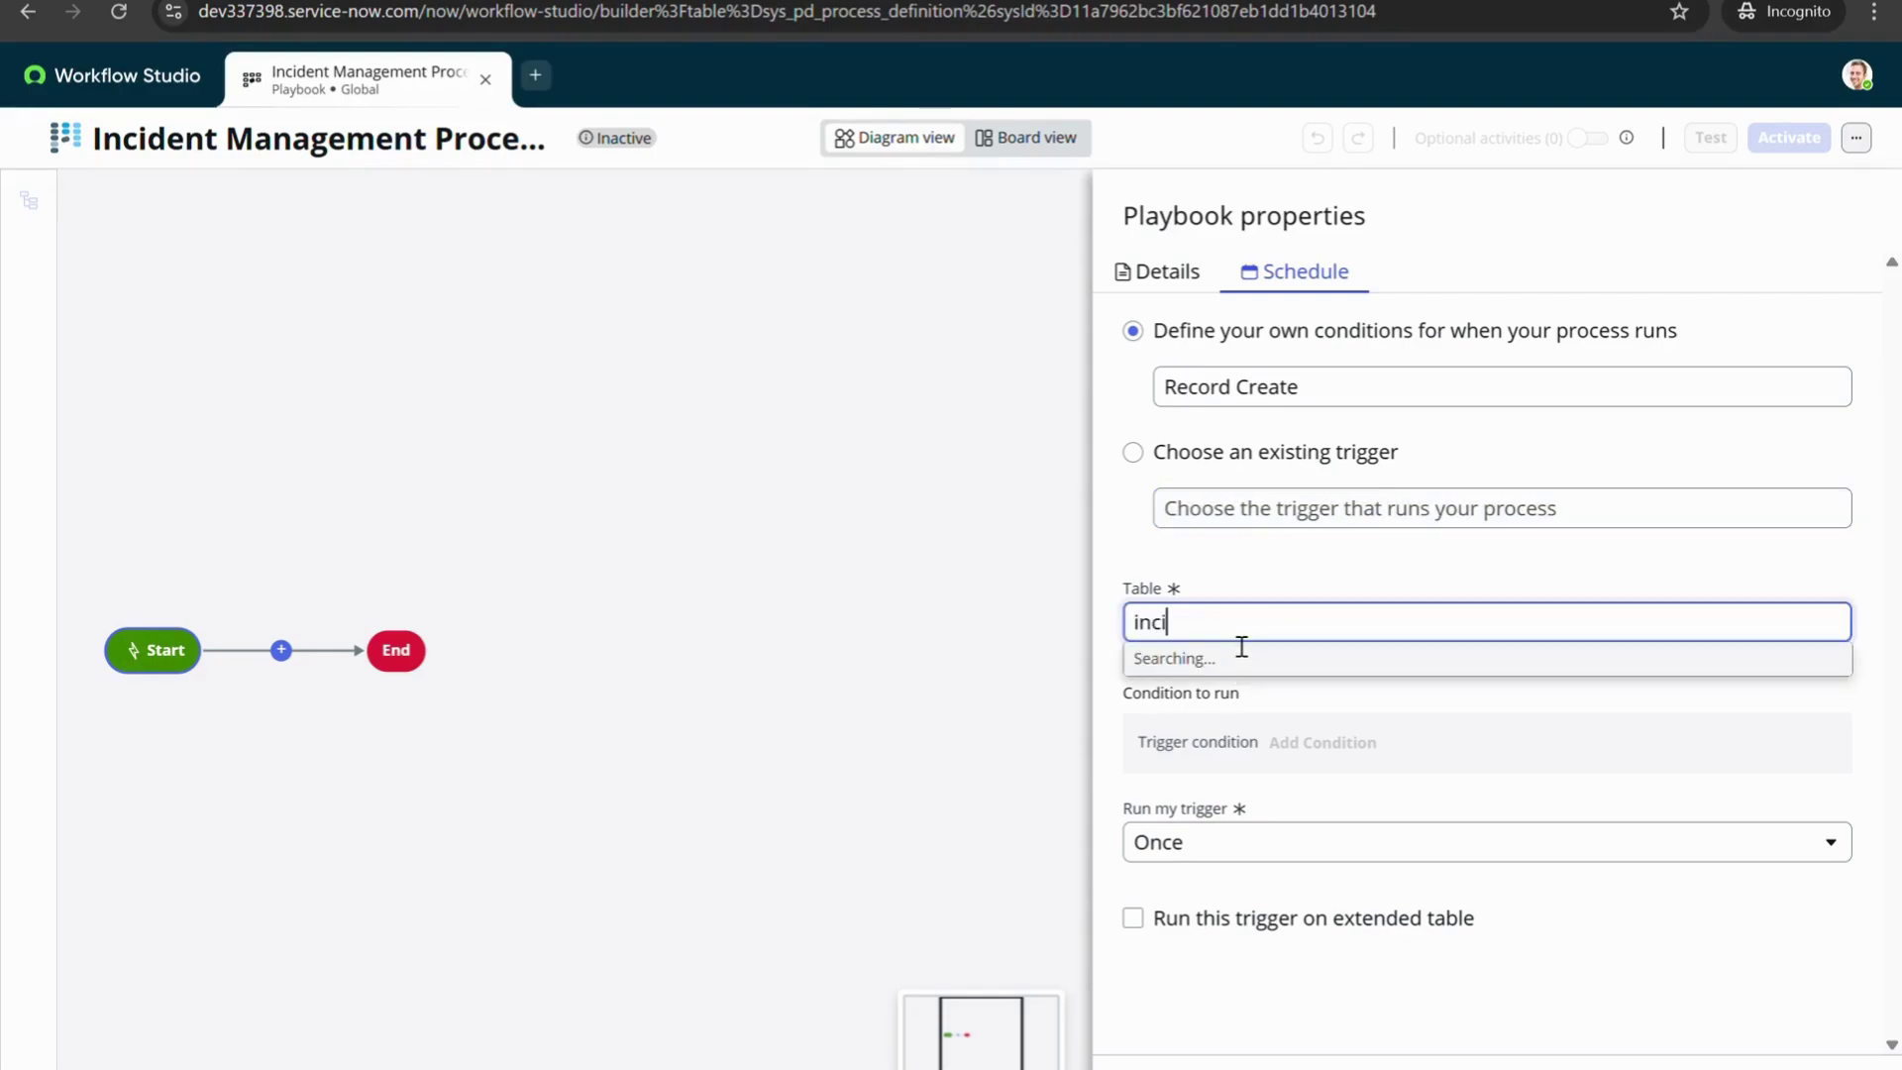
type("dent")
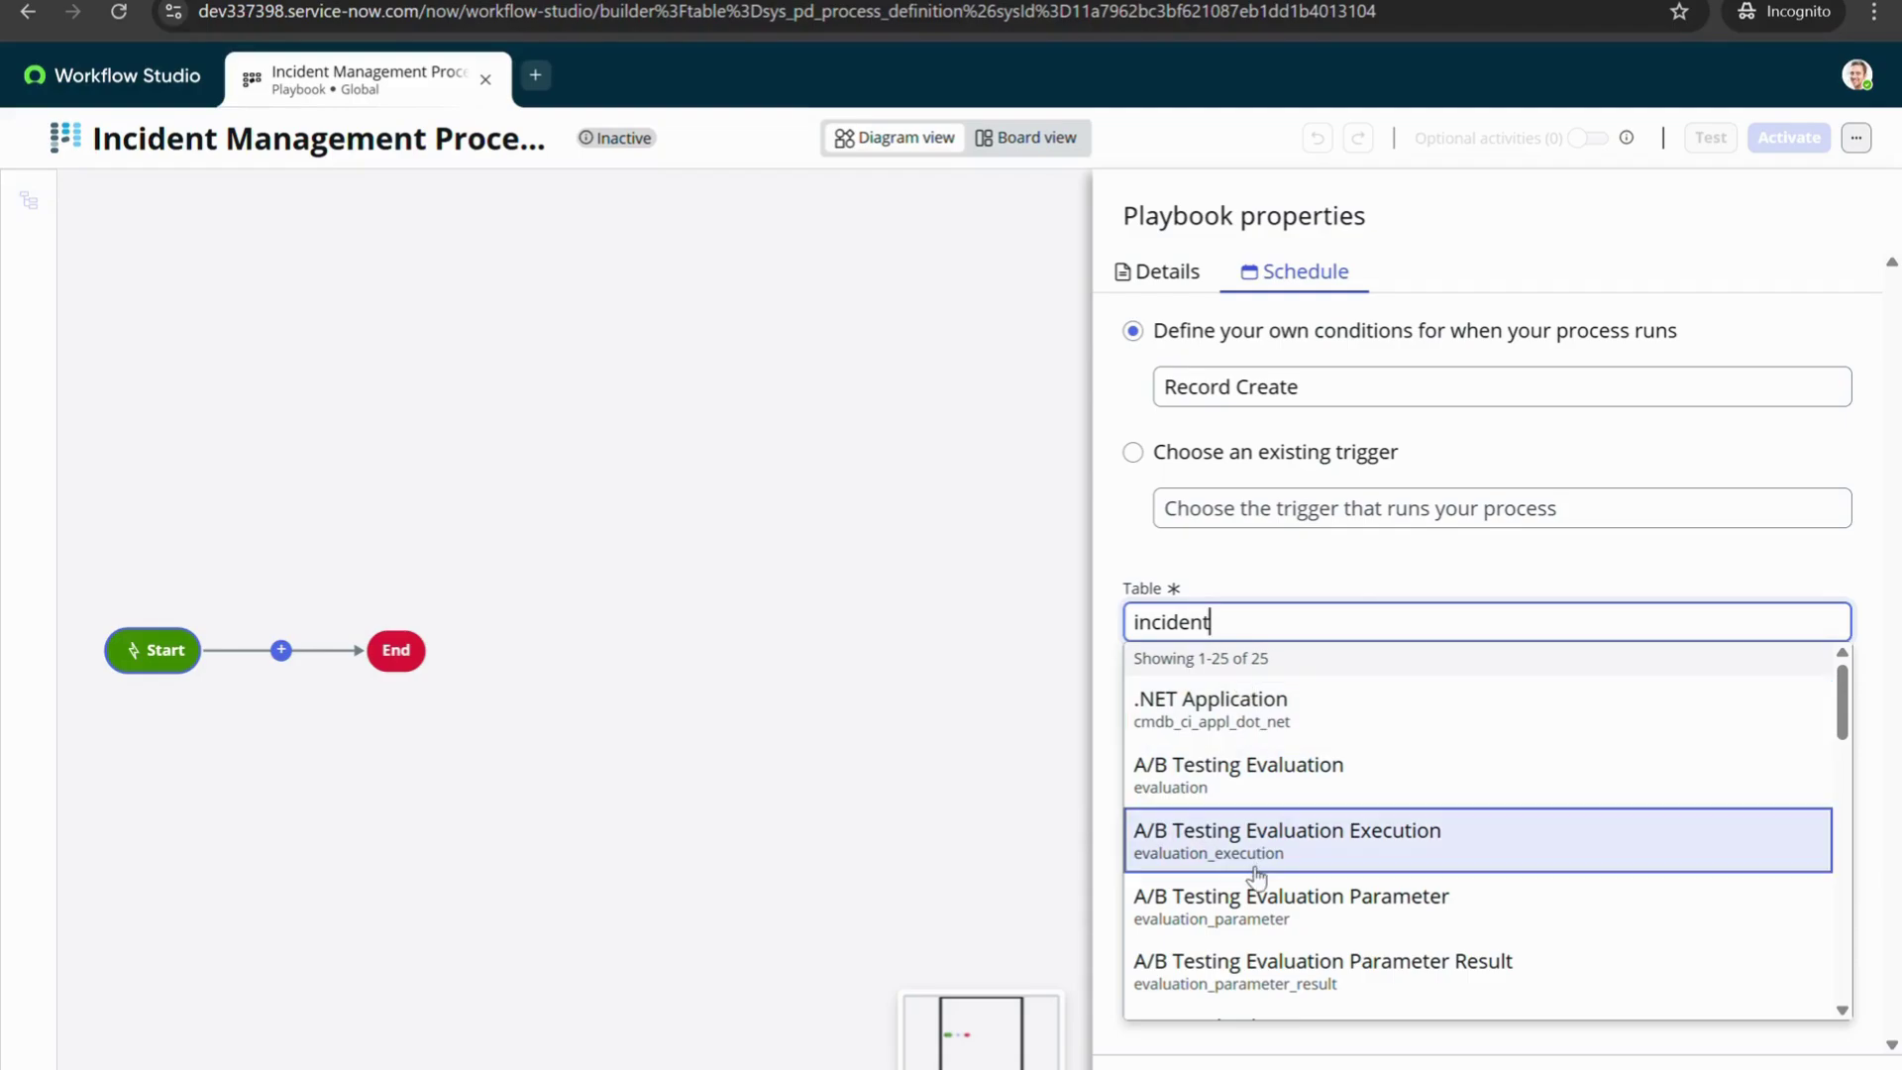
key("BackSpace")
key("BackSpace")
key("BackSpace")
key("BackSpace")
key("BackSpace")
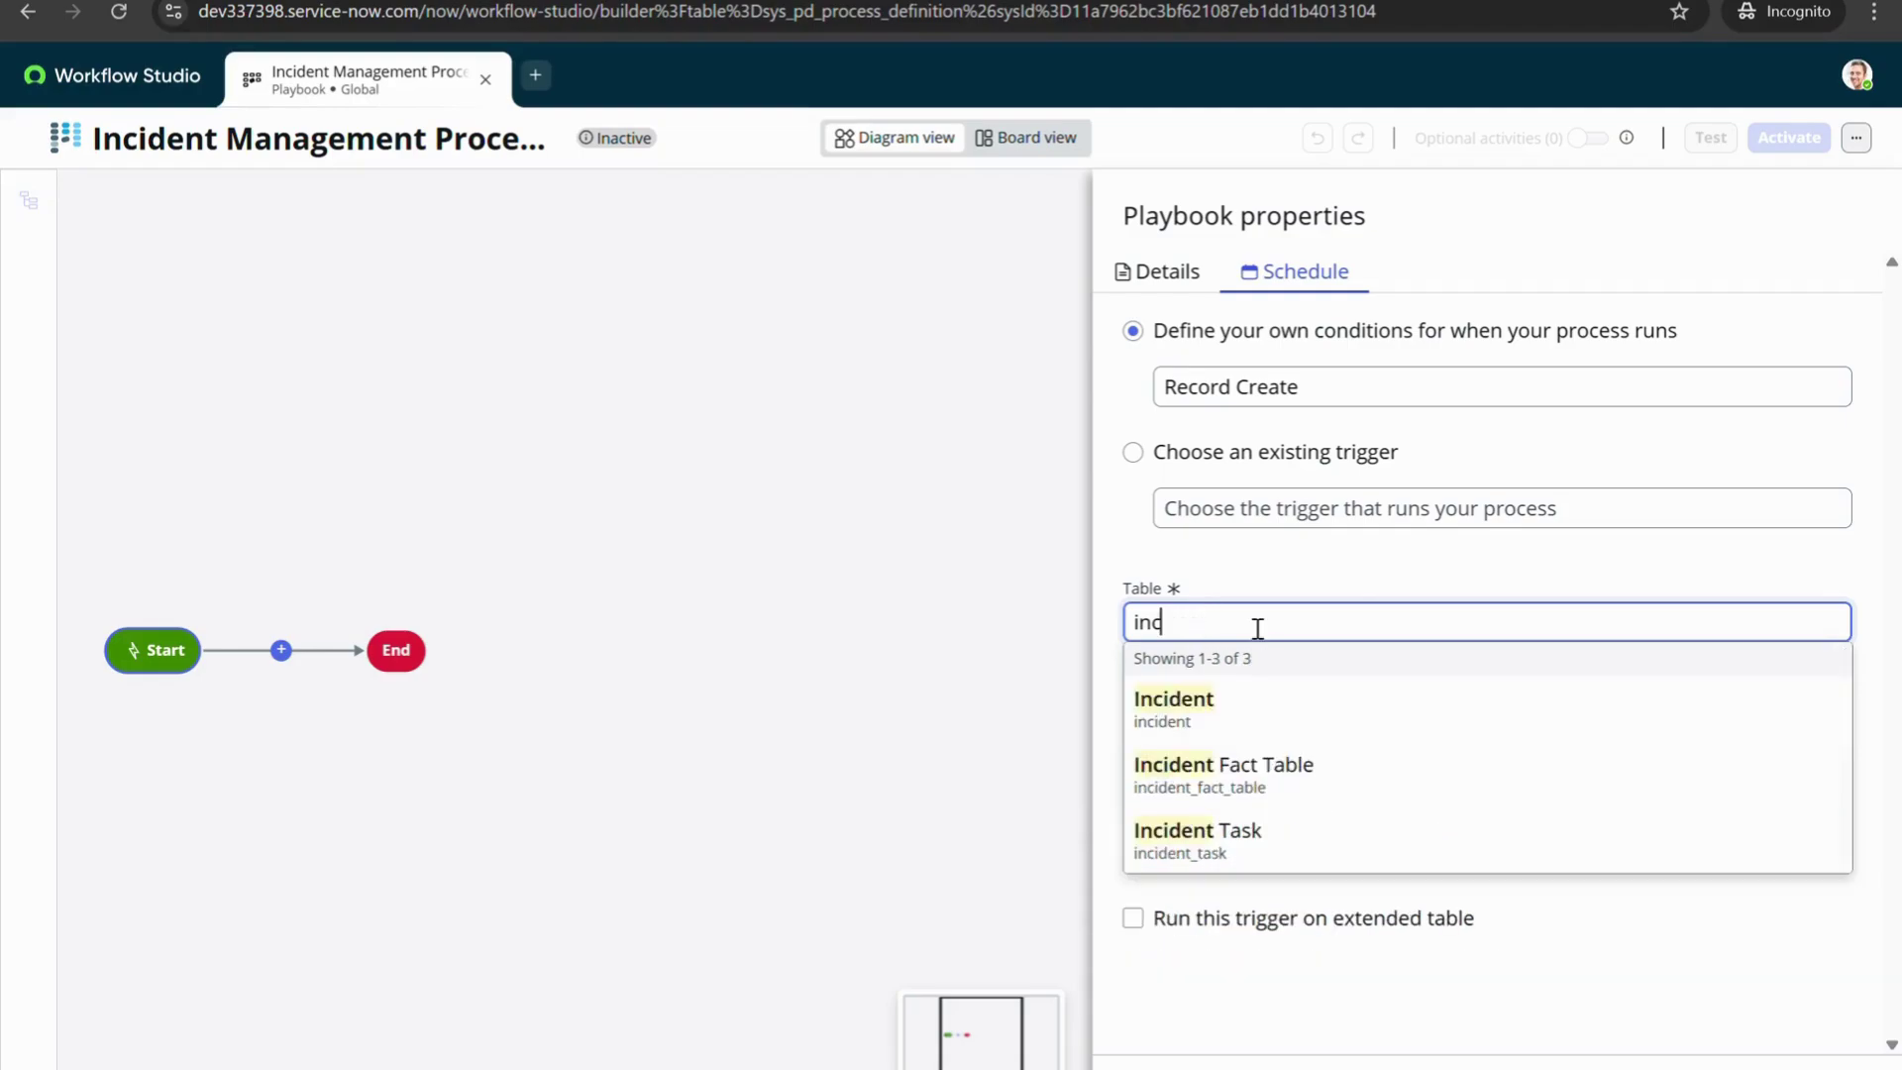
type("id")
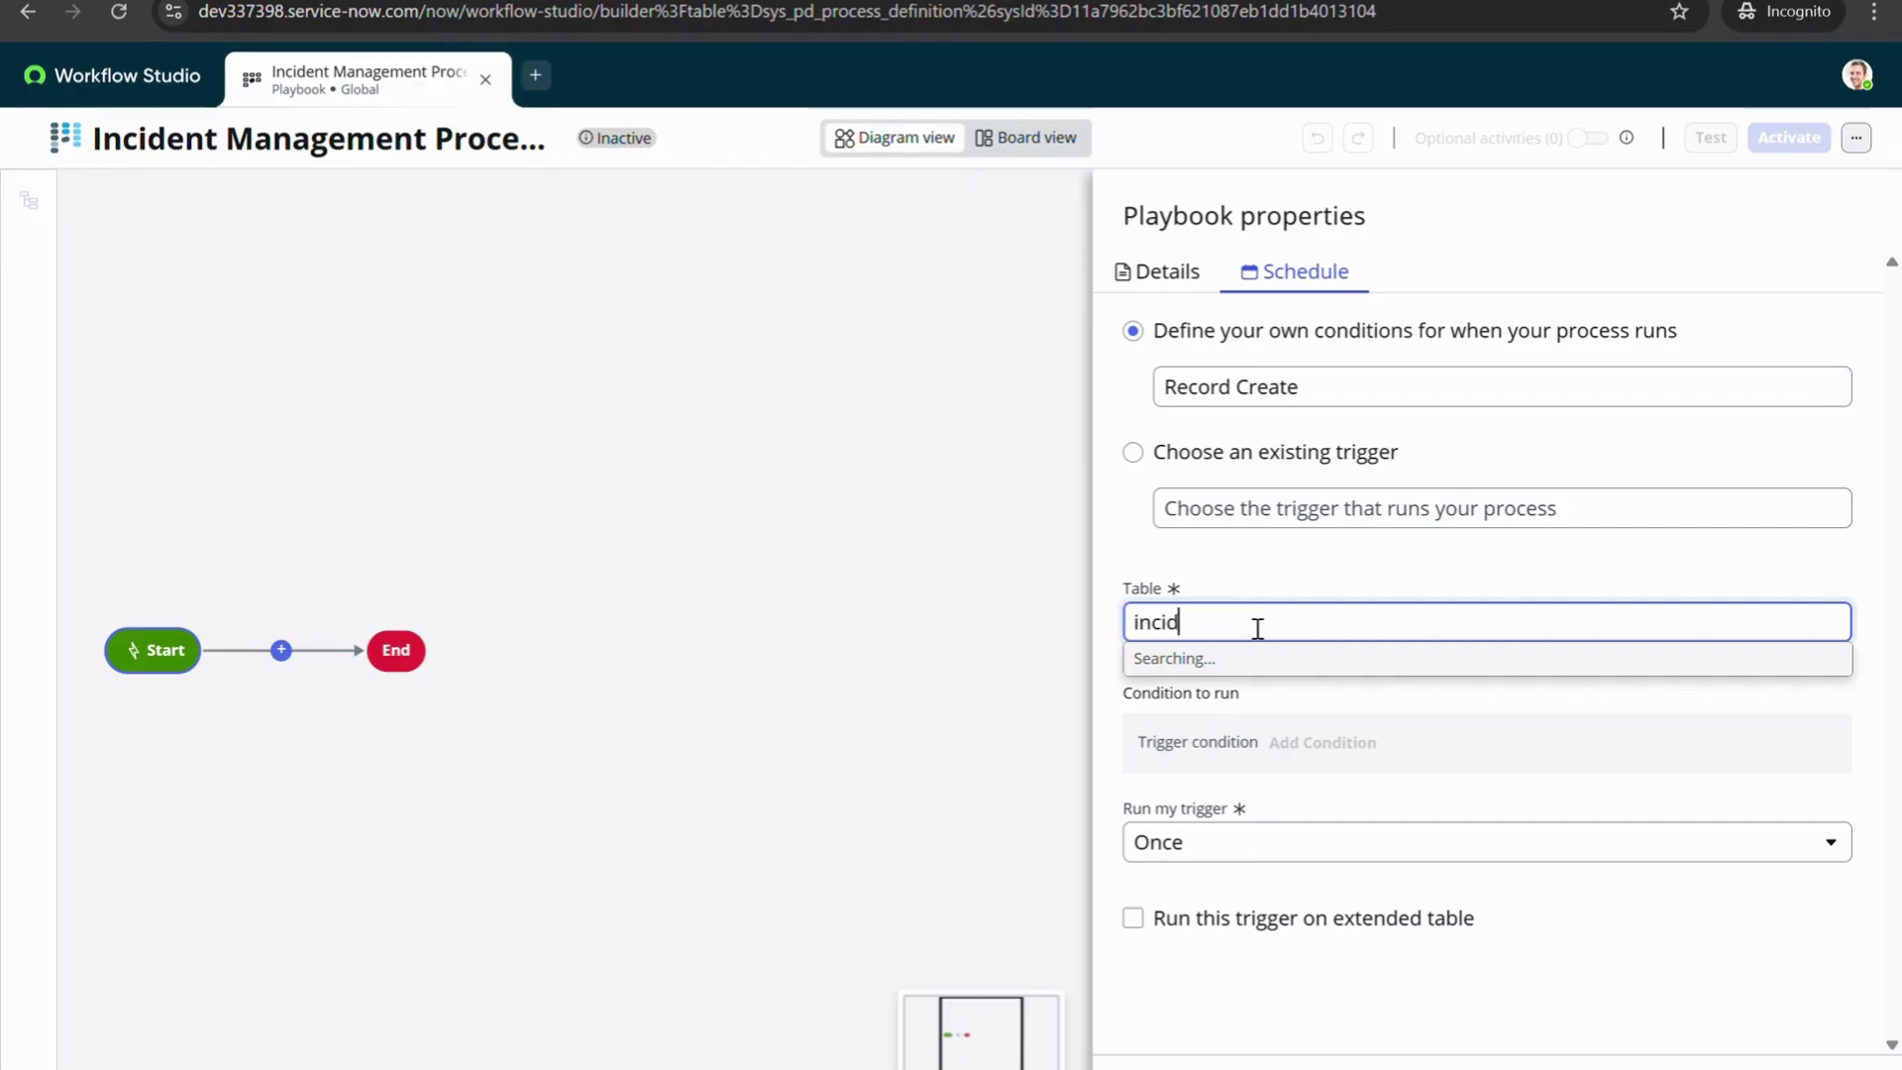
type("ent")
left_click_drag(1214, 626, 1136, 622)
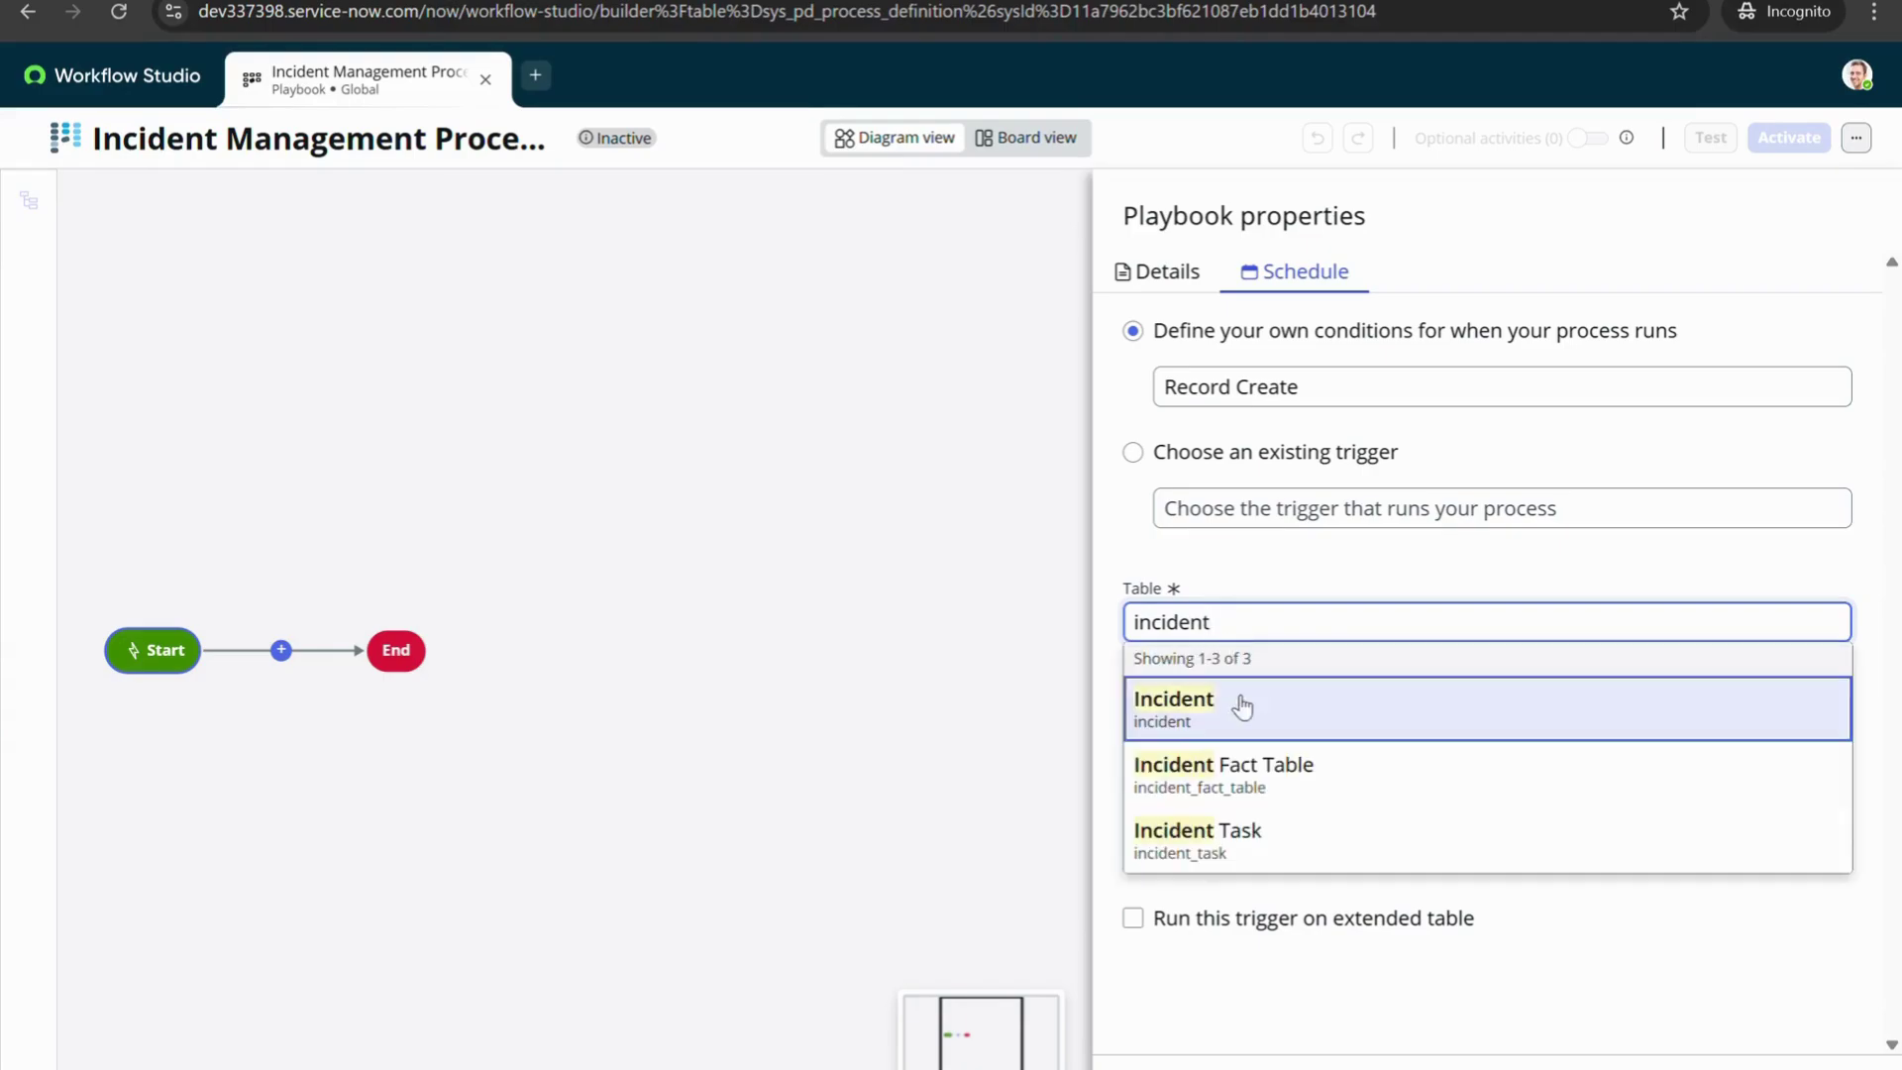
left_click(1236, 701)
Add the trigger condition Active is true, then save and close the playbook properties
scroll(1320, 771, "down", 1)
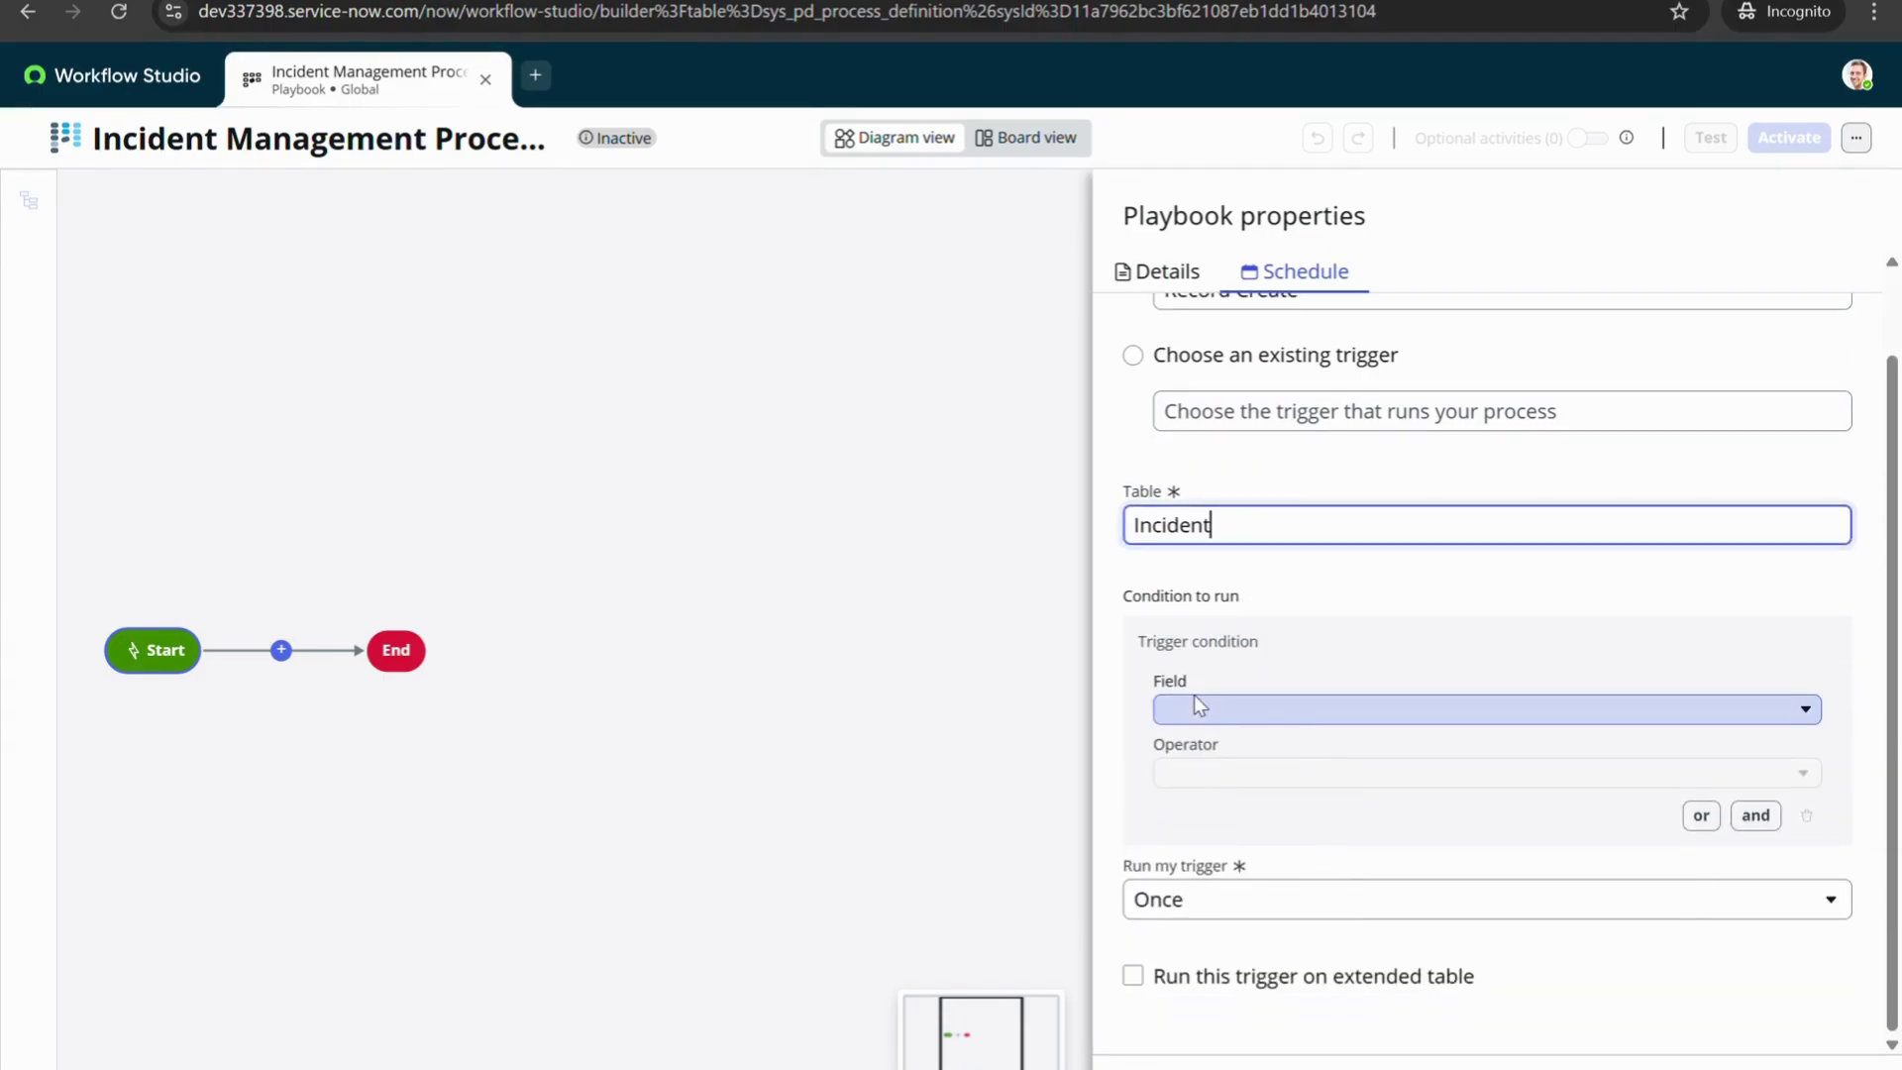
left_click(1317, 710)
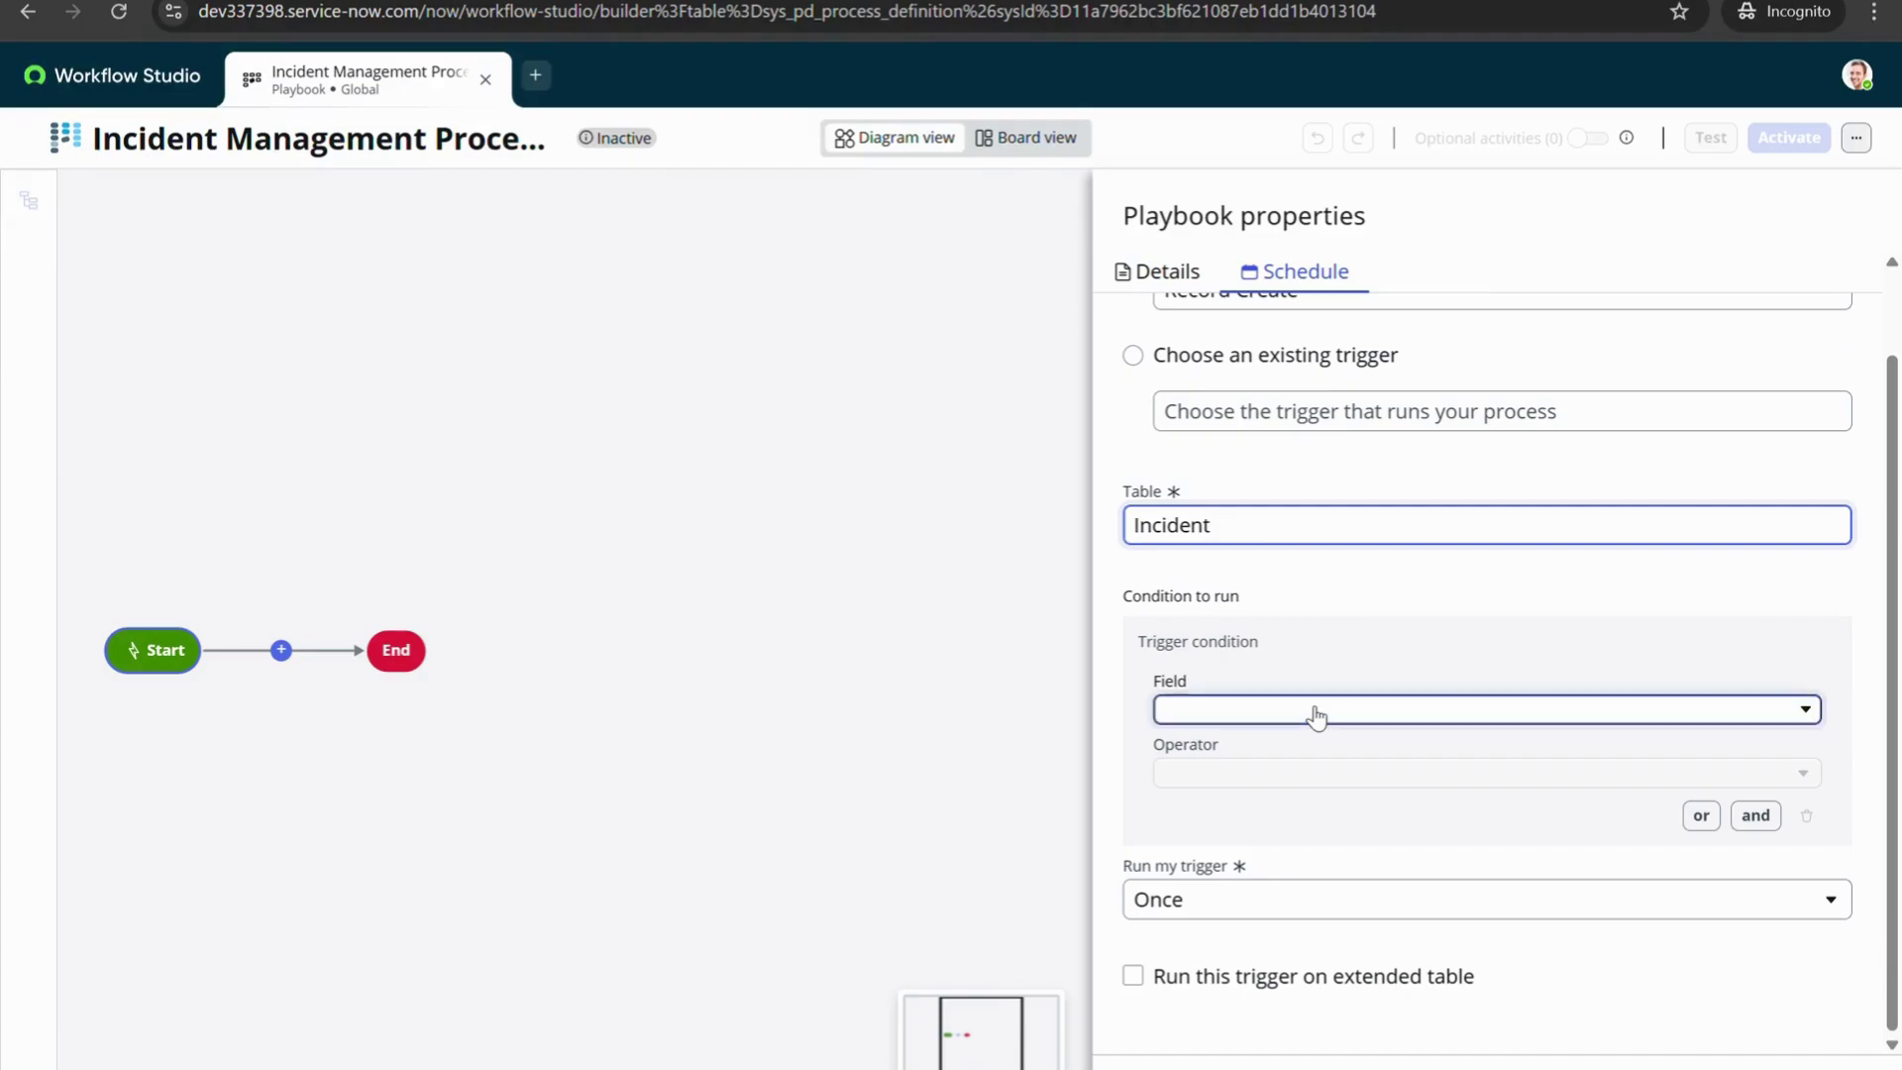
type("Active")
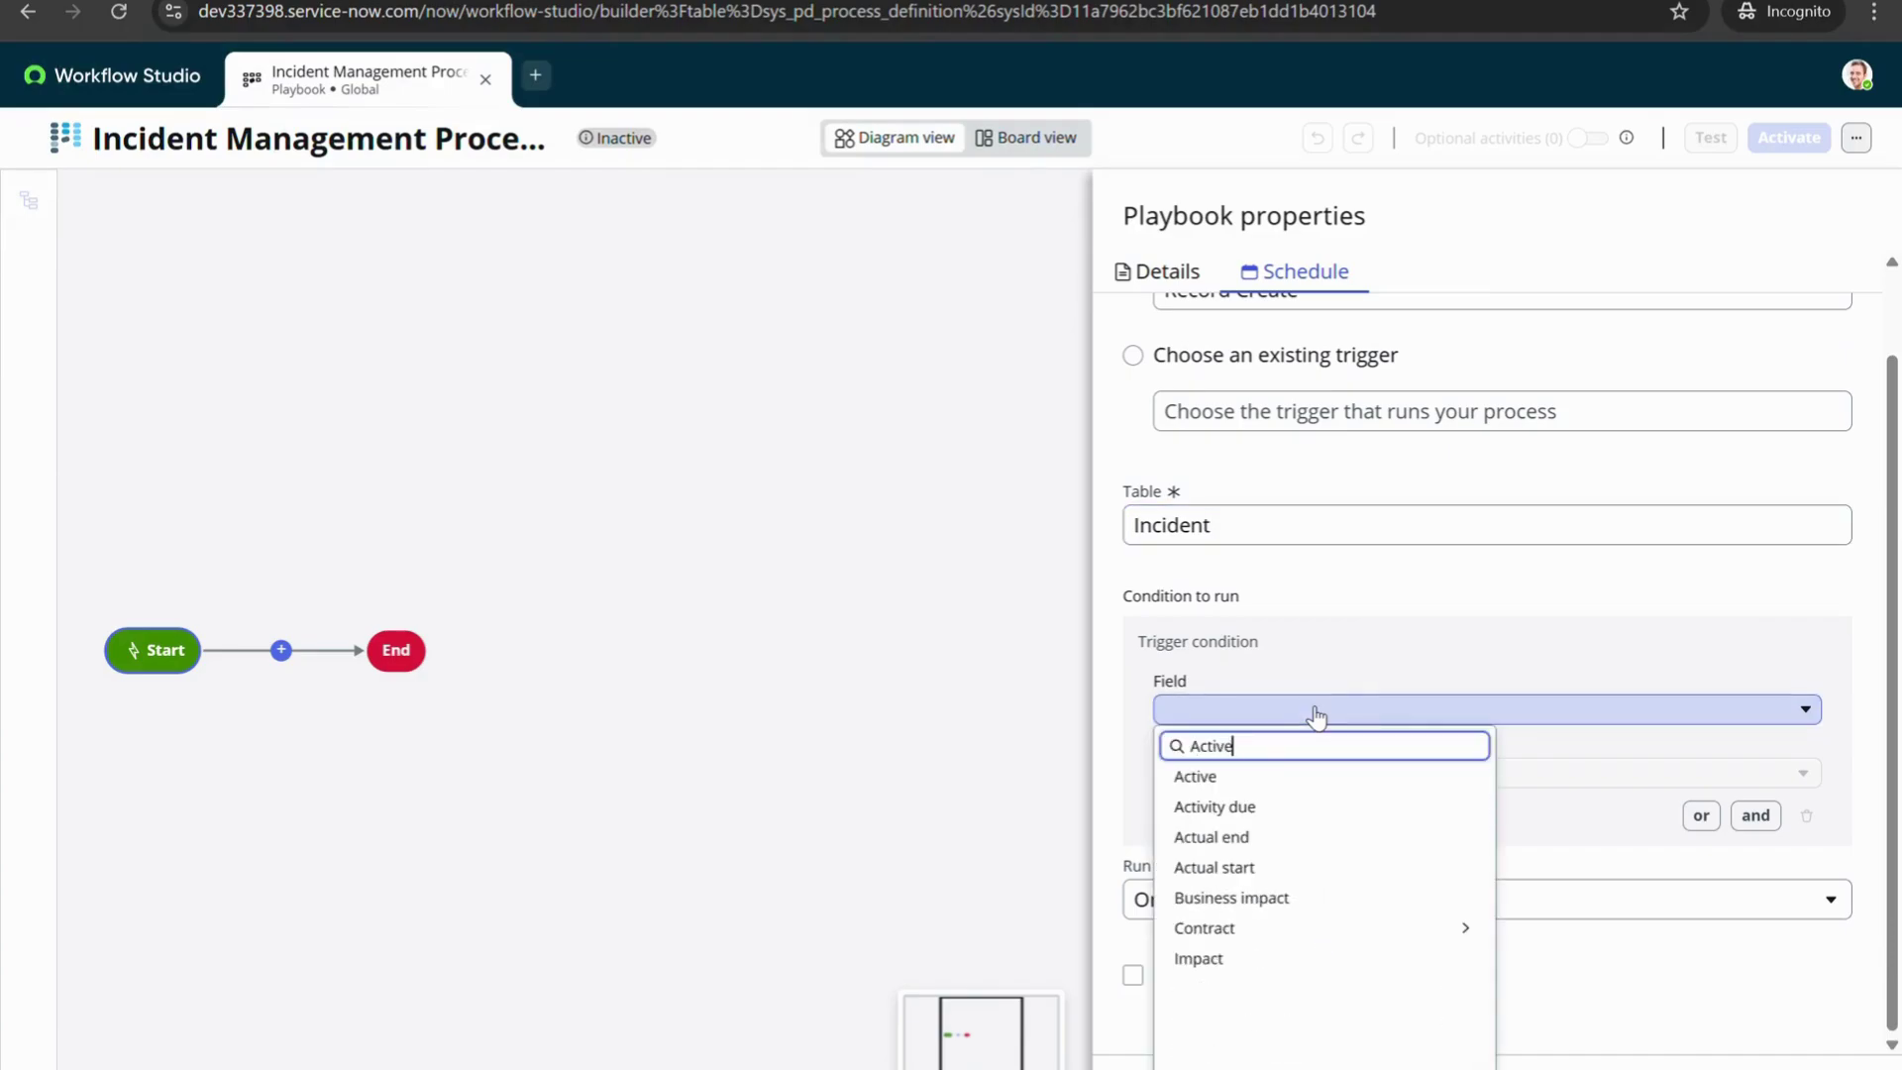
left_click(1278, 783)
scroll(1308, 792, "down", 1)
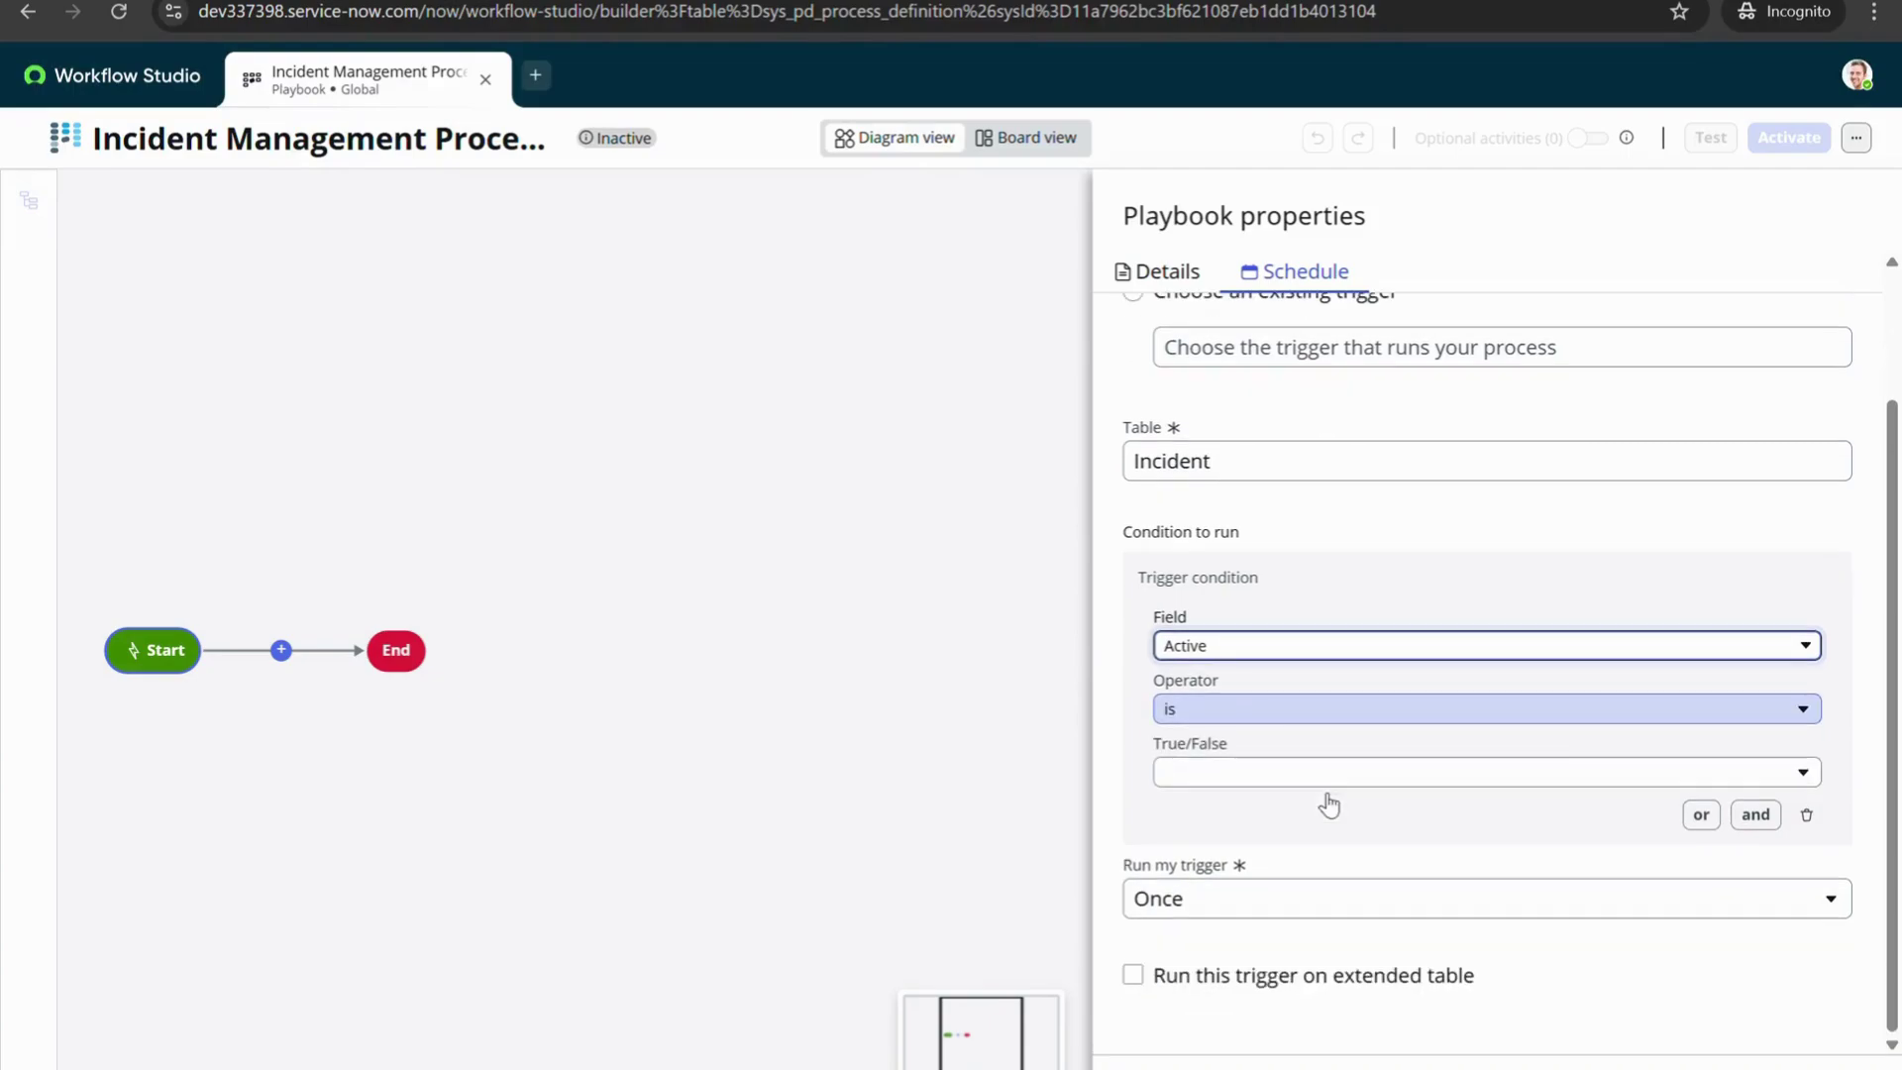
left_click(1363, 783)
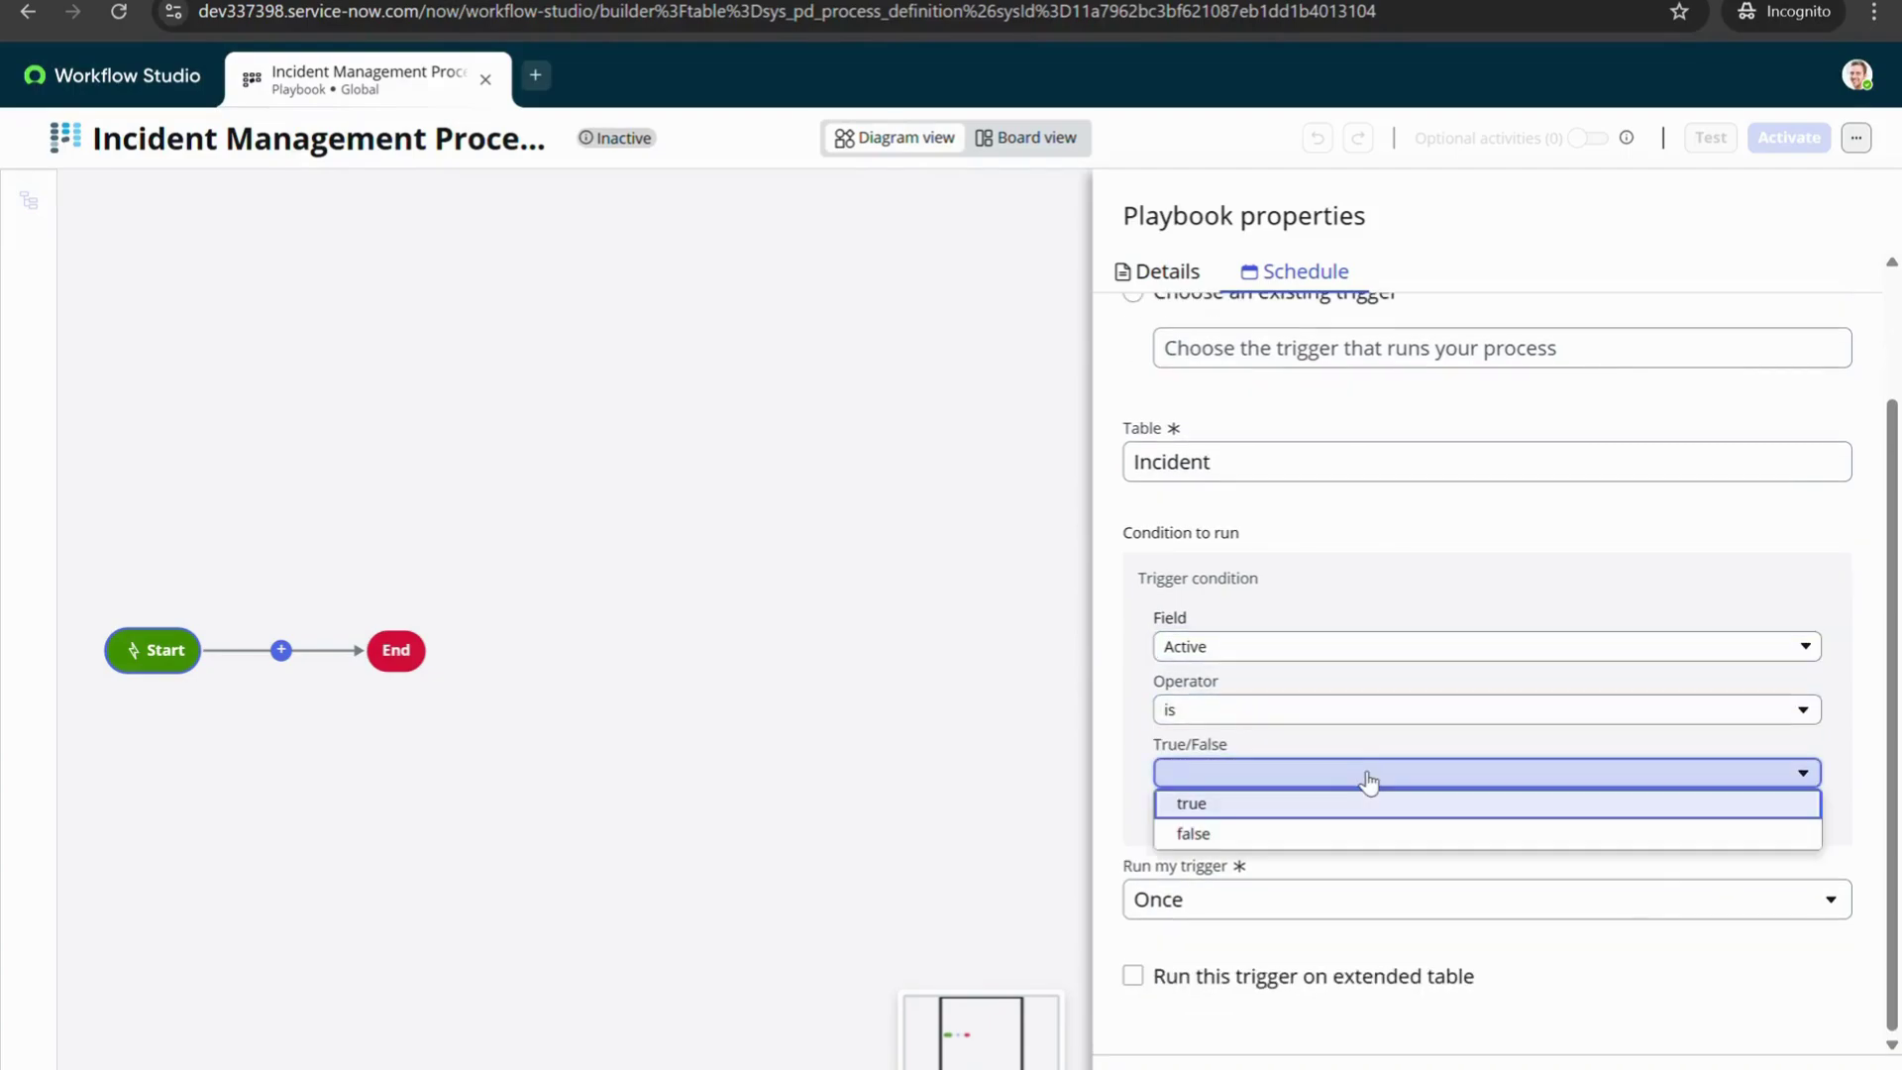
left_click(1260, 805)
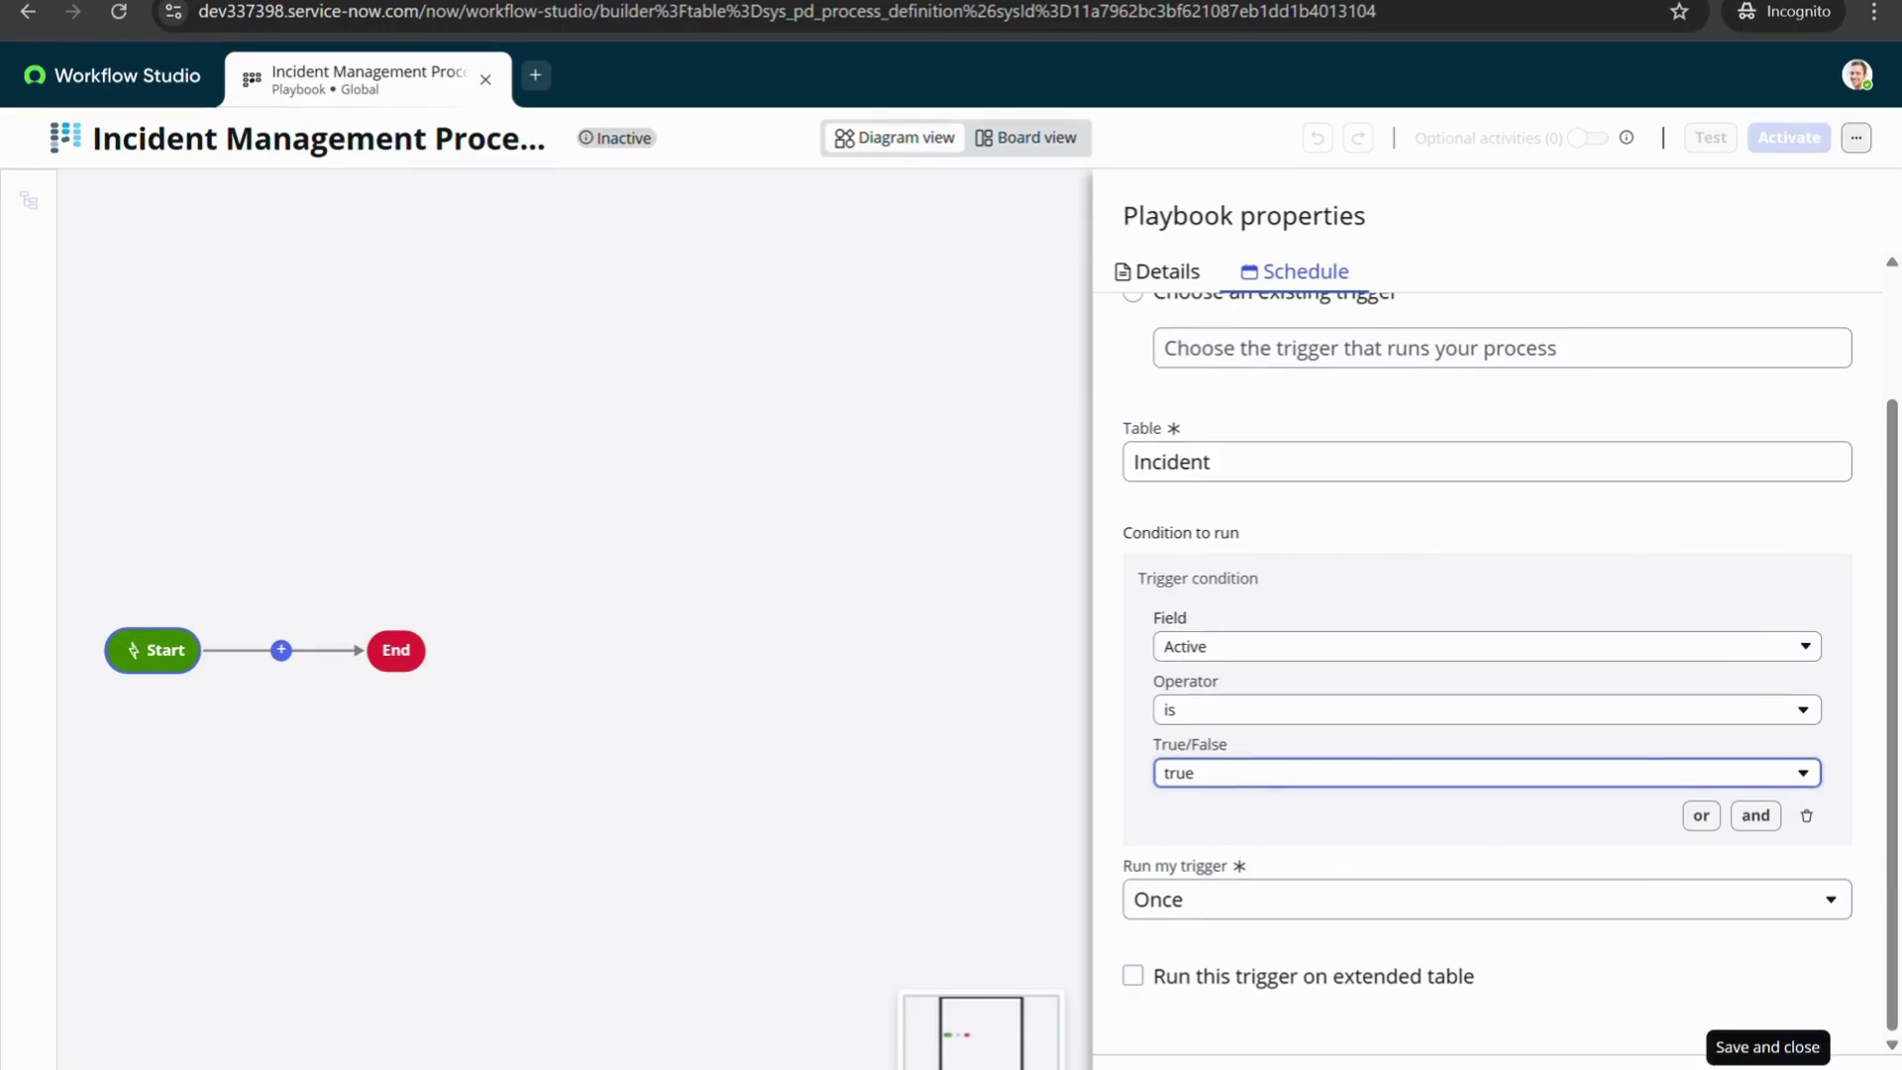
left_click(1768, 1062)
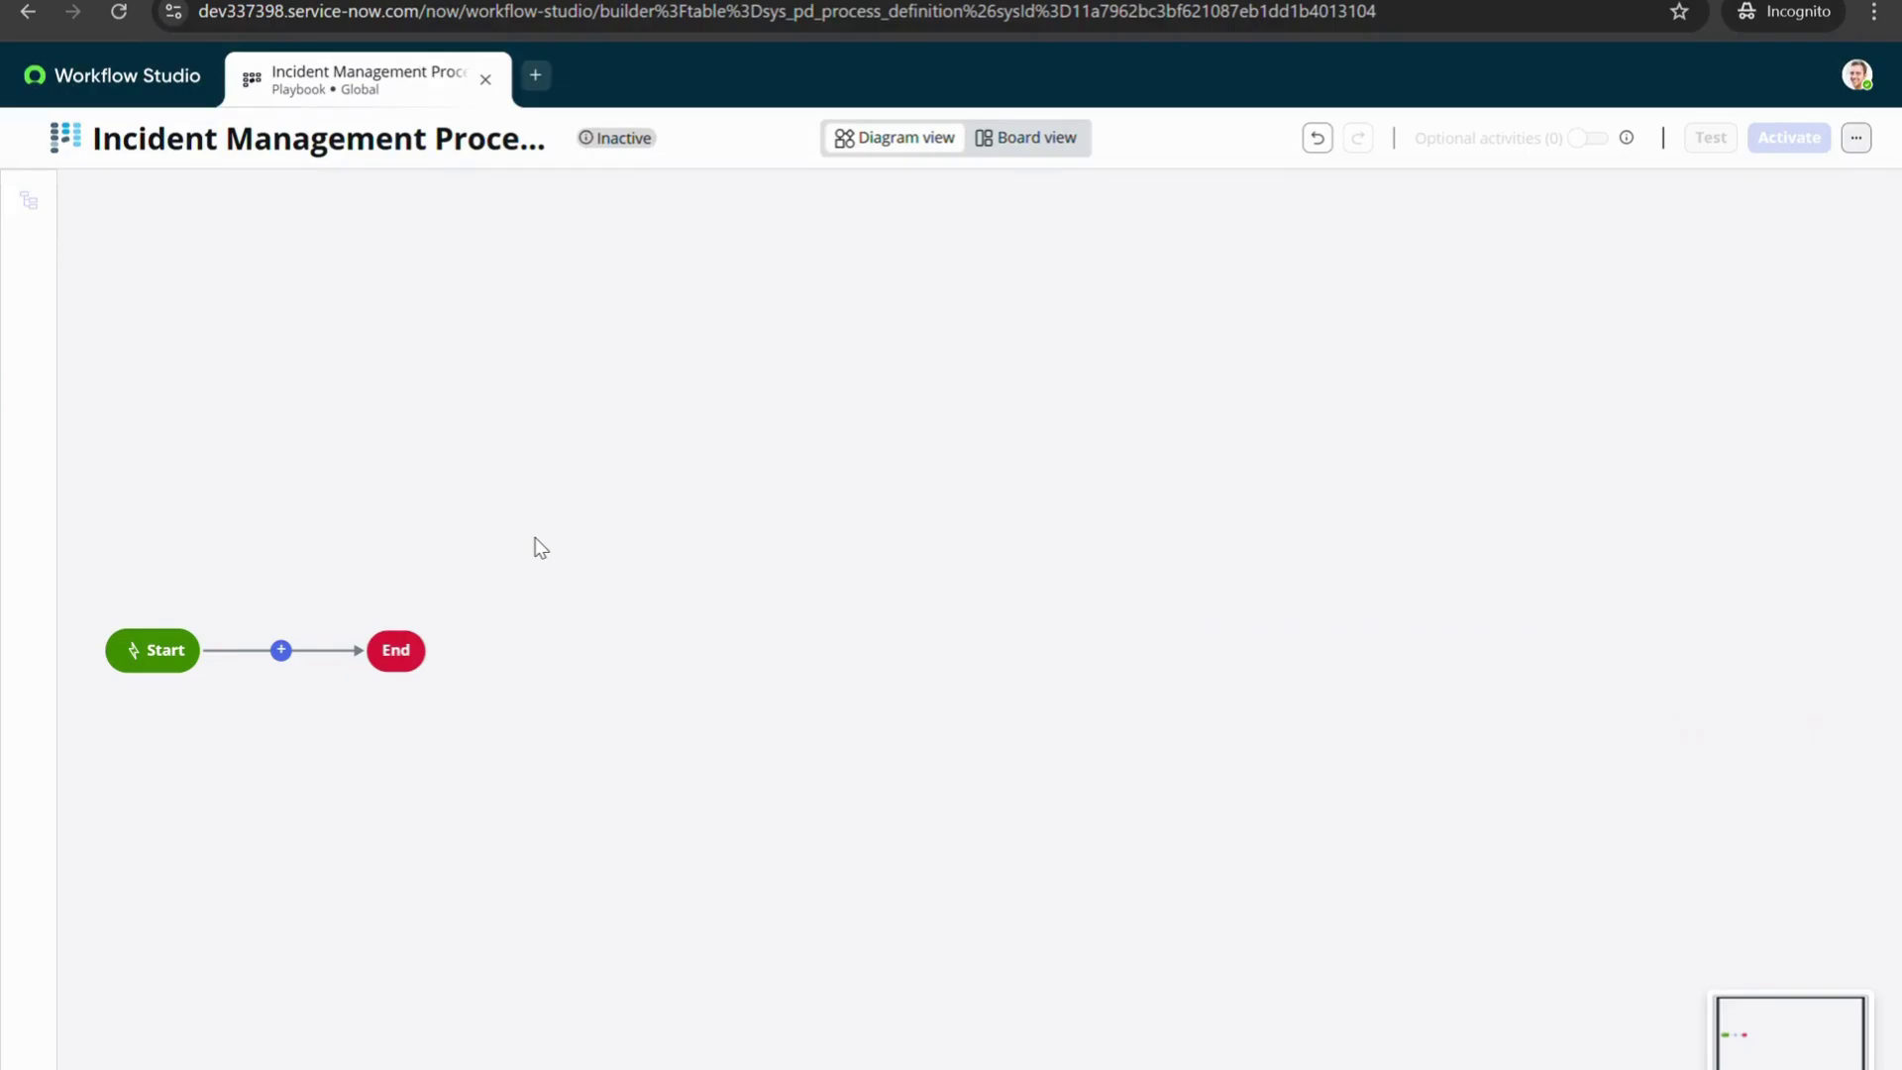
Add a stage labelled "Categorization & Assignment" between Start and End and save it
left_click(281, 650)
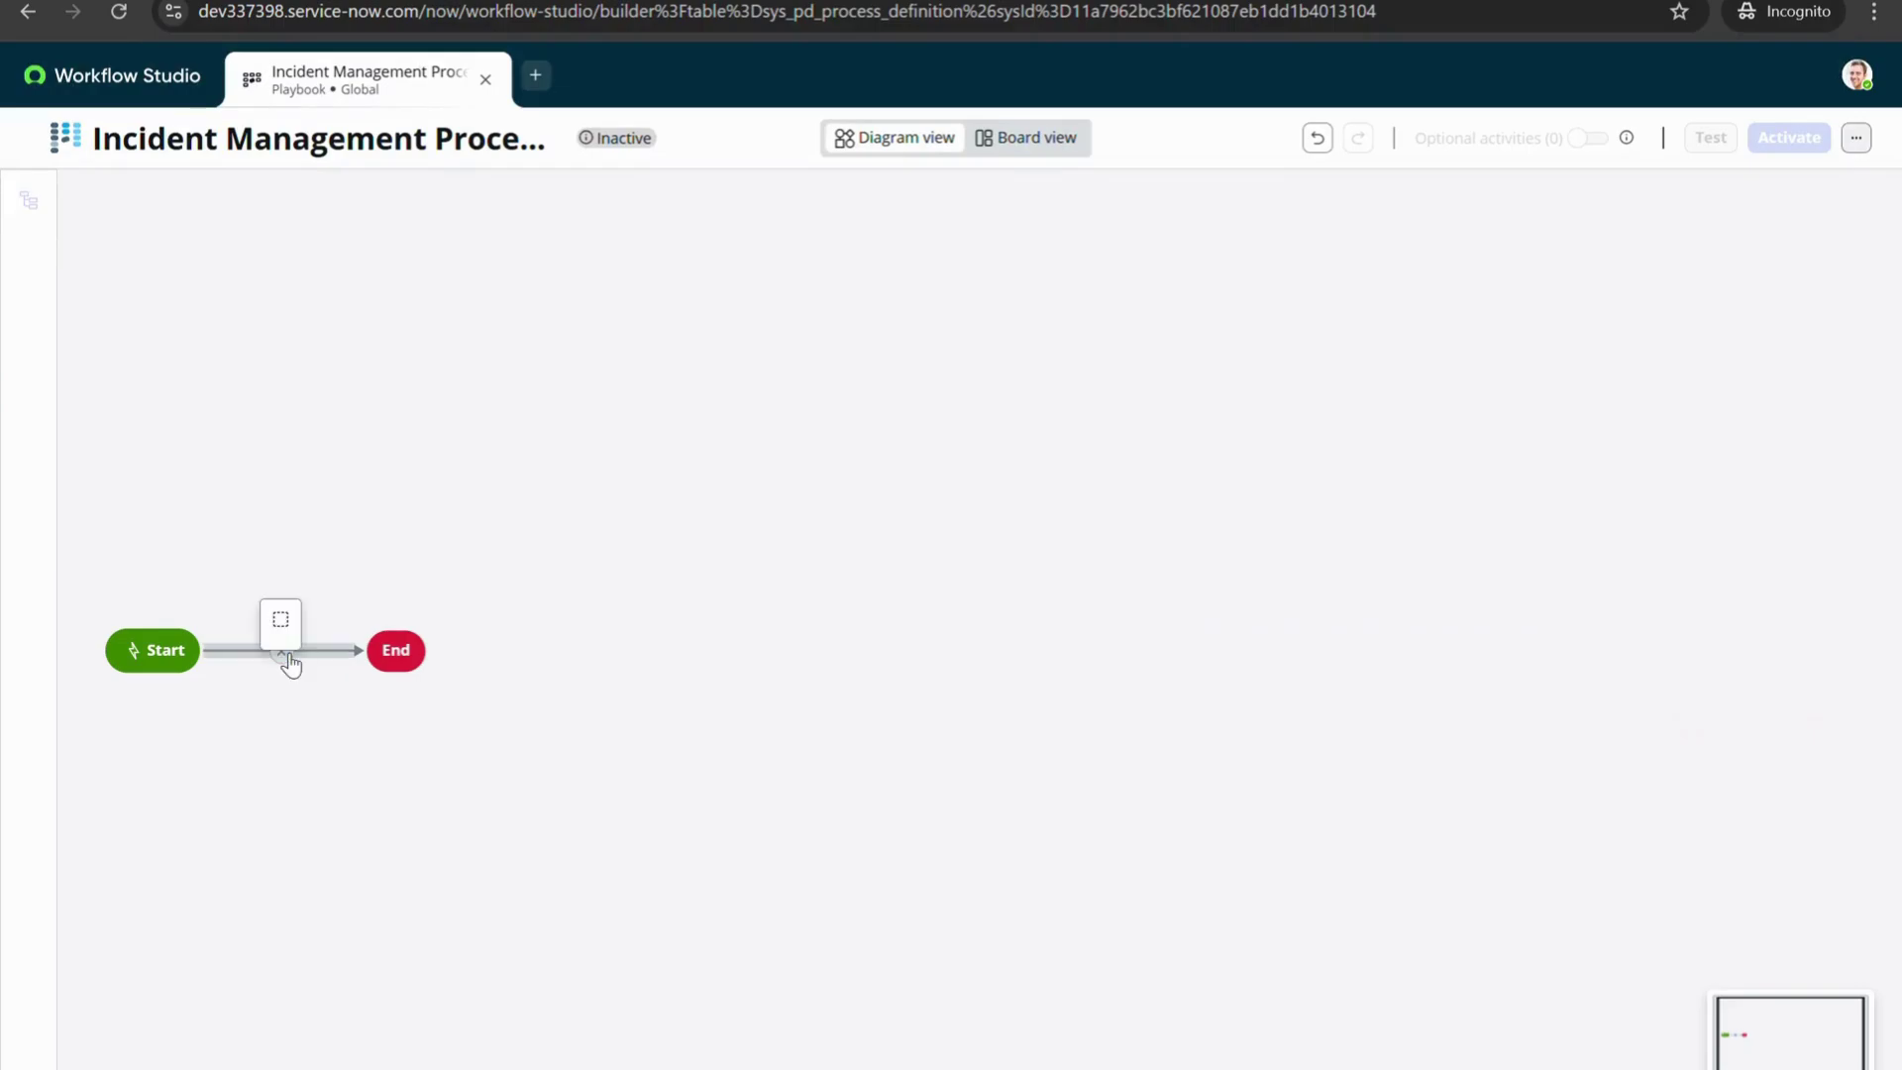
left_click(283, 622)
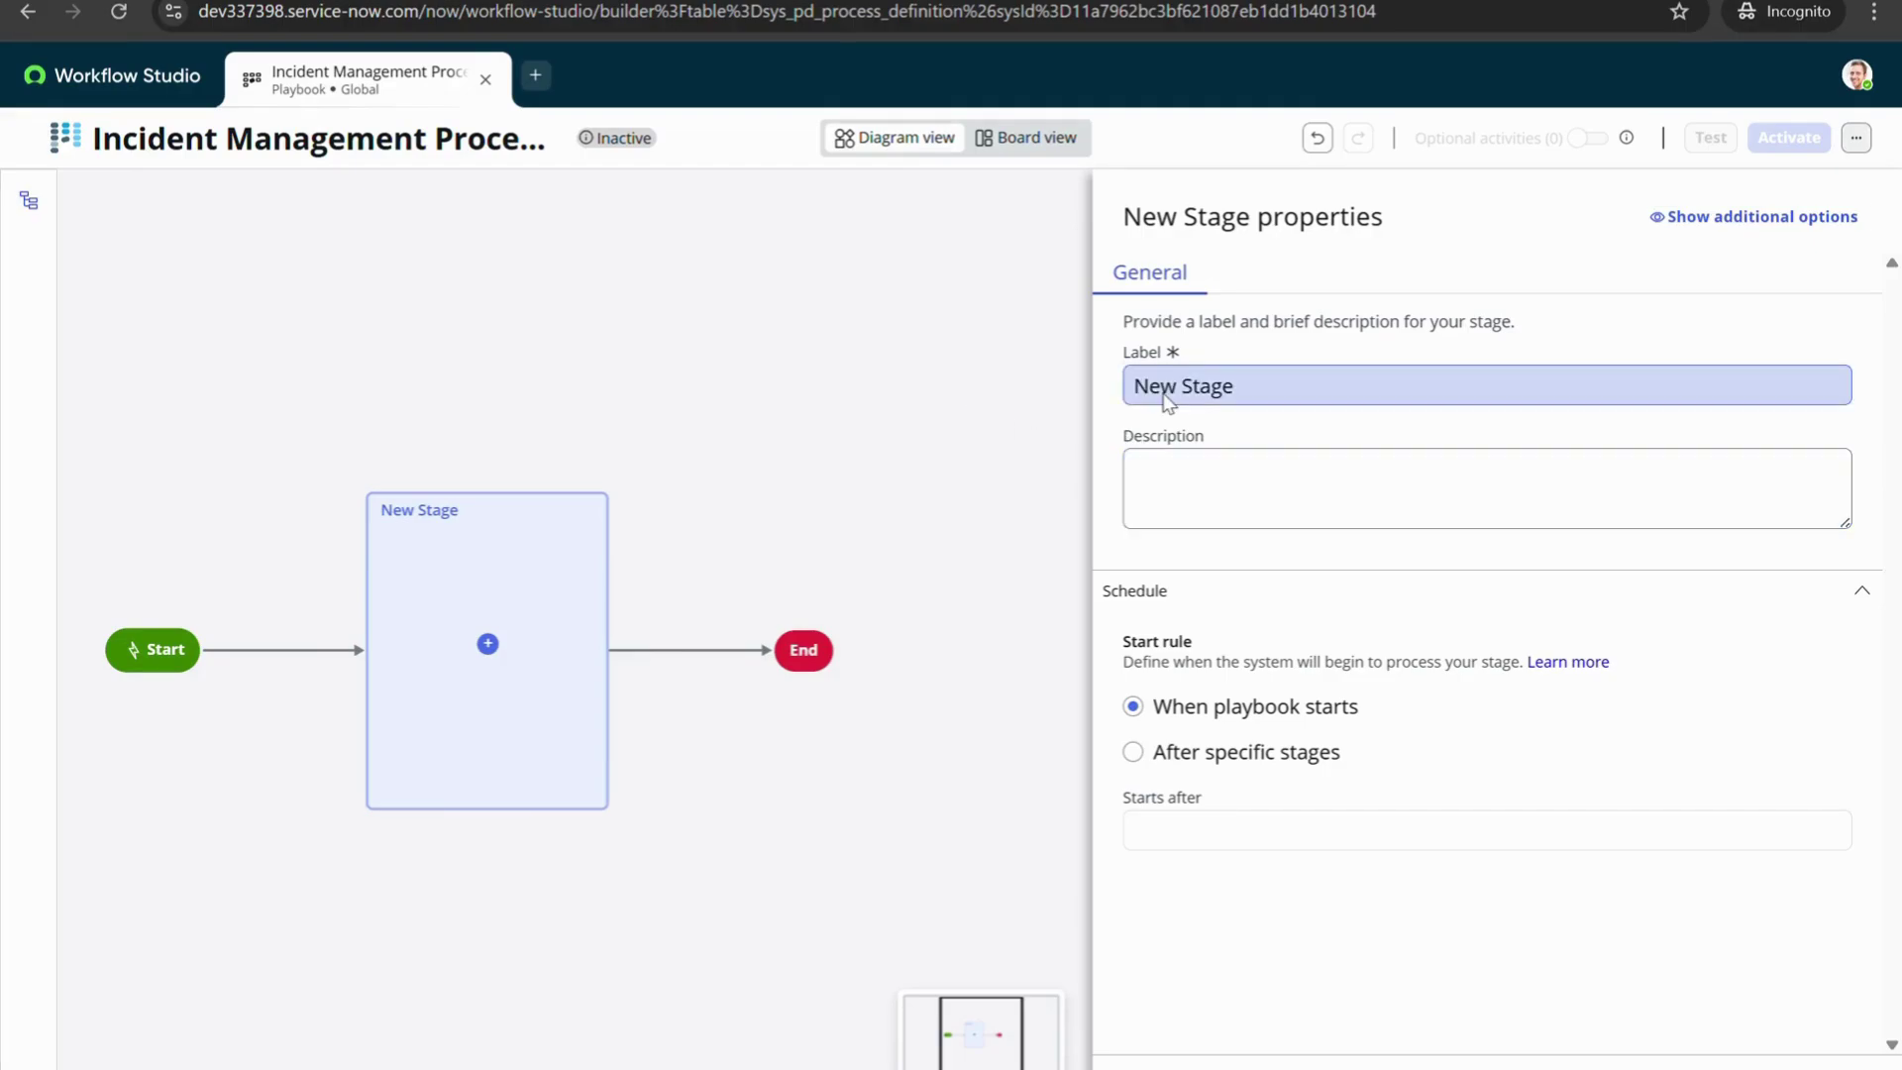
triple_click(1205, 385)
key("BackSpace")
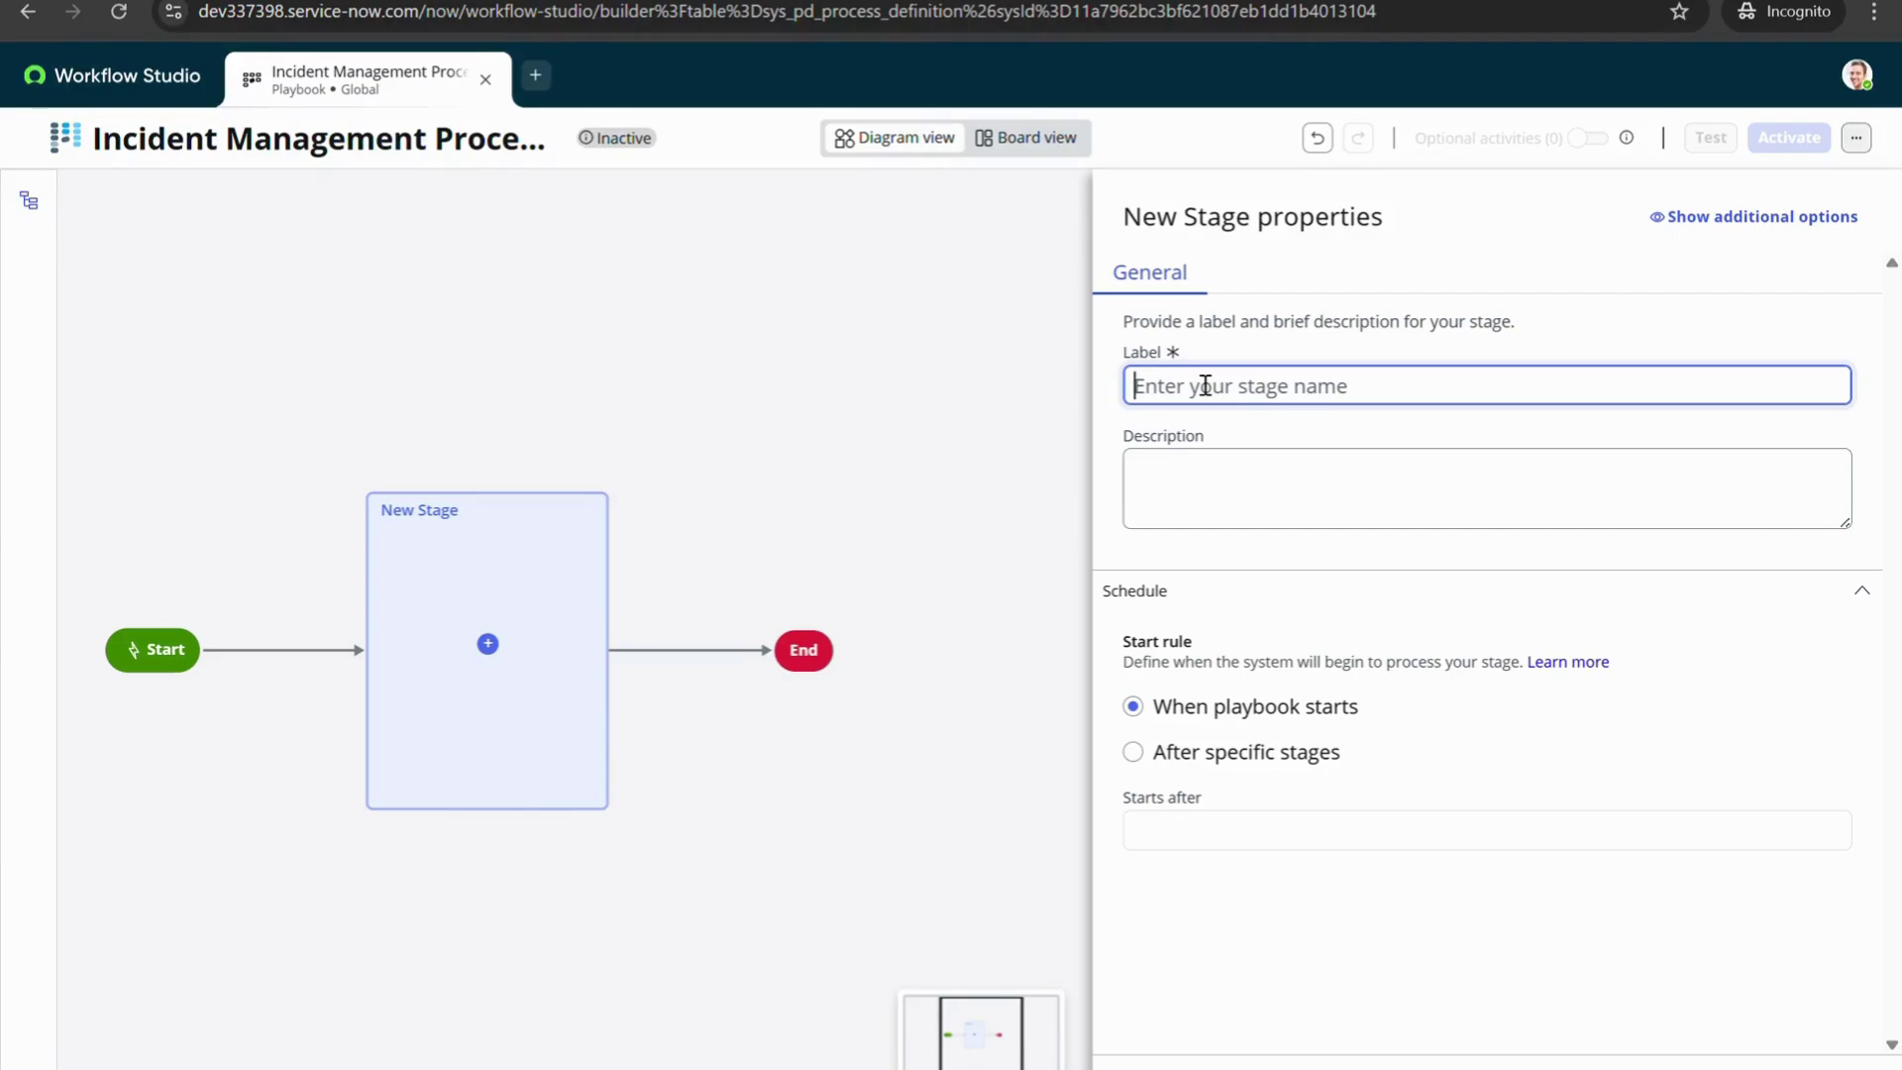
type("Categori")
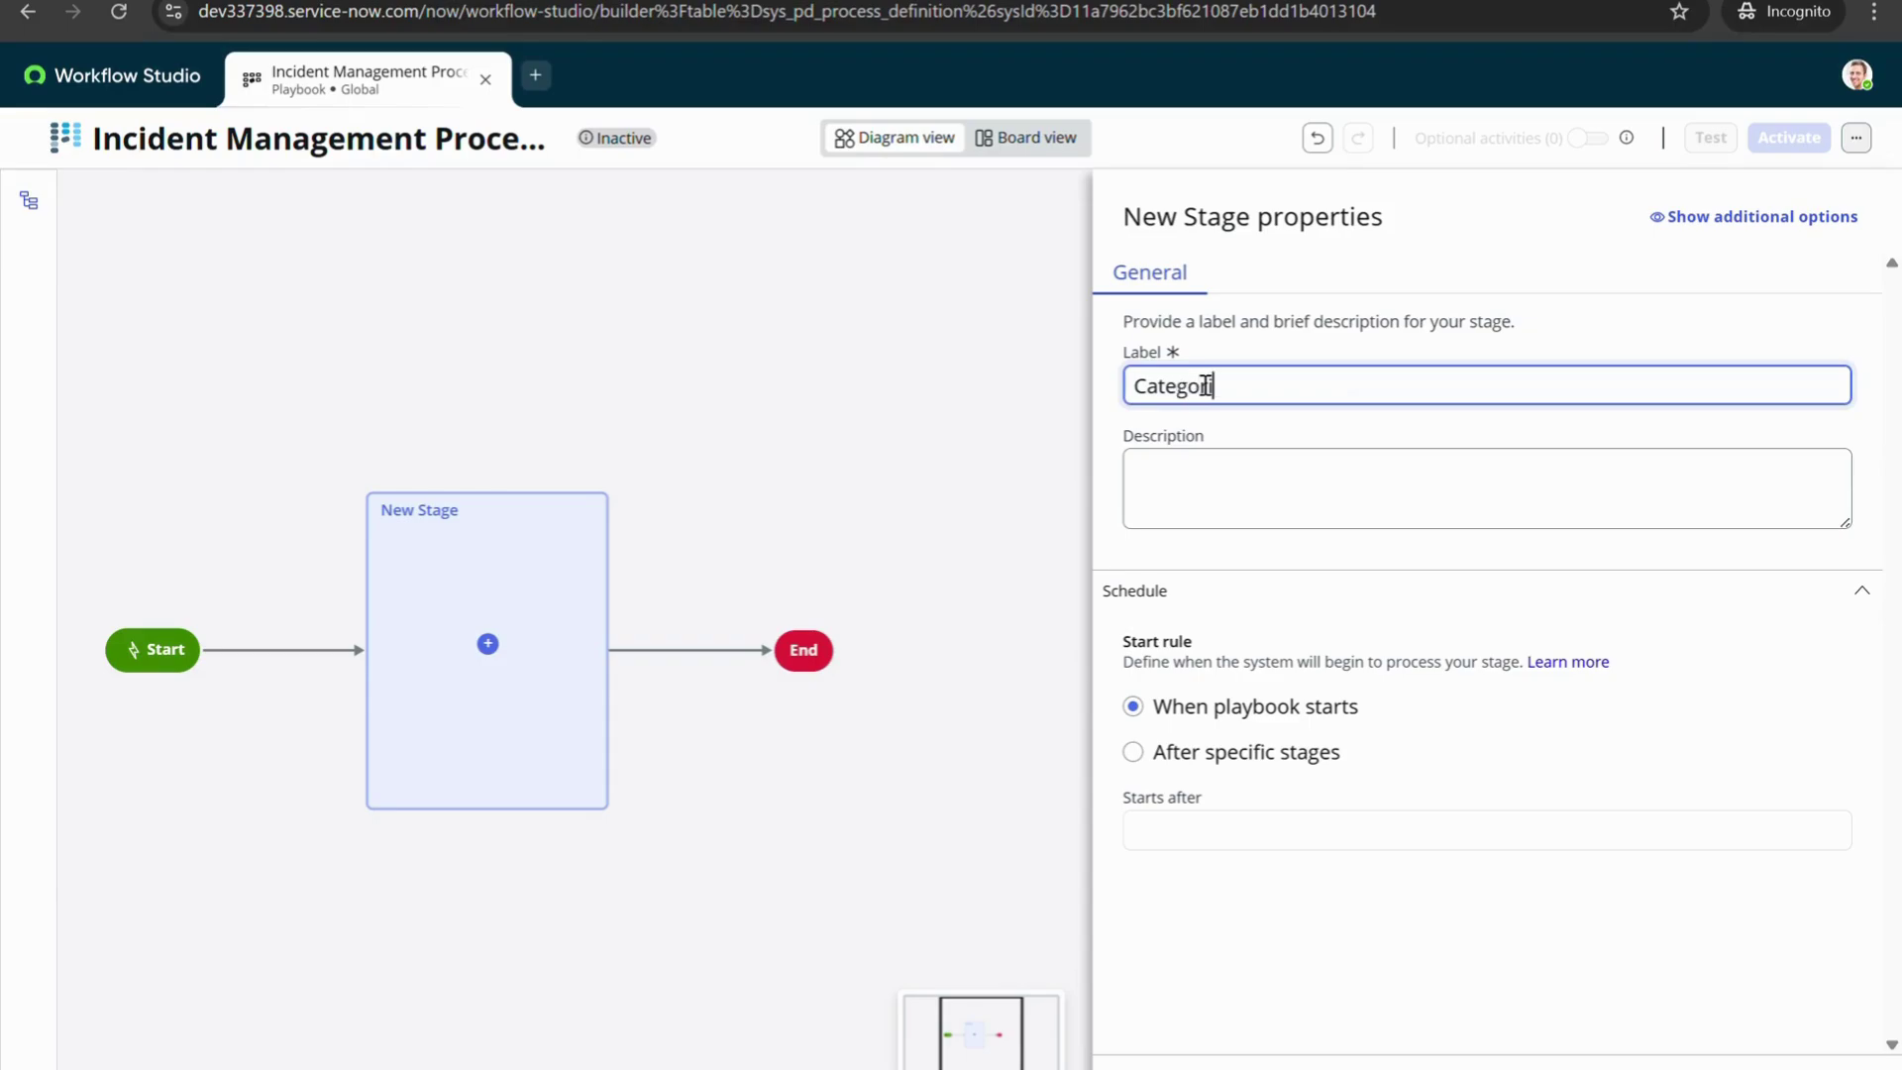
type("zation & Assignment")
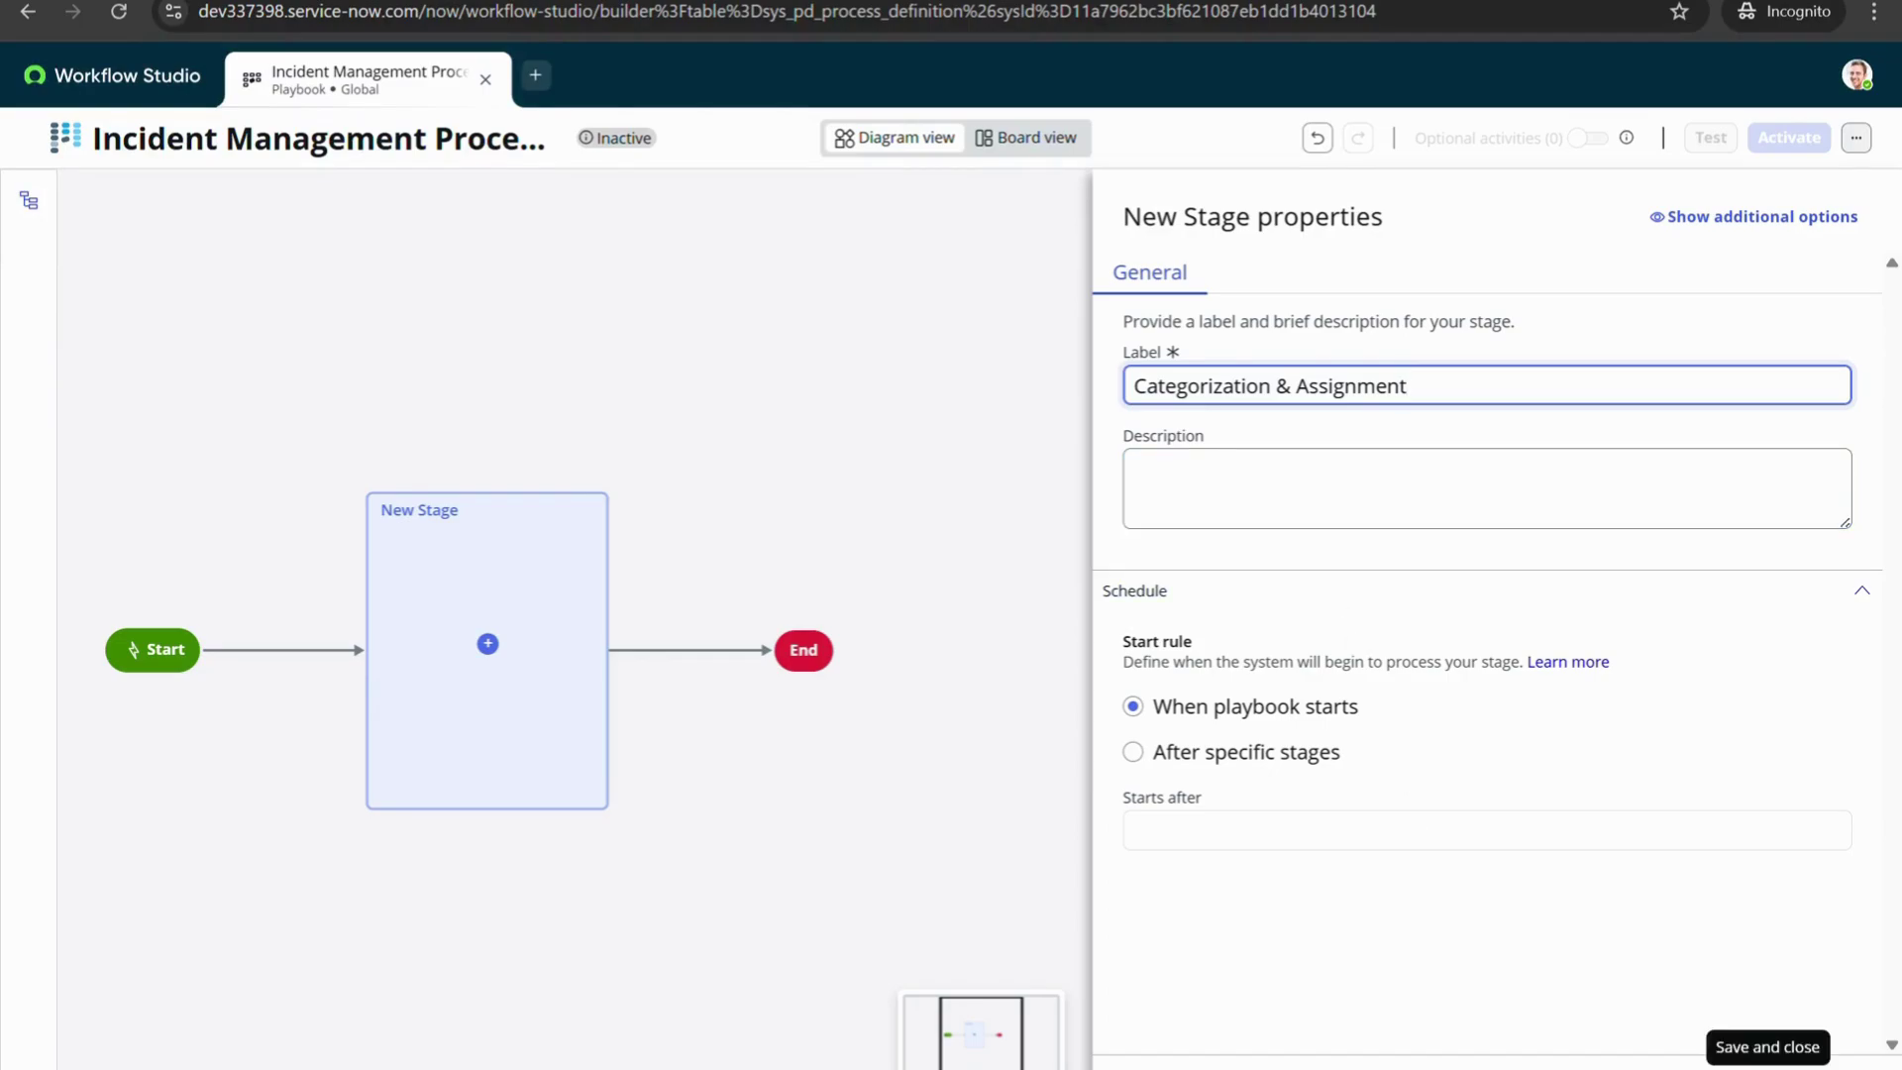
left_click(1768, 1062)
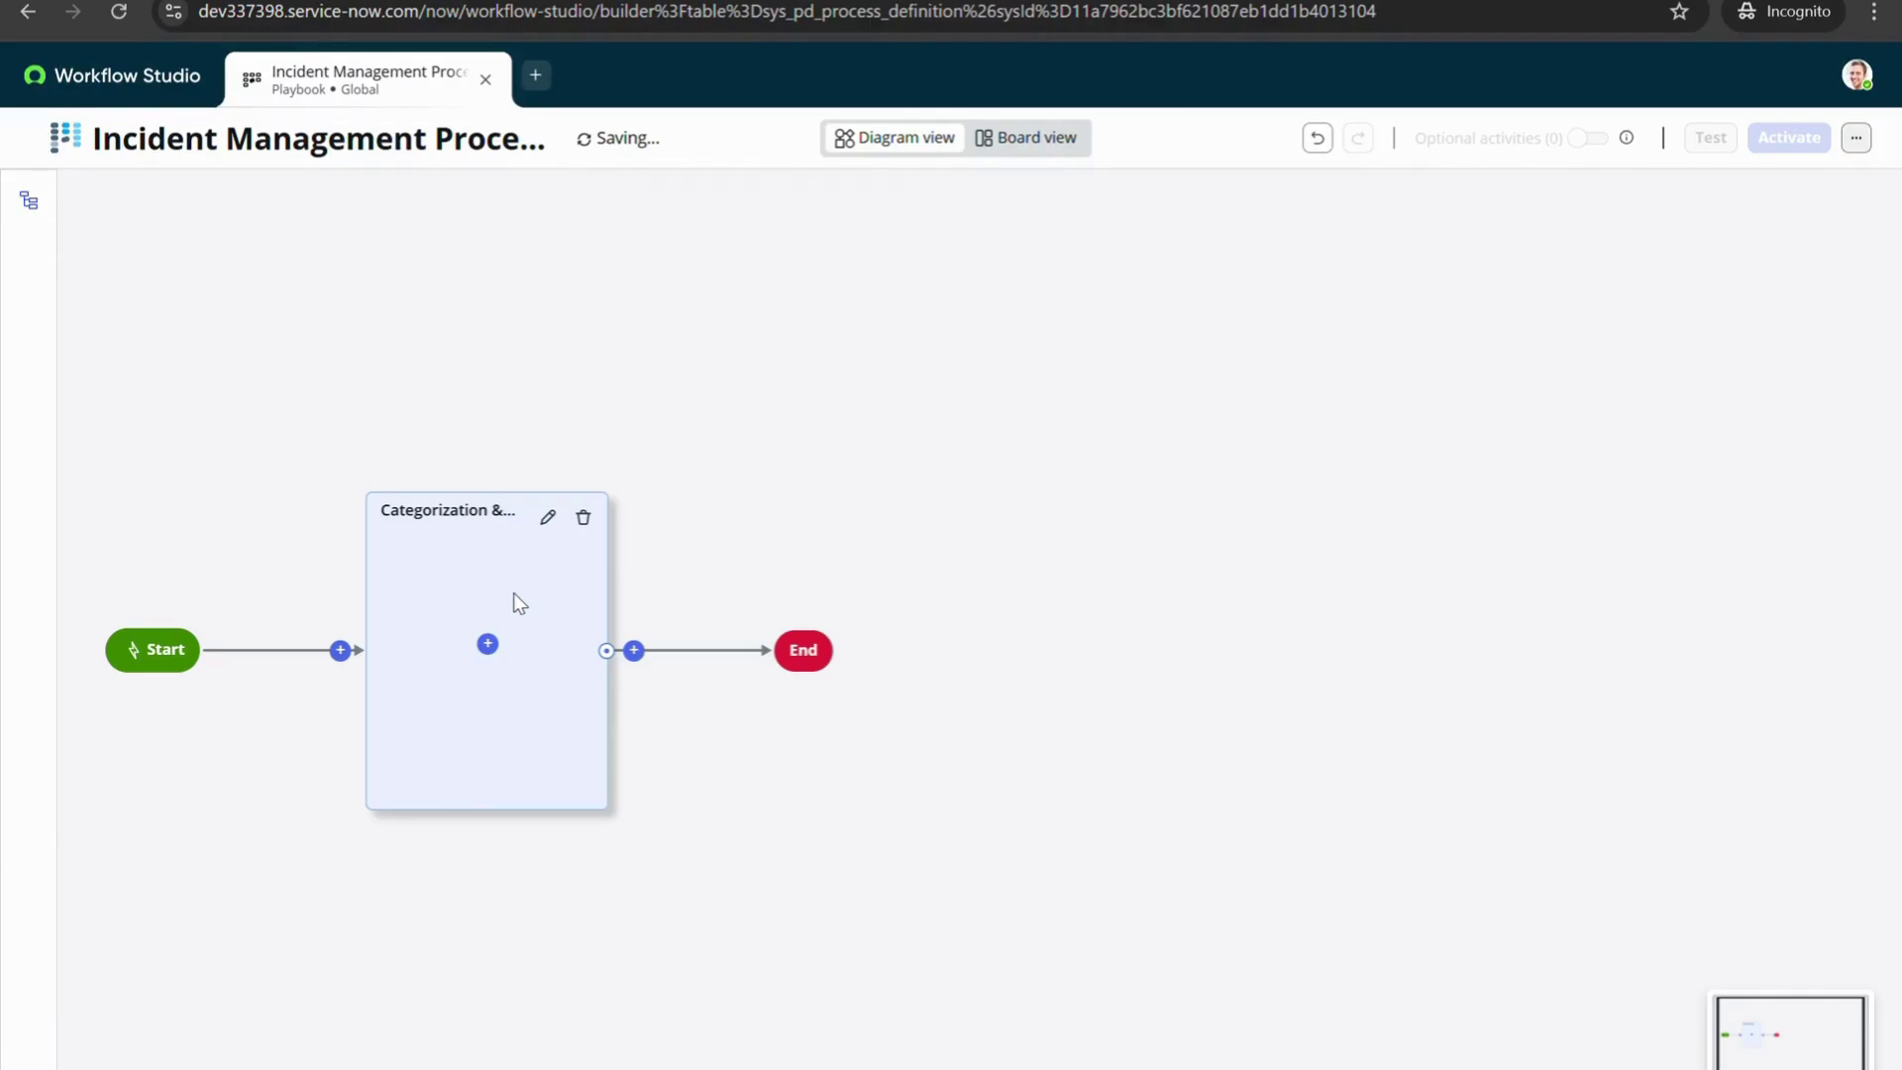
Add an if/then decision inside the Categorization & Assignment stage and label its first branch "Hardware"
left_click(489, 644)
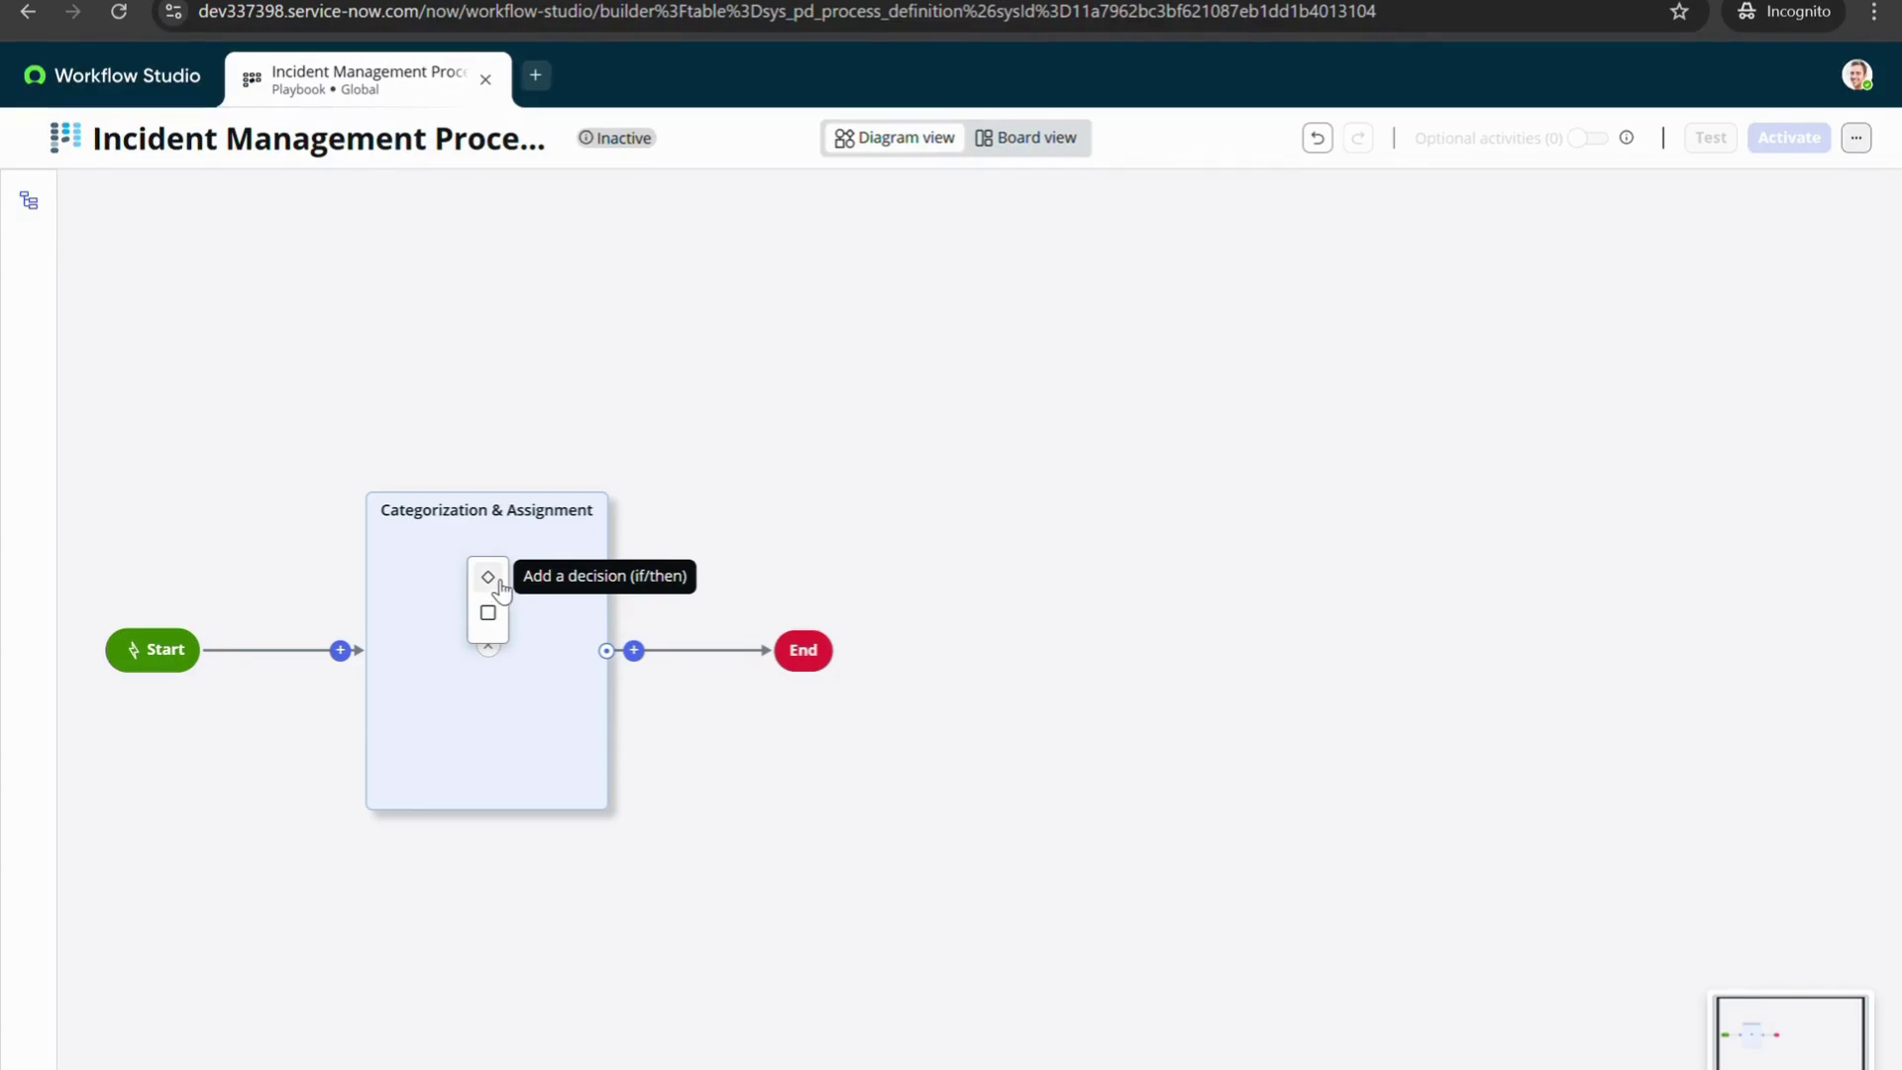
left_click(491, 579)
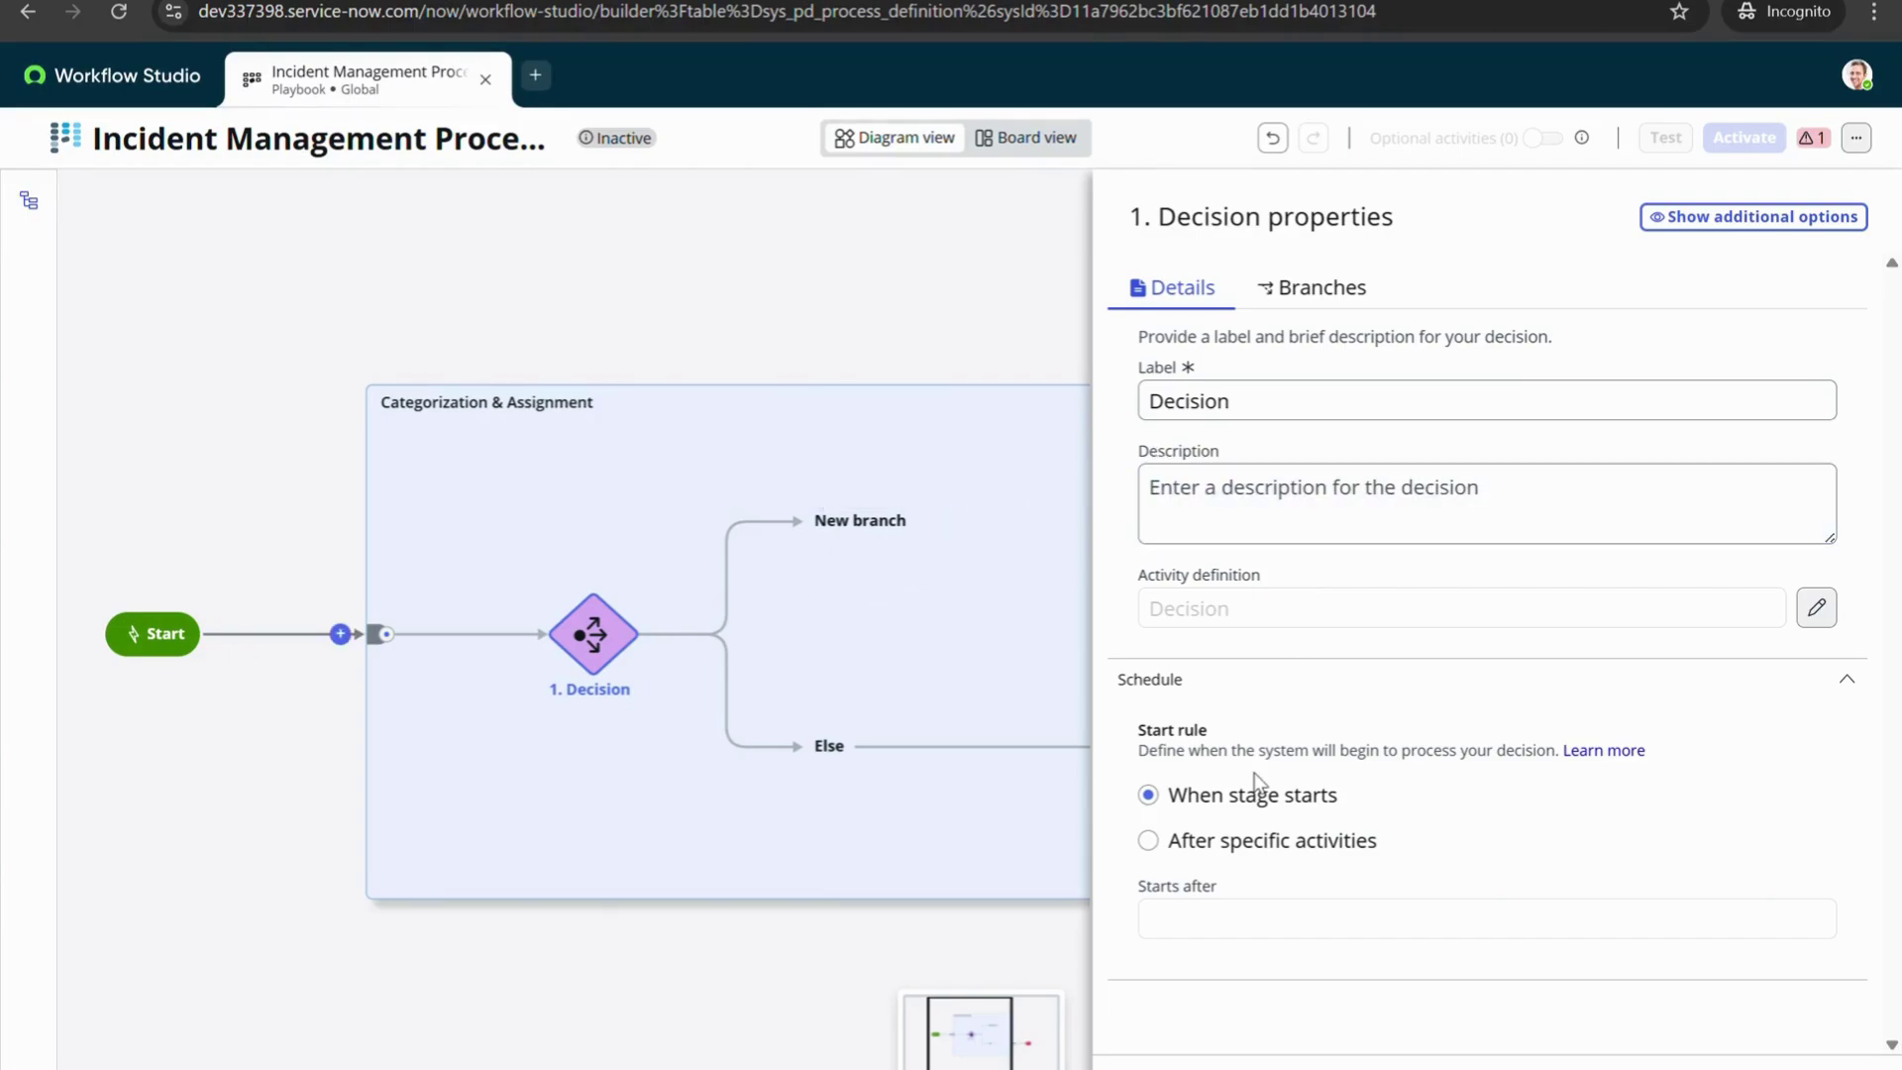
left_click(1342, 291)
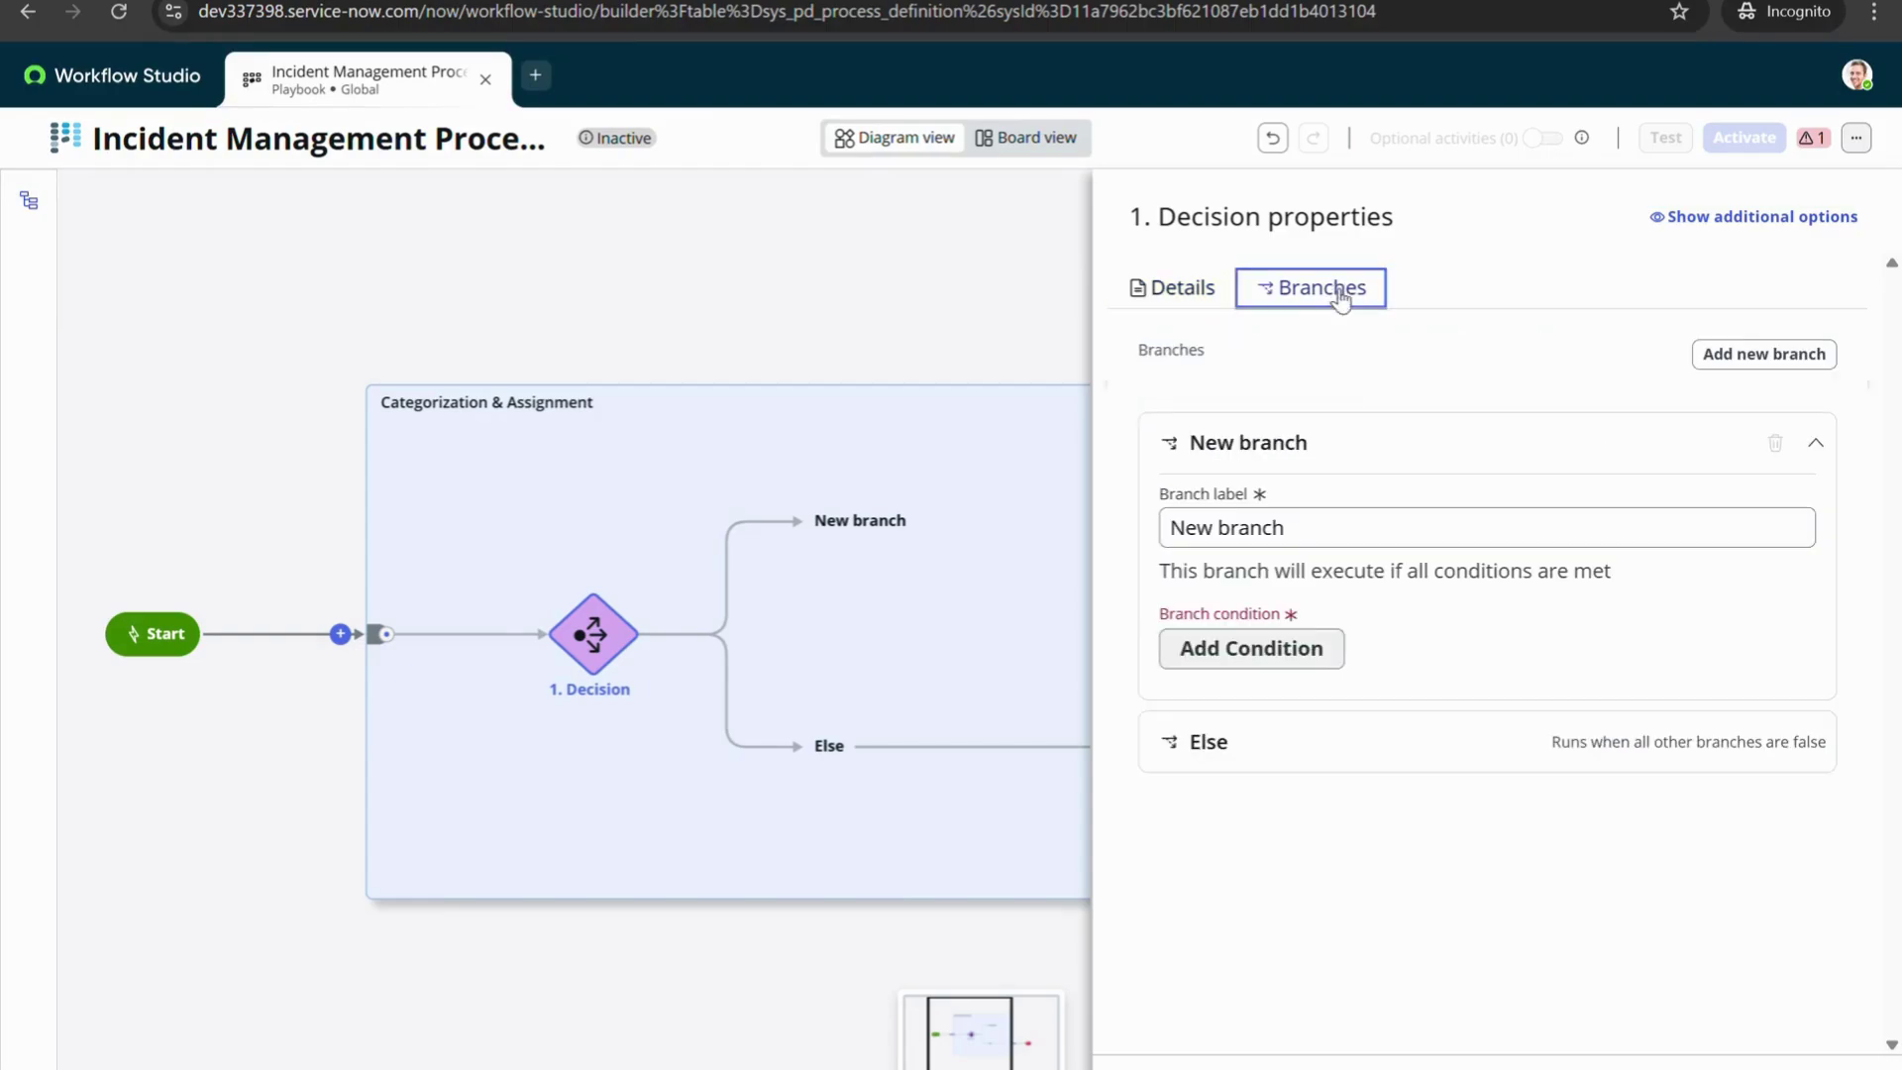
left_click(1293, 532)
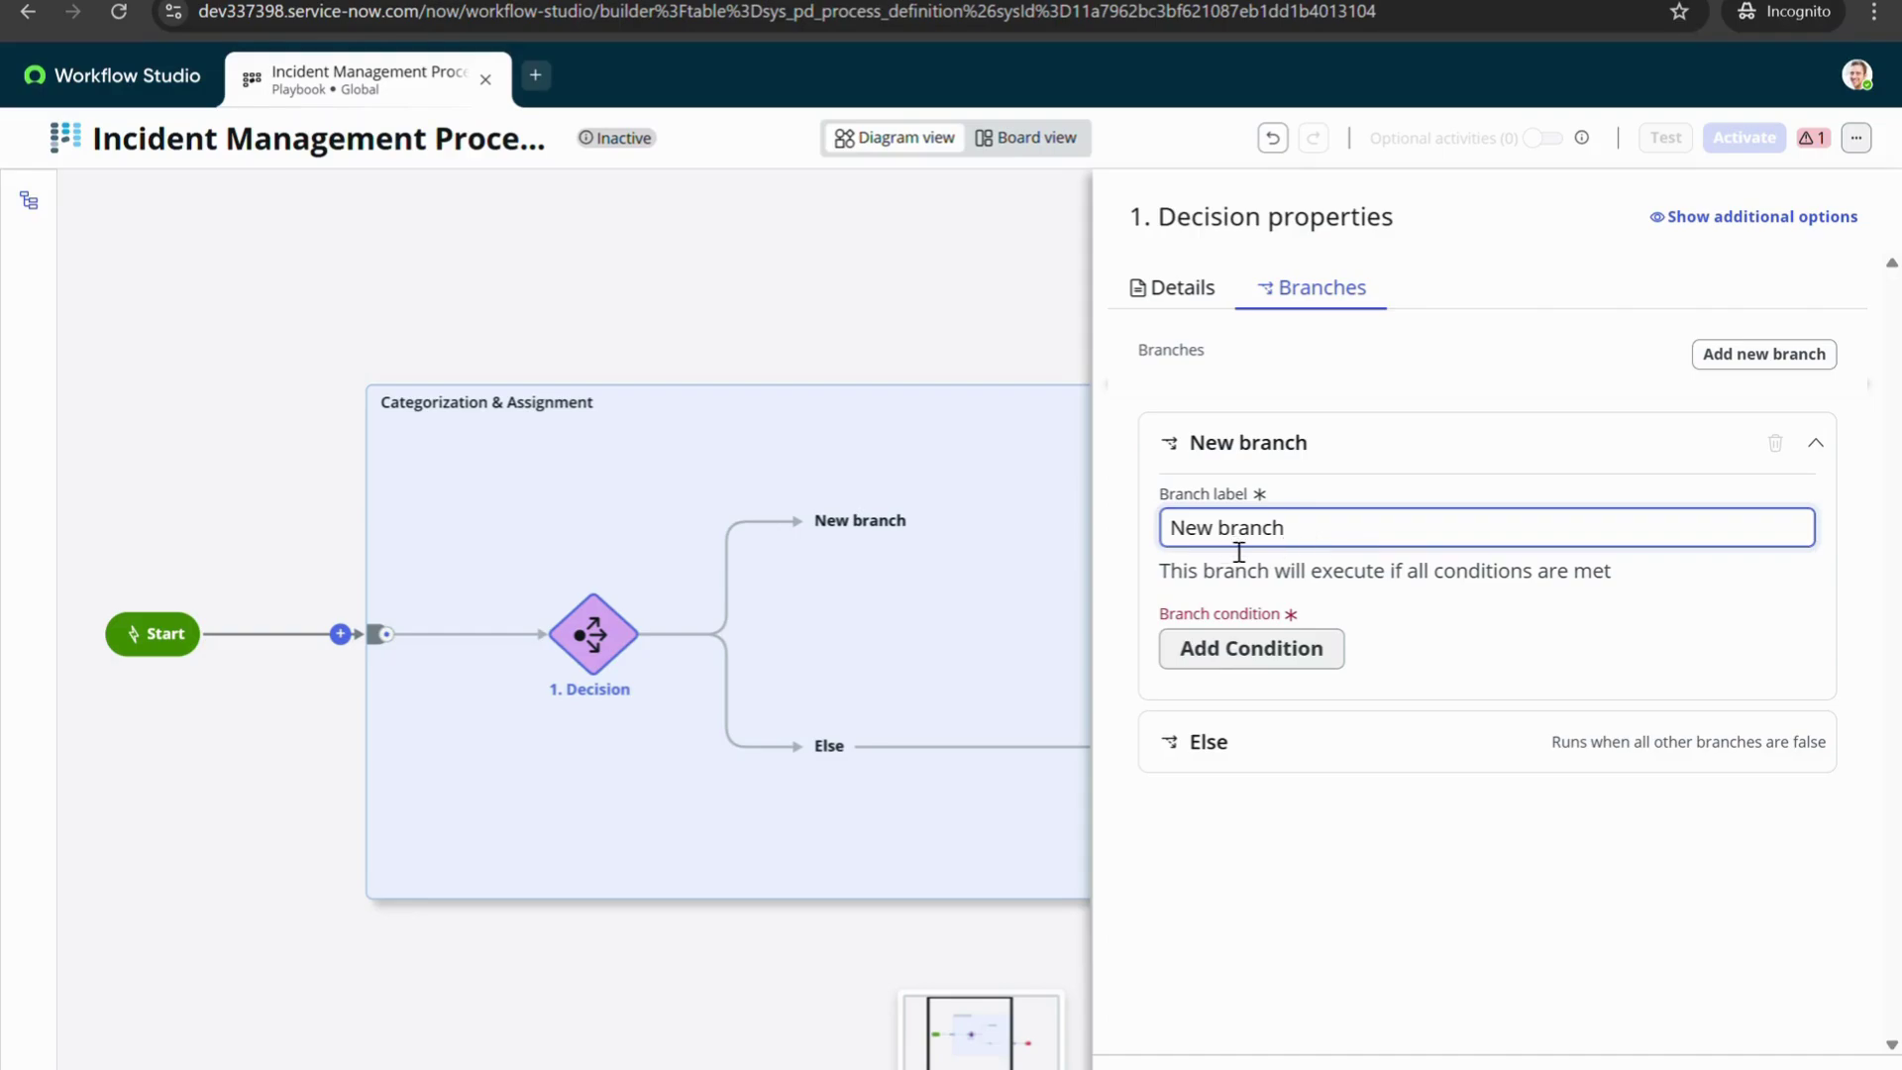
left_click_drag(1288, 528, 1158, 535)
key("BackSpace")
type("Hardware")
Give the Hardware branch the condition that the parent incident record's Category is Hardware, and save the condition
left_click(1288, 646)
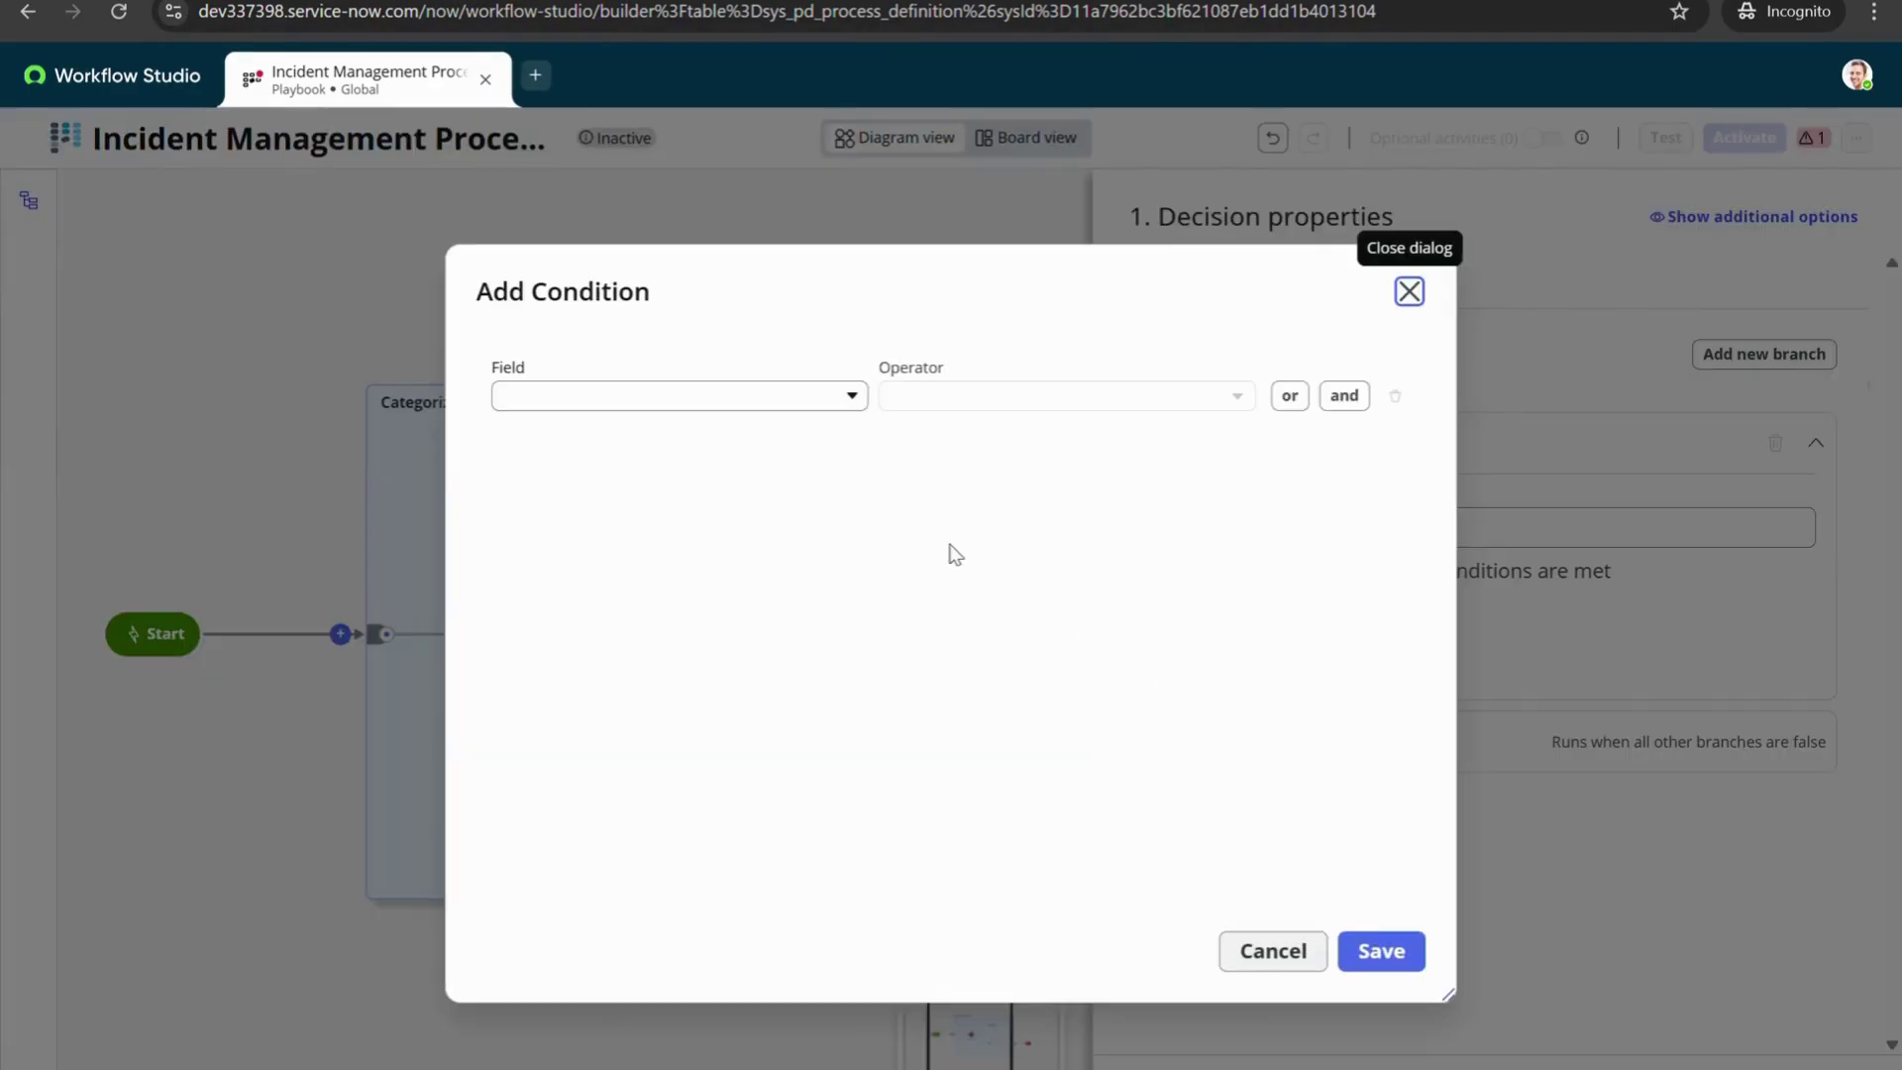
left_click(666, 412)
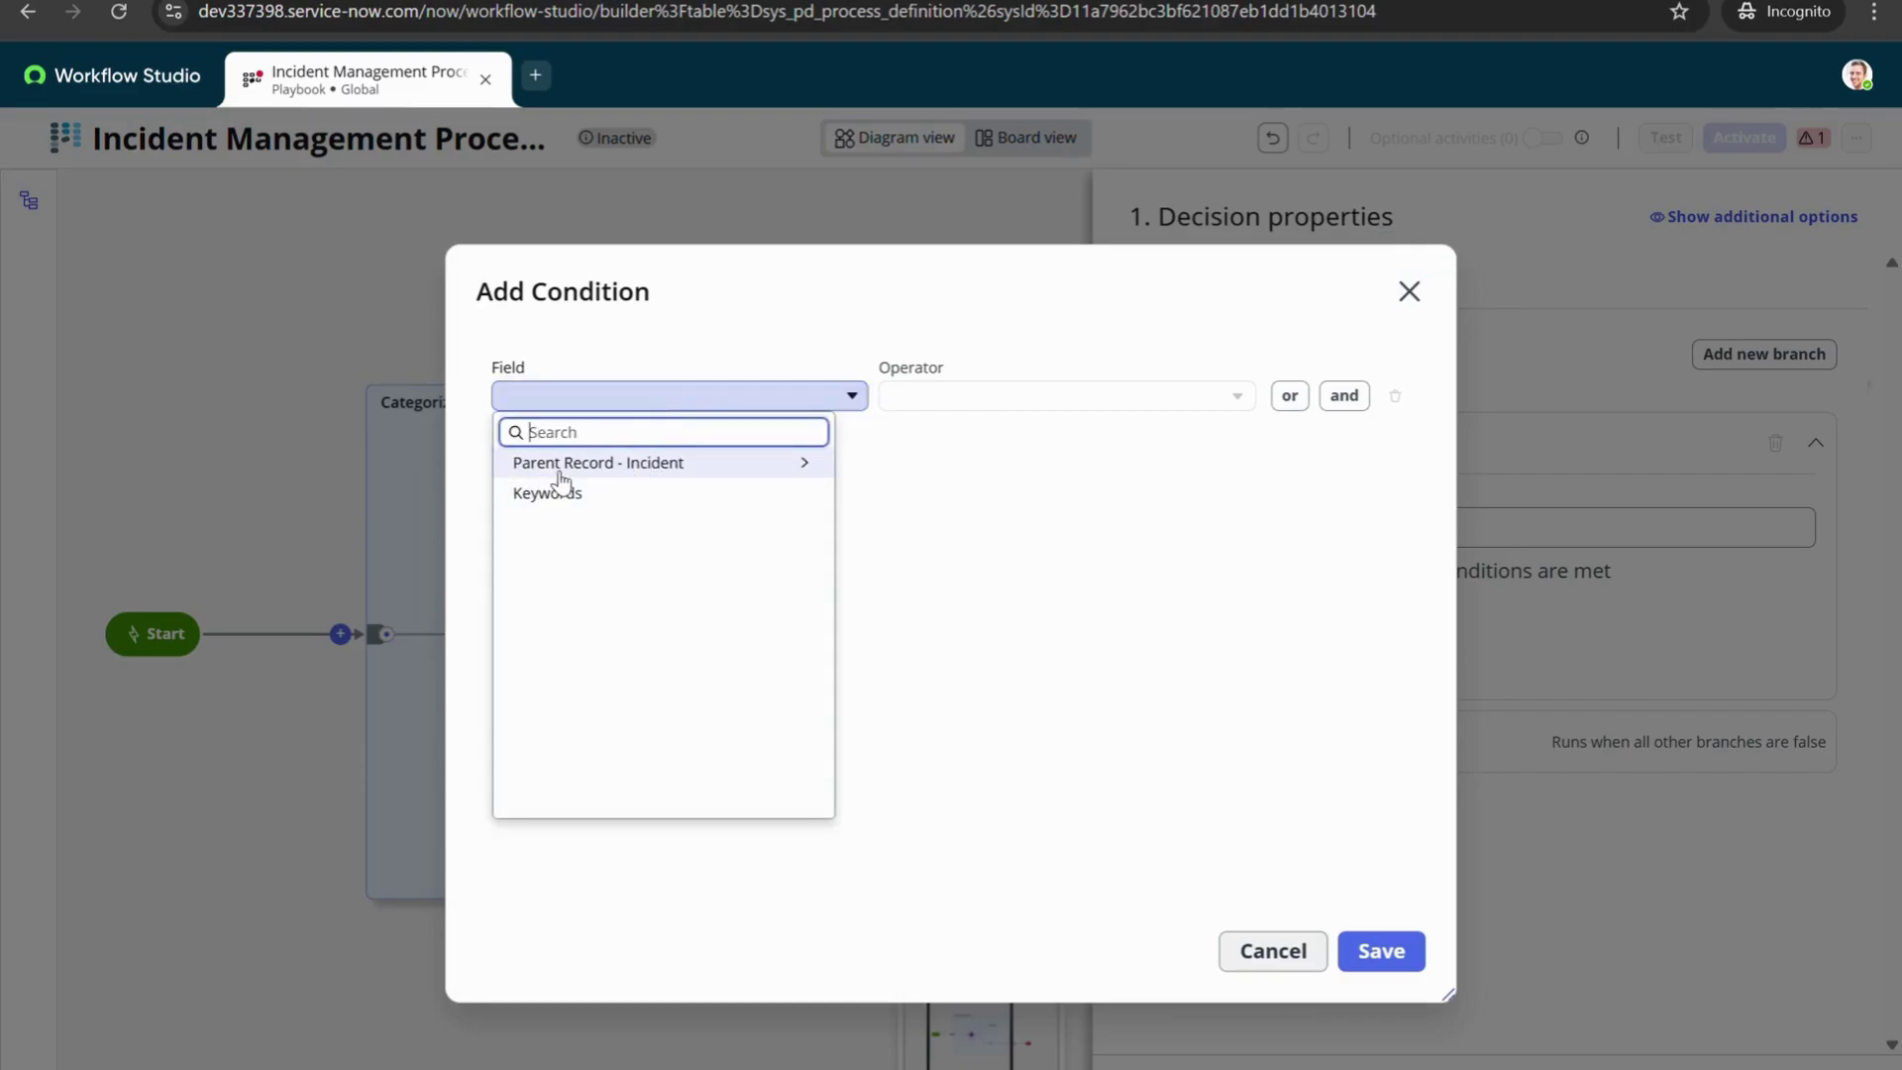
left_click(807, 465)
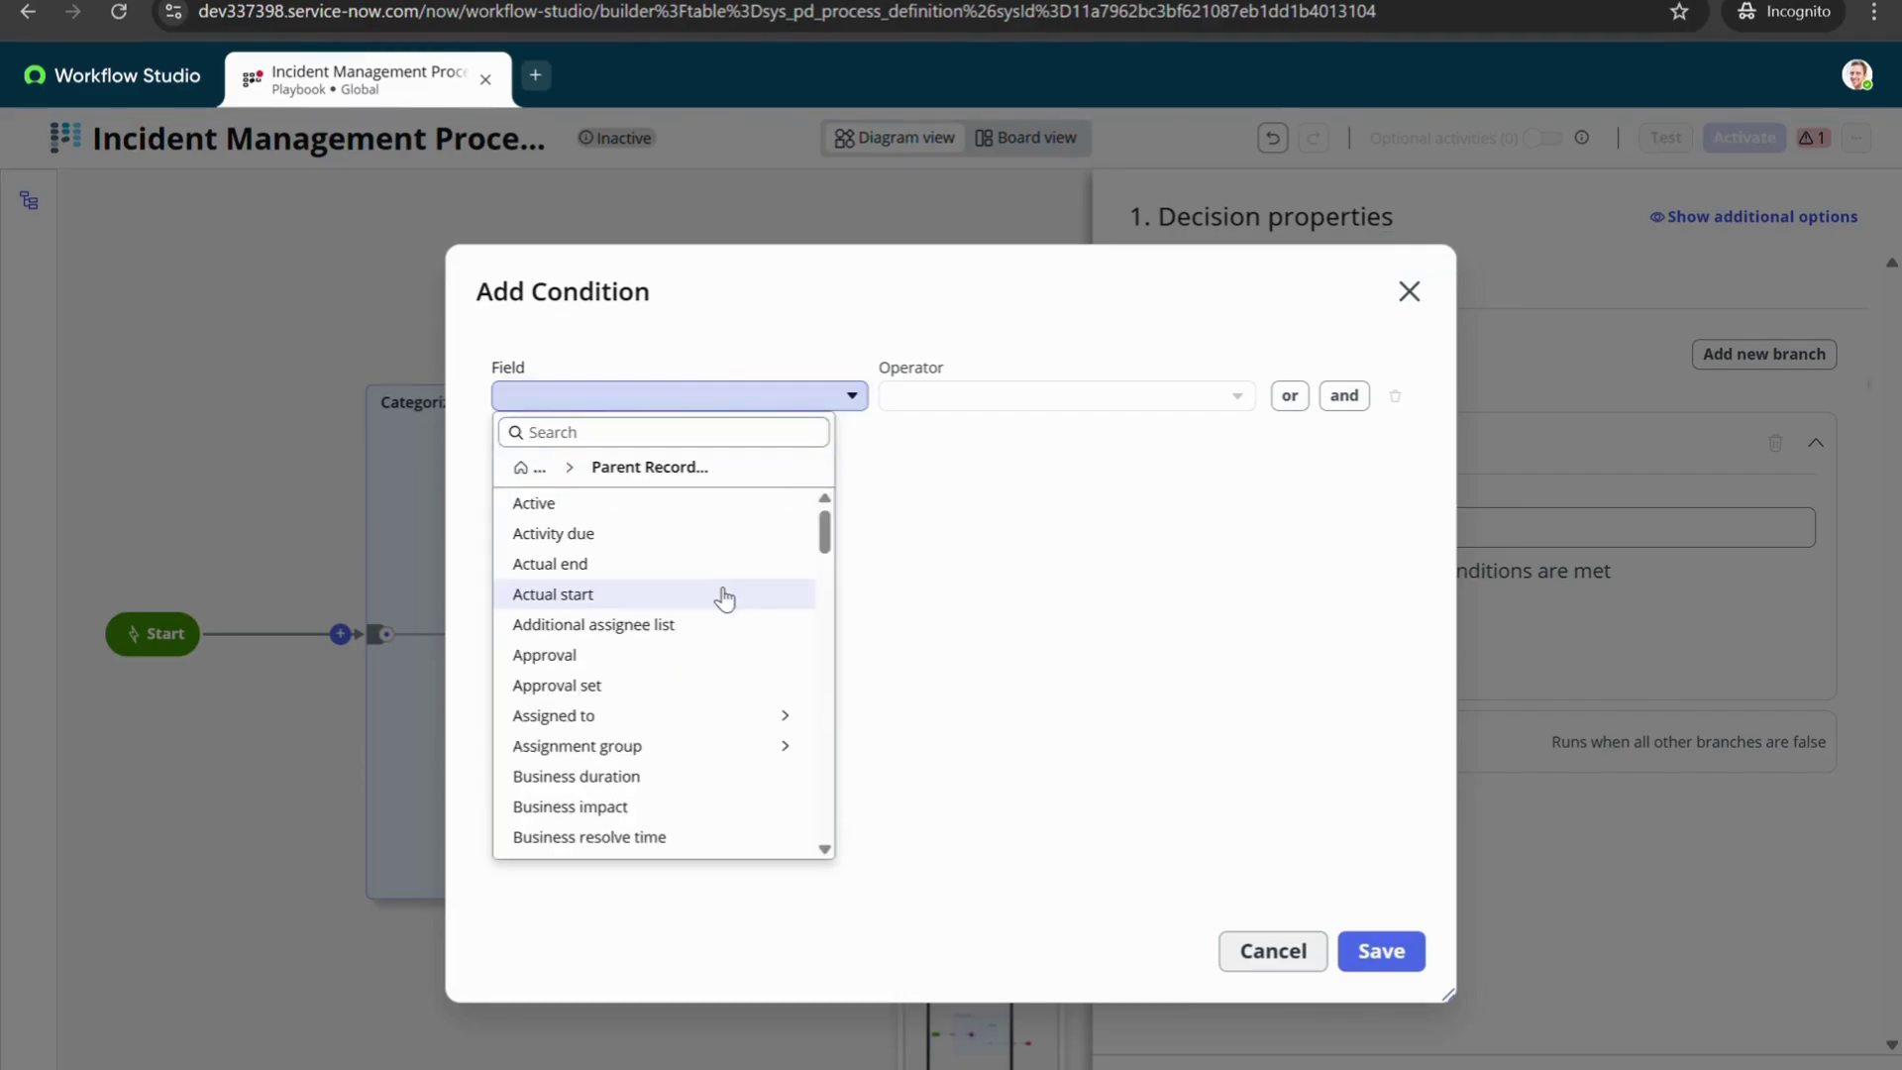
scroll(722, 594, "down", 2)
scroll(651, 670, "down", 3)
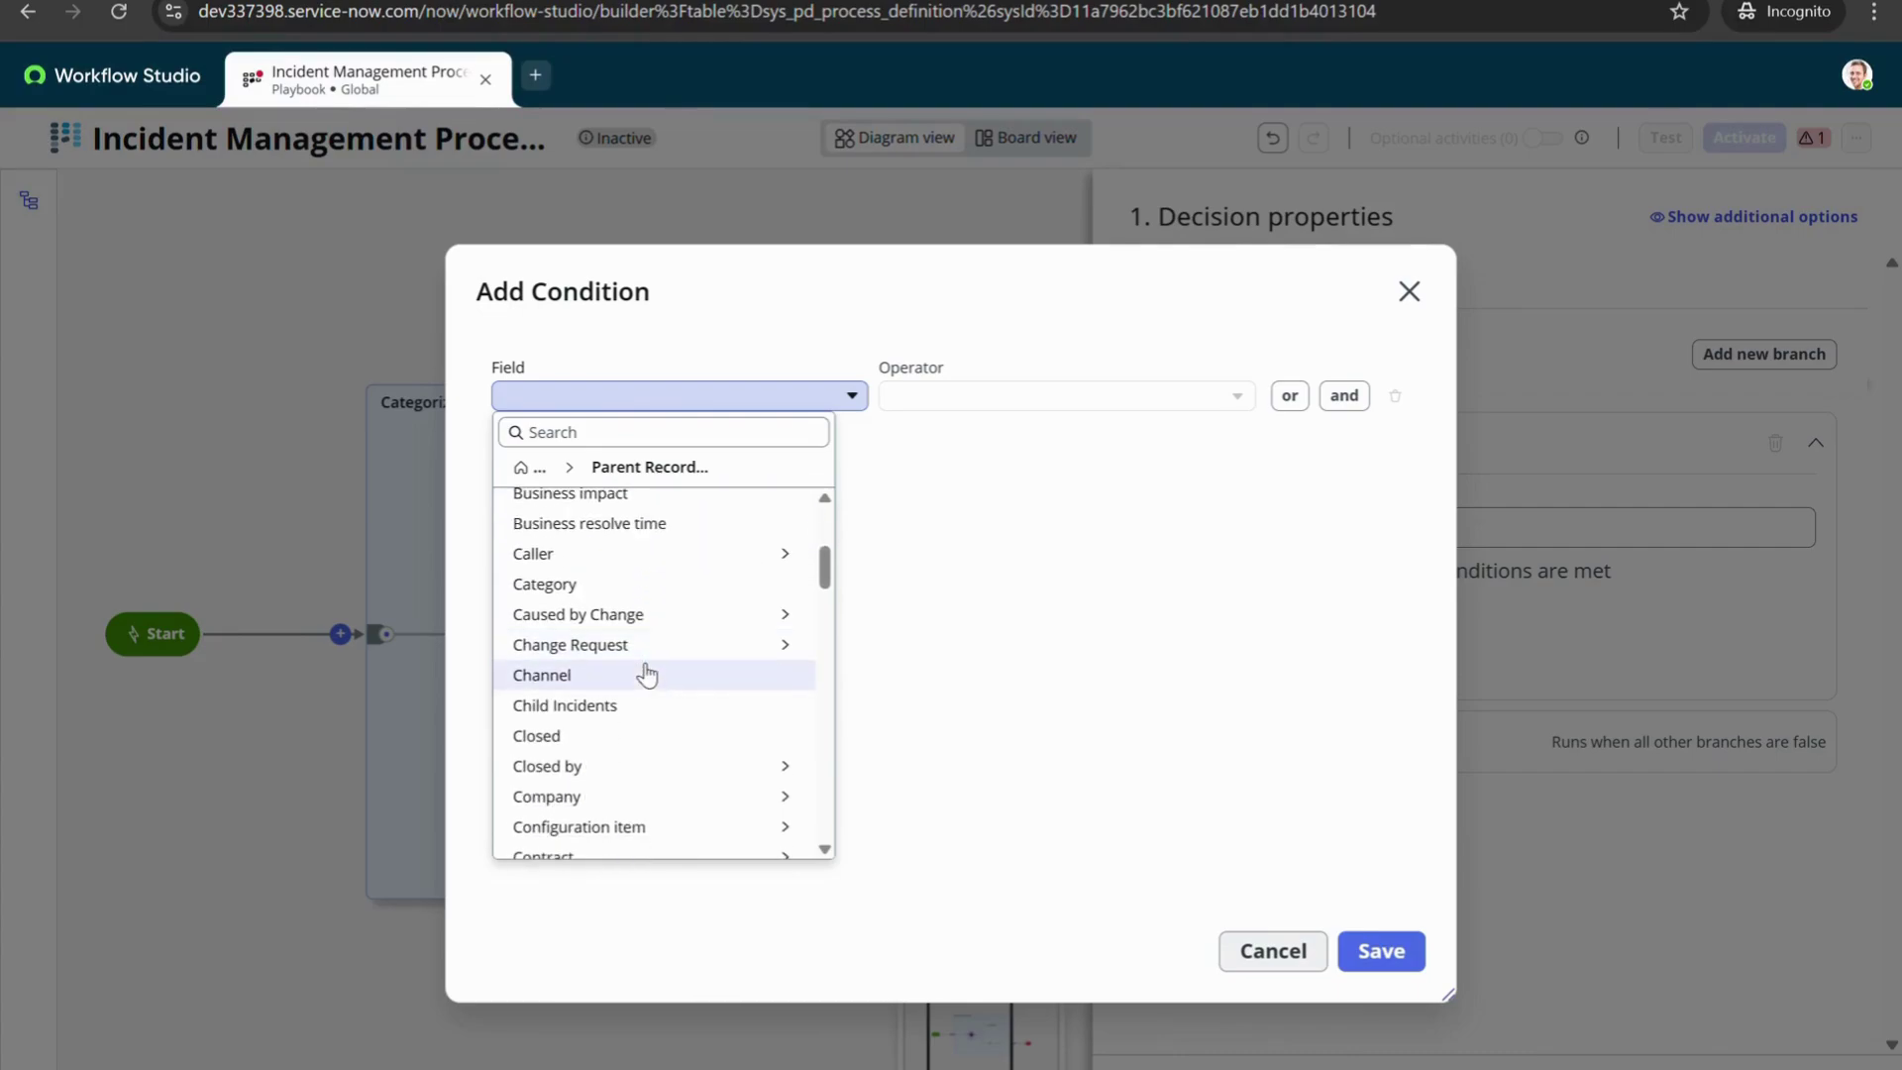
left_click(605, 586)
left_click(1074, 414)
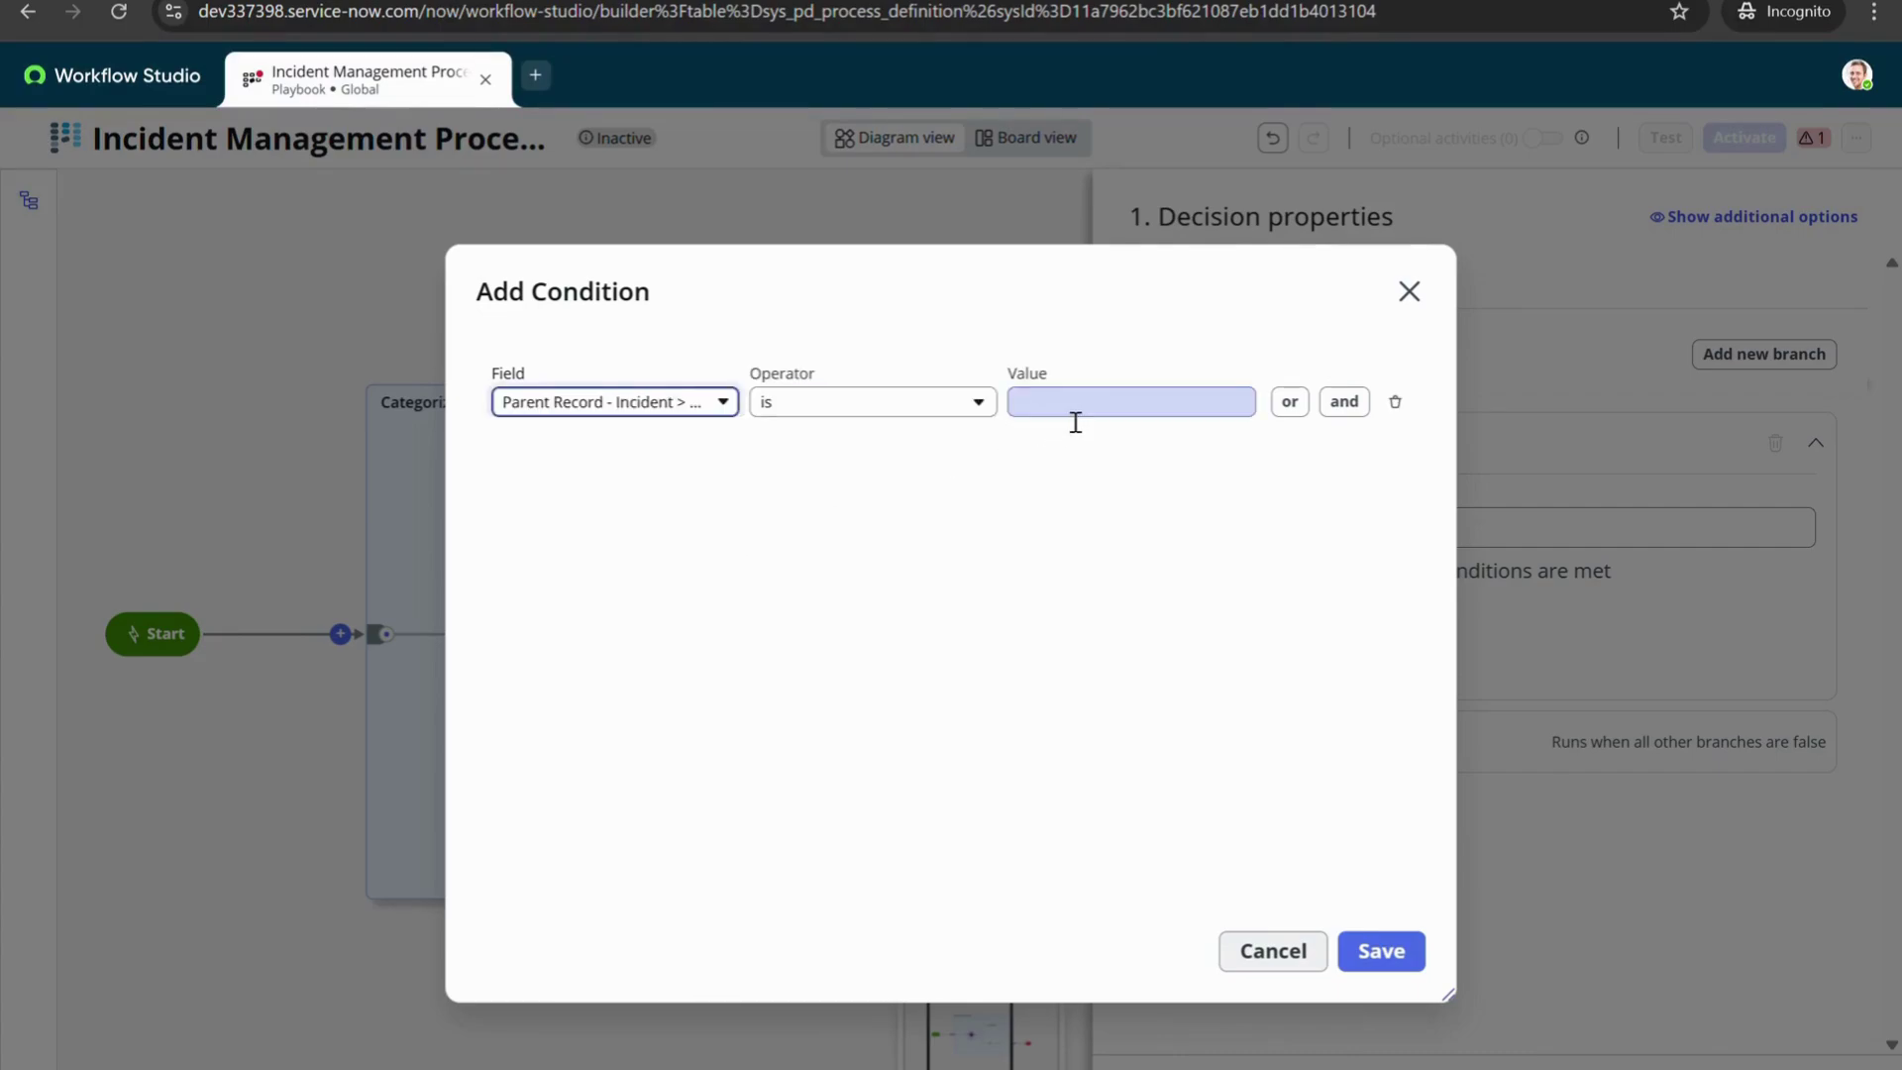
type("Hardwae")
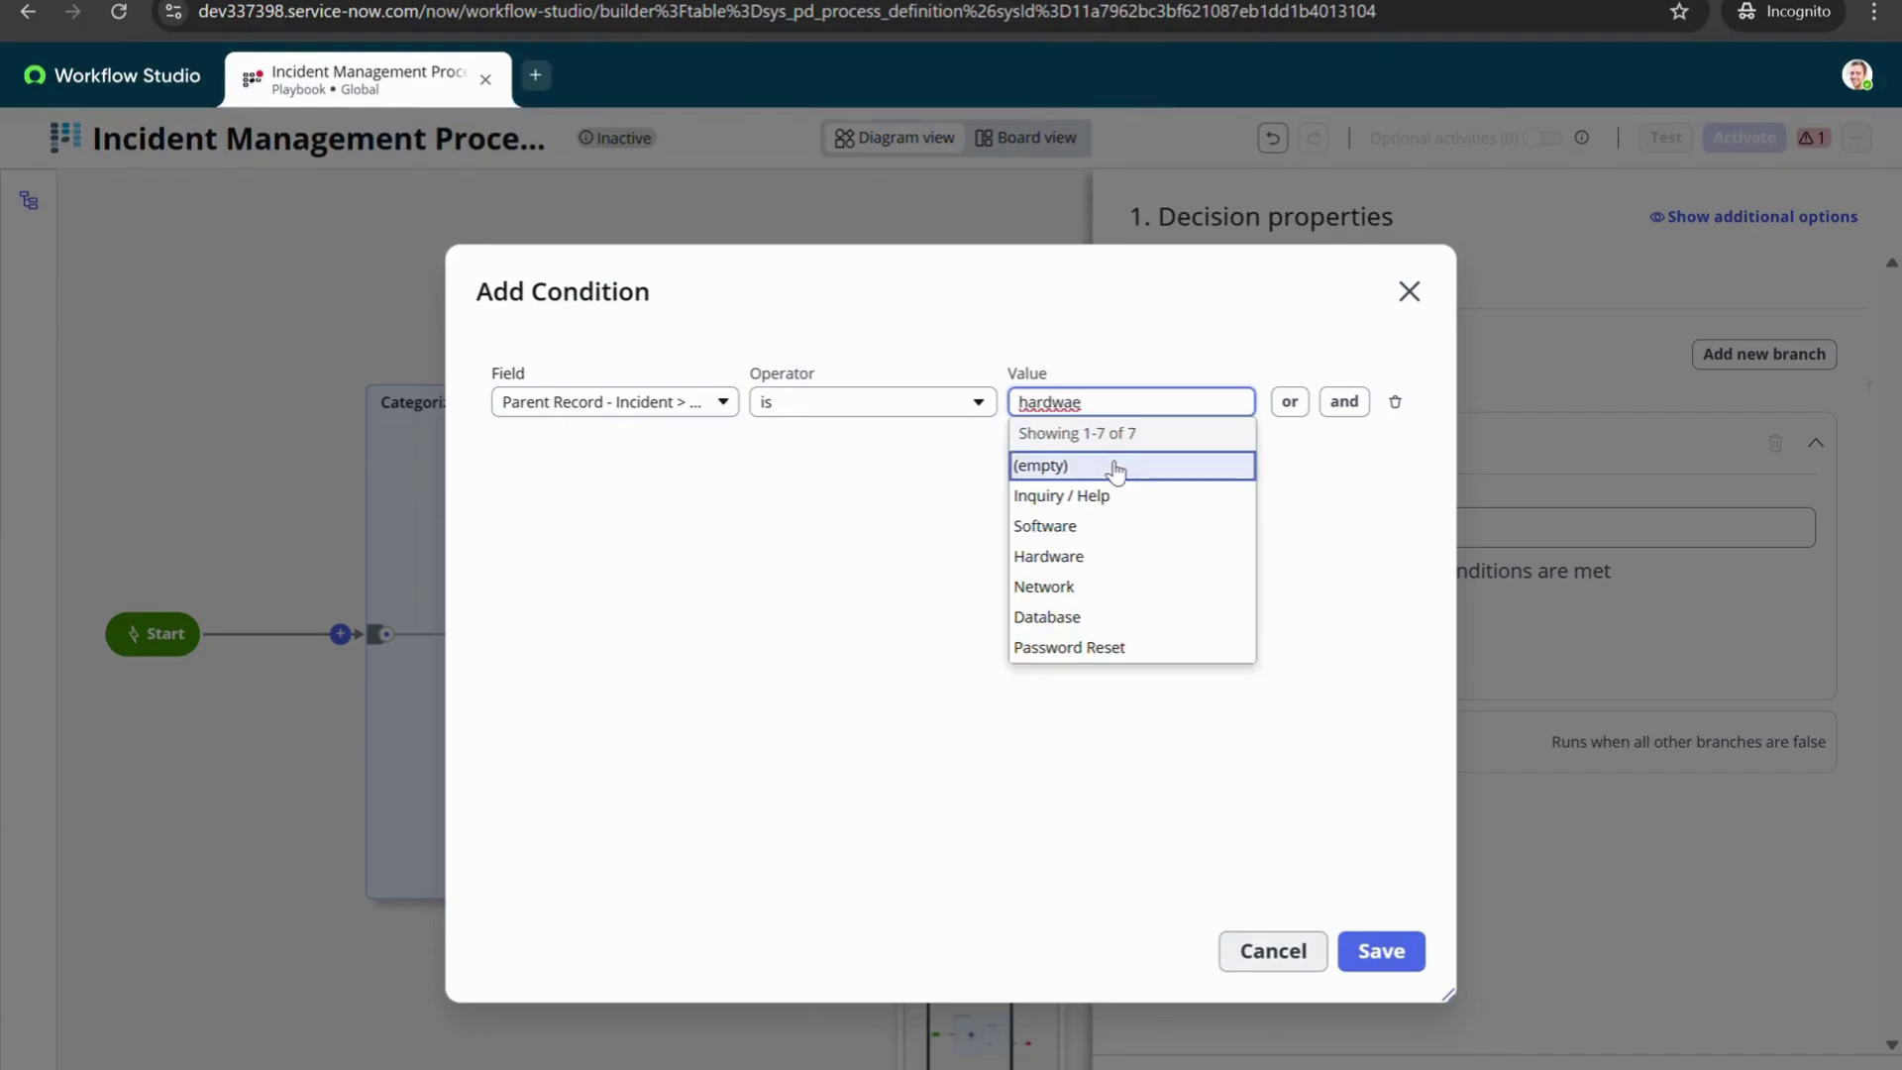
left_click(1100, 558)
left_click(1381, 952)
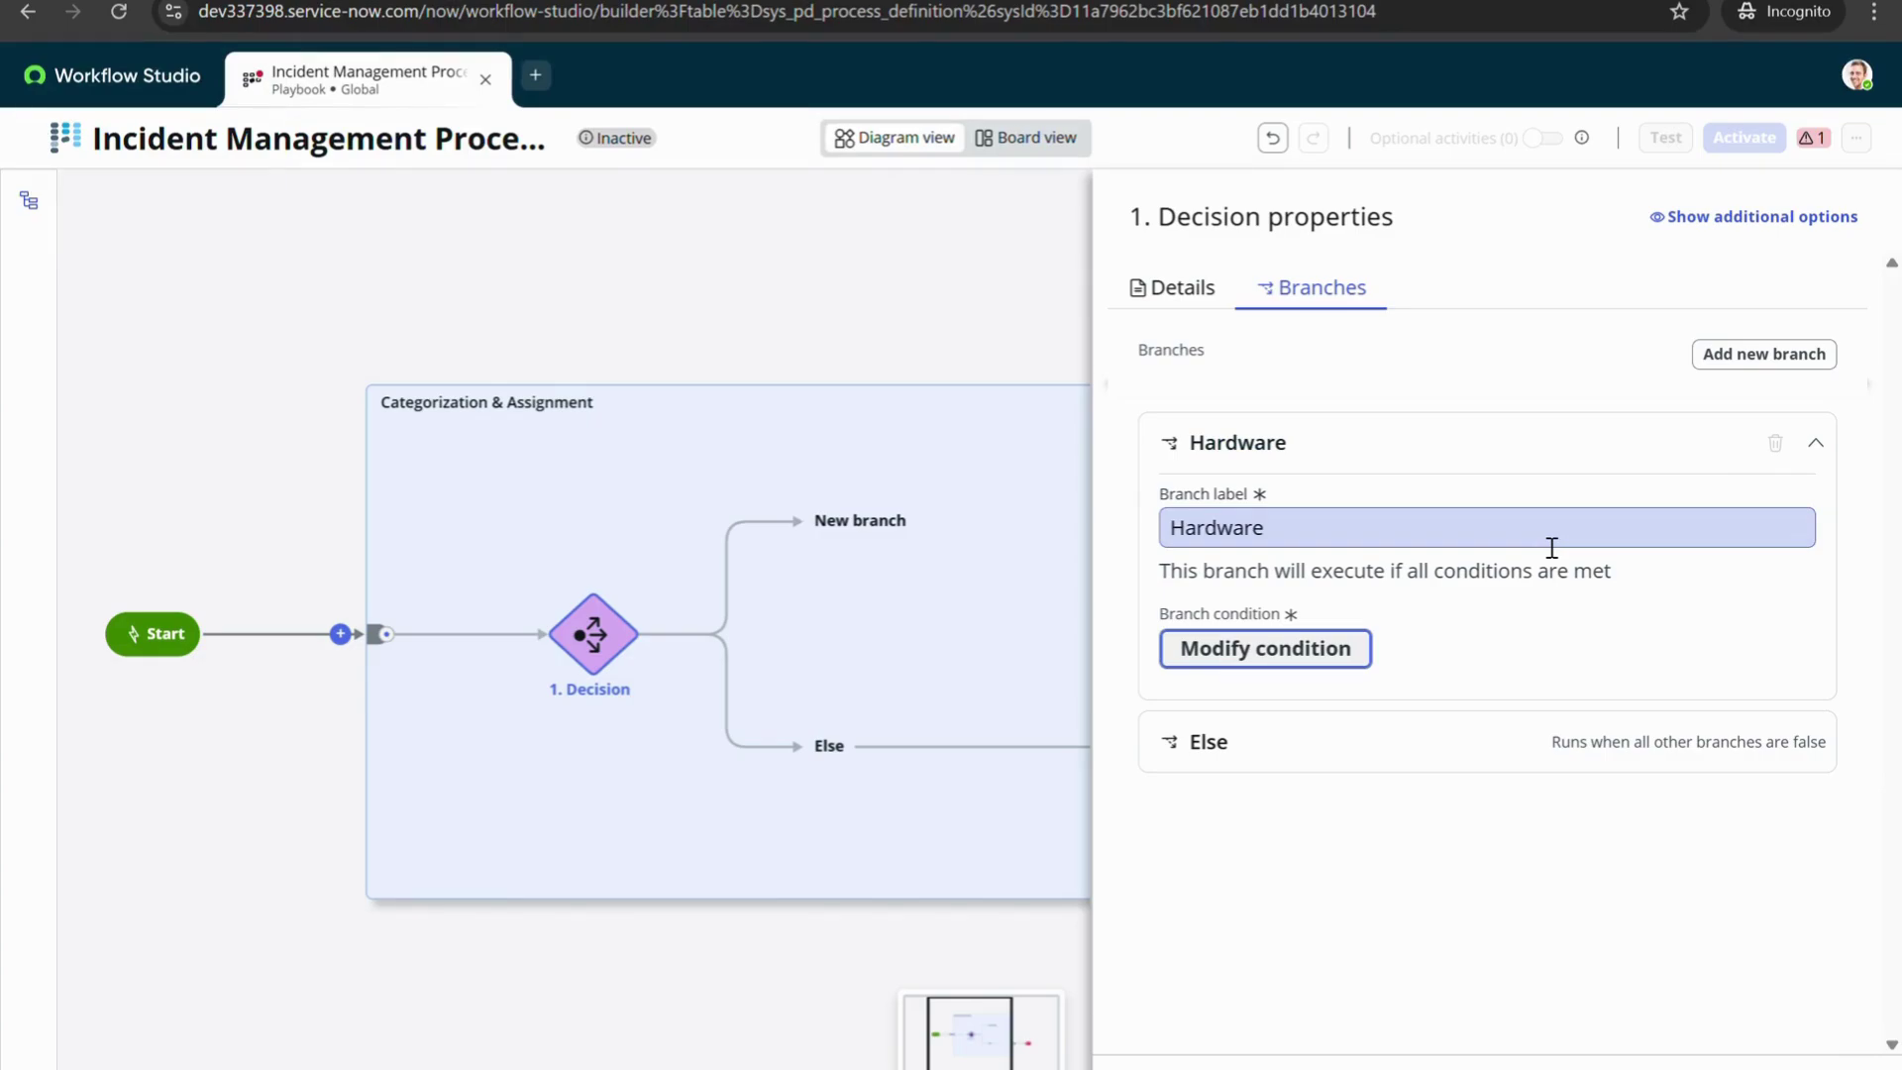
Add a second branch to the decision and label it "Software"
left_click(1765, 357)
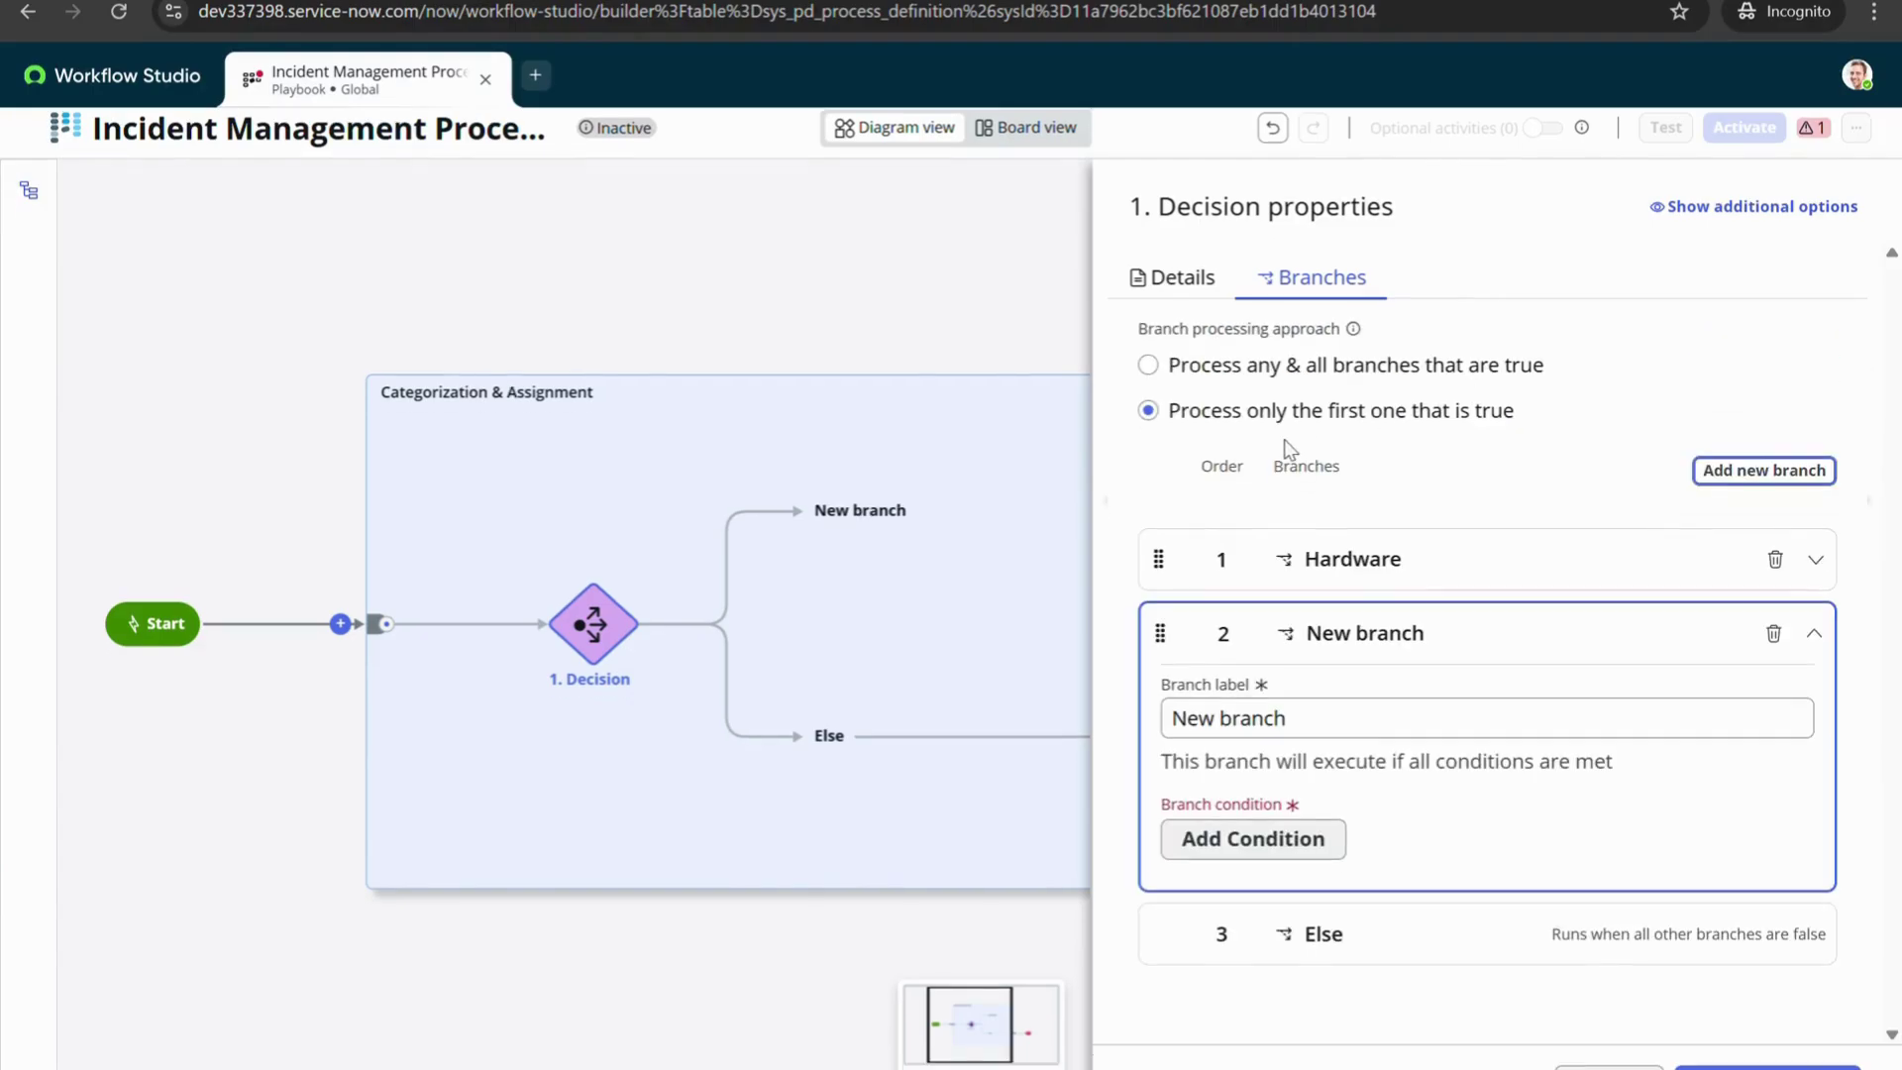
left_click_drag(1328, 735, 1149, 711)
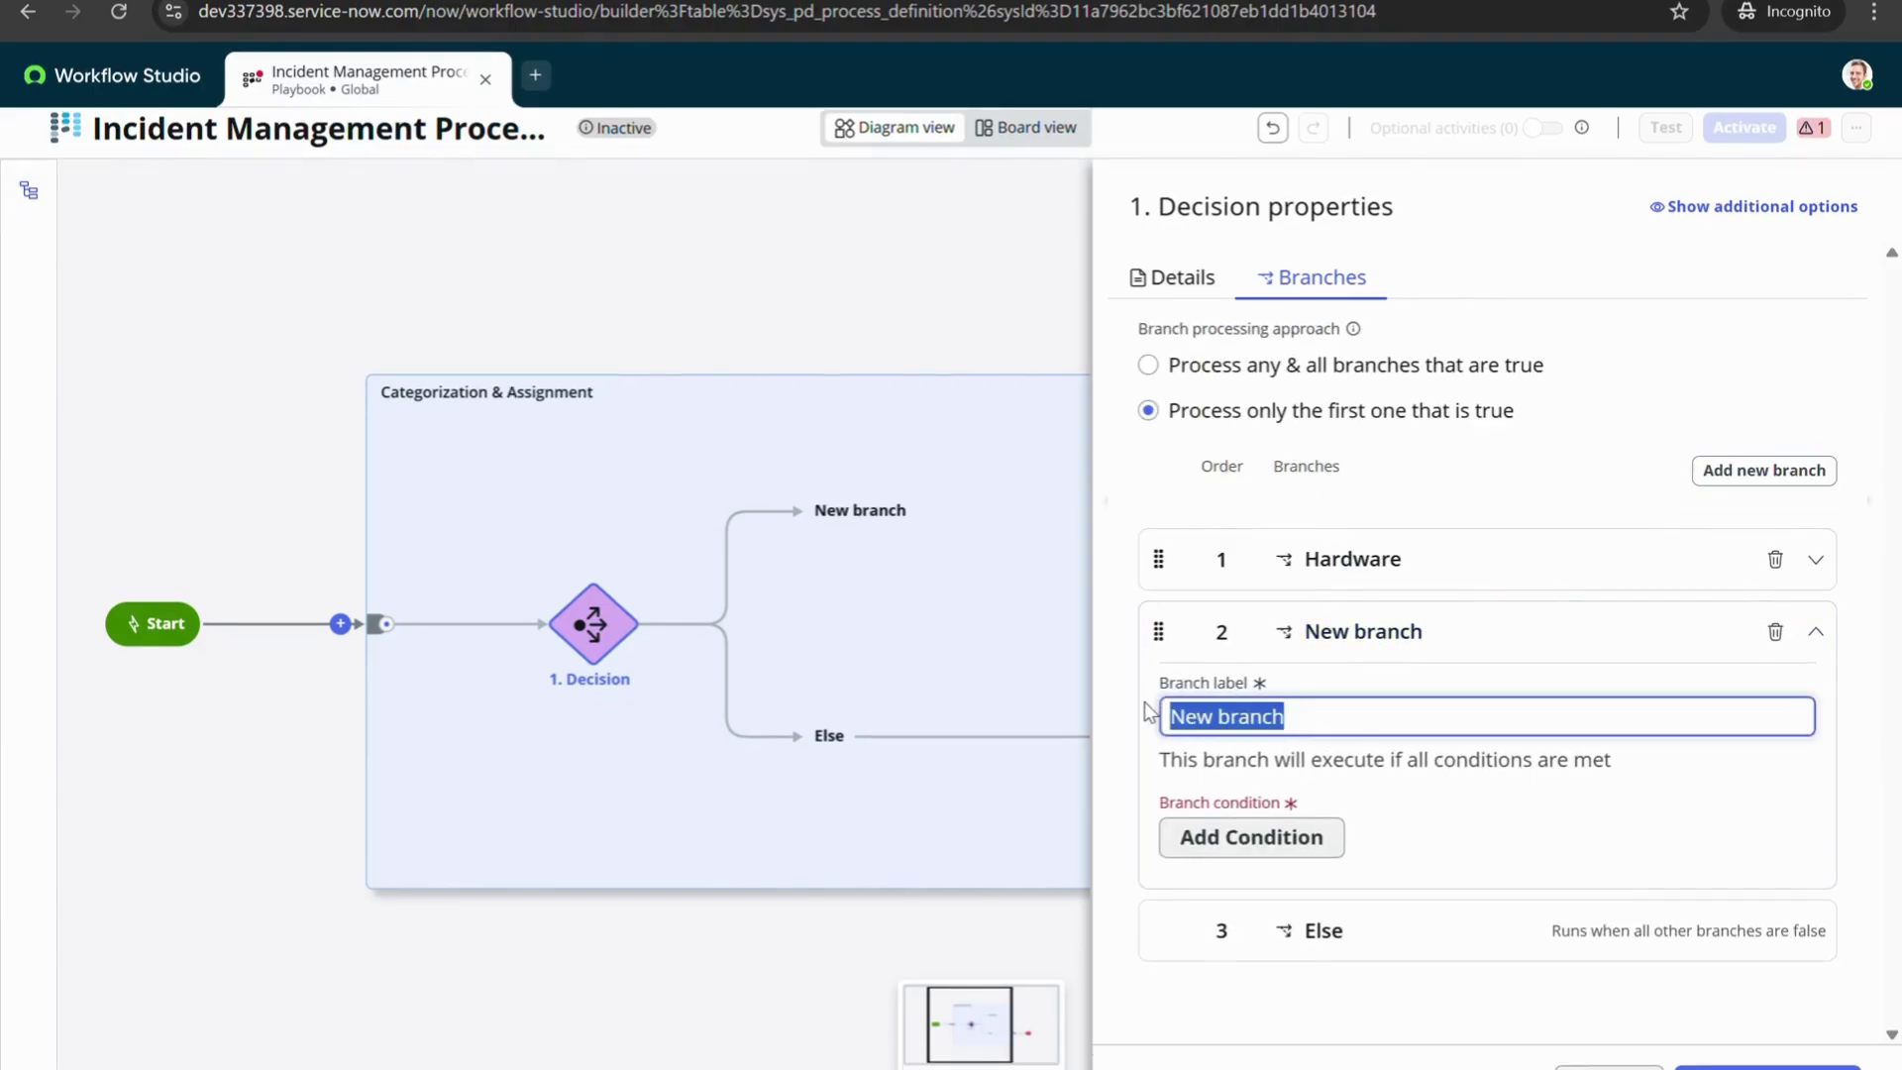
type("Software")
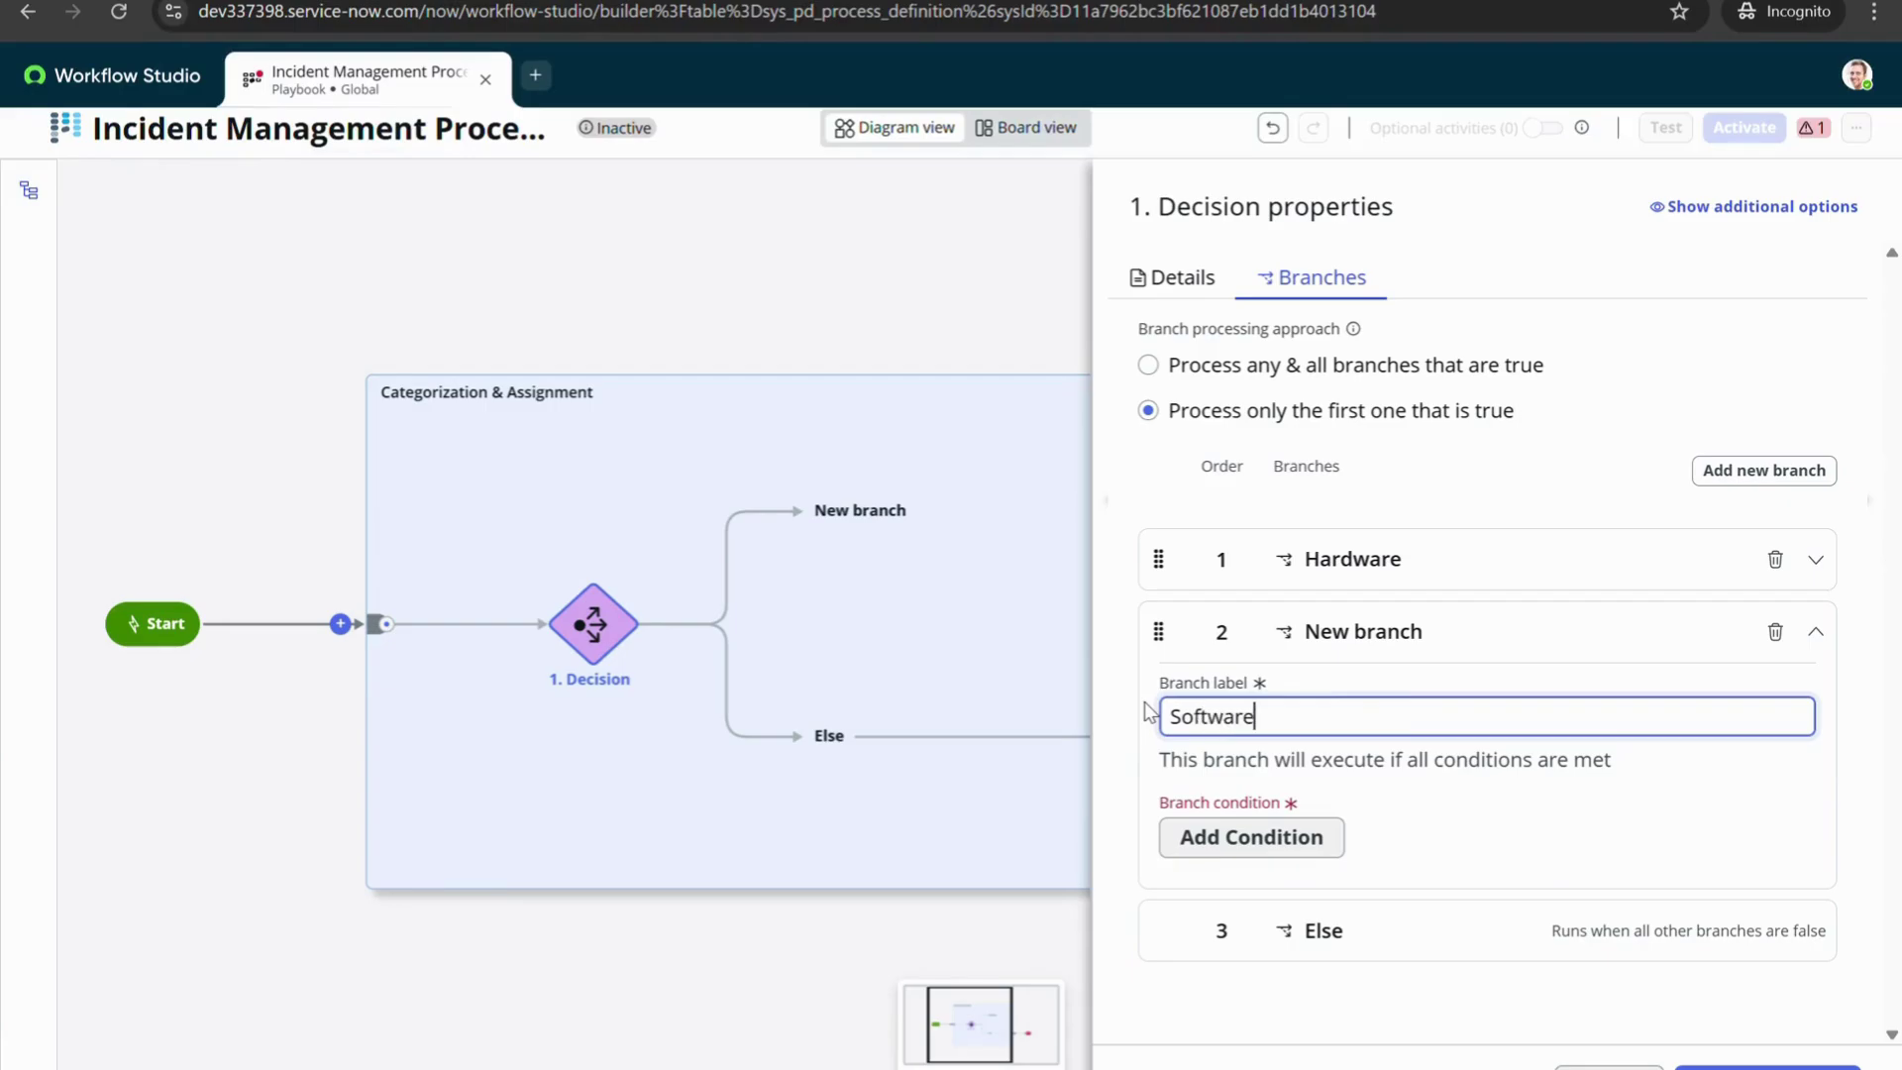
Give the Software branch the condition that the parent incident record's Category is Software, and save the condition
left_click(1261, 833)
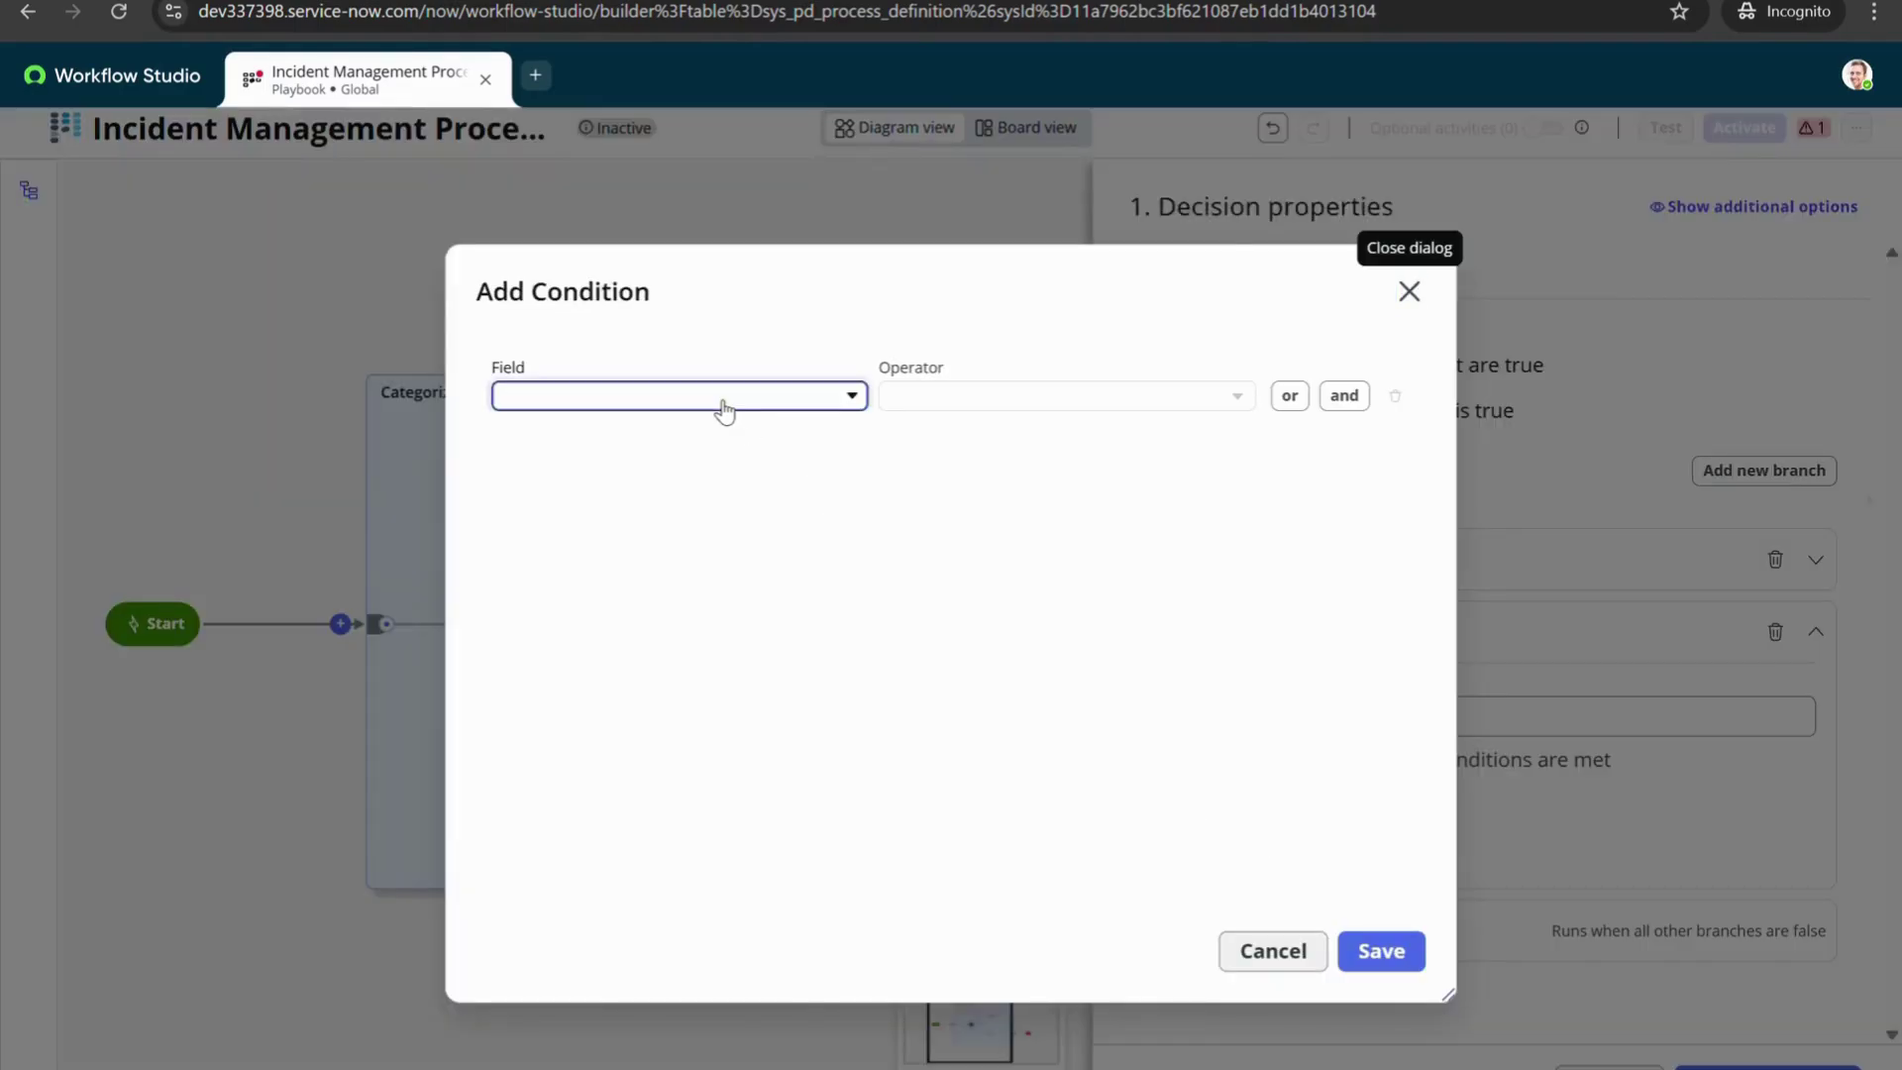
left_click(723, 406)
left_click(810, 471)
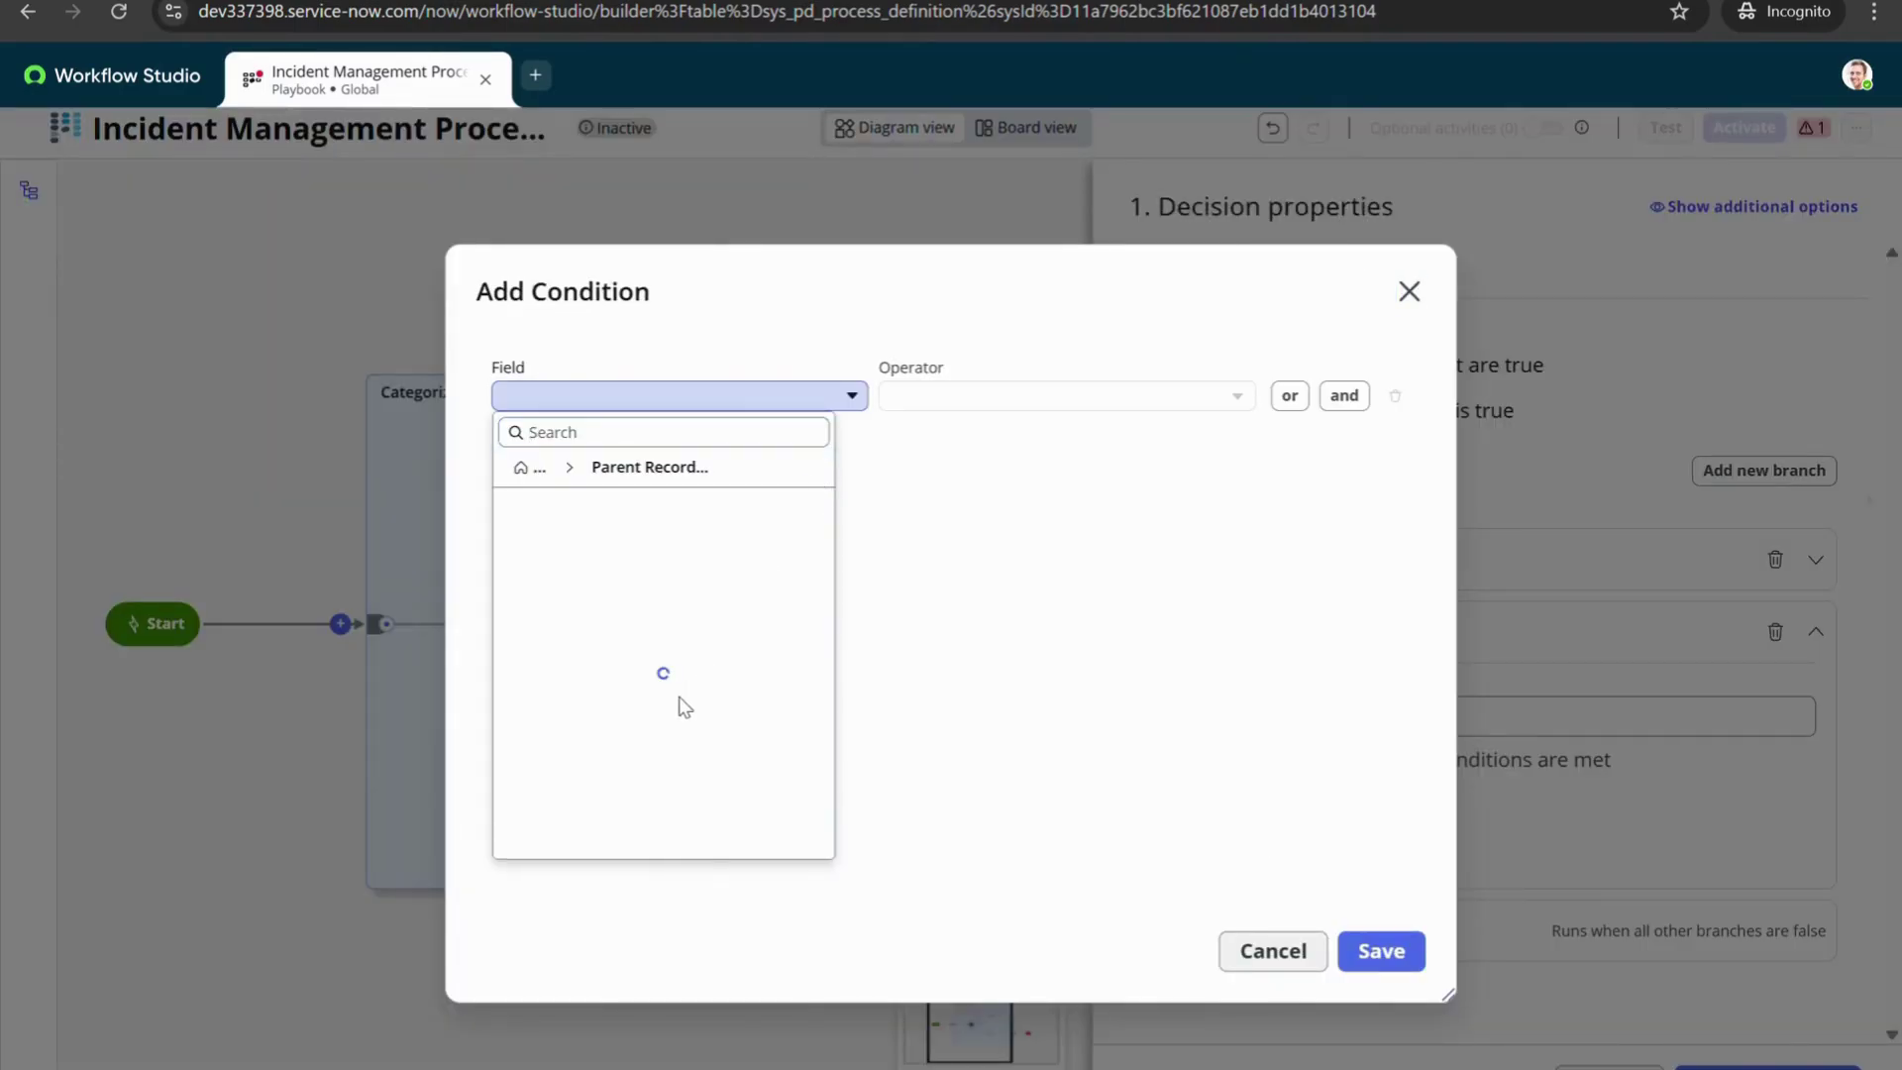
scroll(649, 685, "down", 1)
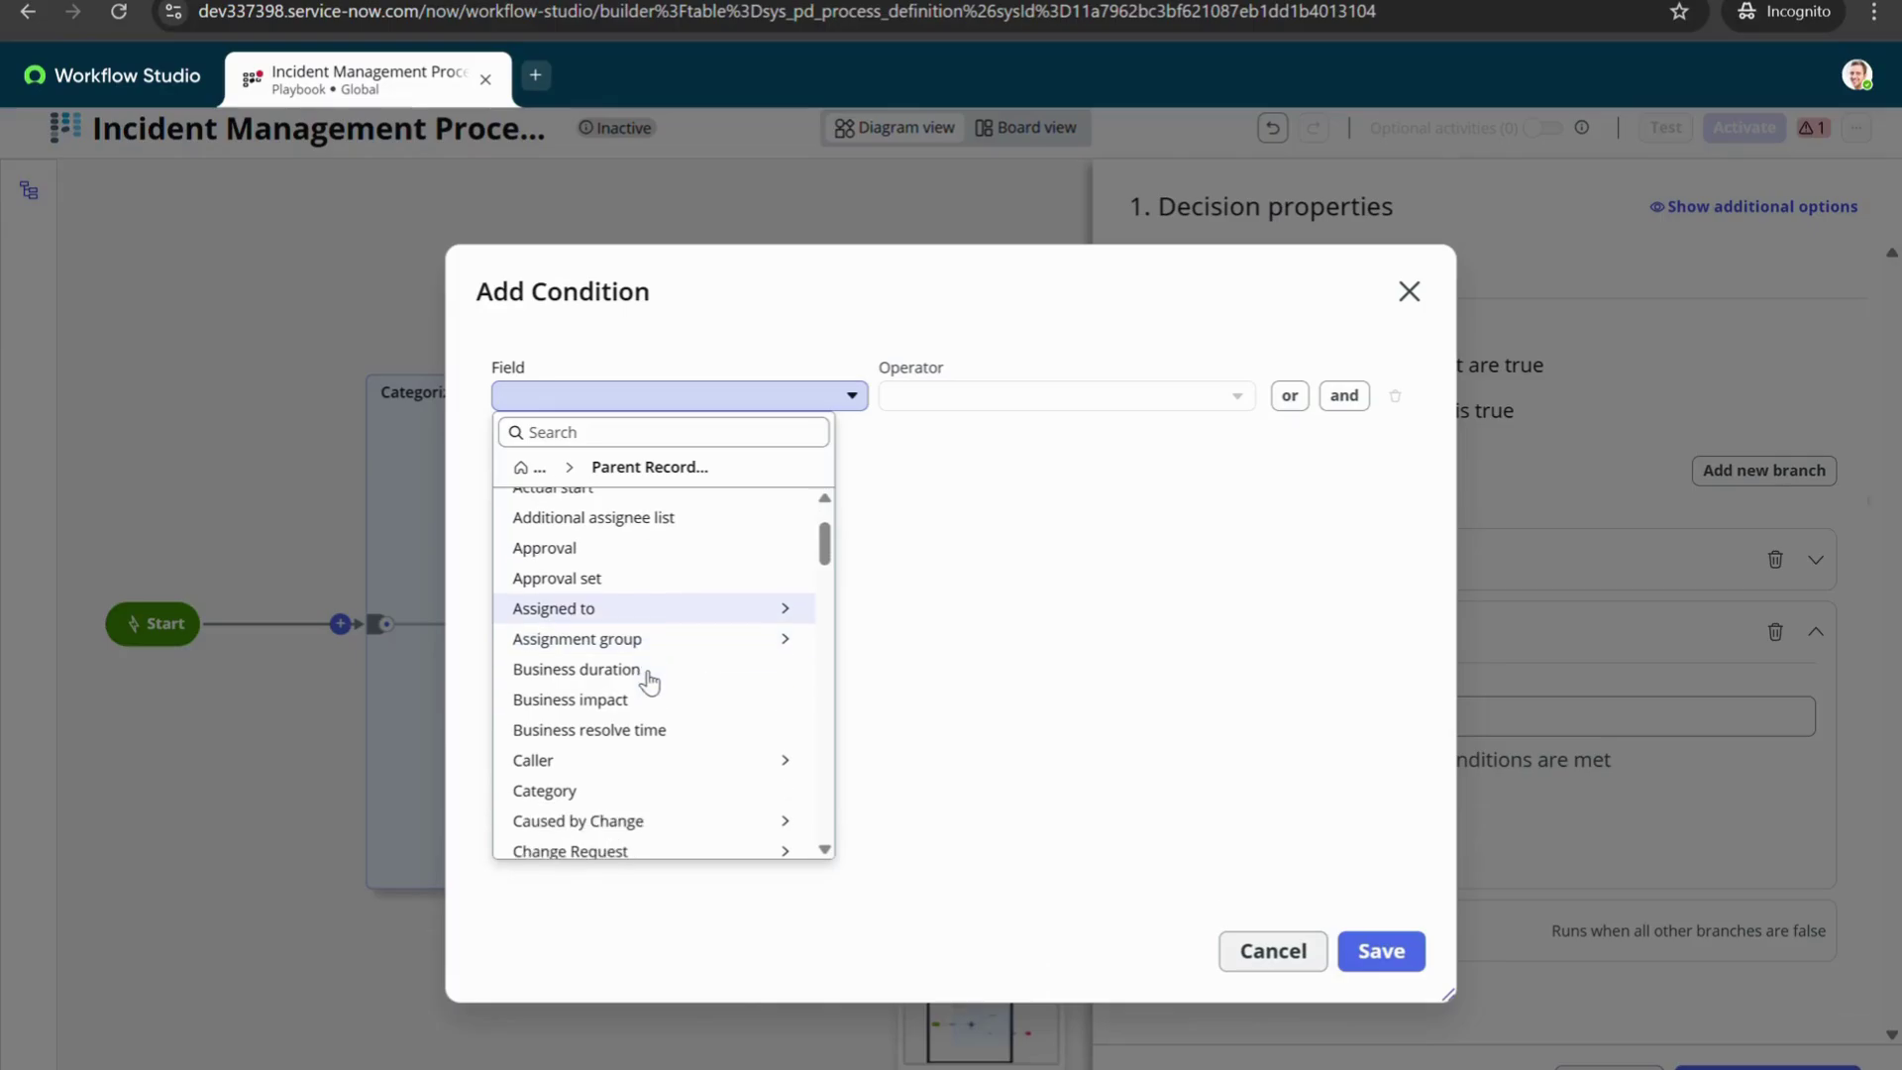
left_click(608, 788)
left_click(1058, 420)
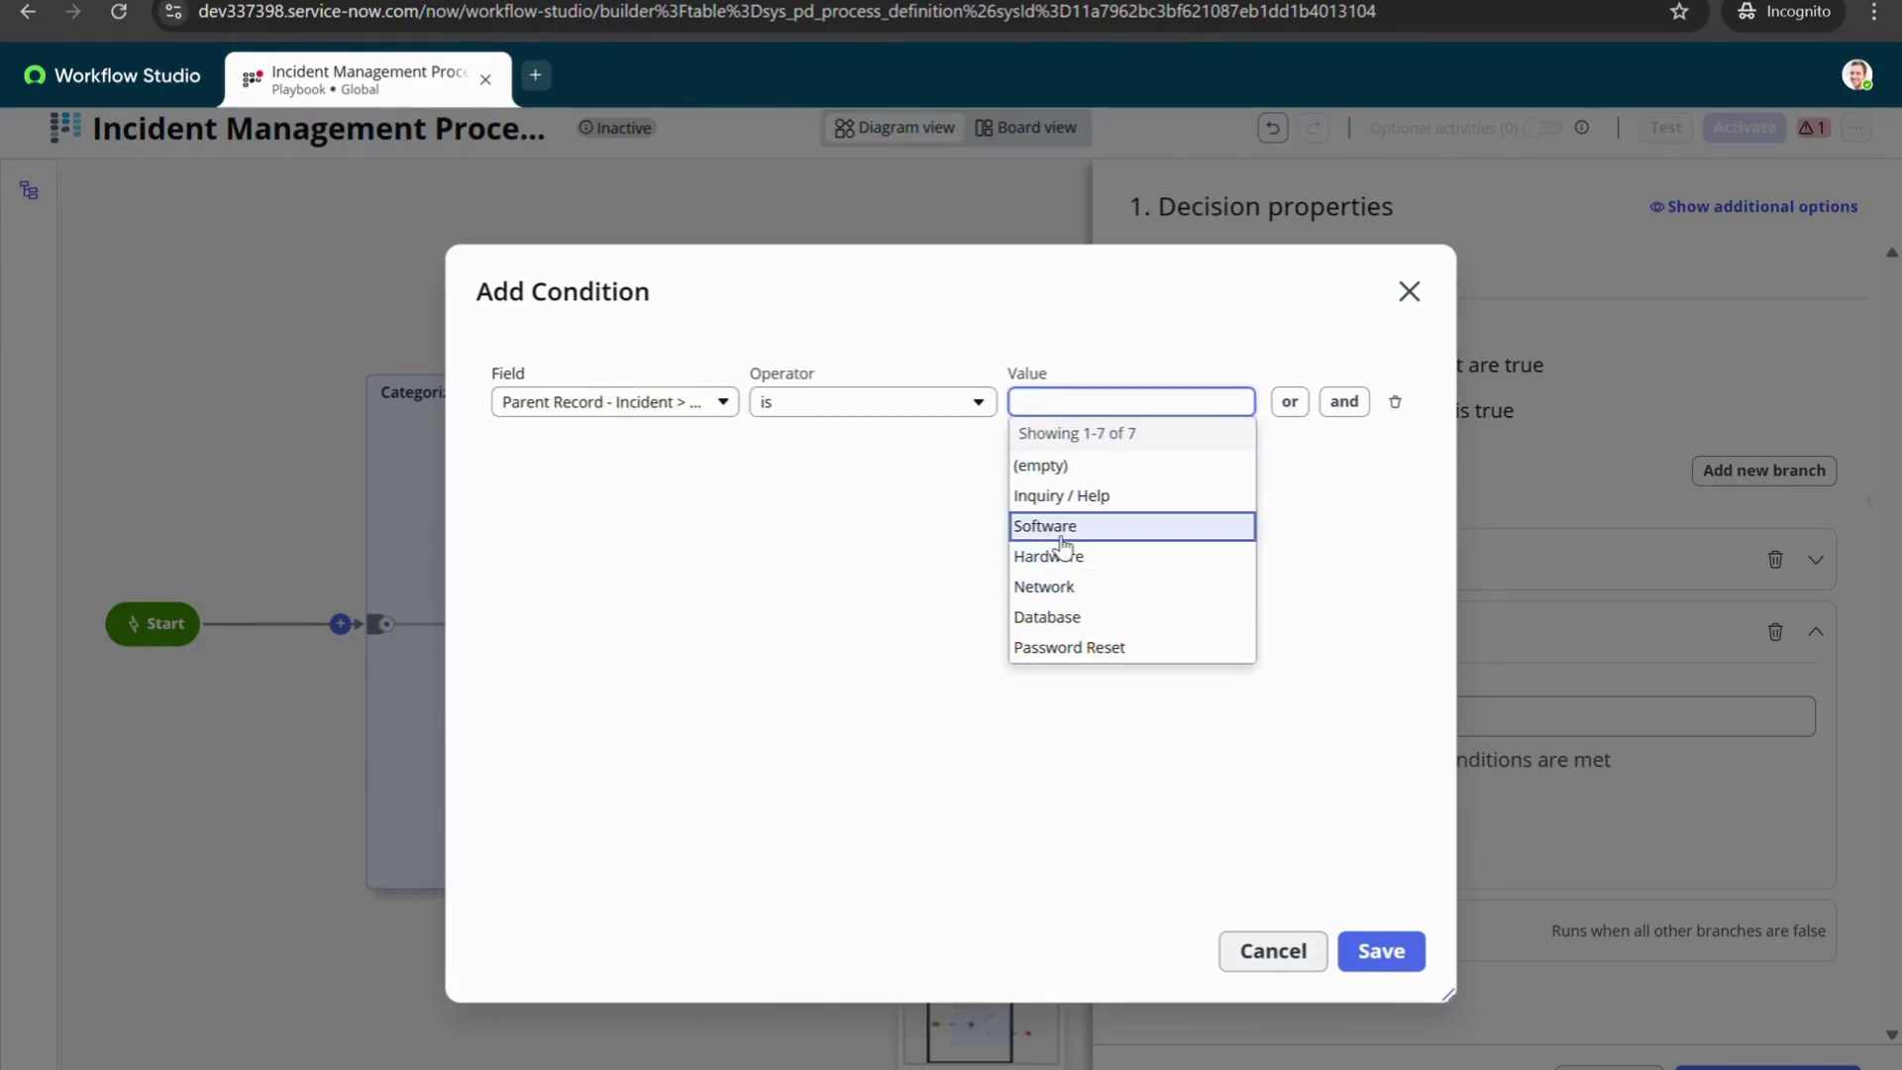
left_click(1063, 544)
left_click(1372, 951)
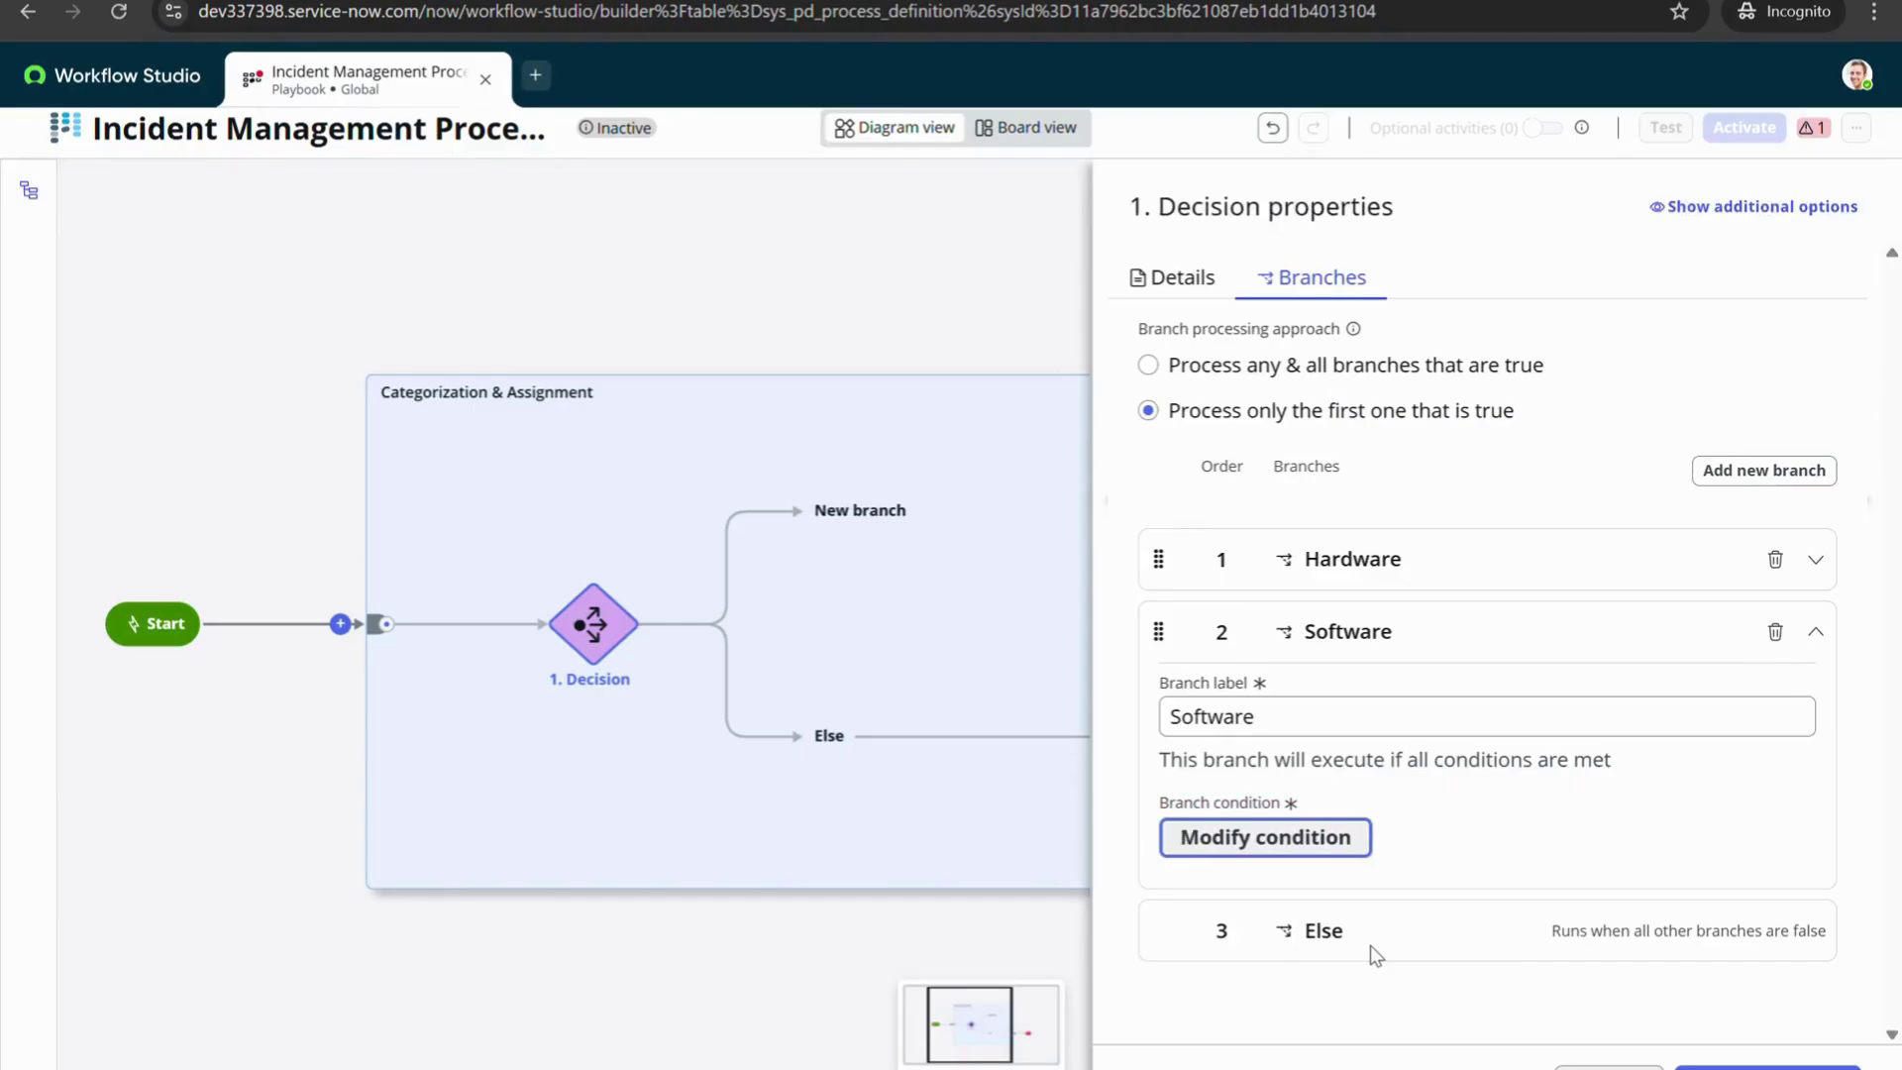
Add a third branch to the decision and label it "Network"
left_click(1763, 470)
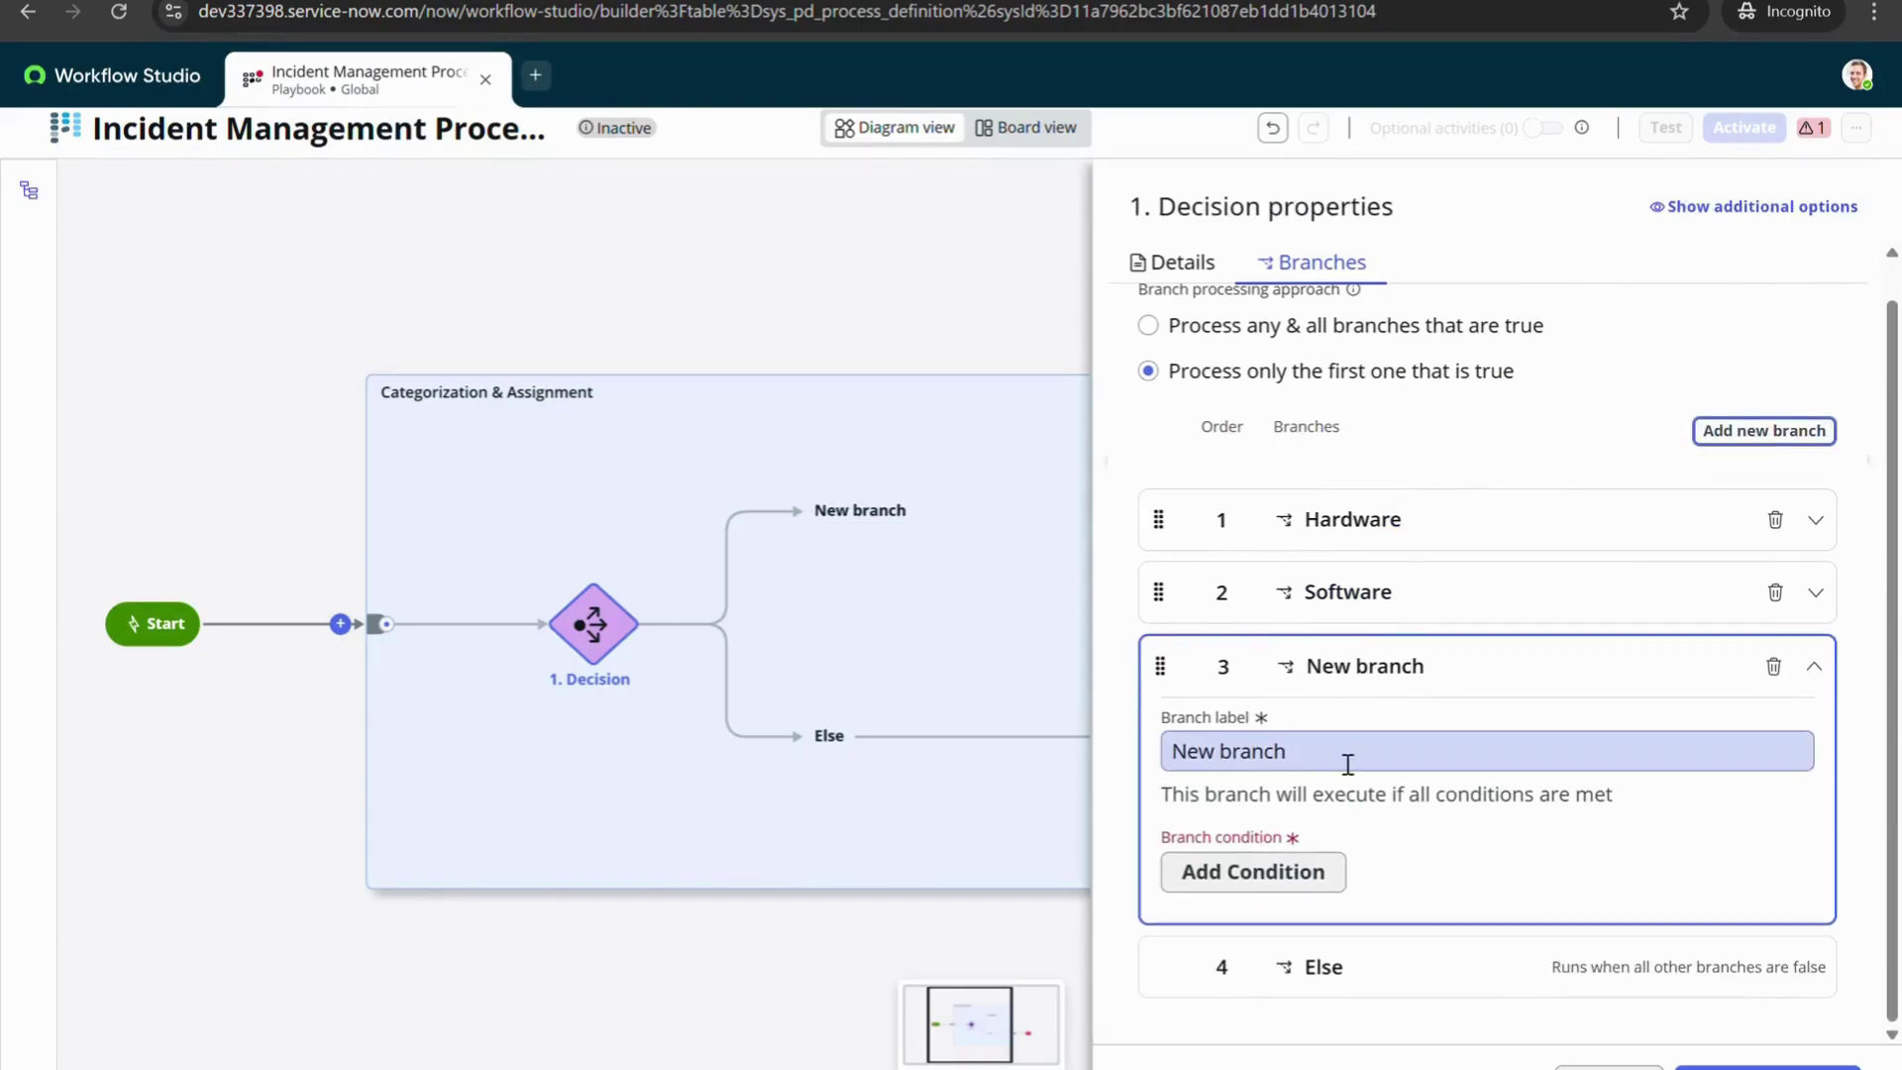
left_click_drag(1343, 765, 1113, 761)
key("BackSpace")
type("Network")
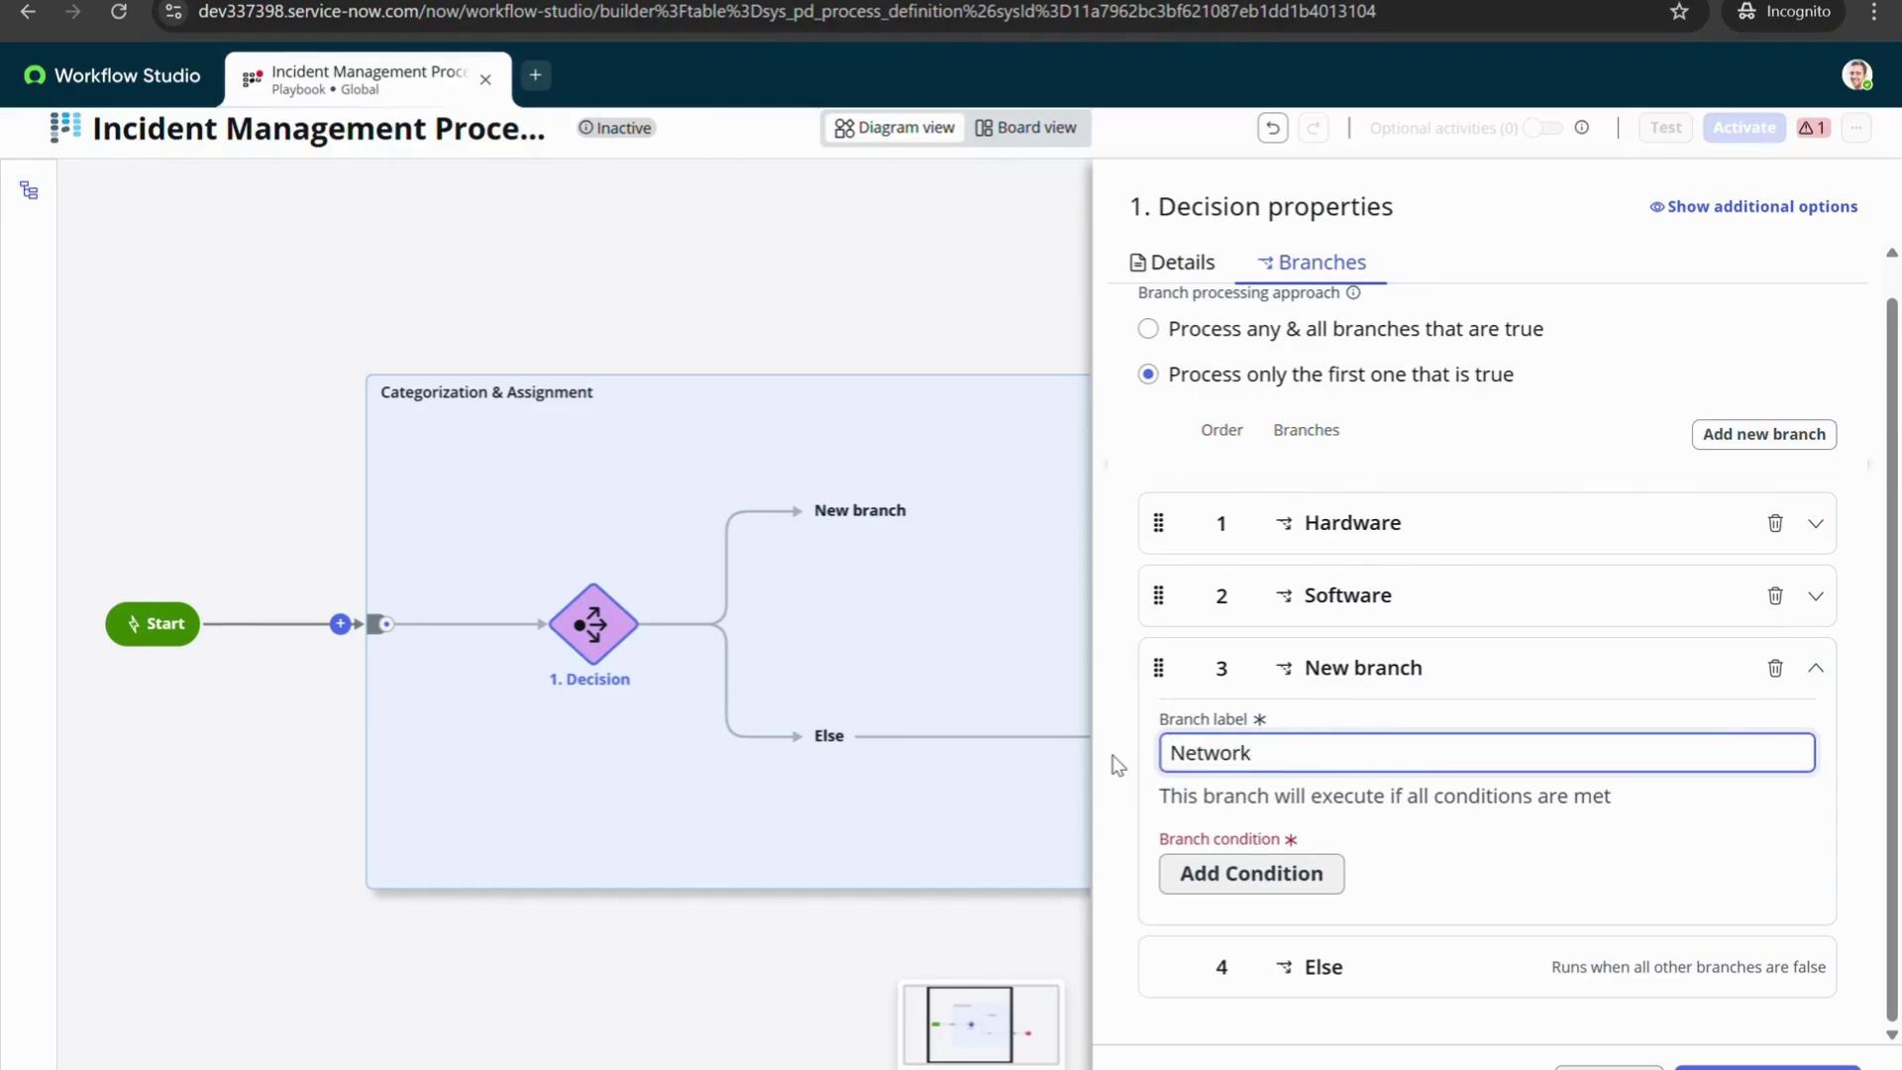
Give the Network branch the condition that the parent incident record's Category is Network, and save the condition
left_click(1264, 873)
left_click(748, 402)
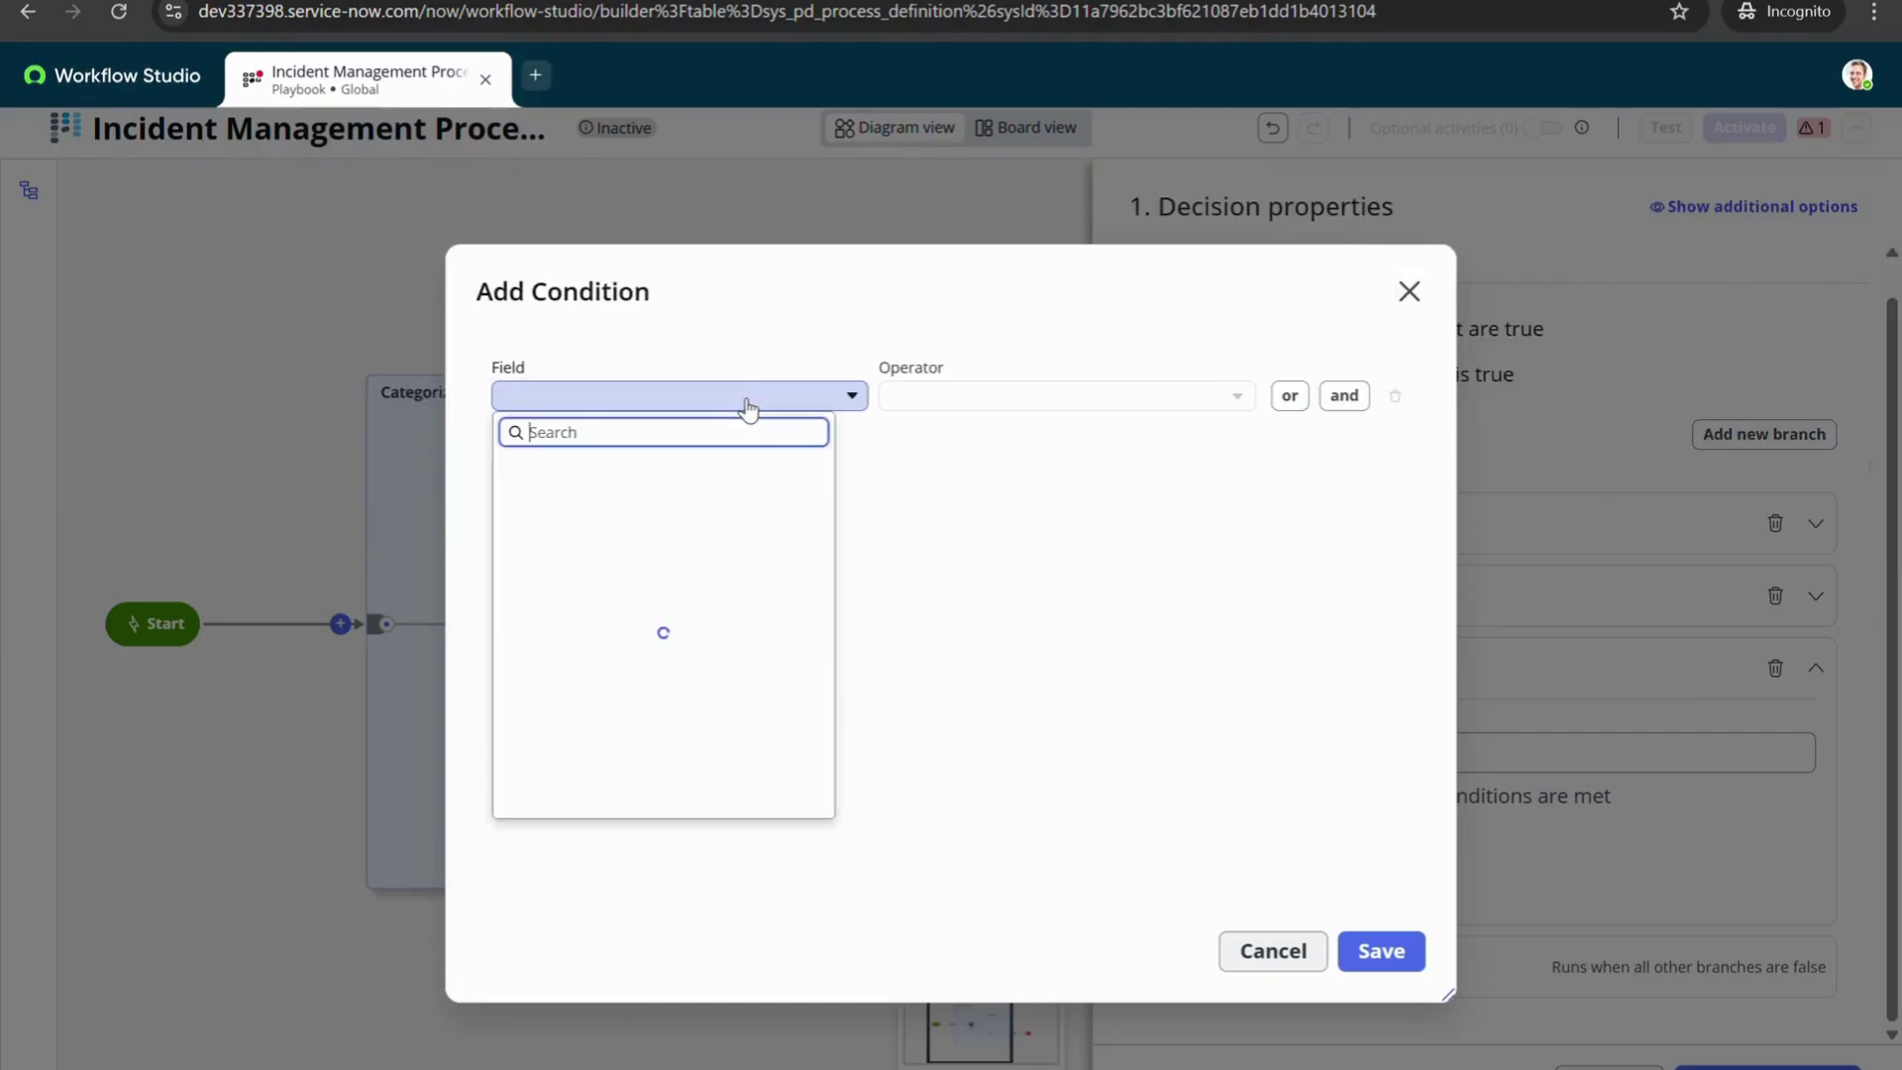
left_click(807, 464)
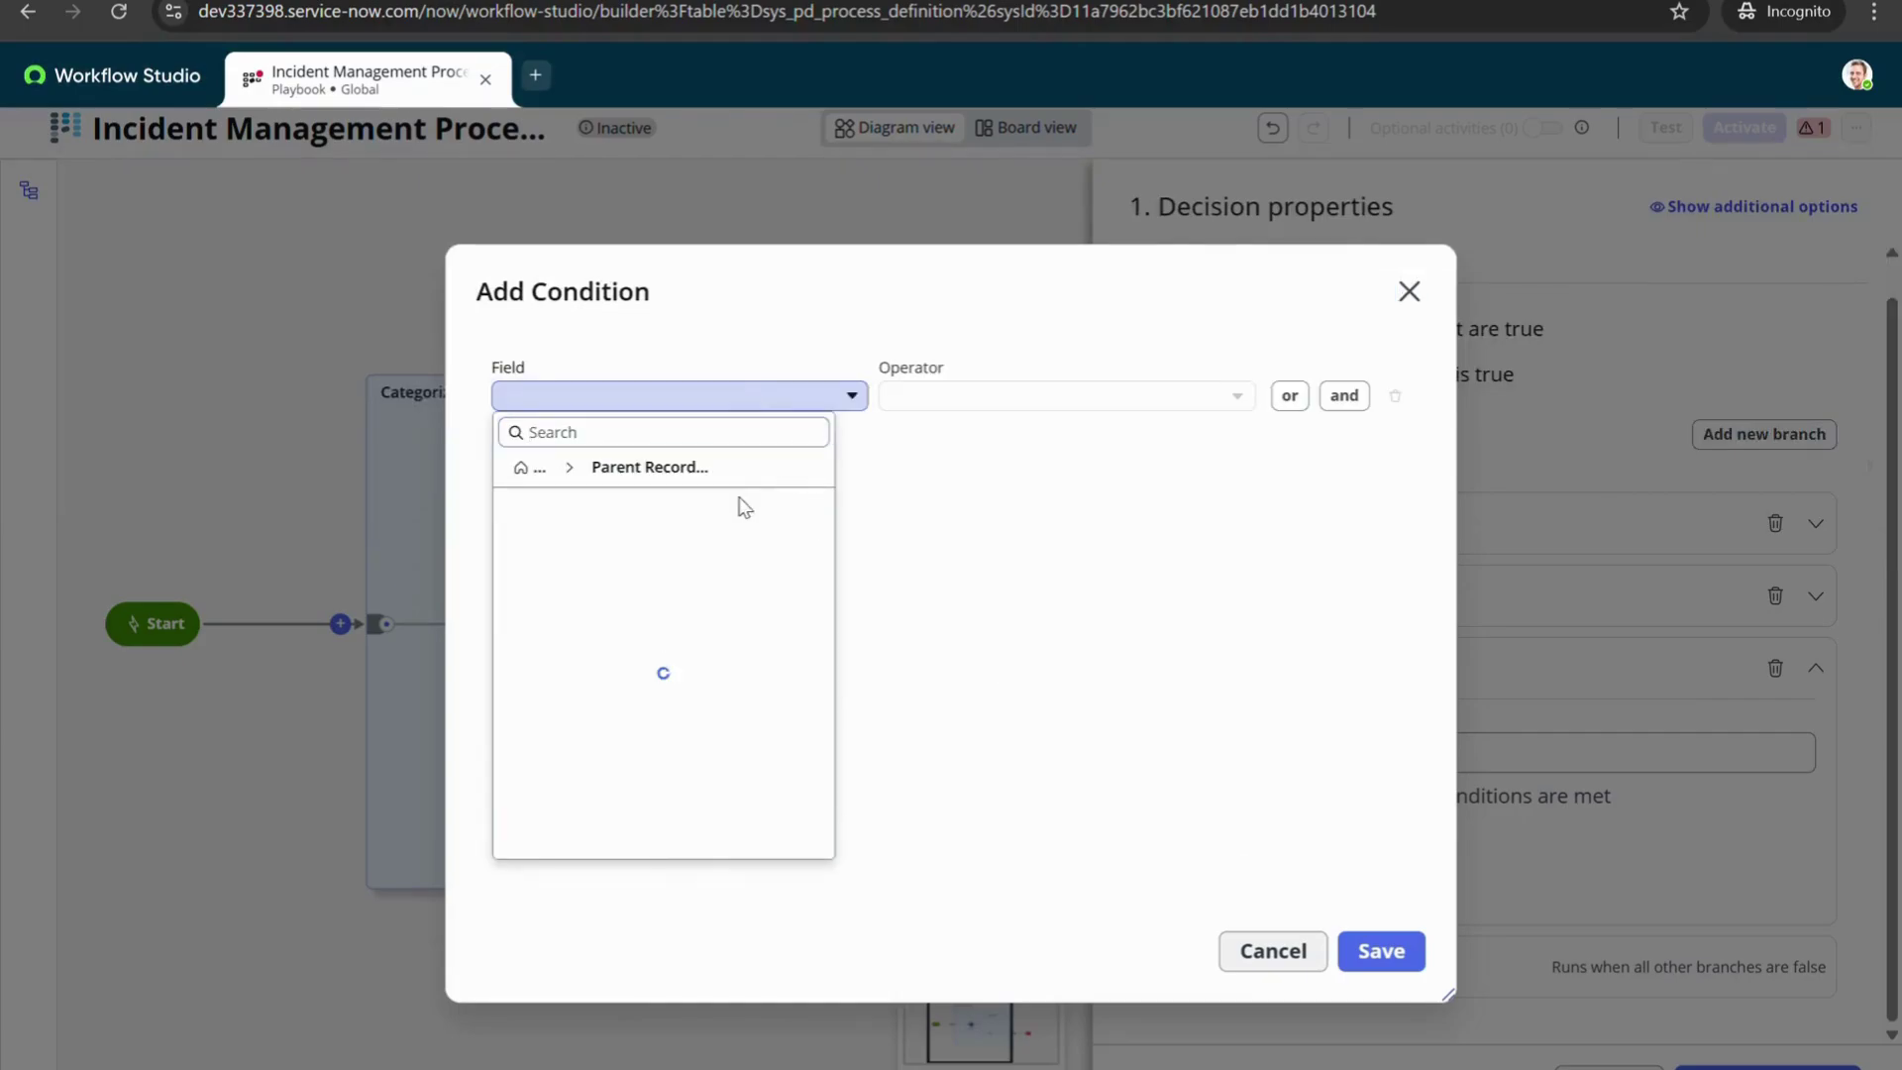
scroll(608, 739, "down", 1)
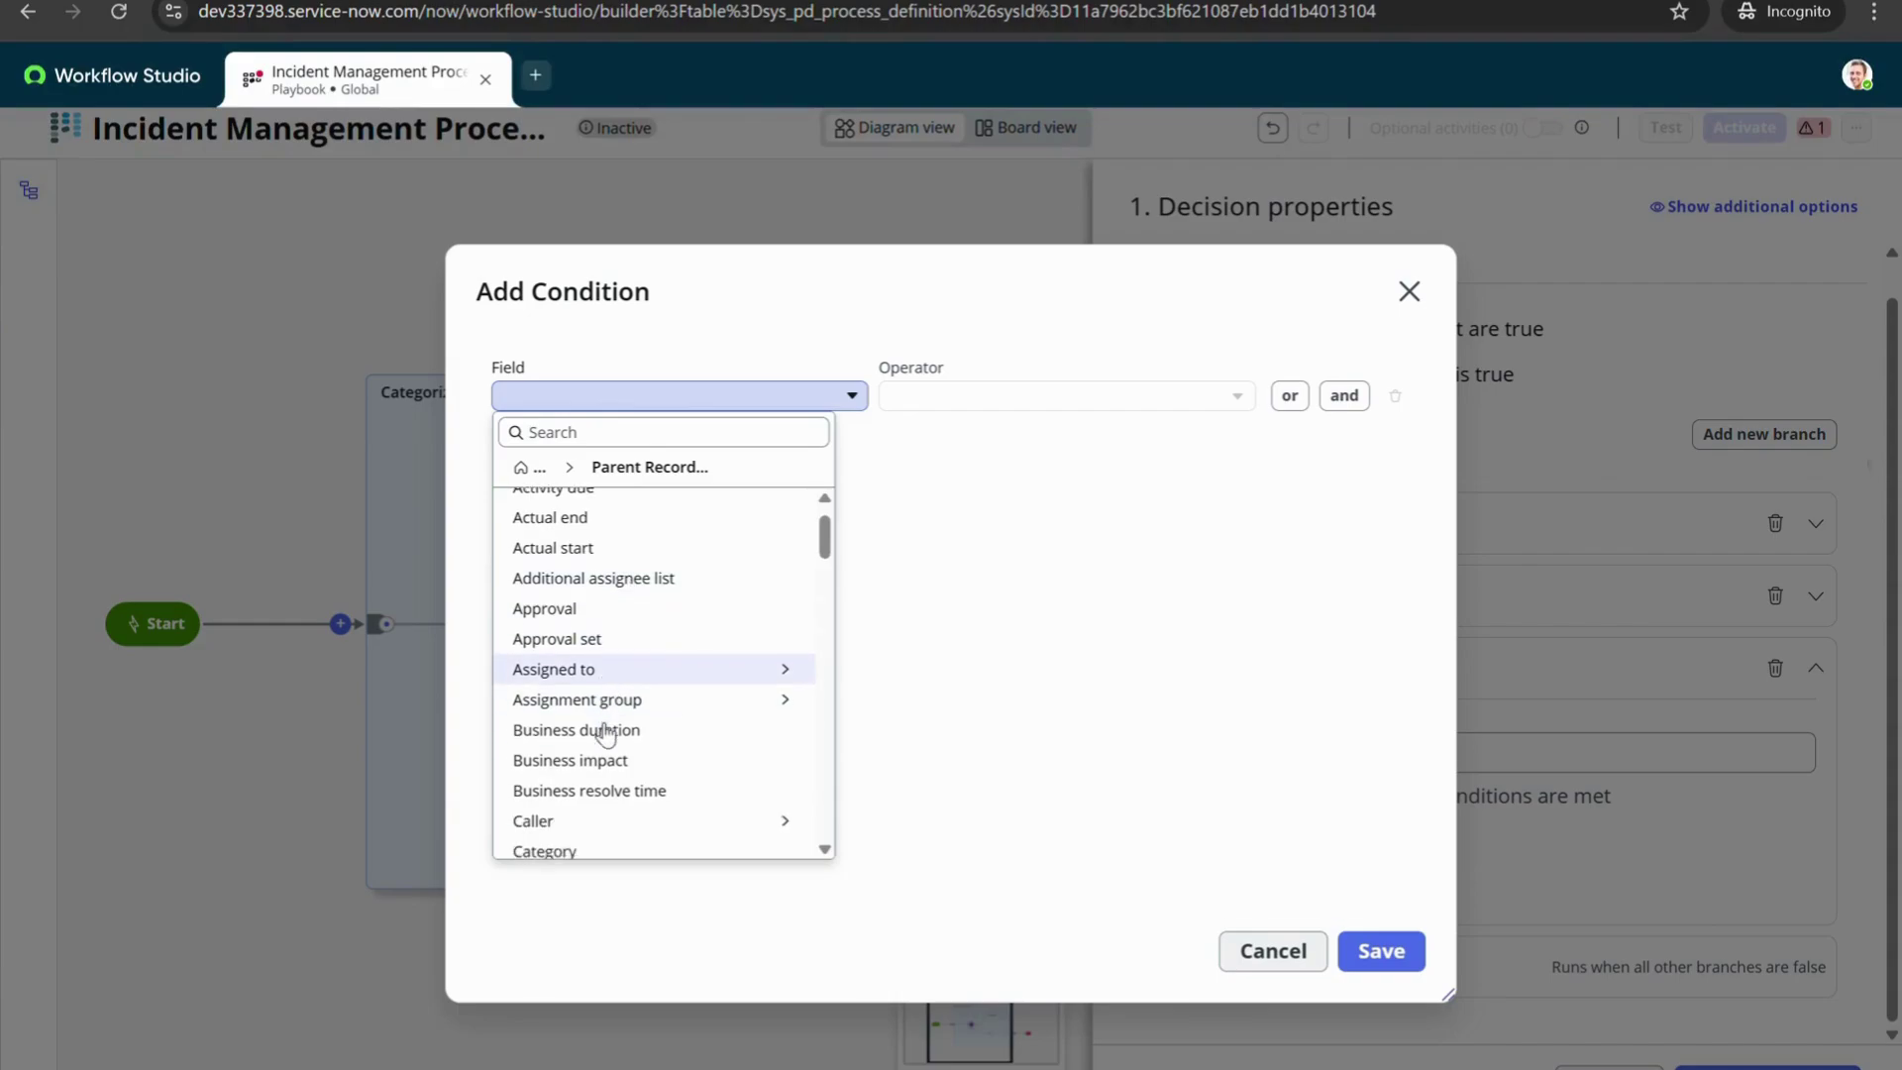
scroll(599, 693, "up", 1)
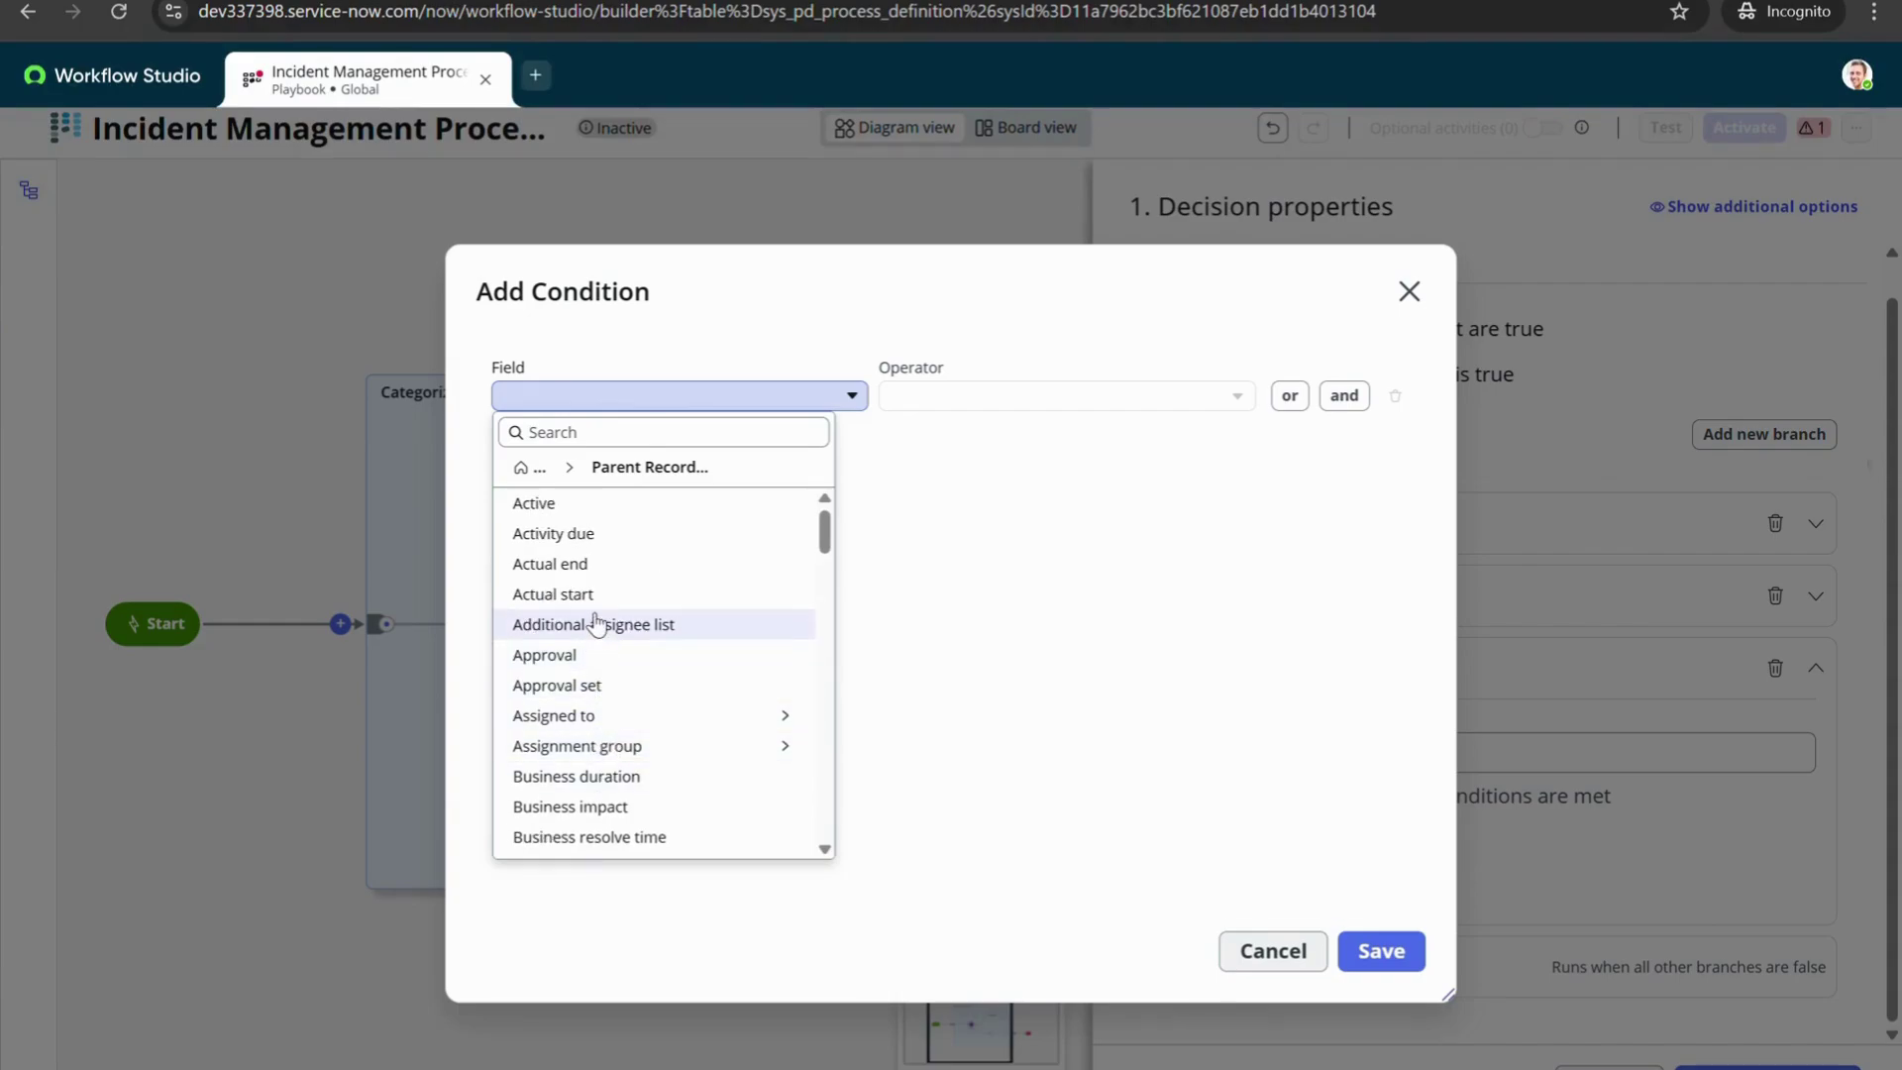
scroll(598, 621, "down", 3)
scroll(594, 624, "down", 1)
left_click(586, 671)
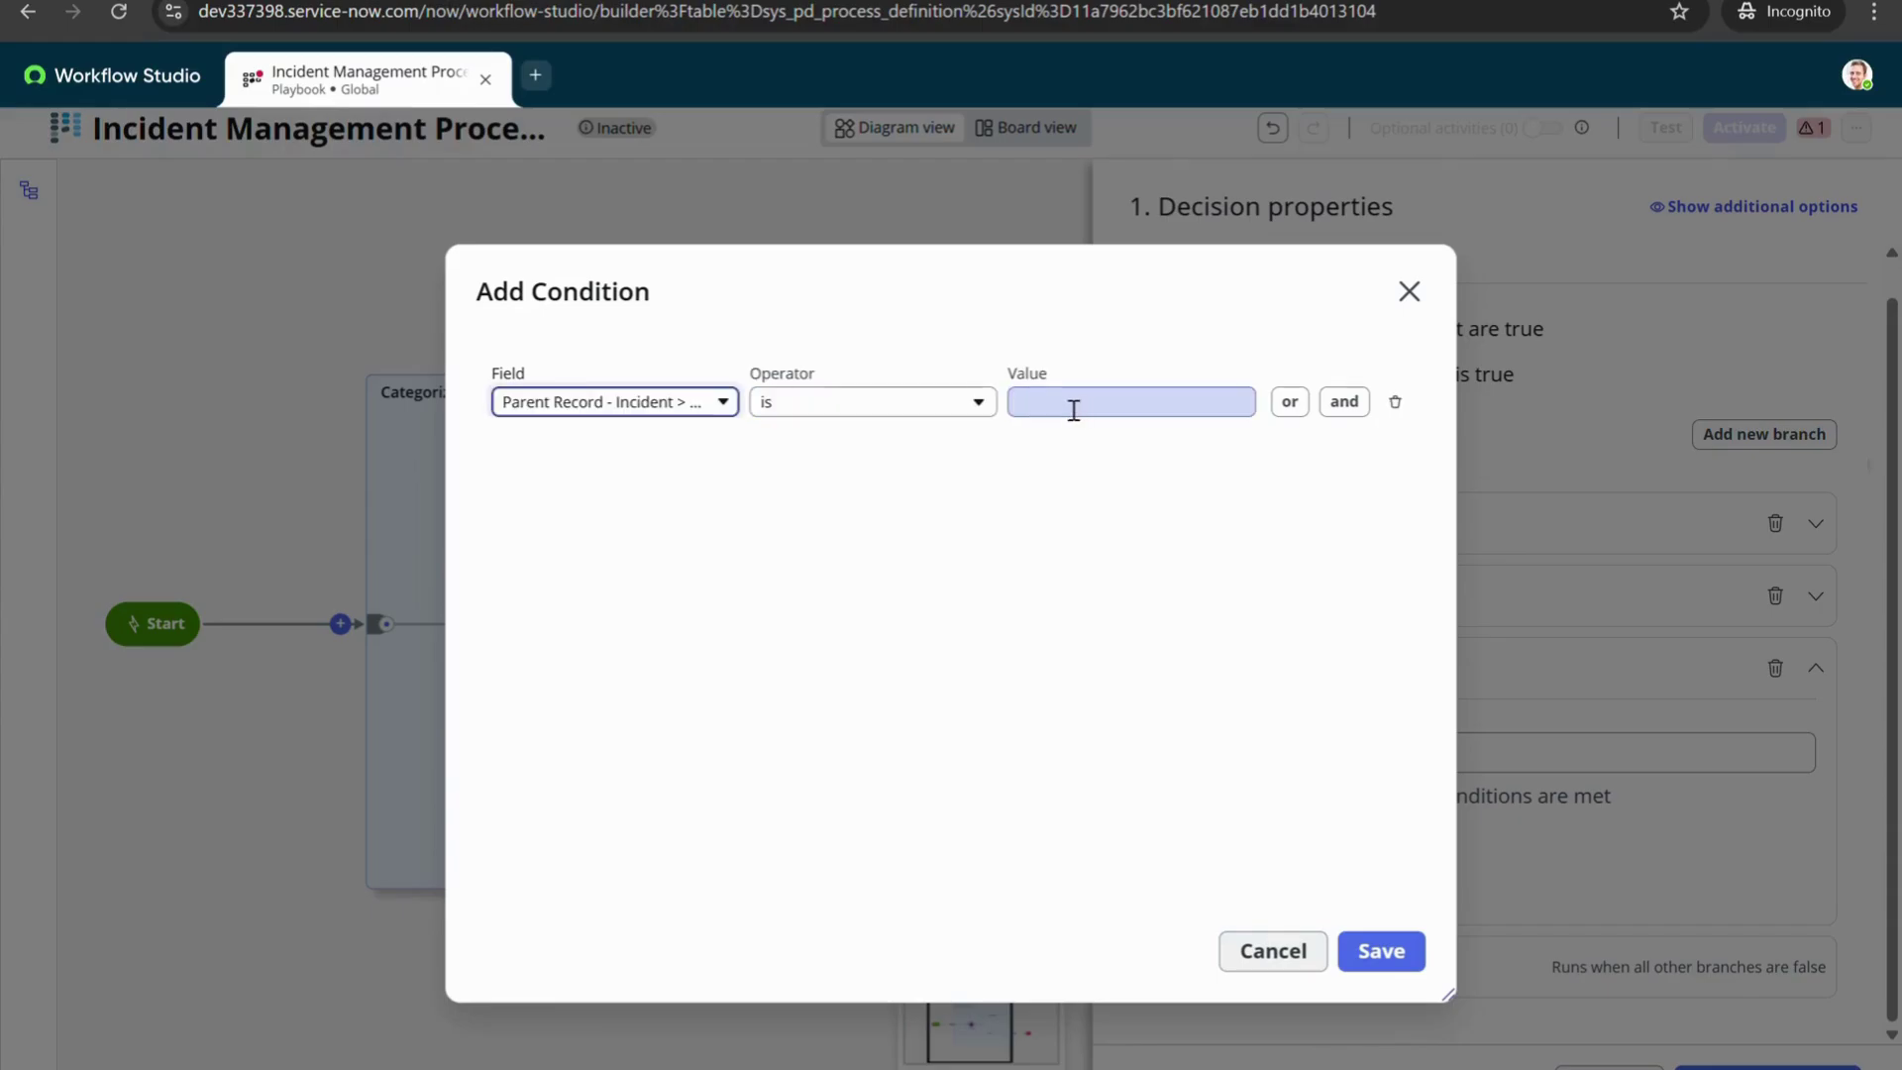
left_click(1078, 410)
type("Networ")
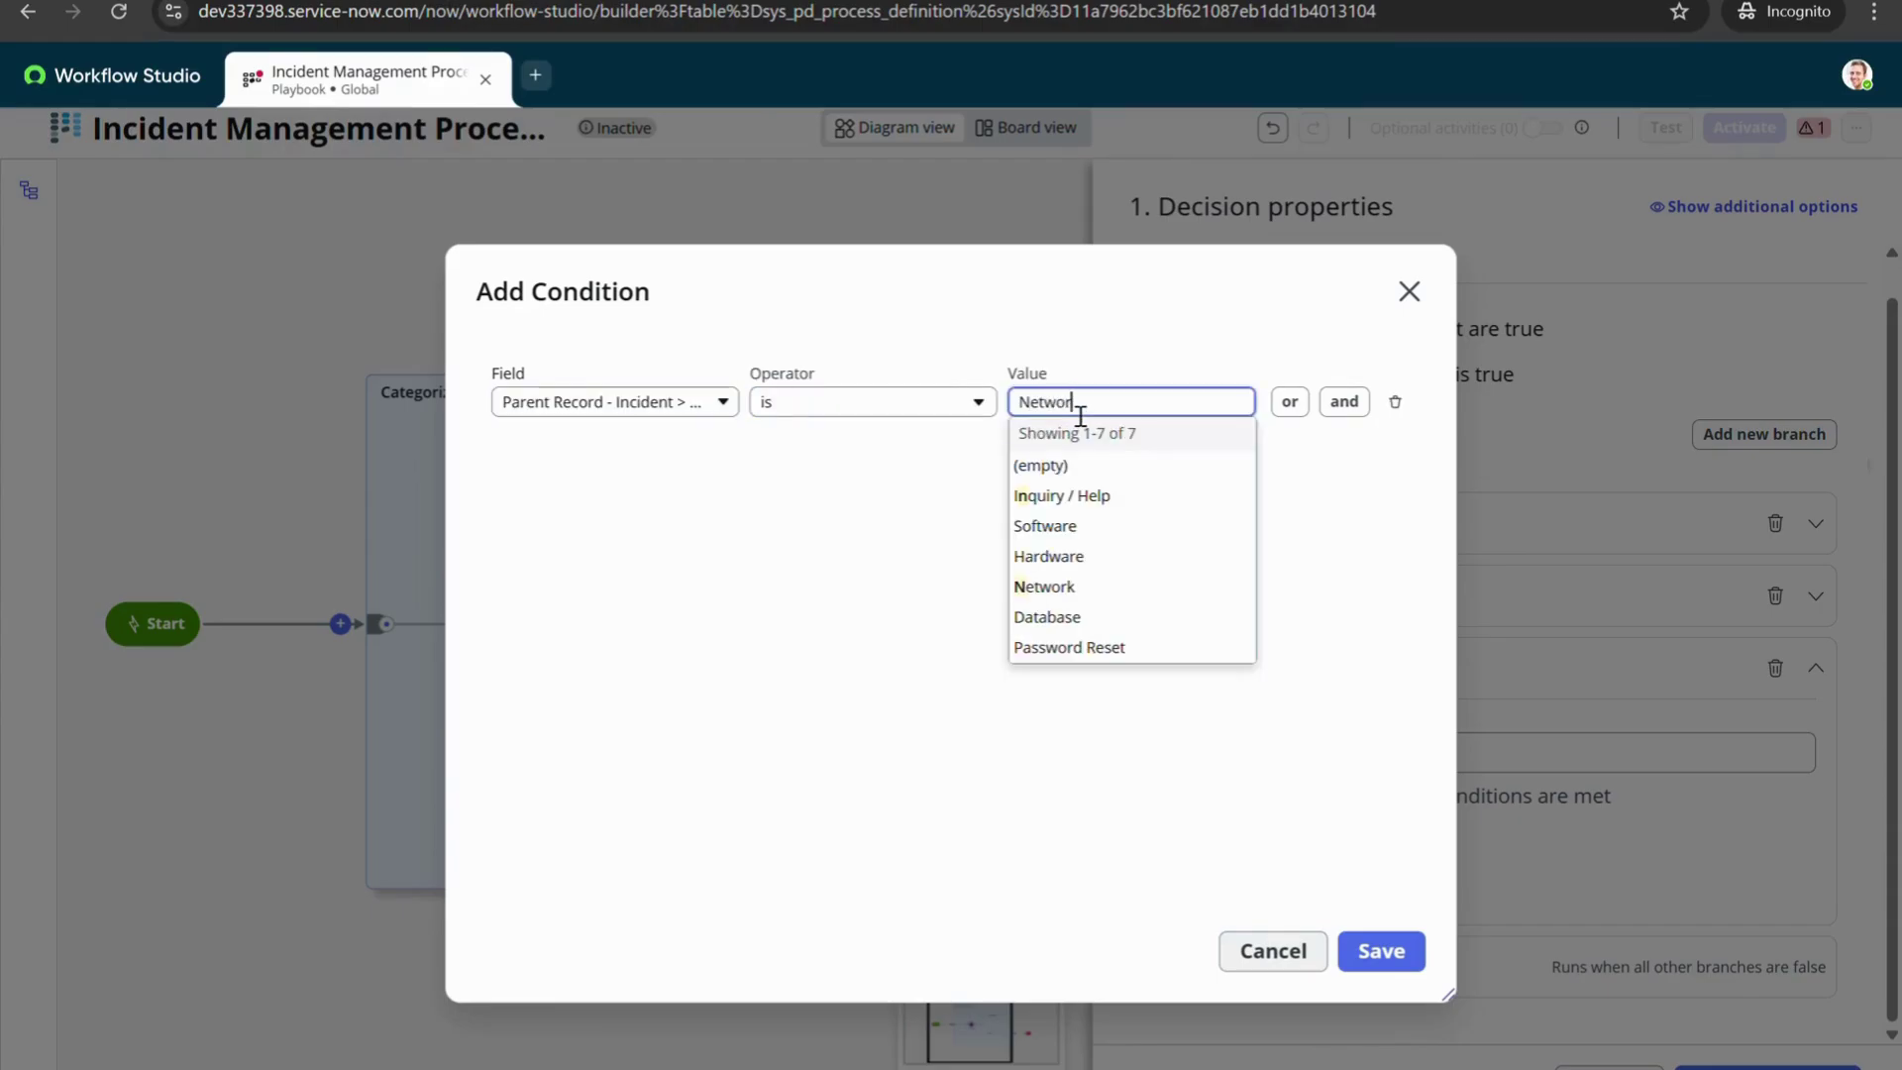
type("k")
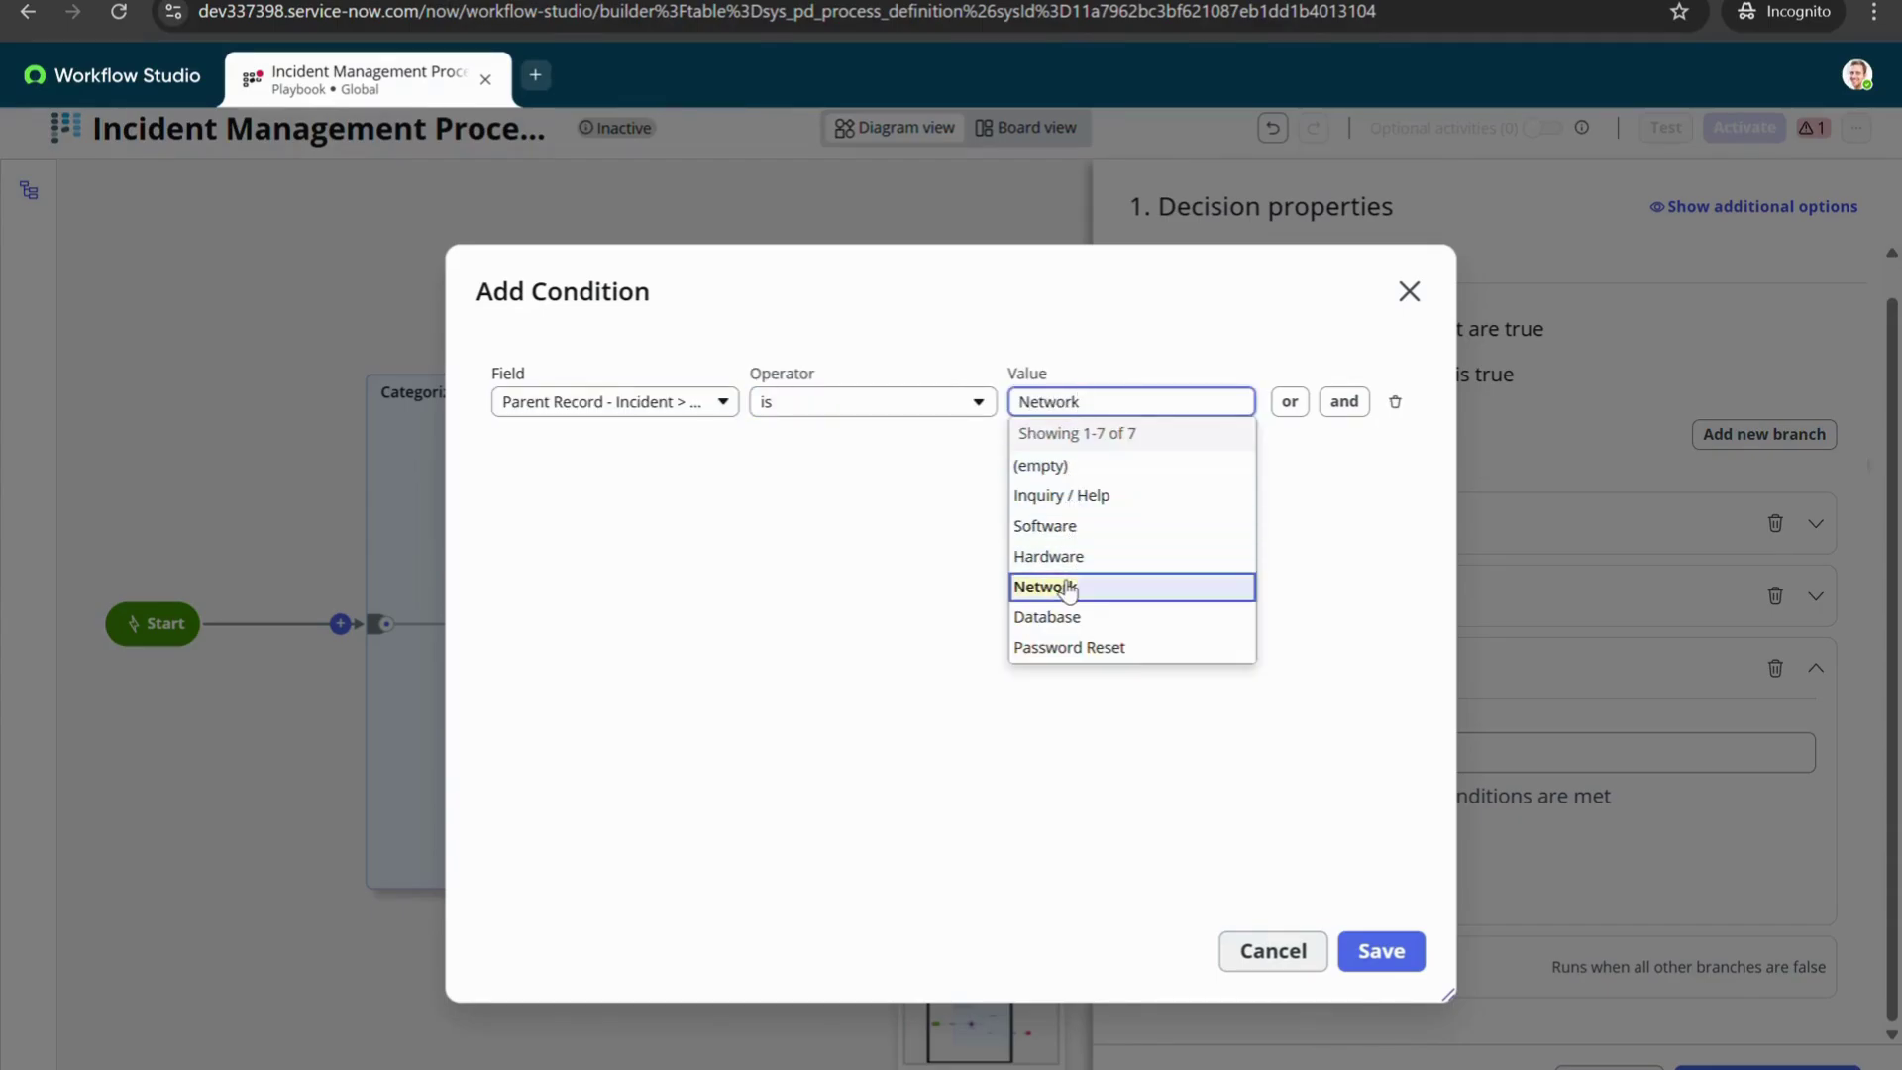
left_click(1068, 588)
left_click(1381, 951)
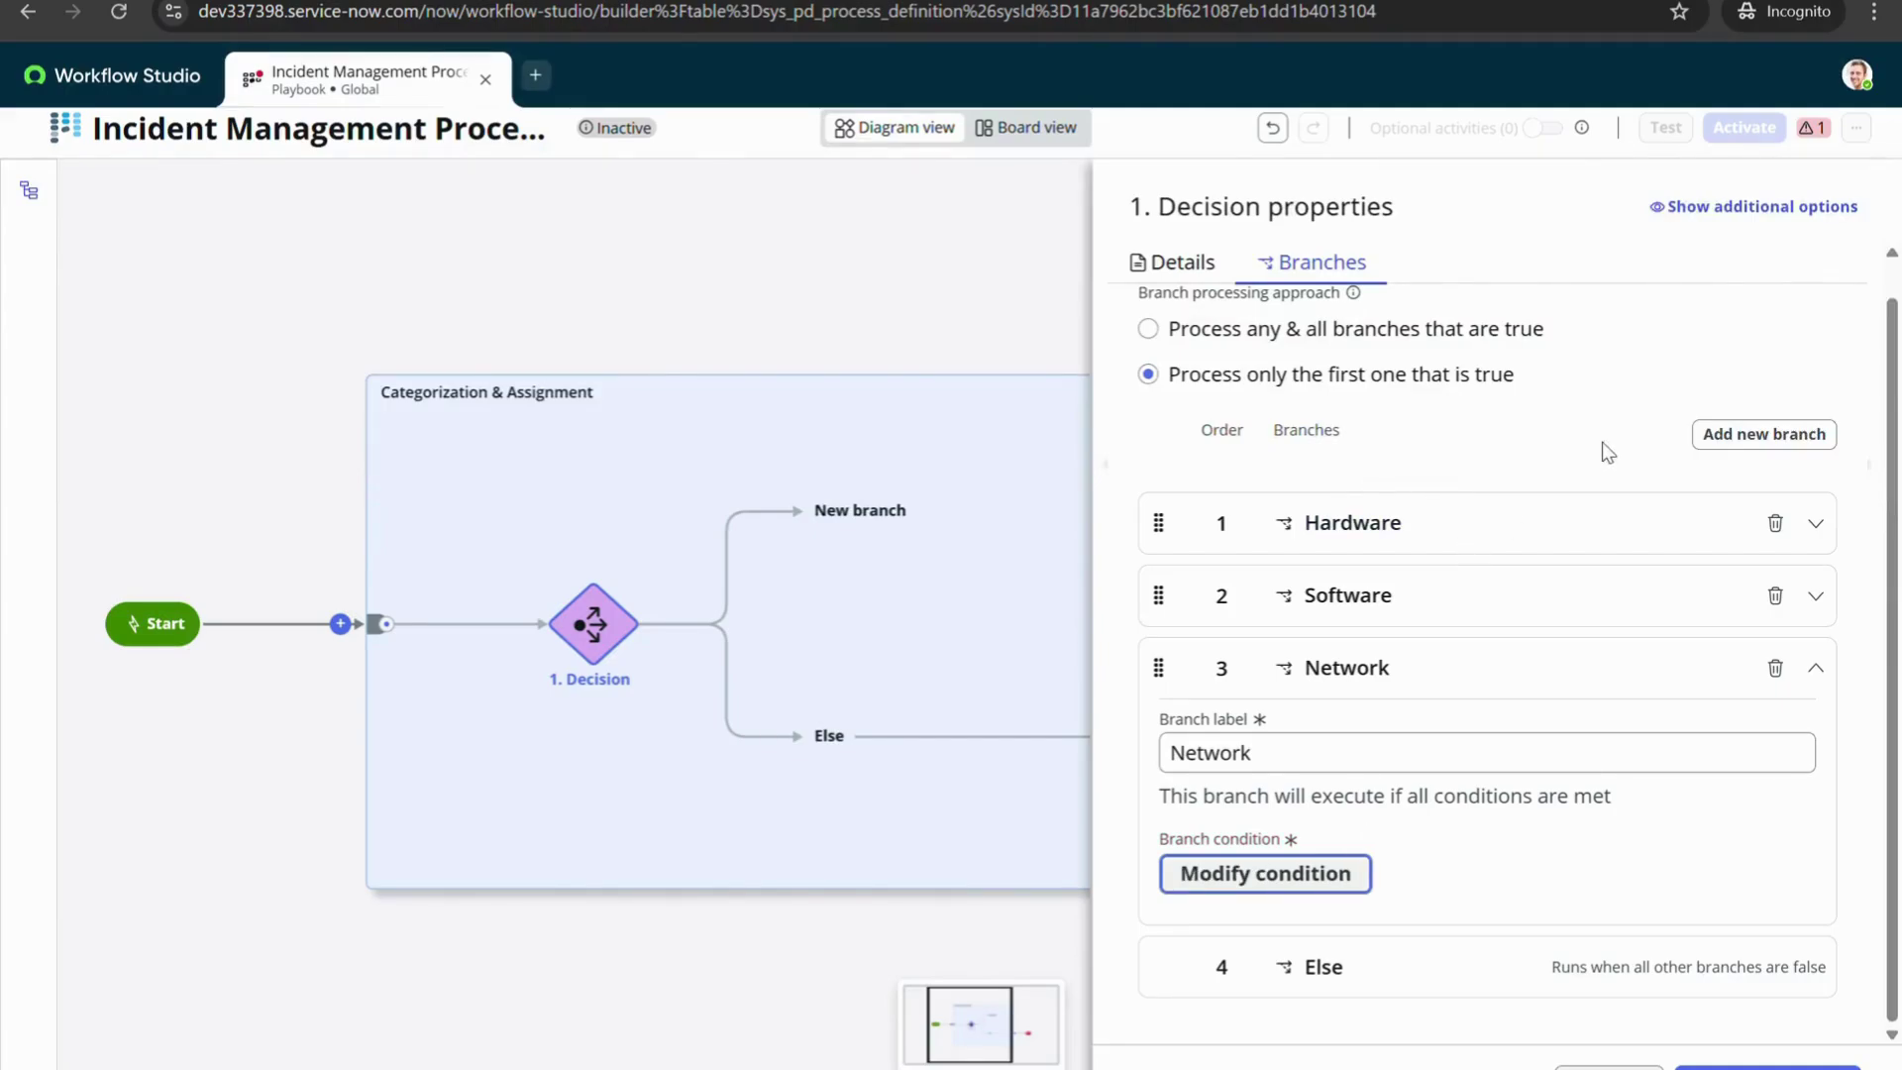
Add a fourth branch to the decision and label it "Database"
left_click(1764, 433)
scroll(1274, 502, "down", 1)
left_click(1365, 763)
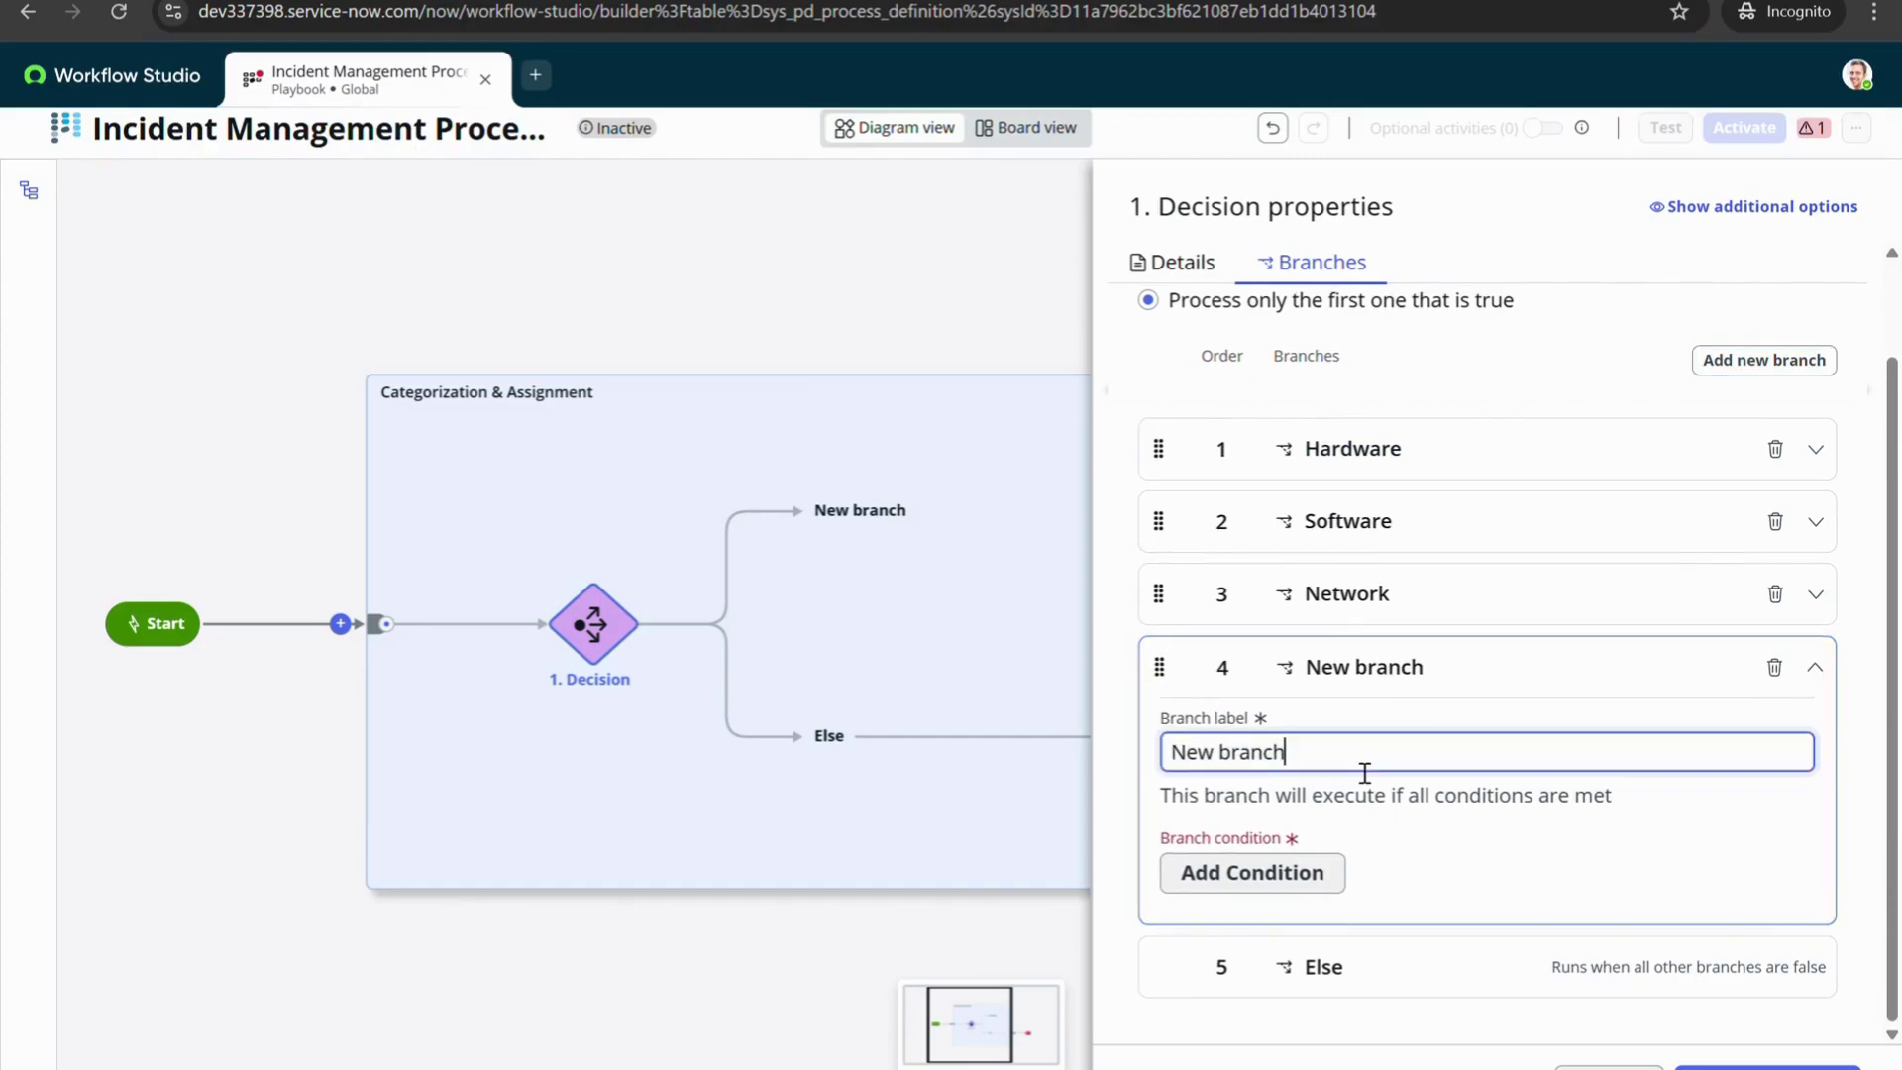
left_click_drag(1300, 755, 1147, 745)
type("Dat")
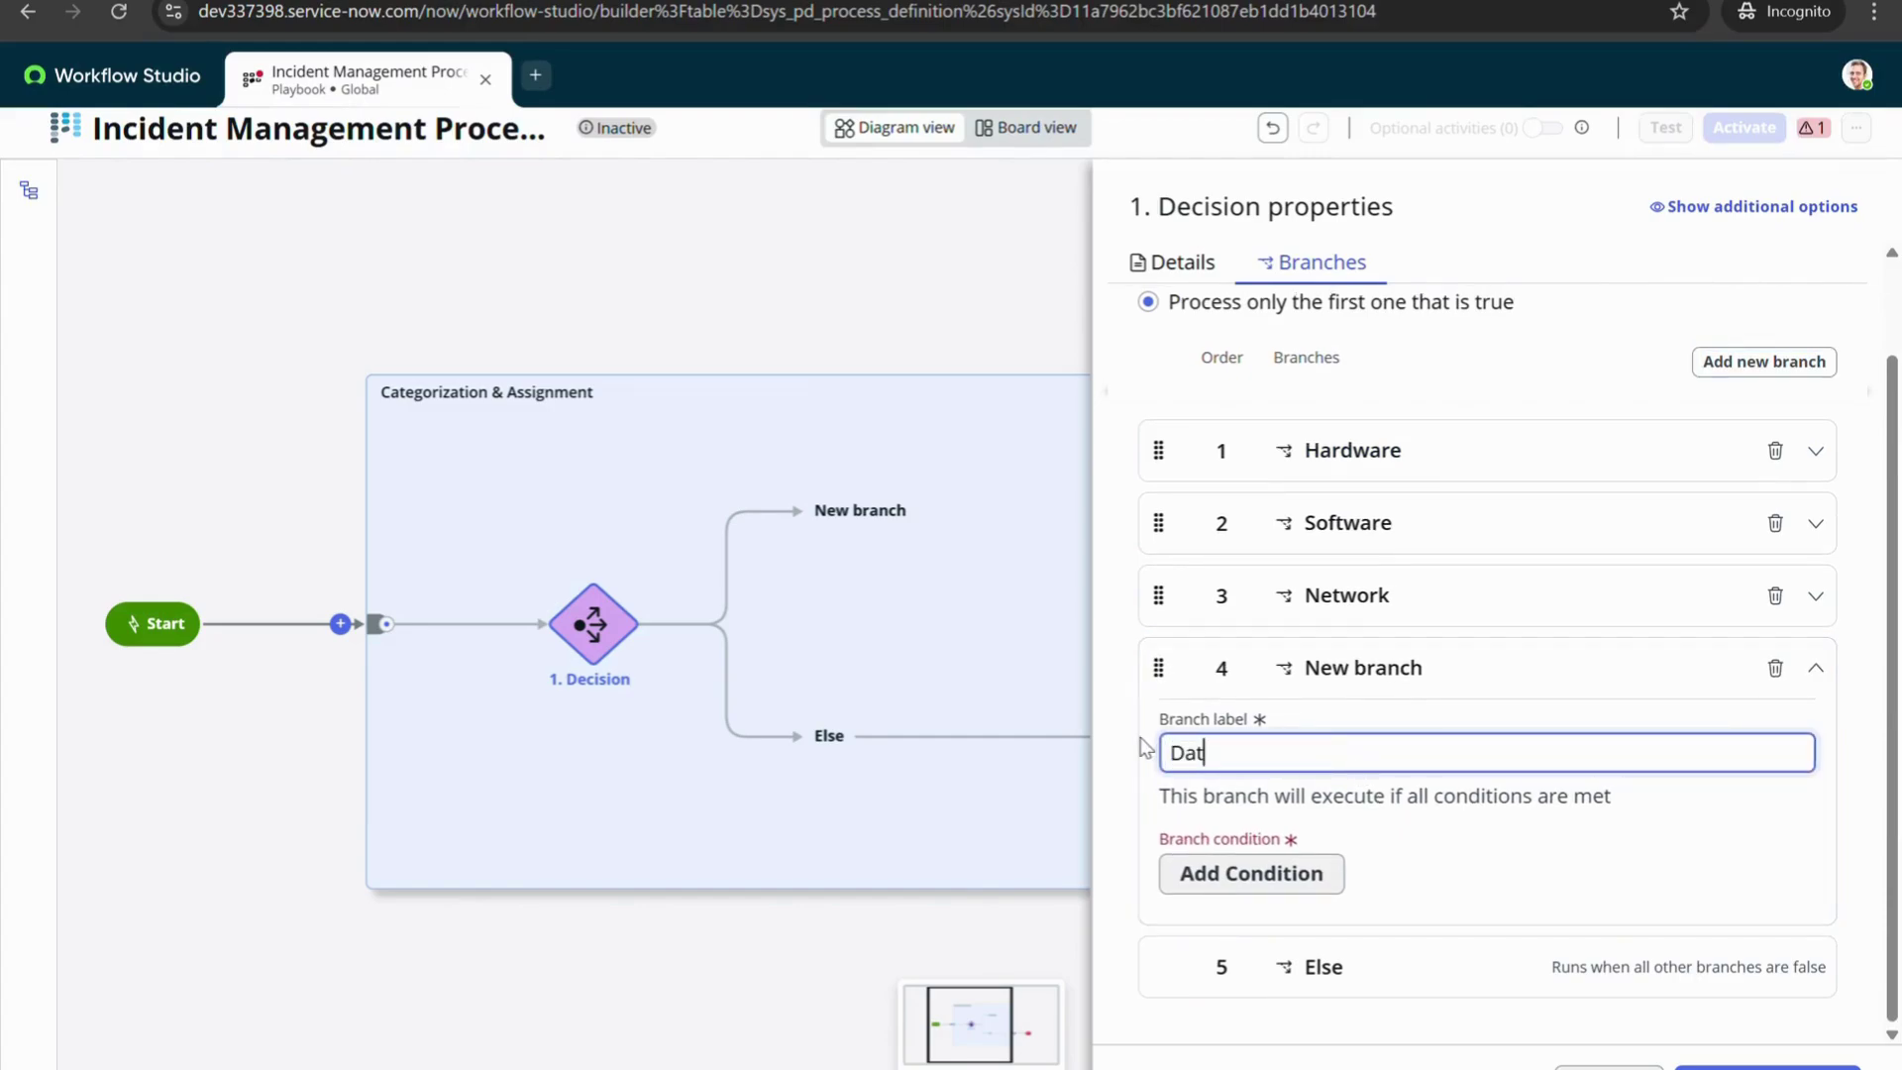
type("abase")
Give the Database branch the condition that the parent incident record's Category is Database, and save the condition
left_click(1256, 882)
left_click(661, 416)
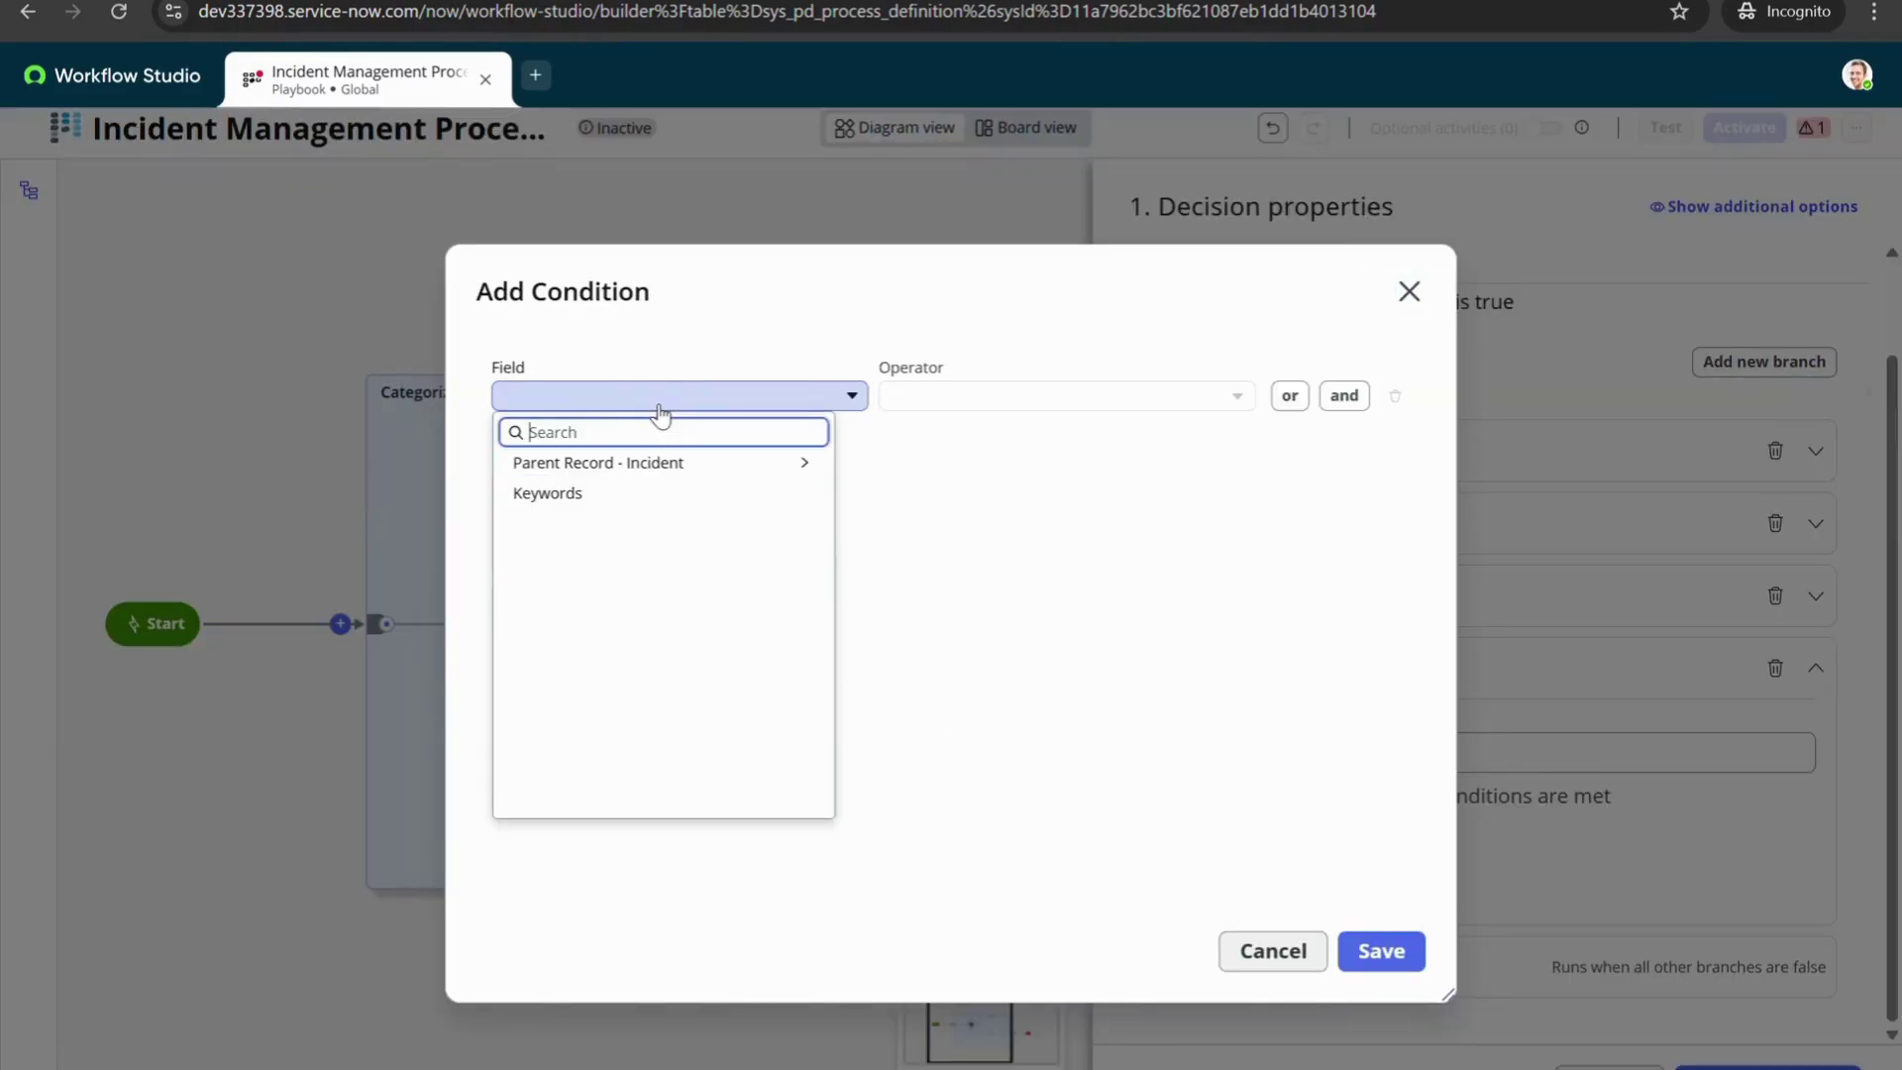
left_click(804, 466)
scroll(587, 624, "down", 1)
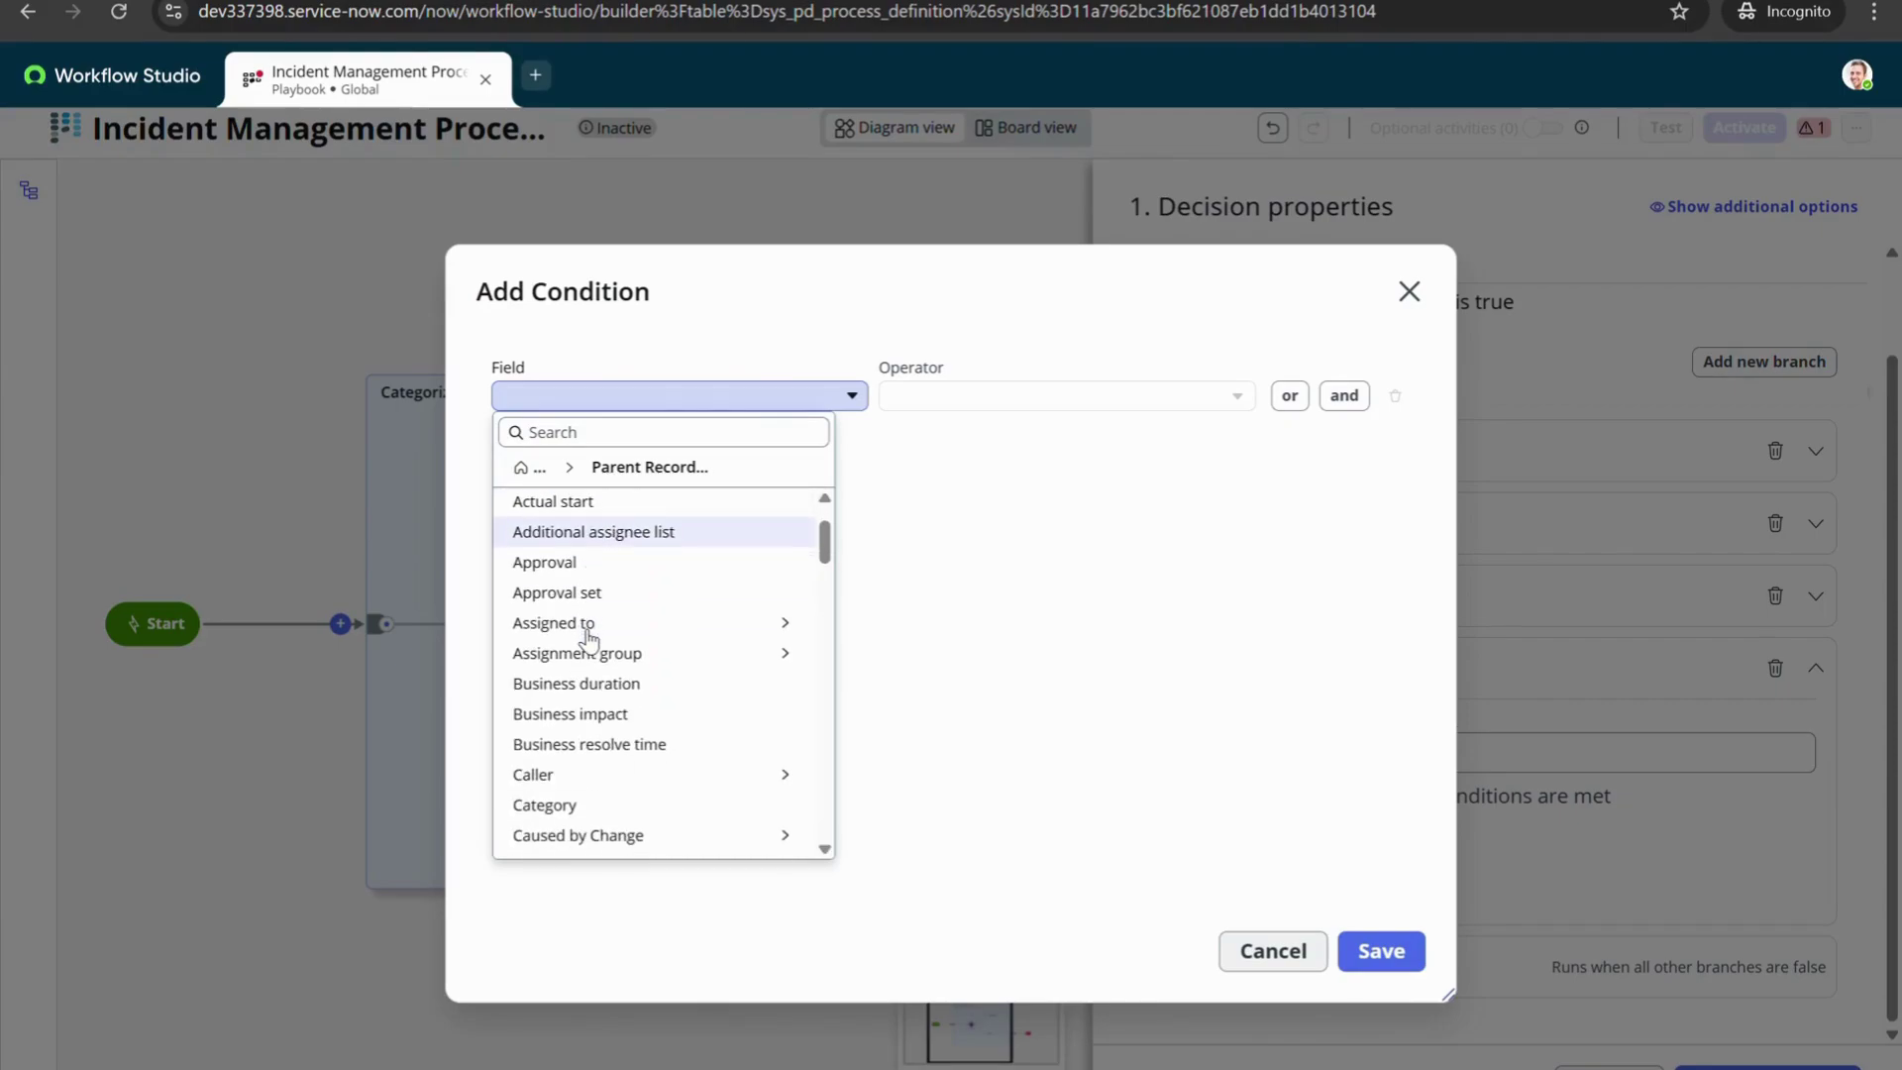
left_click(583, 811)
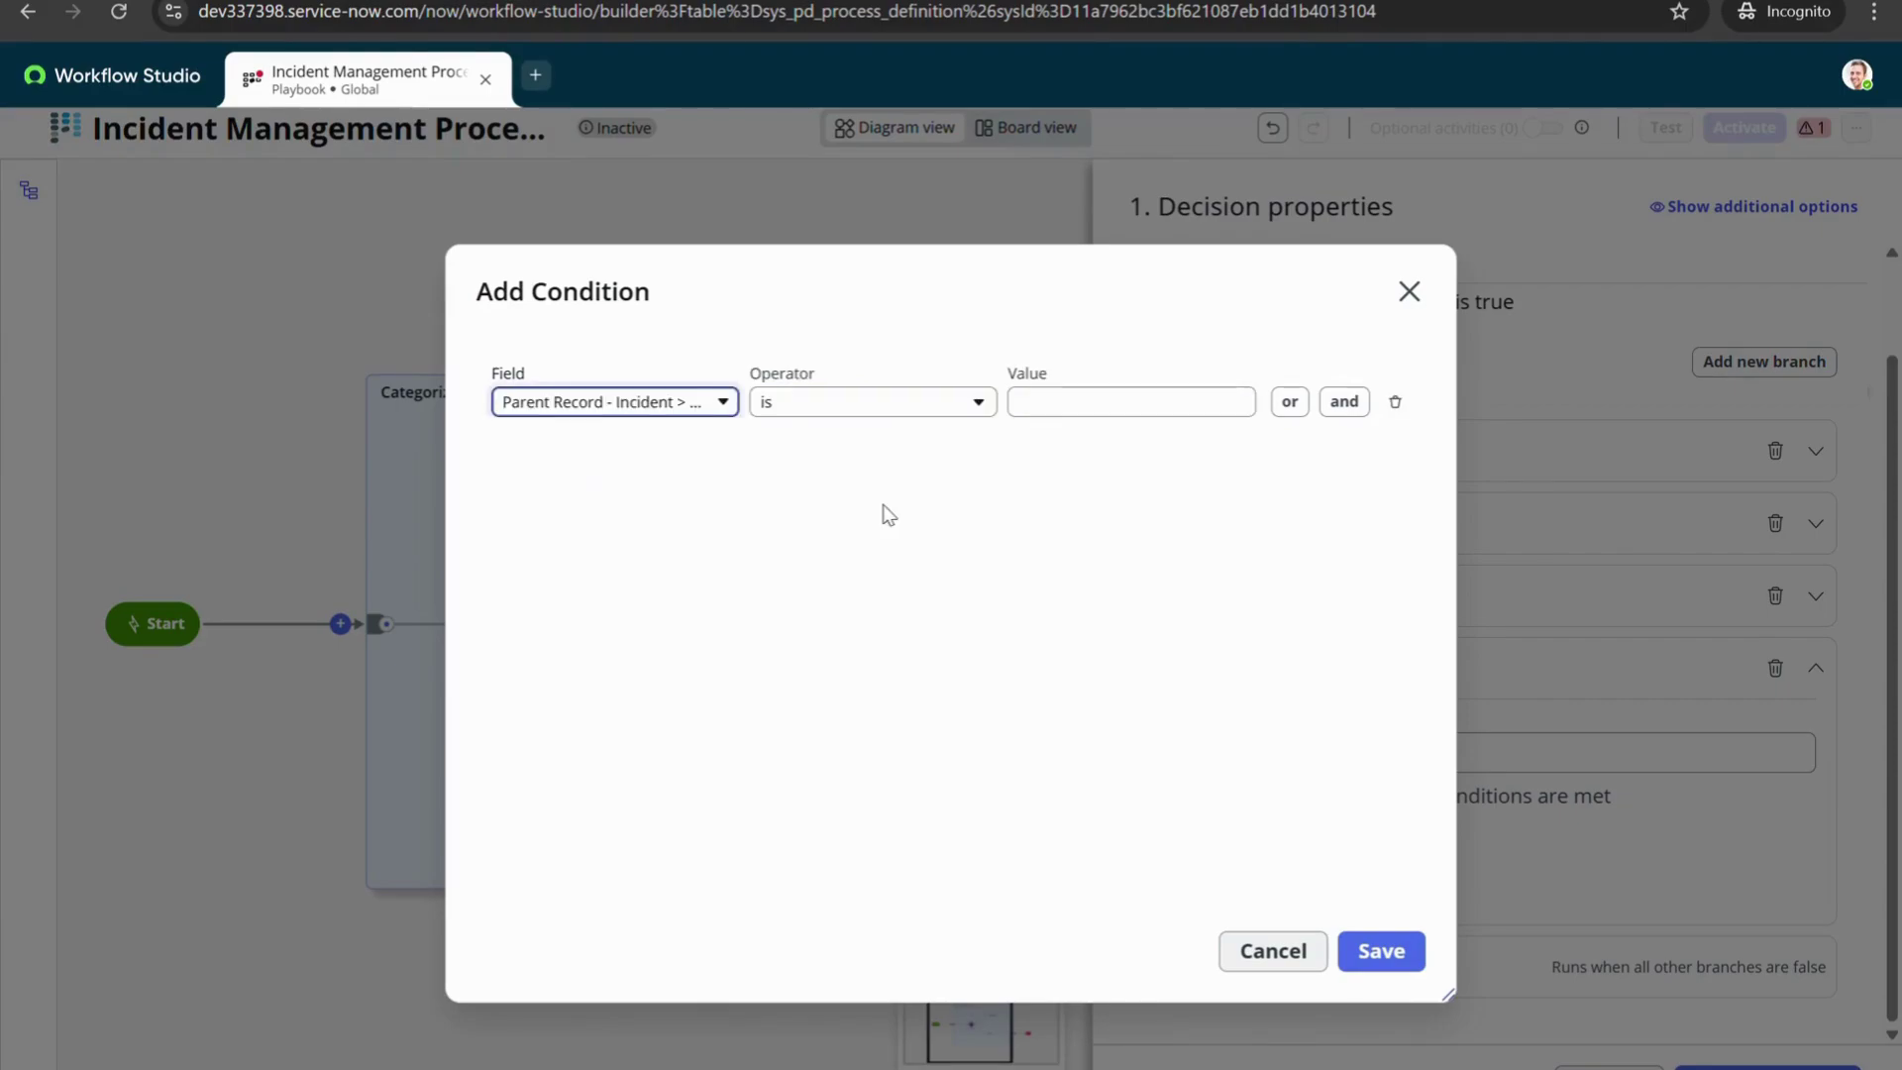
left_click(1048, 403)
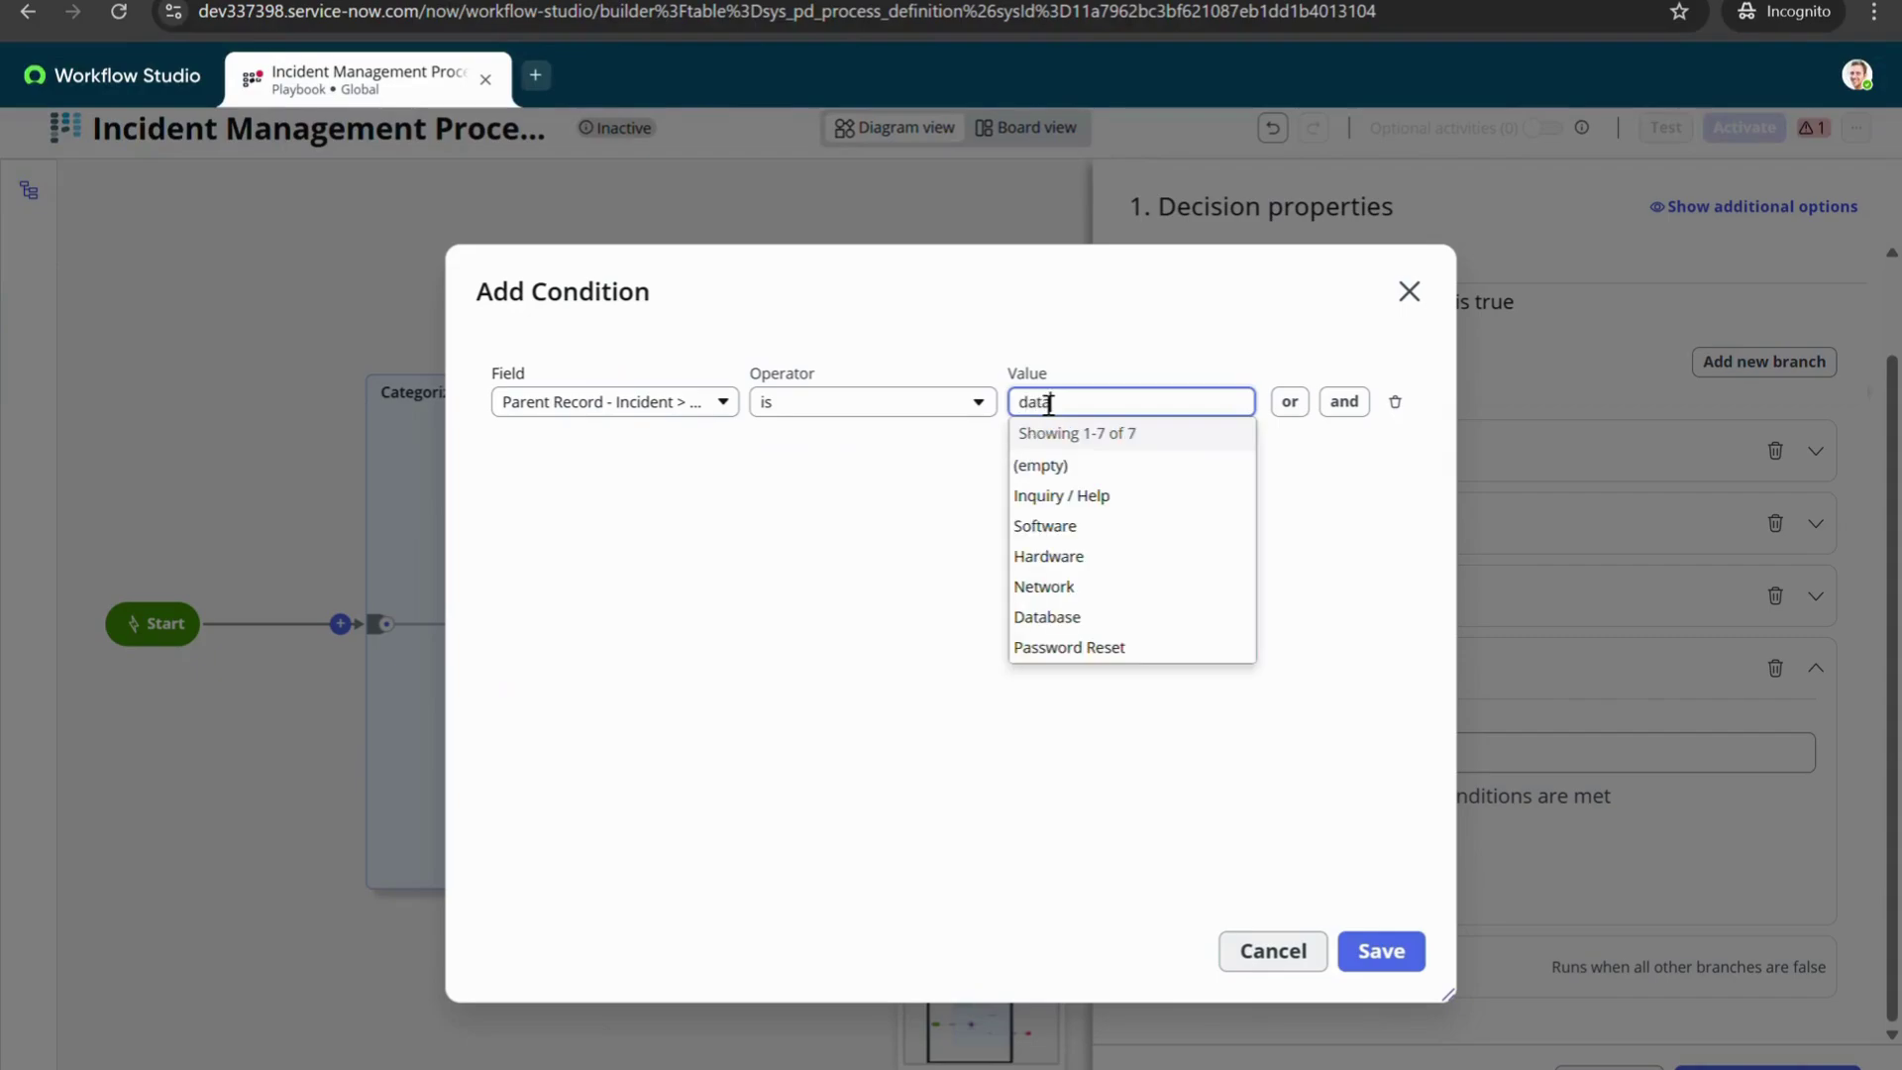
left_click(1083, 617)
left_click(1381, 951)
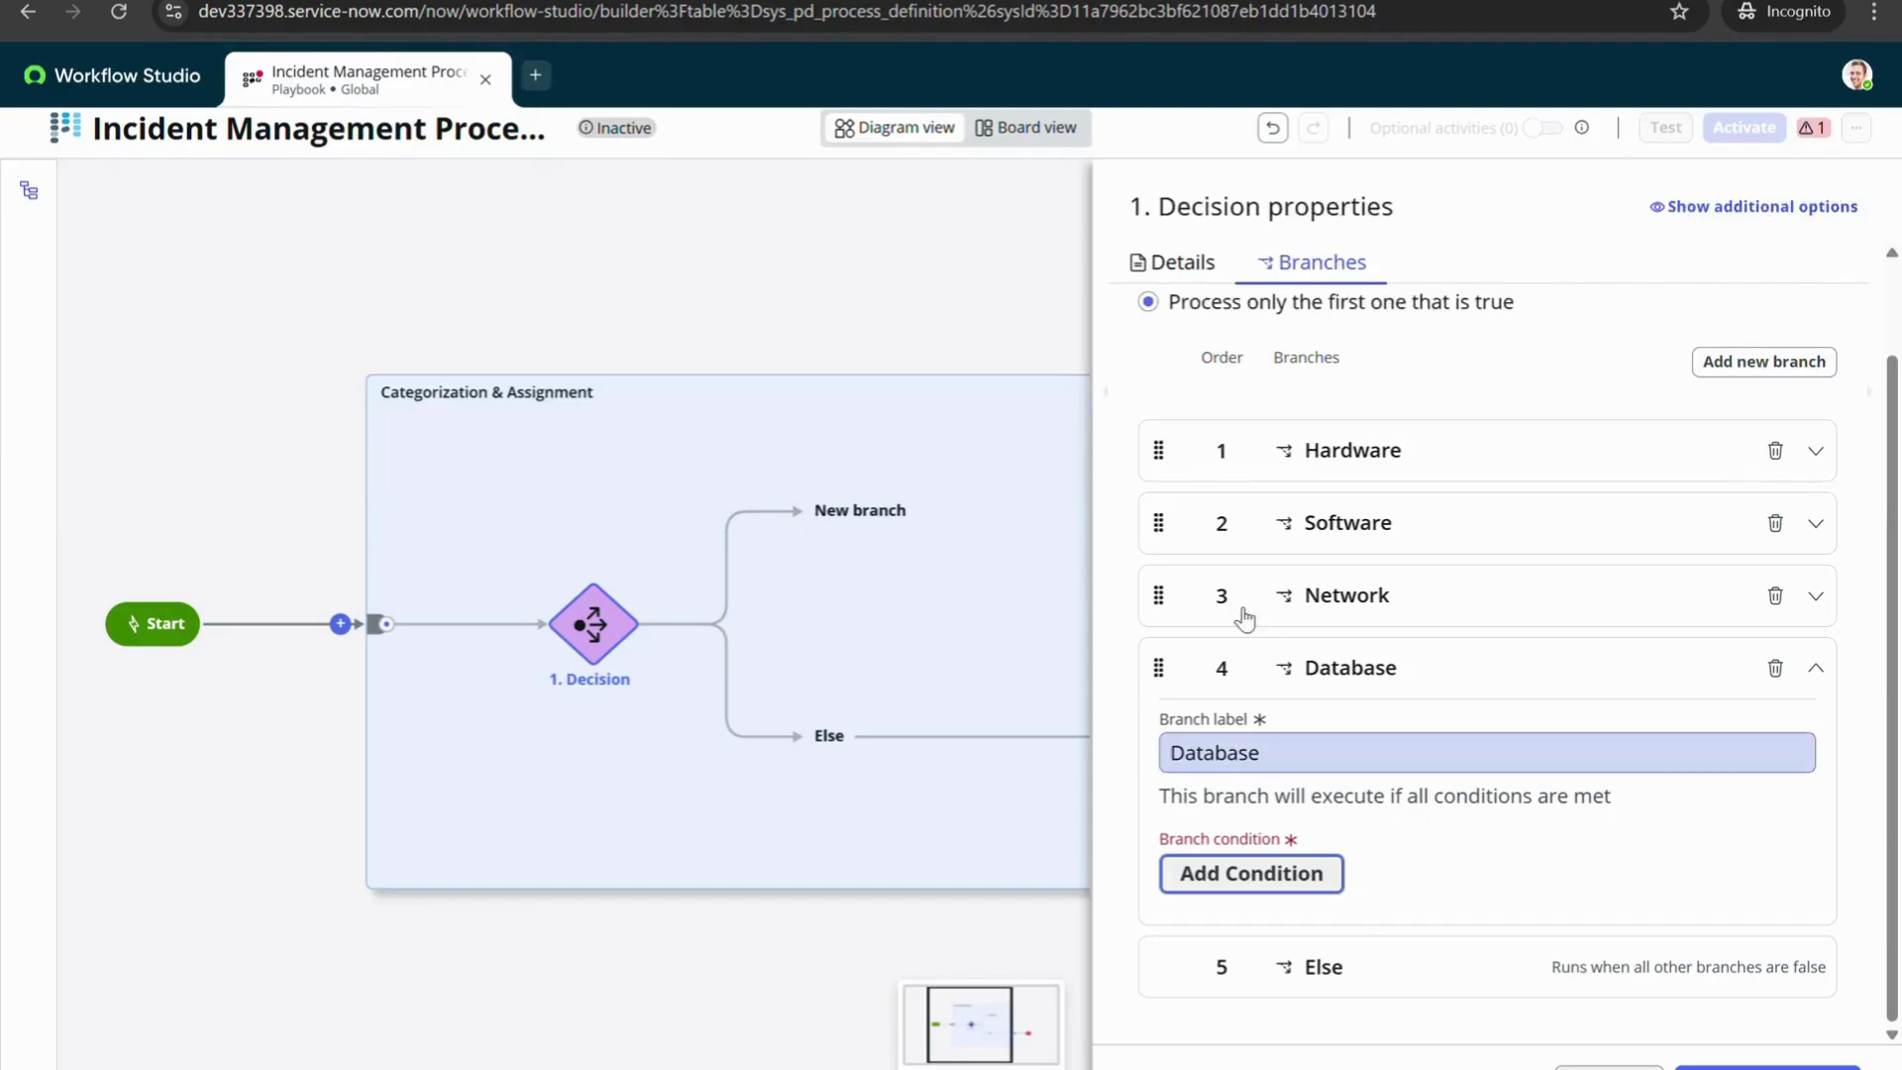
Save the decision with its category branches and close its properties
scroll(1460, 735, "up", 1)
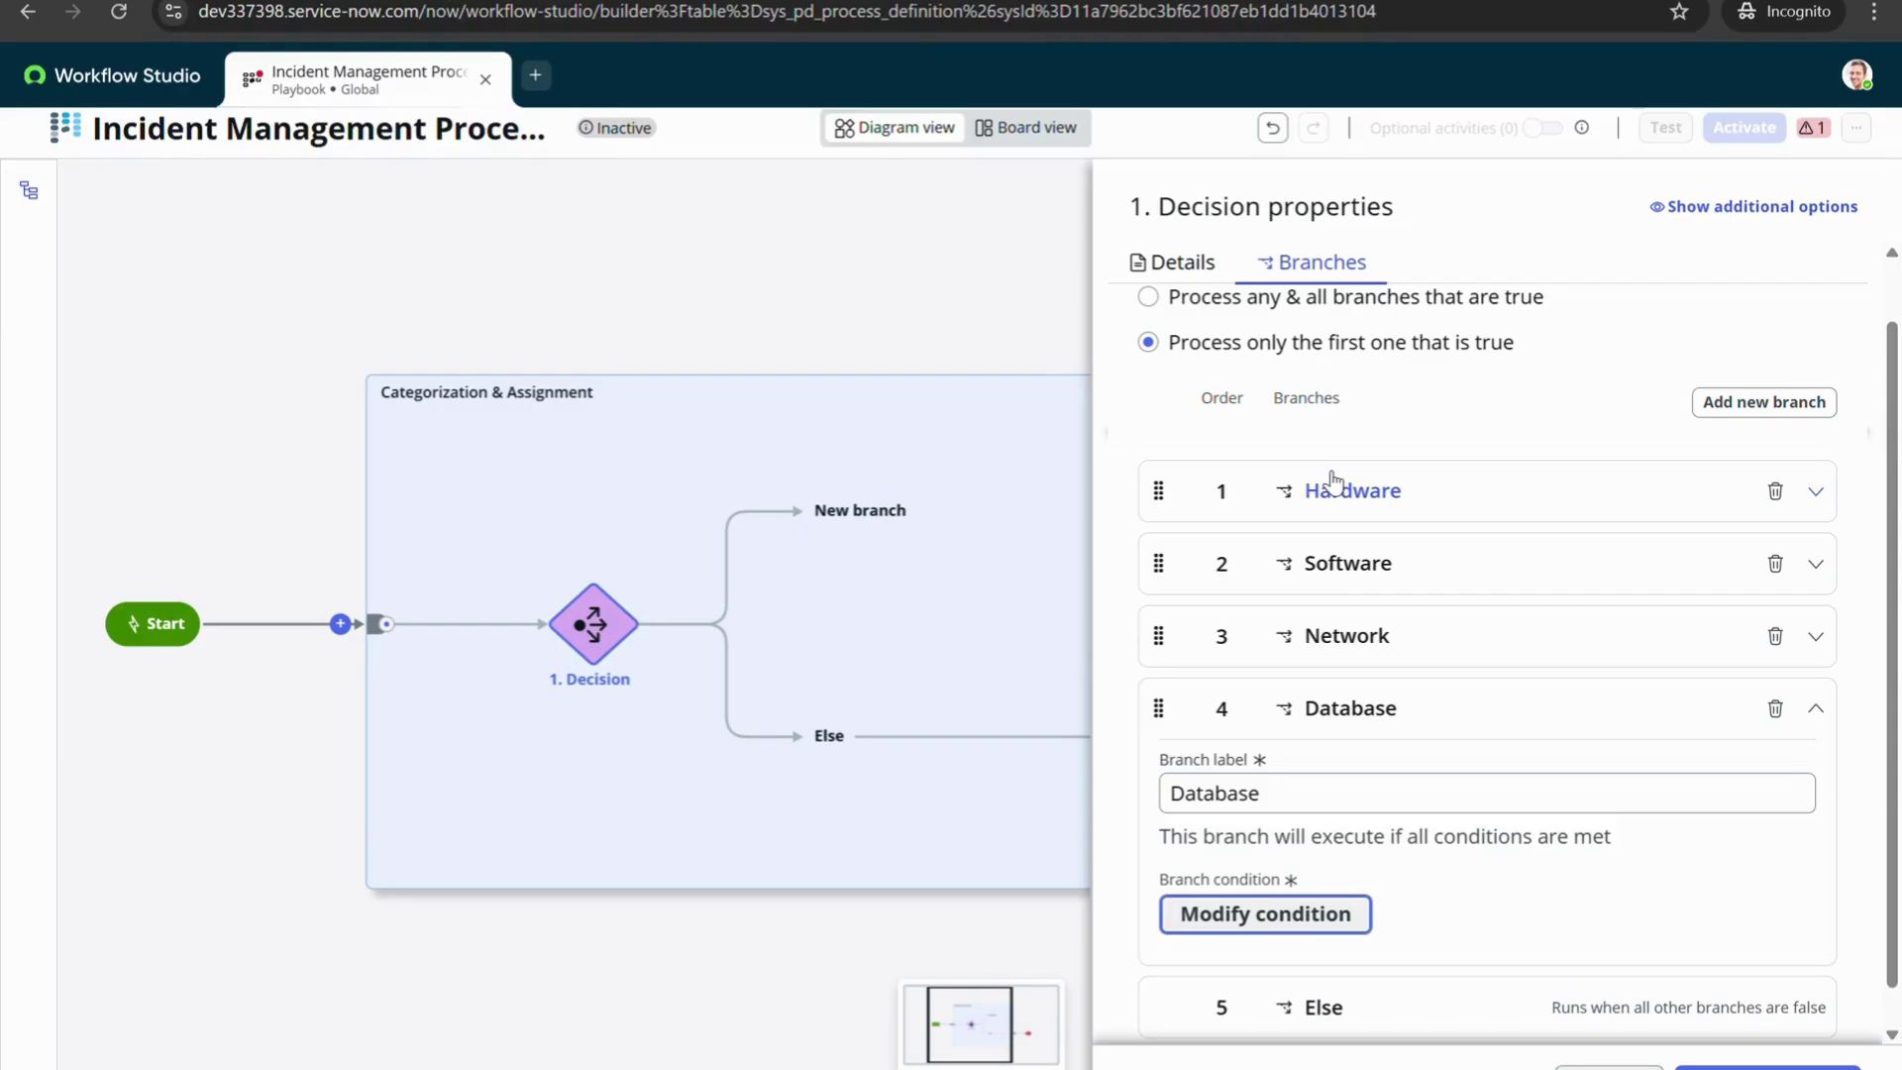
scroll(1332, 481, "down", 1)
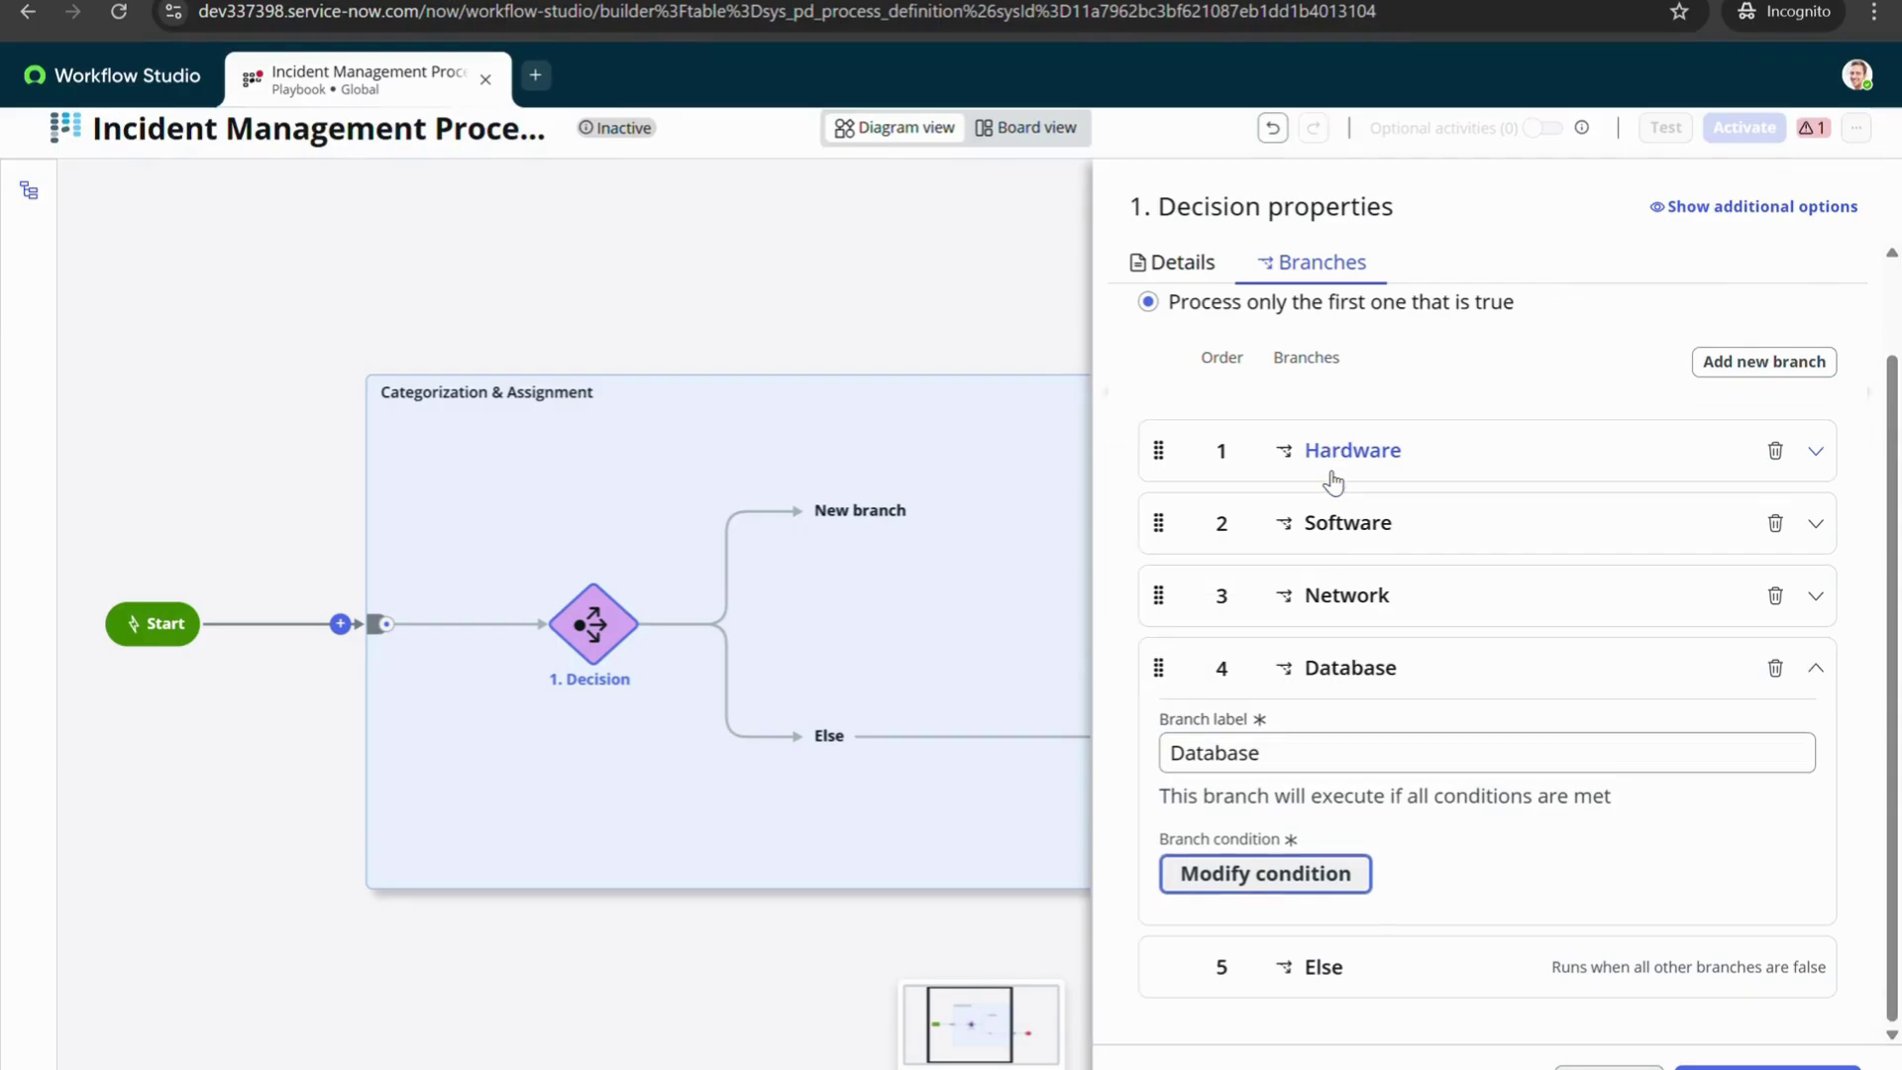
scroll(1437, 547, "up", 1)
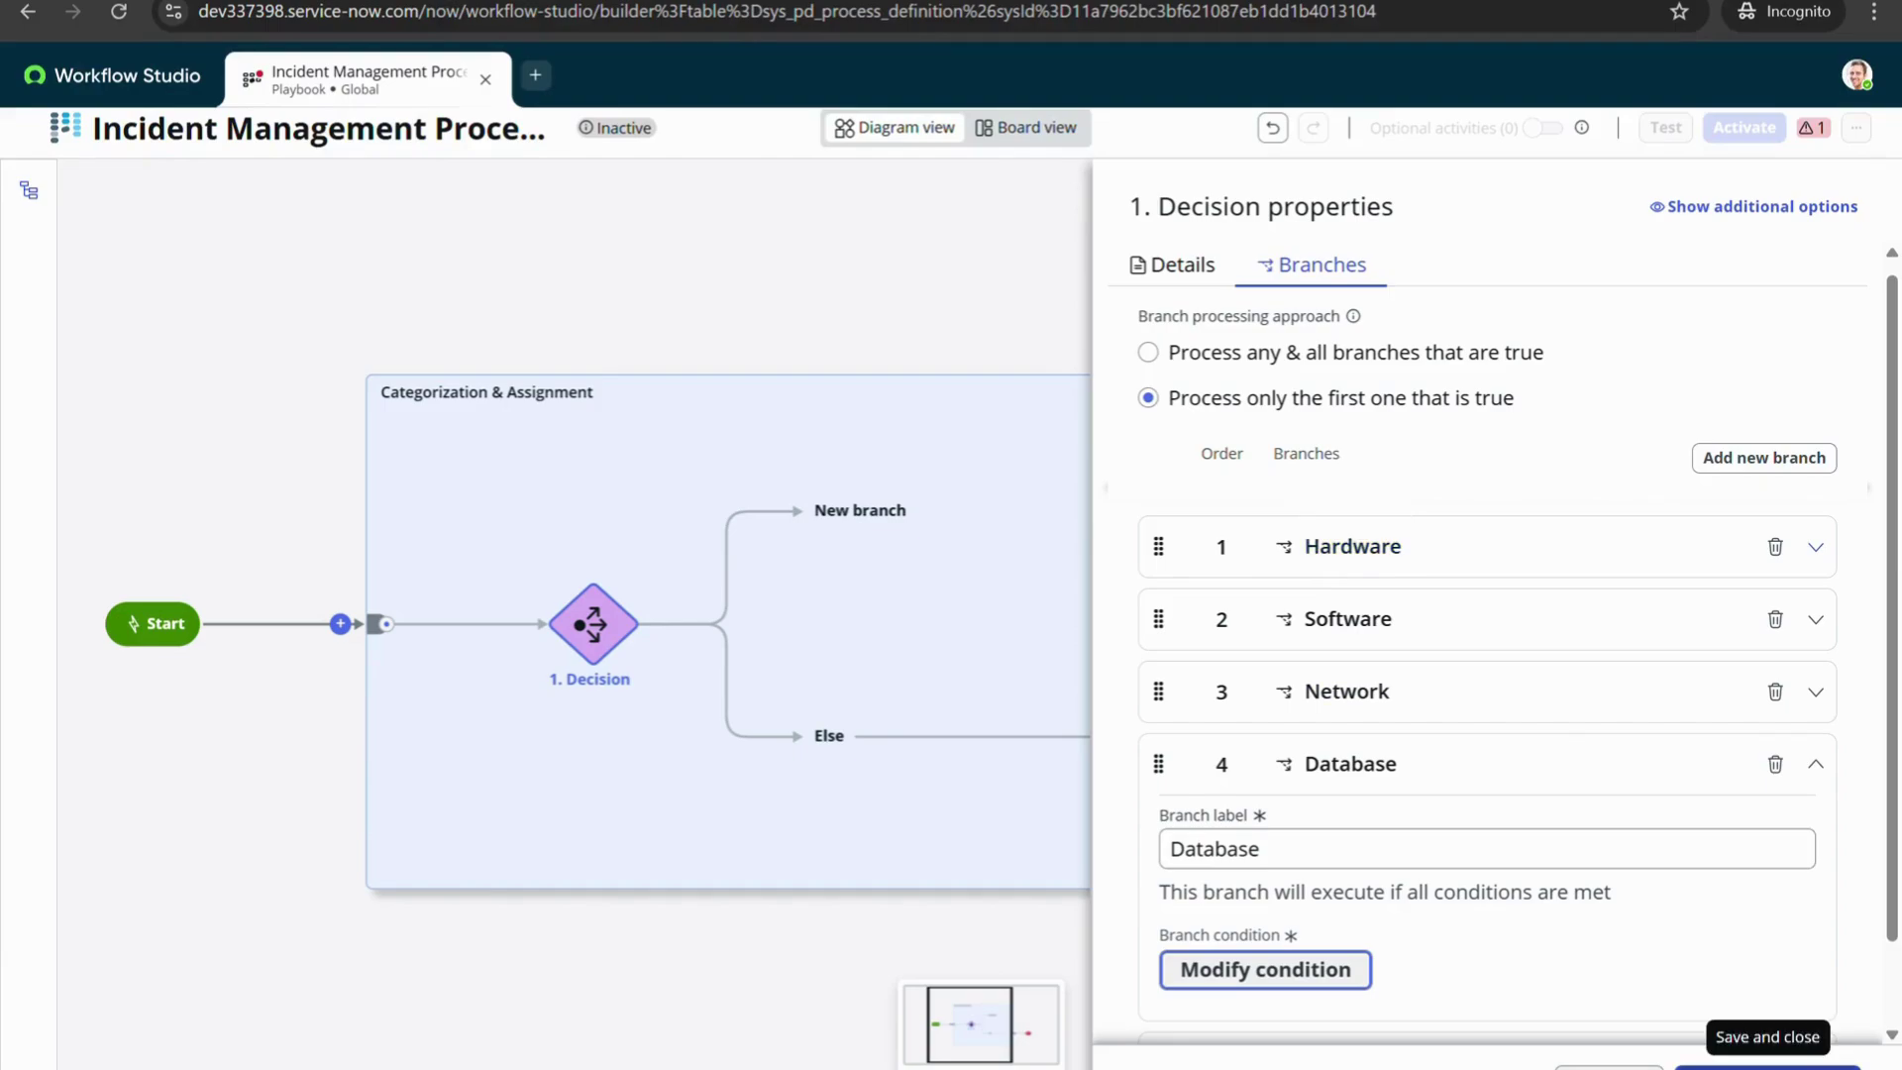
left_click(1767, 1064)
Examine how the decision's branches are laid out in the Categorization & Assignment stage of the diagram
scroll(936, 607, "down", 1)
scroll(911, 554, "down", 3)
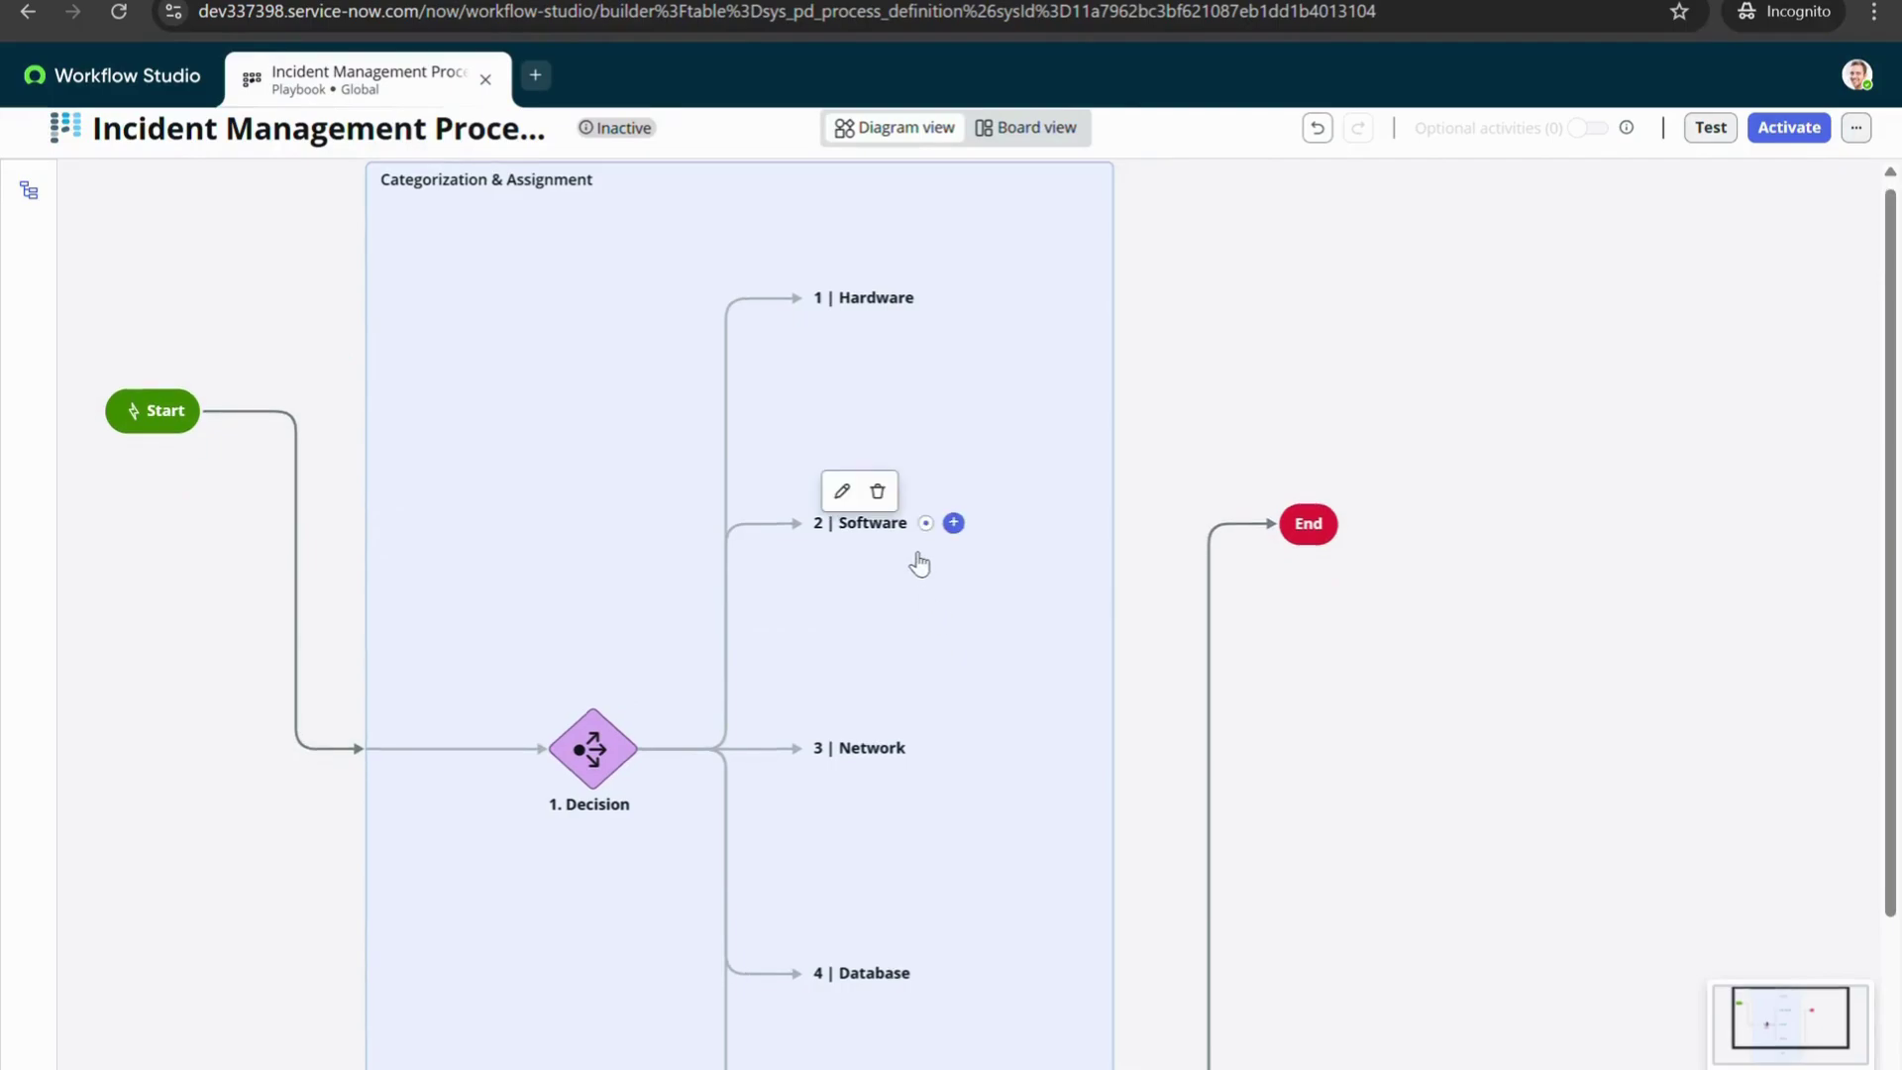
scroll(909, 553, "up", 2)
scroll(909, 545, "up", 1)
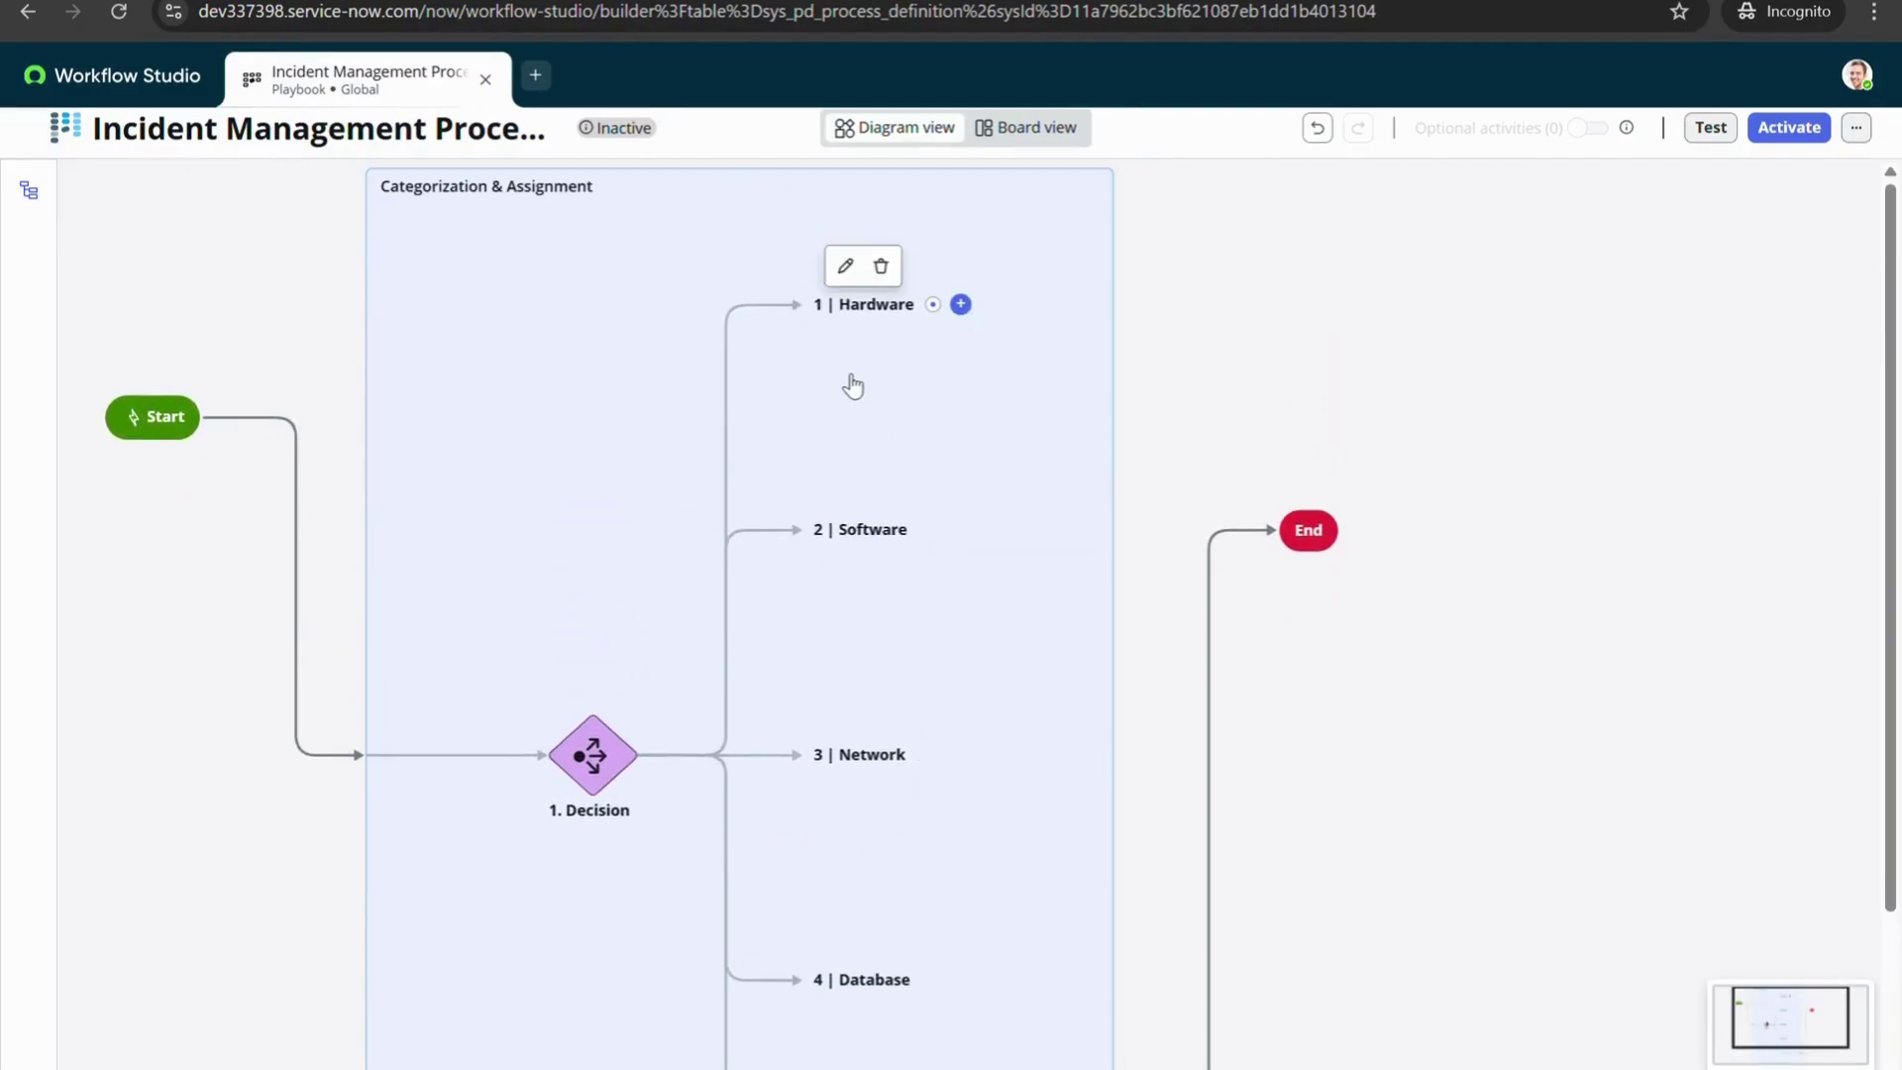
scroll(679, 728, "down", 2)
scroll(786, 434, "up", 2)
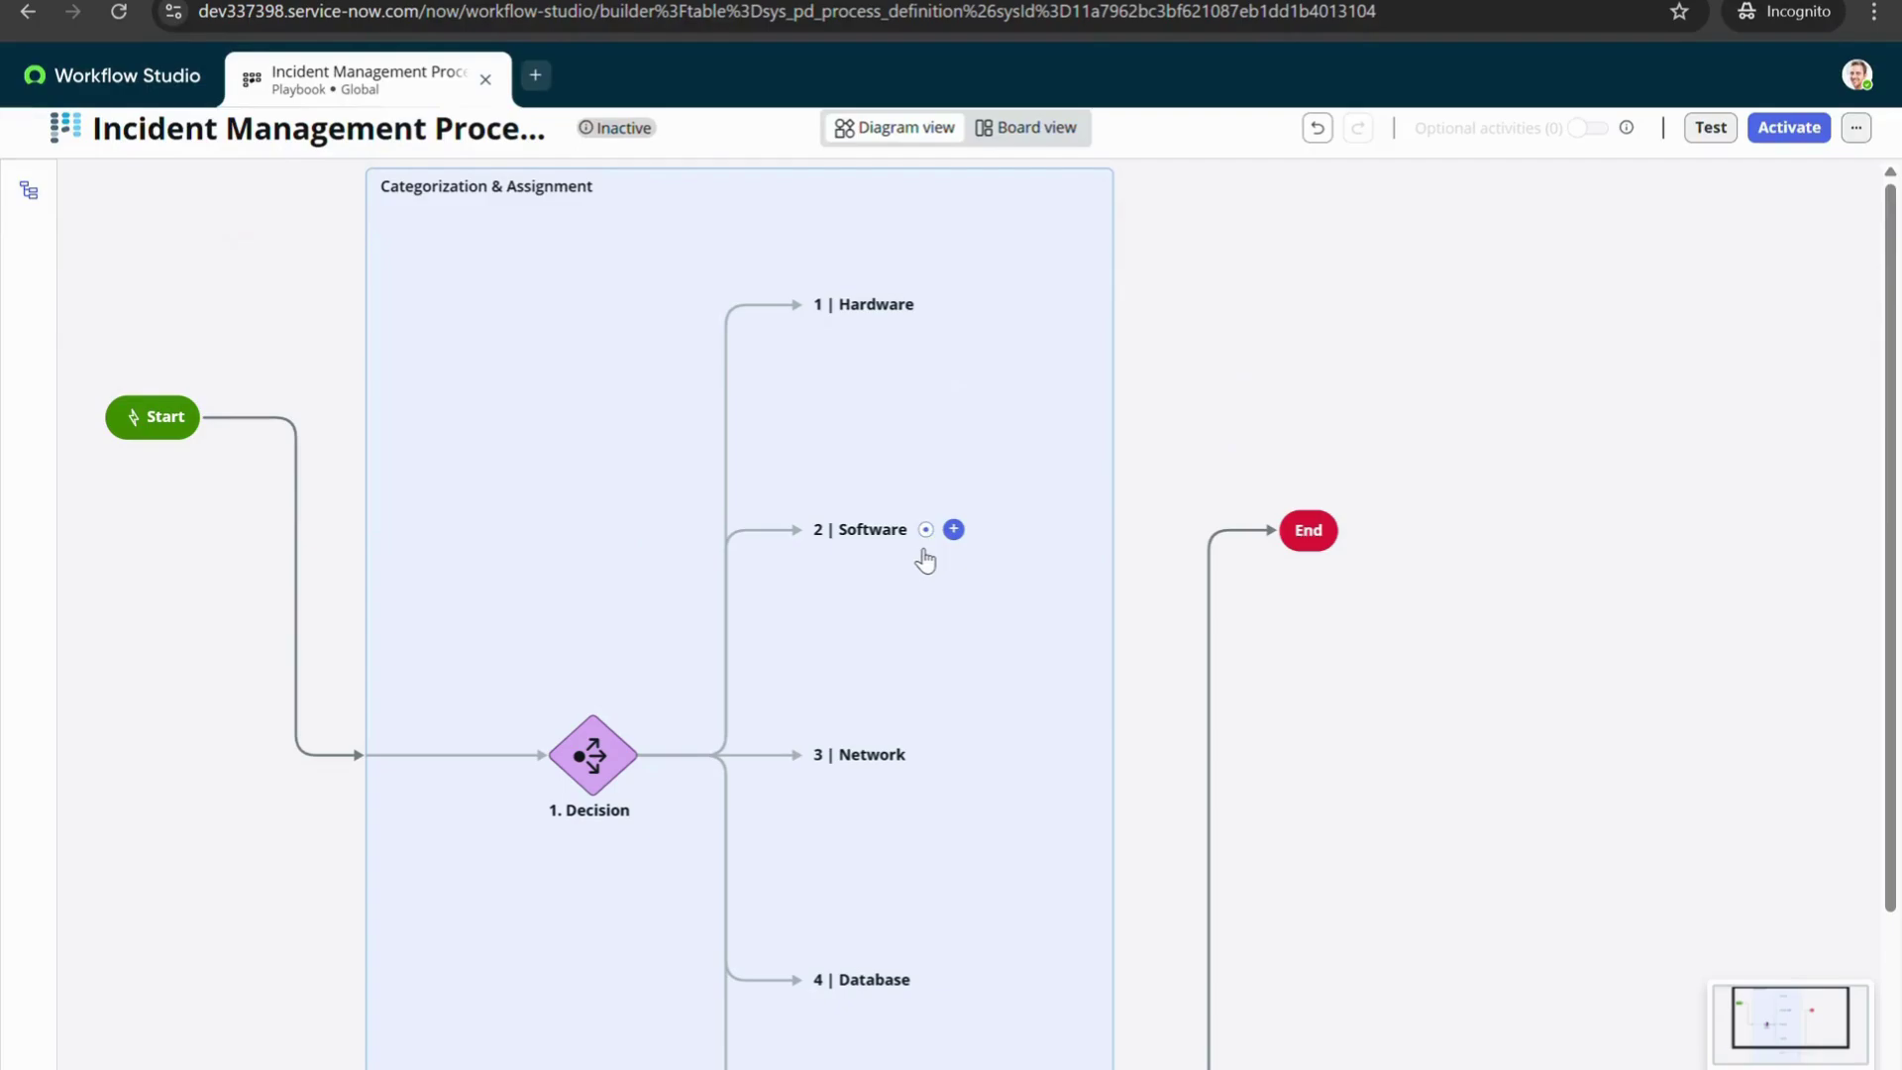
scroll(955, 688, "down", 1)
scroll(912, 352, "up", 1)
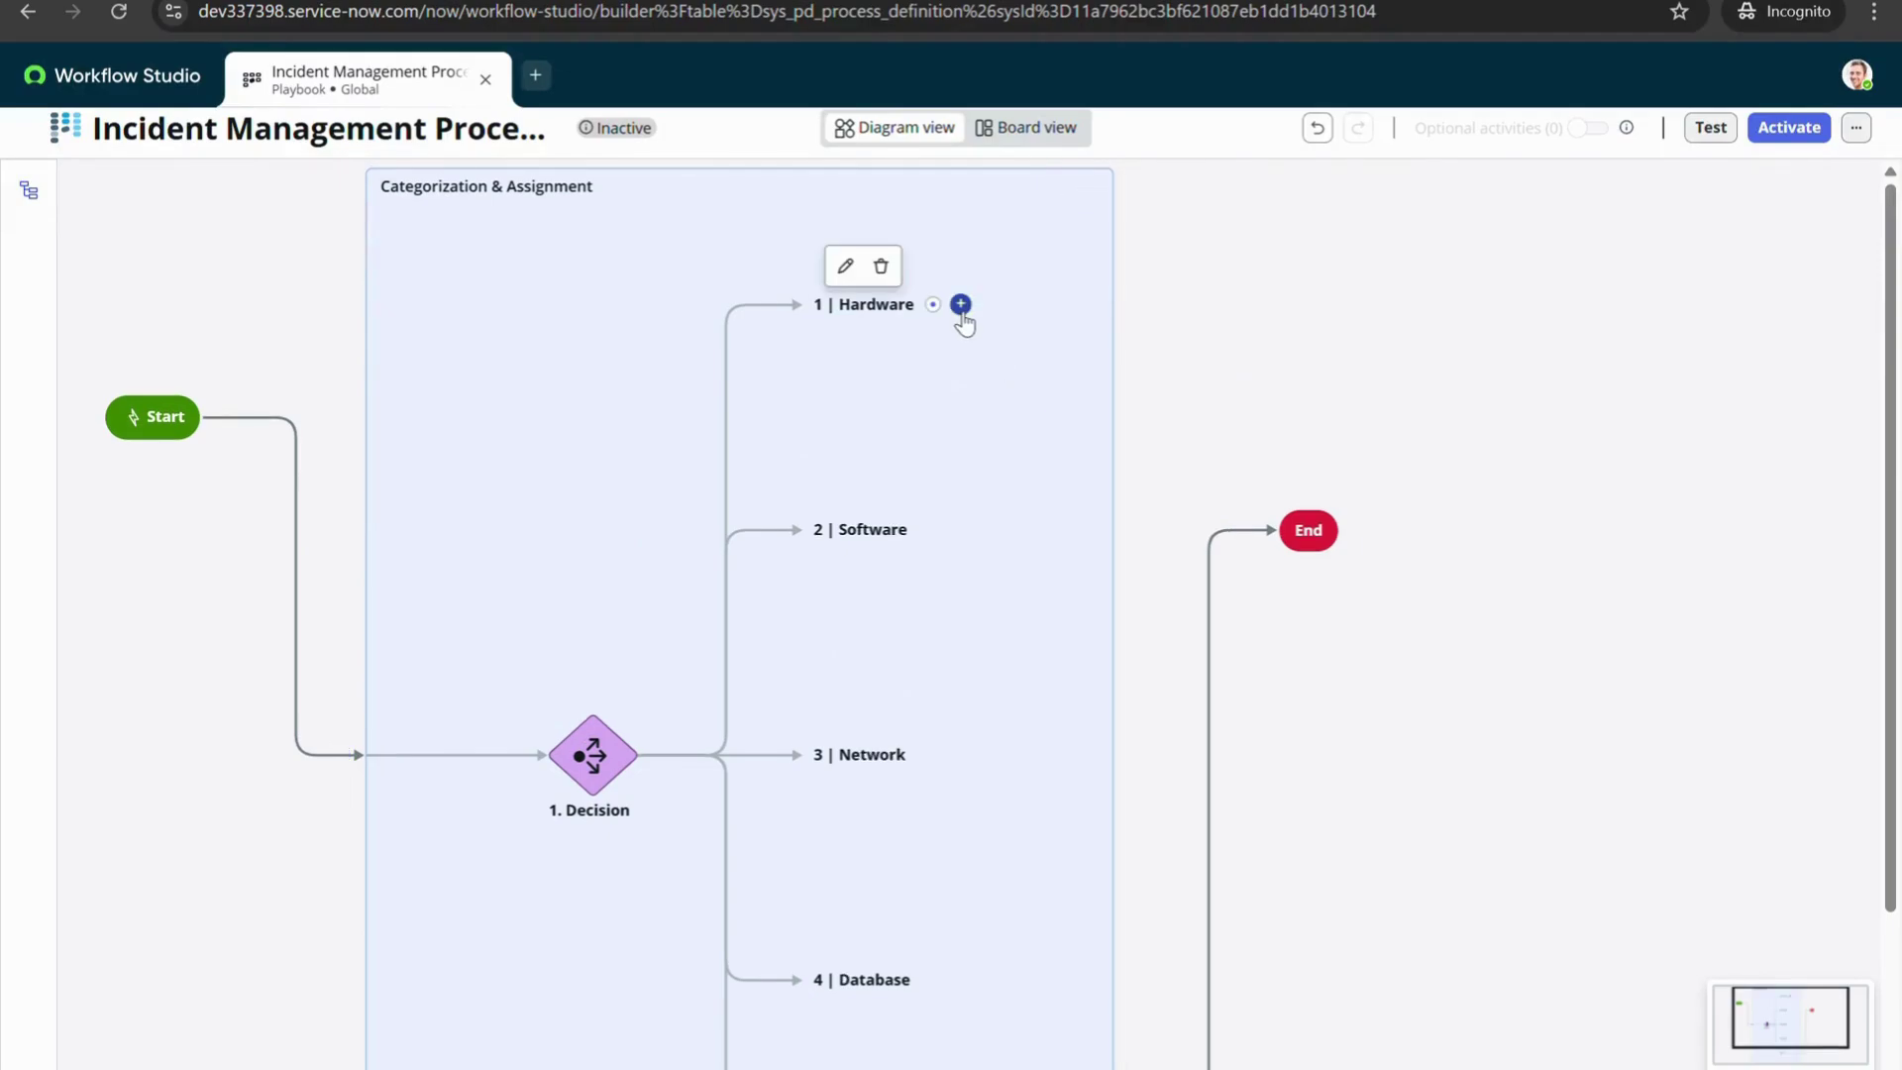
Search for "update record" and add an Automated Update Record activity to the Hardware branch
left_click(961, 305)
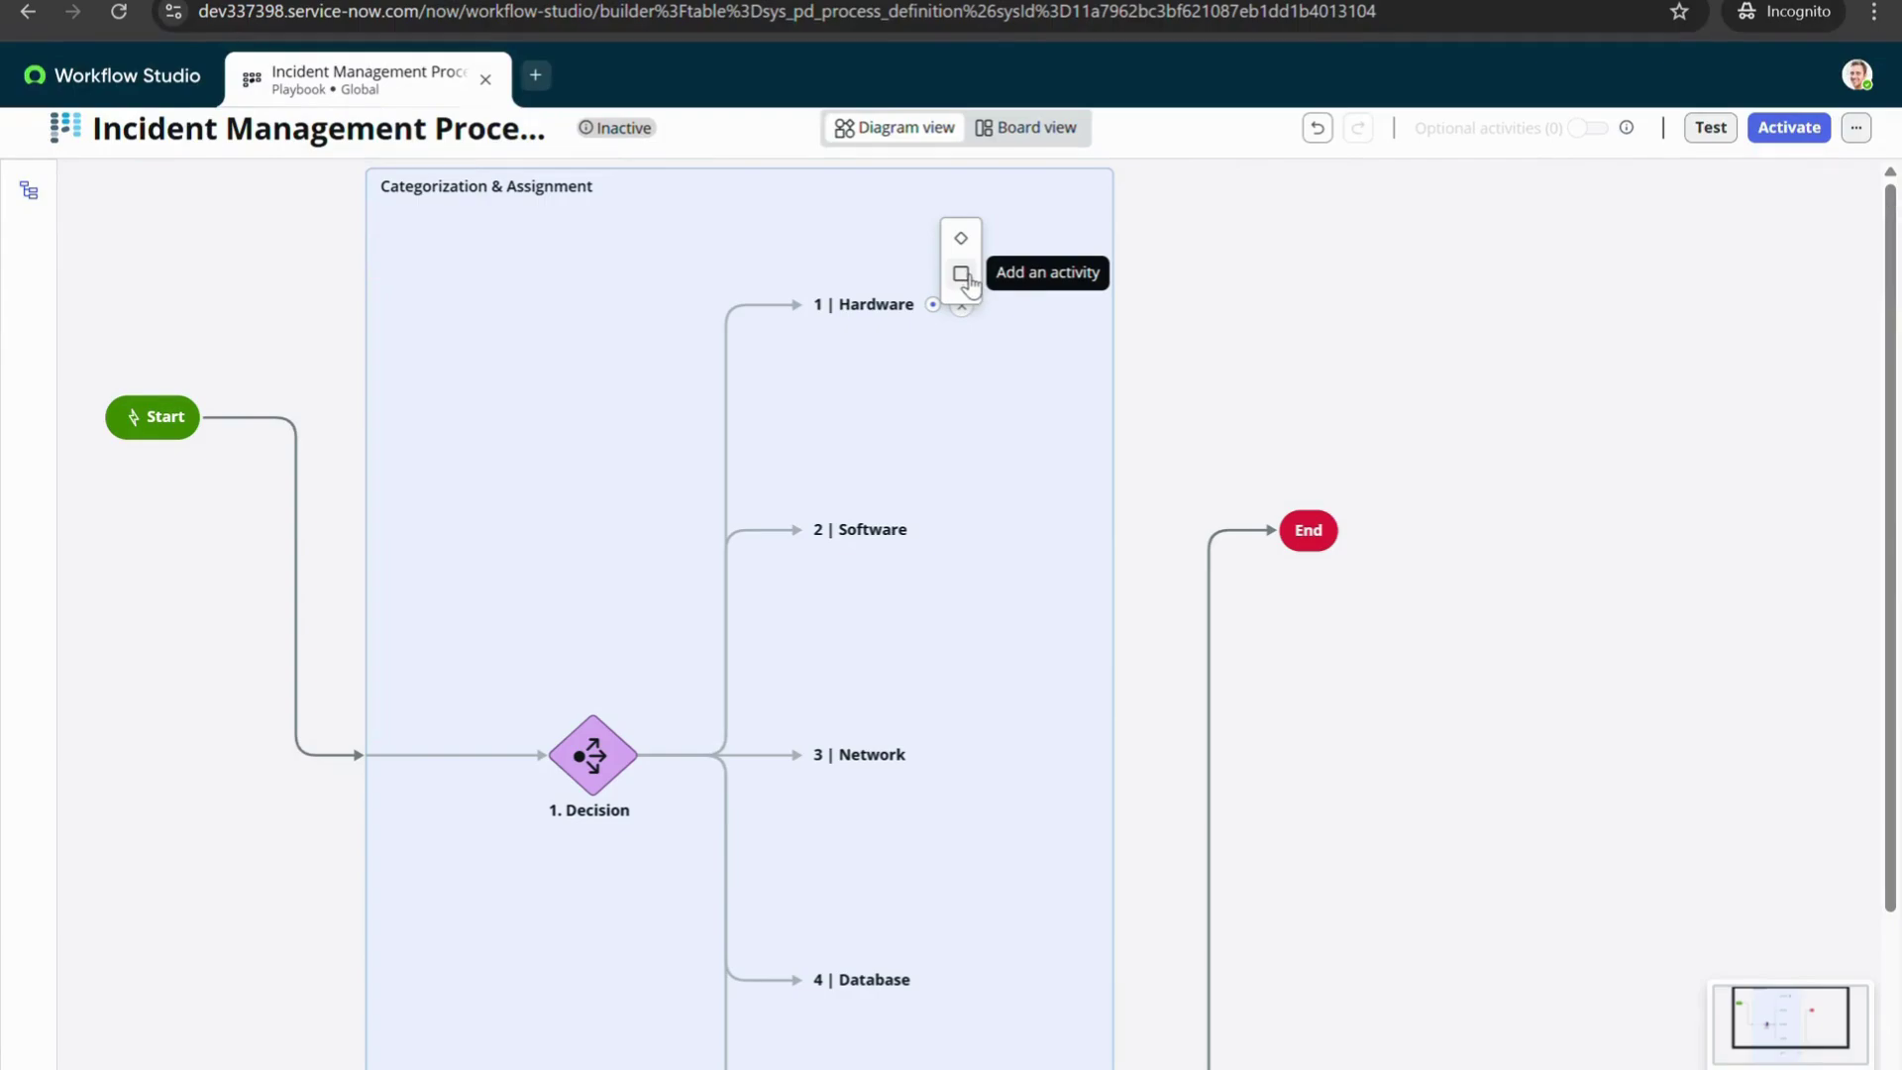
left_click(962, 276)
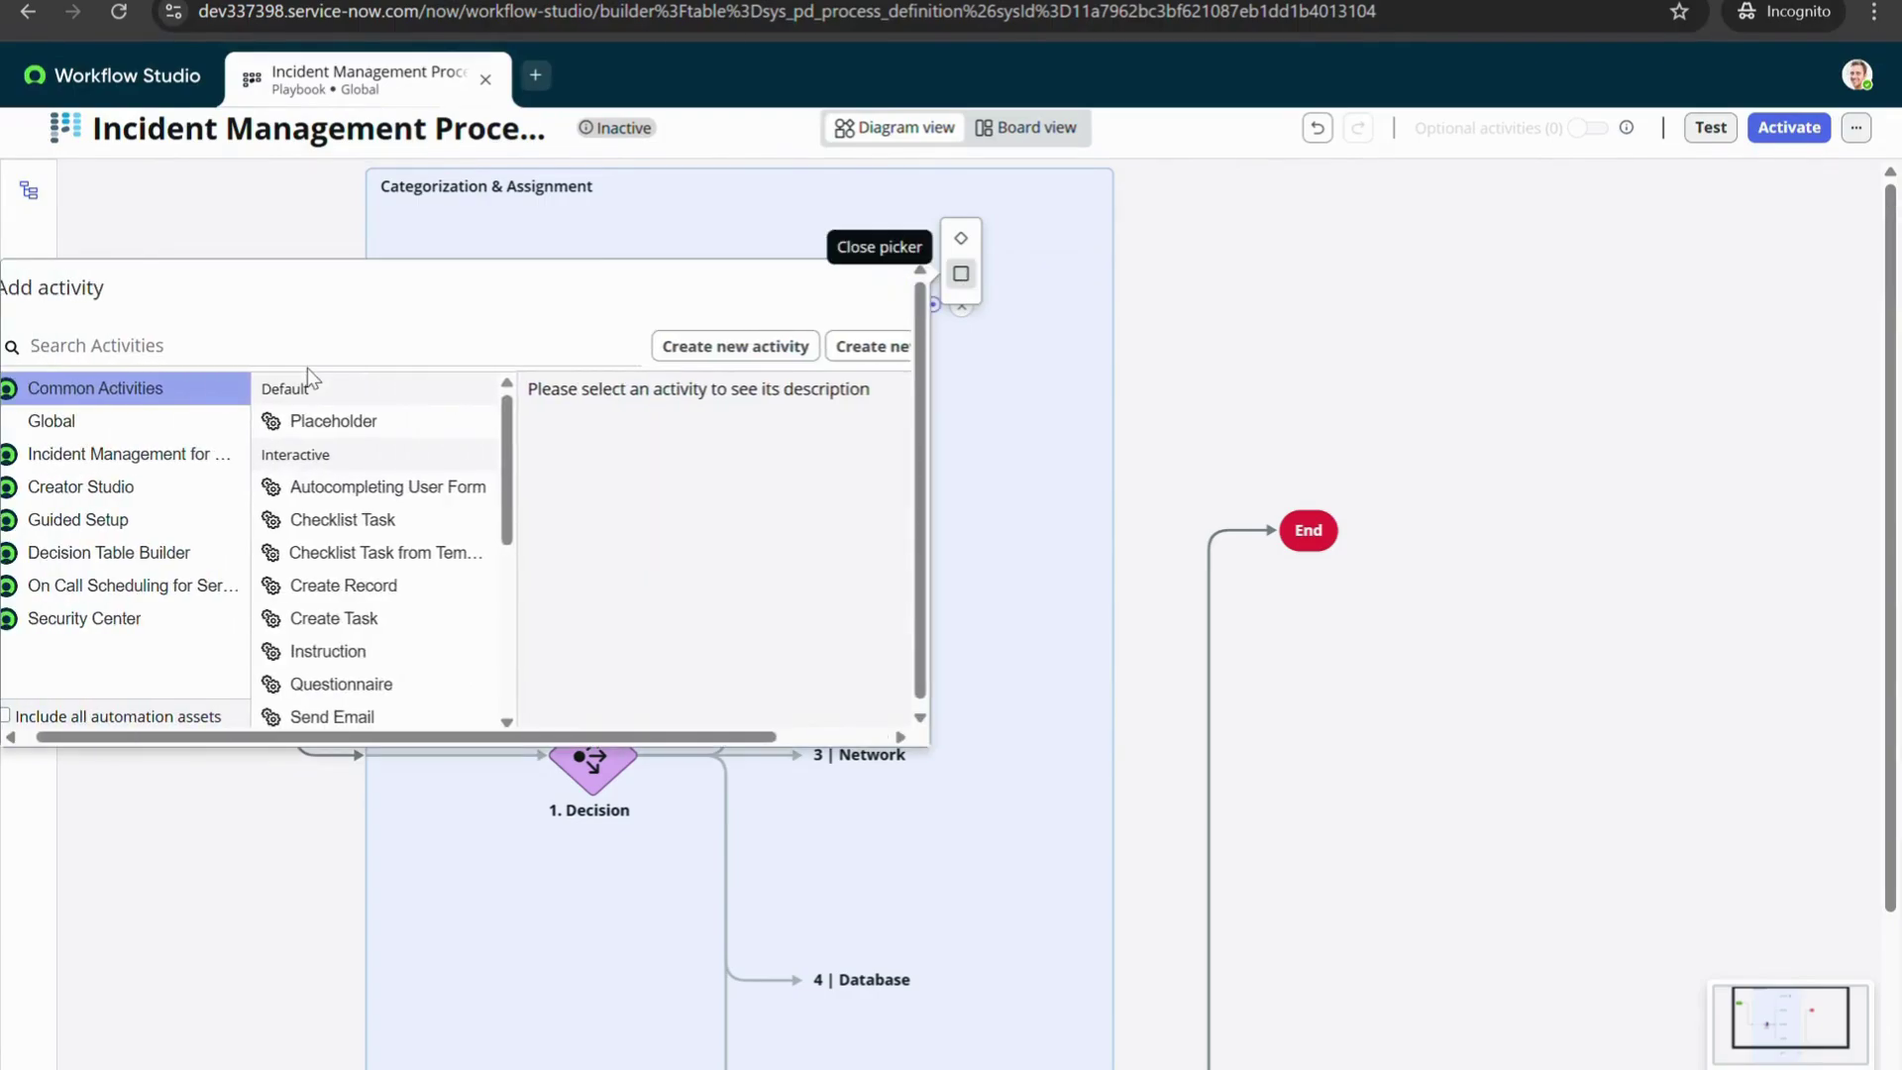
type("update re")
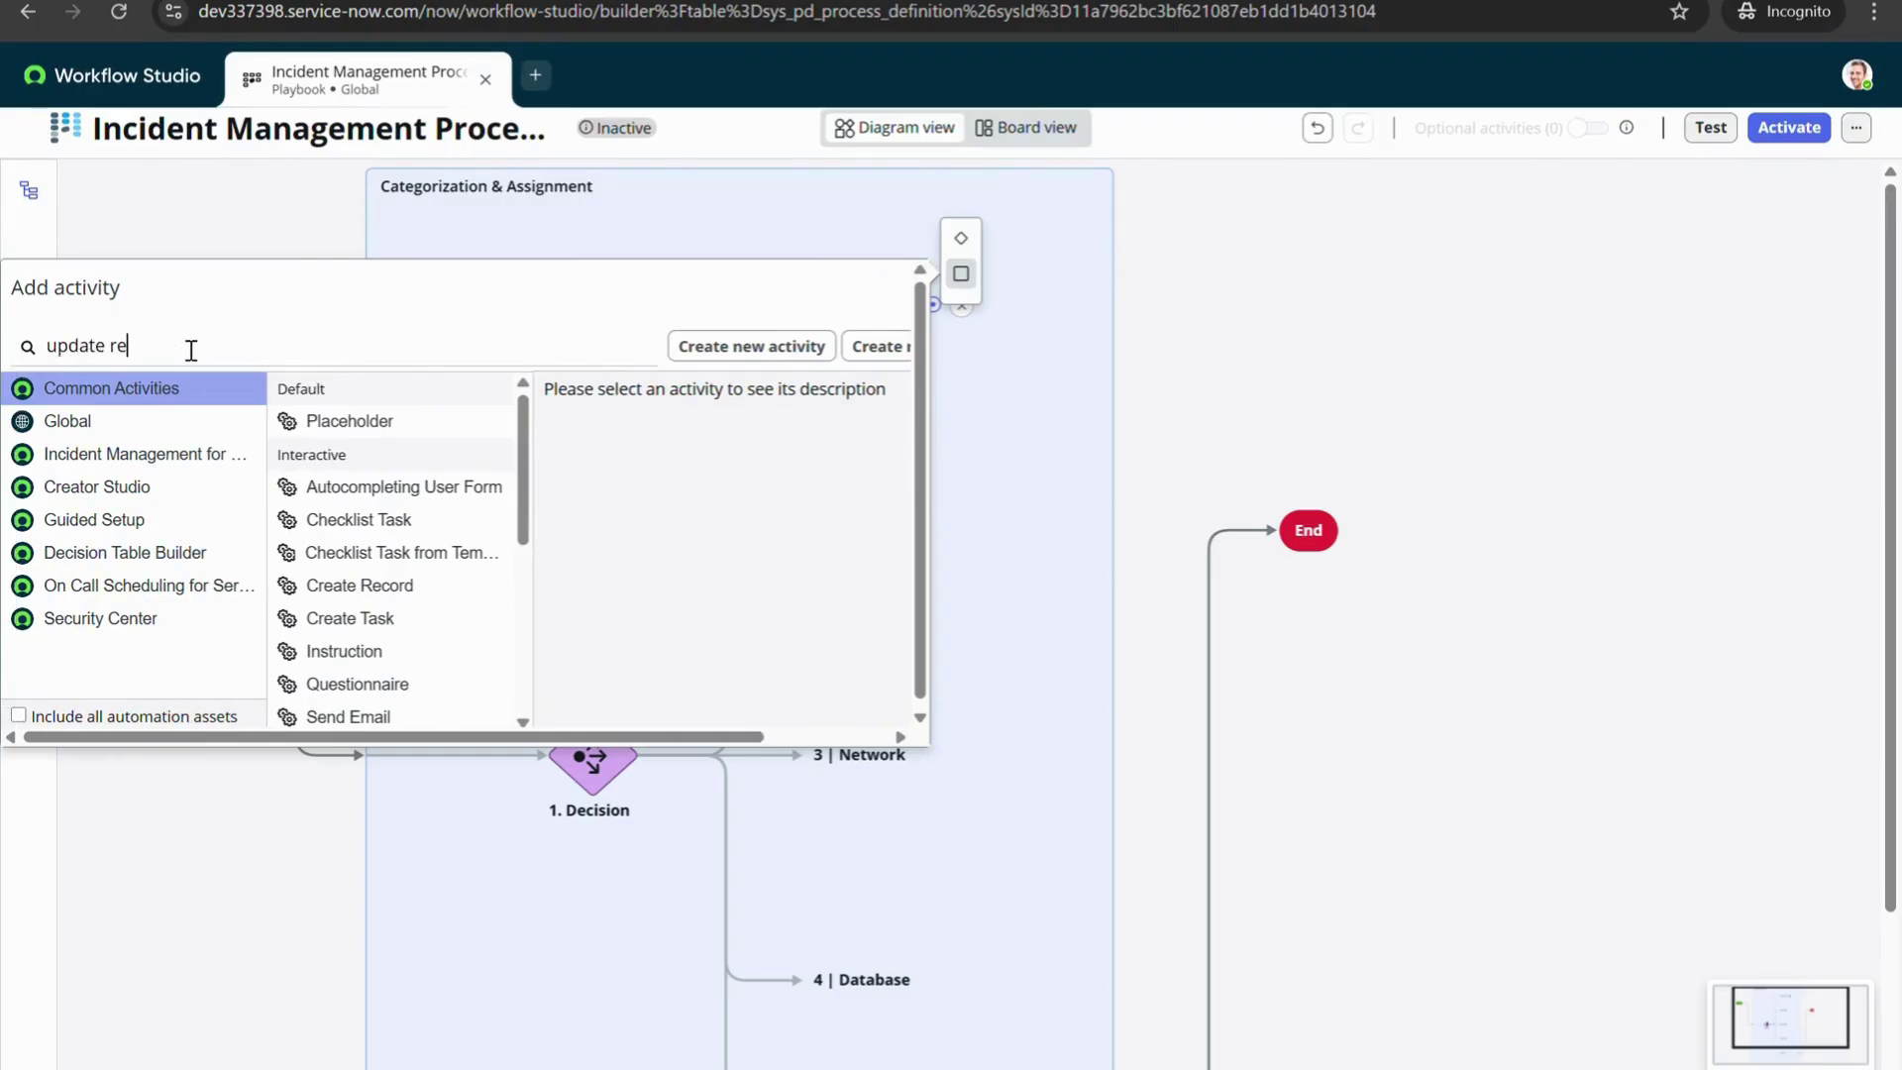
type("cord")
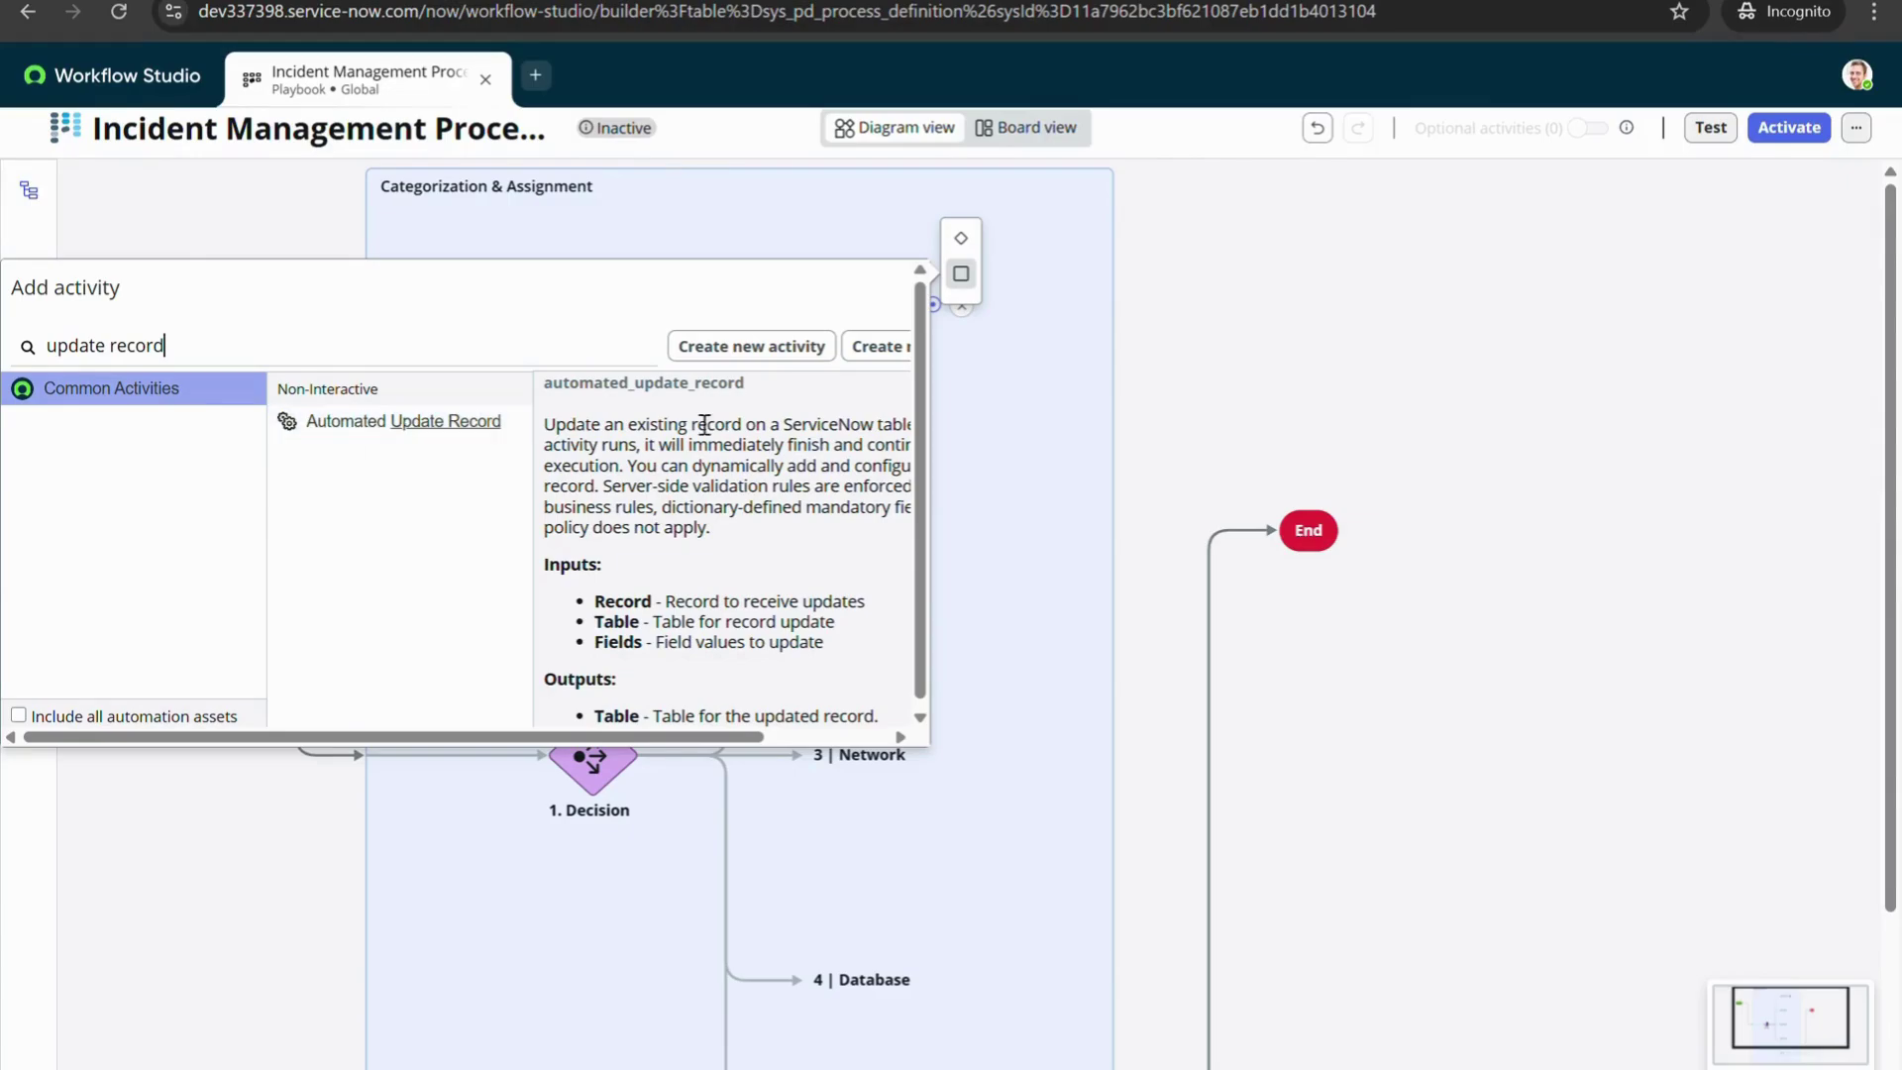
left_click(426, 437)
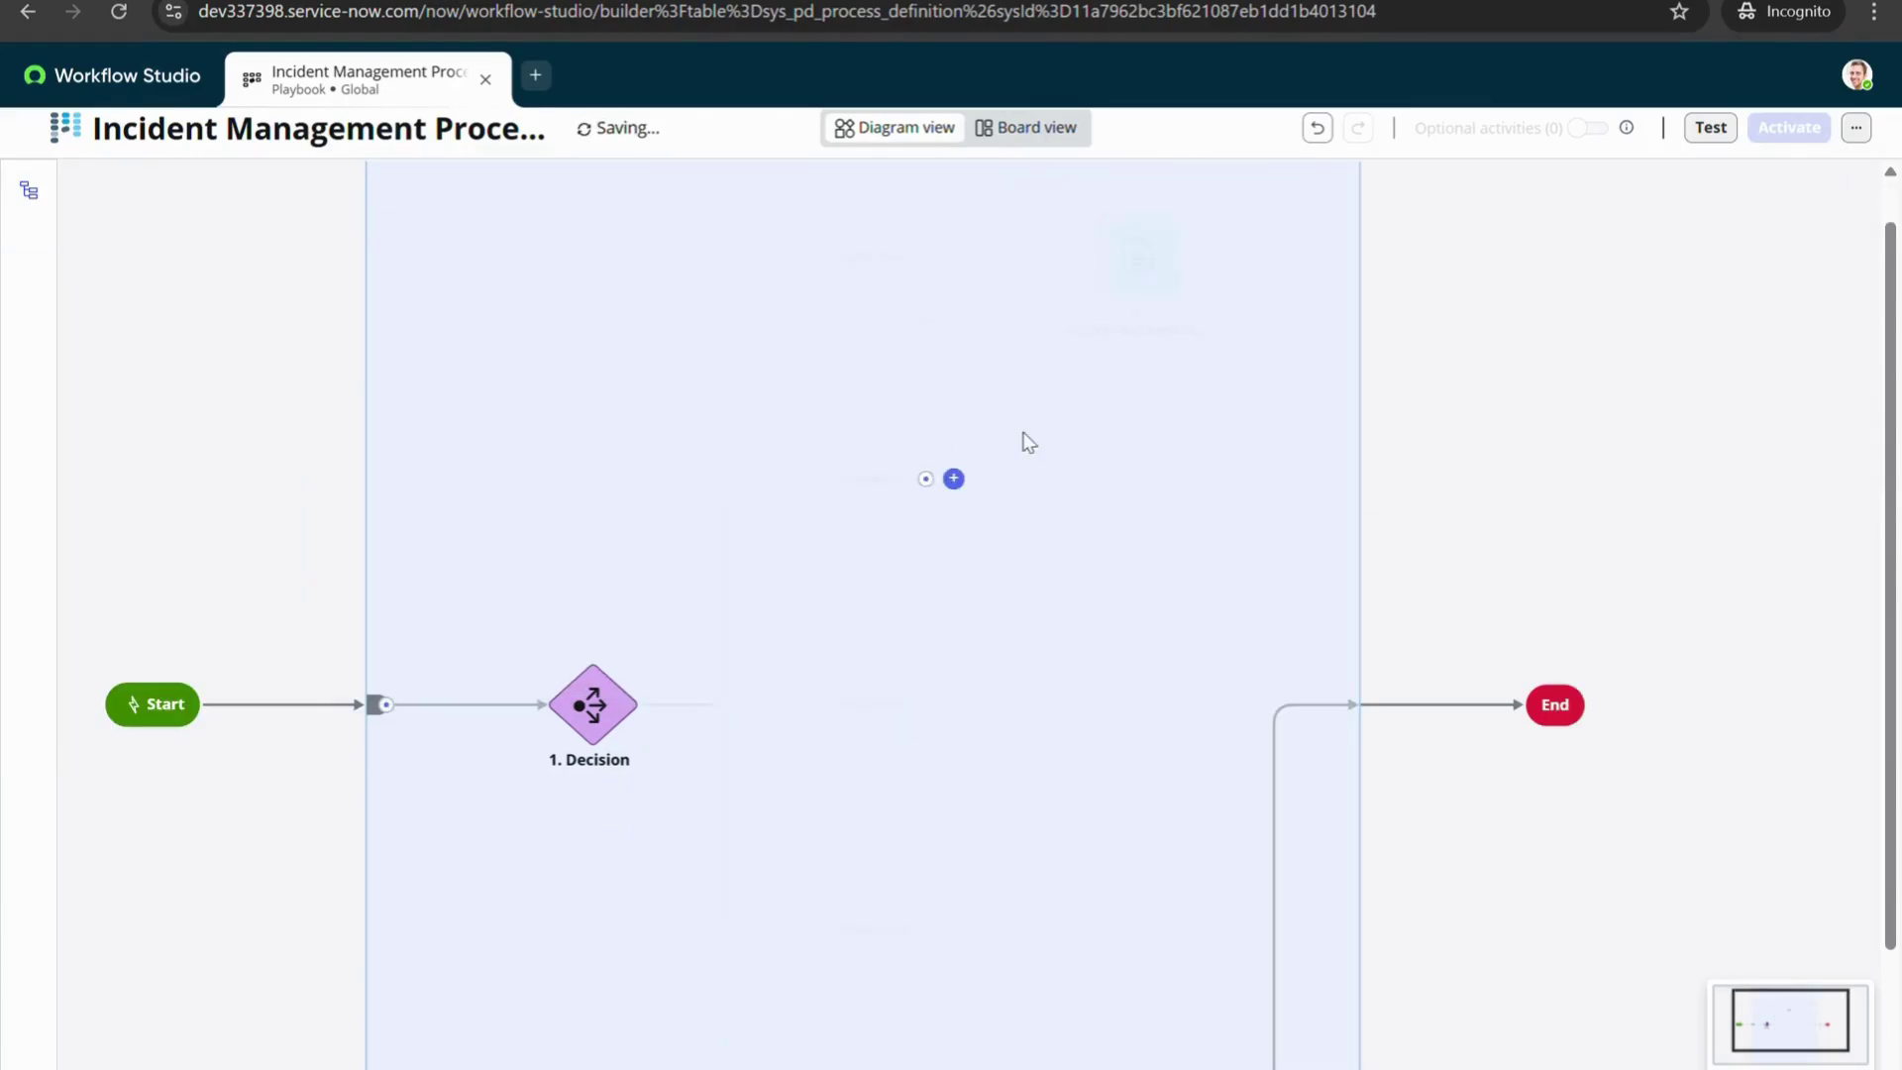
Set the Automated Update Record activity's Record input to Parent Record - Incident, then save and close its properties
left_click(1140, 259)
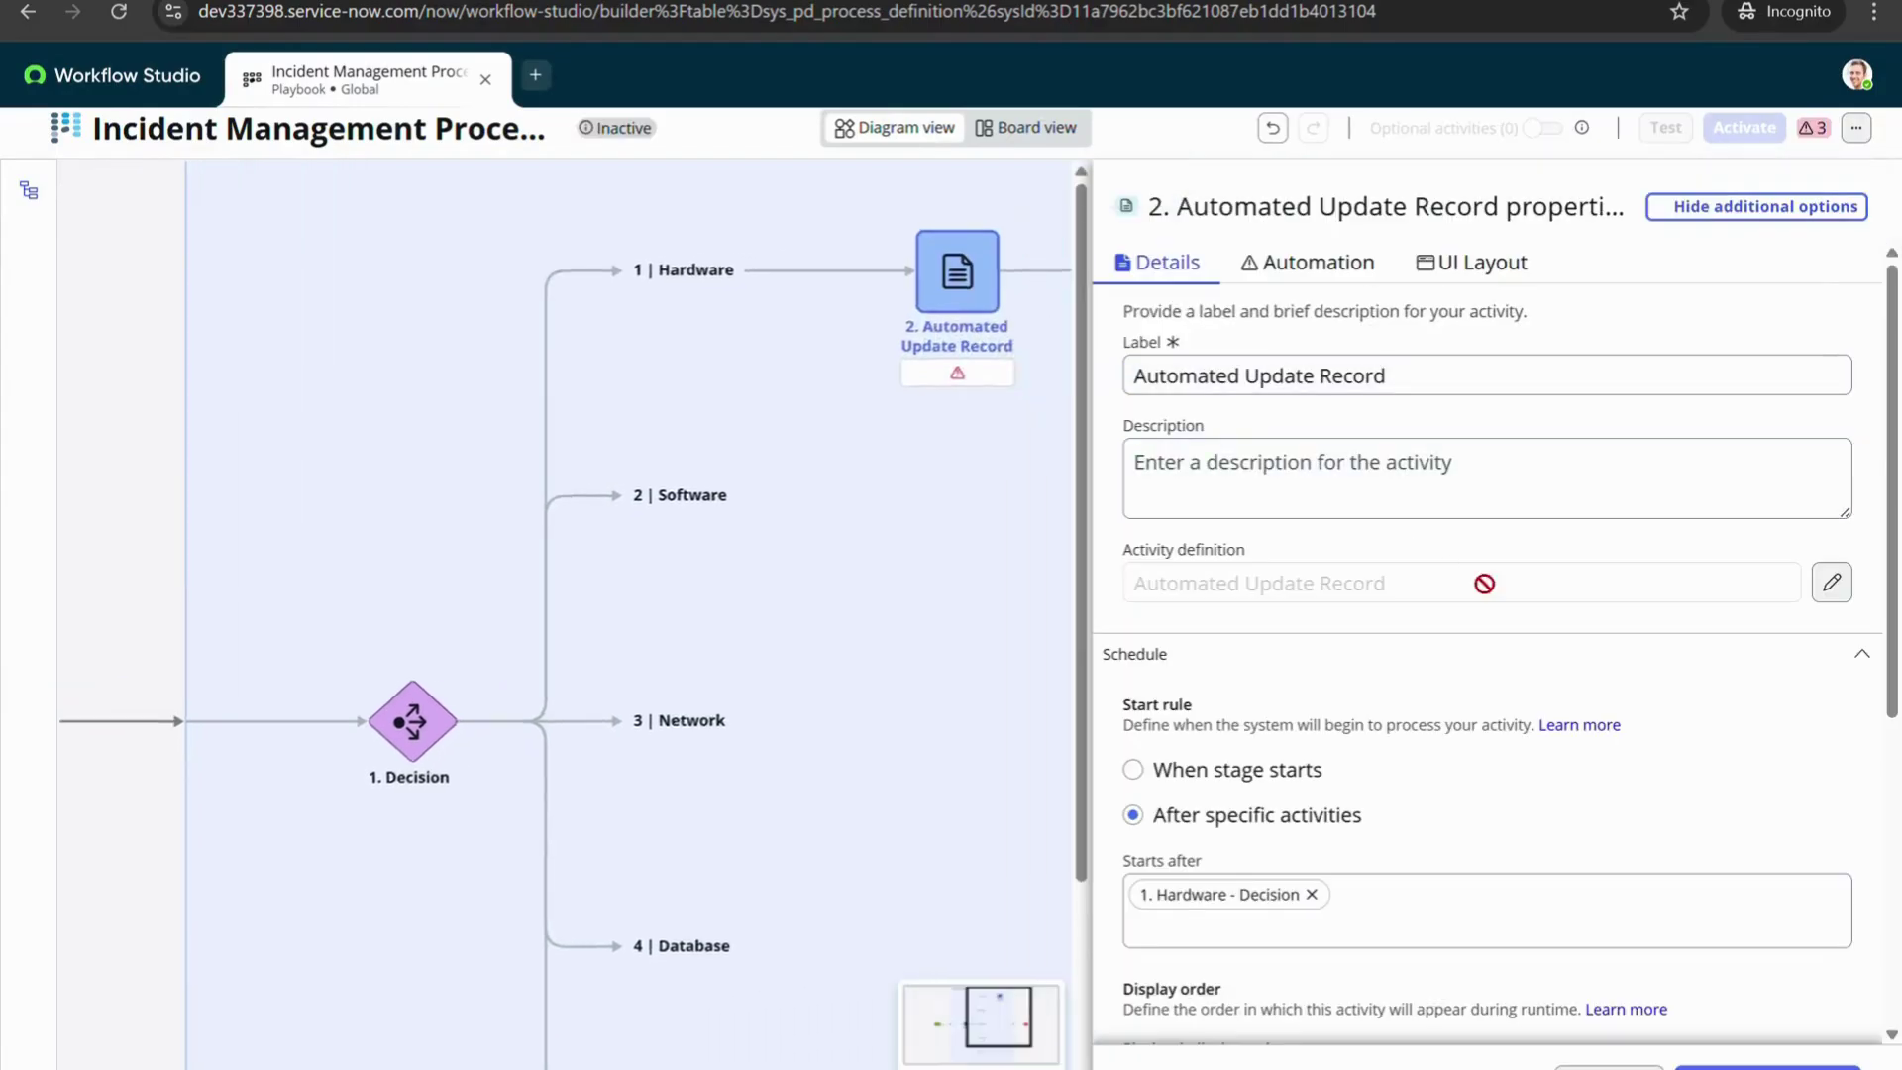
scroll(1506, 593, "down", 3)
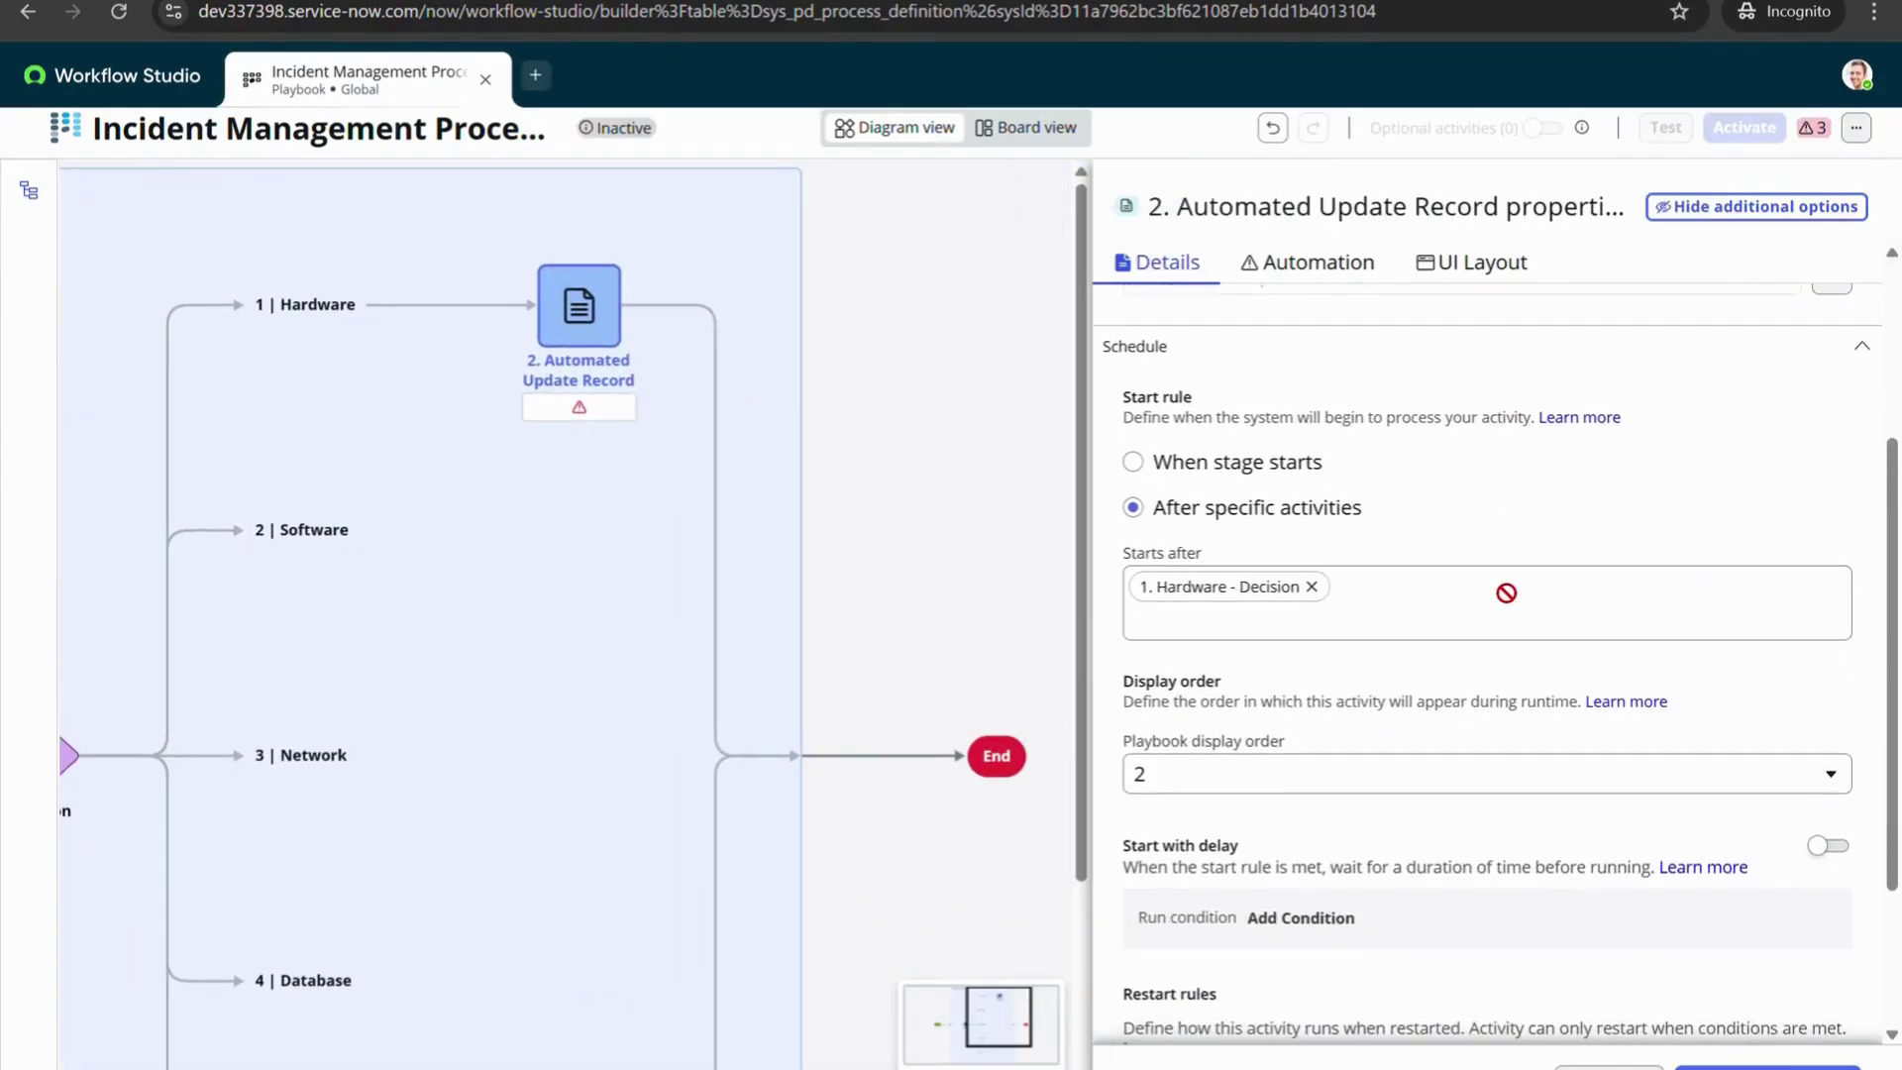
scroll(1503, 591, "up", 2)
scroll(1495, 589, "down", 4)
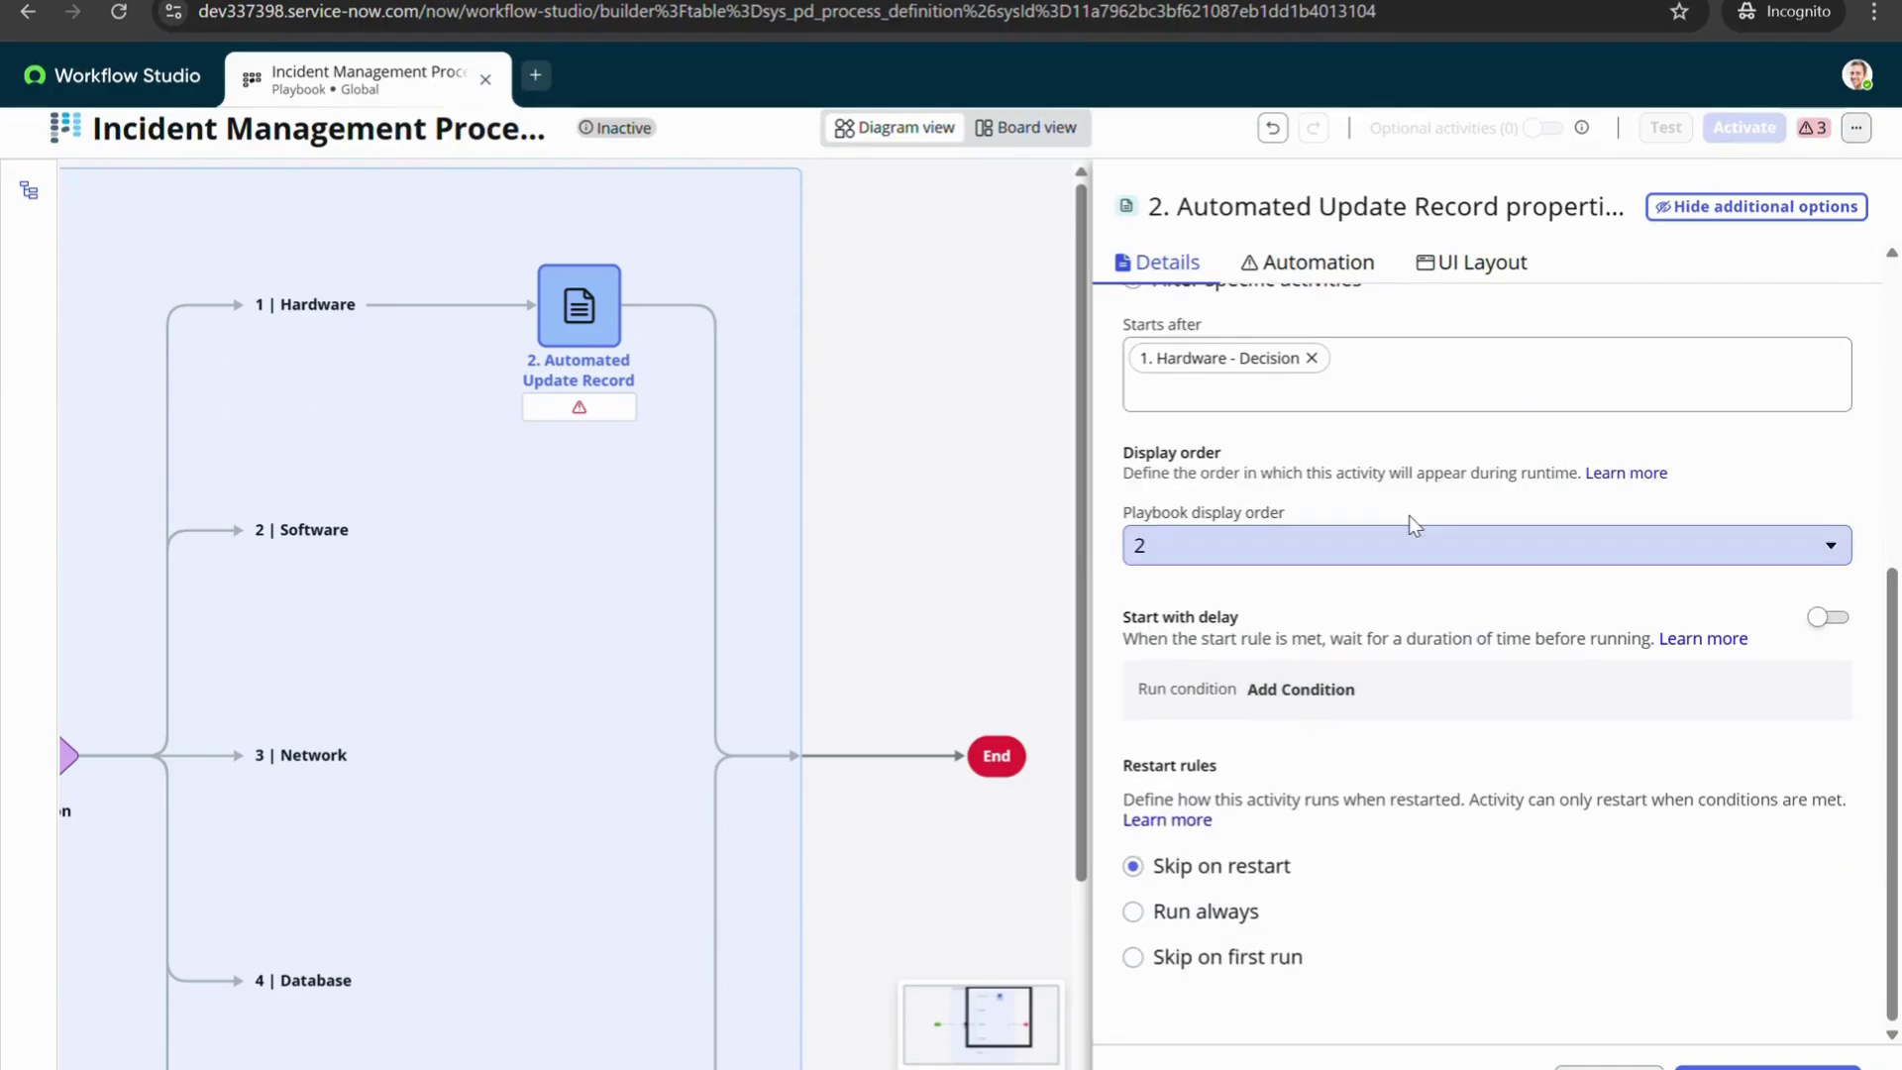
scroll(1409, 515, "up", 5)
scroll(1404, 495, "up", 1)
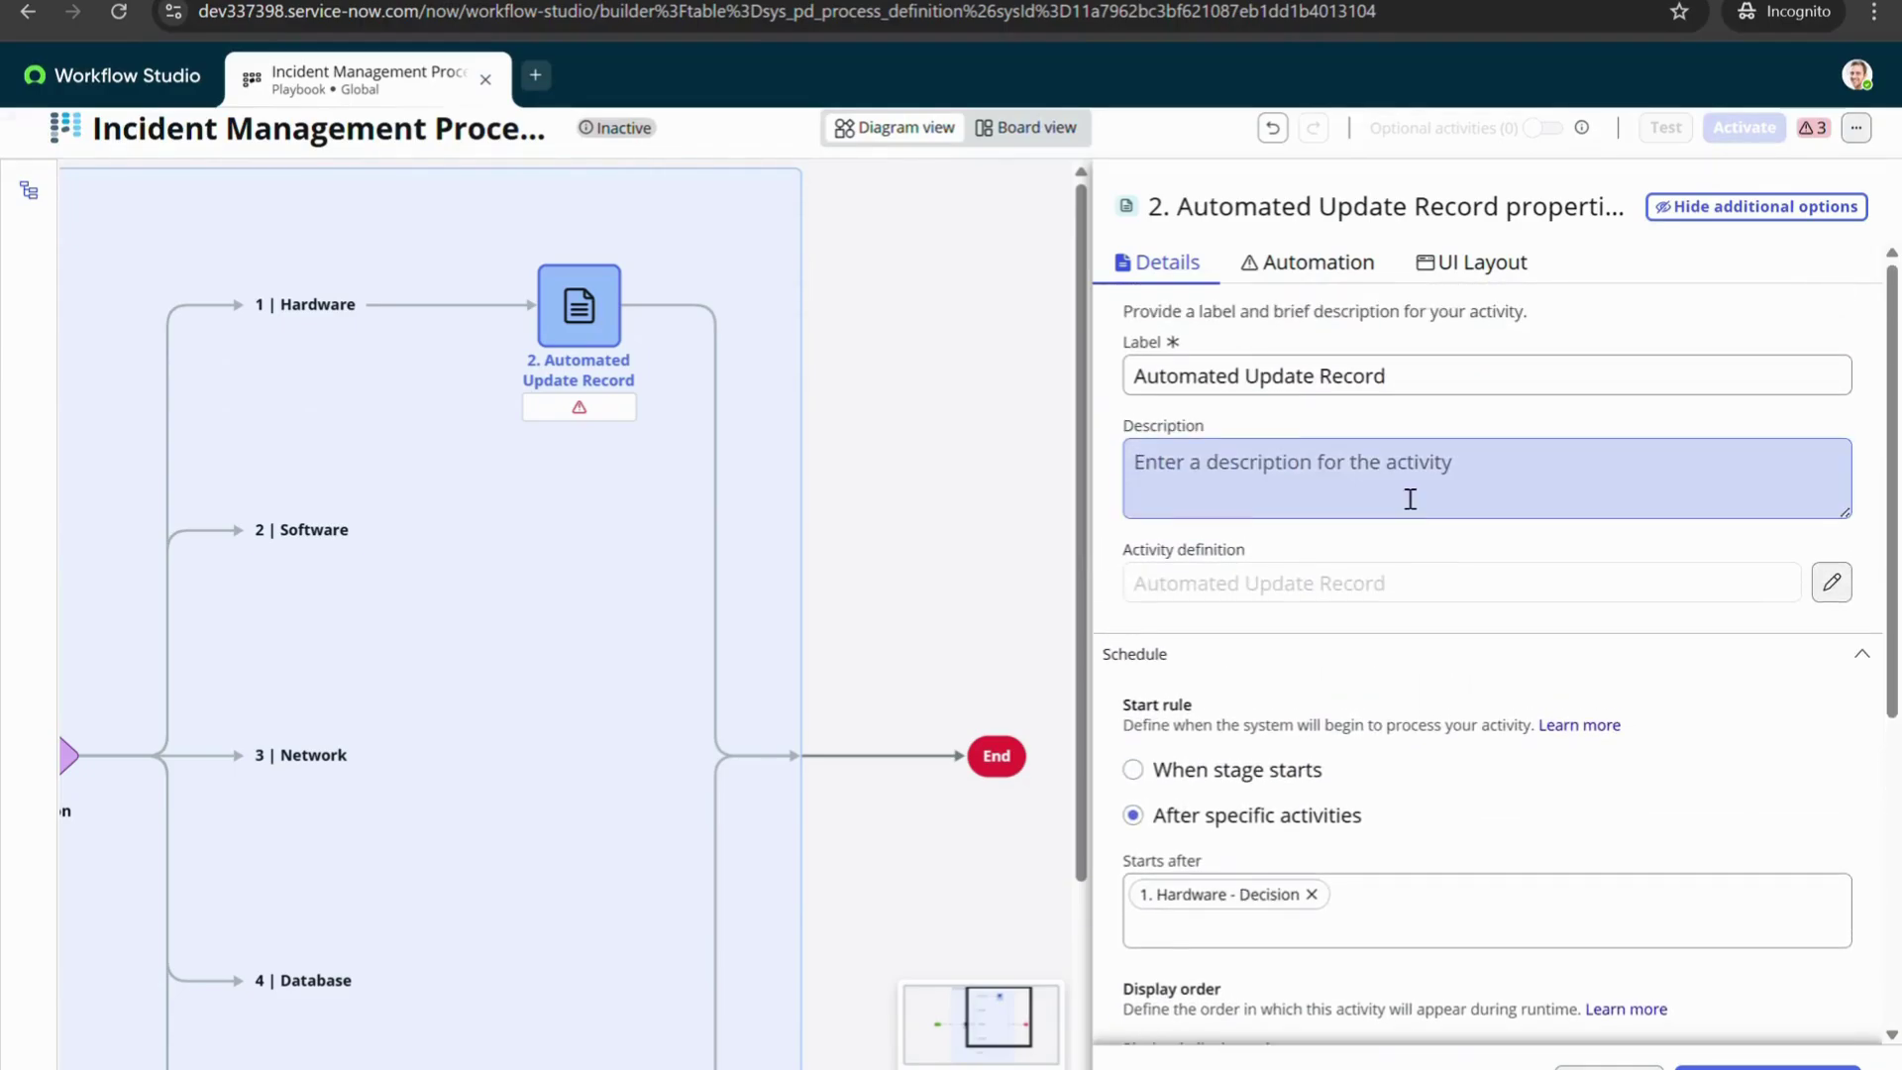
left_click(1310, 264)
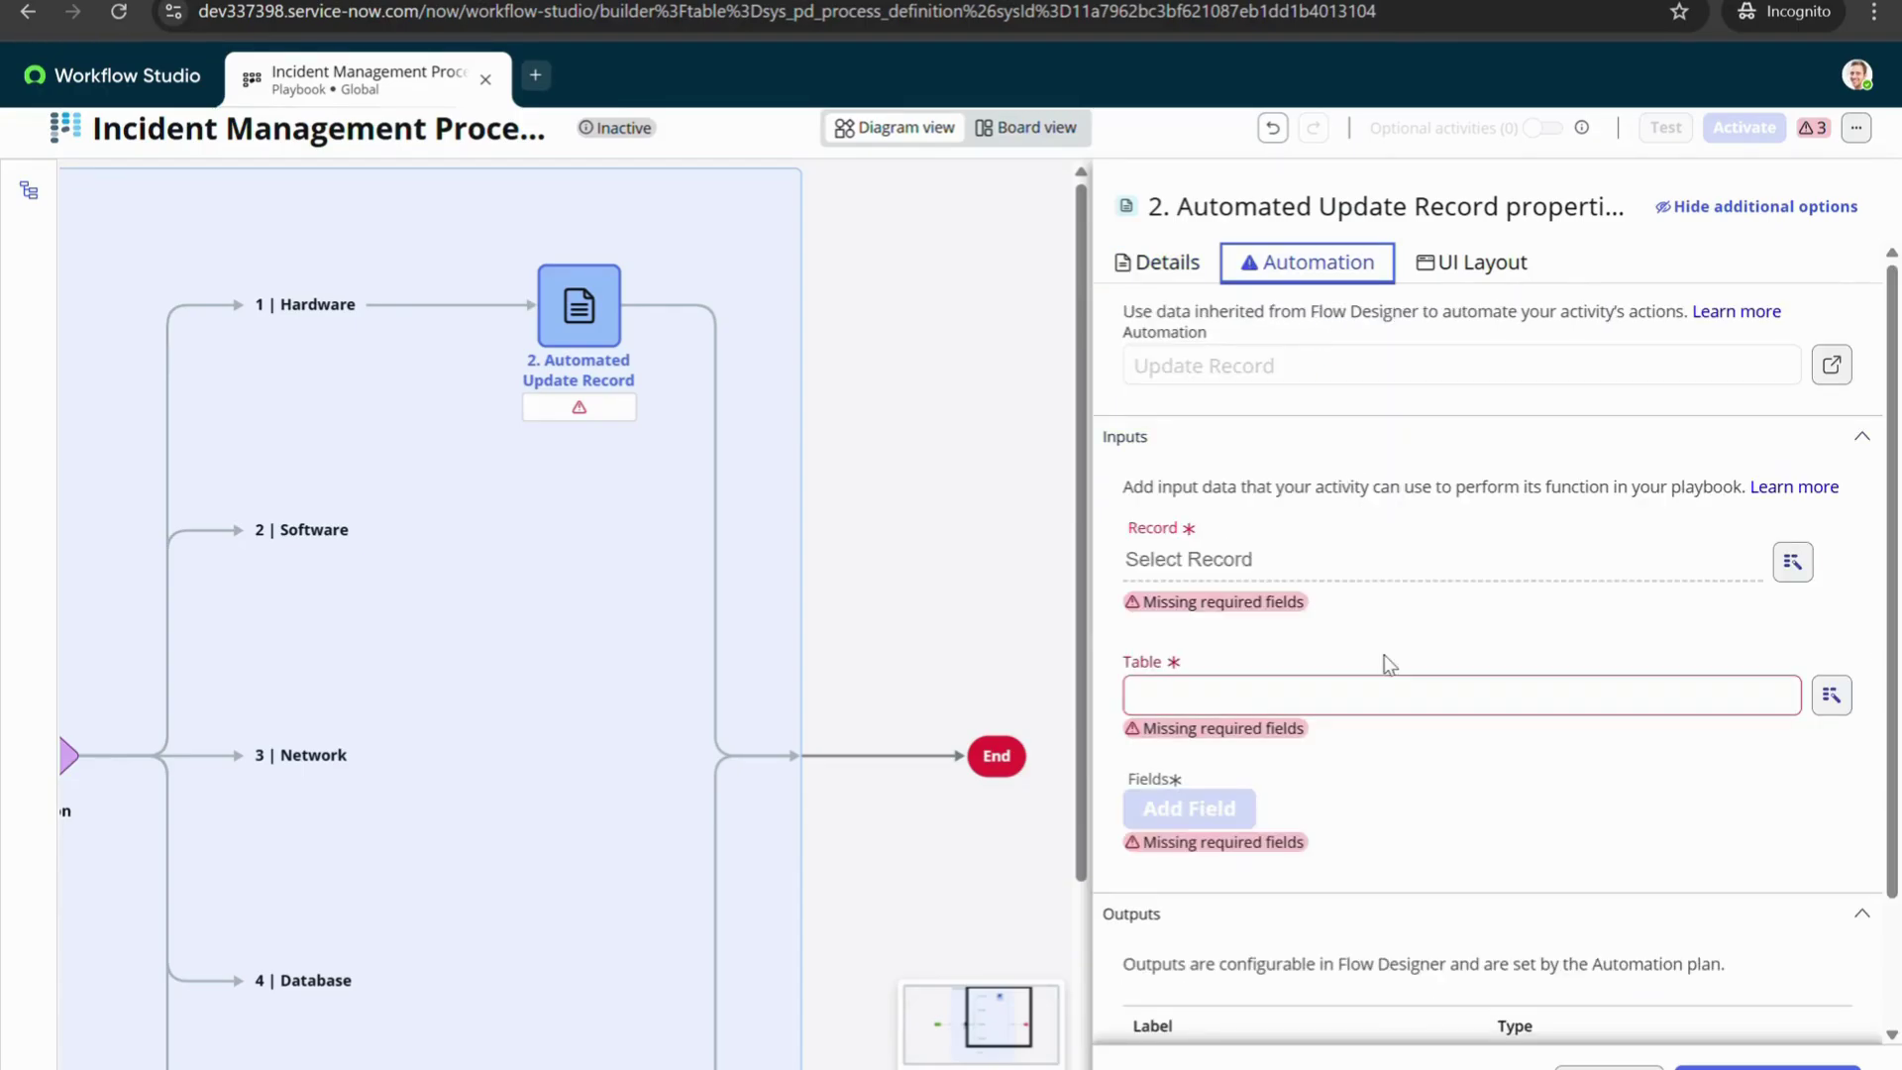
left_click(1793, 561)
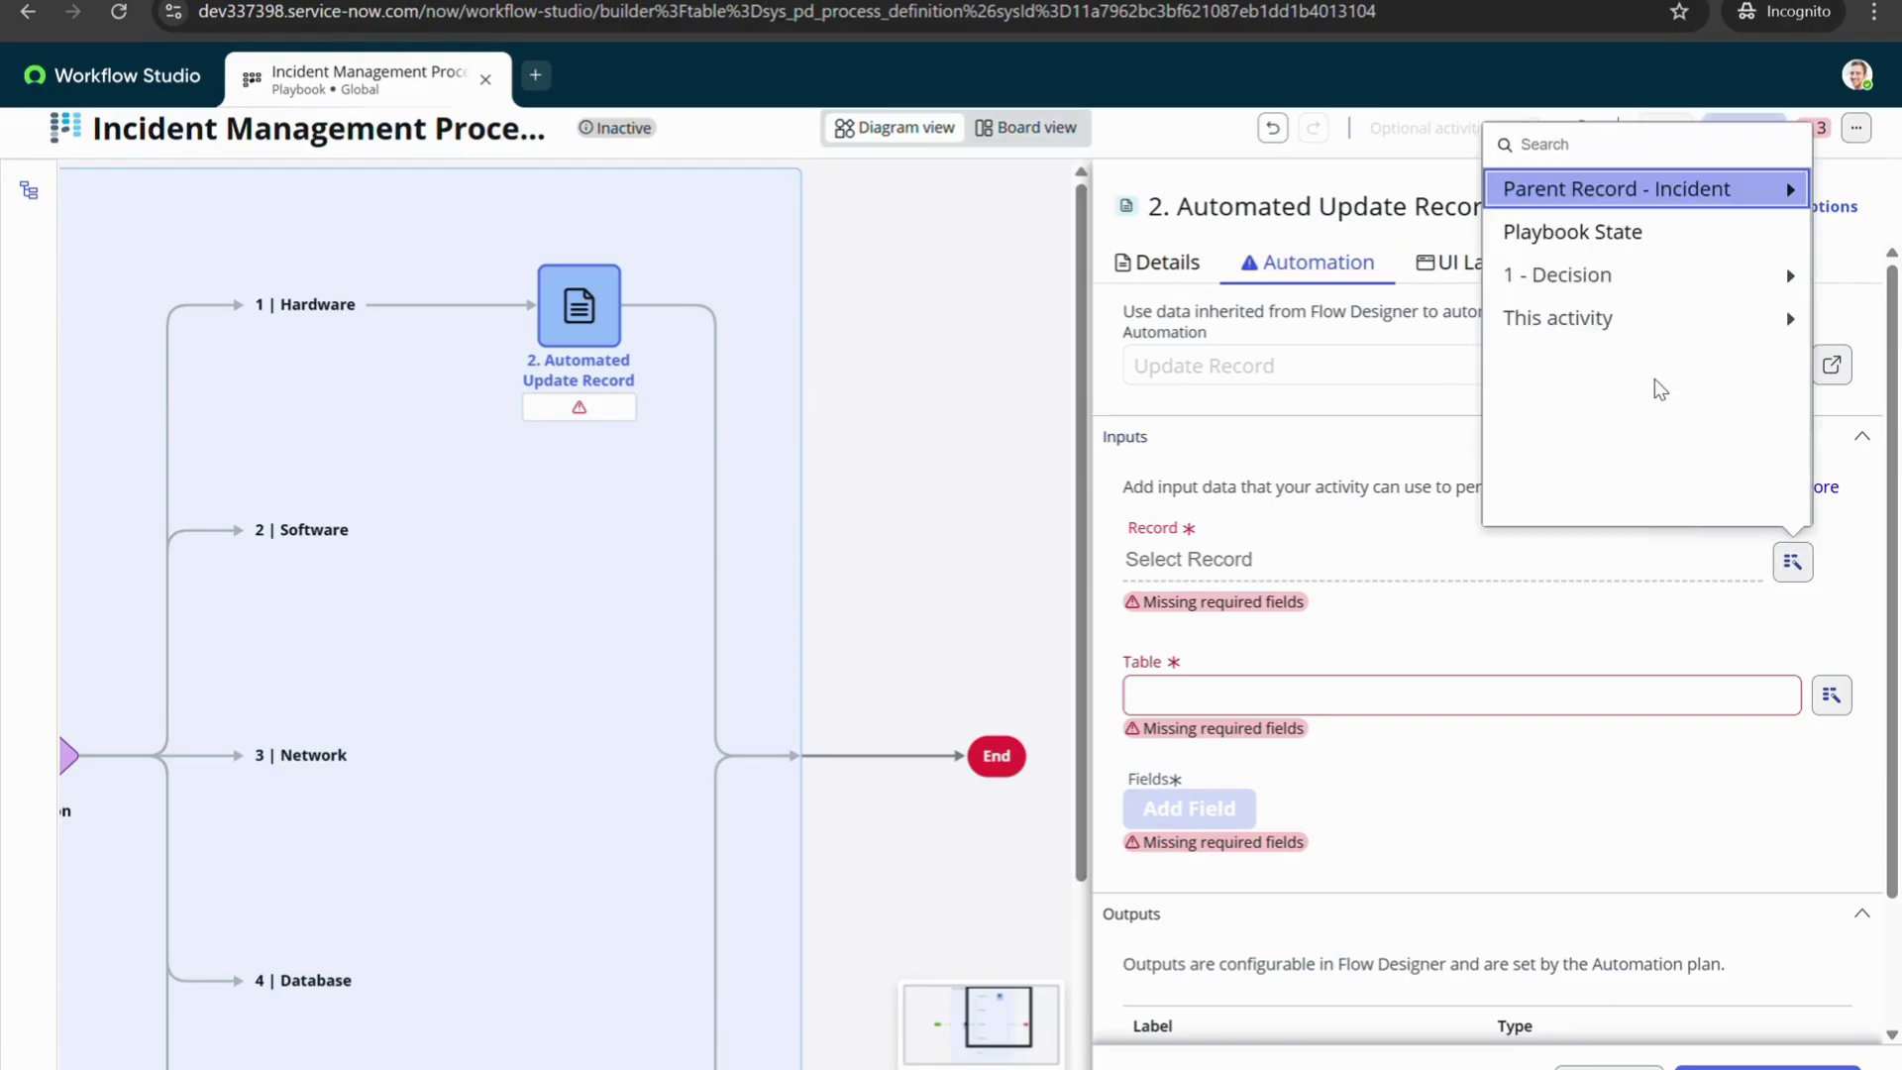
left_click(1728, 190)
scroll(1415, 597, "down", 2)
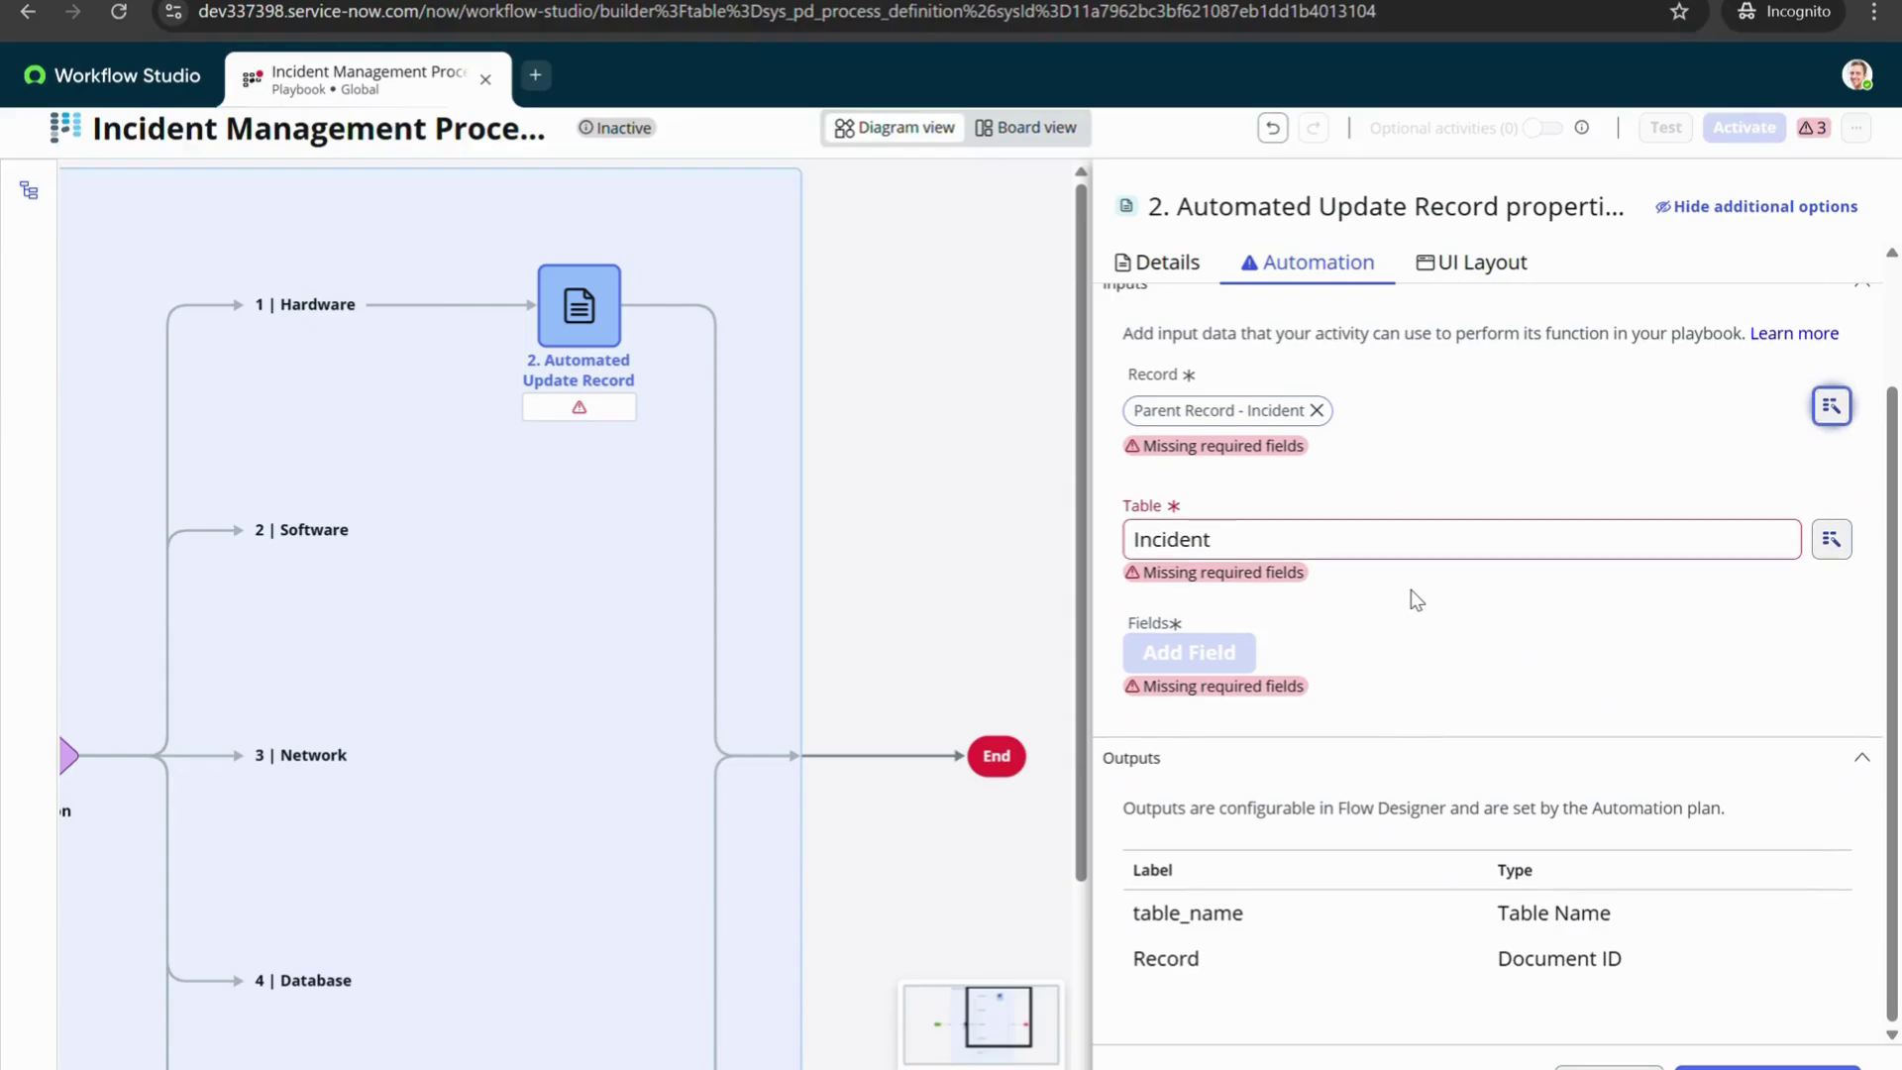
scroll(1417, 599, "up", 1)
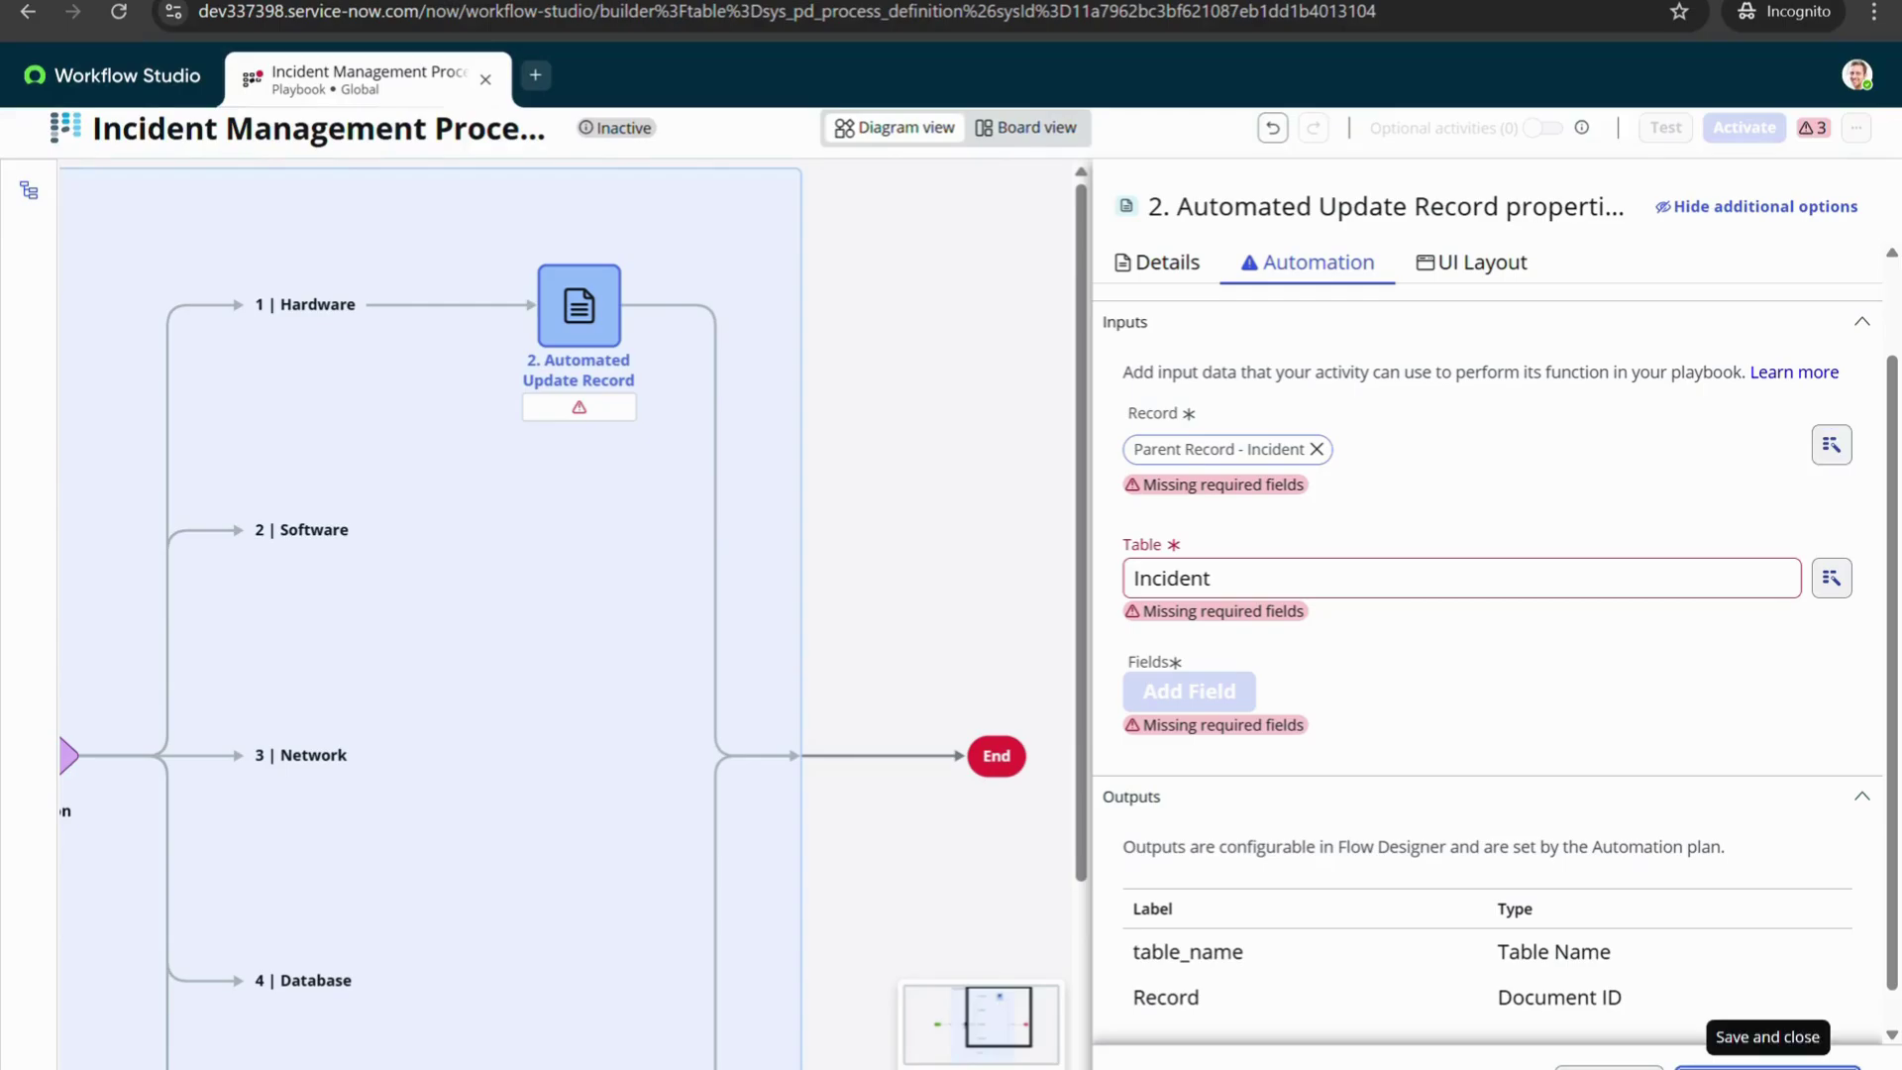
left_click(1767, 1066)
Reopen the Automated Update Record activity's automation inputs and add Assignment group as a field to update
left_click(1147, 342)
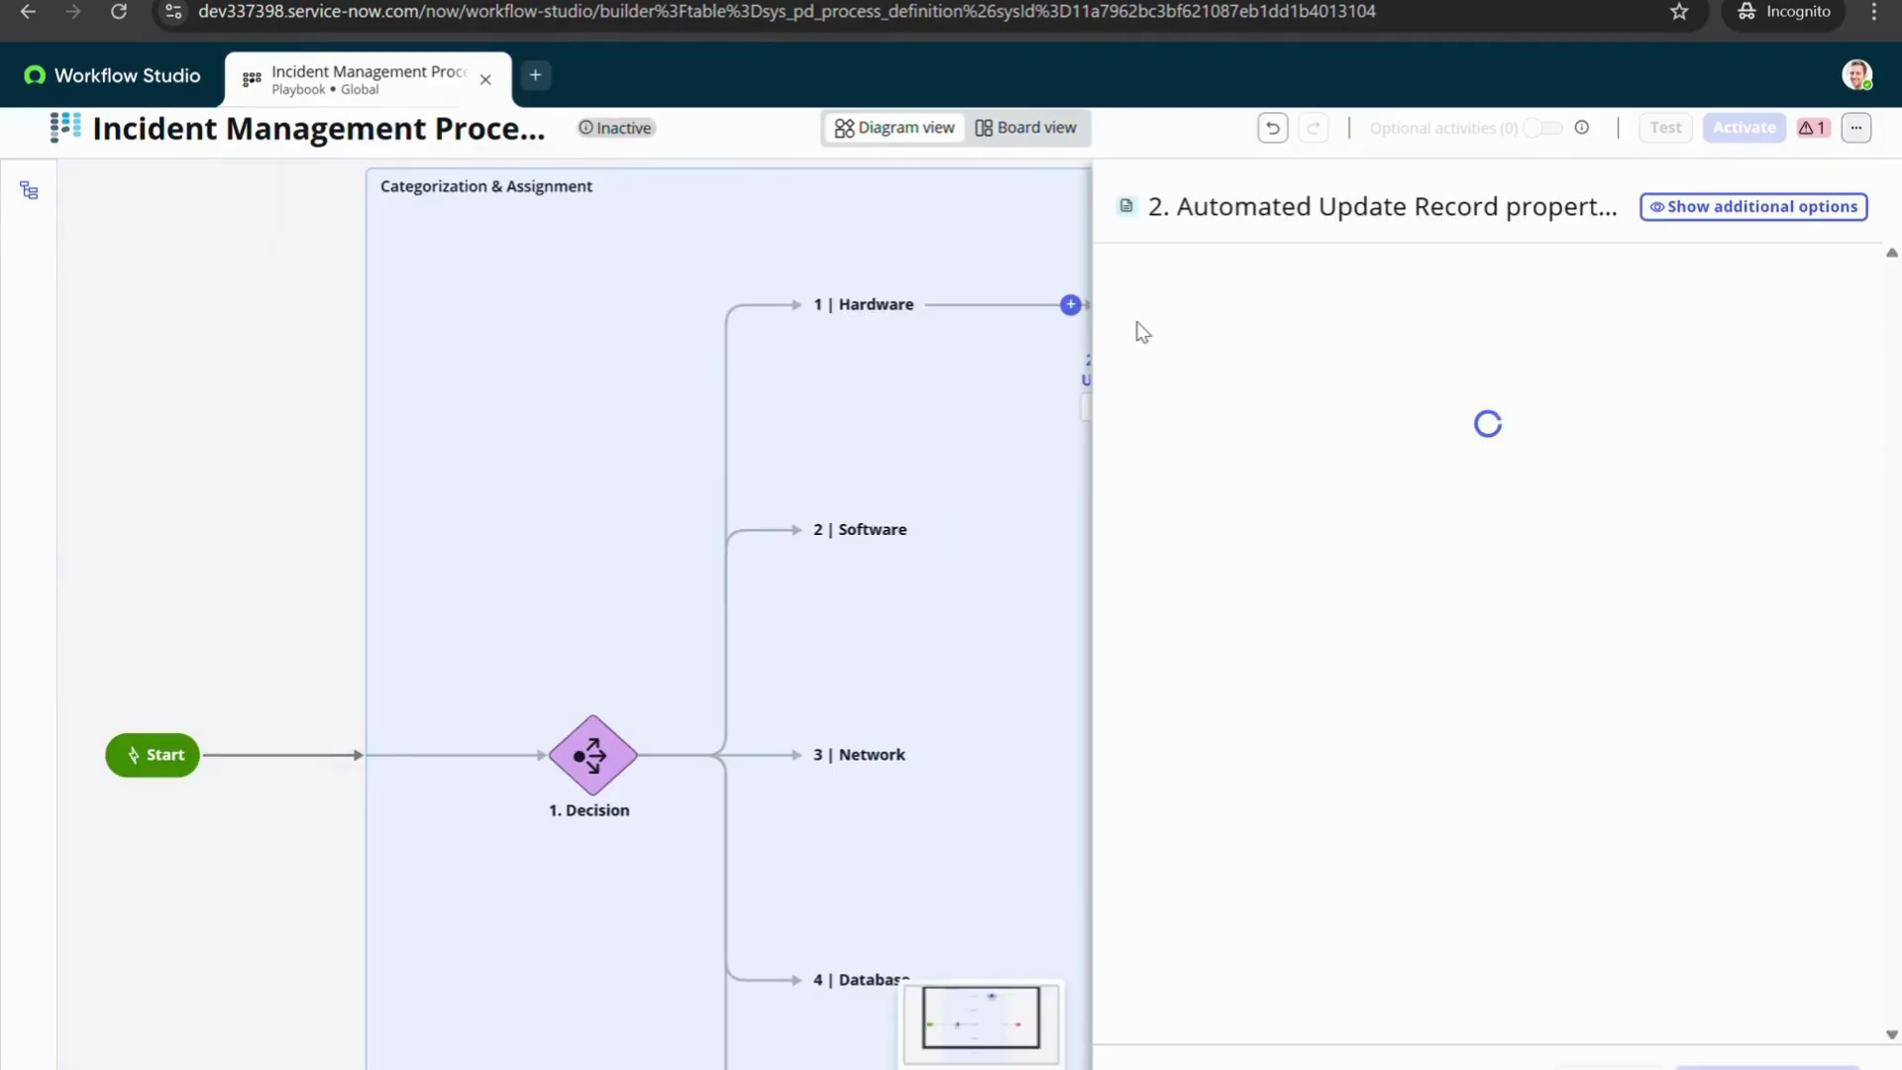
scroll(1400, 680, "down", 2)
scroll(1407, 687, "up", 2)
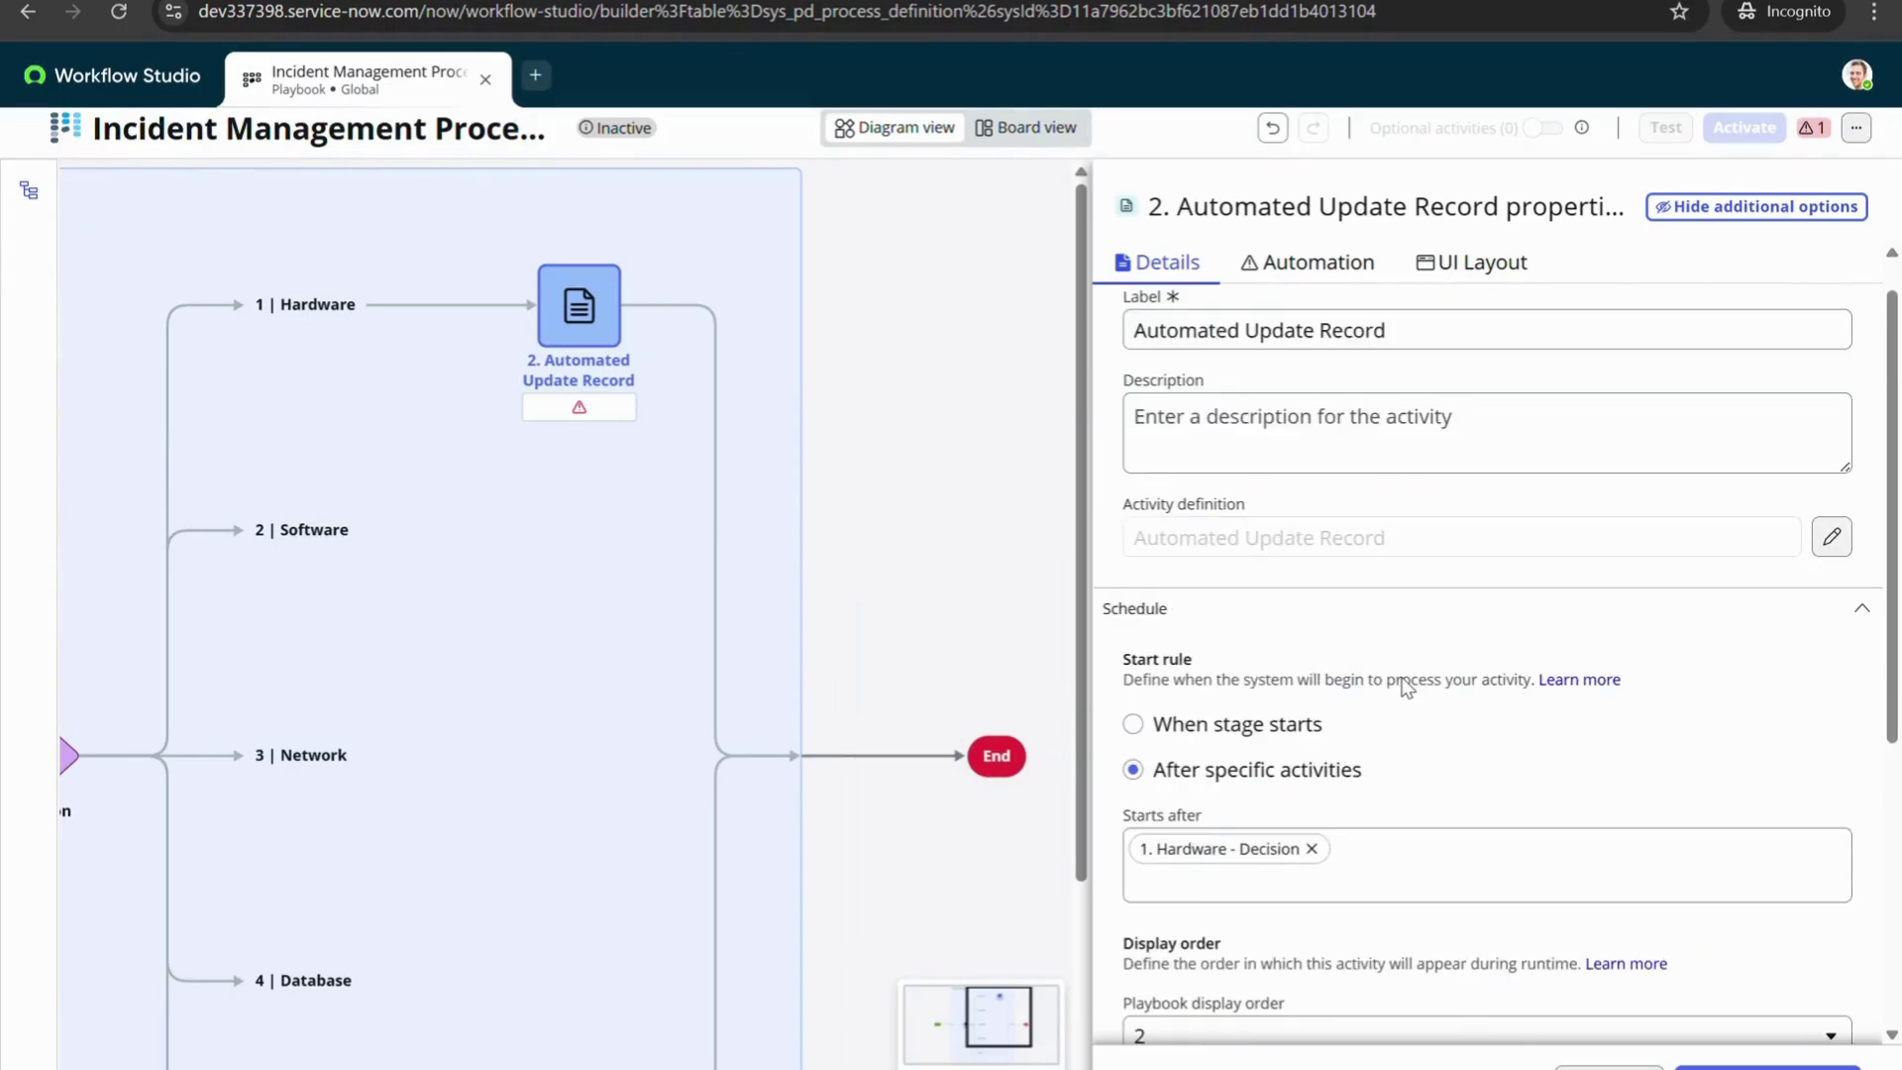
left_click(1322, 265)
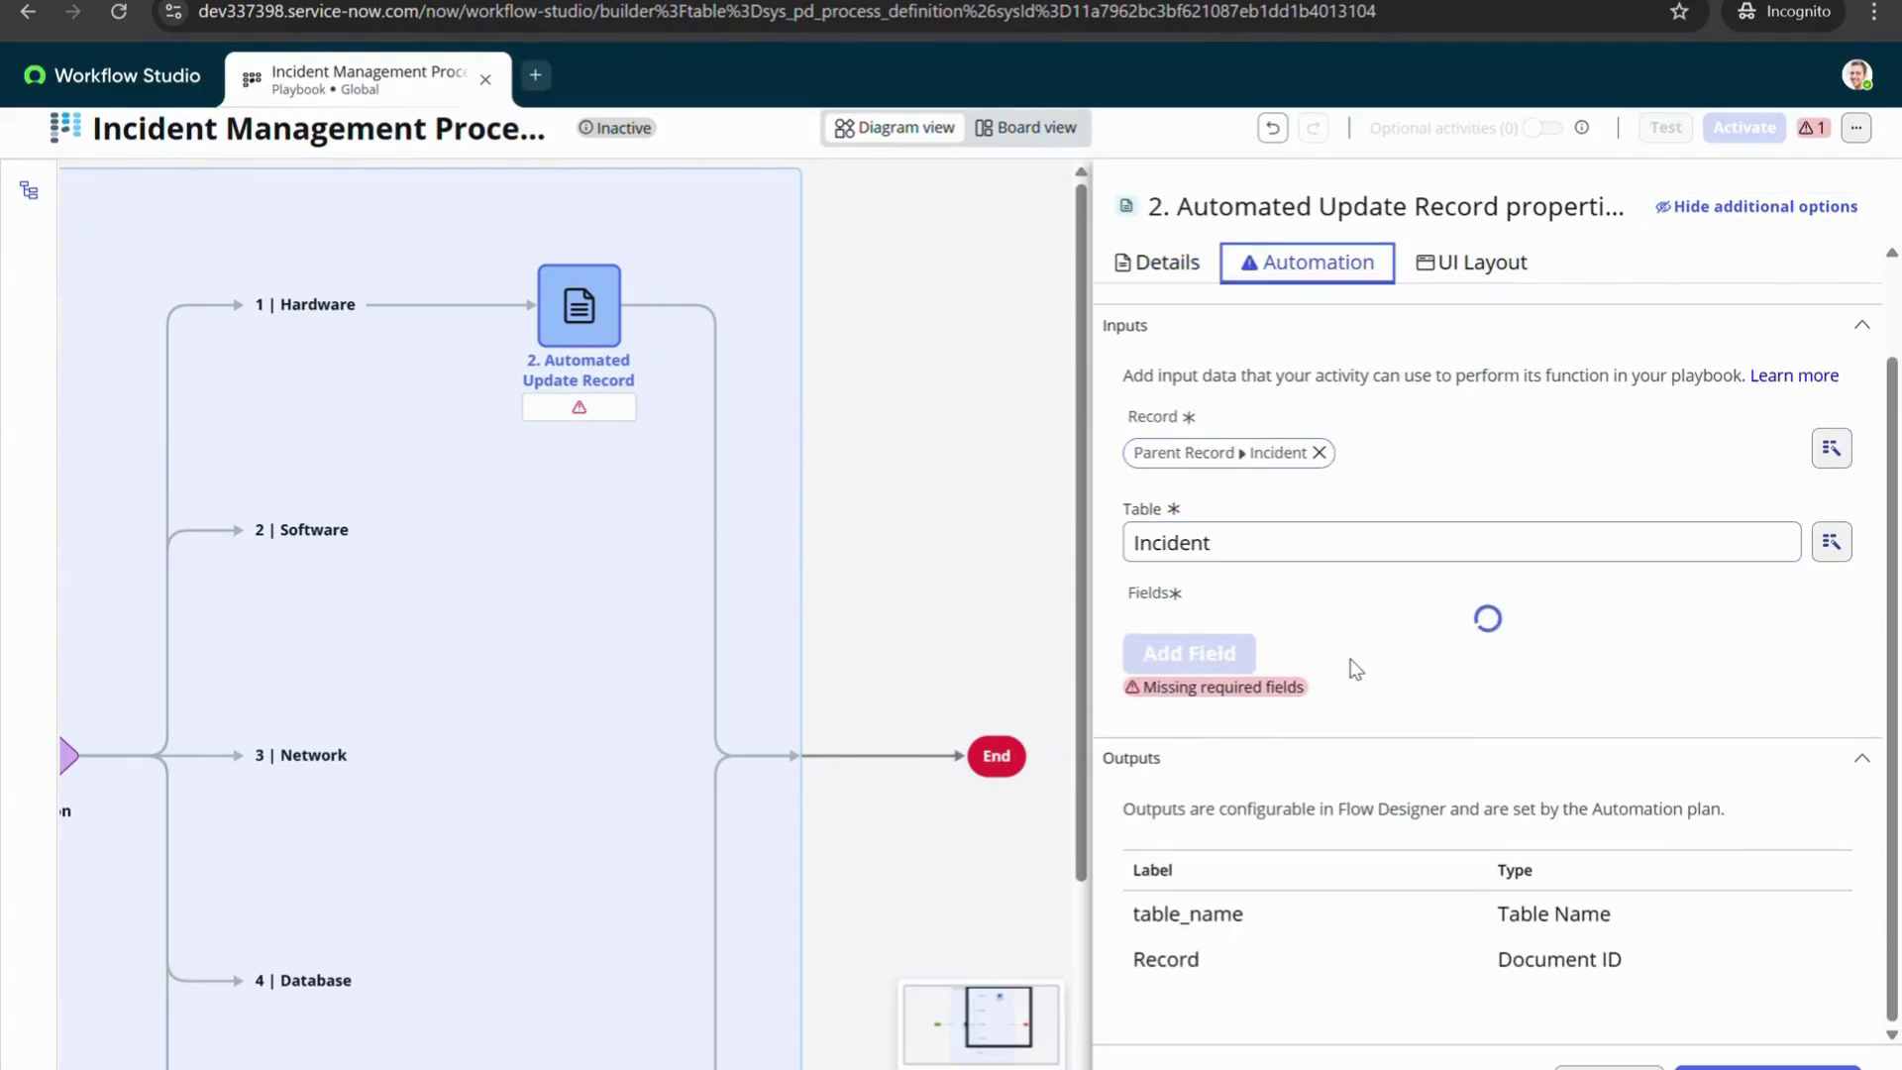
left_click(1254, 594)
left_click(1254, 594)
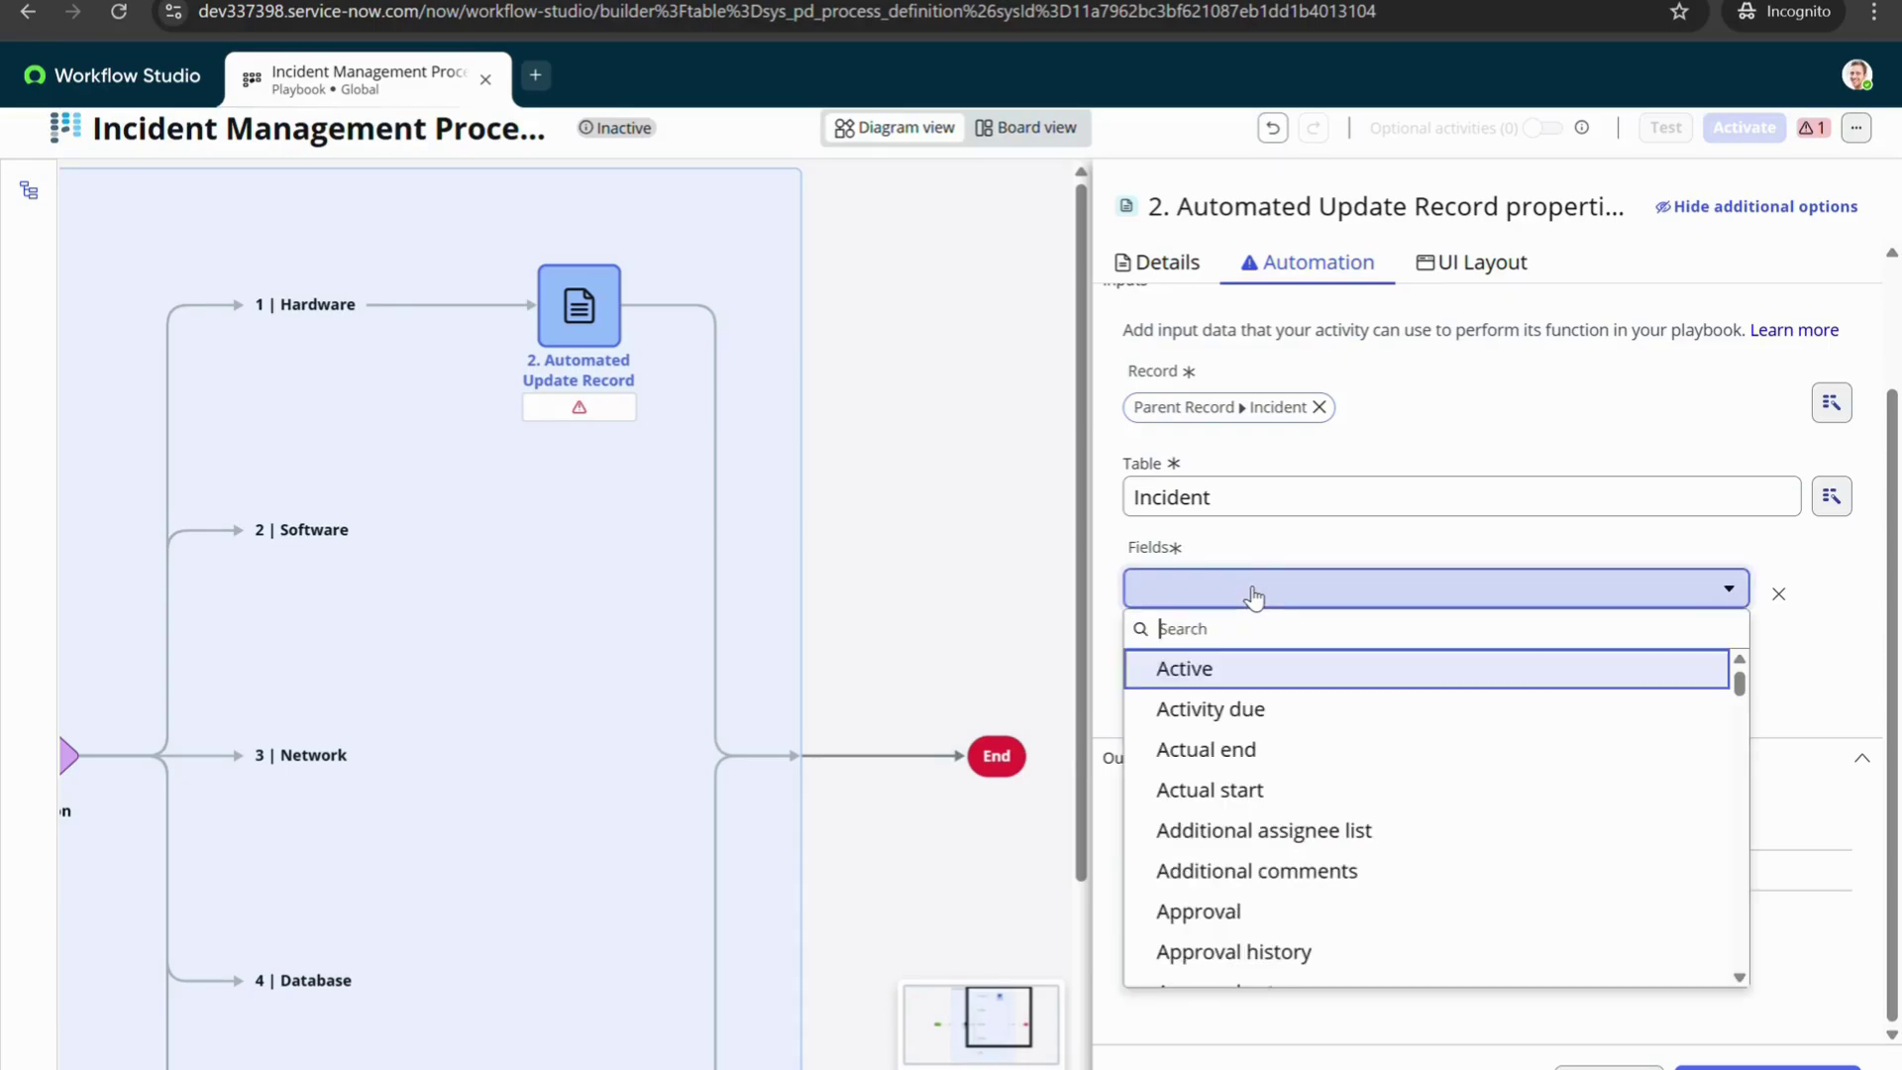
type("assignment")
left_click(1296, 666)
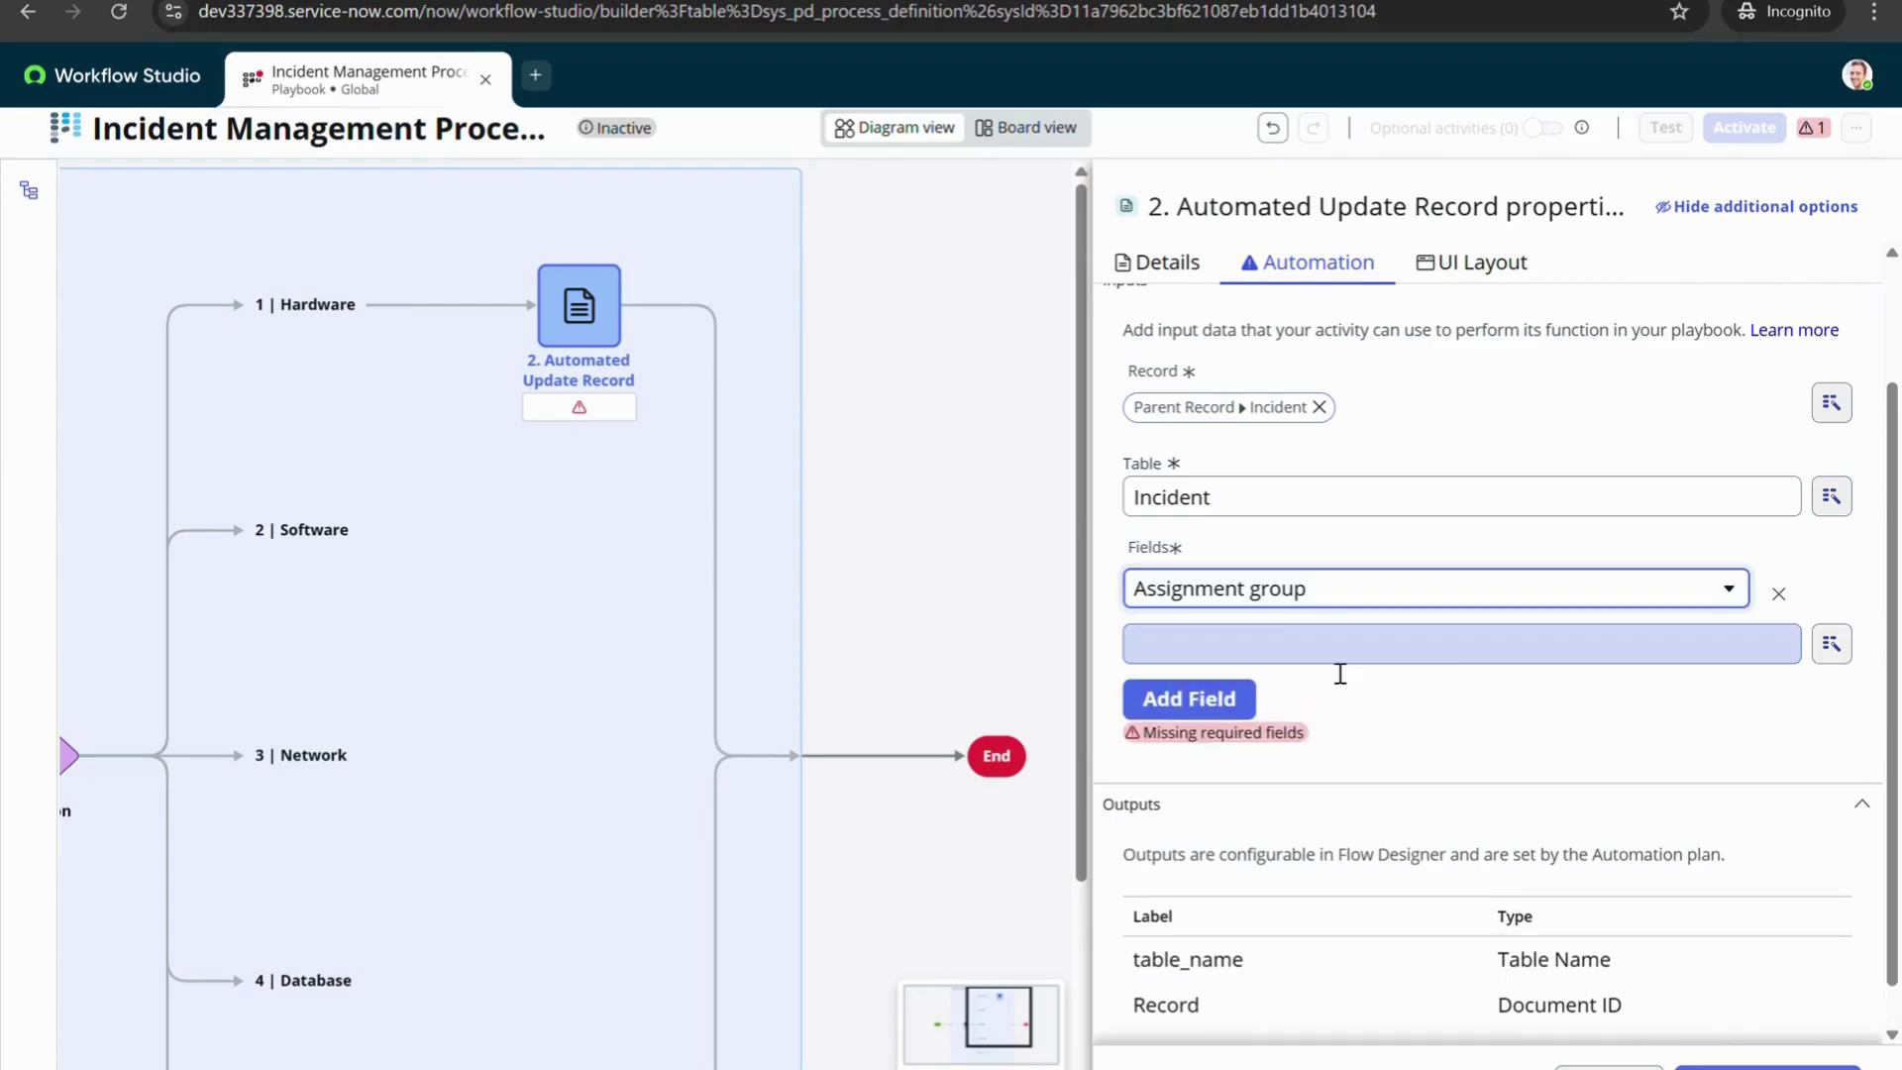
Set the Assignment group value in the Hardware branch's update activity to the Hardware group
left_click(1434, 654)
type("Hardwar")
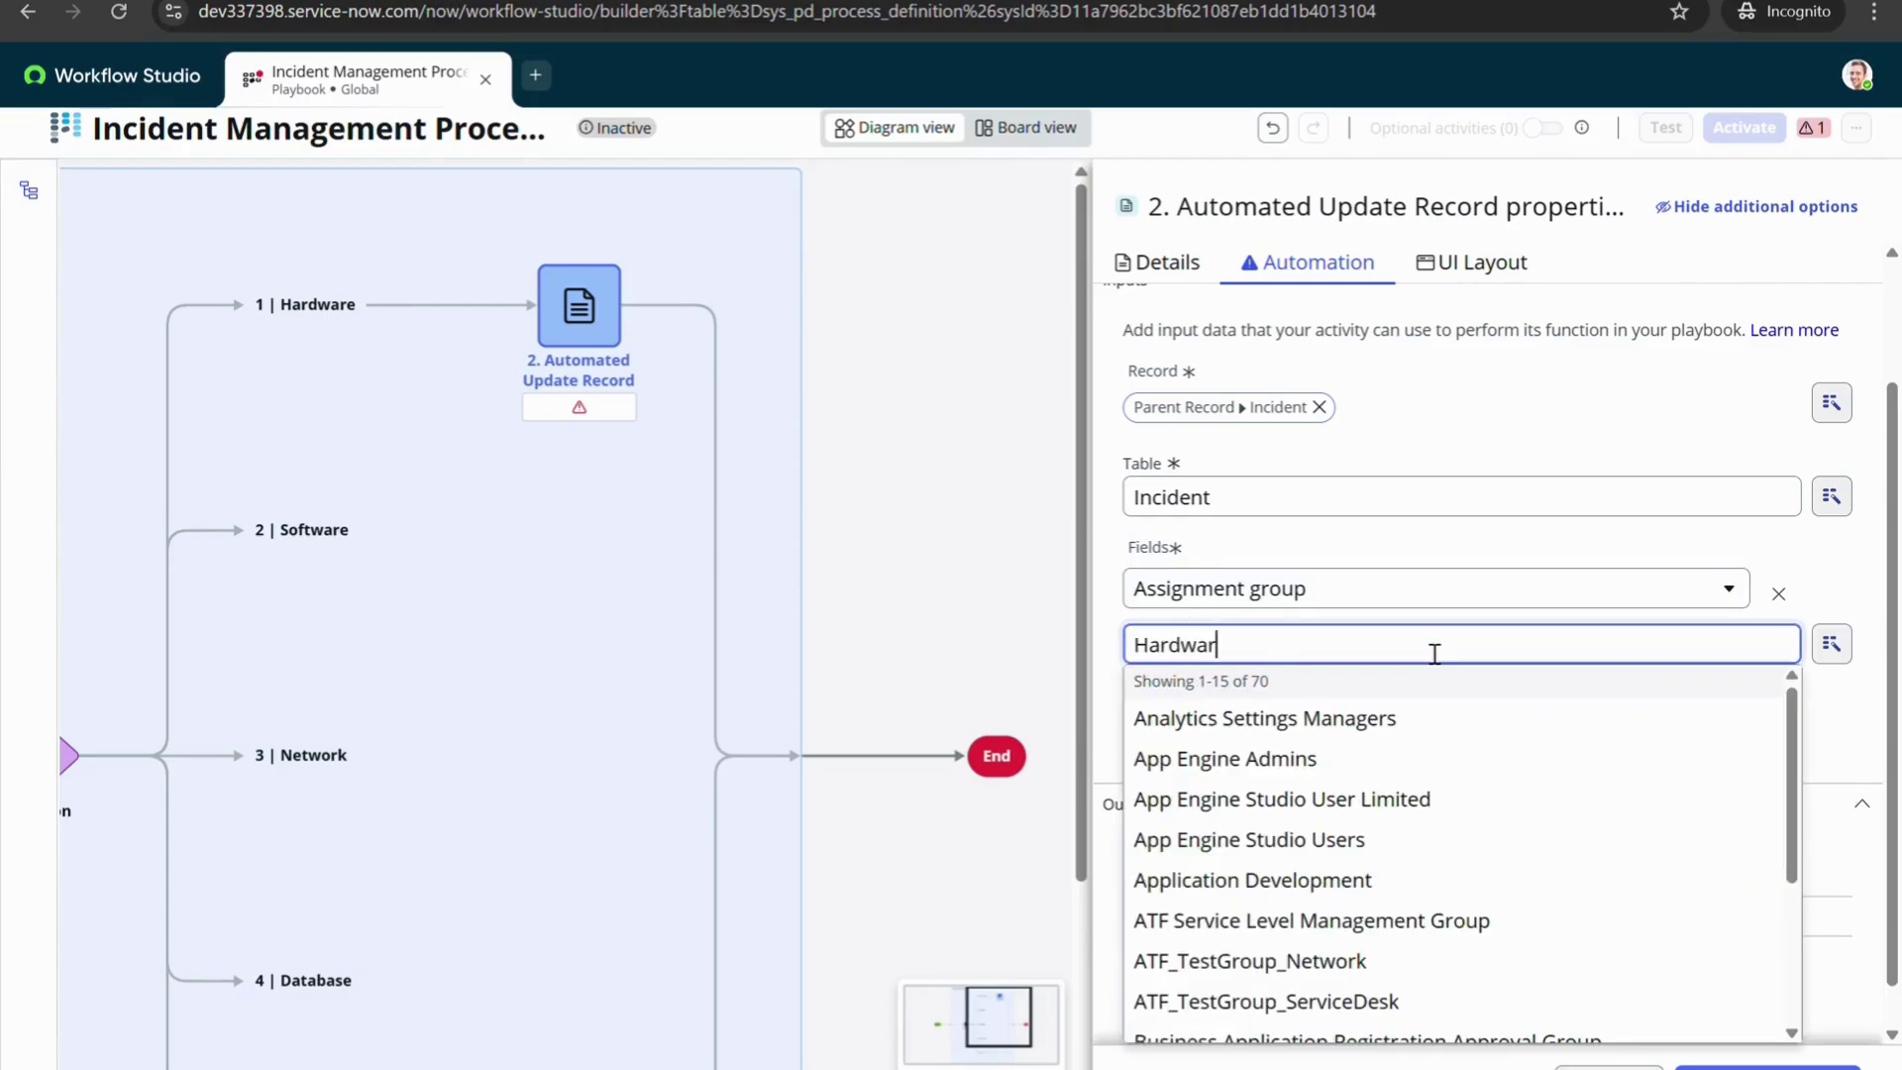
type("e")
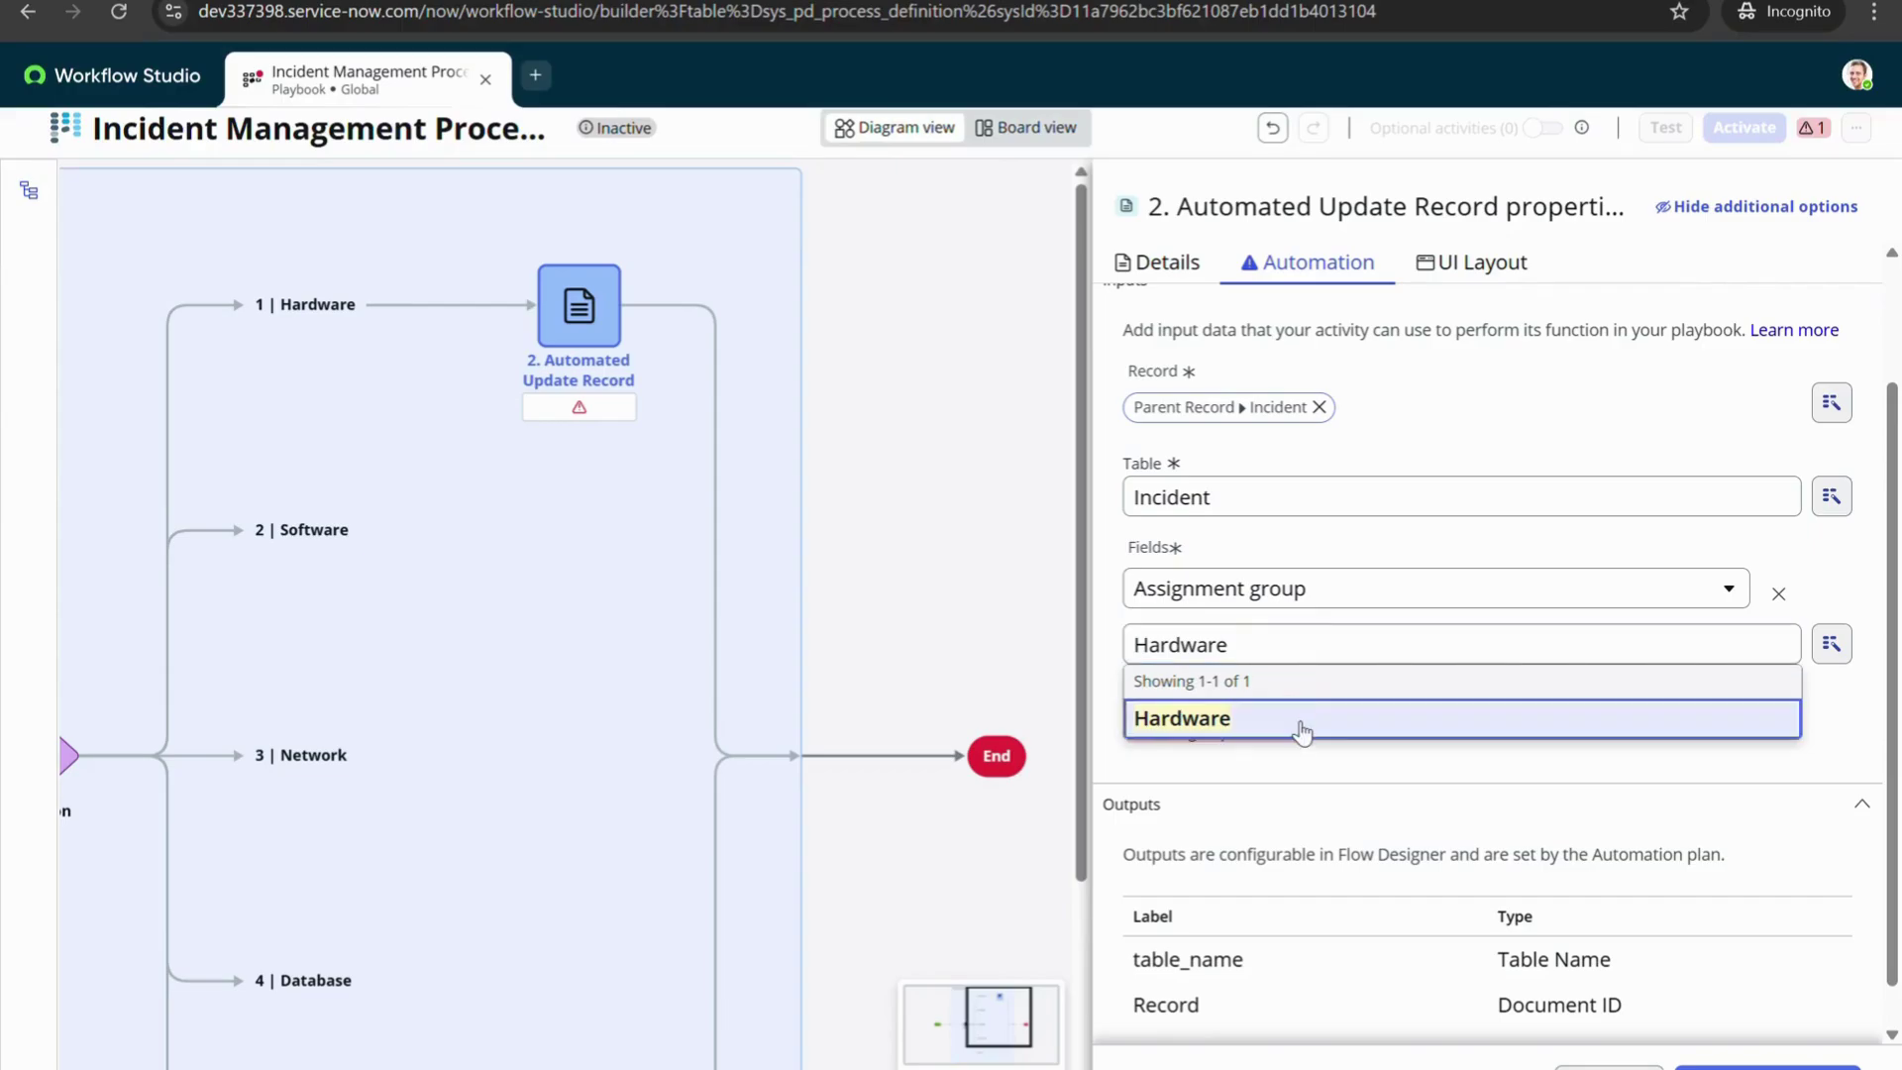
left_click(1302, 731)
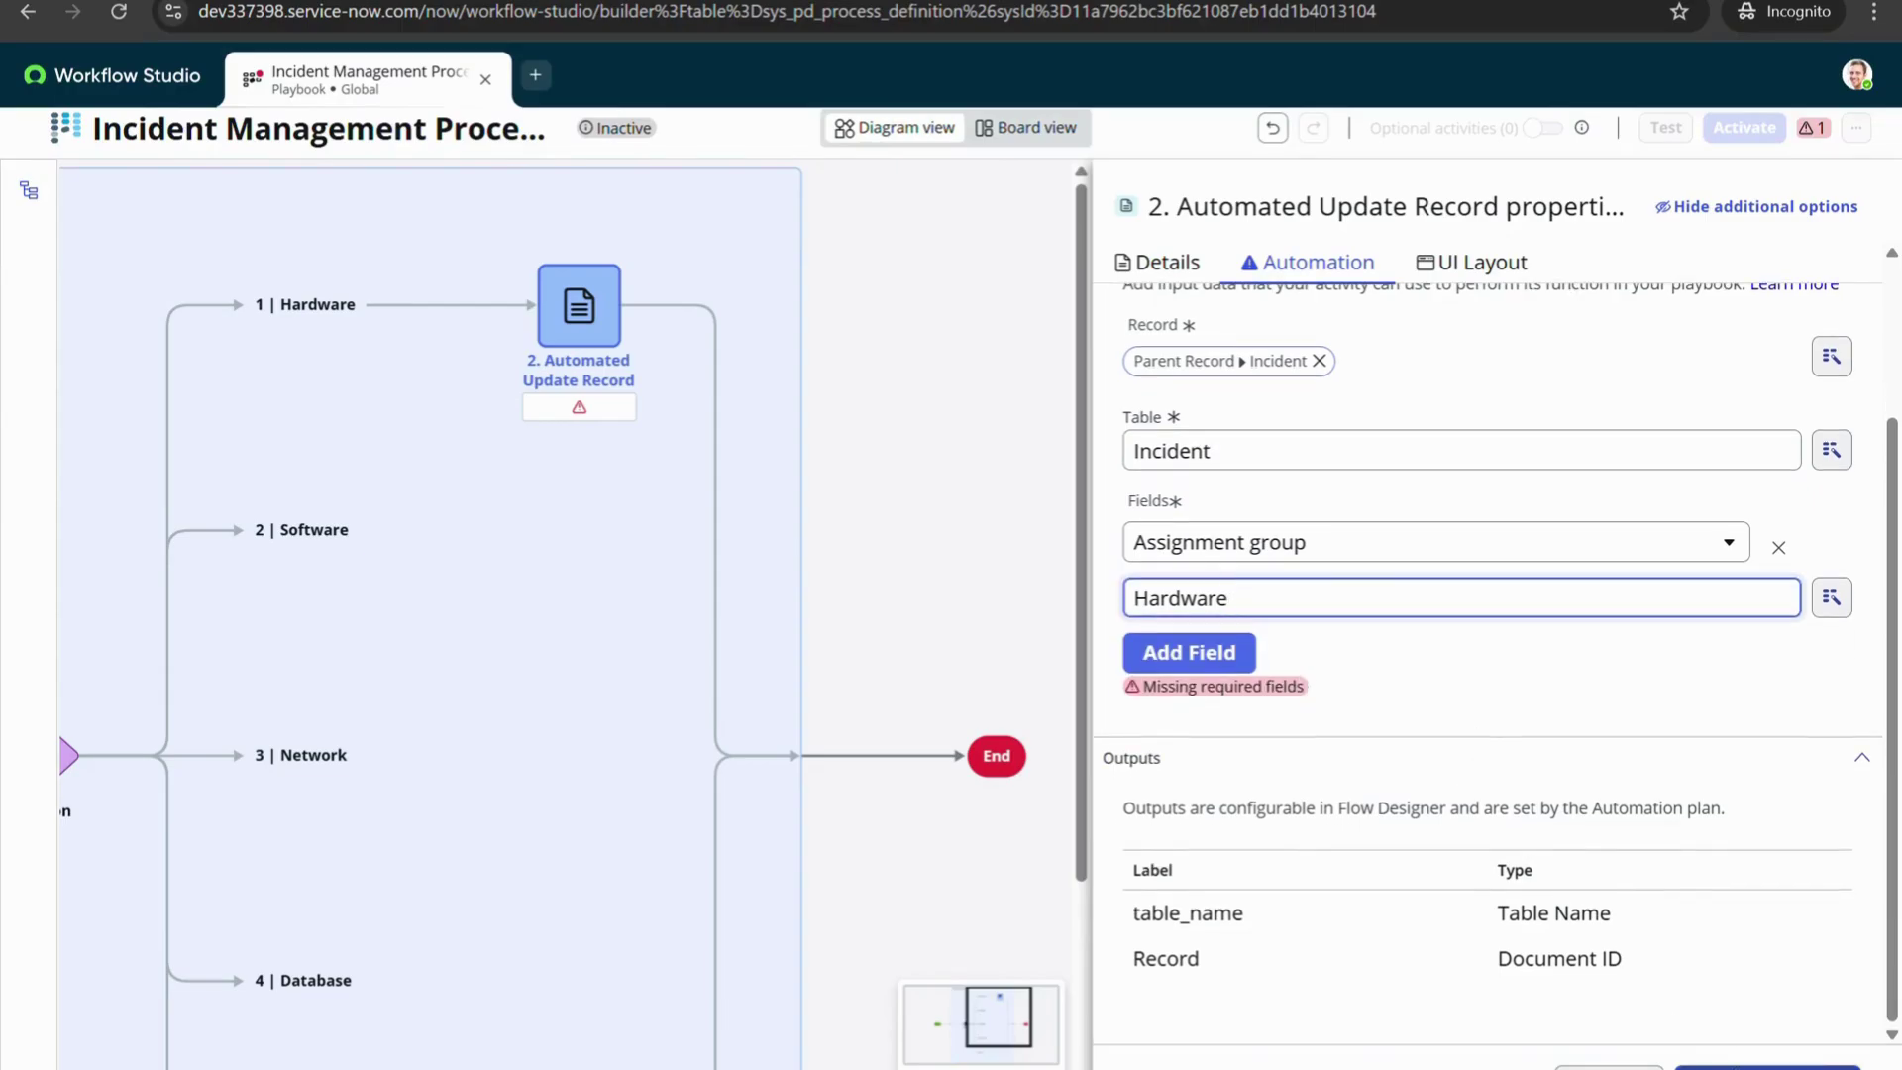
Save the Hardware branch's Automated Update Record activity and close its properties
left_click(1766, 1066)
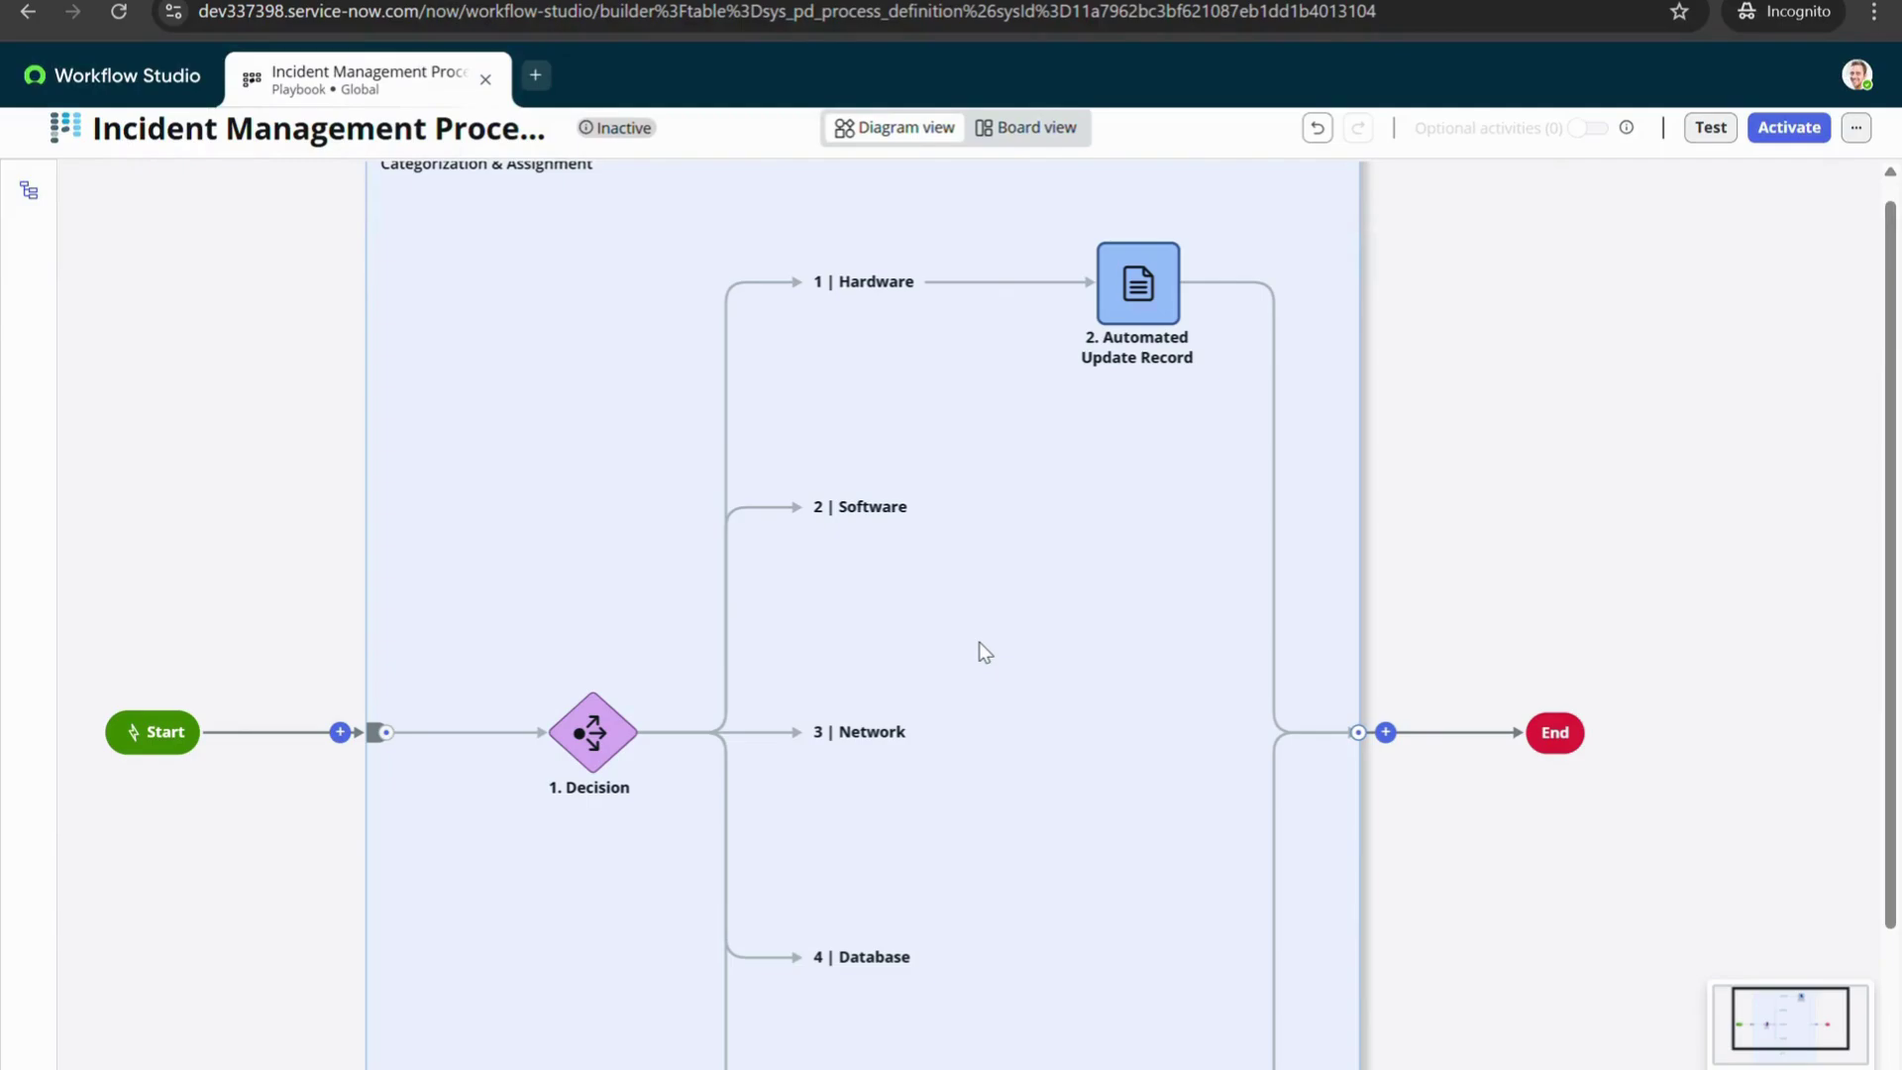
scroll(984, 651, "down", 3)
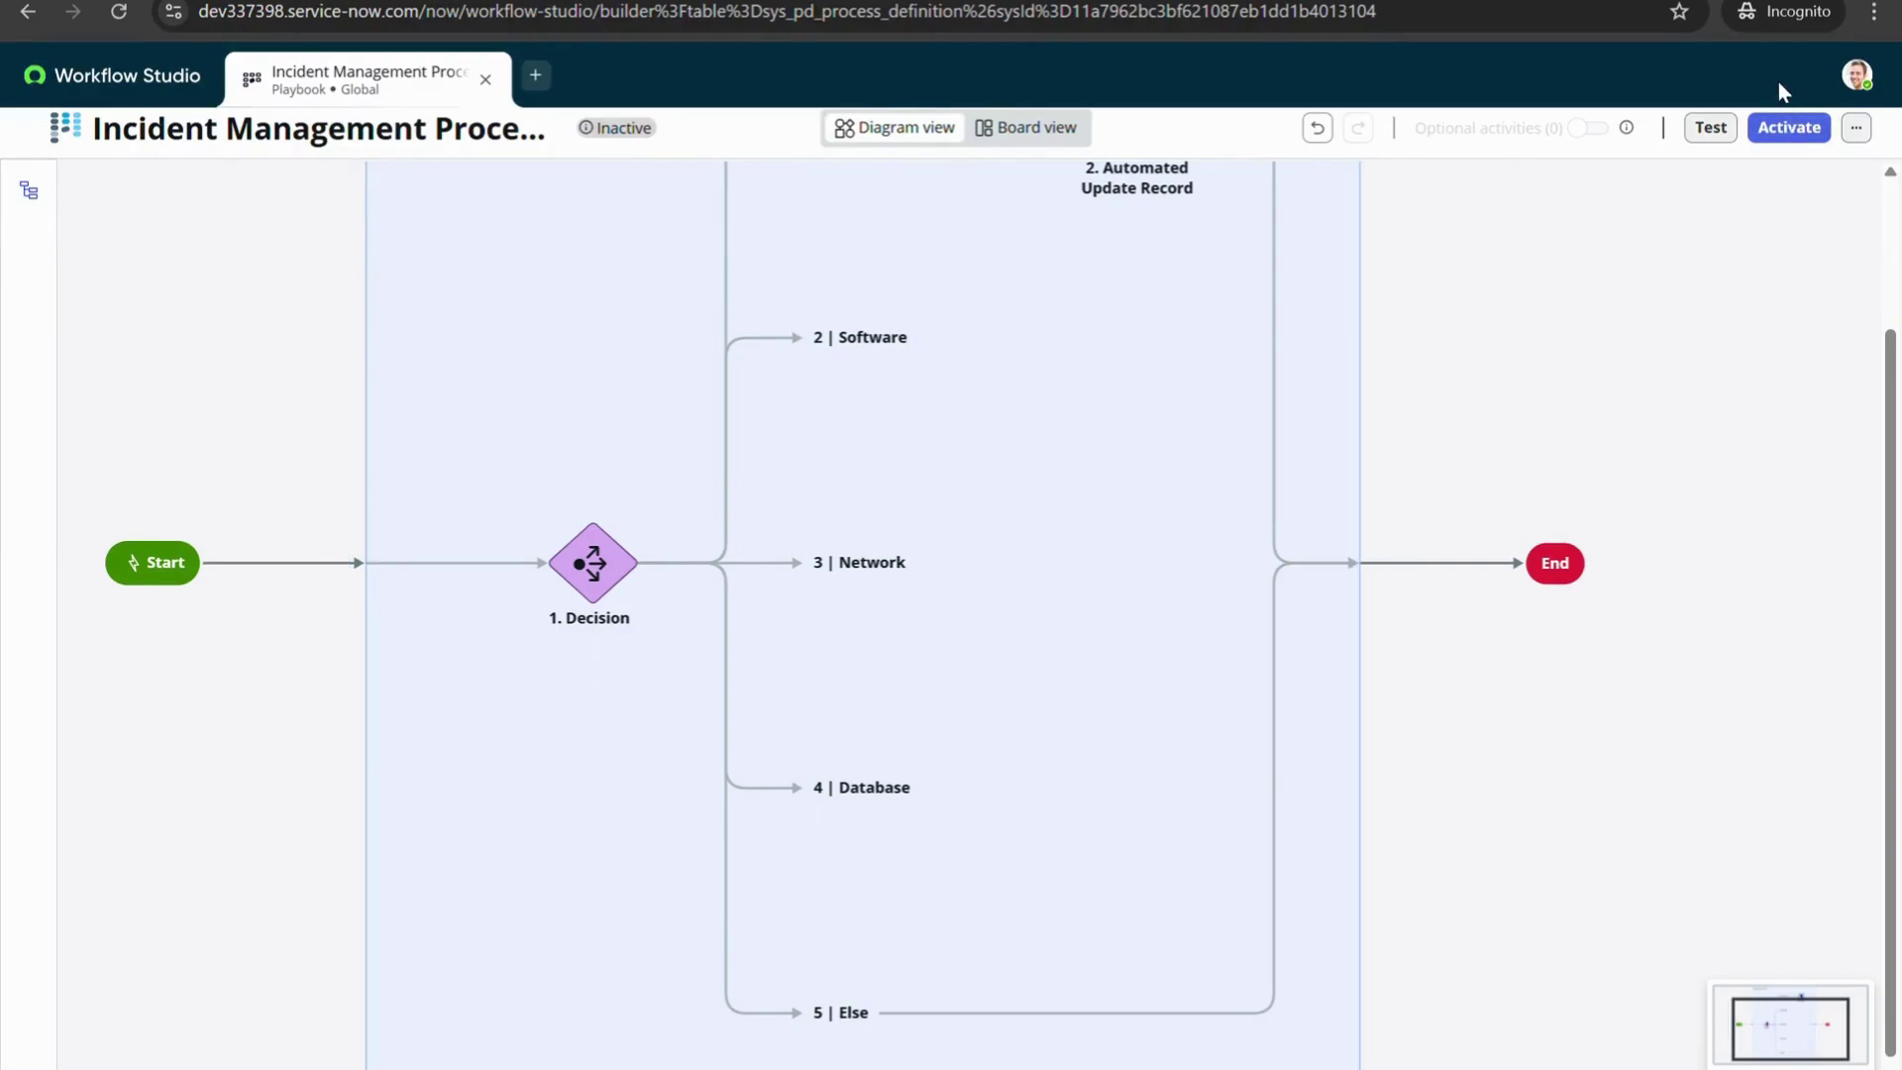
scroll(1430, 498, "up", 3)
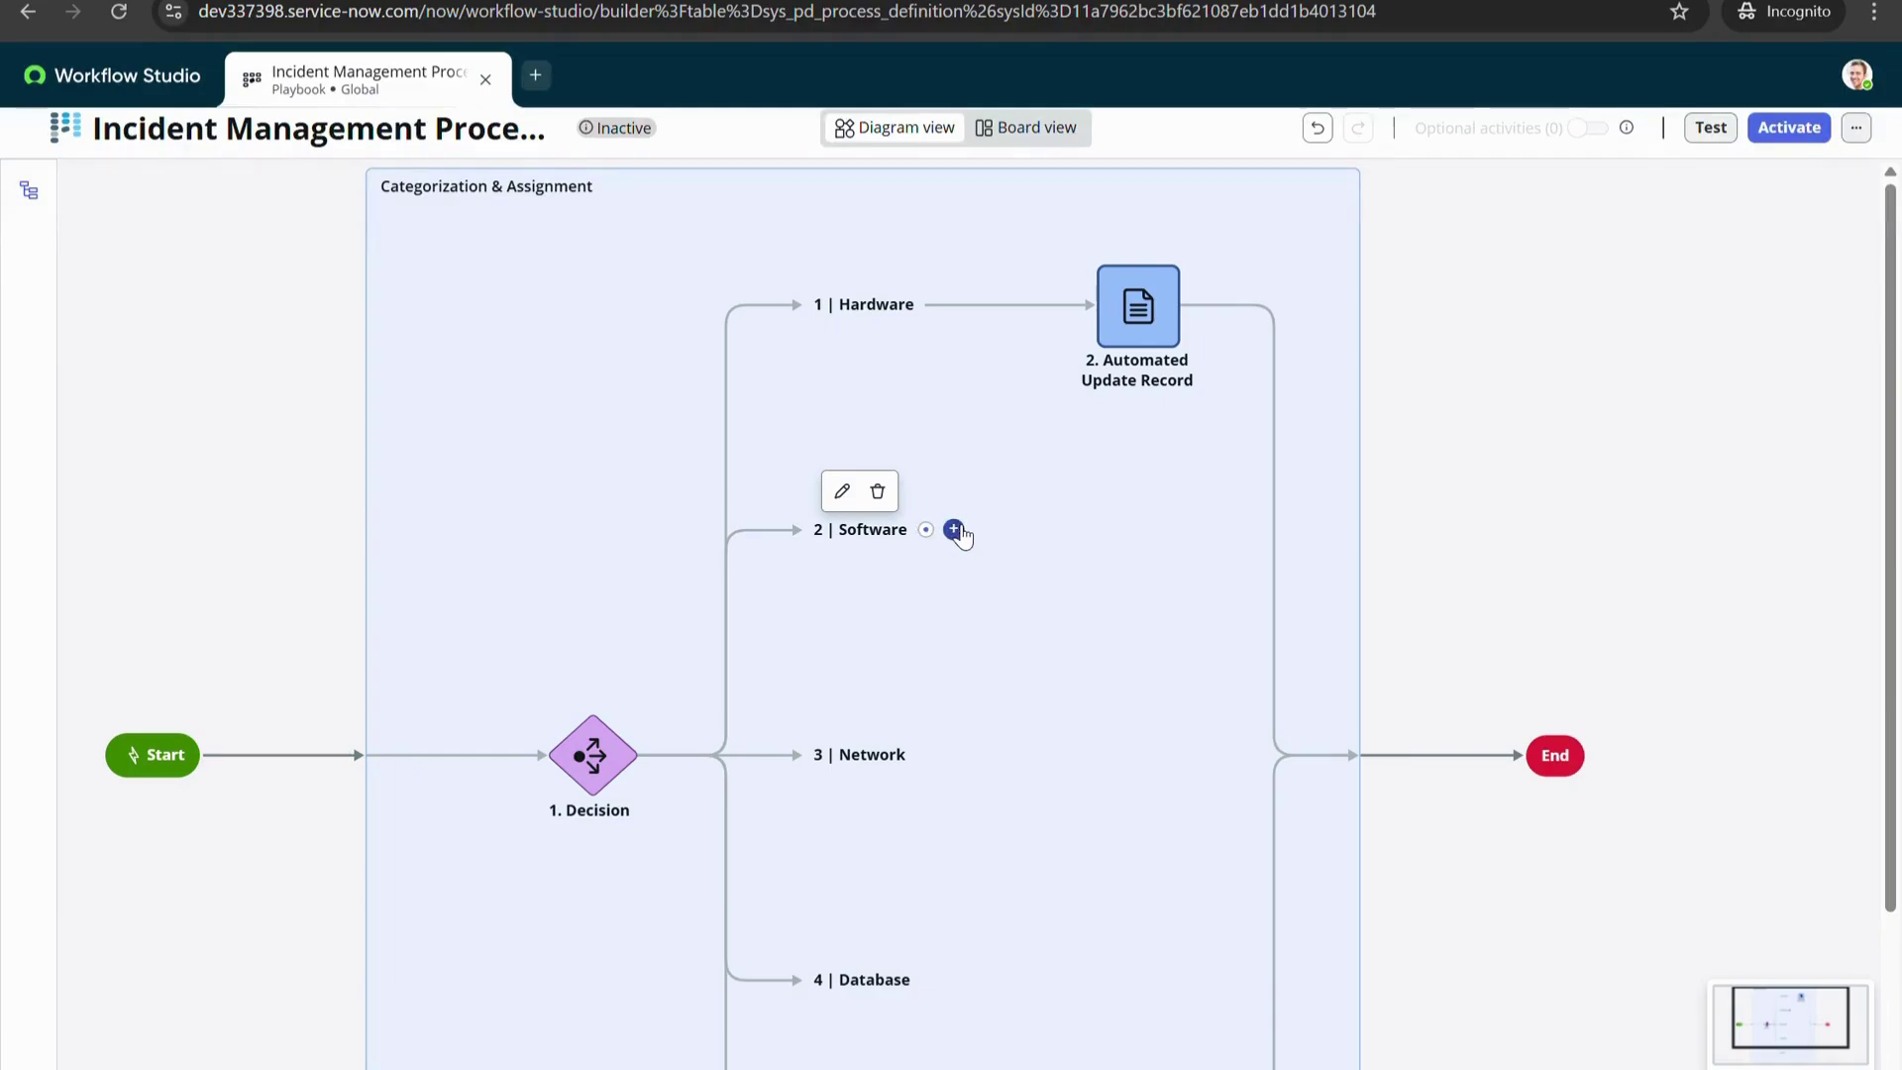
Search for "update record" and add an Automated Update Record activity to the Software branch
left_click(954, 529)
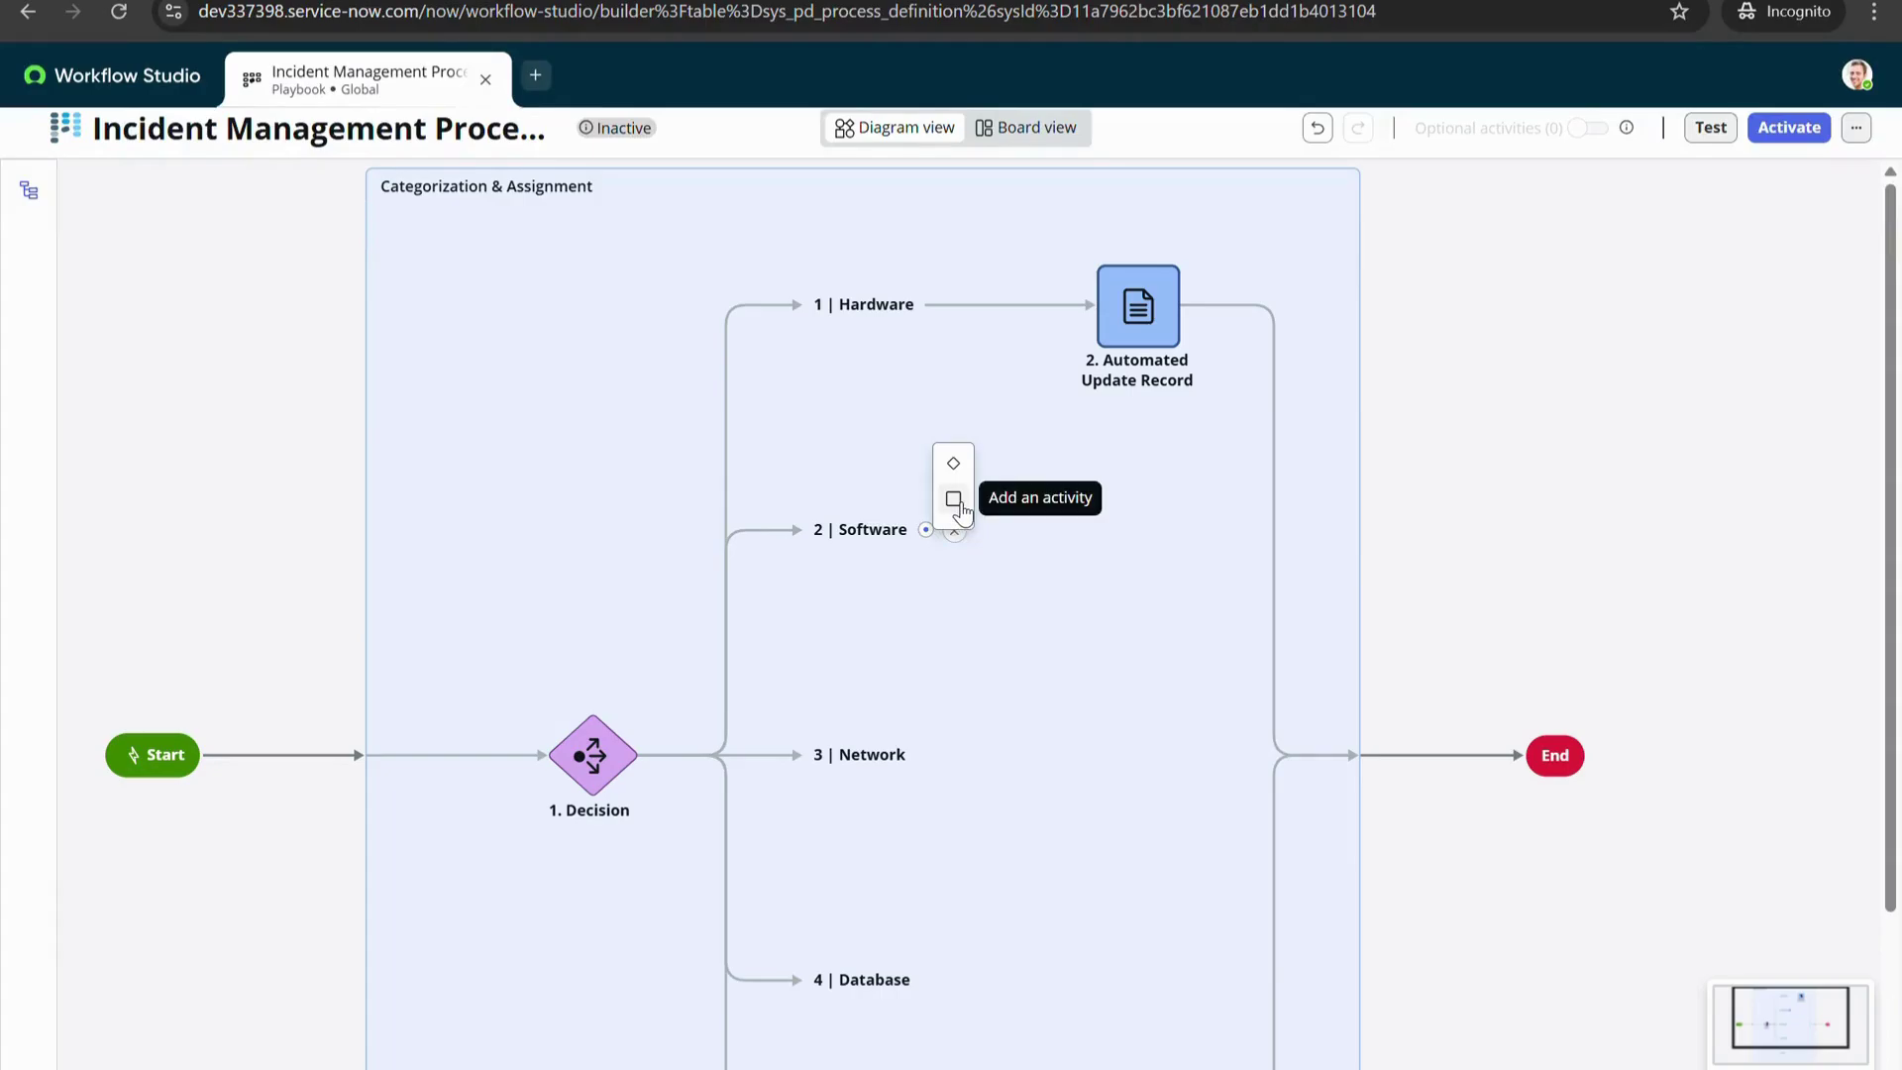
left_click(956, 501)
left_click(175, 589)
type("u")
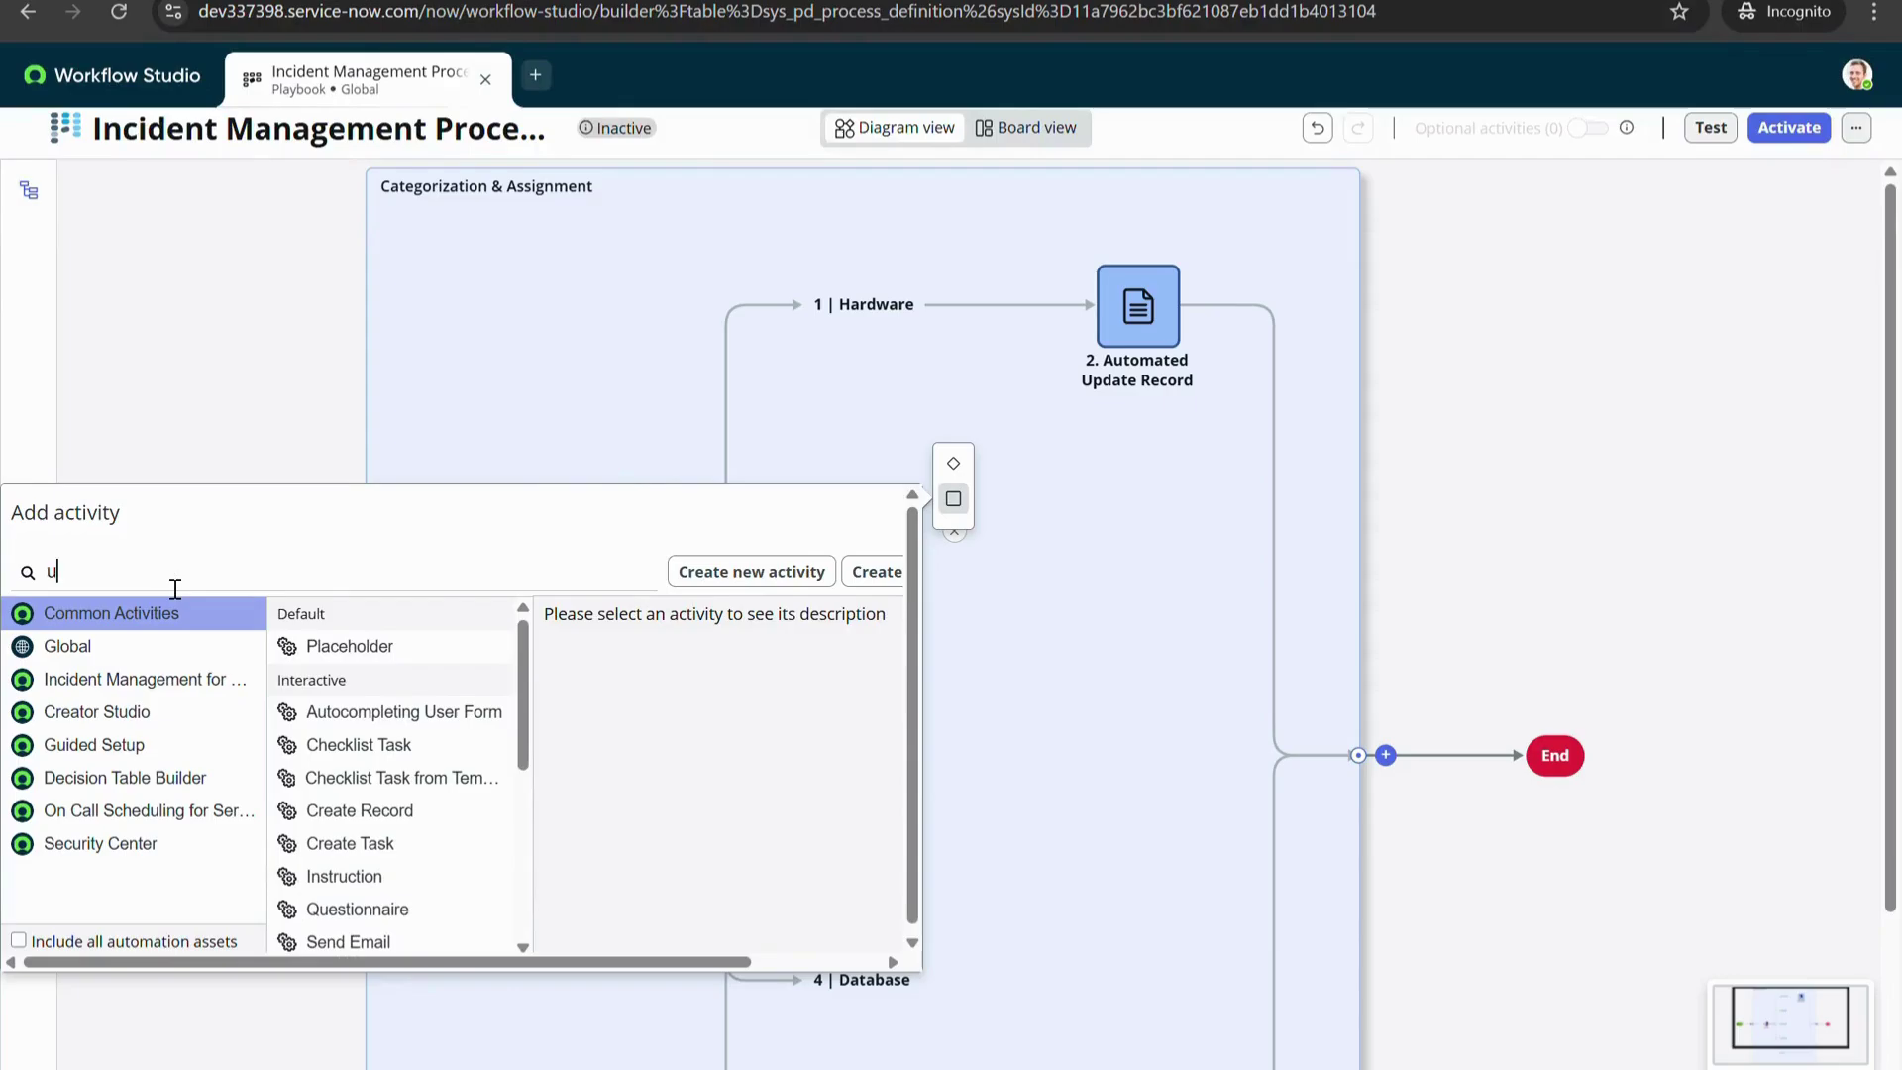
type("pdate record")
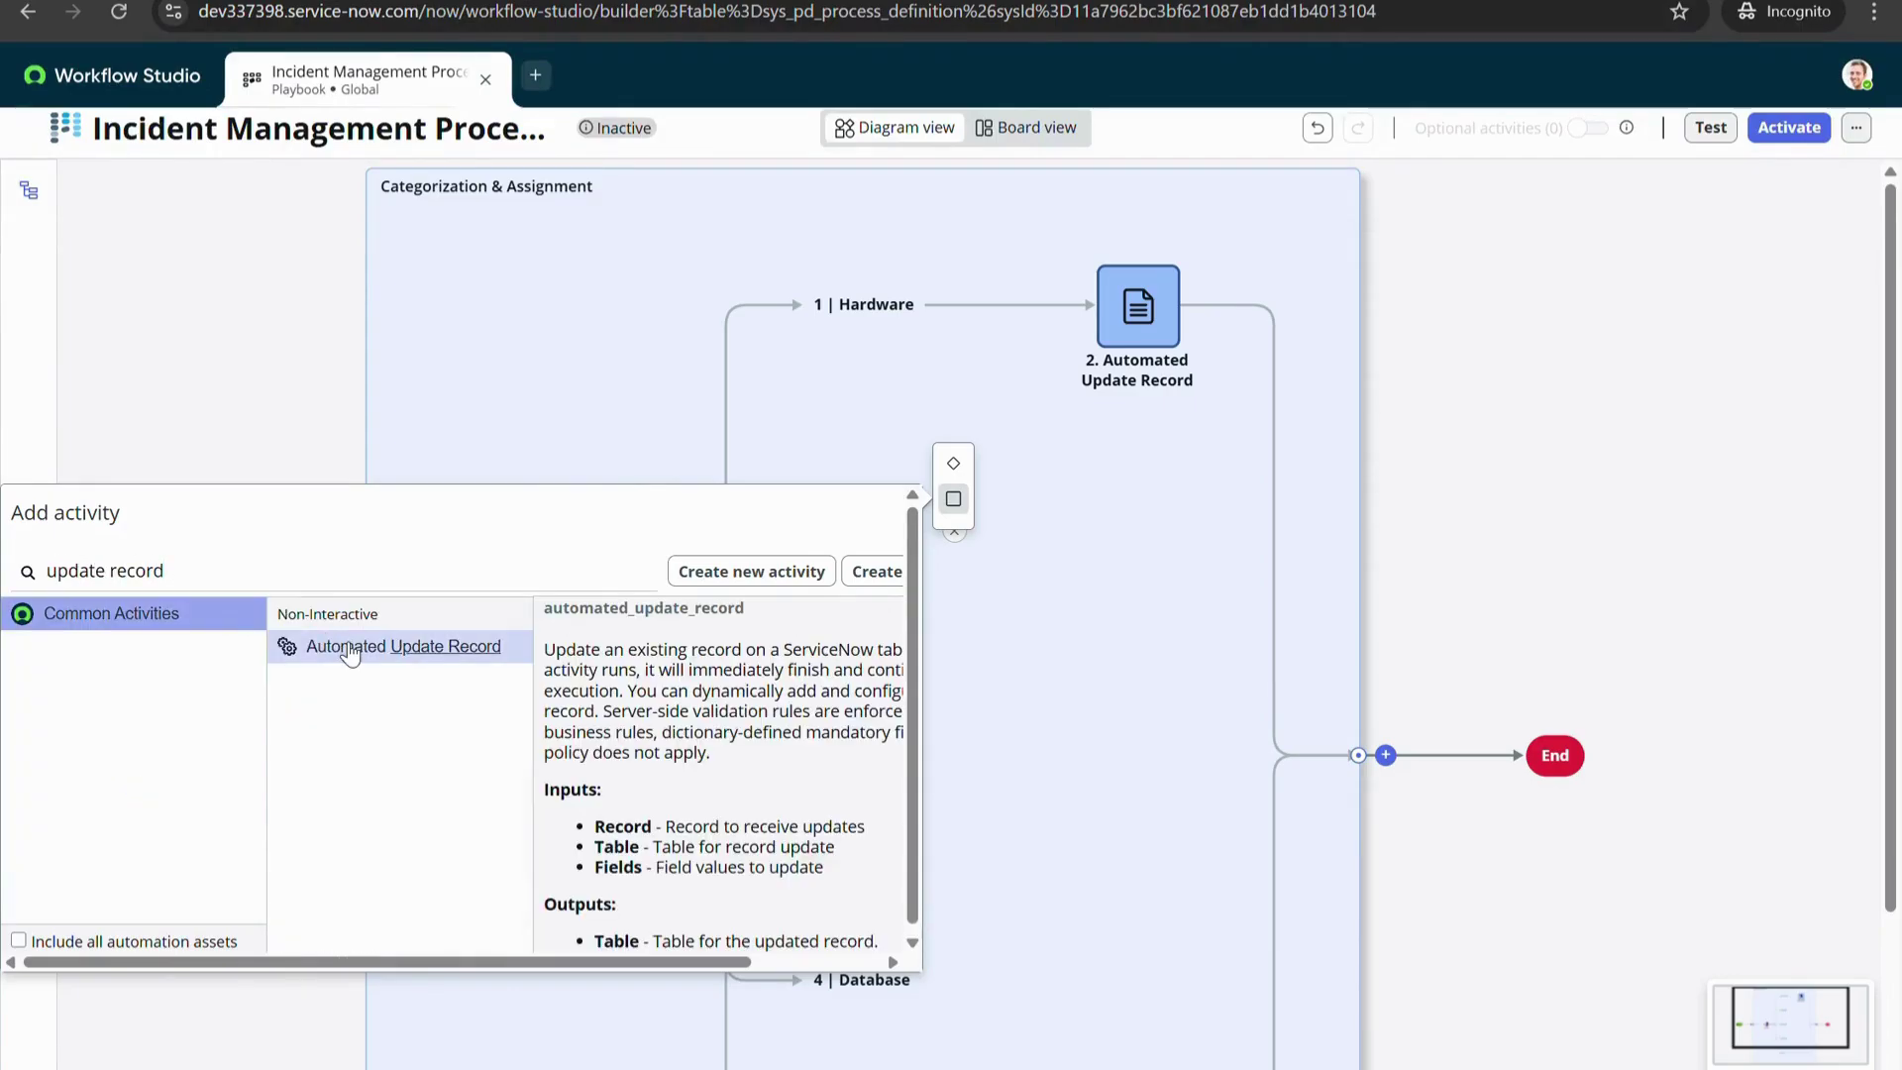
double_click(368, 651)
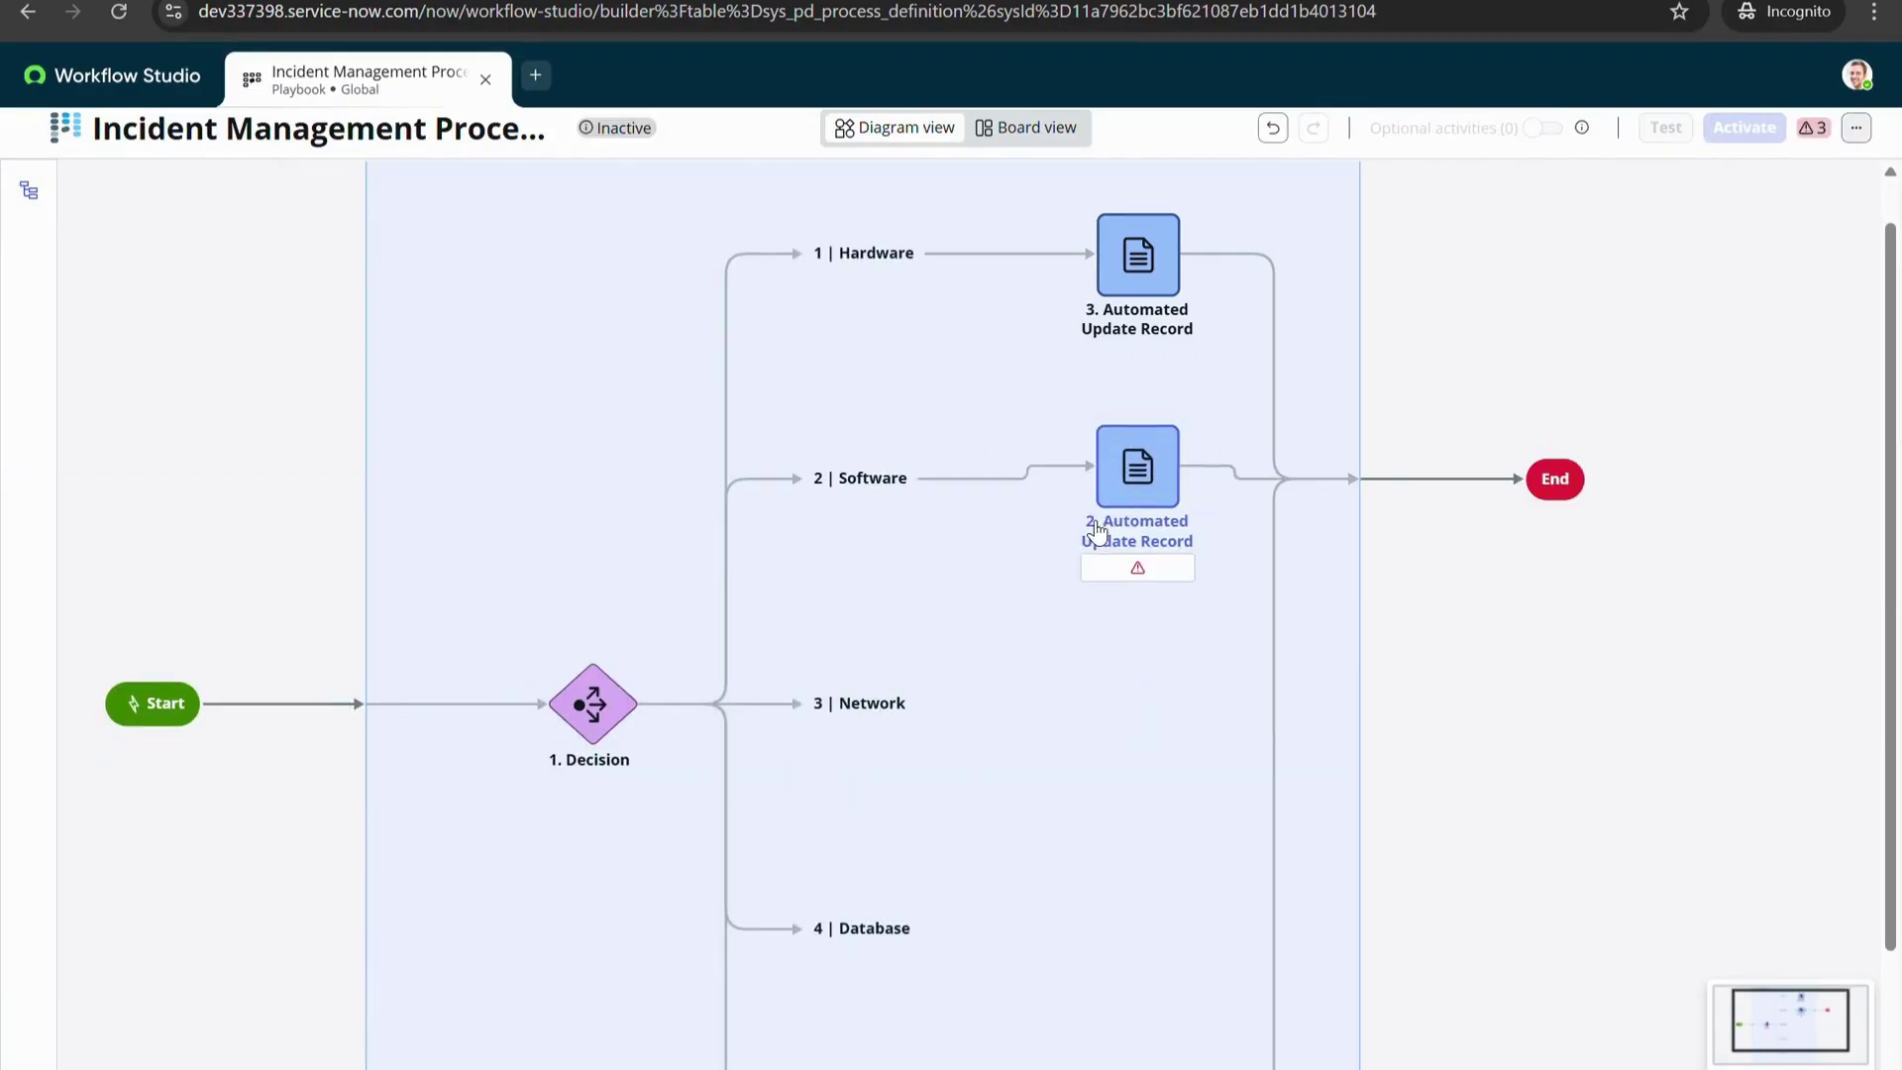
Set the Software branch's update activity Record input to Parent Record - Incident and save its properties
left_click(1139, 493)
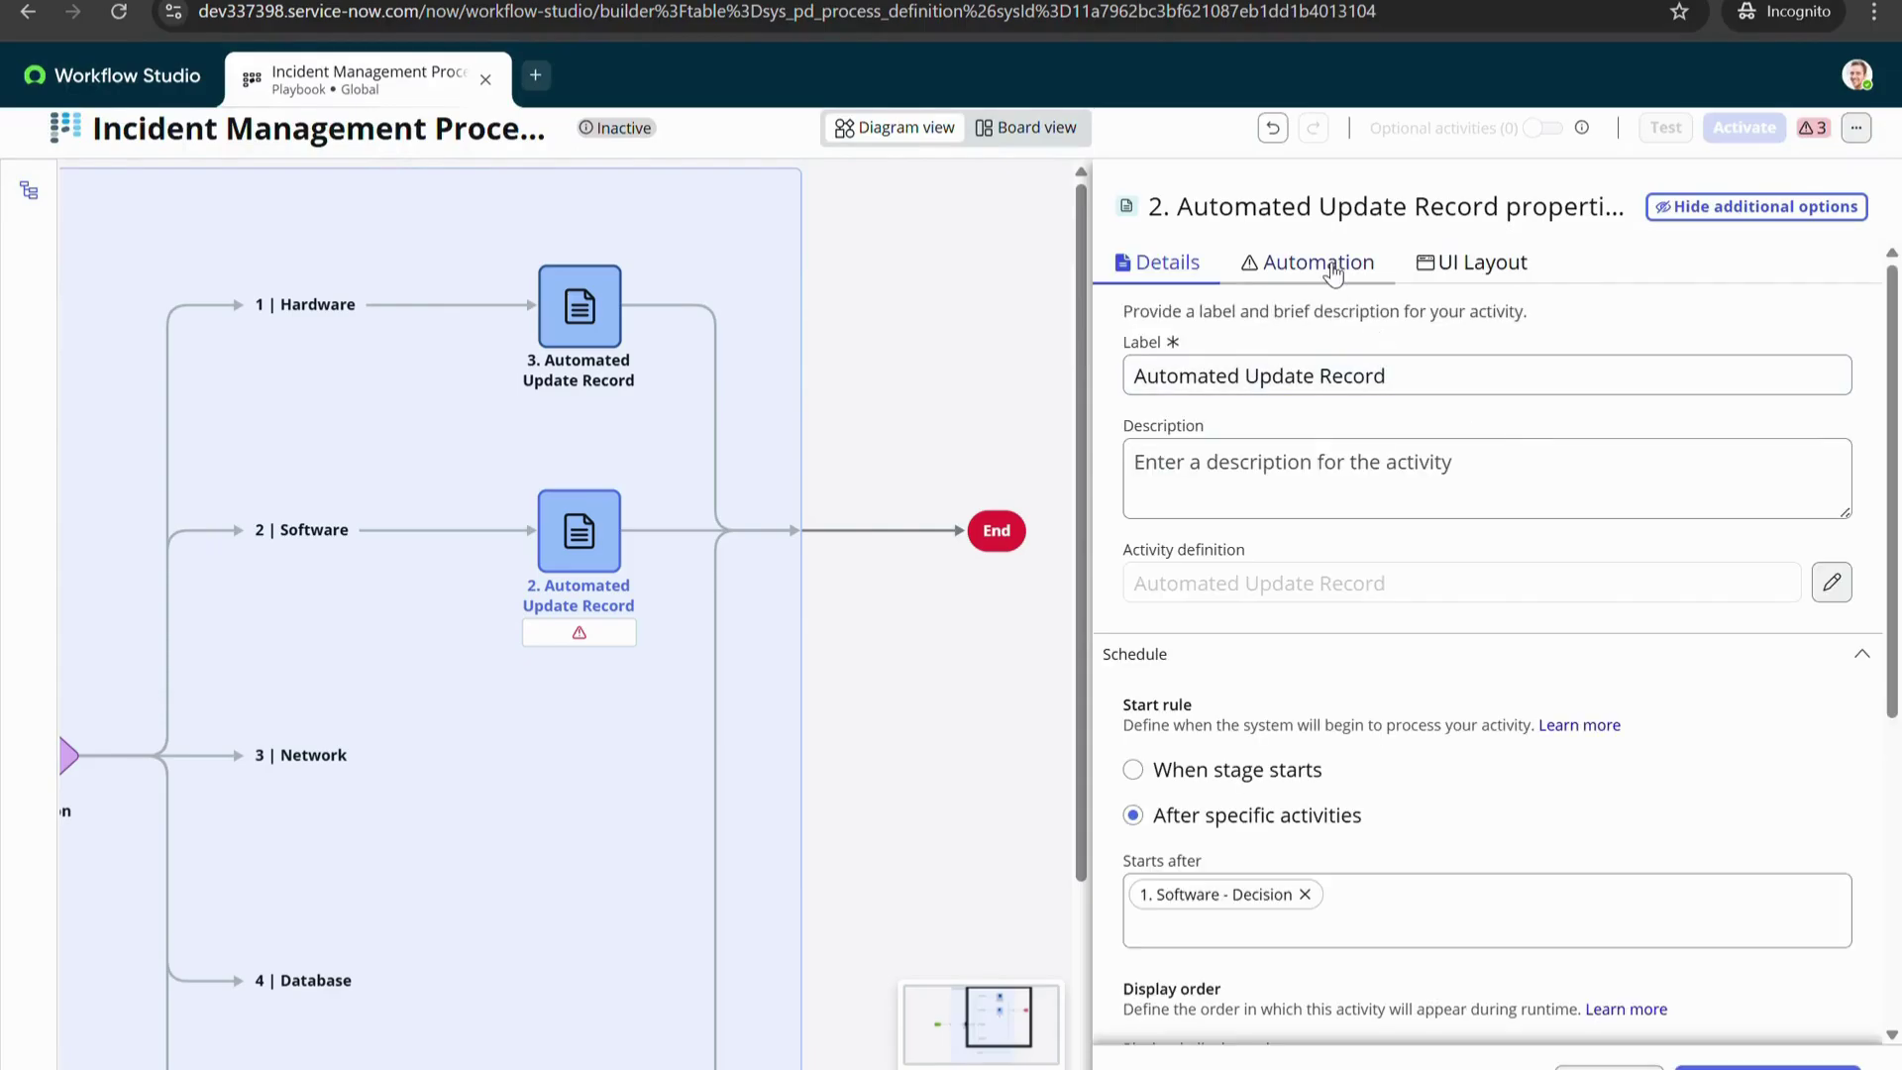
left_click(1334, 273)
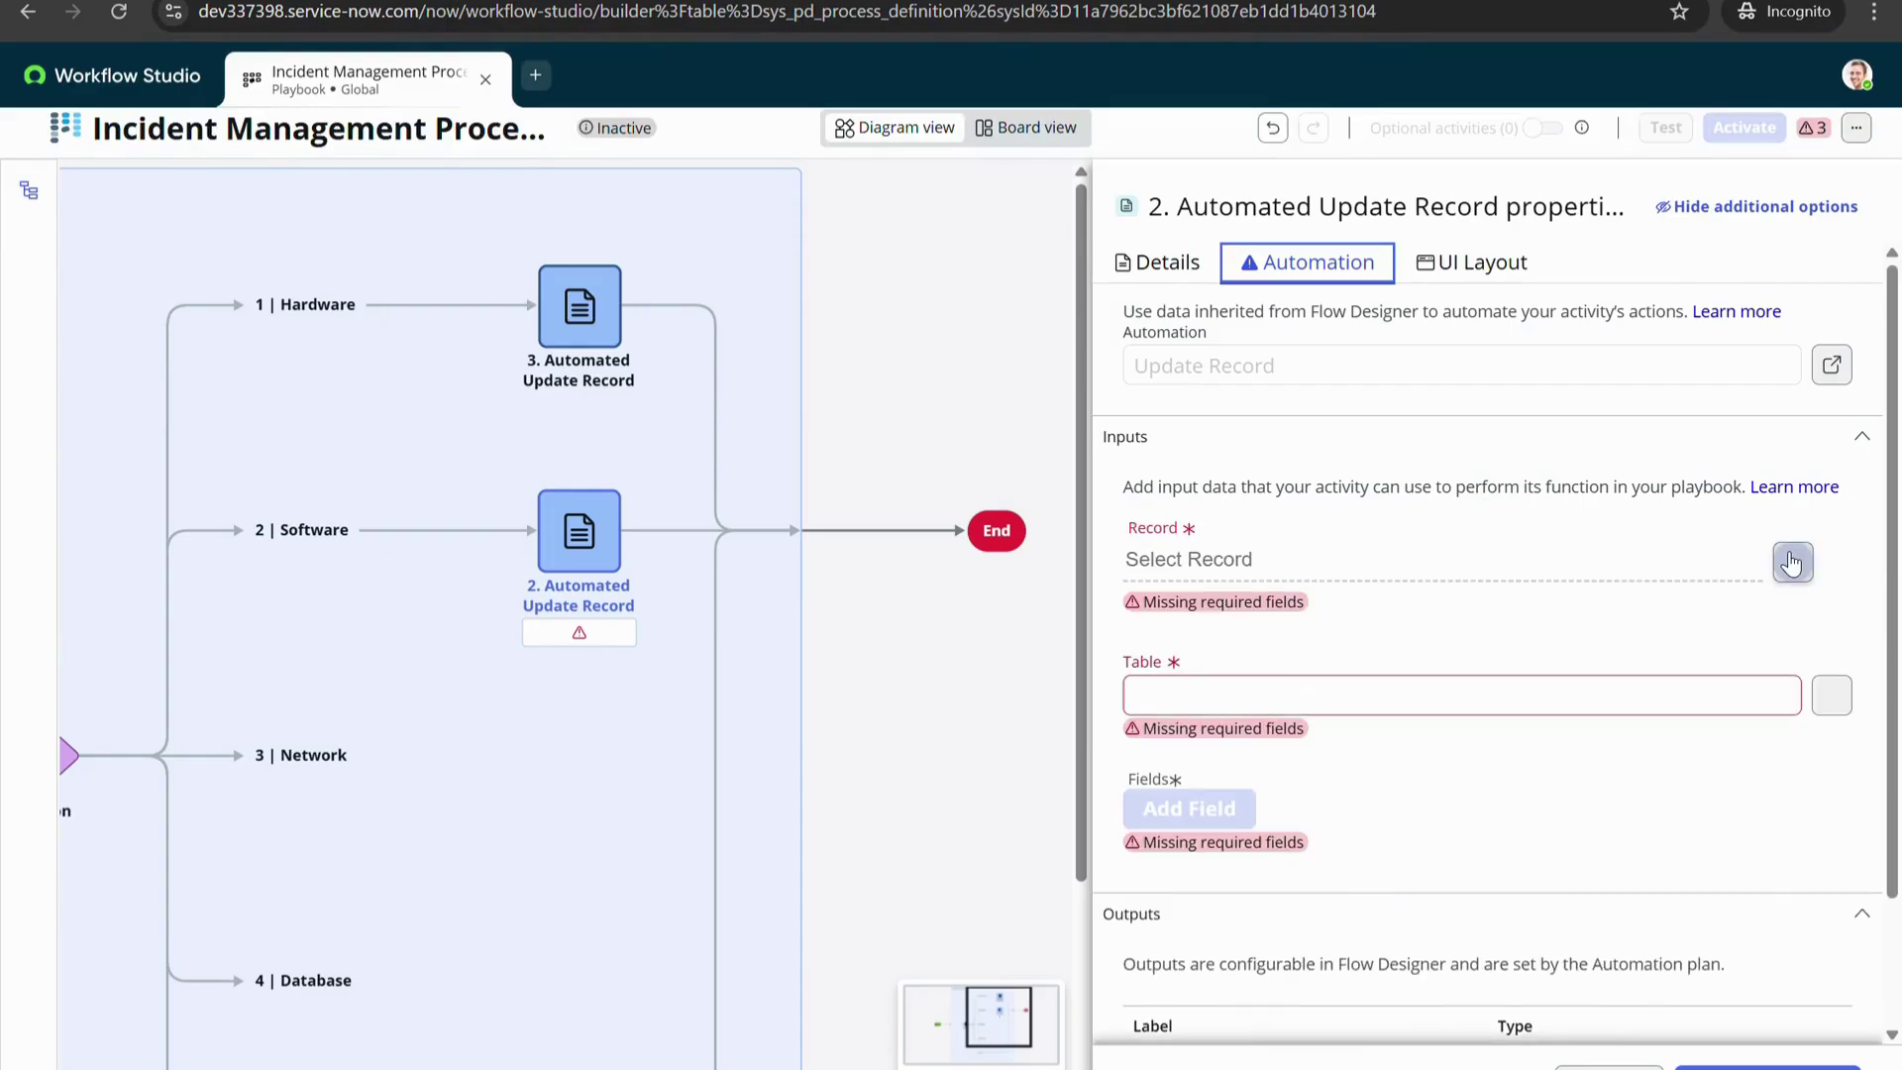
left_click(1784, 562)
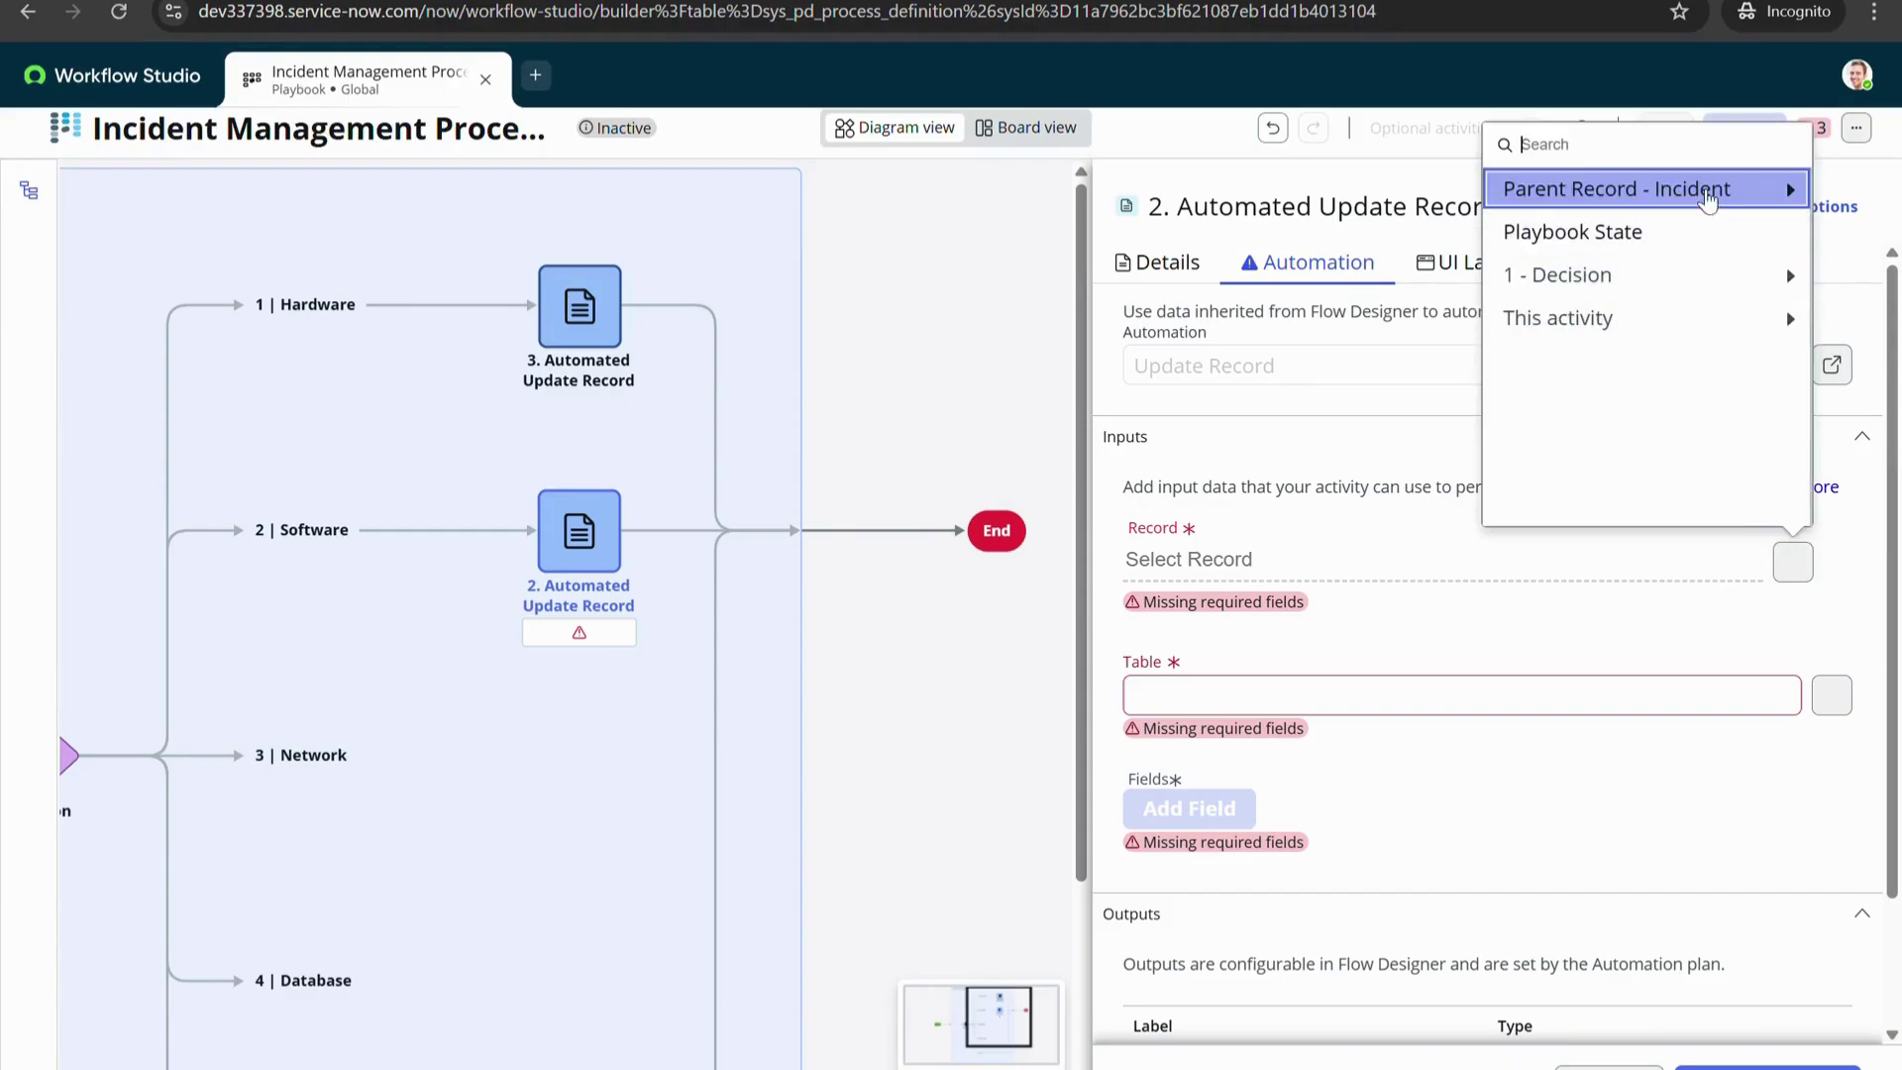
left_click(1735, 190)
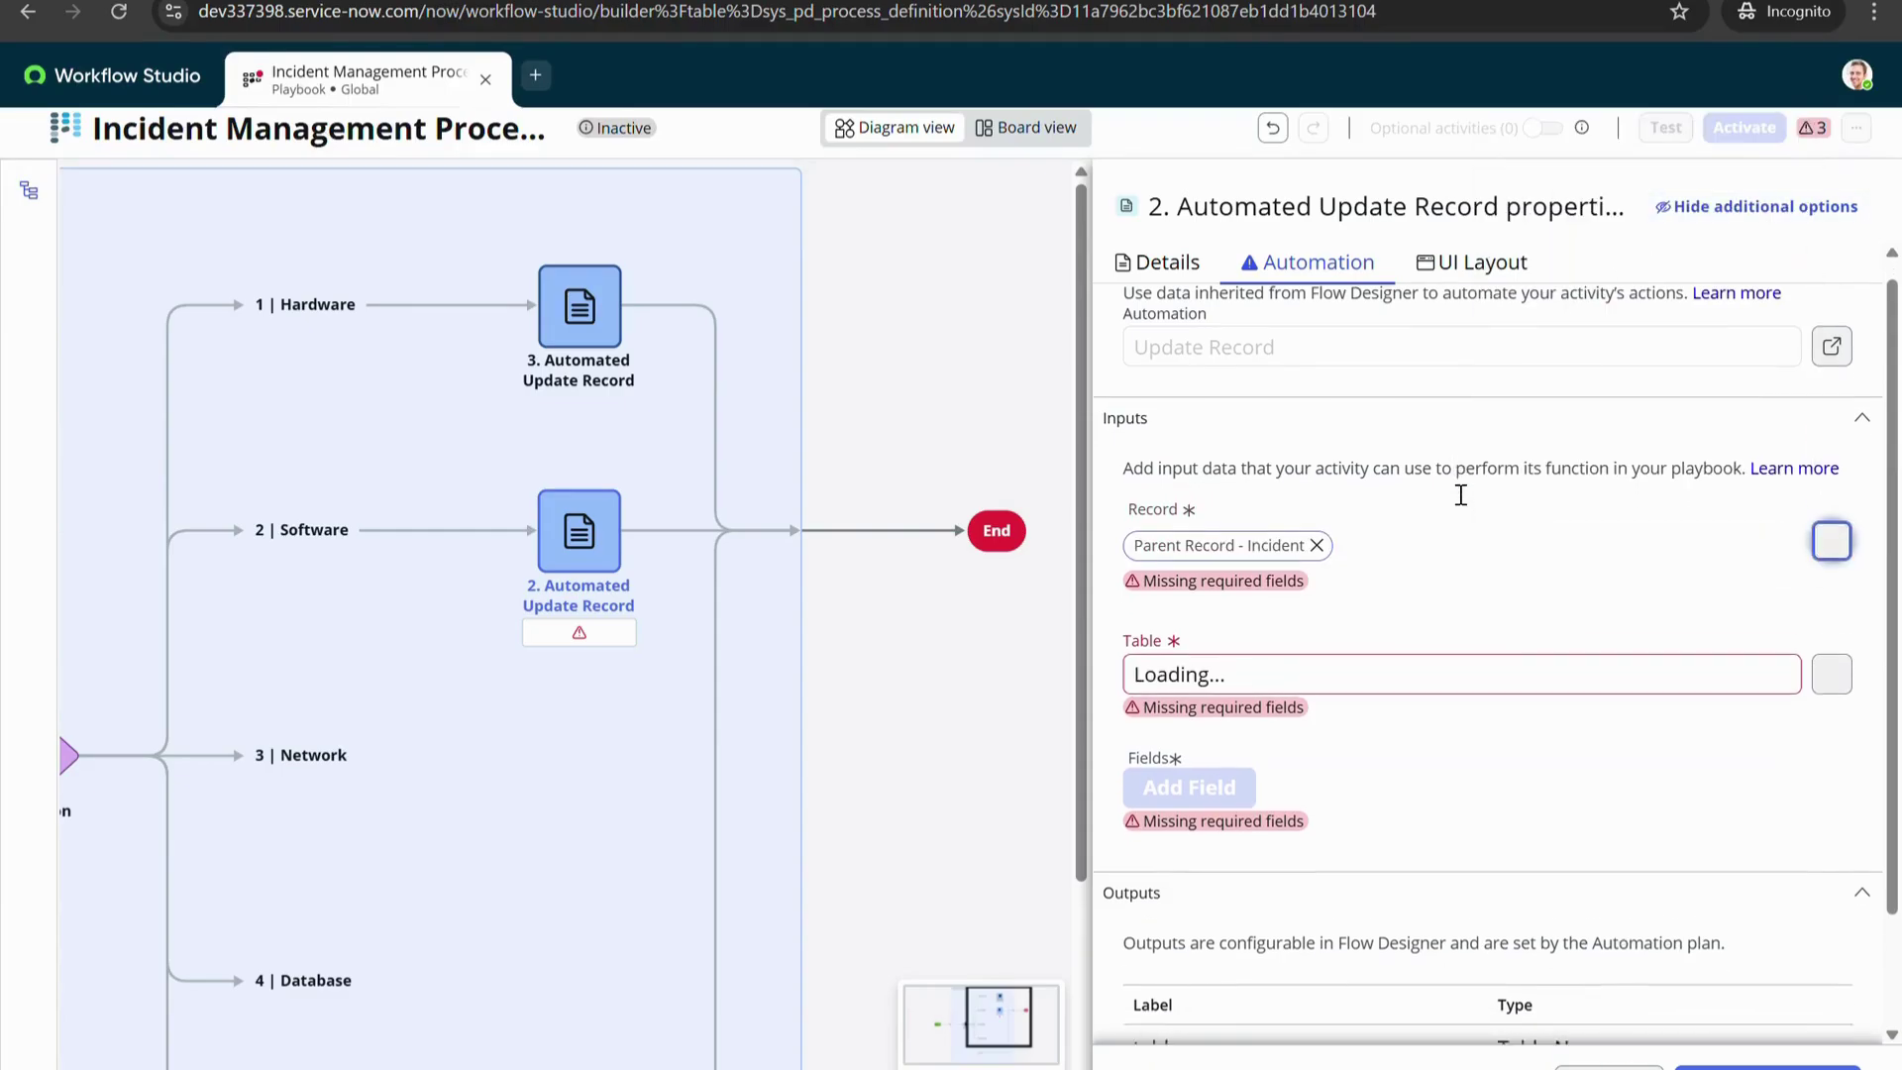
scroll(1507, 700, "down", 2)
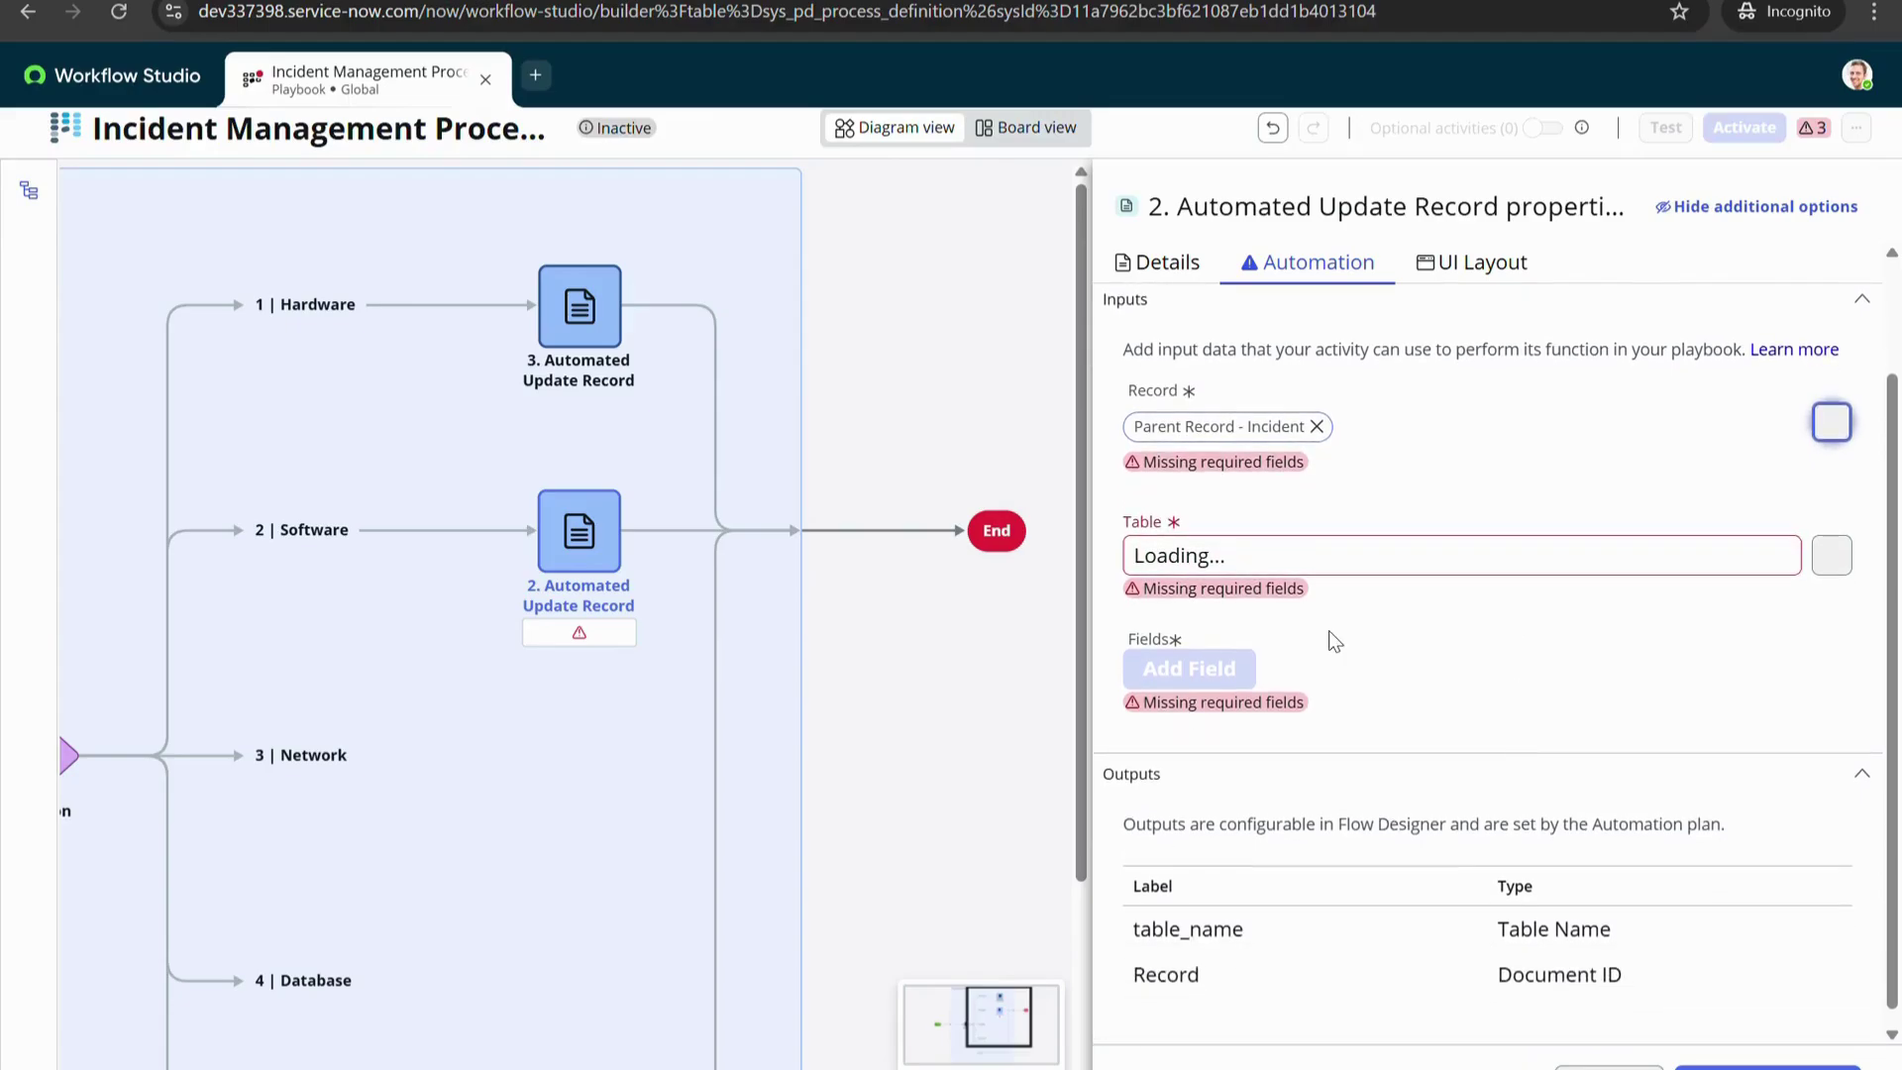
scroll(1599, 716, "down", 1)
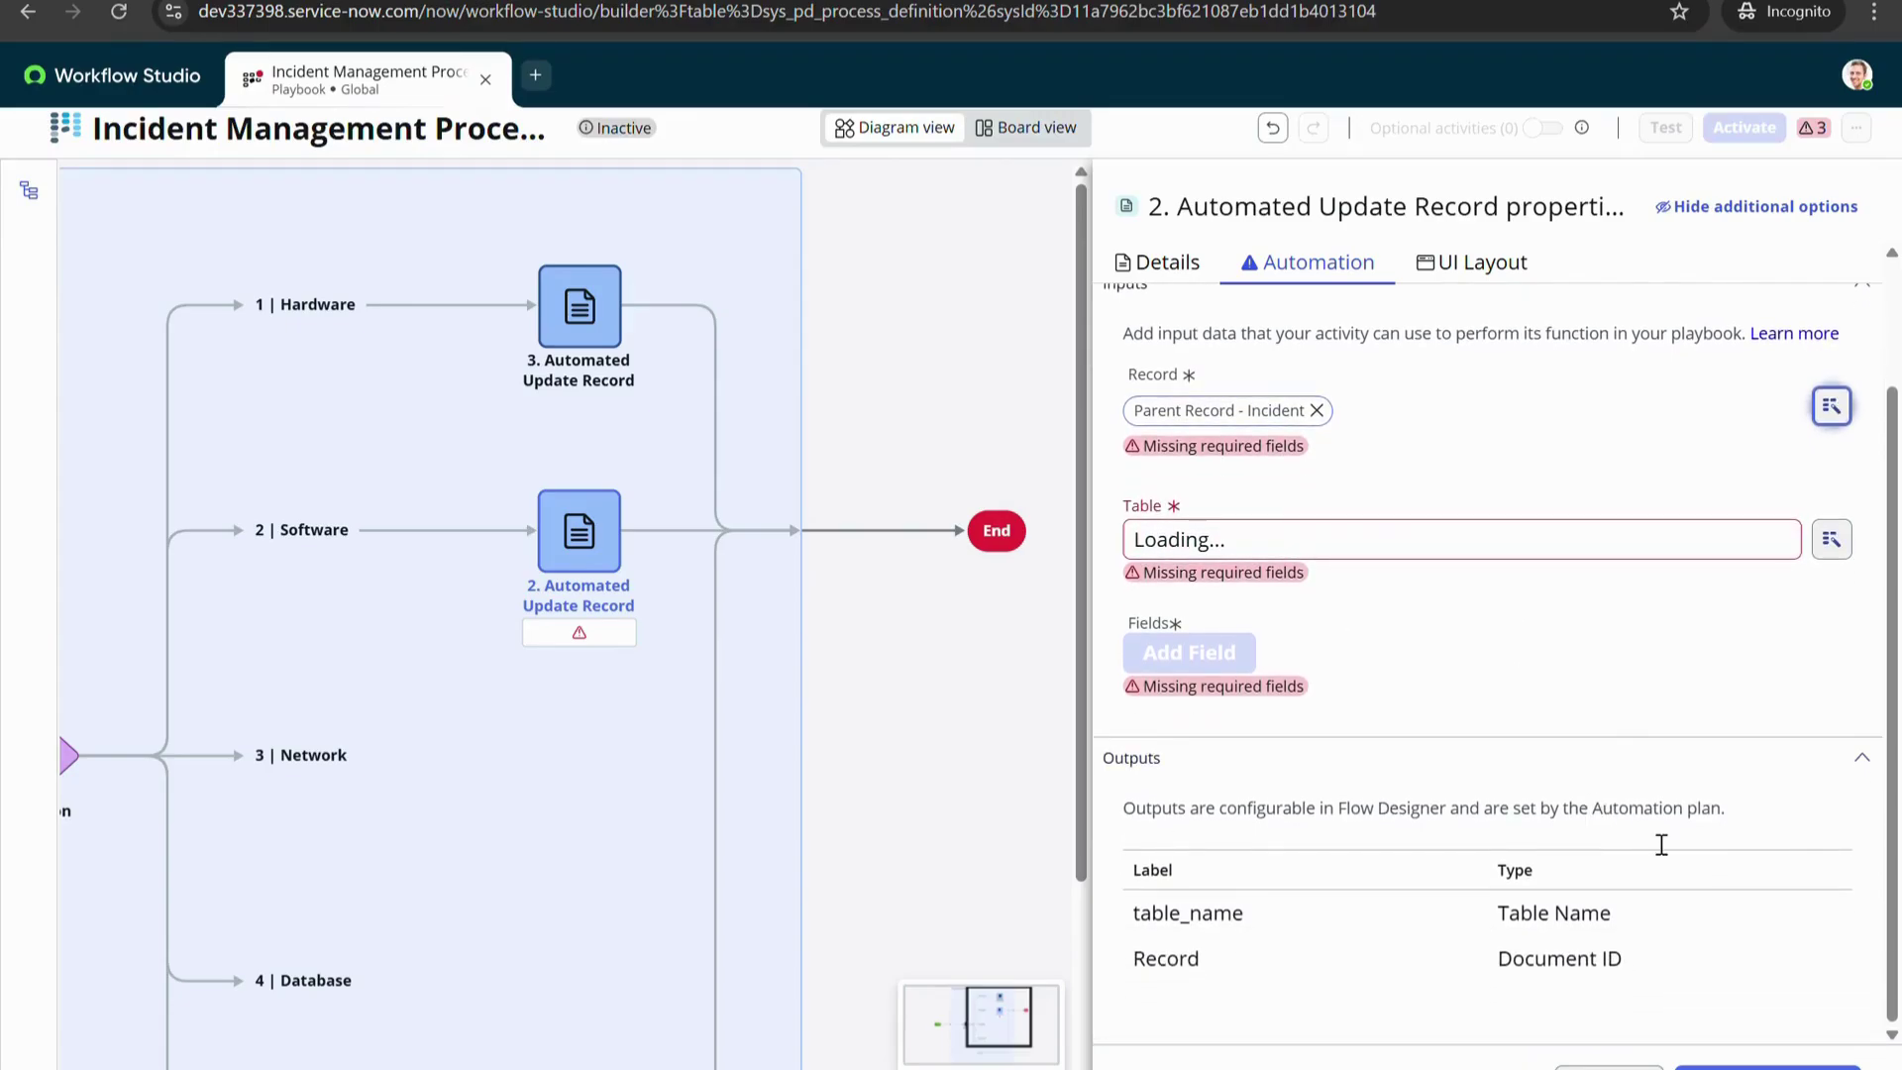
left_click(1768, 1063)
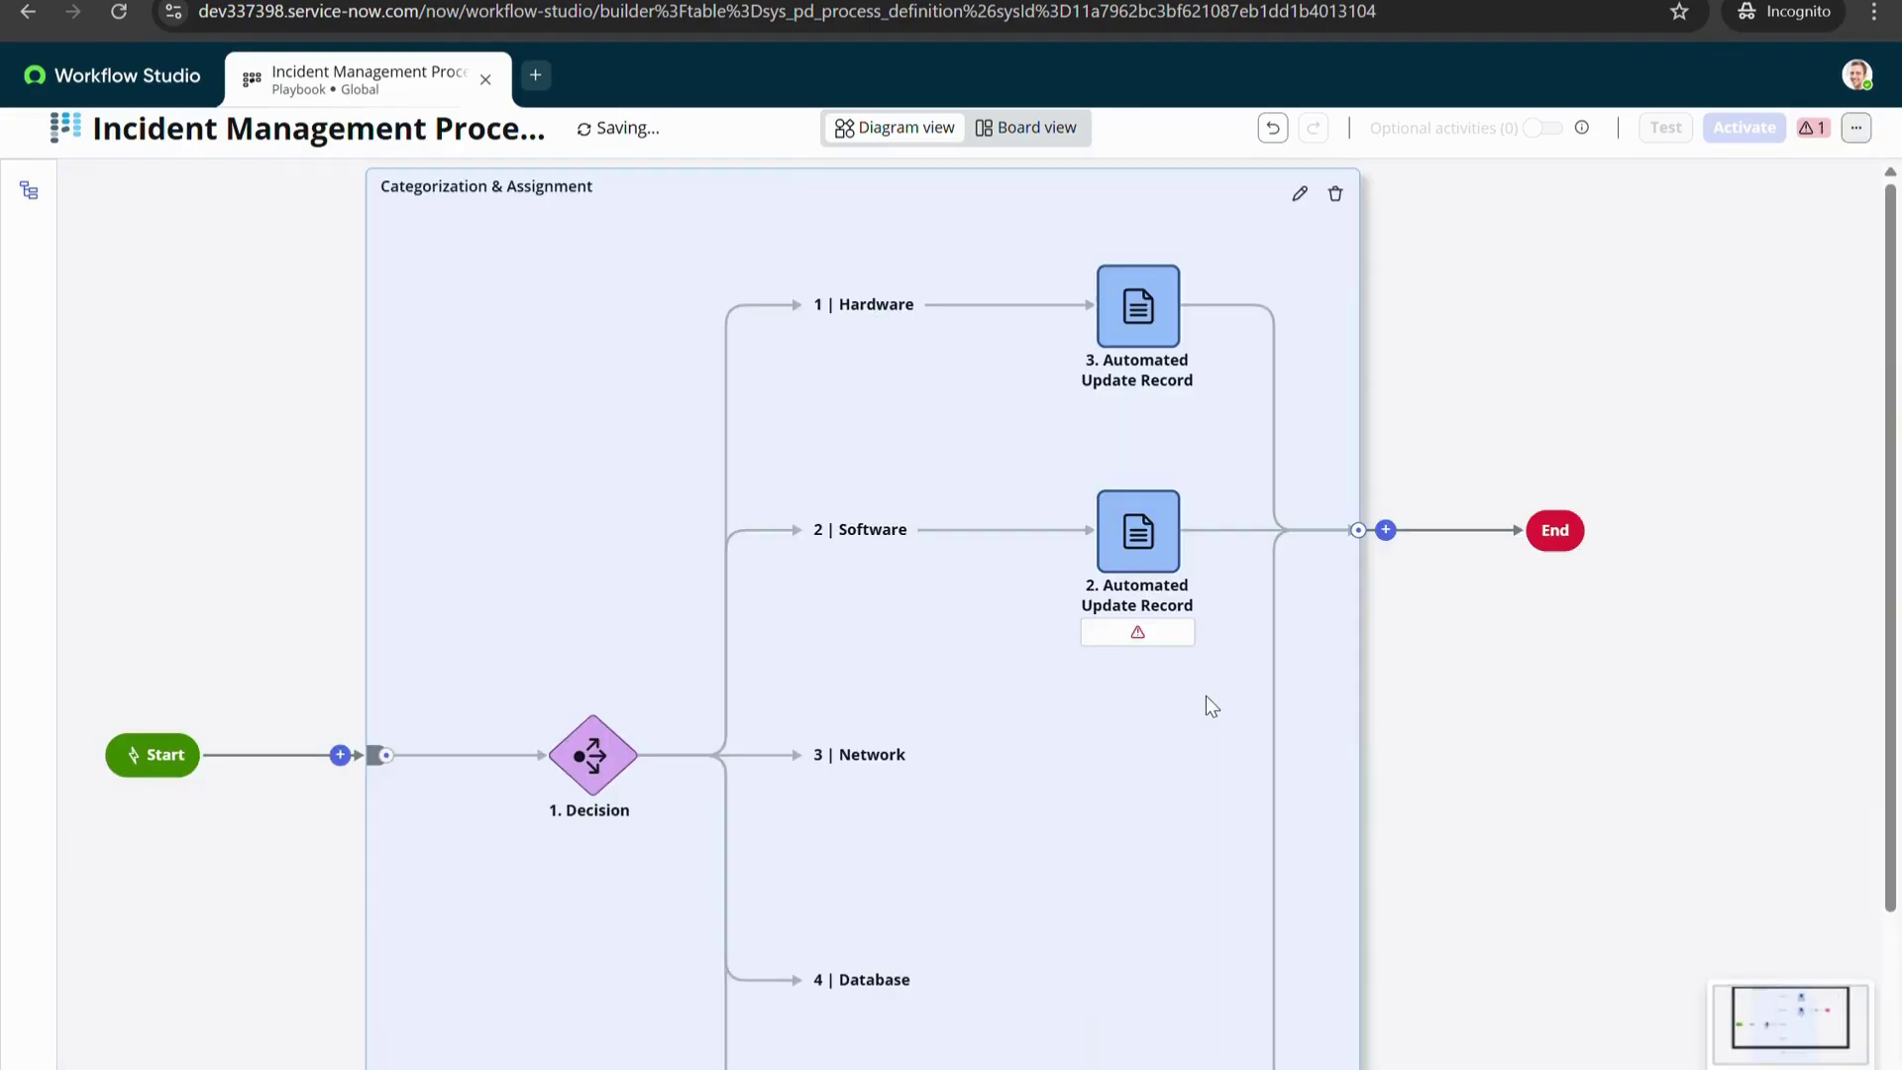
Reopen the Software branch's update activity automation inputs and choose Assignment group as the field to update
left_click(1138, 530)
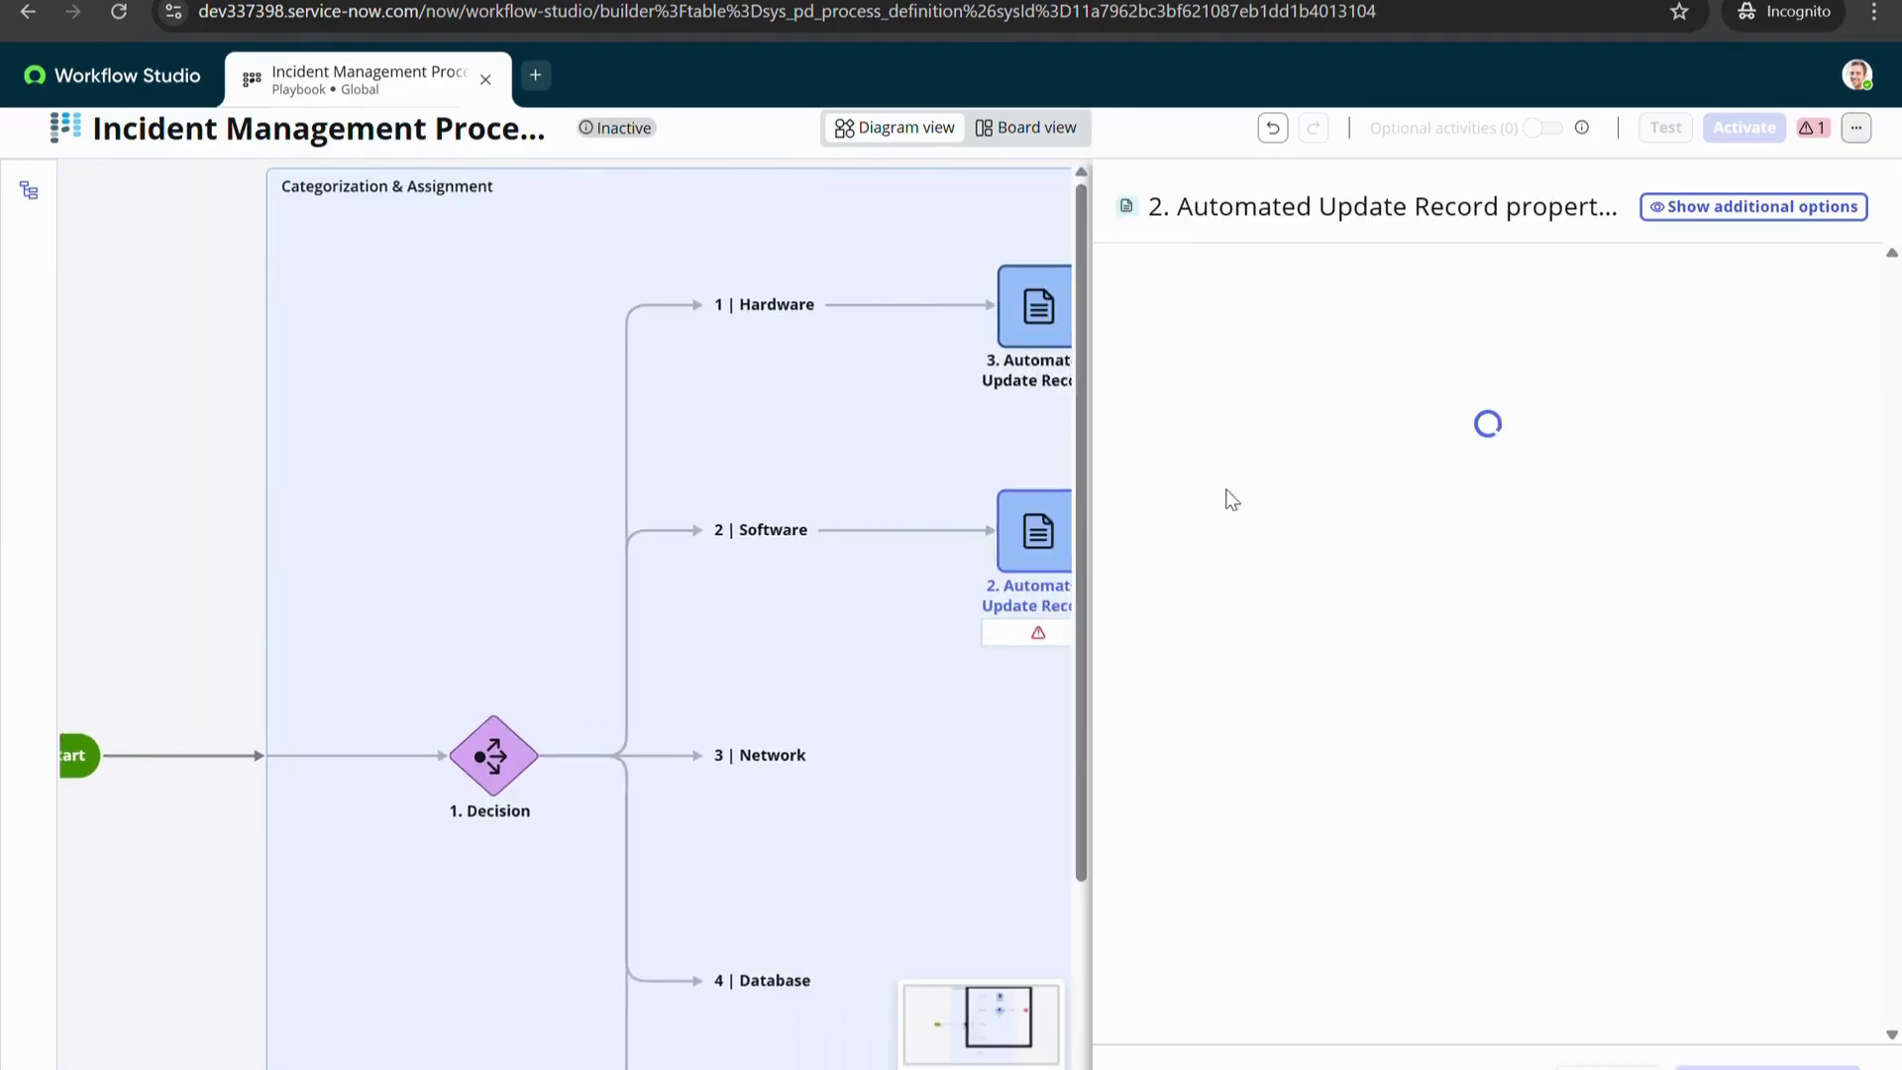
left_click(1305, 263)
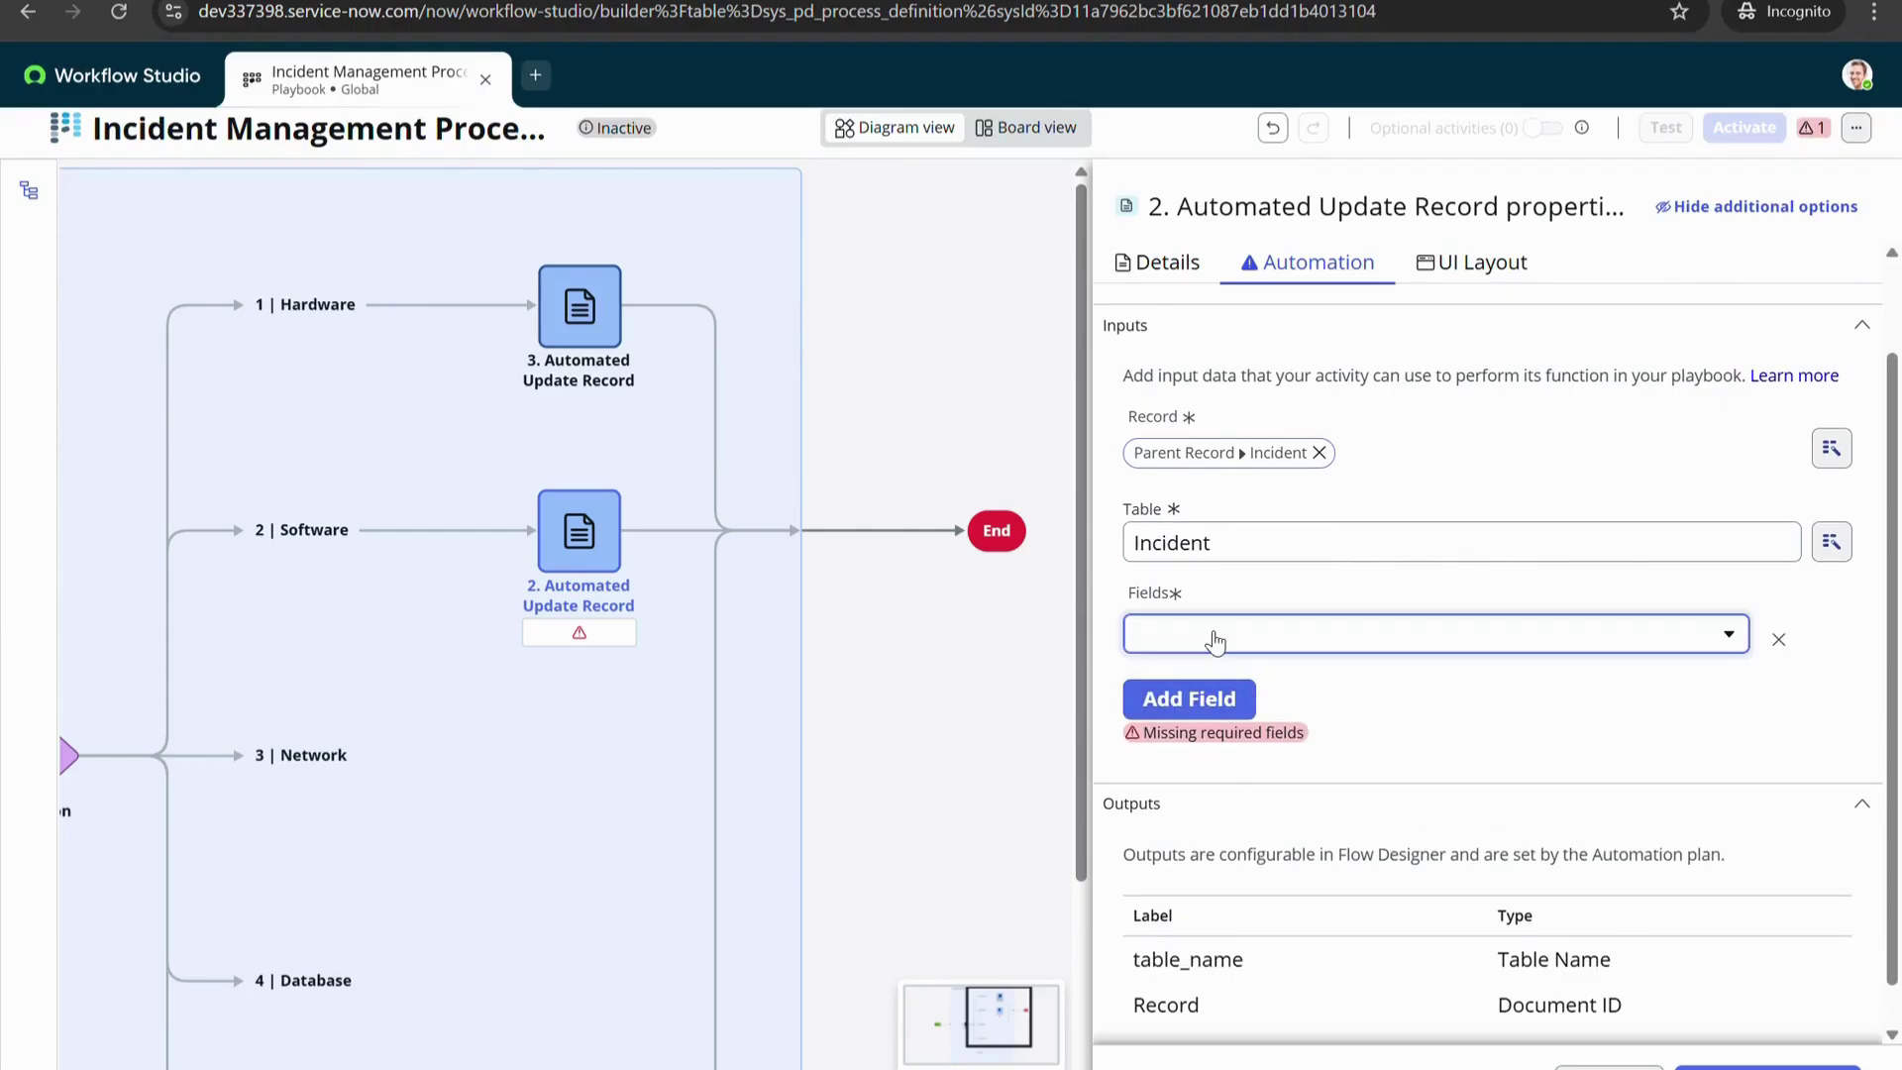
left_click(1216, 639)
type("ass")
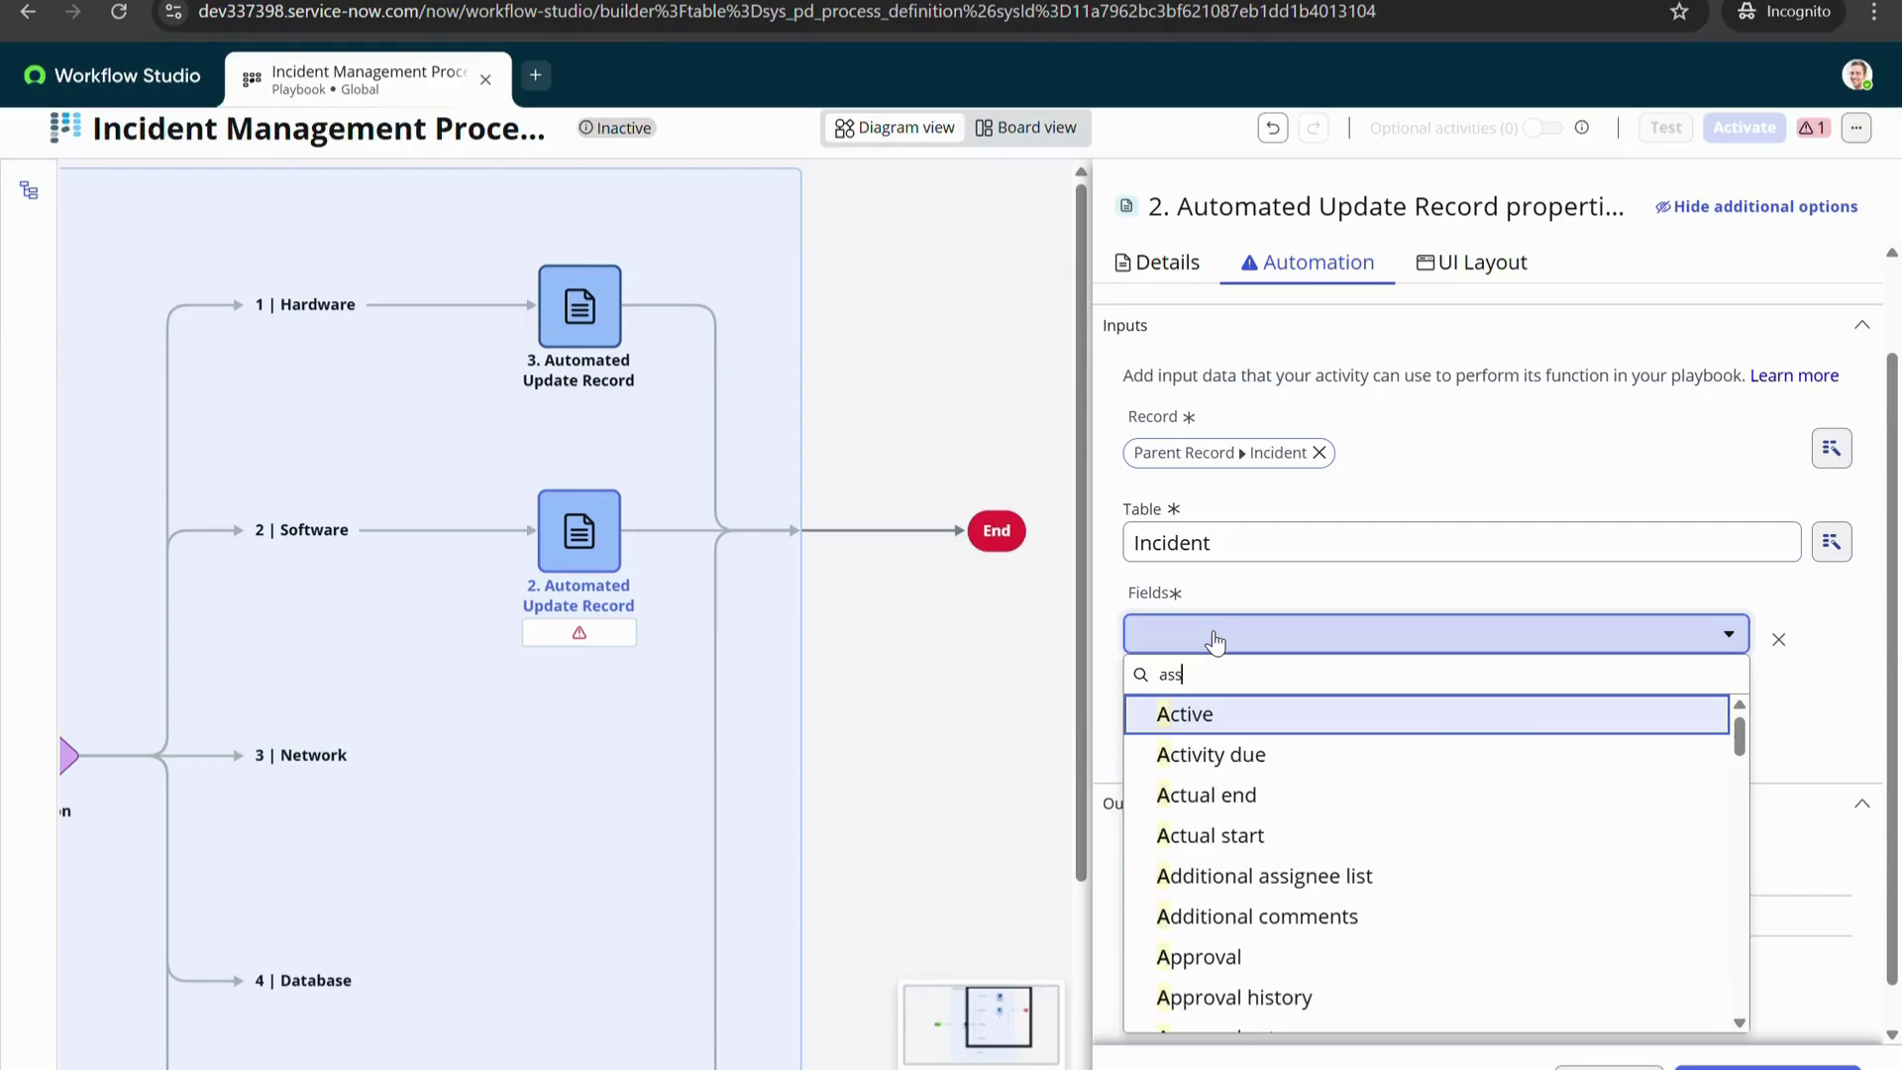
type("ignment")
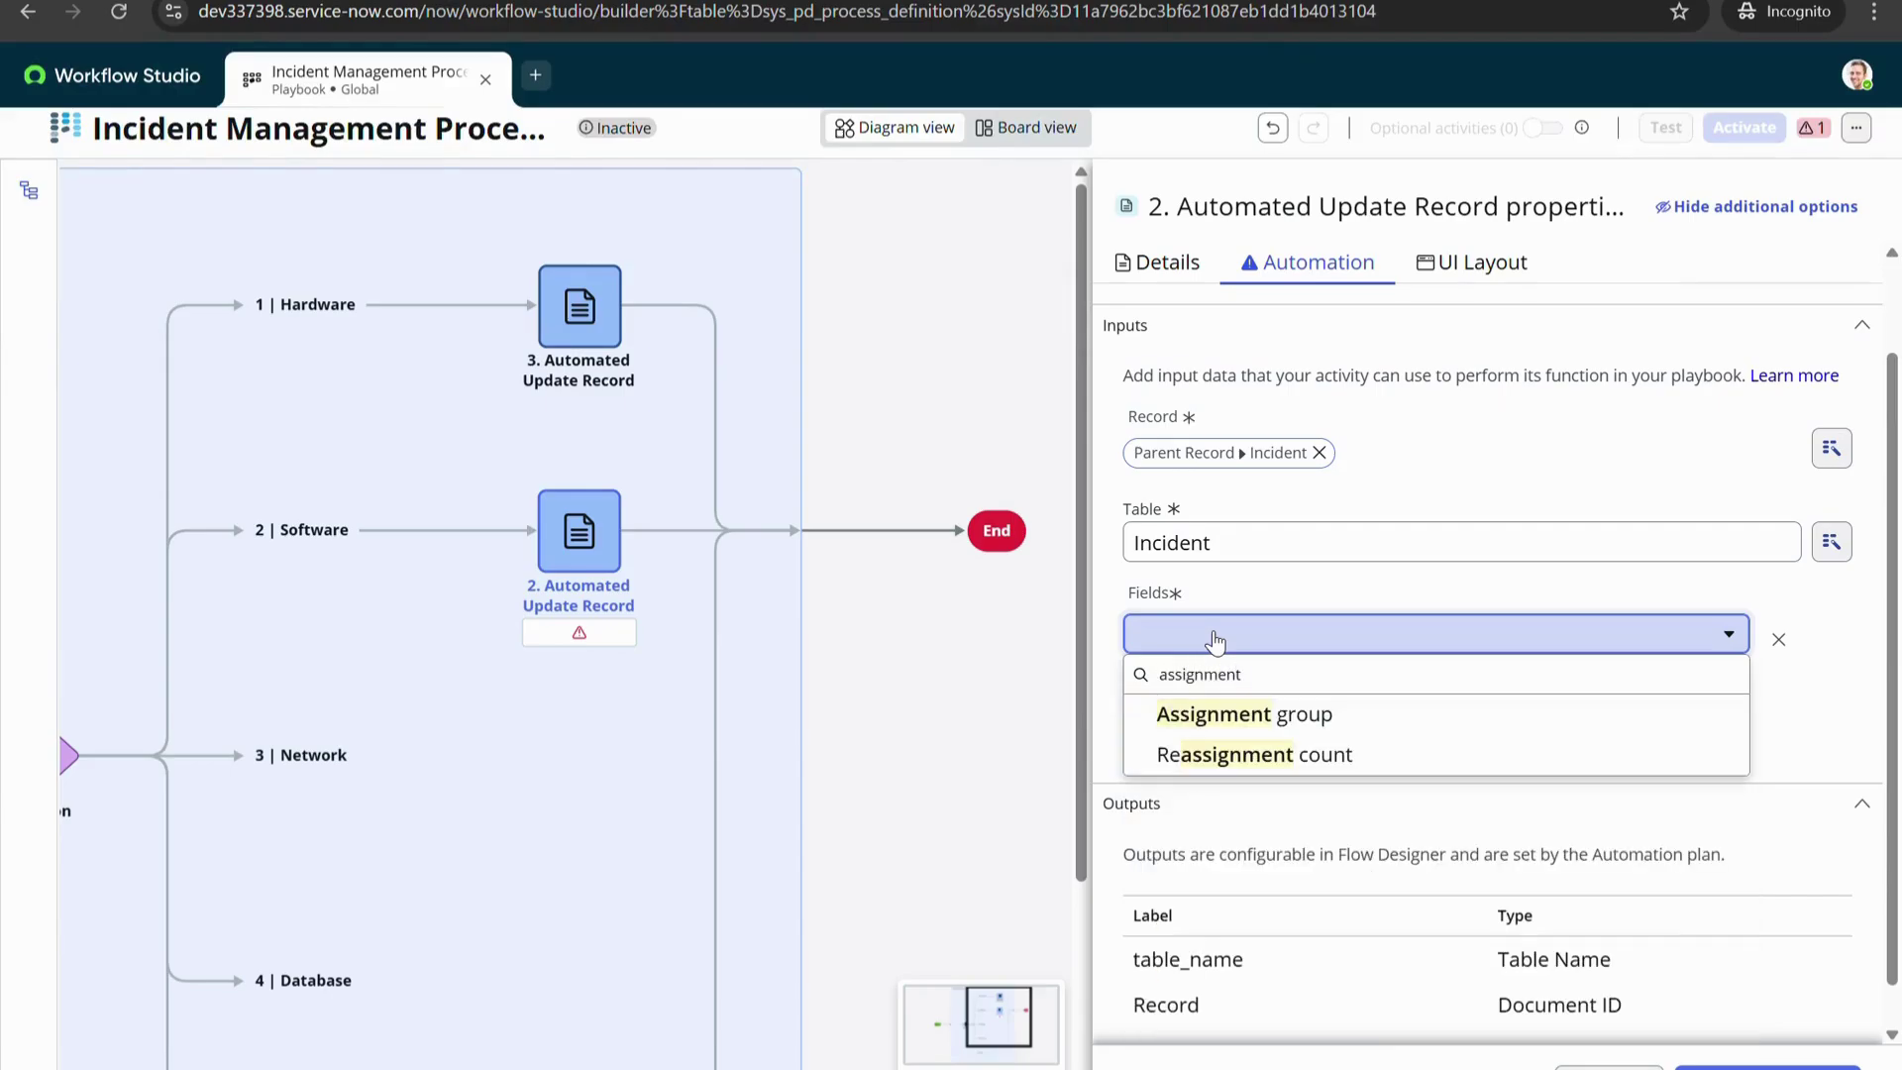
left_click(1273, 726)
left_click(1250, 724)
Set the Assignment group value in the Software branch's update activity to the Software group and save the activity
left_click(1278, 693)
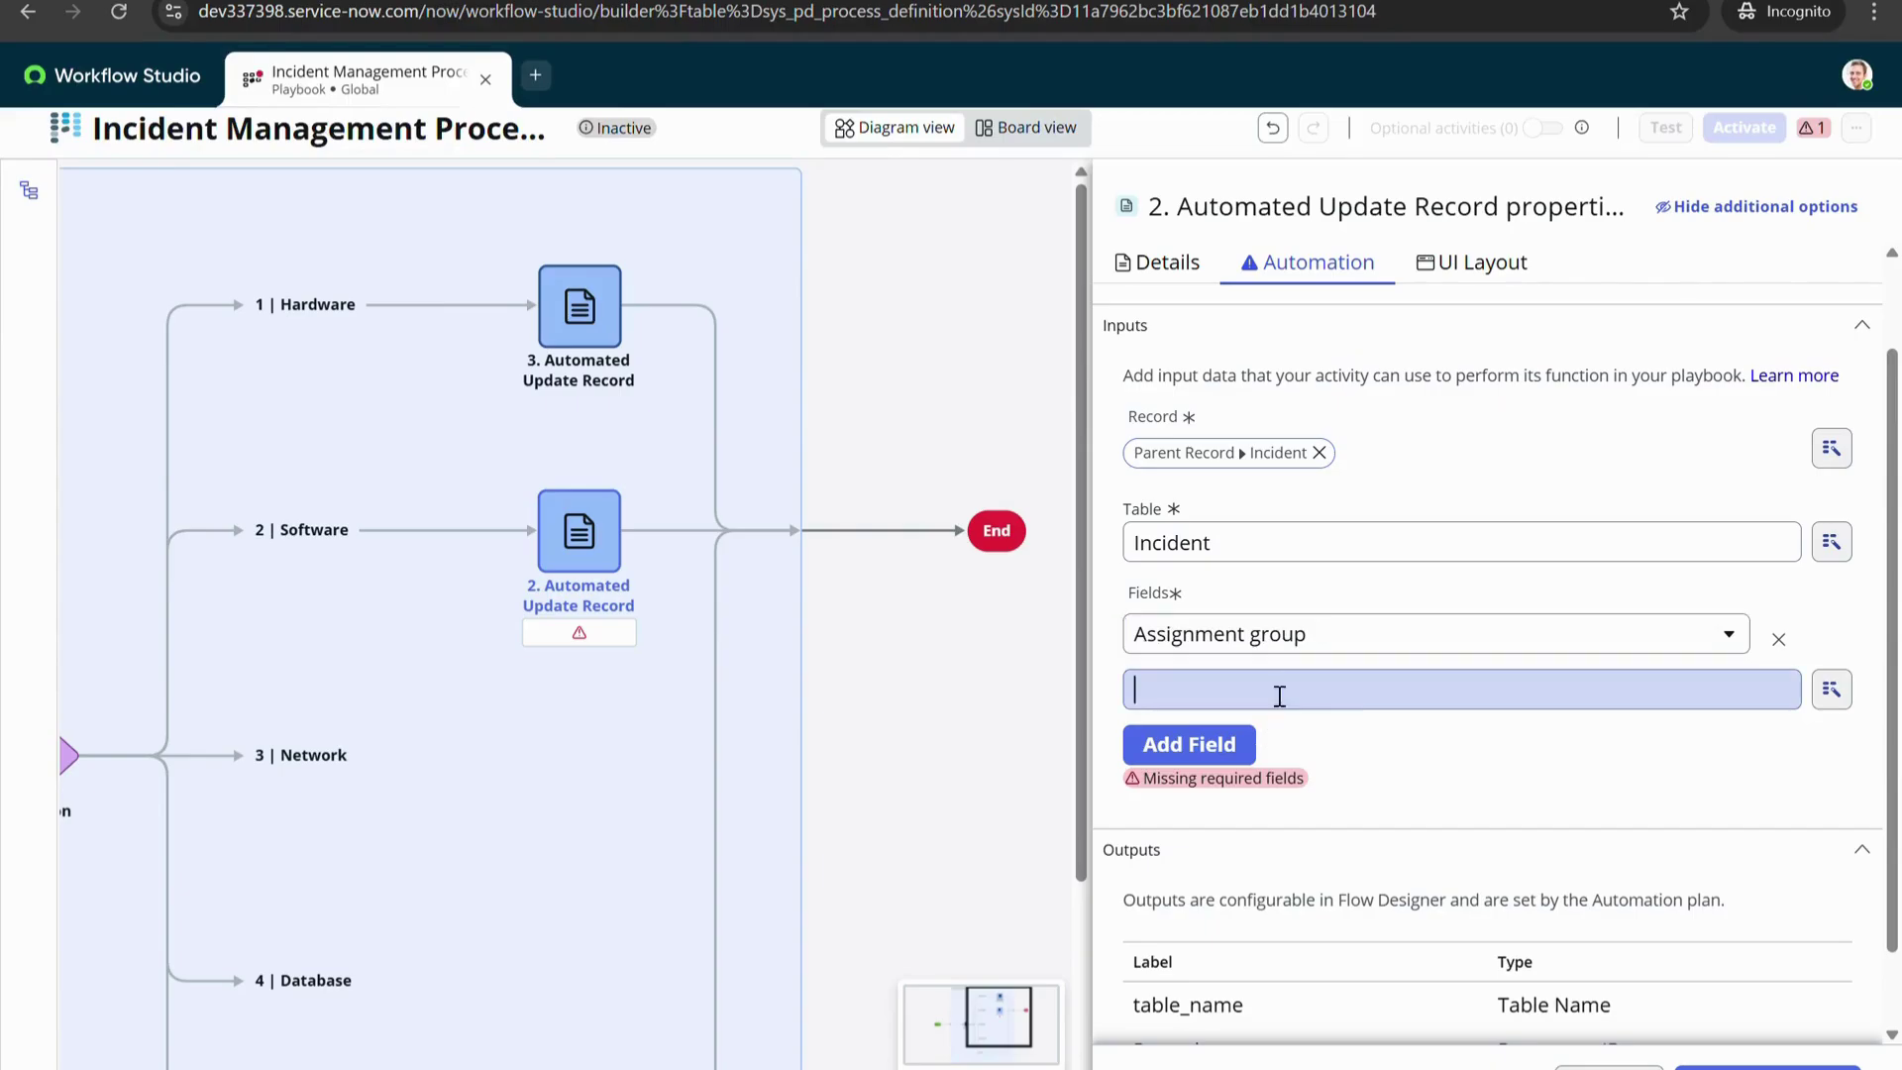
type("Softare")
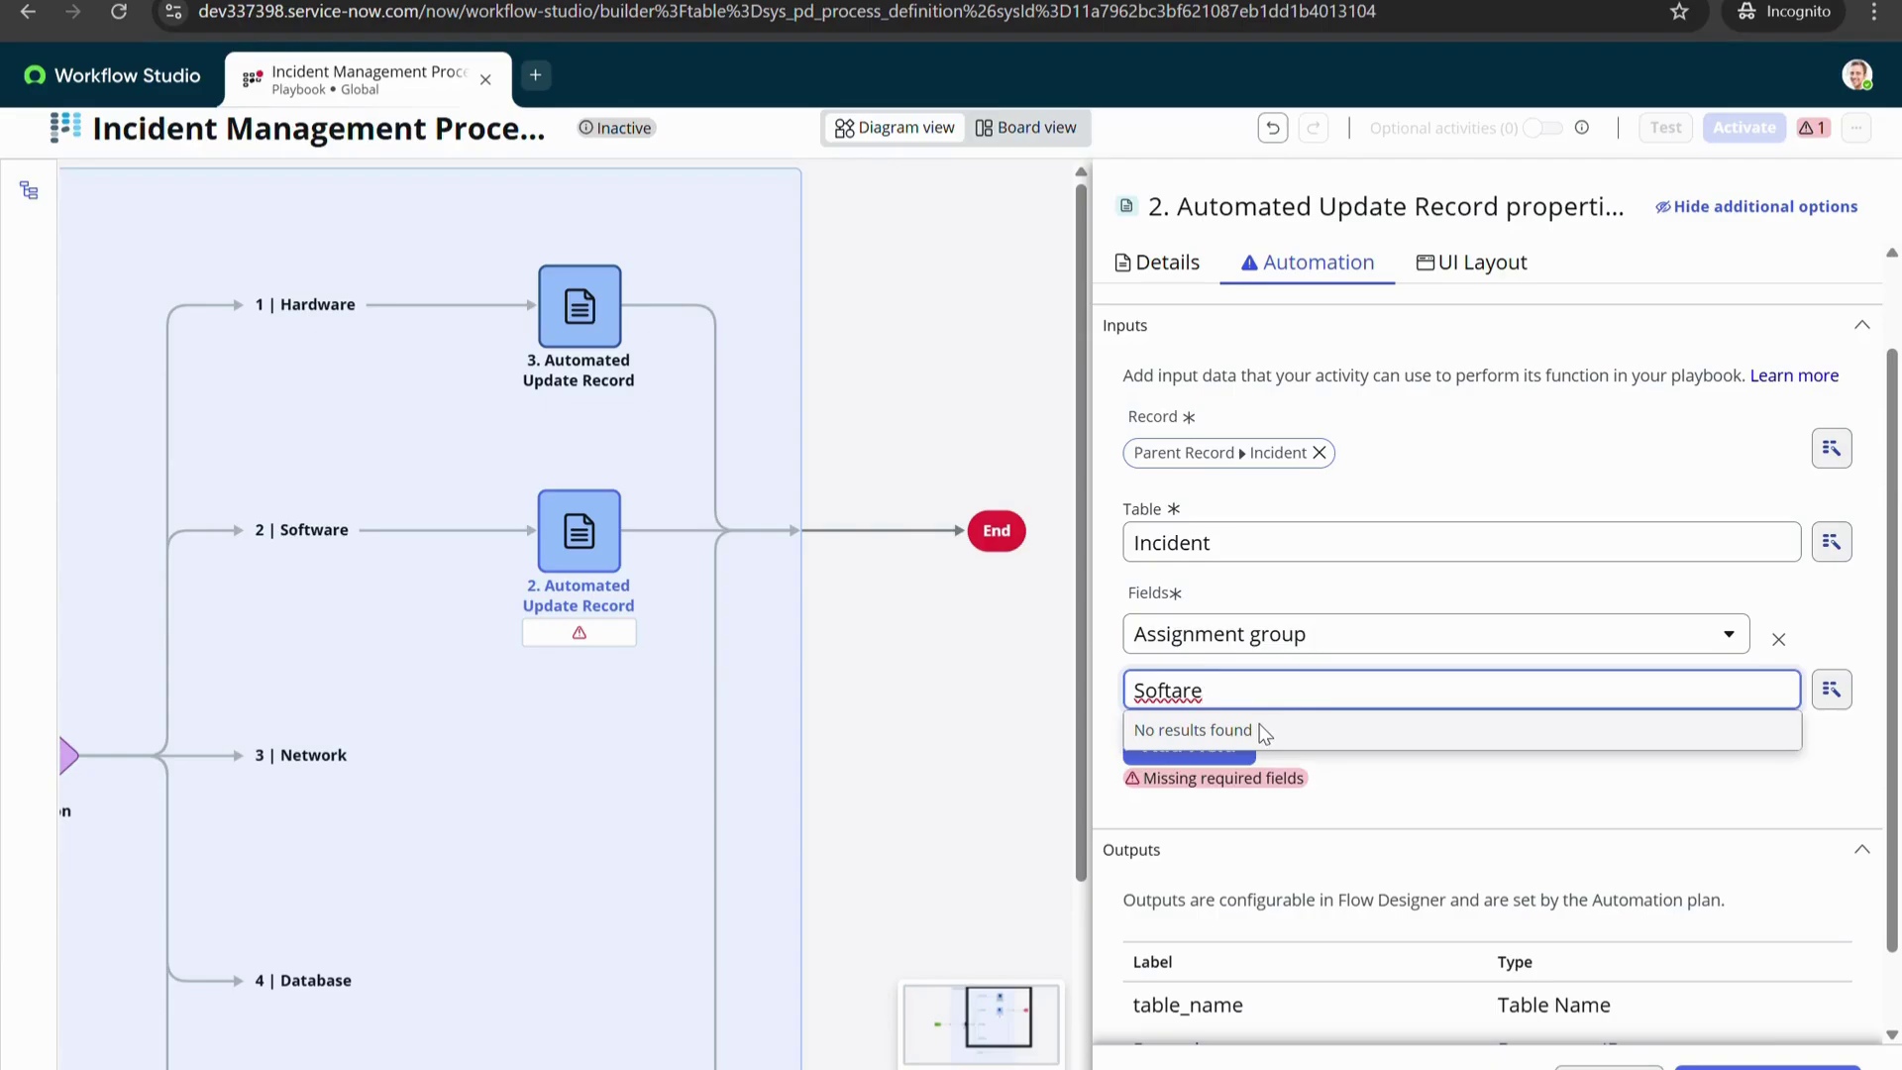
key("BackSpace")
key("BackSpace")
key("BackSpace")
type("wa")
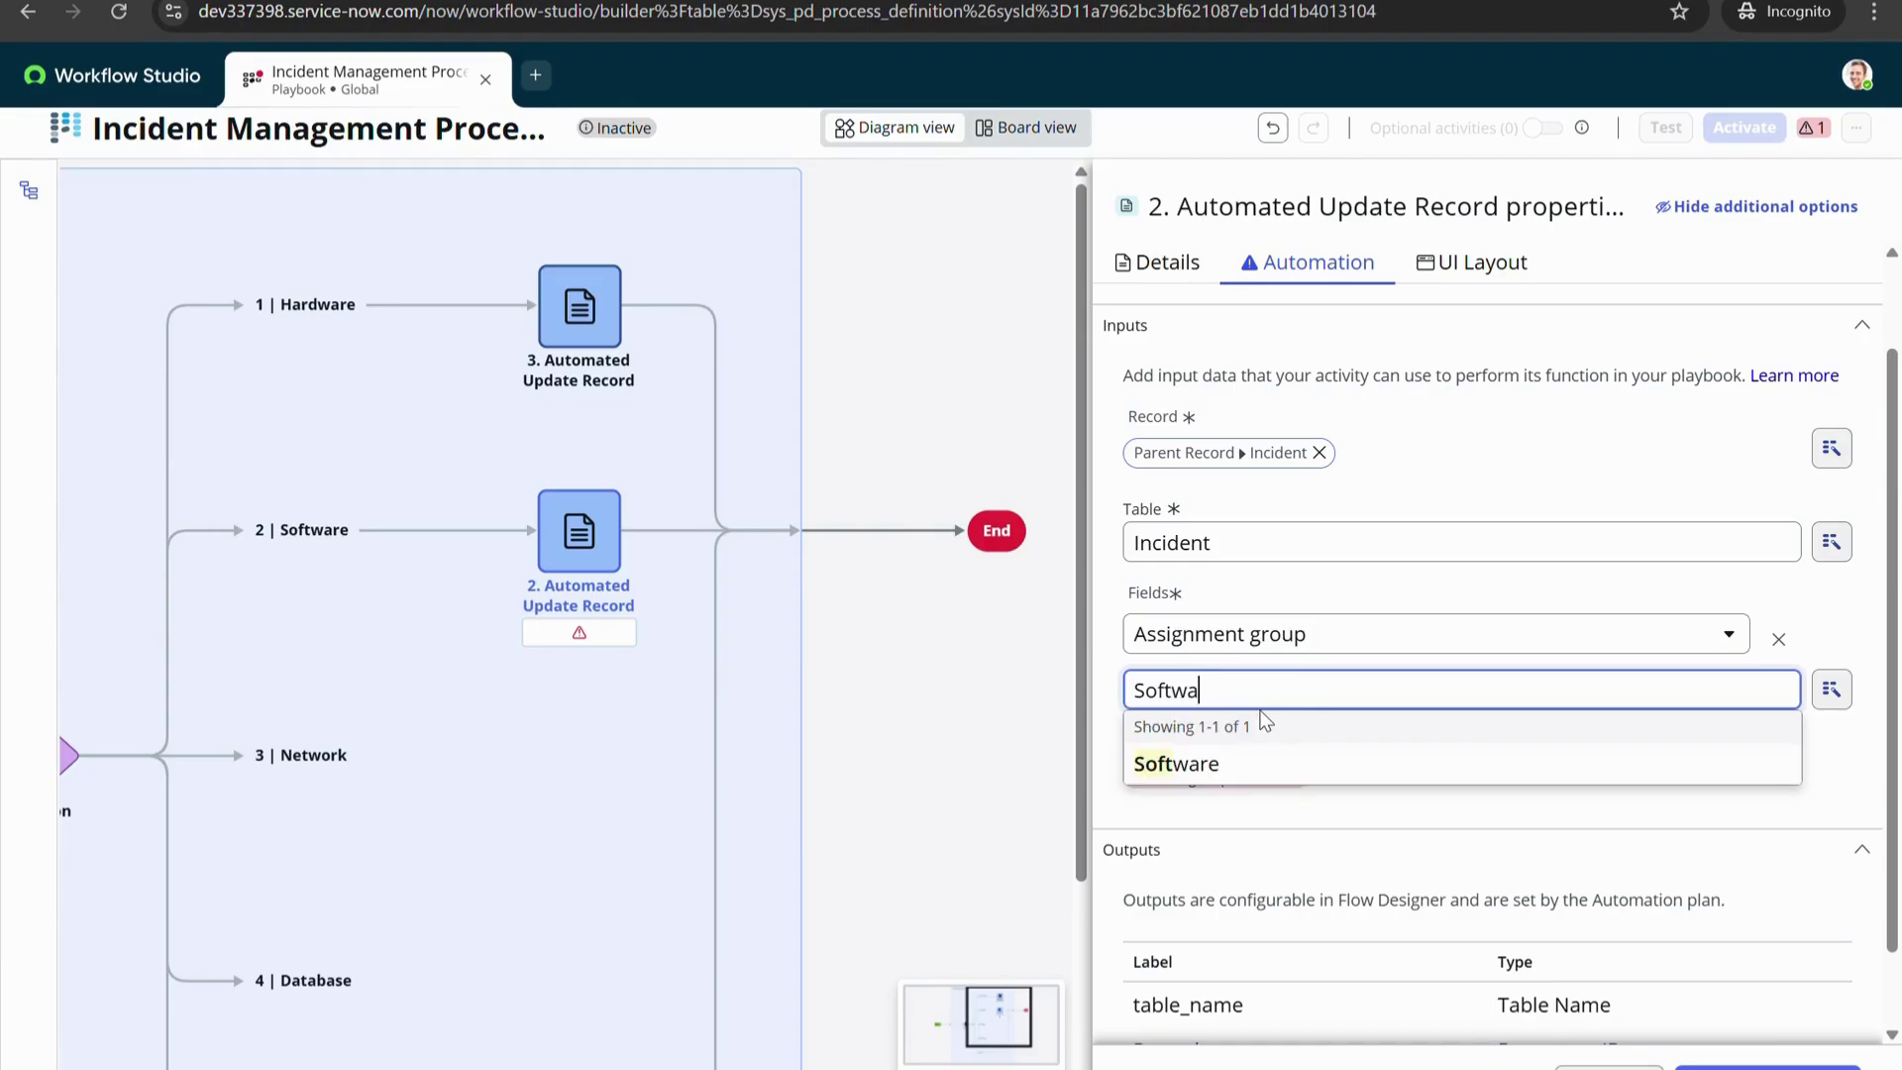
type("re")
left_click(1240, 768)
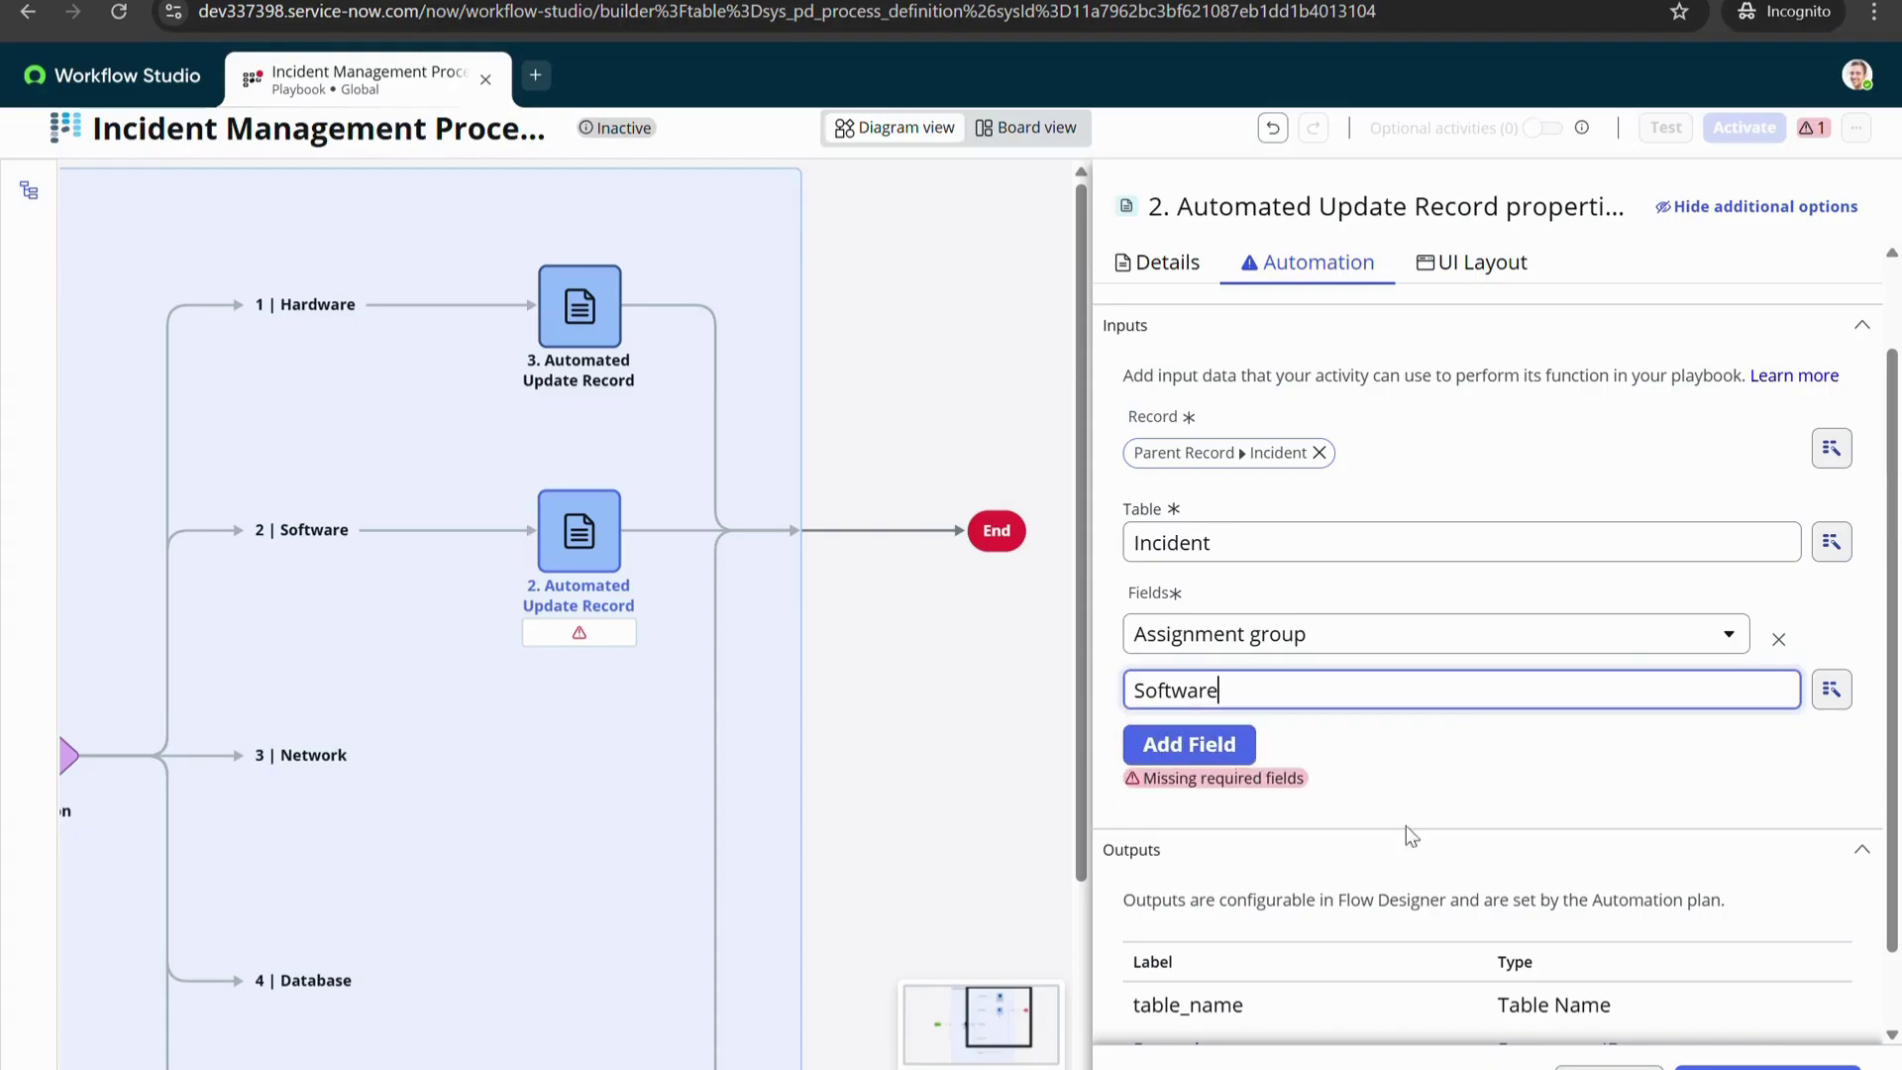
left_click(1768, 1066)
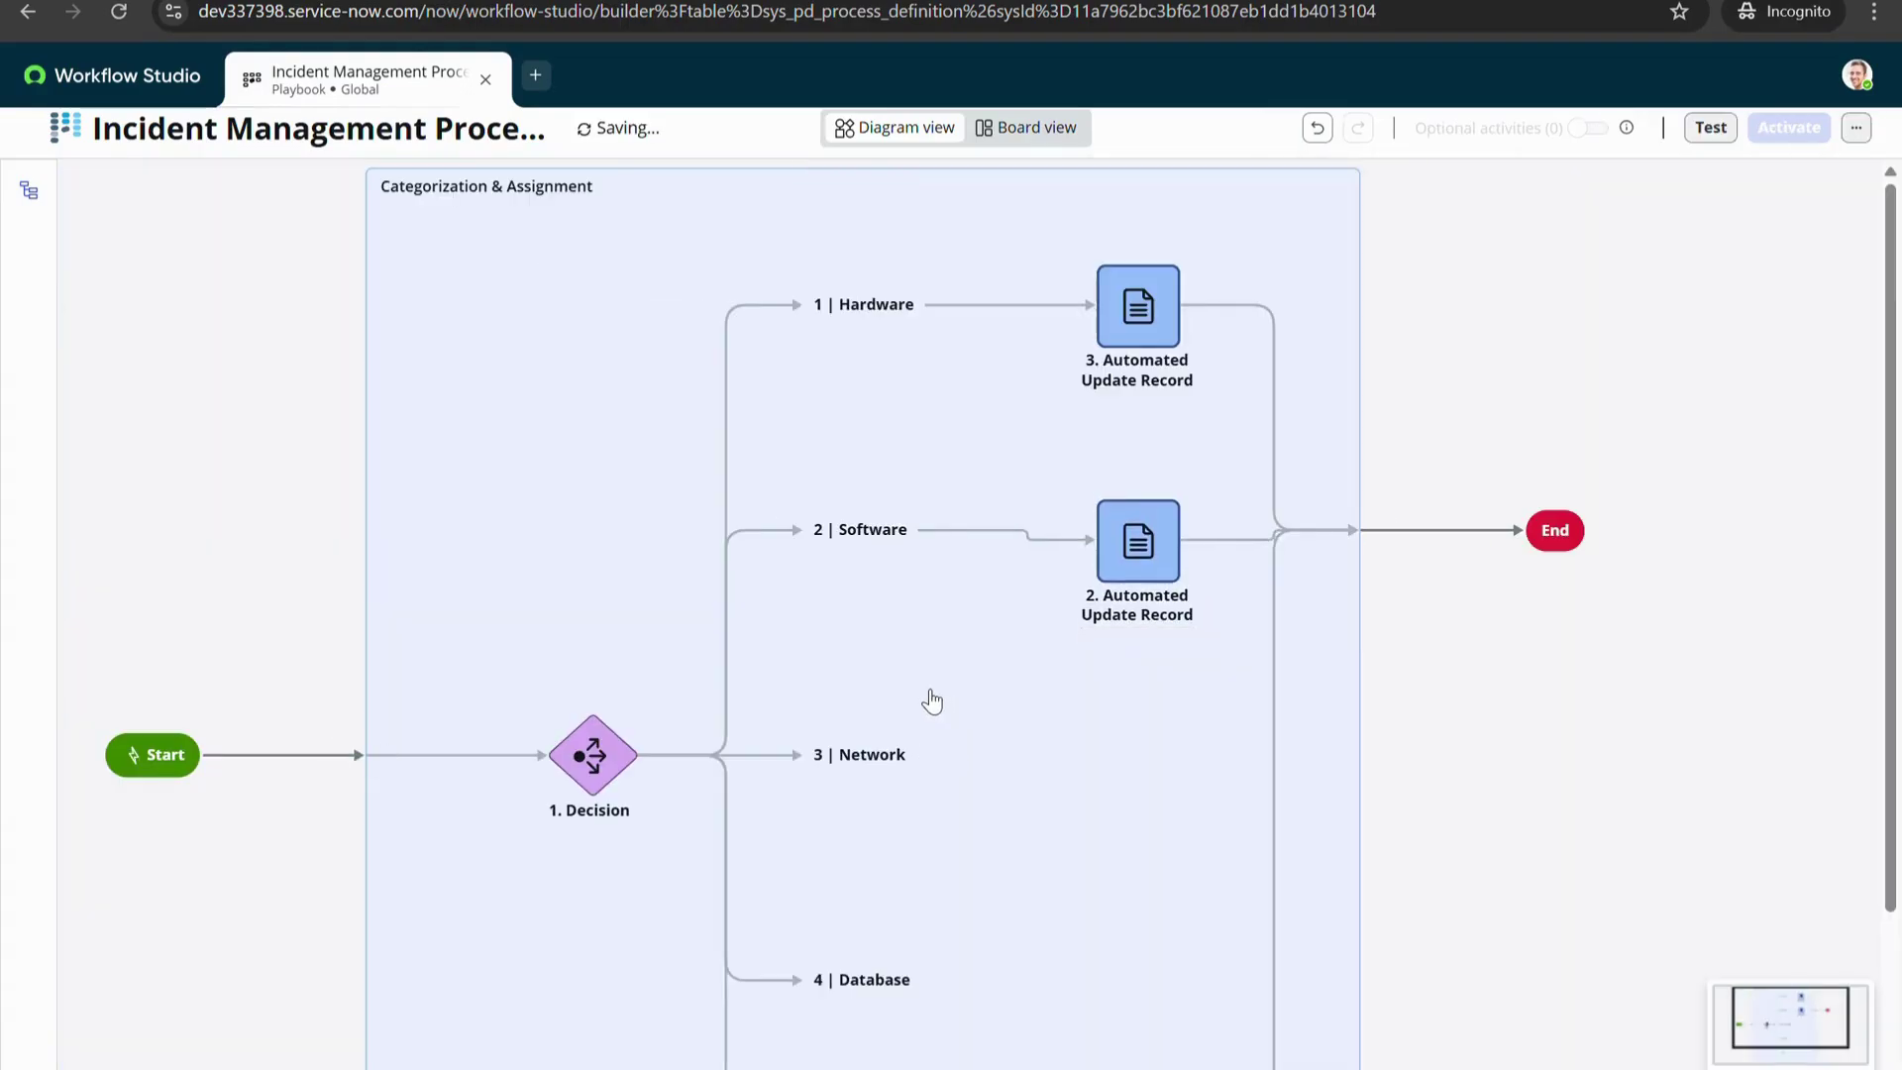
Search for "update record" and add an Automated Update Record activity to the Network branch
scroll(929, 700, "down", 3)
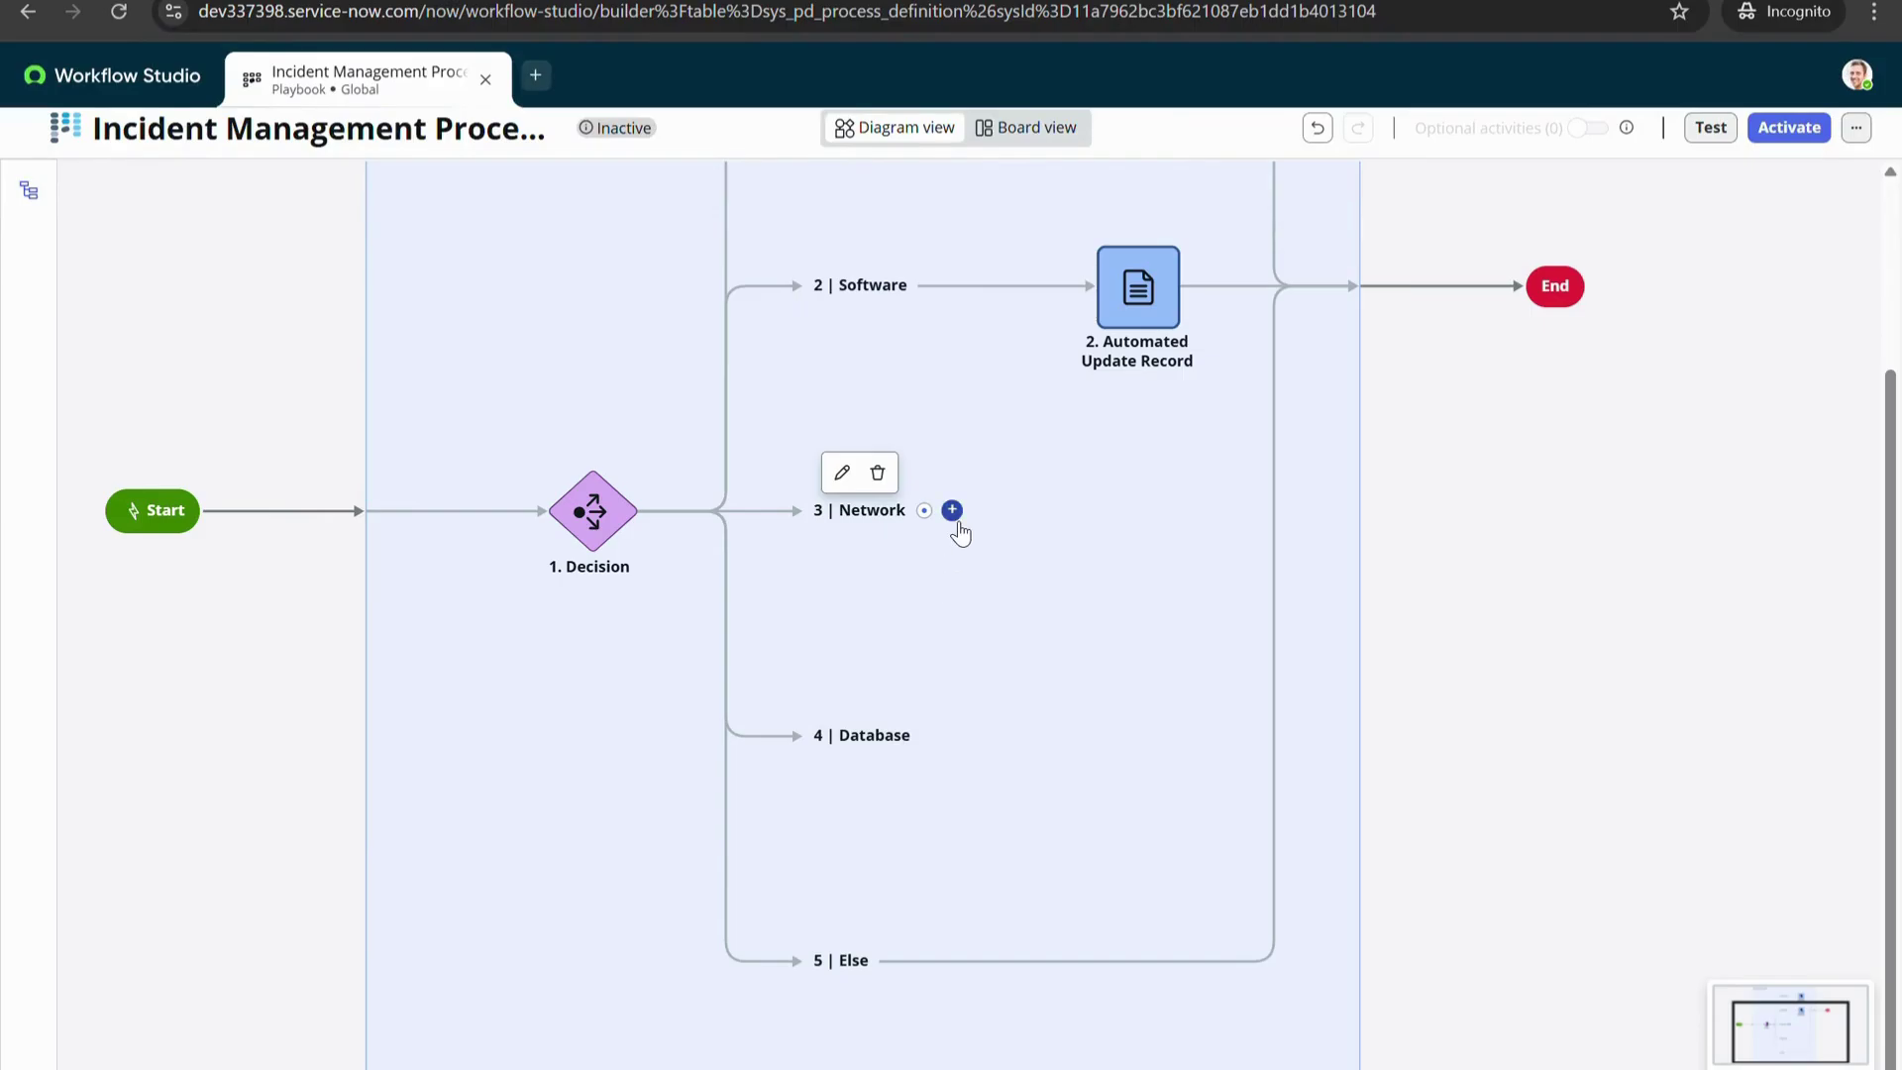
left_click(953, 511)
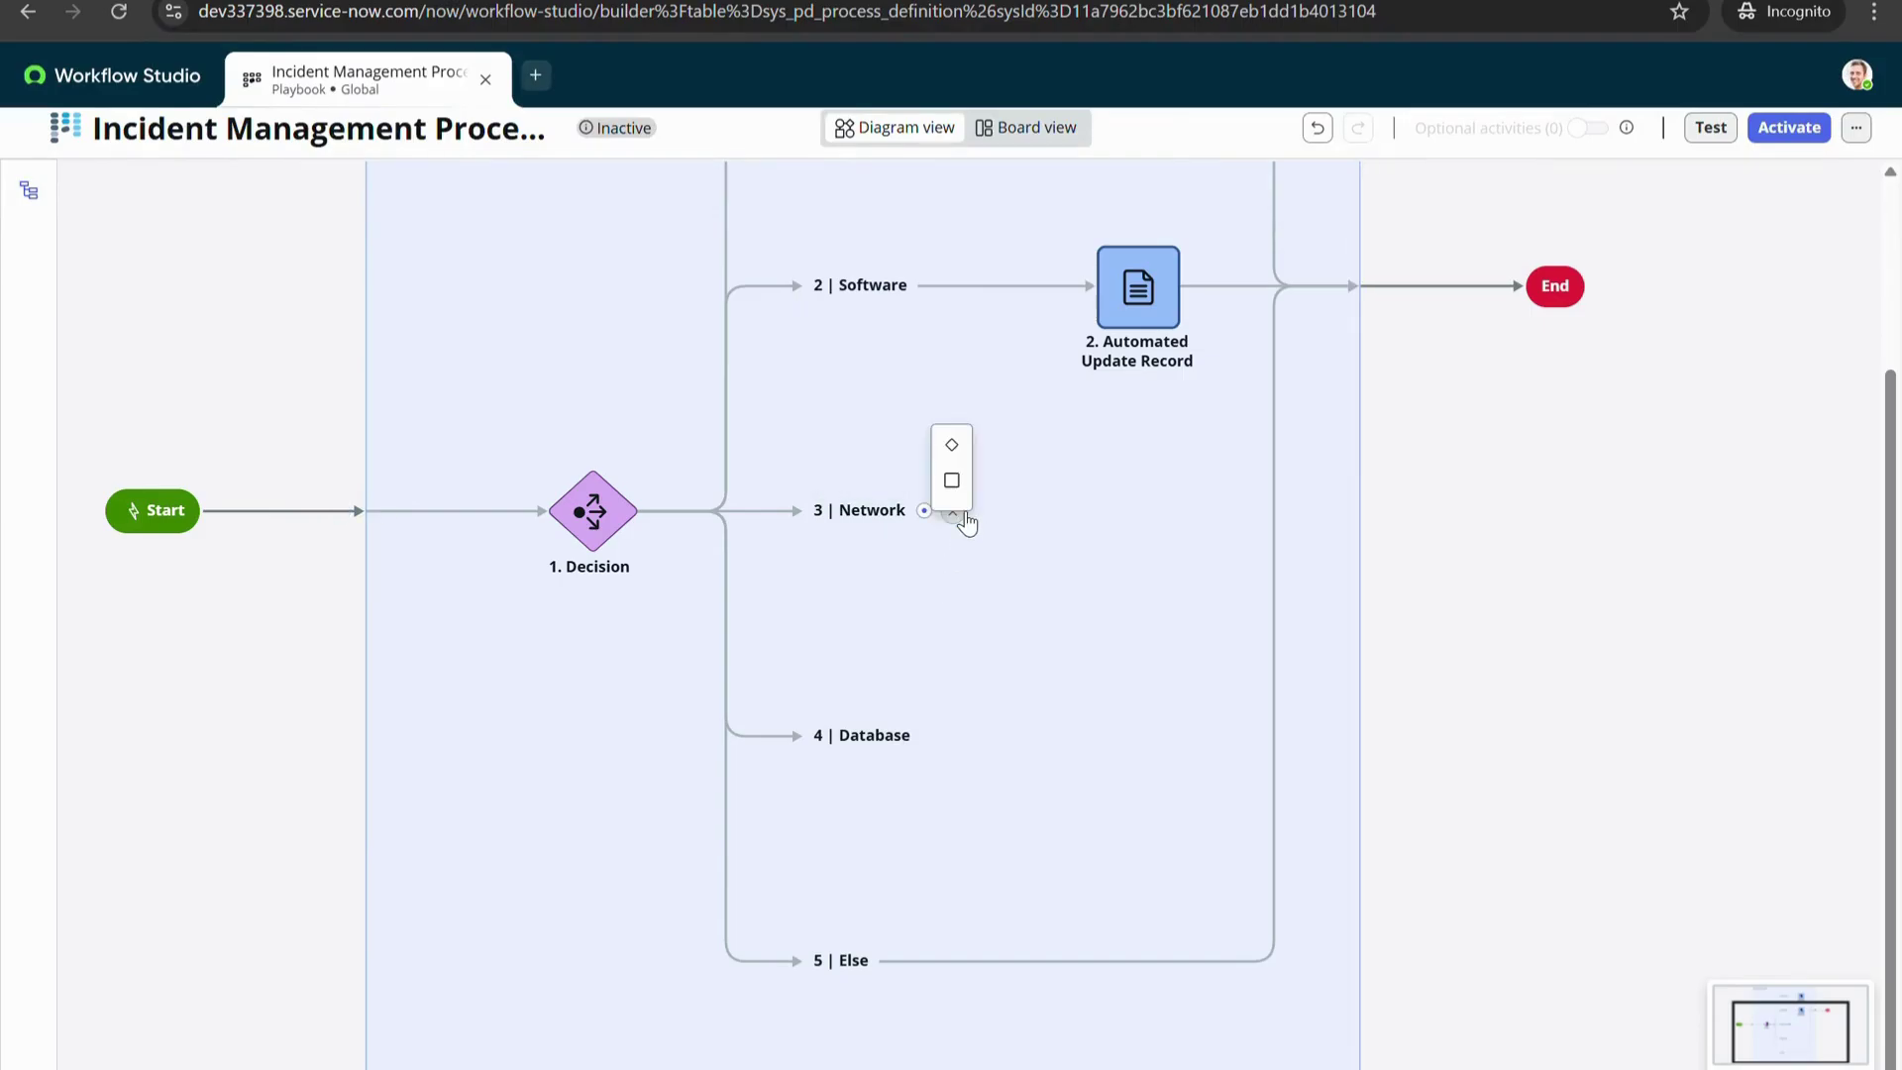
left_click(952, 481)
left_click(184, 552)
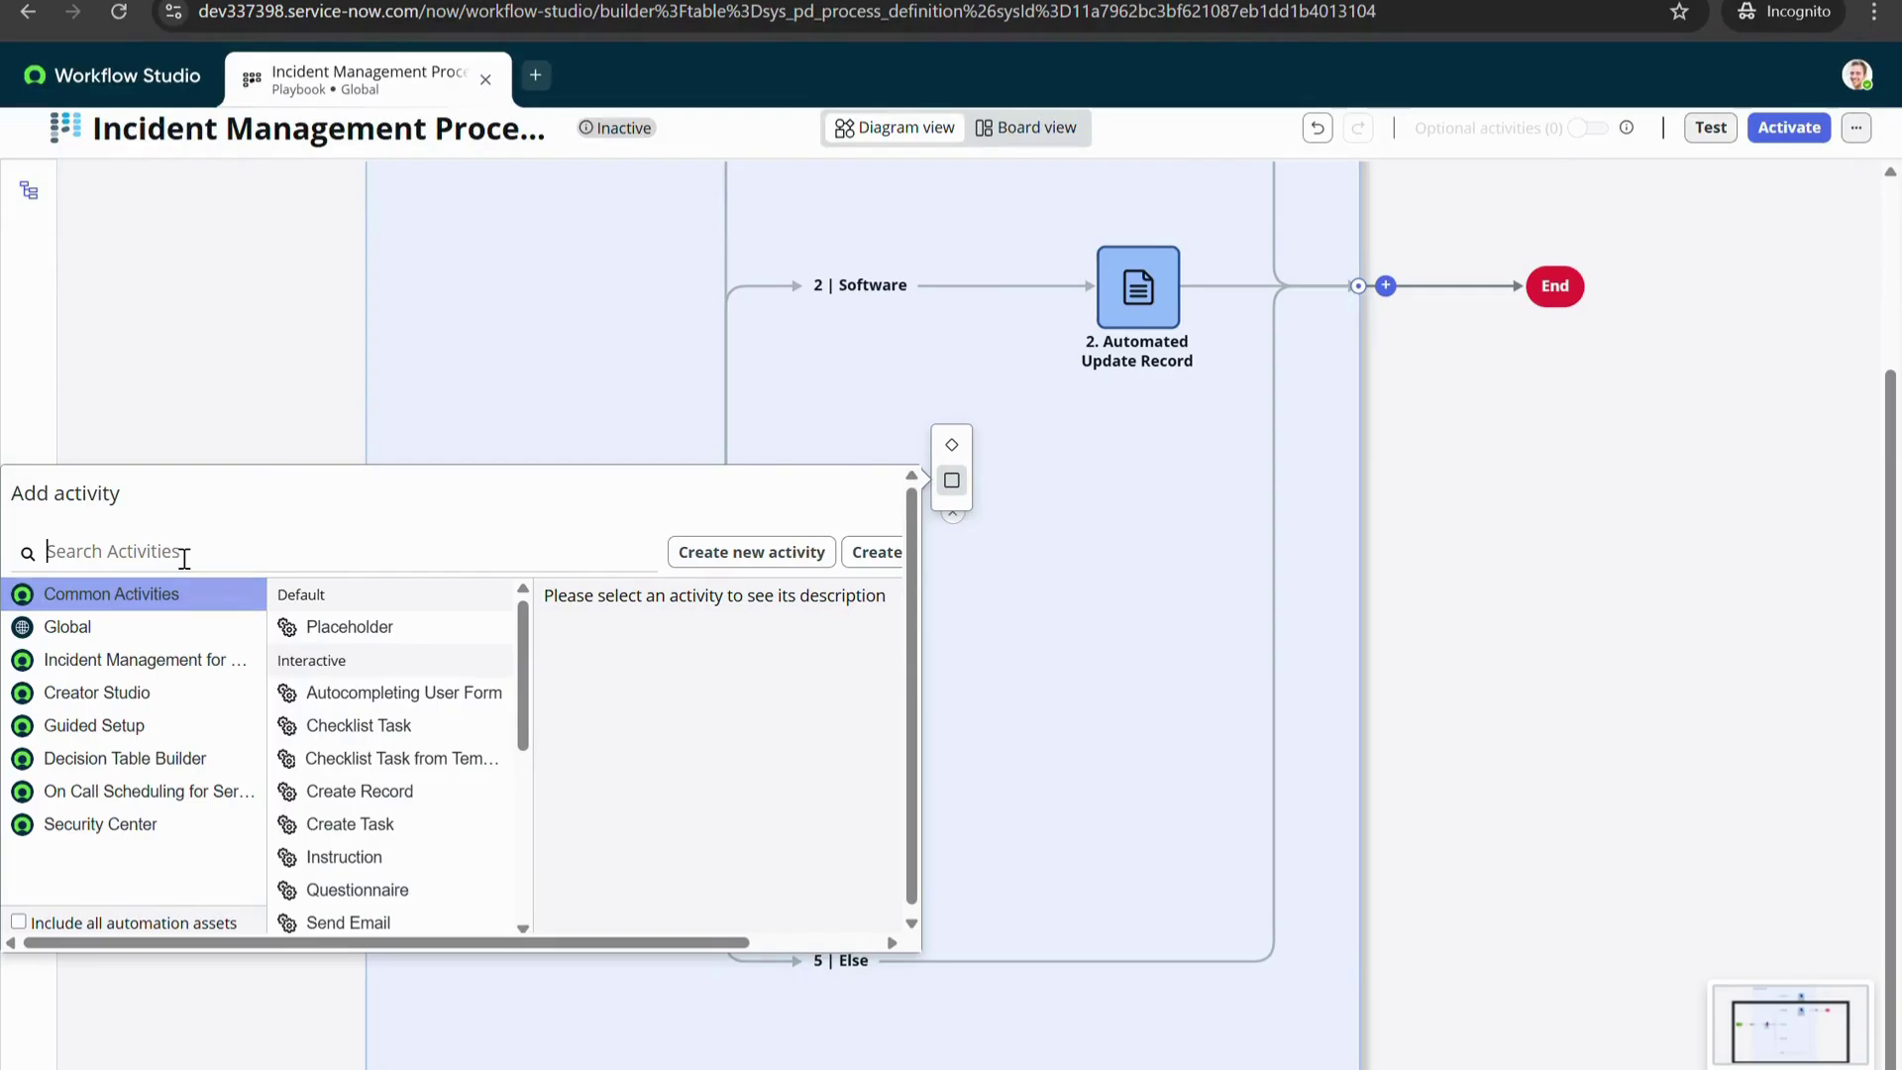
type("update record")
left_click(403, 634)
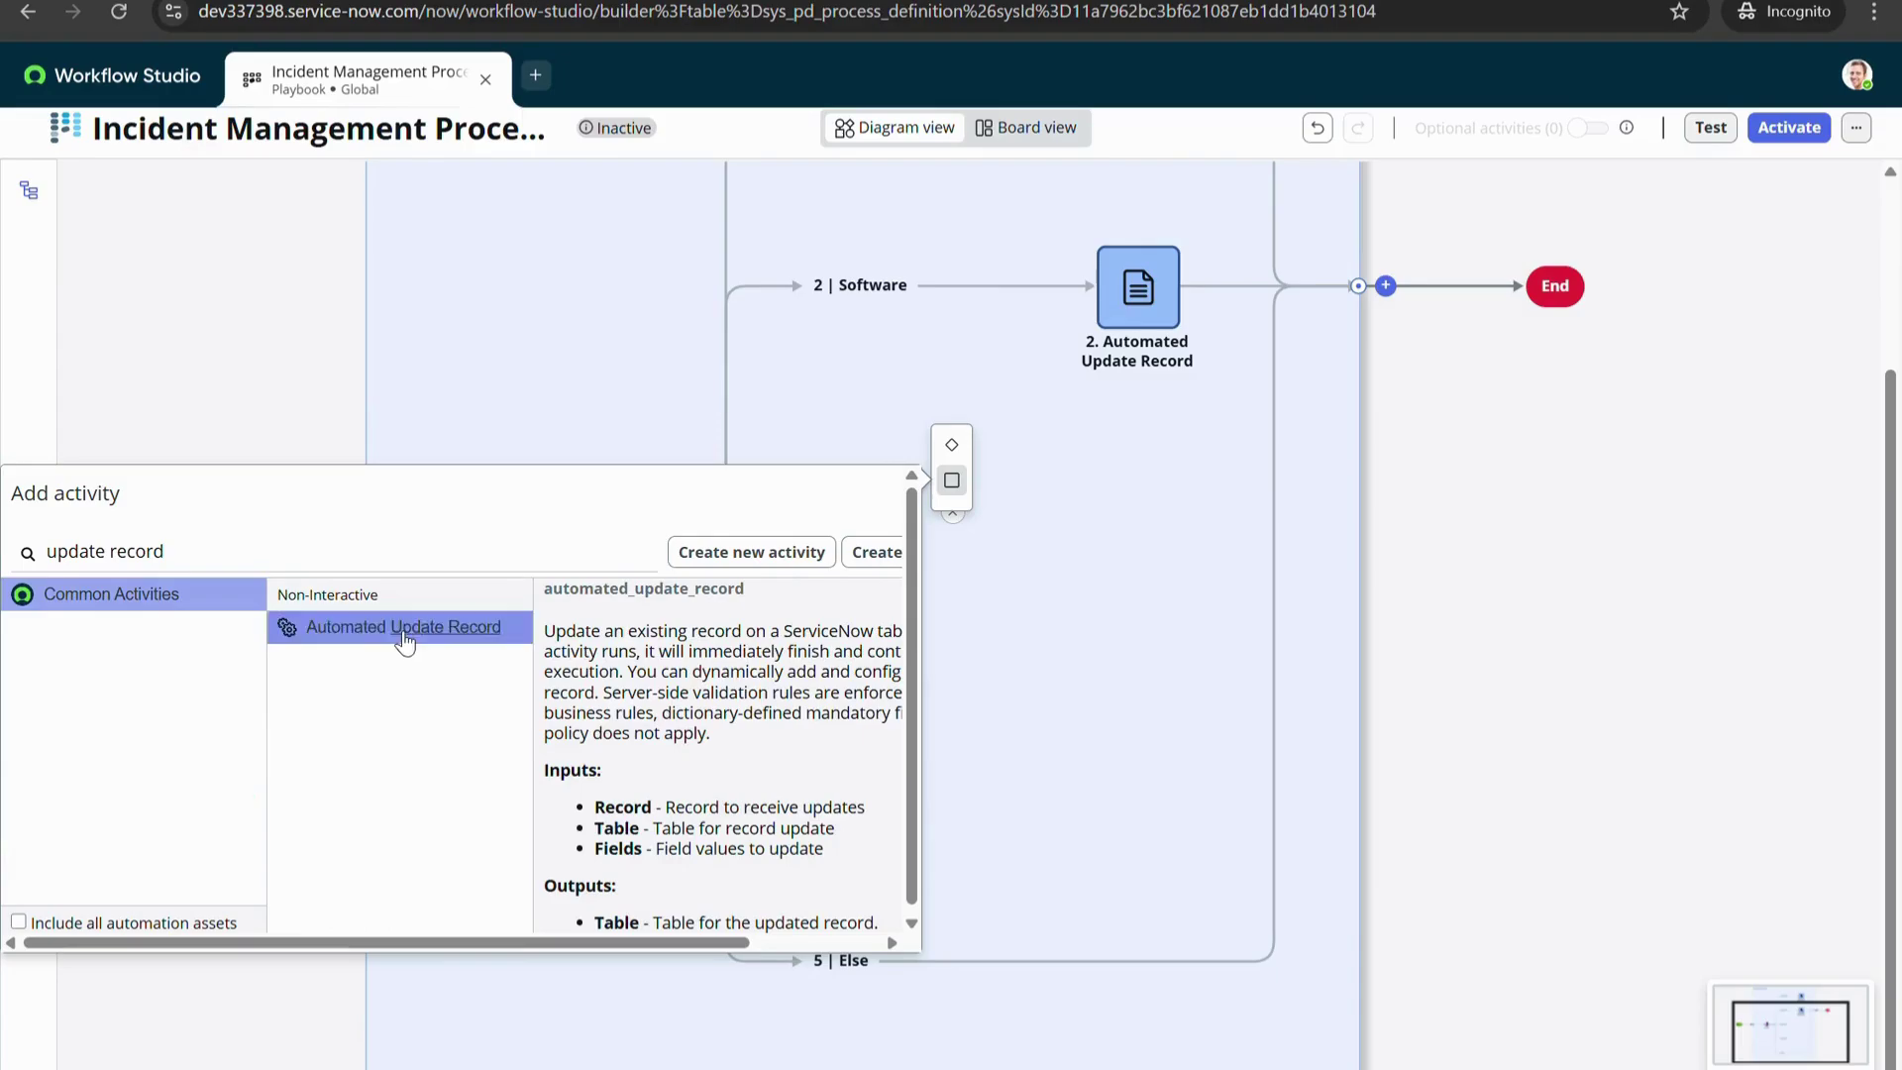
left_click(403, 634)
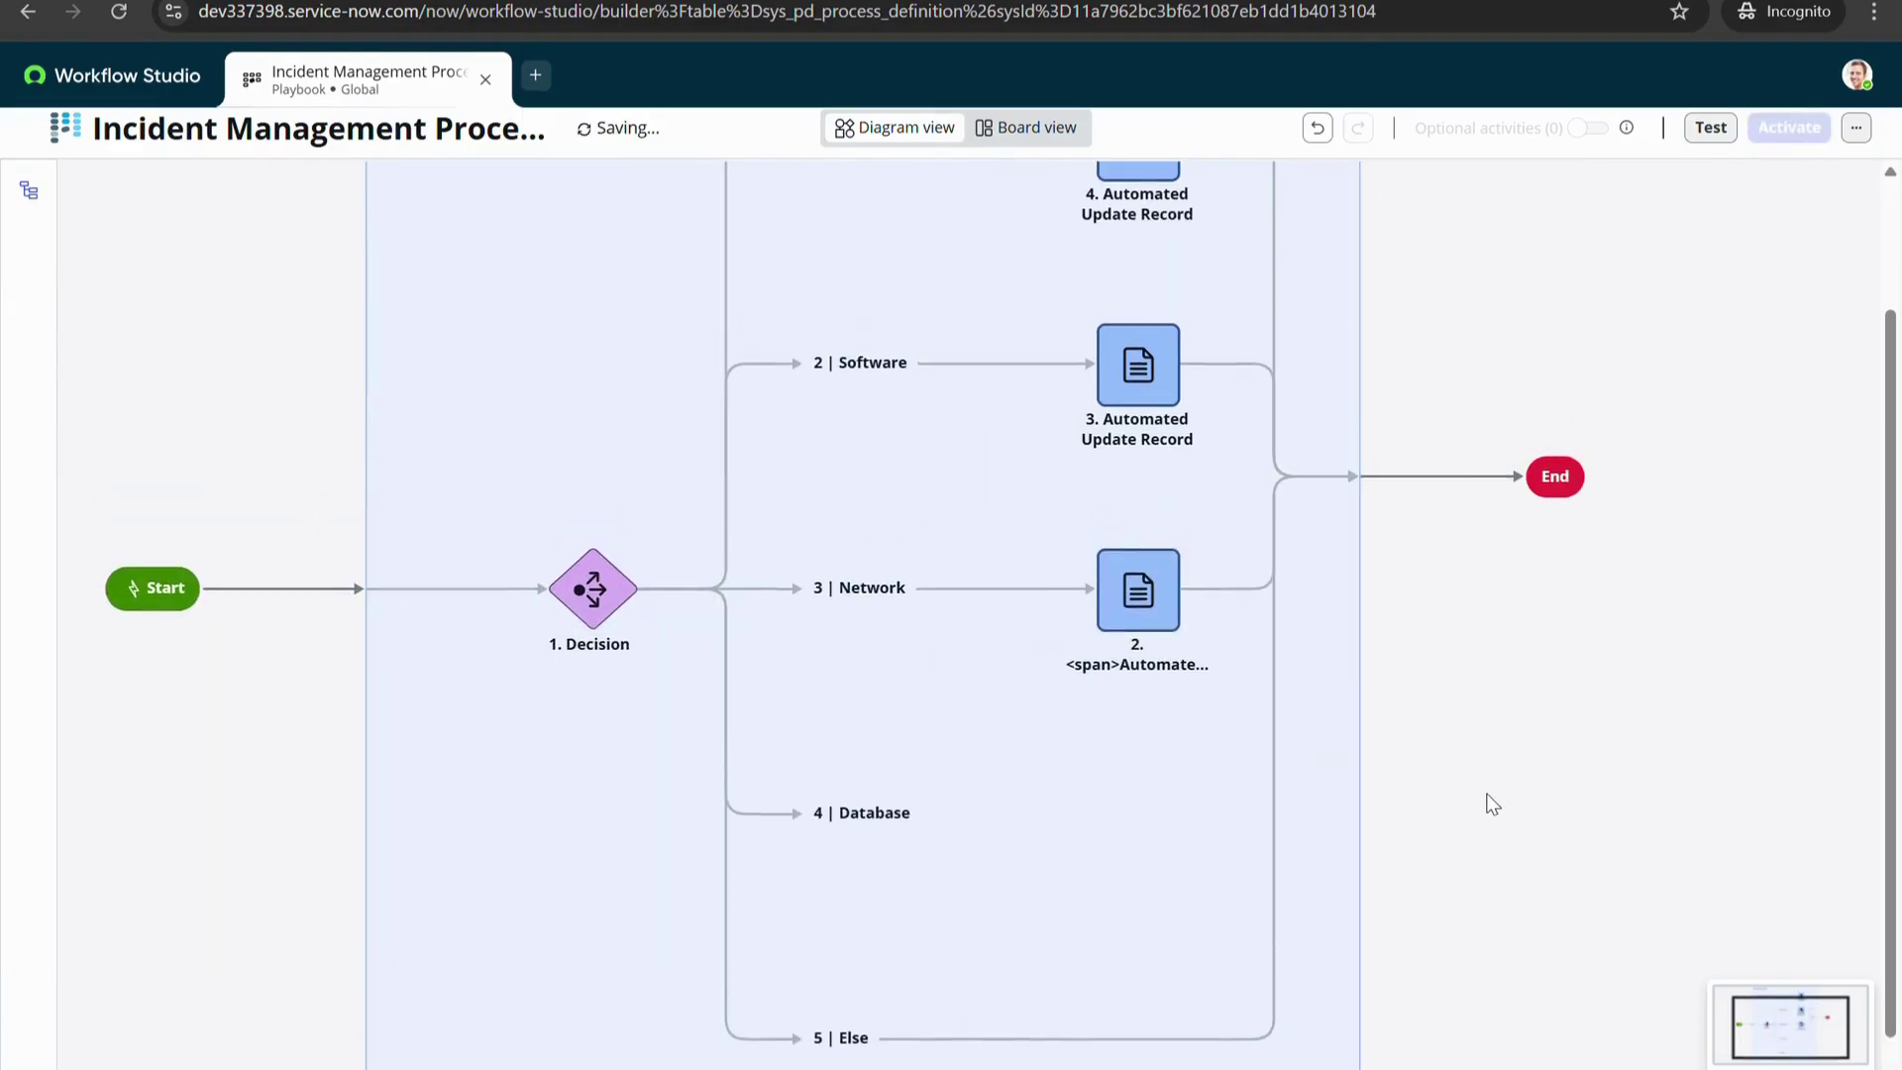
Set the Network branch's update activity Record input to Parent Record - Incident and save its properties
left_click(1130, 599)
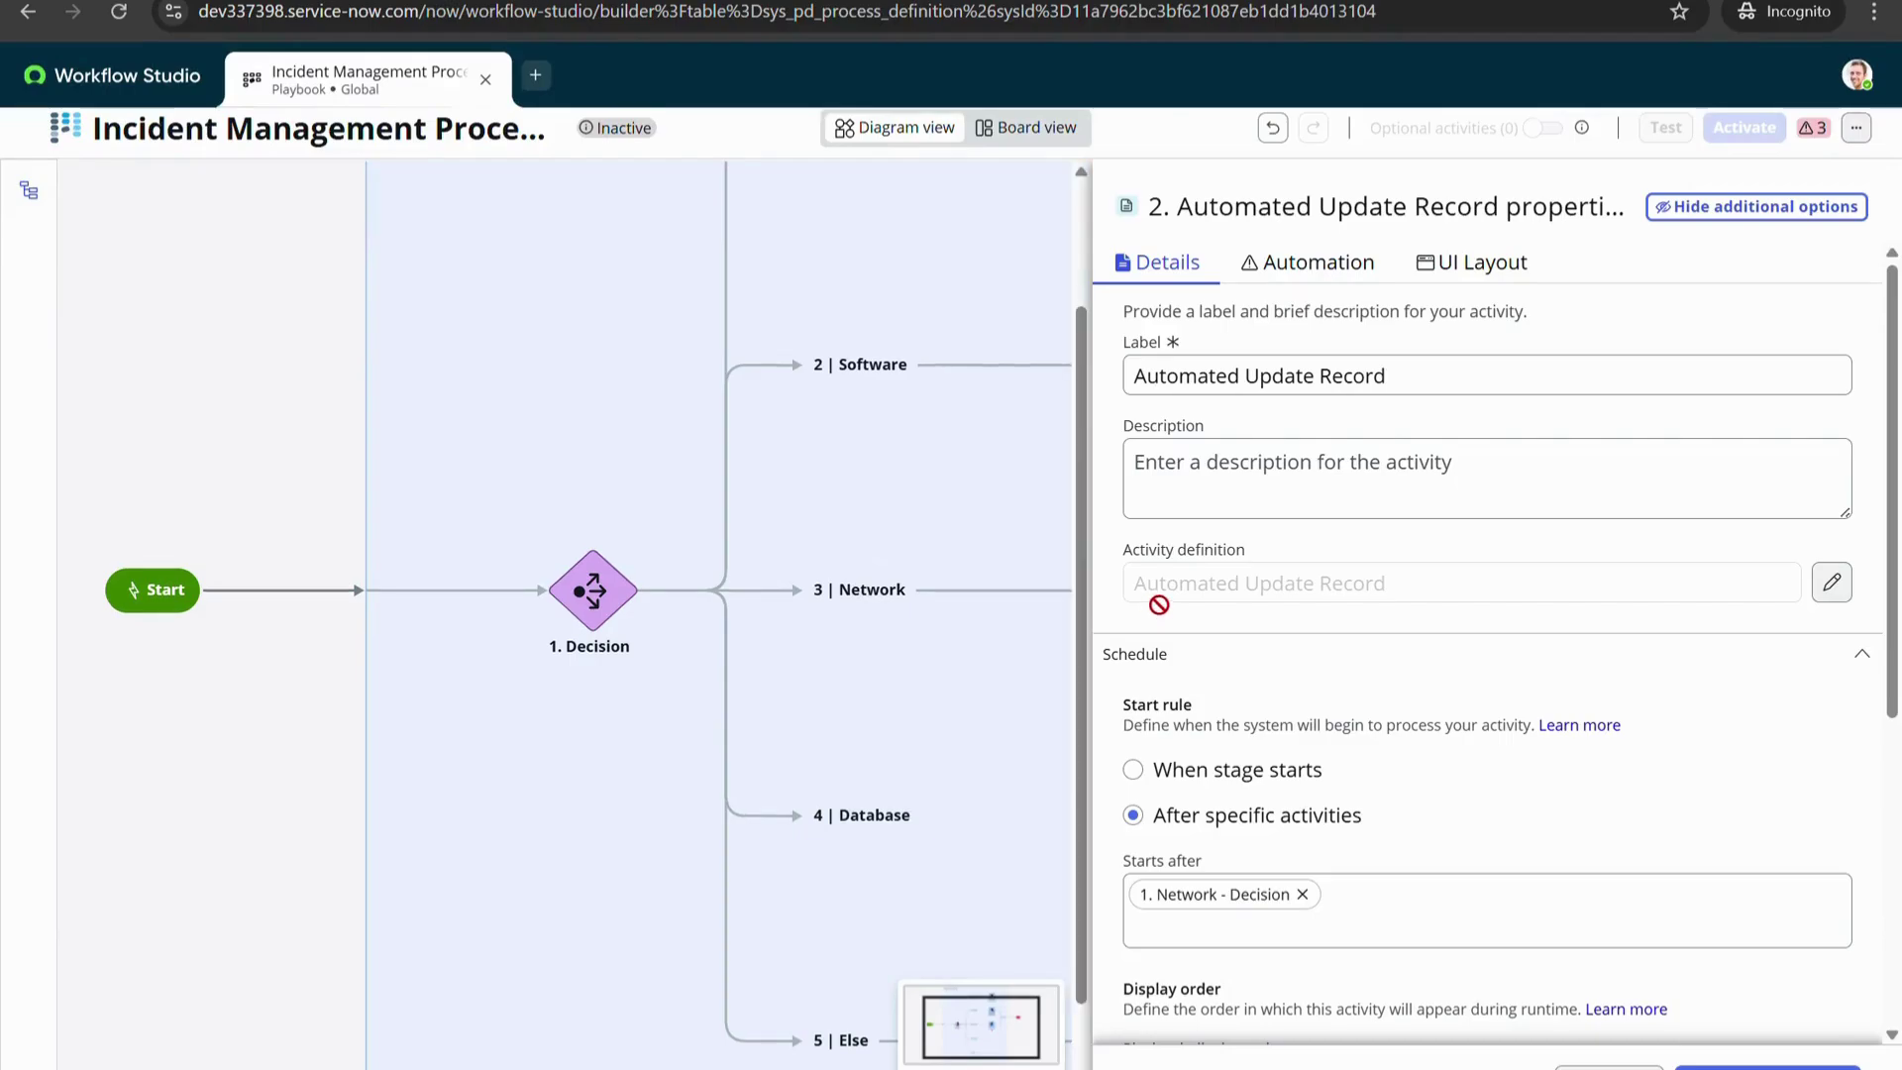
left_click(1287, 260)
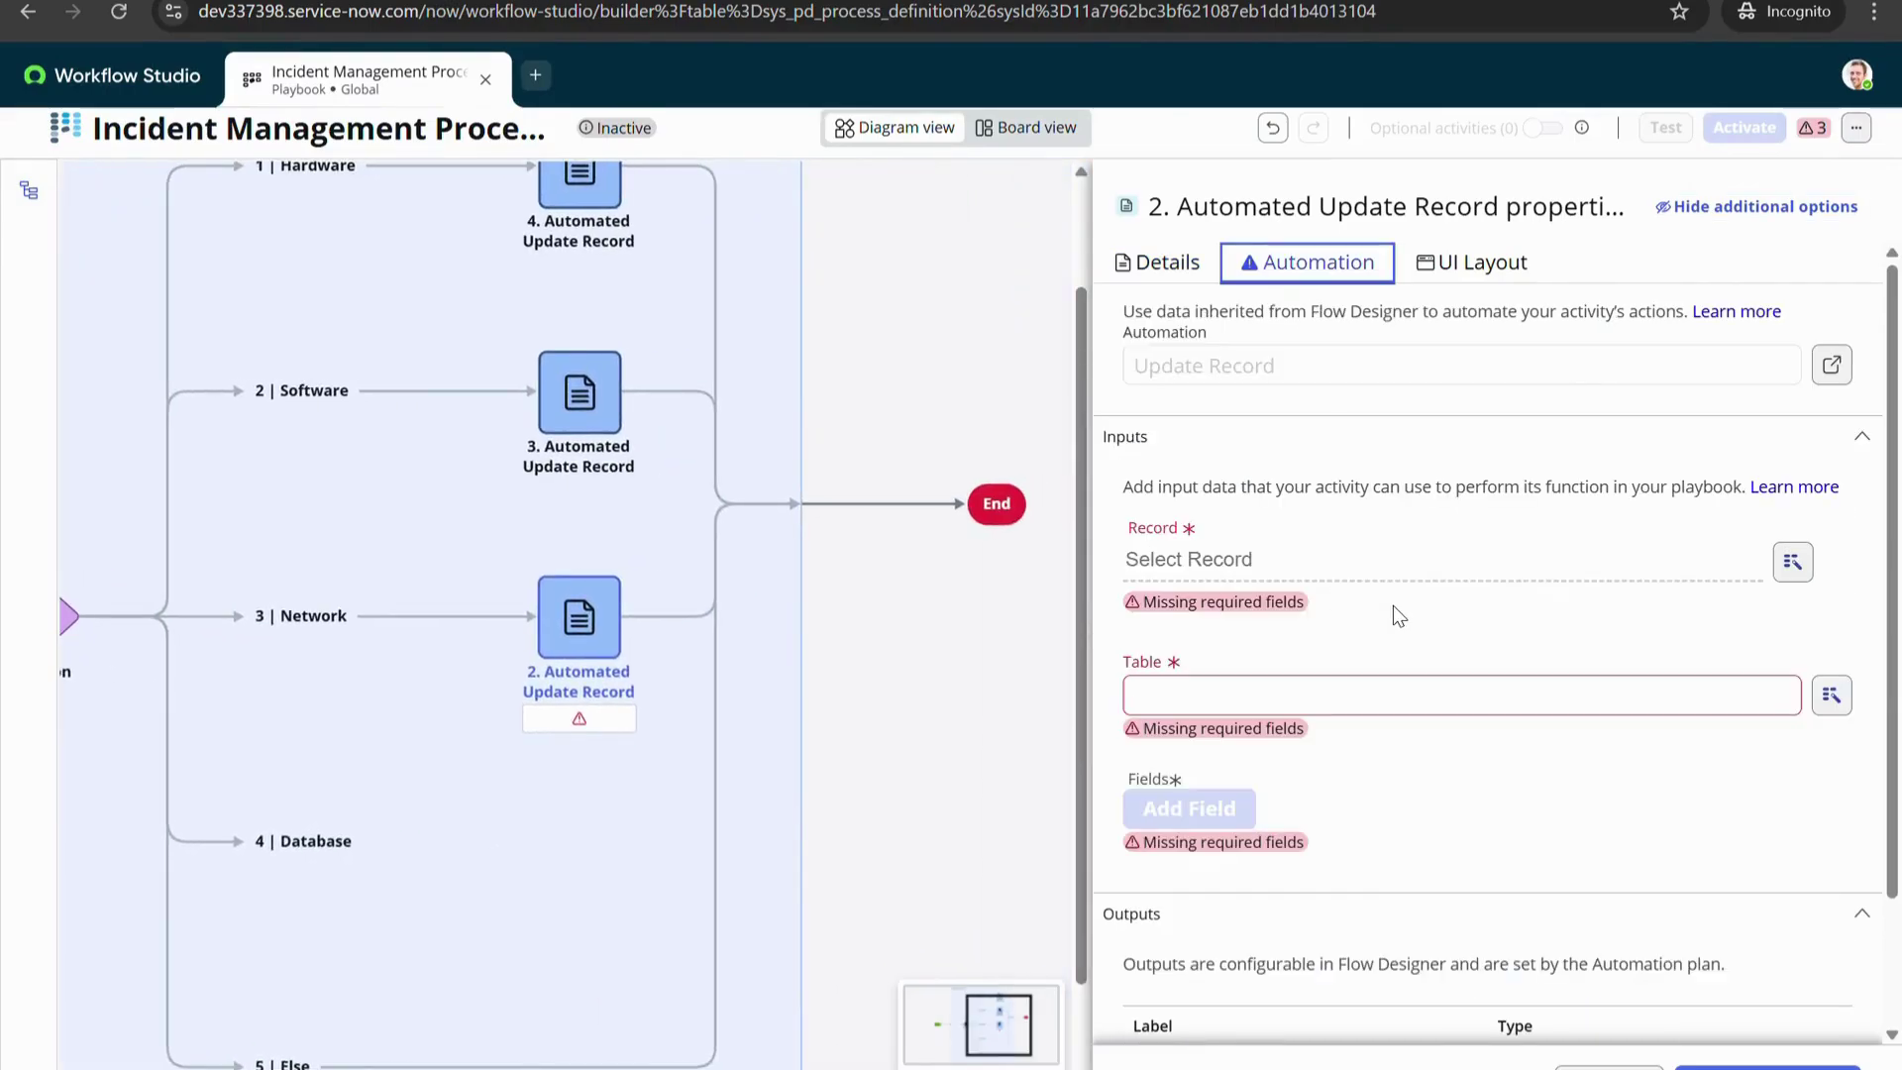
left_click(1793, 562)
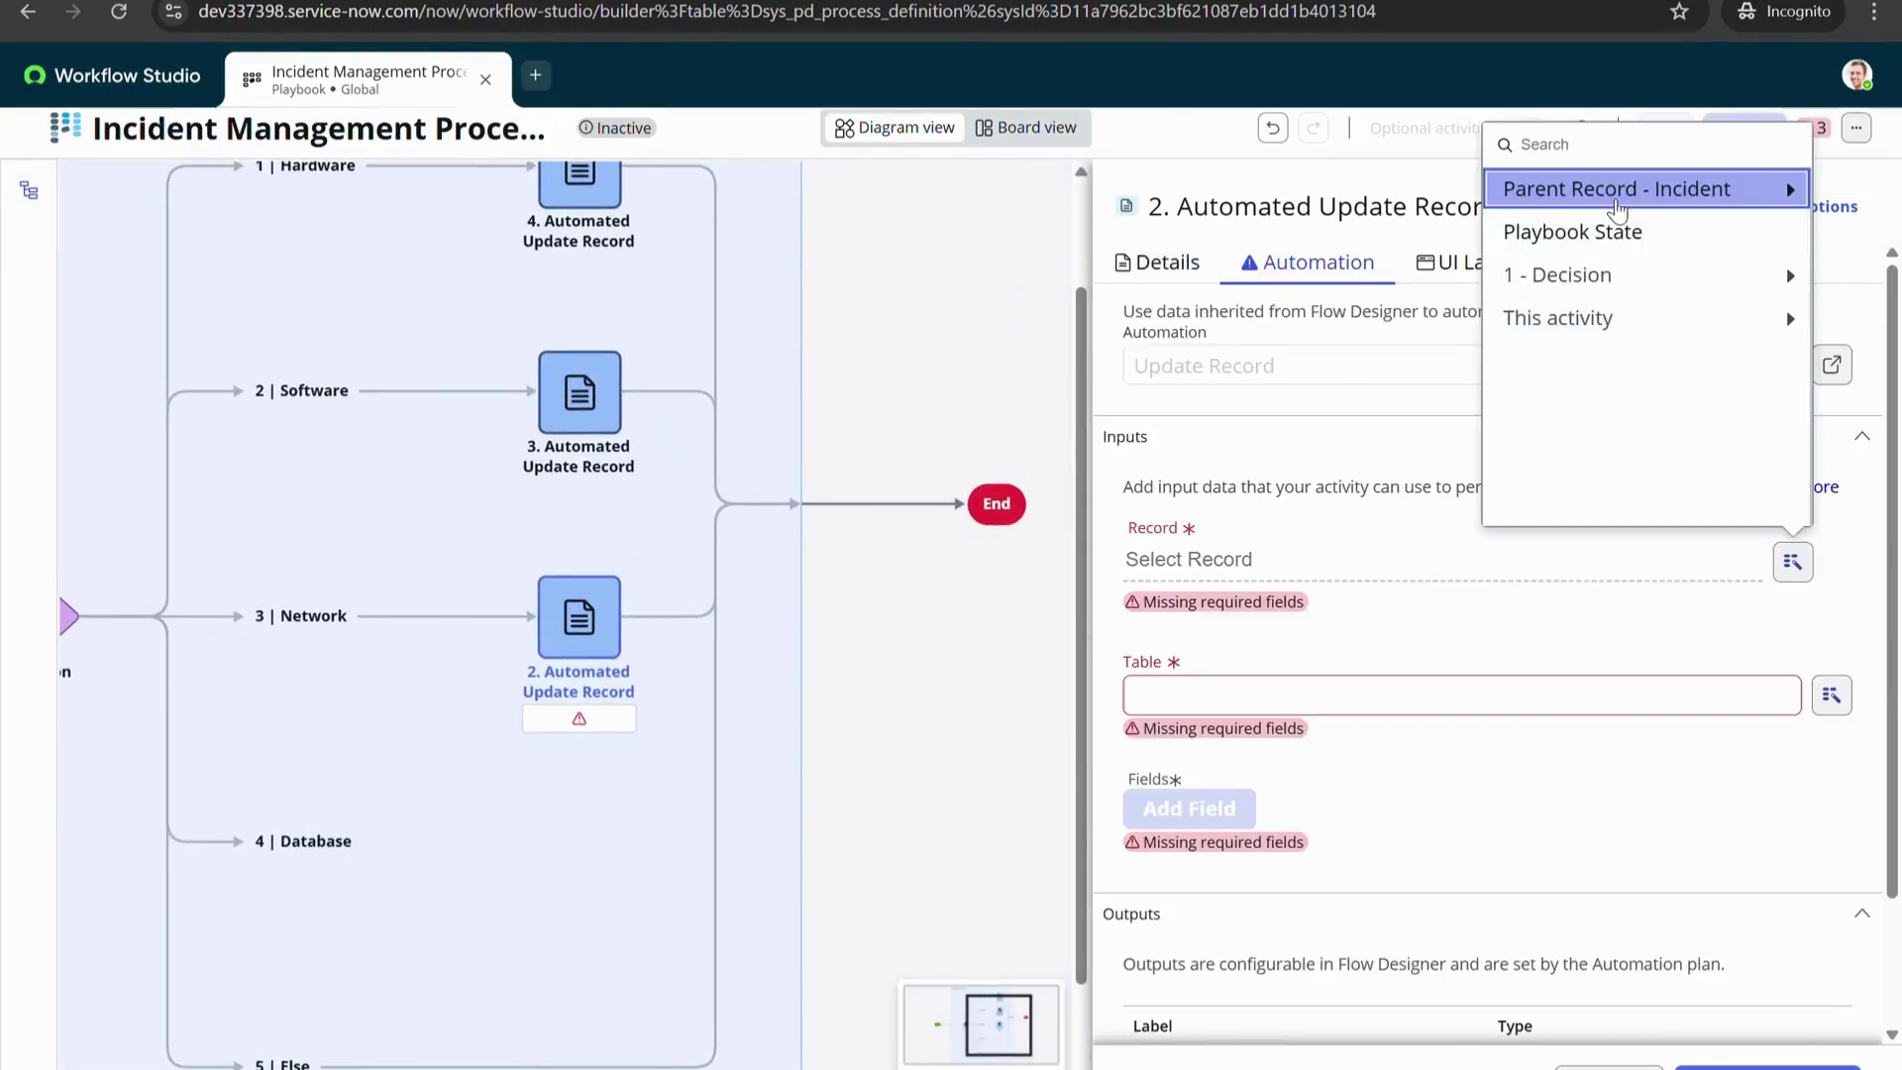
left_click(1618, 189)
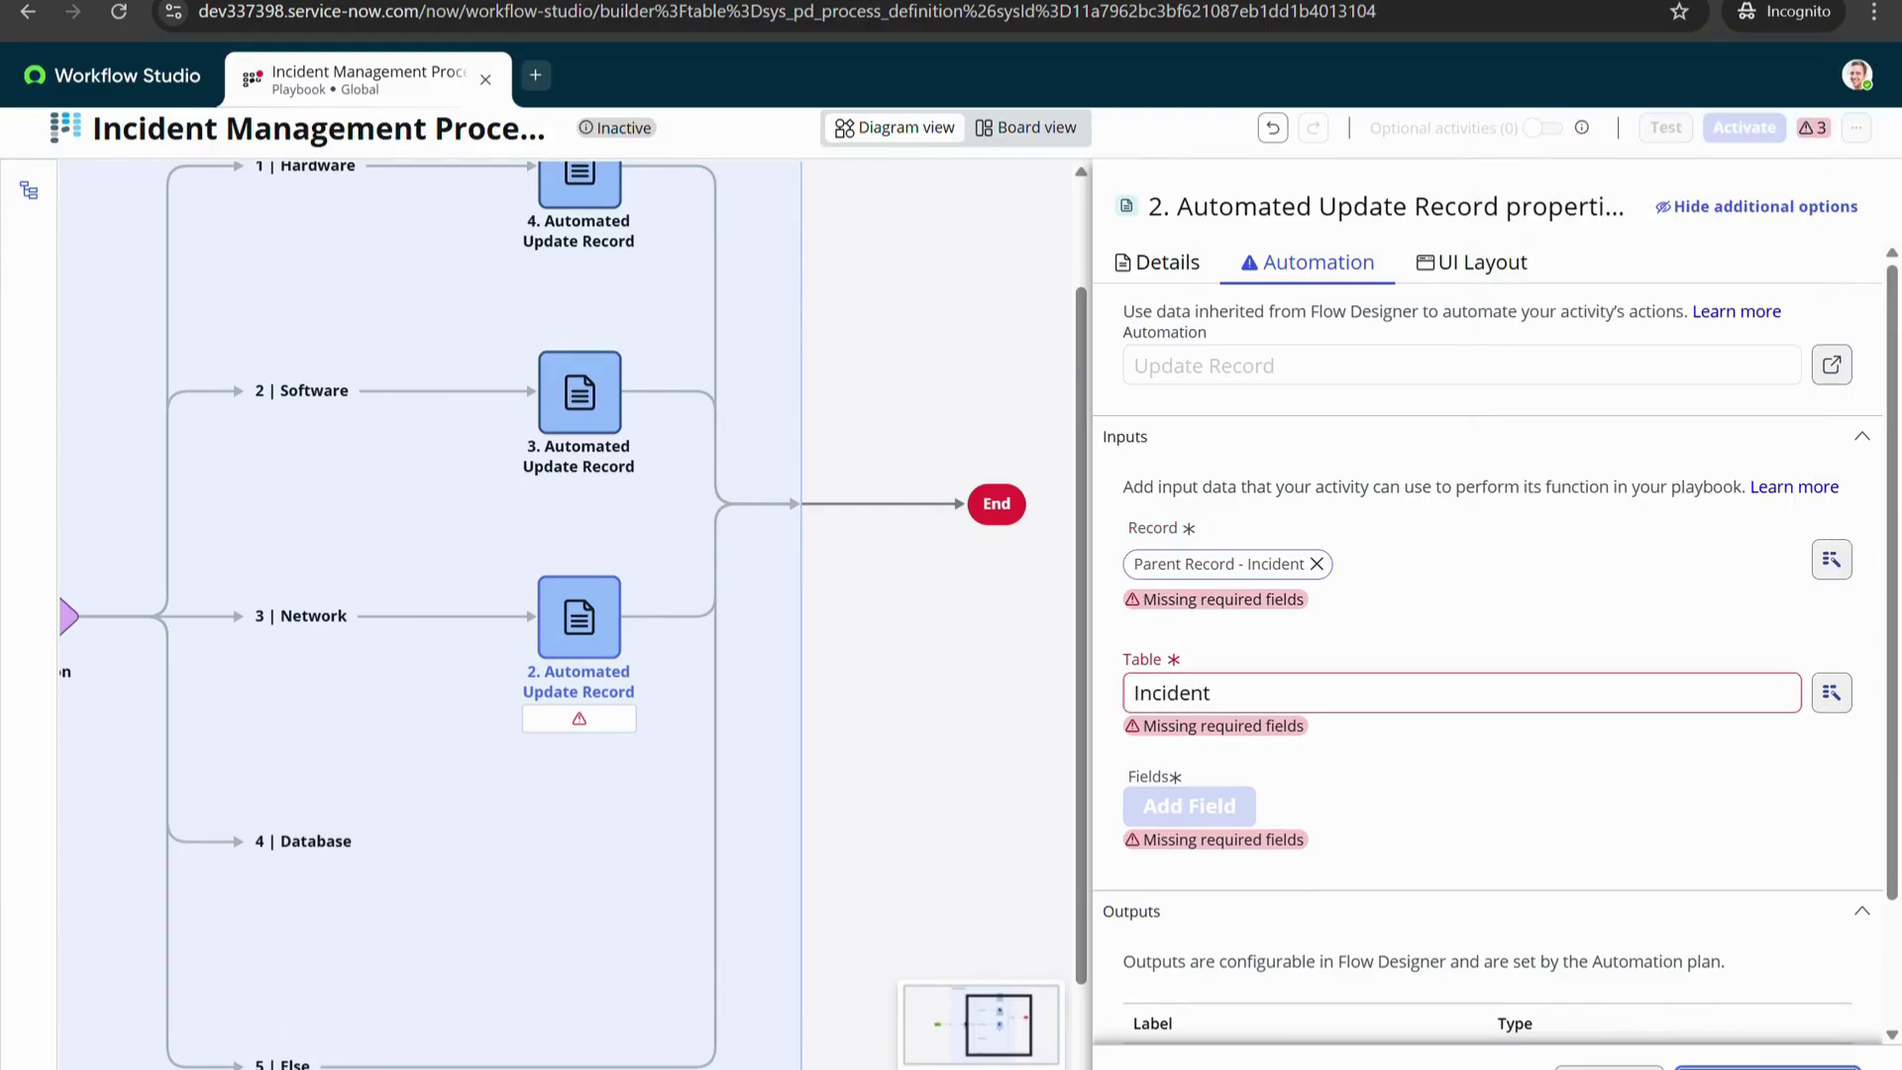
left_click(1769, 1068)
Reopen the Network branch's update activity automation inputs and choose Assignment group as the field to update
left_click(1137, 619)
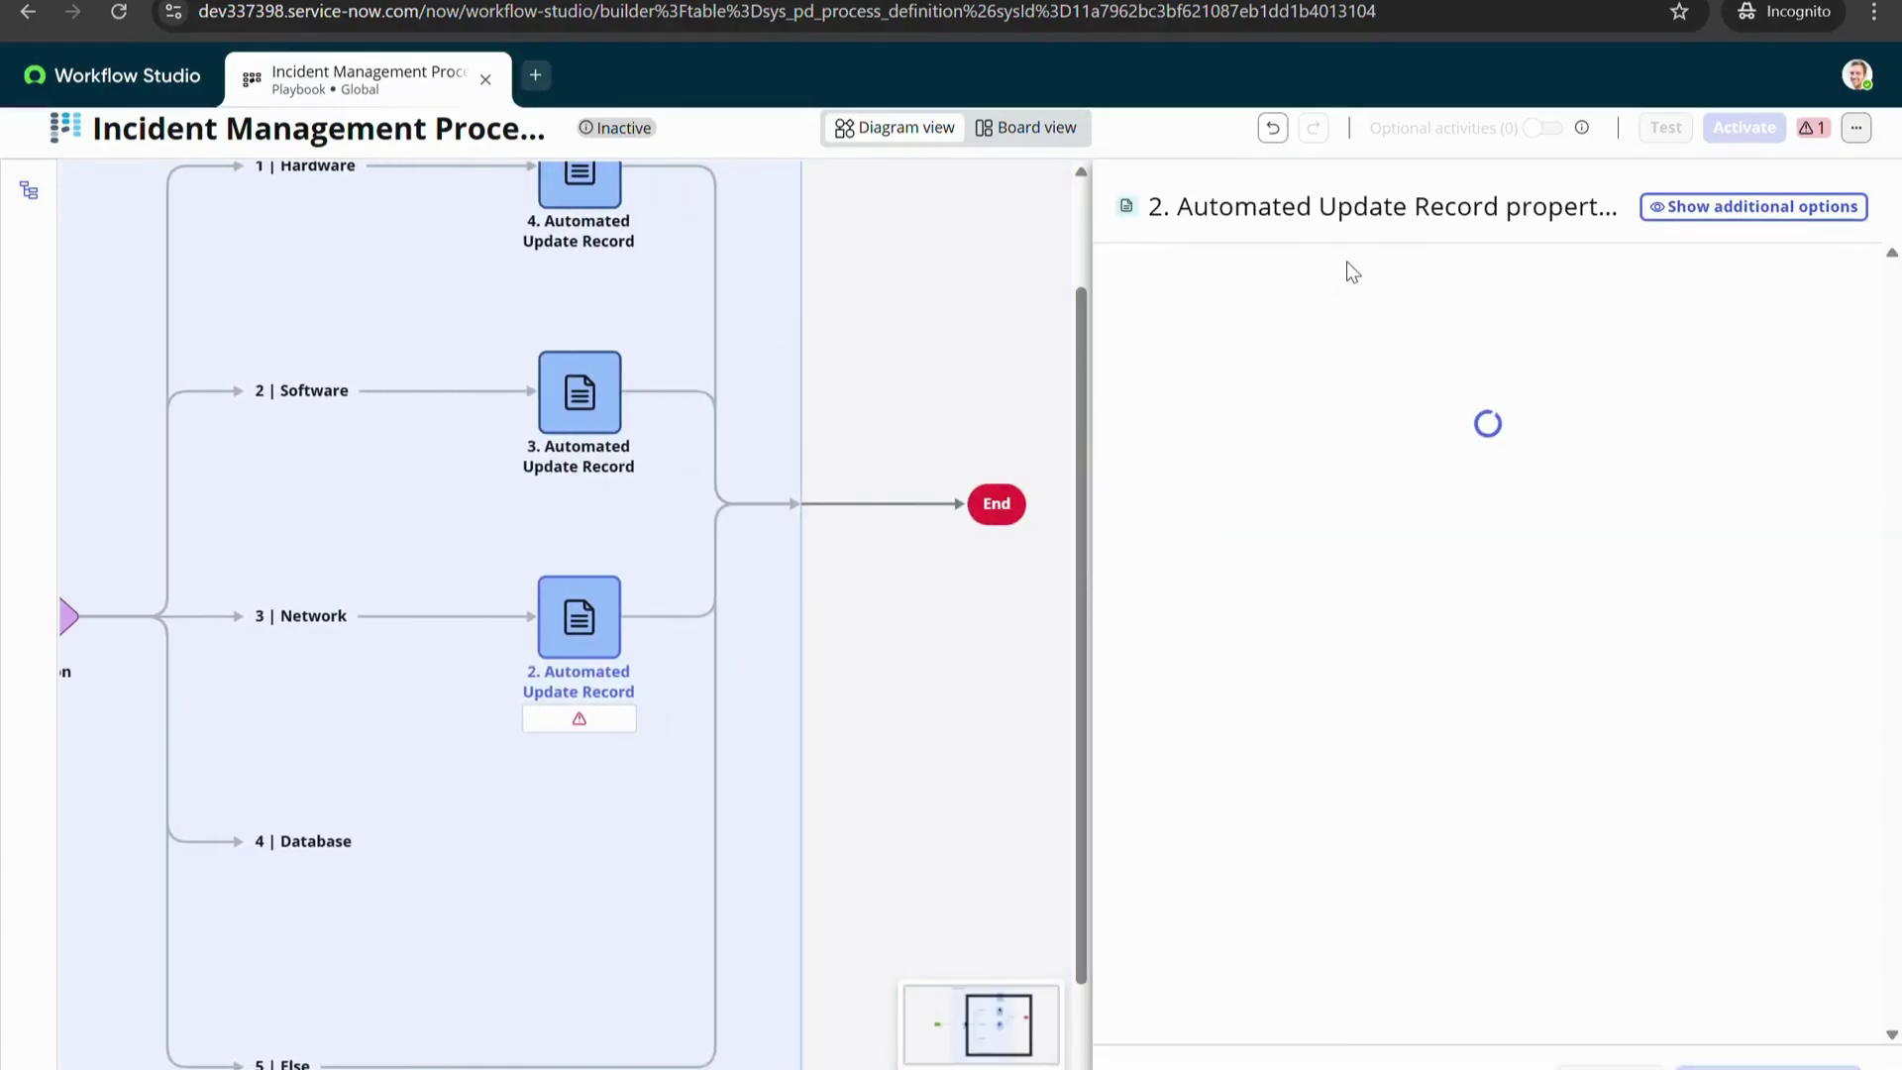
left_click(1359, 274)
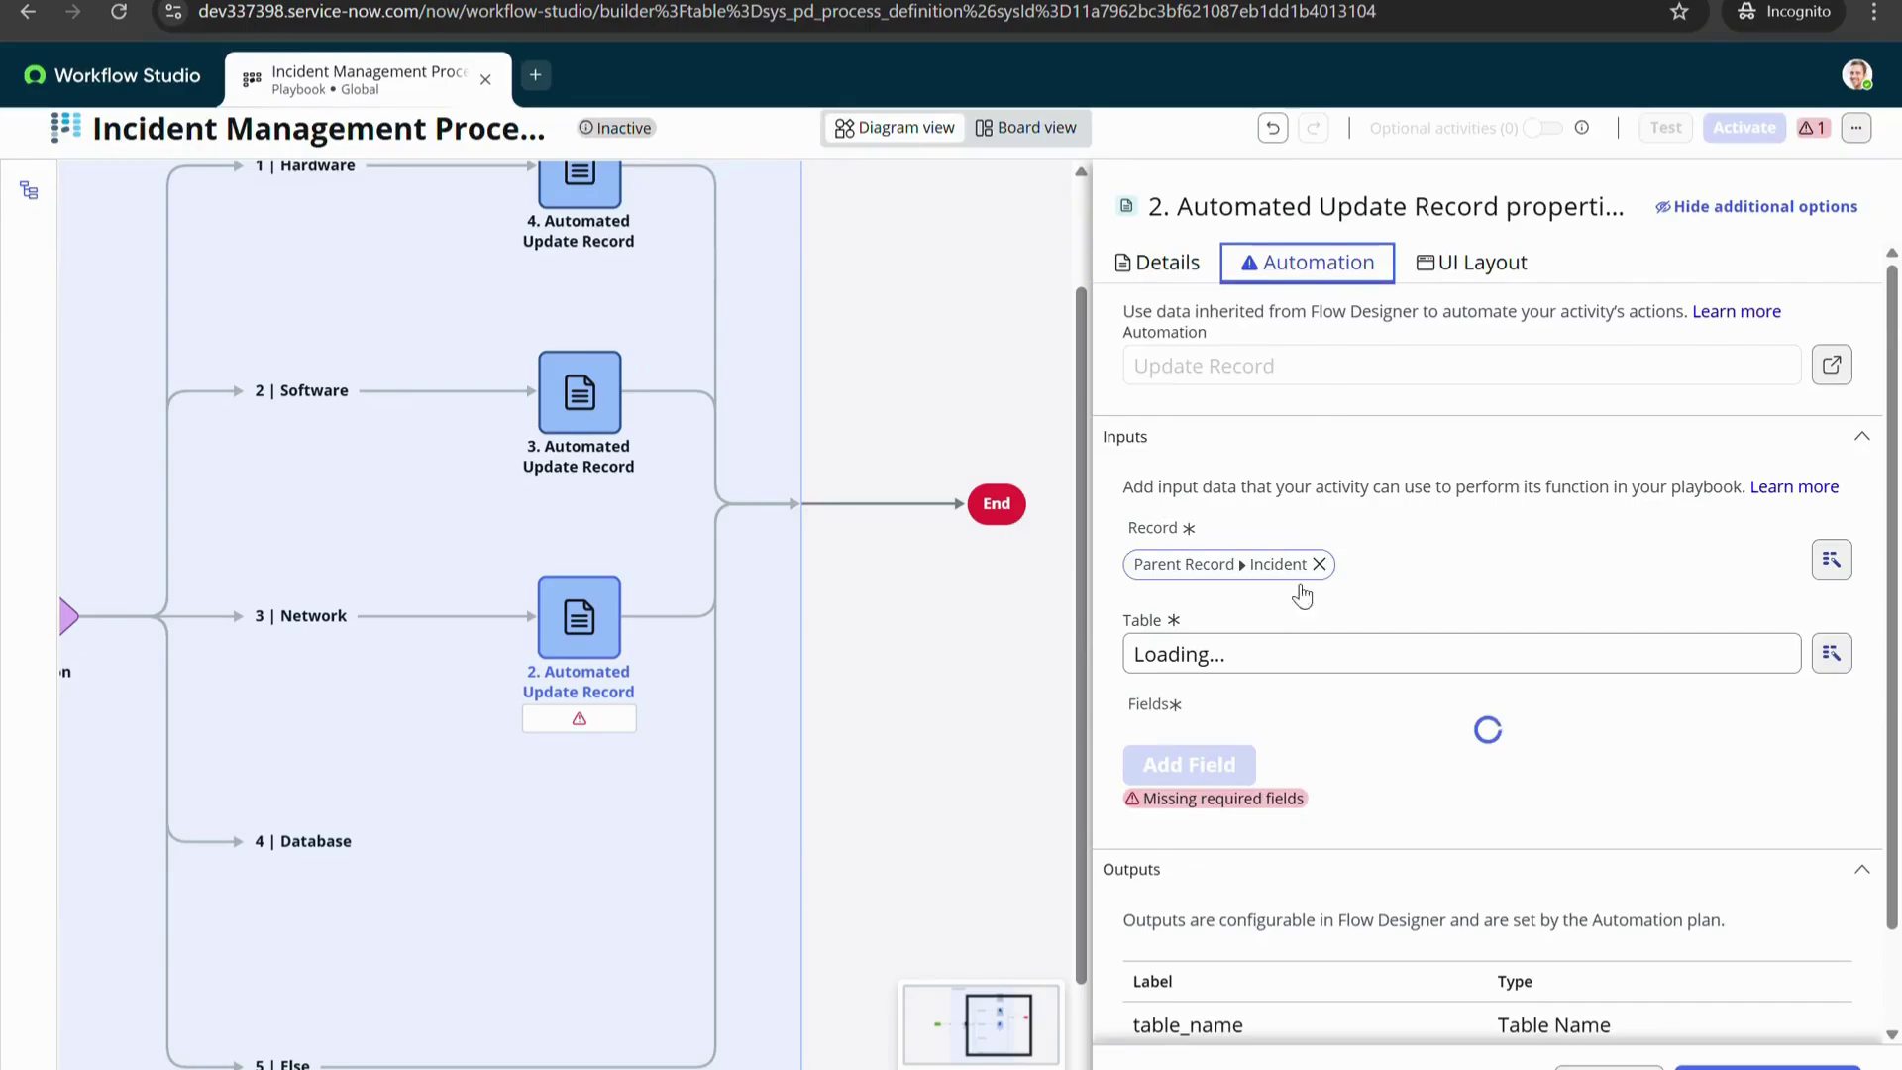
scroll(1282, 606, "down", 1)
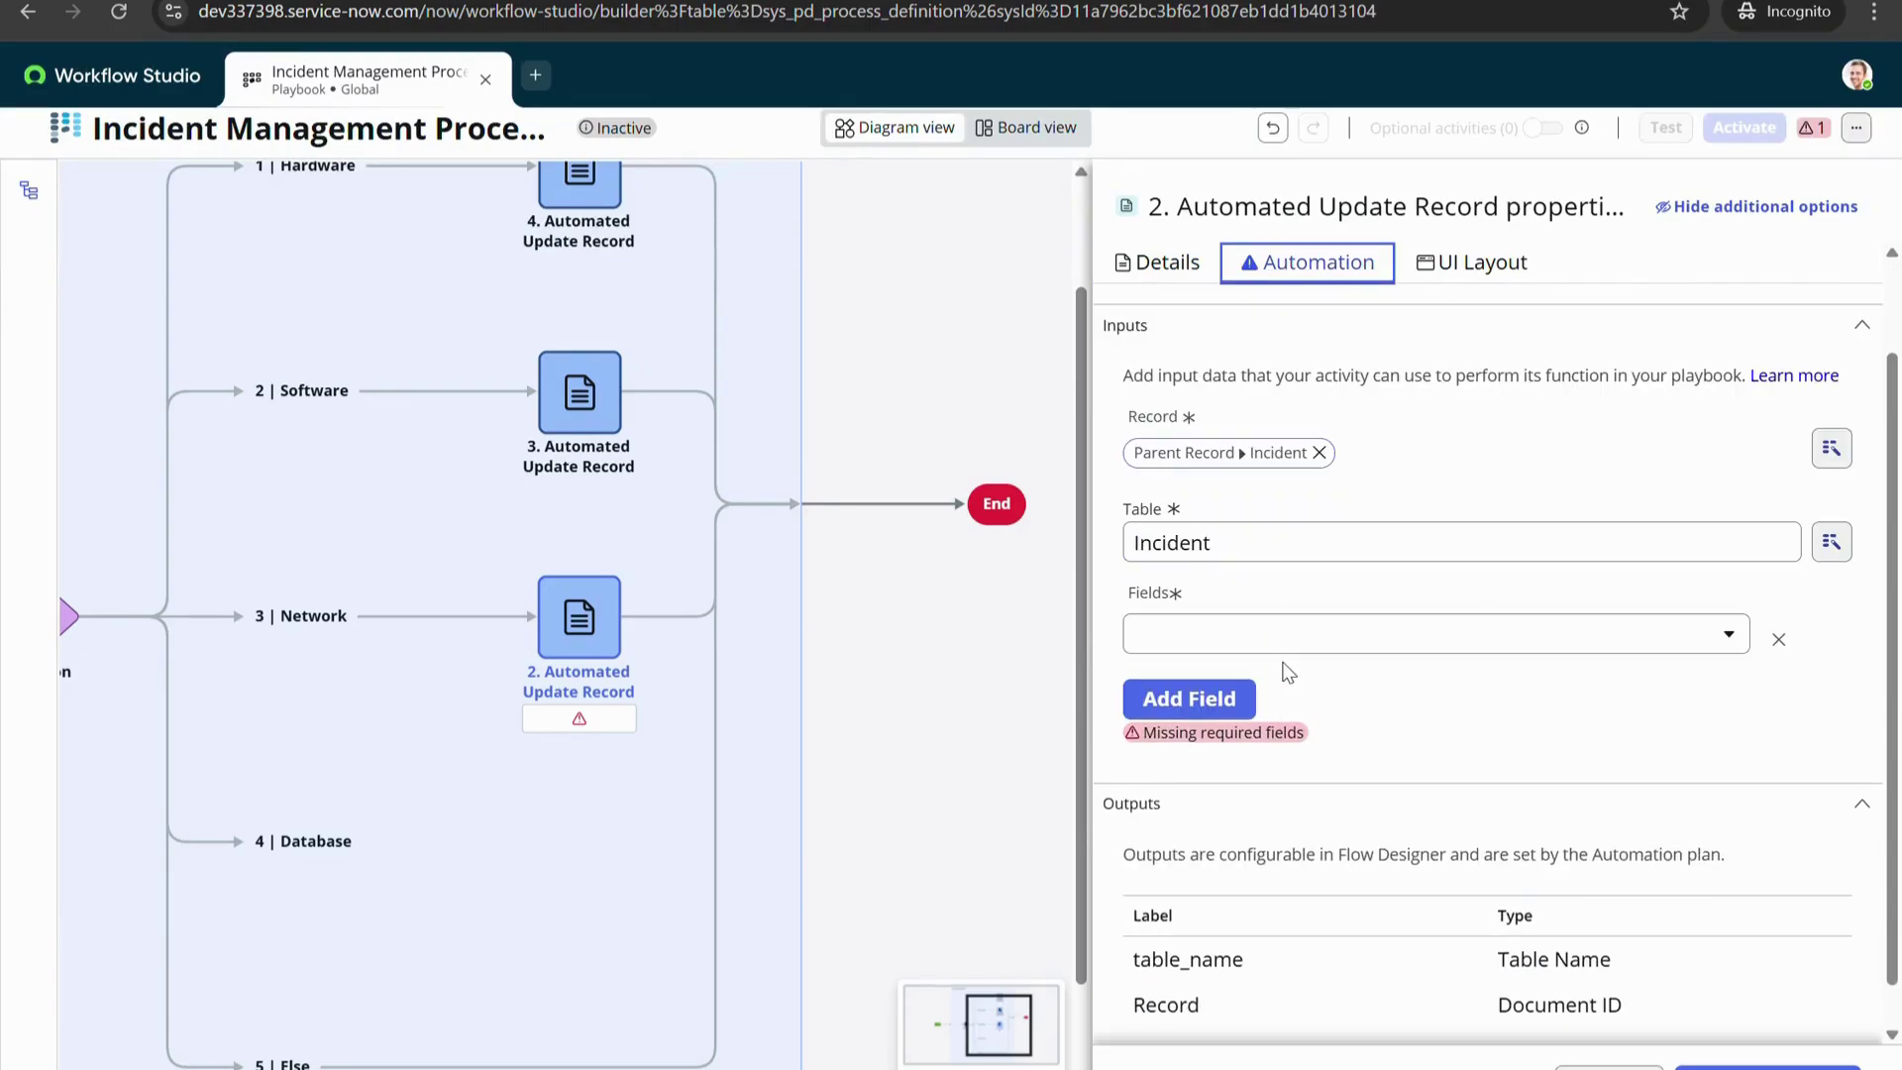
left_click(1247, 654)
type("assignment")
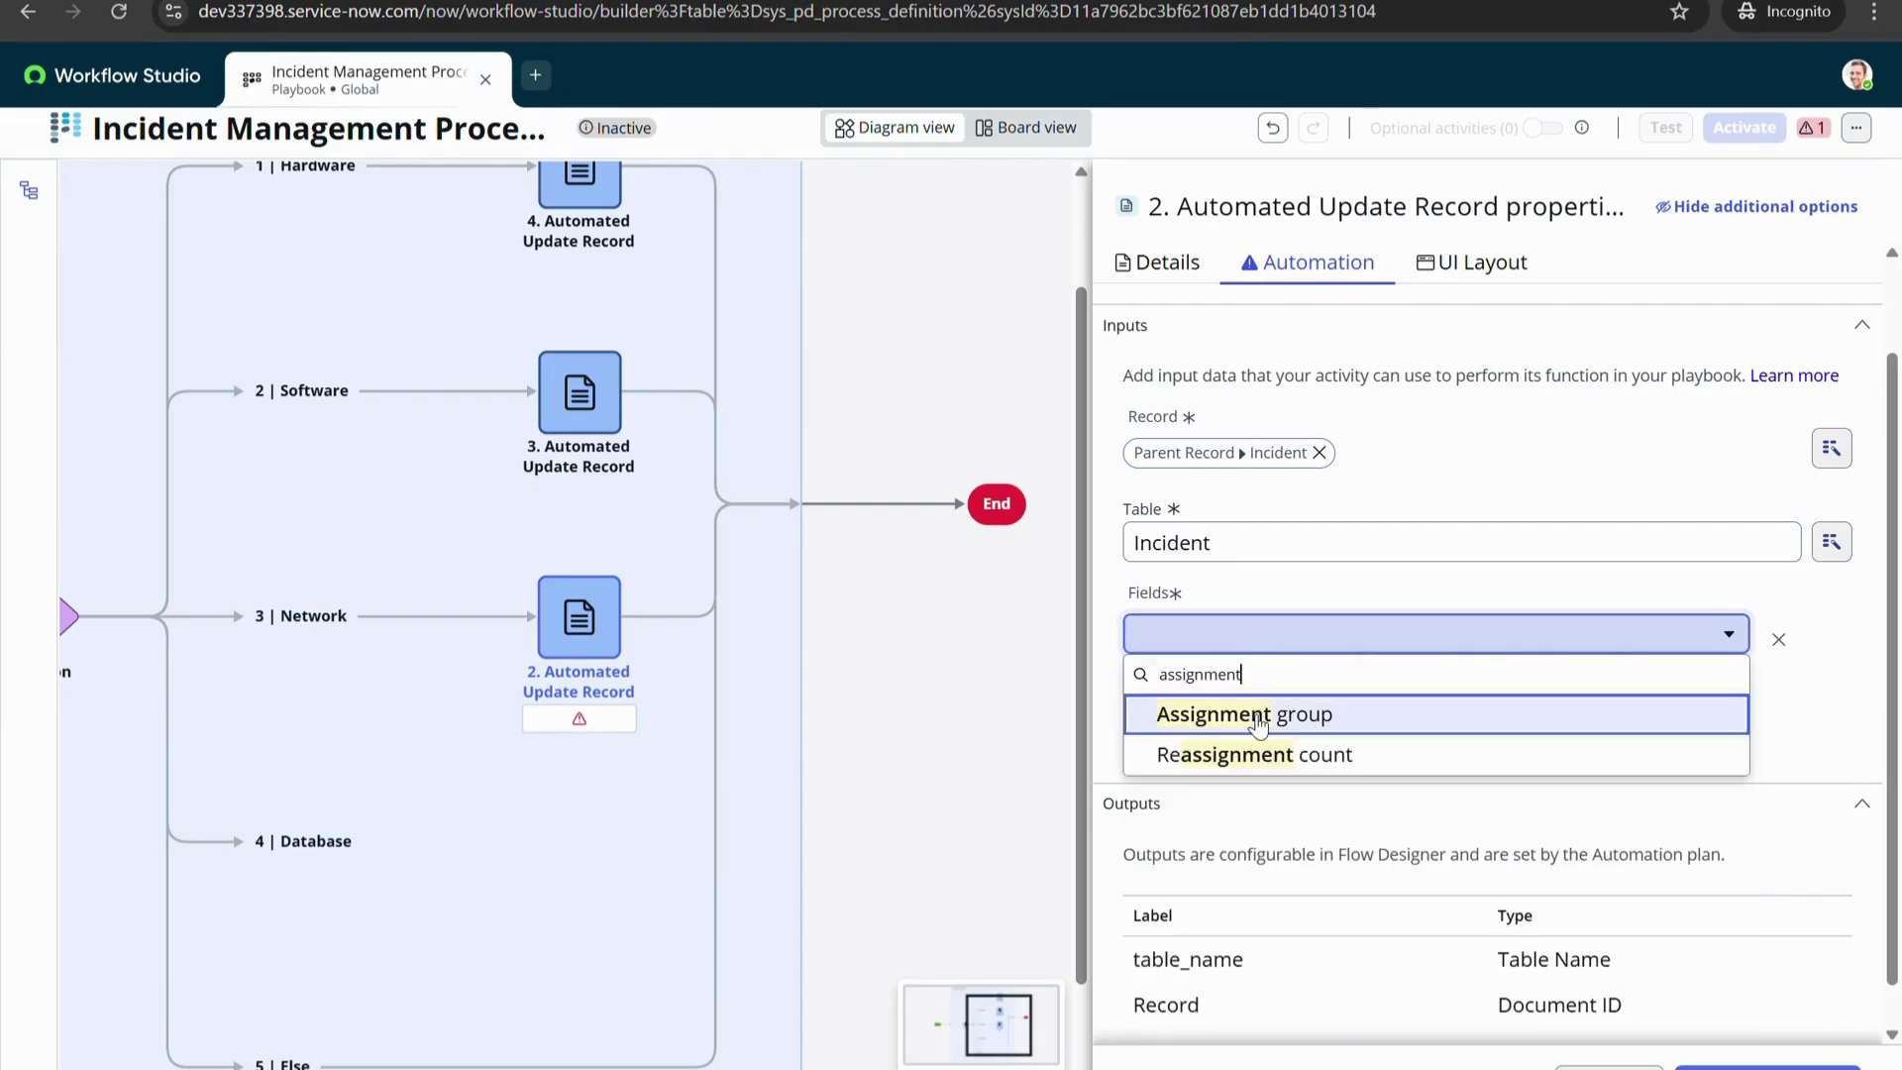
left_click(1251, 709)
Set the Assignment group value in the Network branch's update activity to the Network group and save the activity
left_click(1228, 705)
type("Ne")
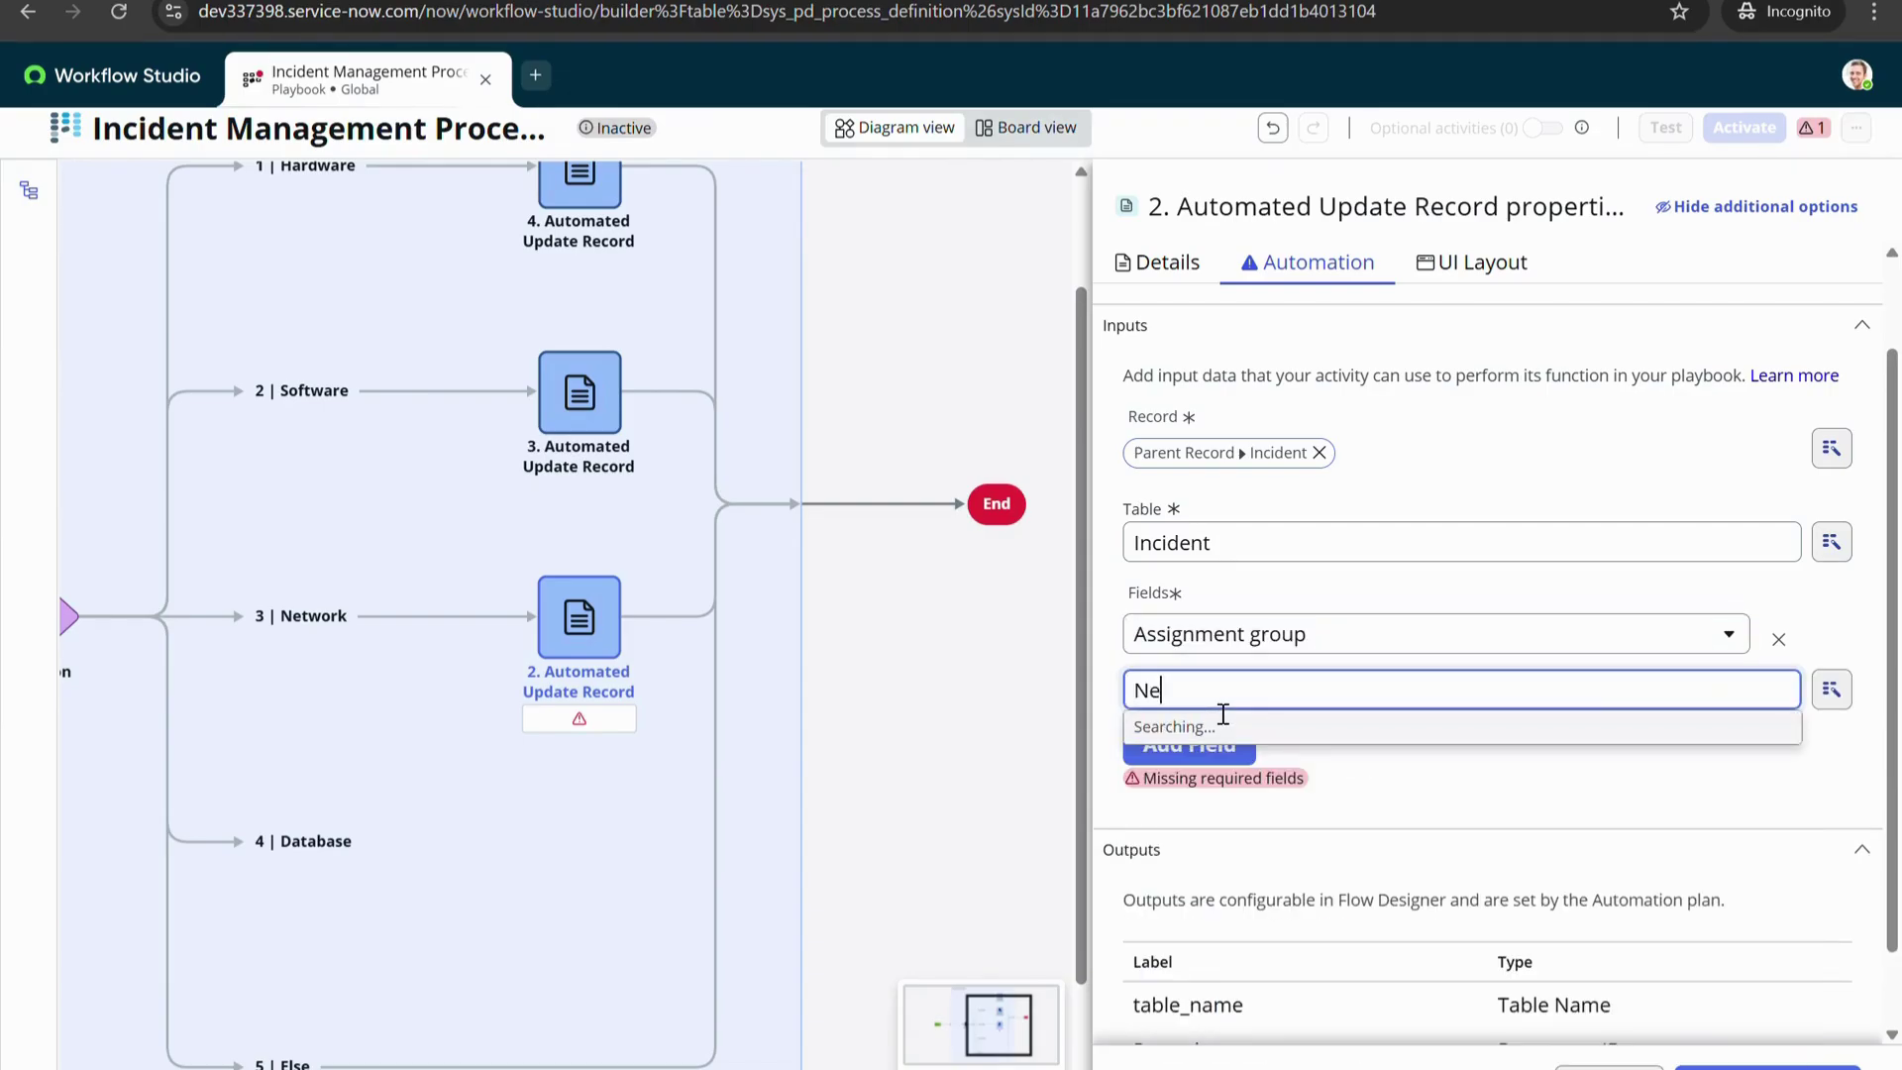
type("tork")
key("BackSpace")
key("BackSpace")
key("BackSpace")
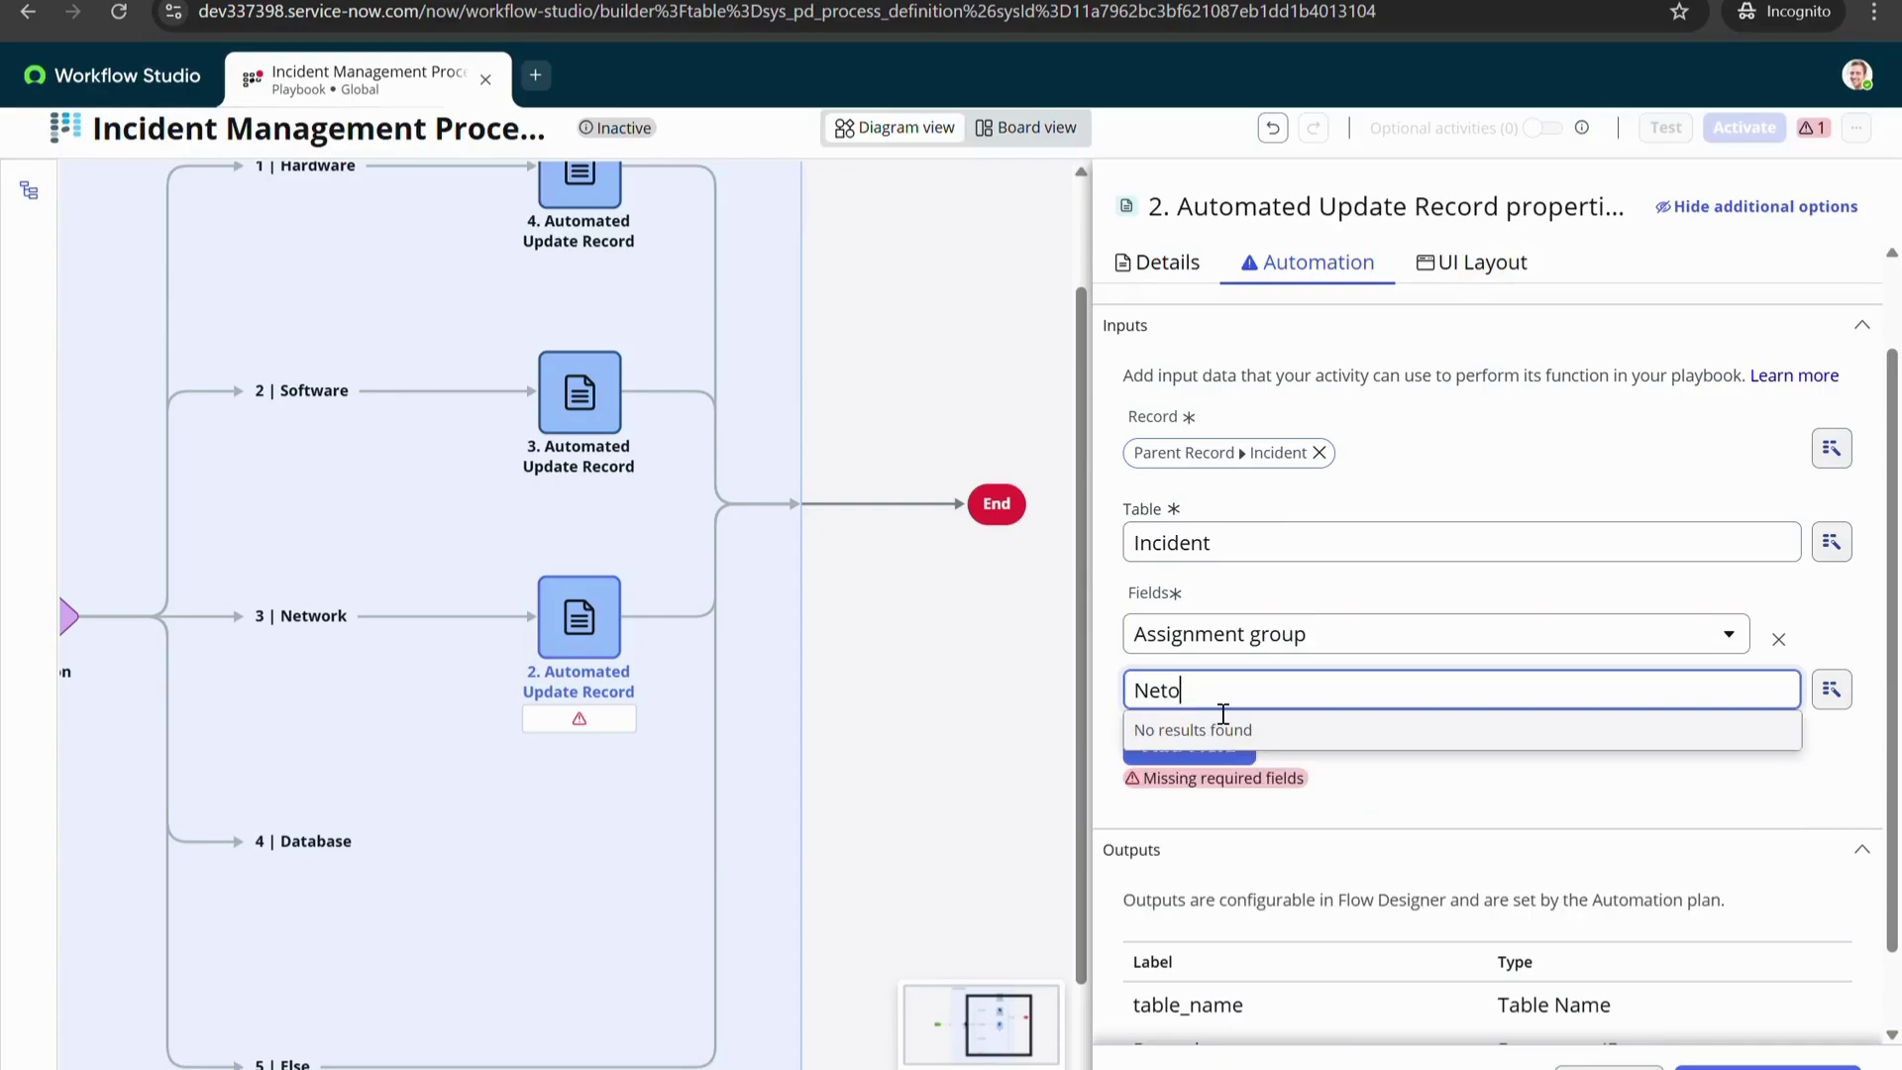
left_click(1229, 763)
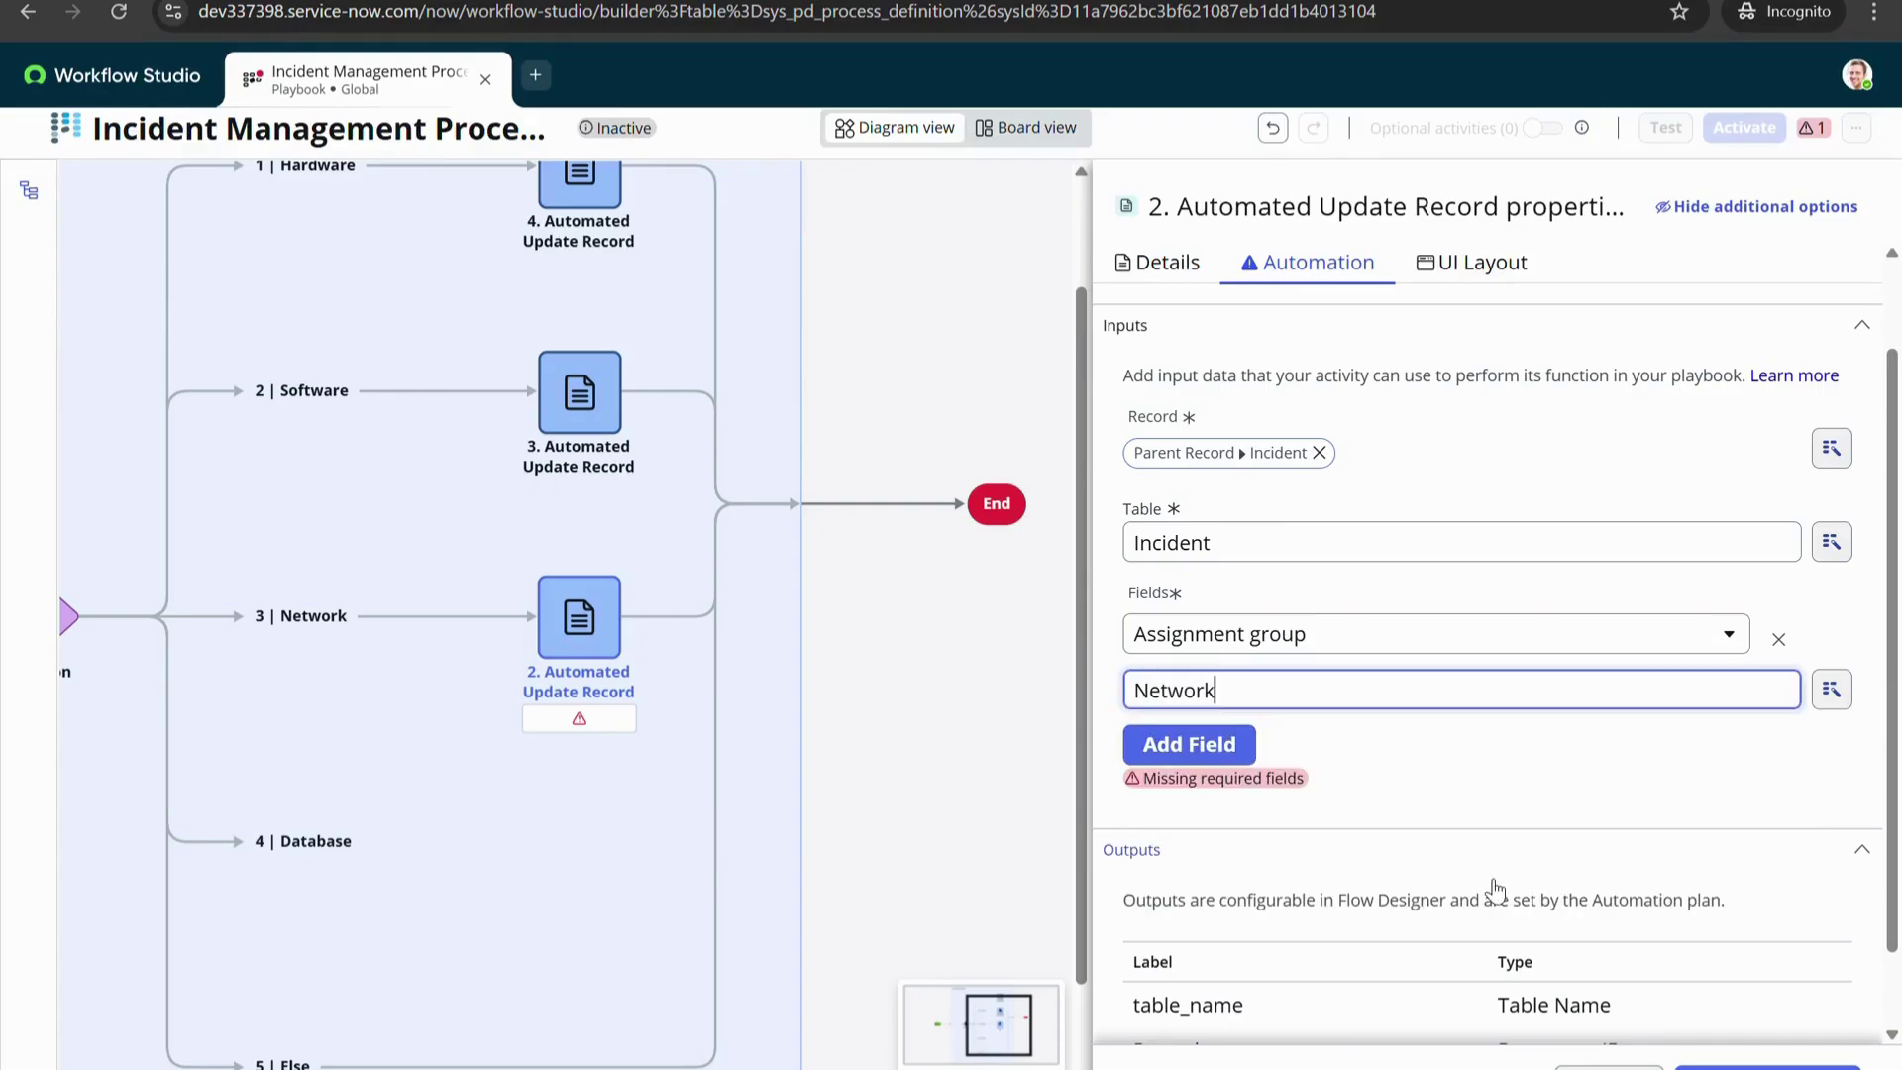
left_click(1769, 1066)
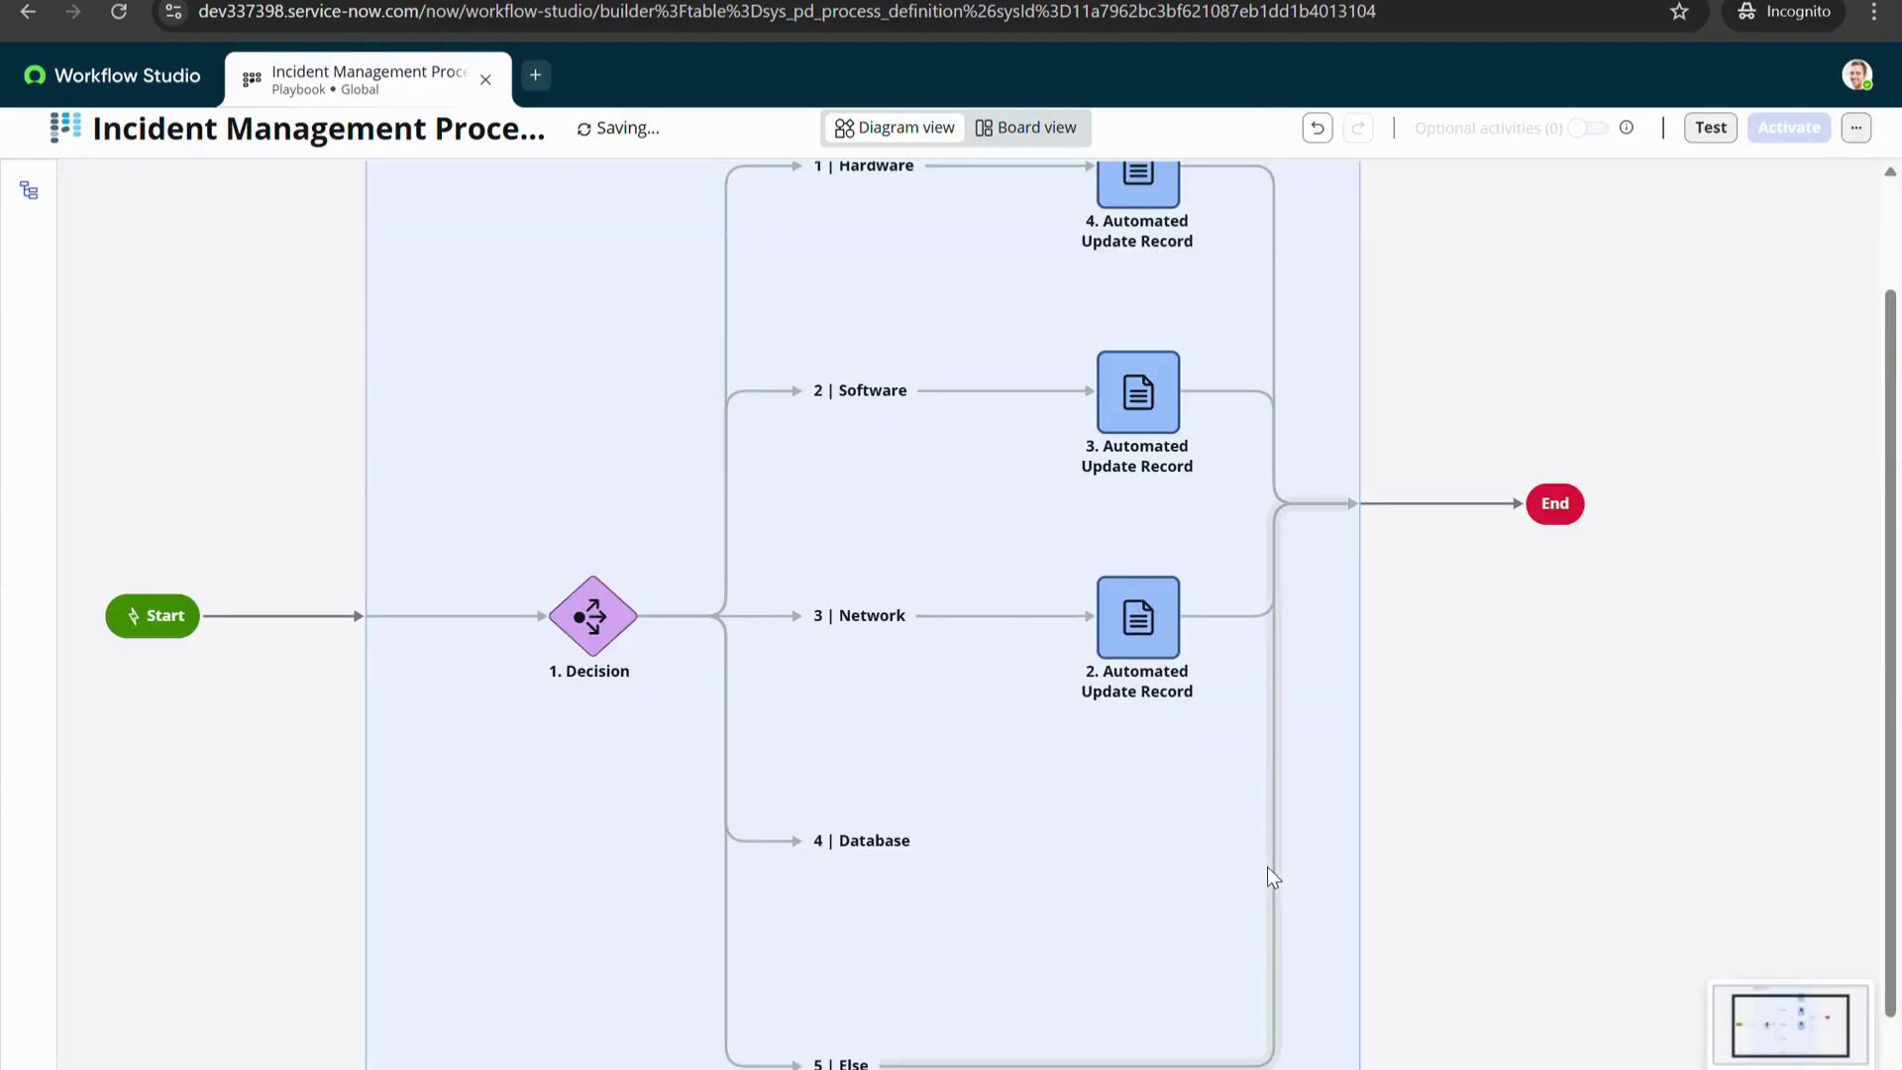
Search the activities for "update" and add an Automated Update Record activity to the Database branch
scroll(1116, 868, "down", 1)
mouse_move(949, 781)
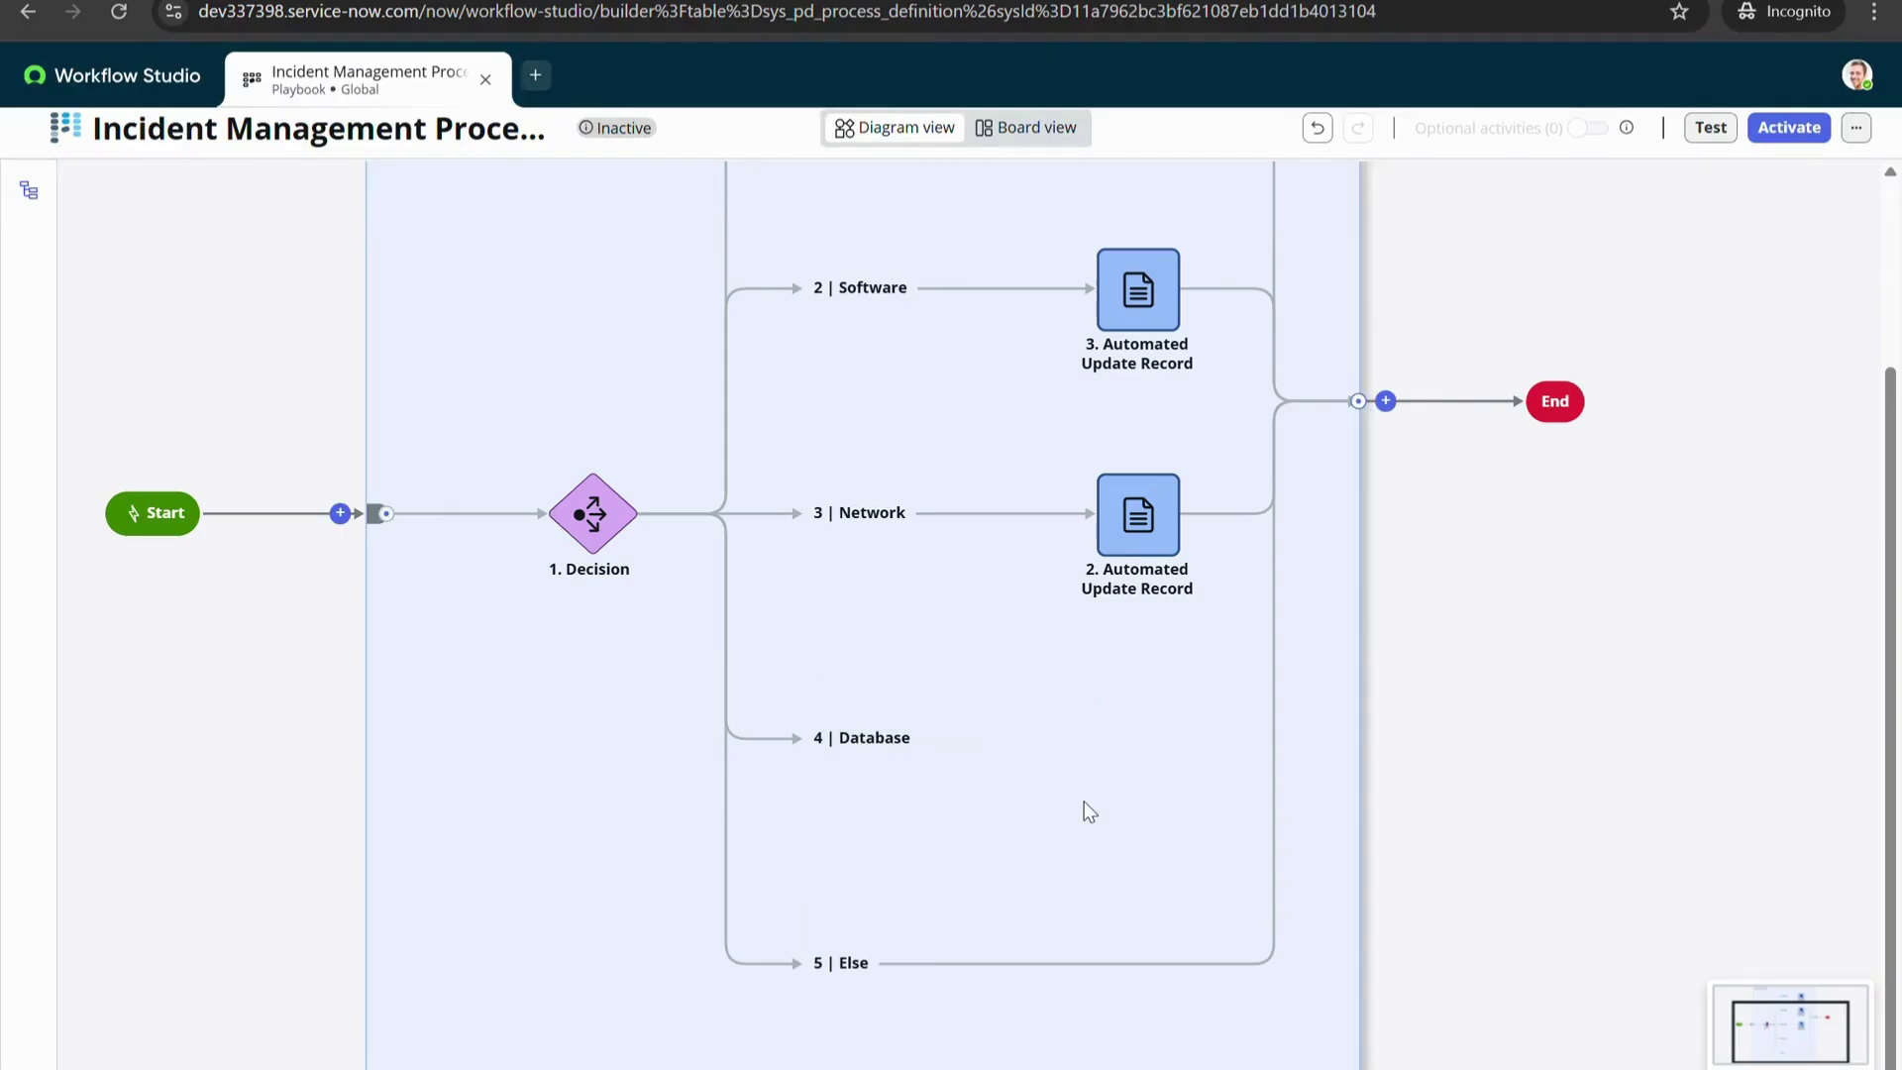
mouse_move(970, 743)
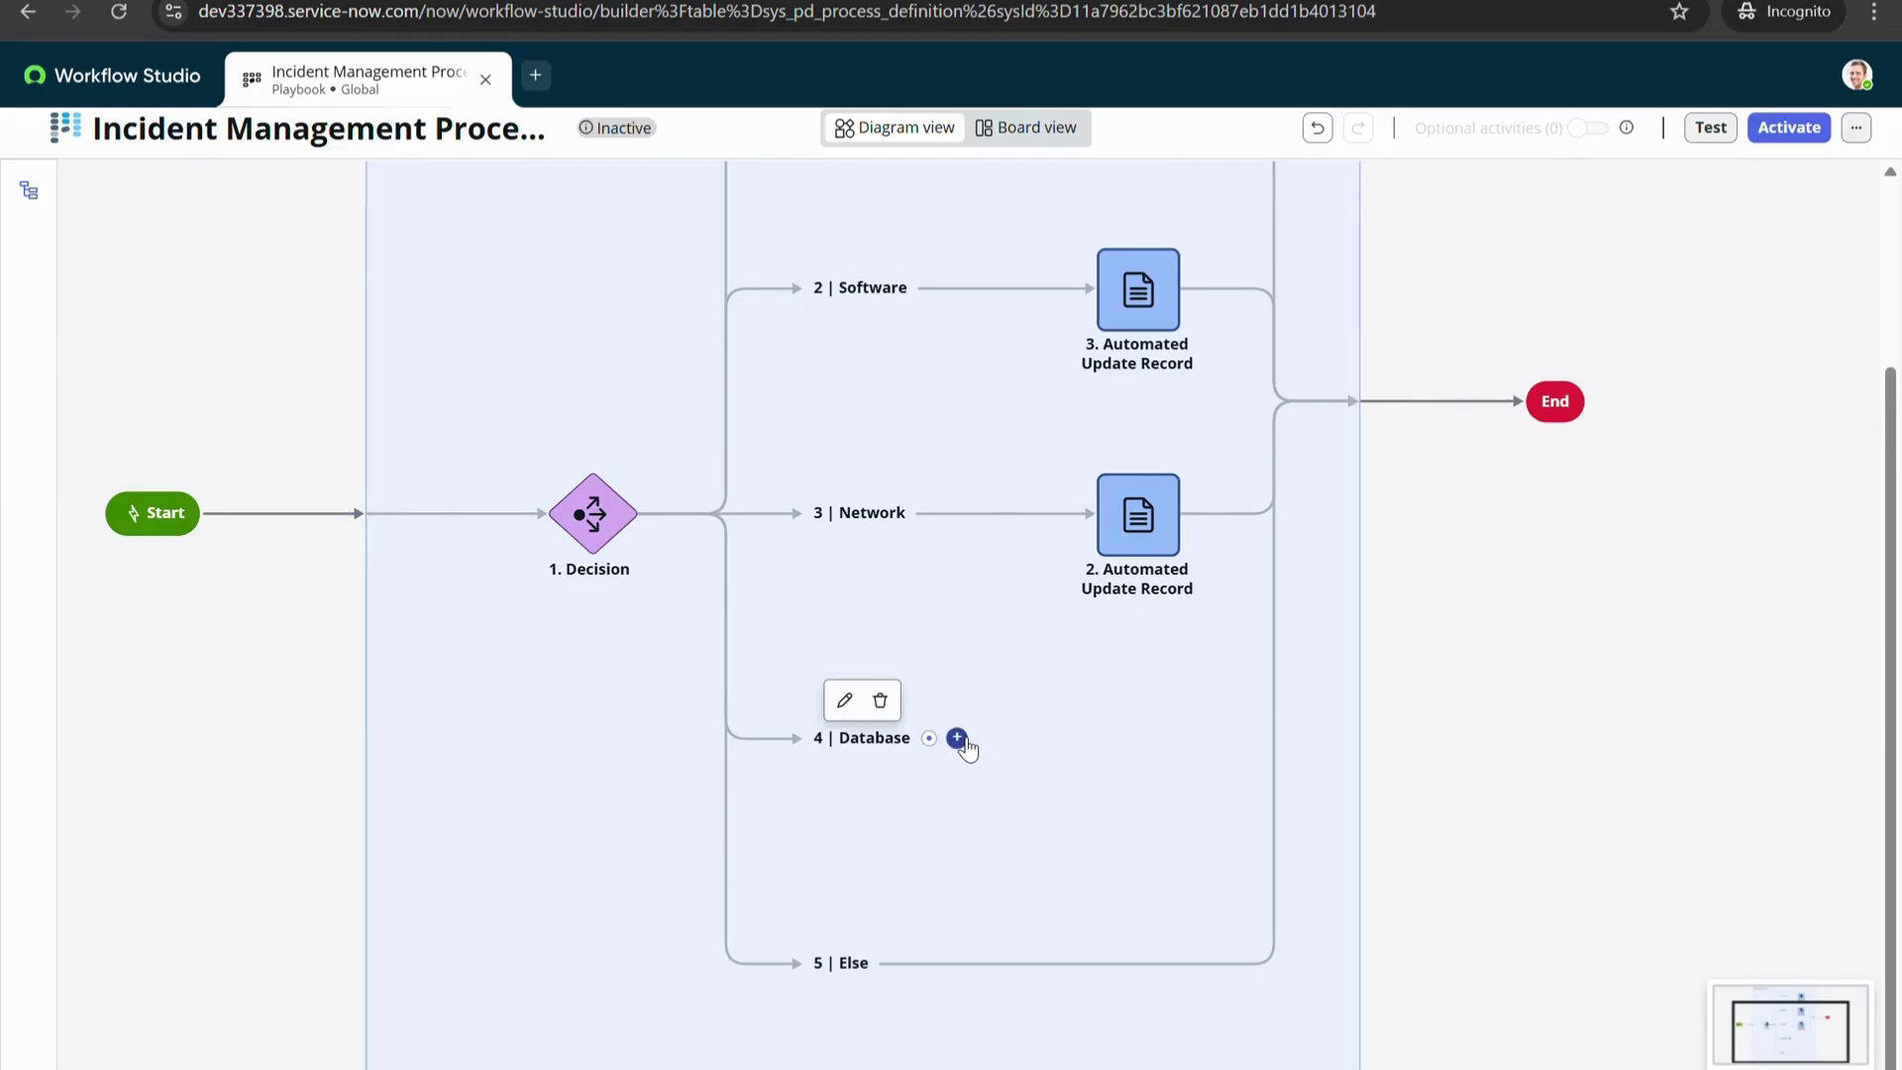
left_click(963, 740)
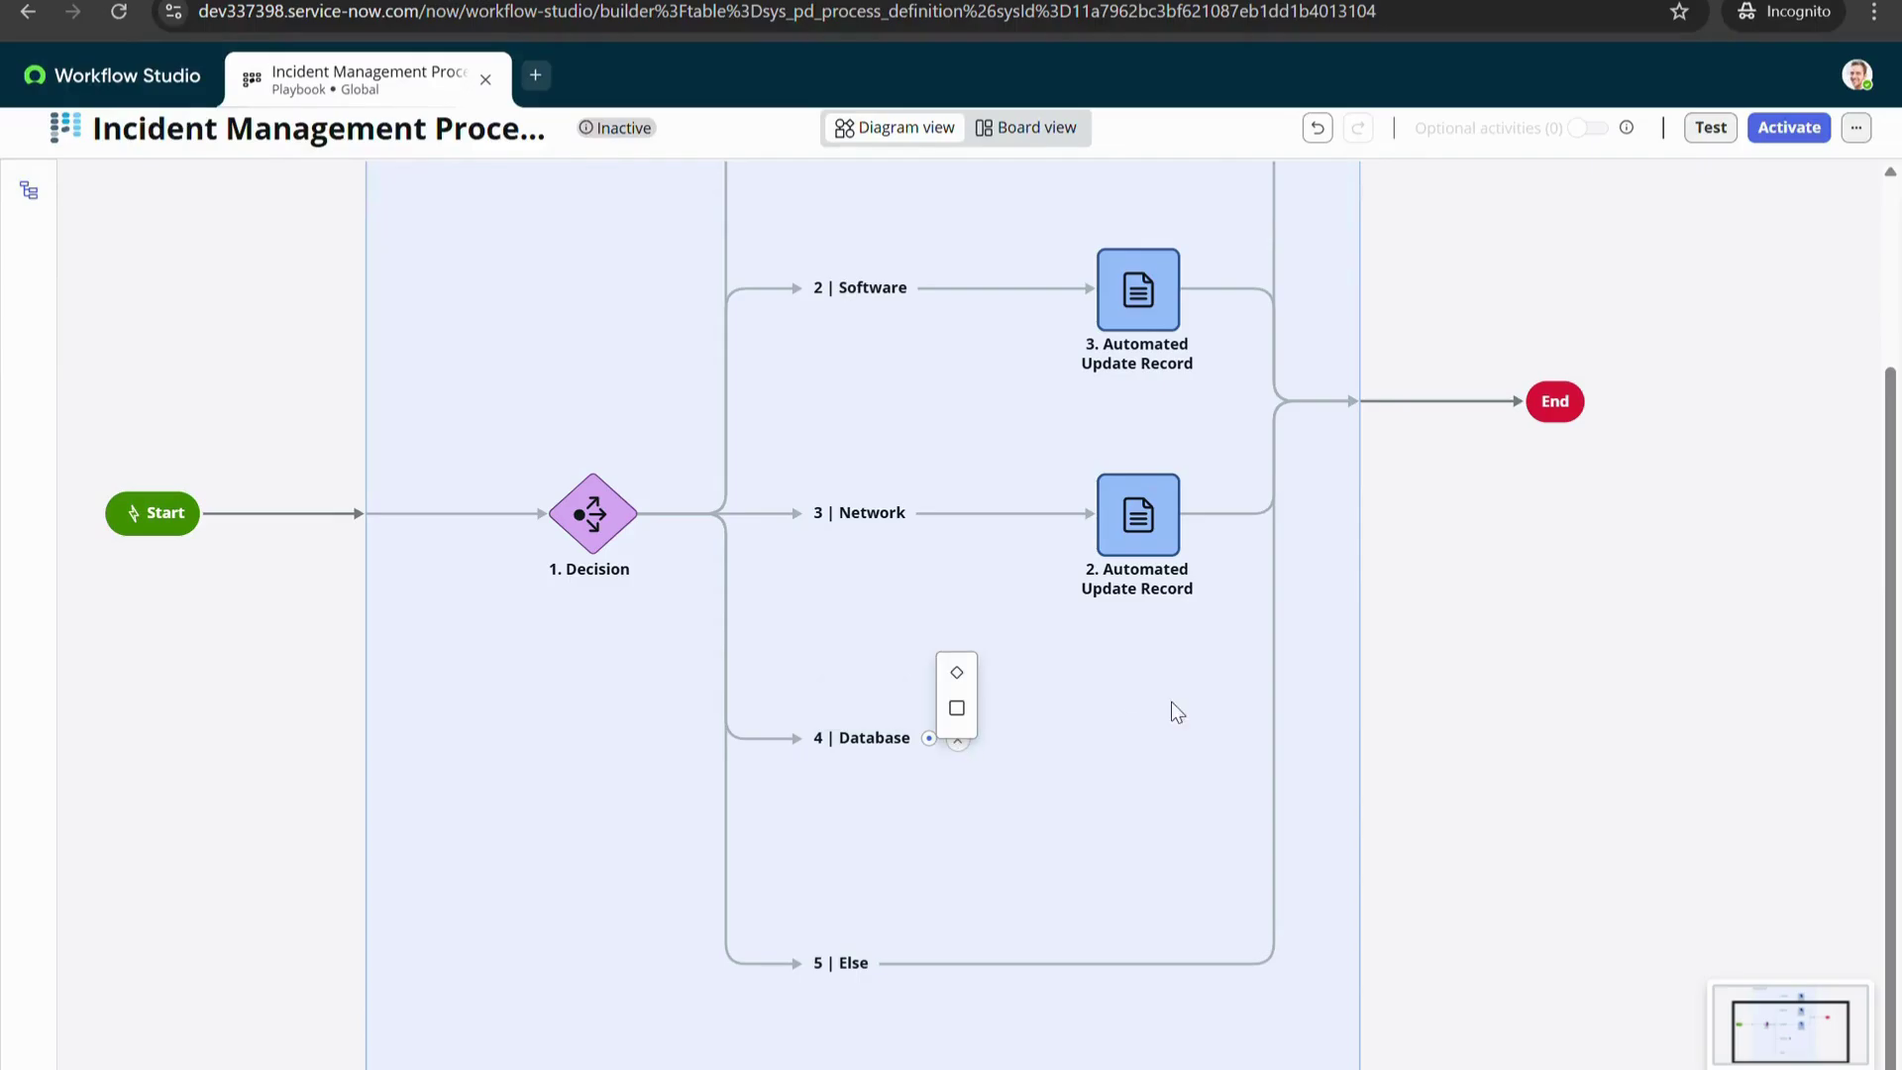
left_click(956, 707)
left_click(277, 331)
type("u")
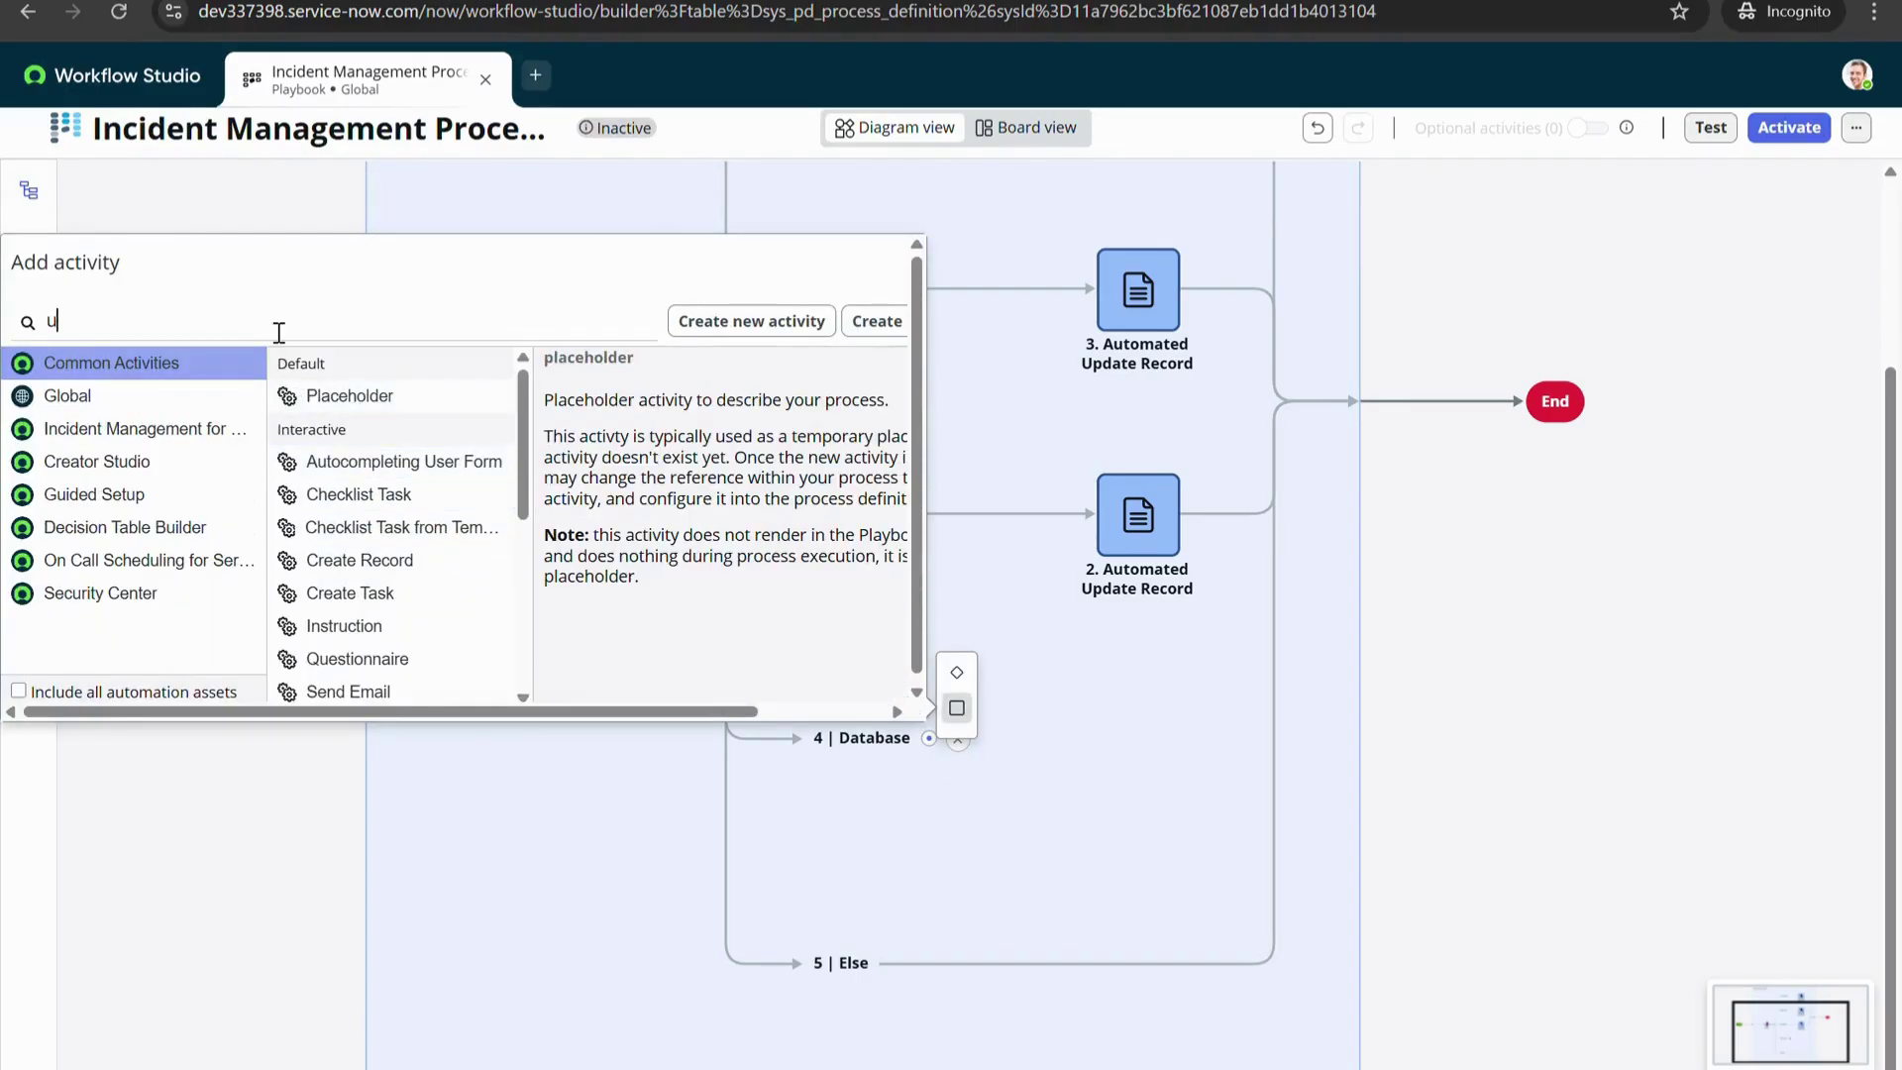
type("pdate")
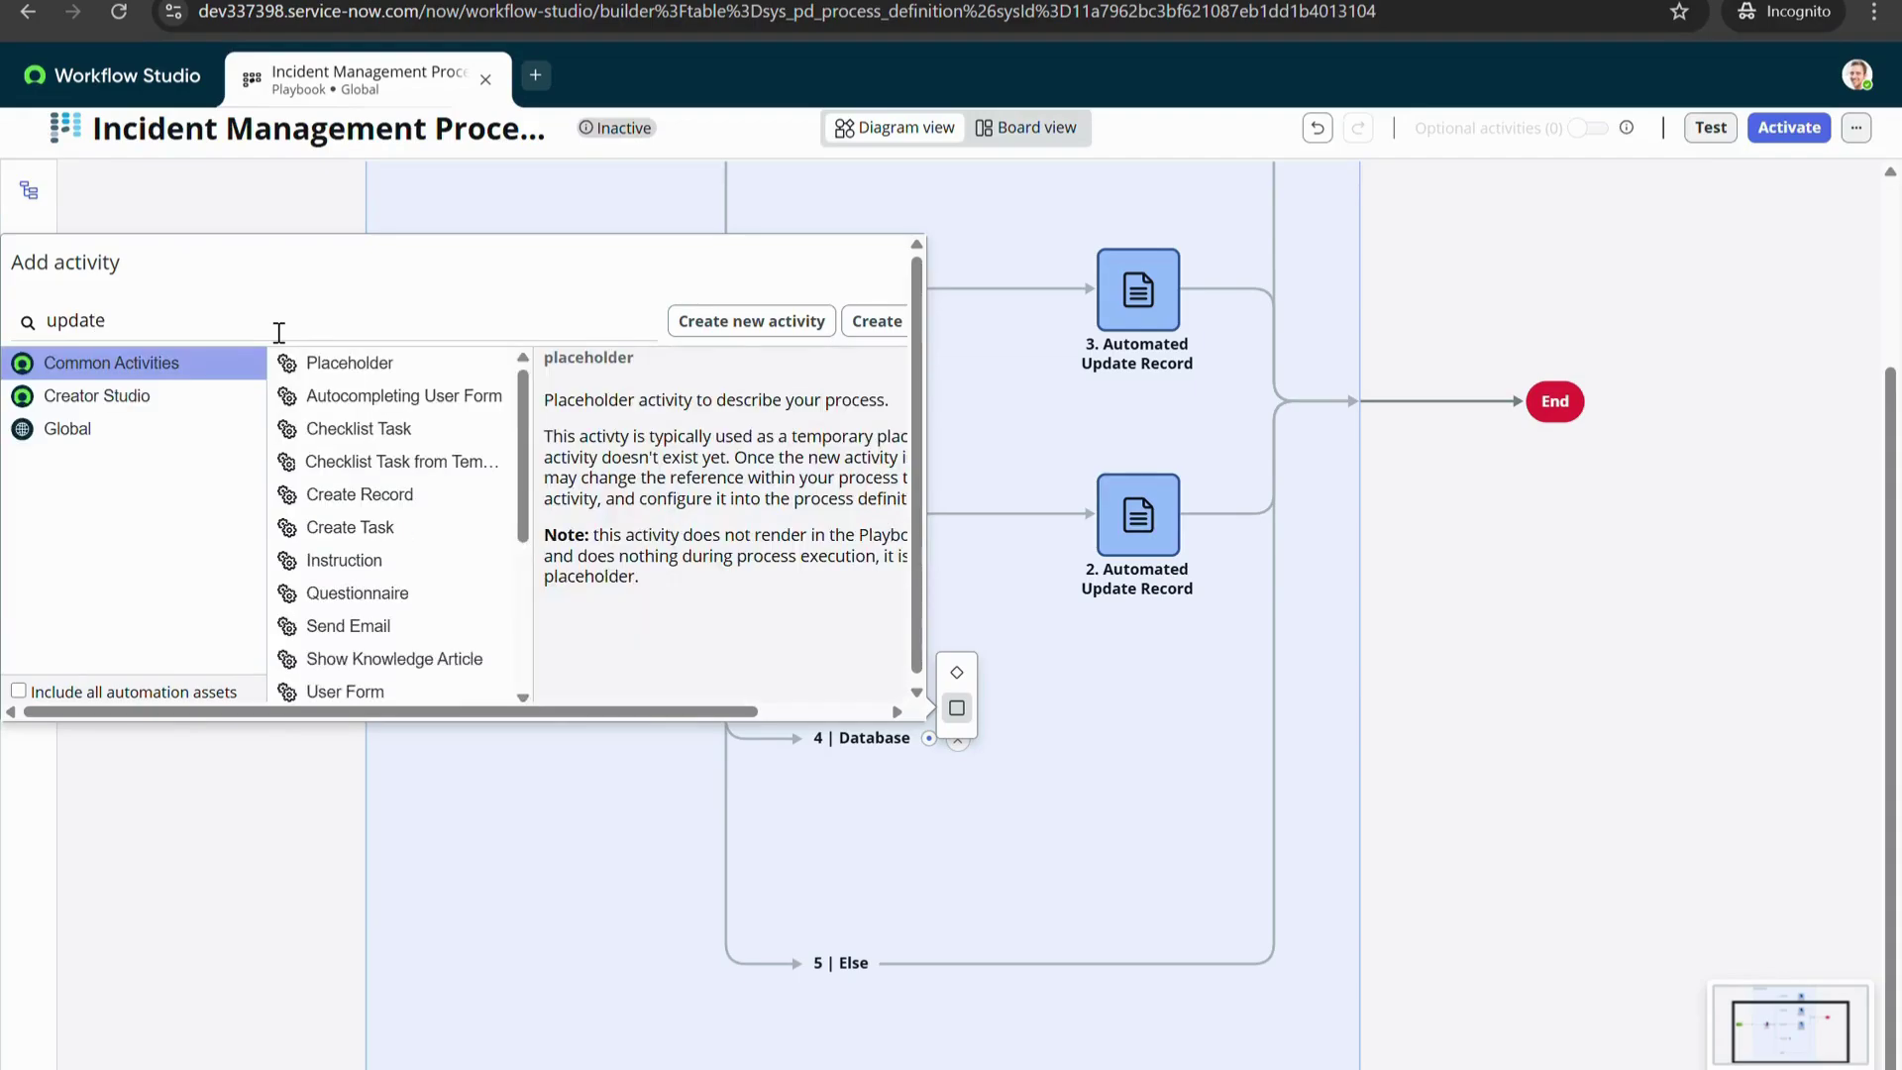
left_click(371, 526)
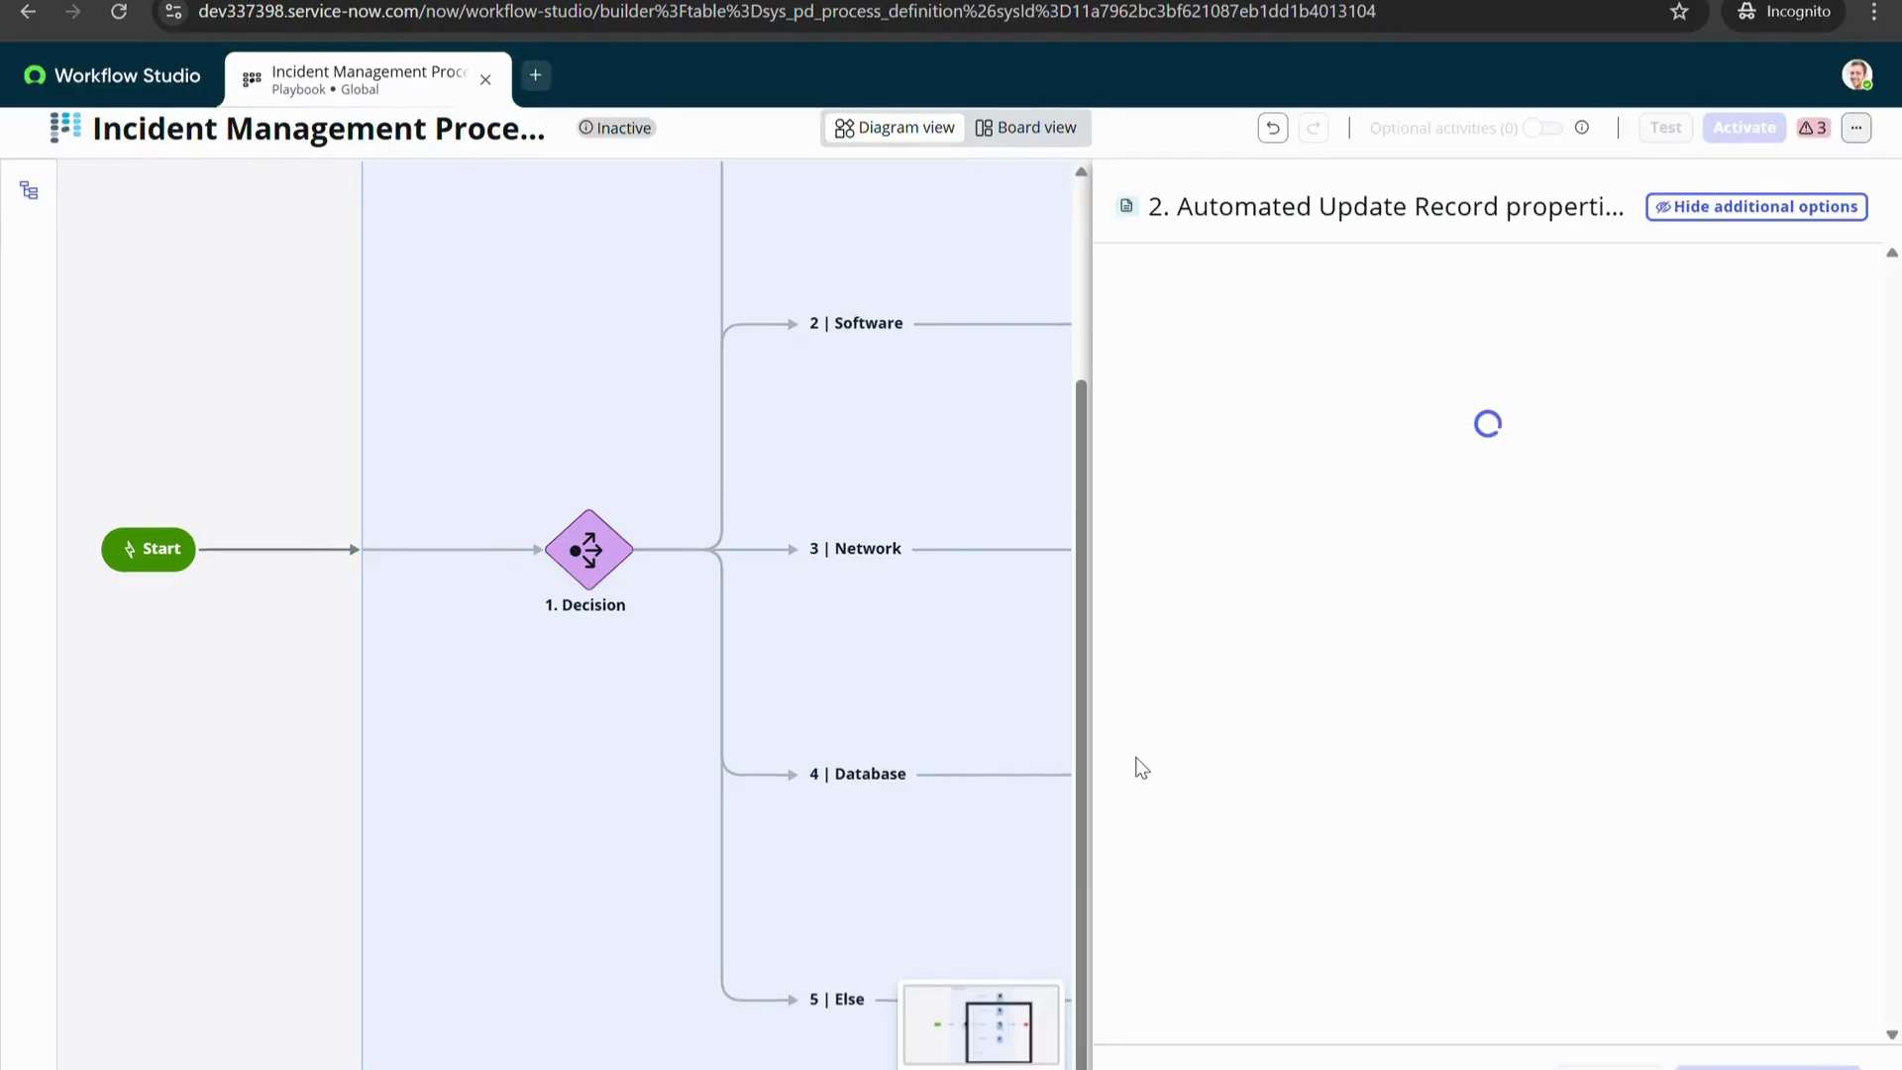
Set the Database branch's update activity Record input to Parent Record - Incident and save its properties
left_click(1307, 261)
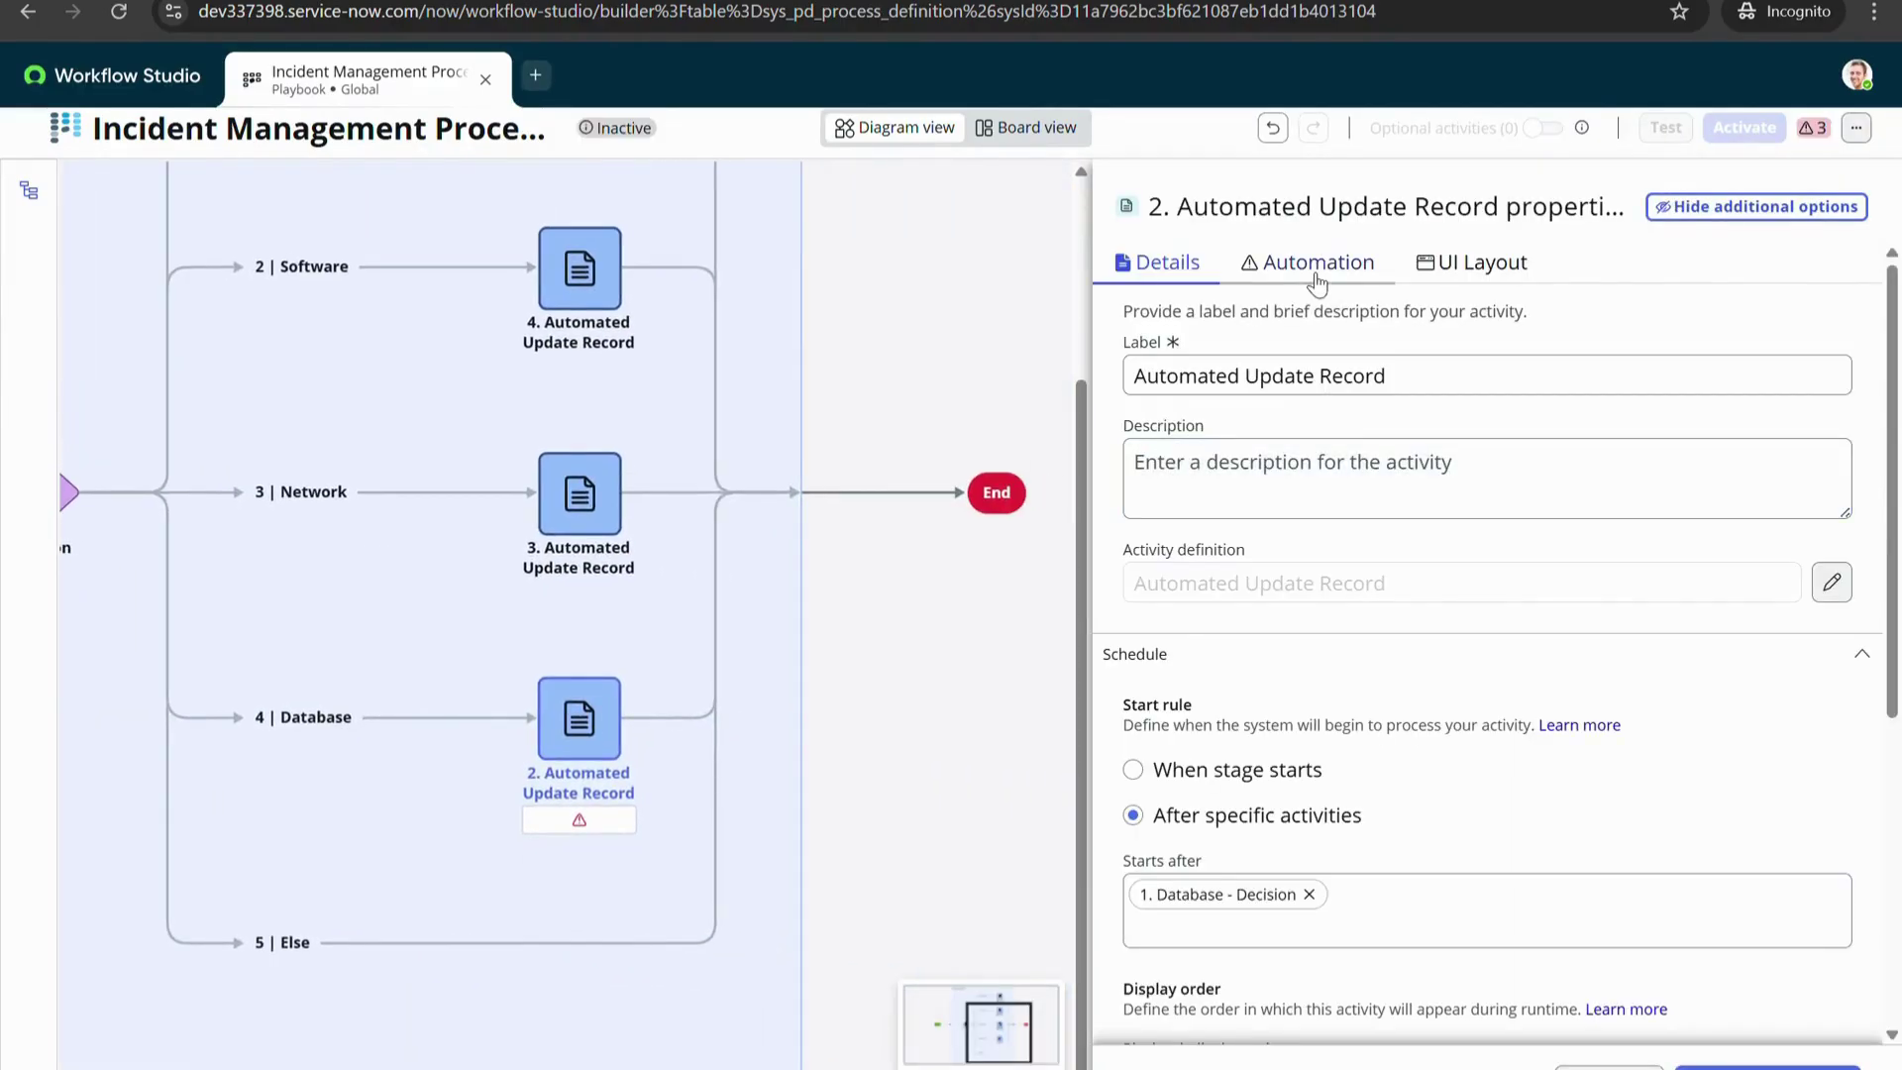
scroll(1334, 624, "down", 1)
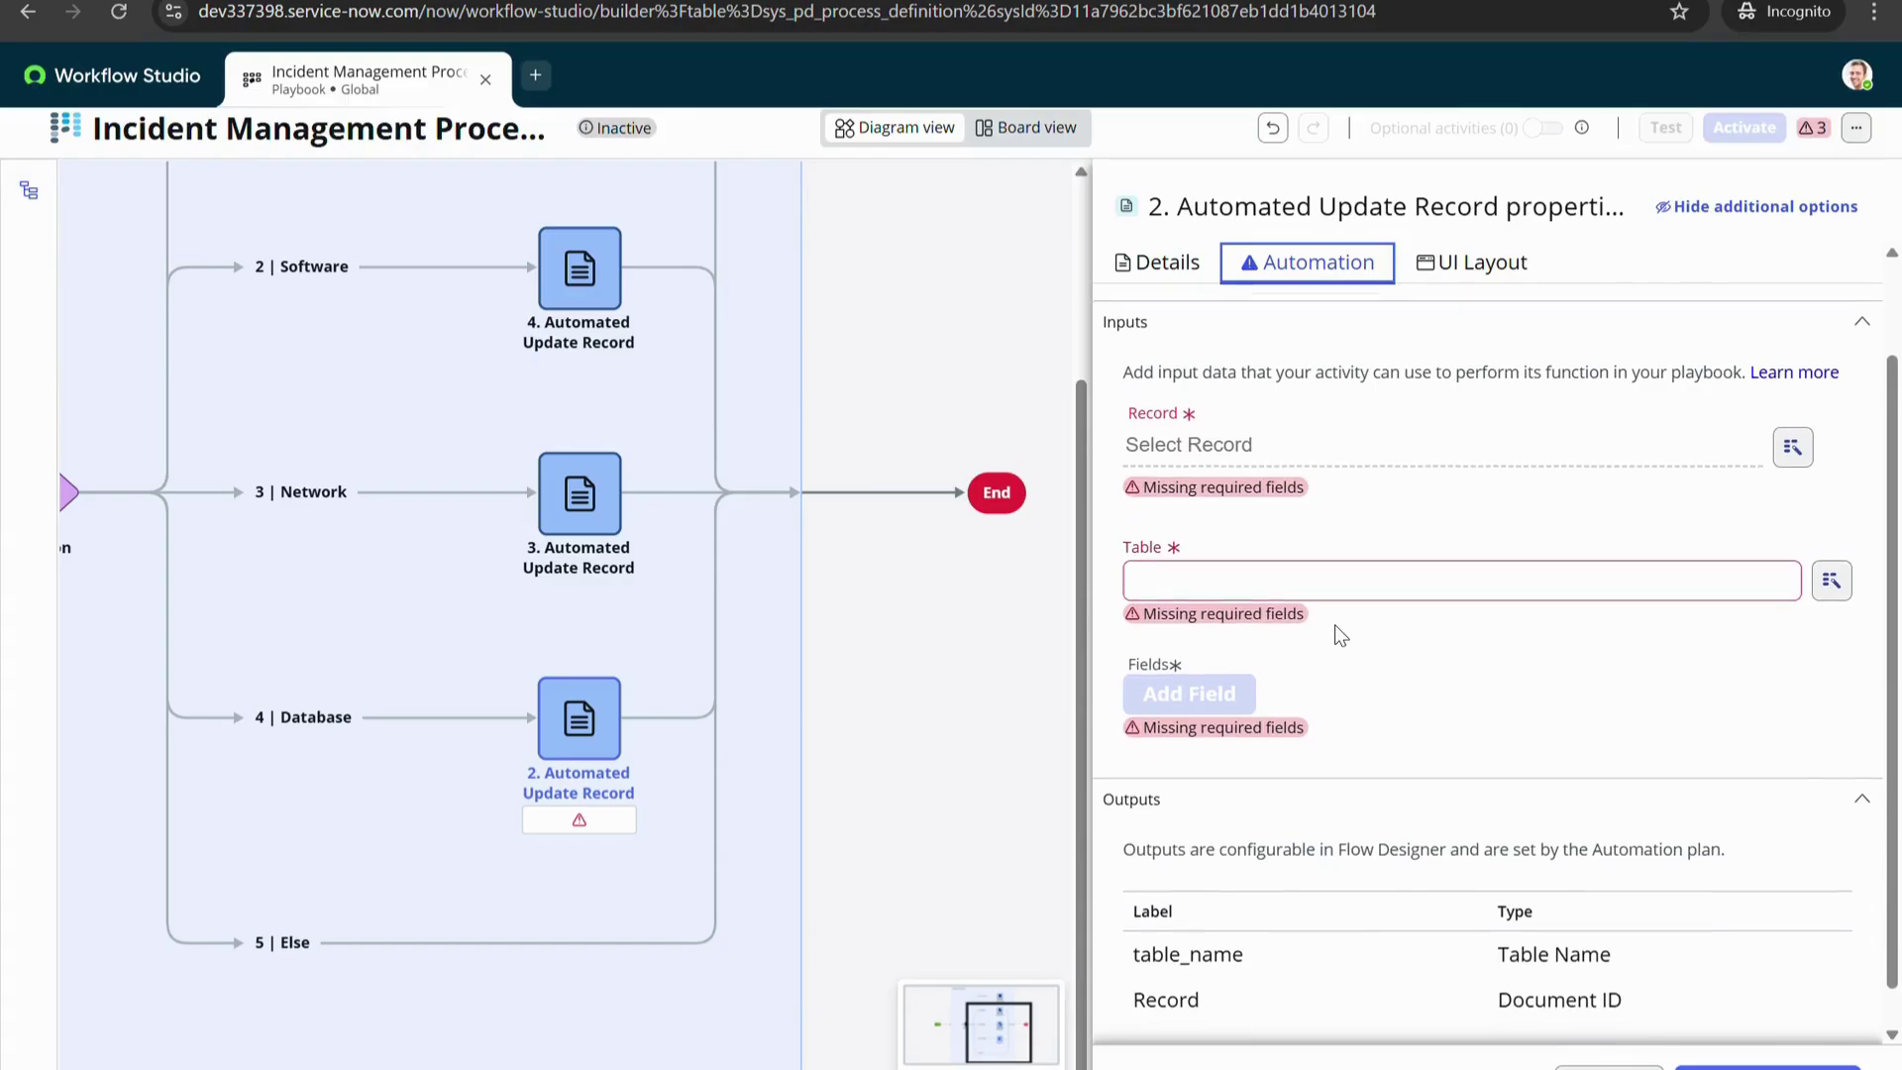
left_click(1792, 446)
left_click(1597, 175)
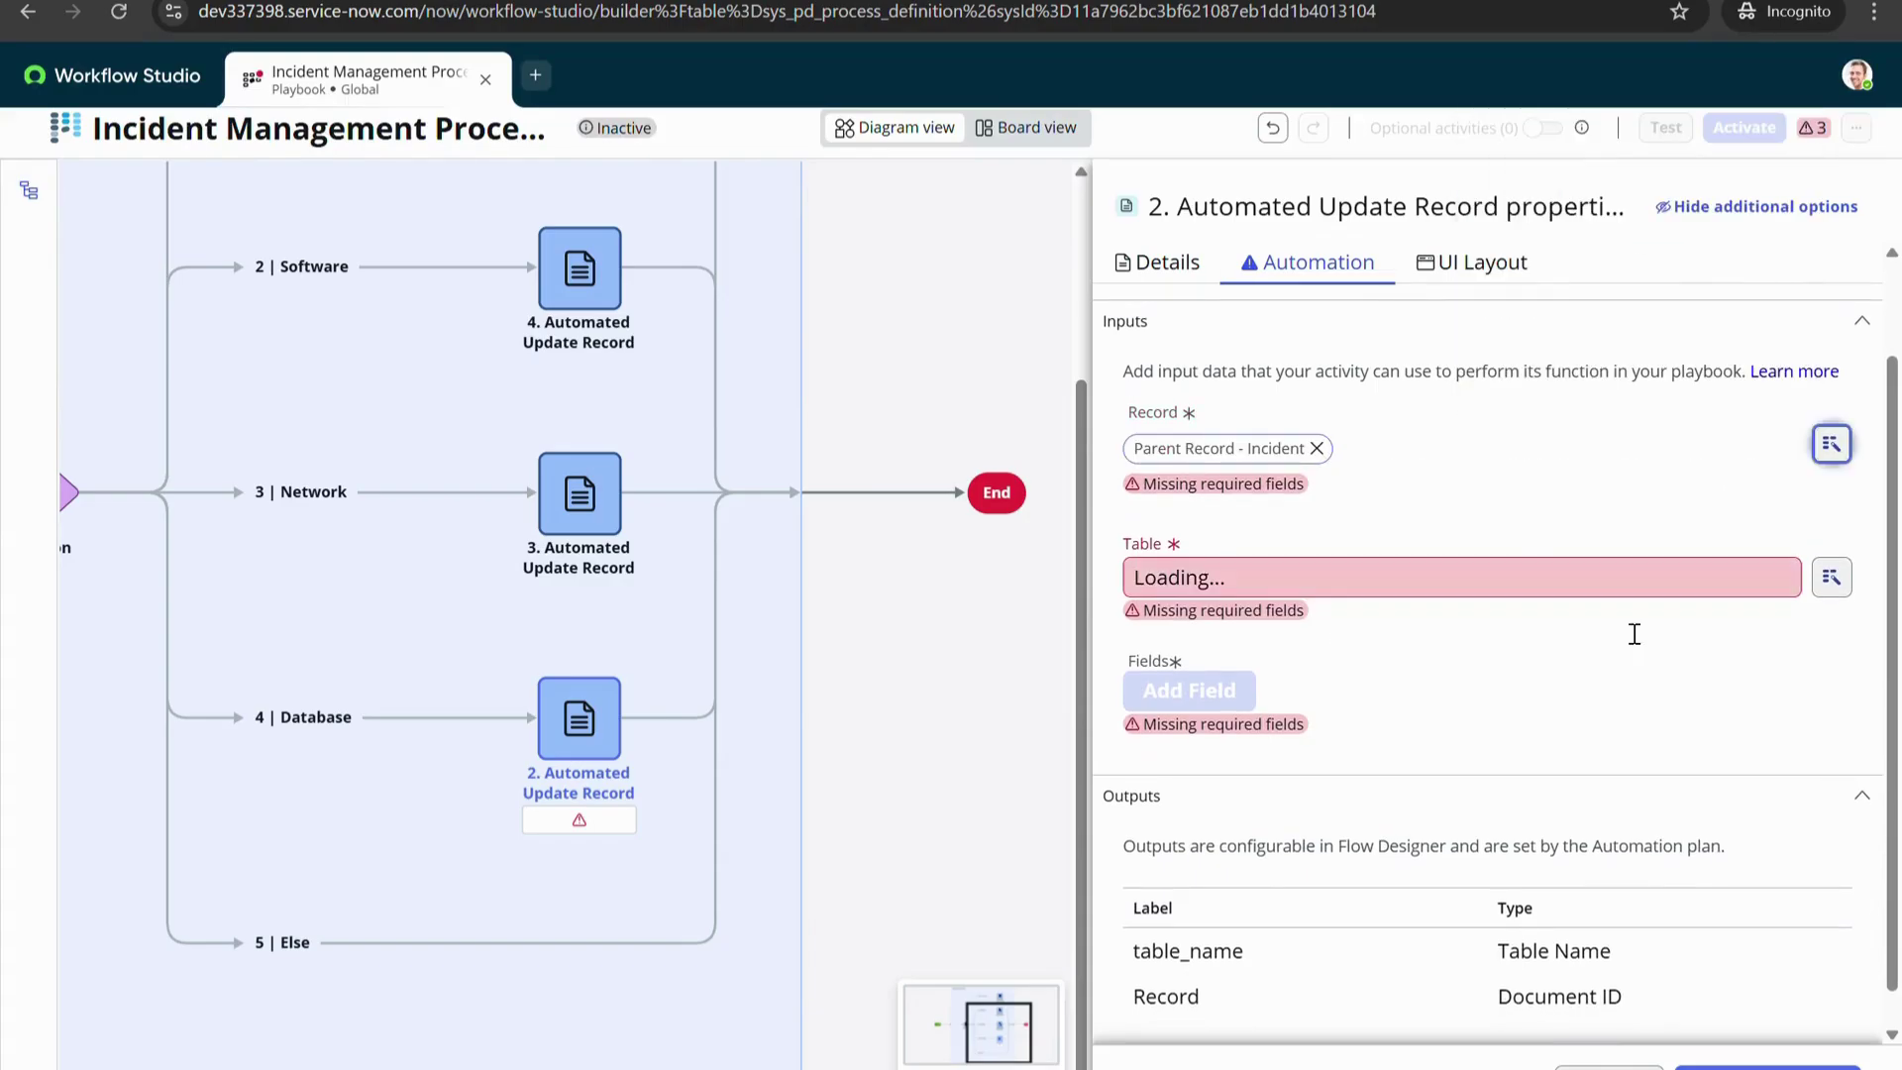
left_click(1767, 1067)
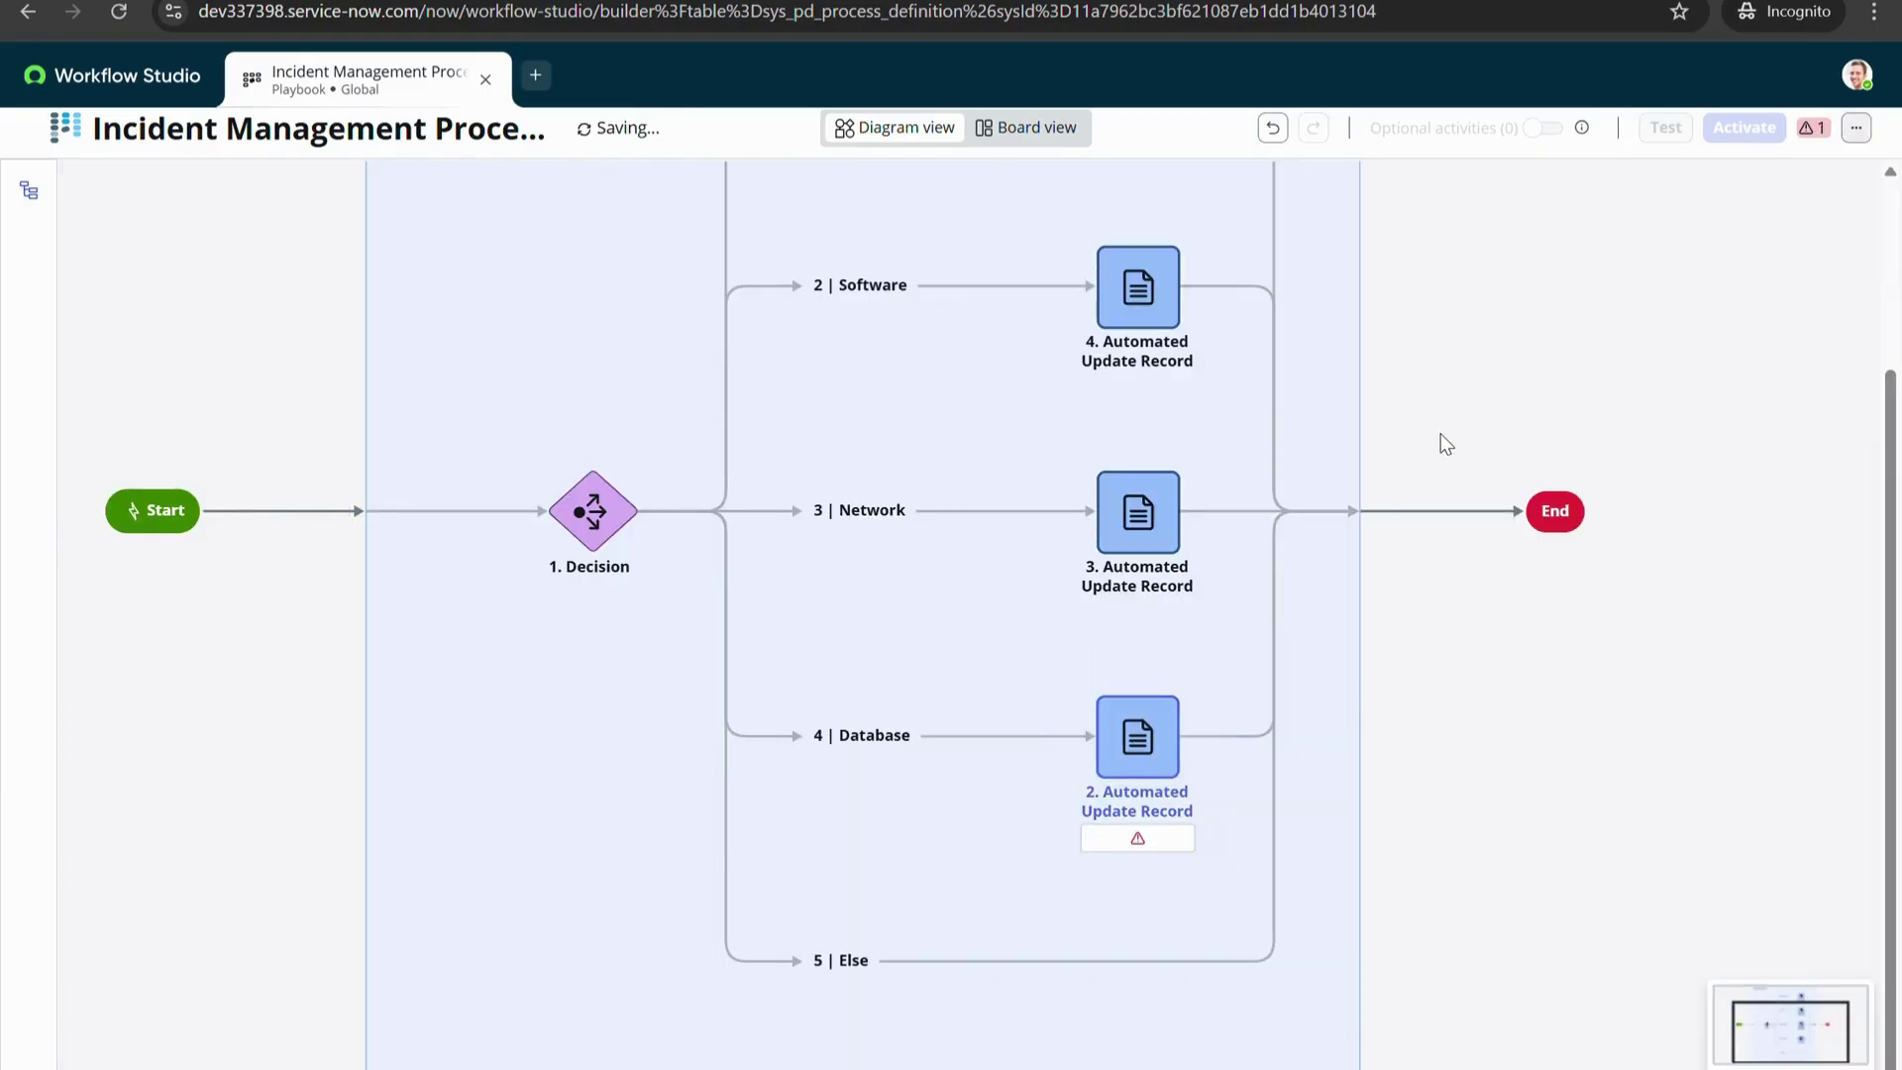
Reopen the Database branch's update activity automation inputs and choose Assignment group as the field to update
left_click(1137, 736)
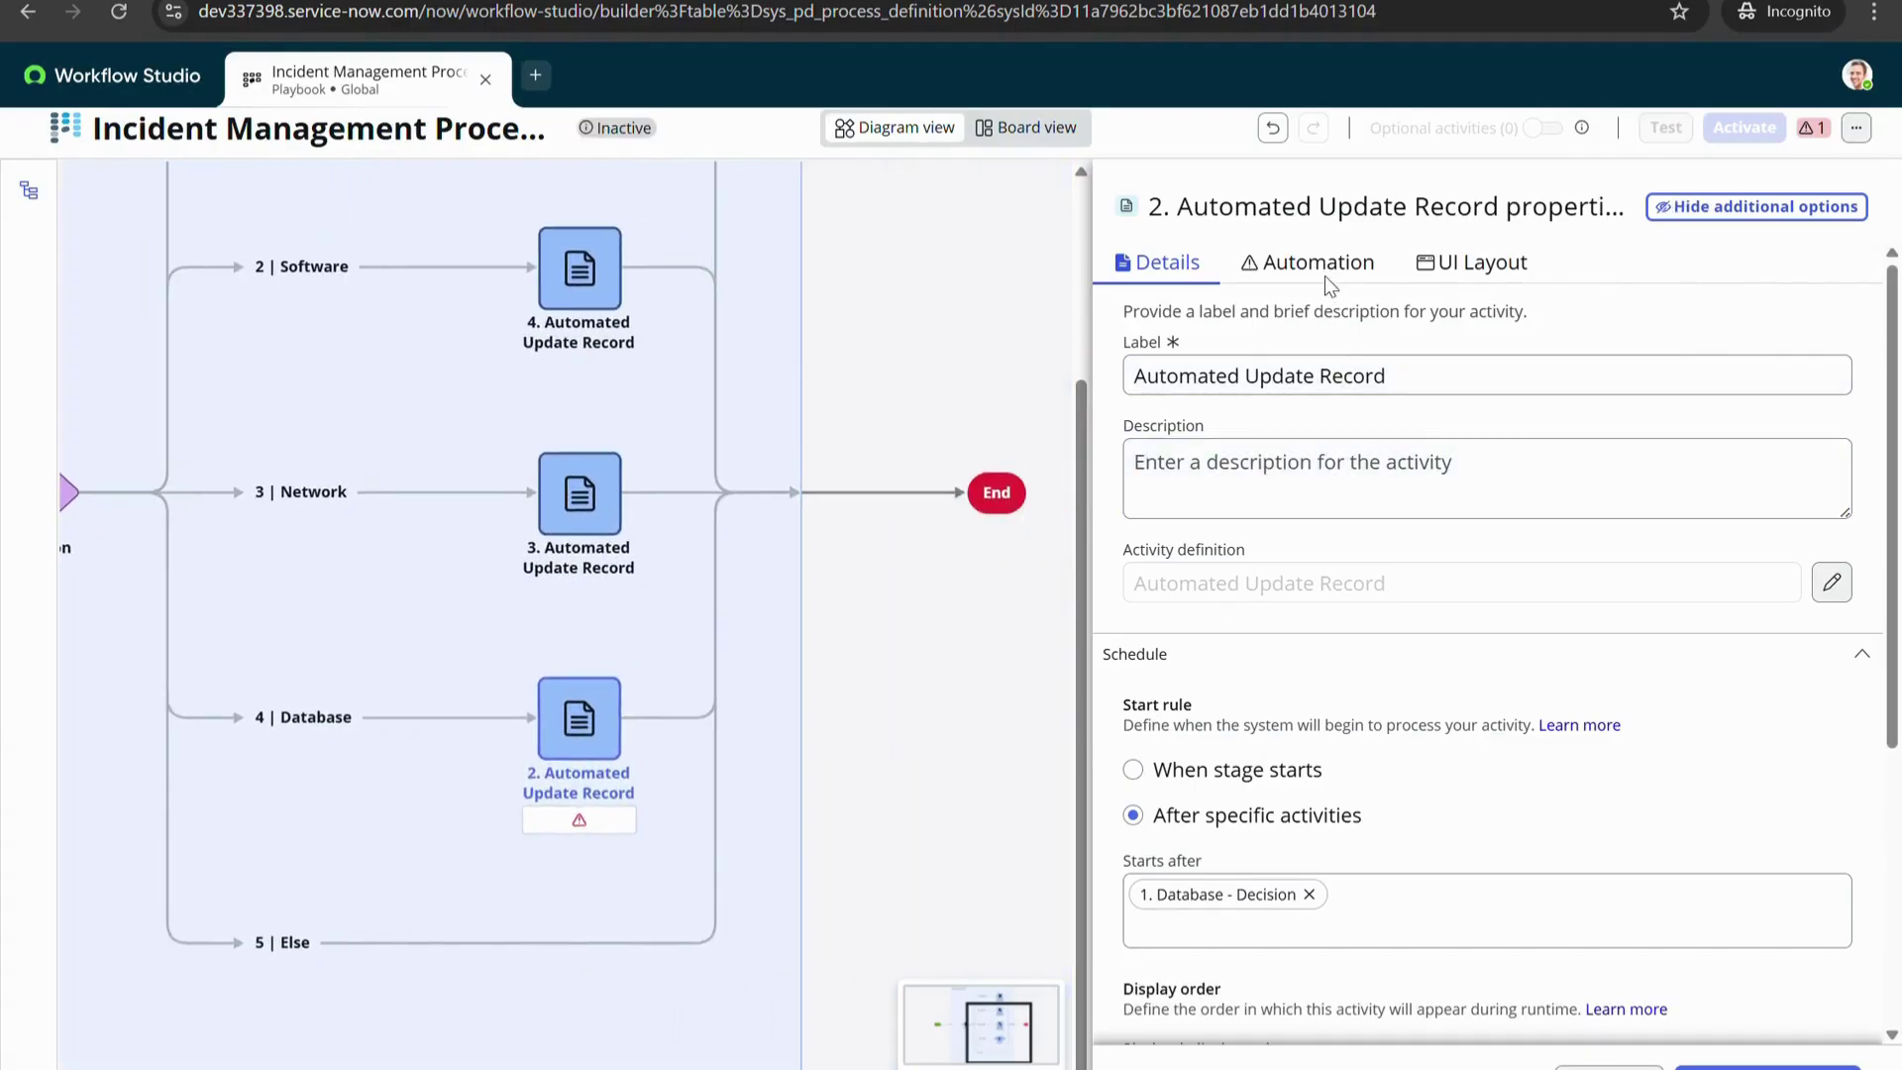
left_click(1324, 266)
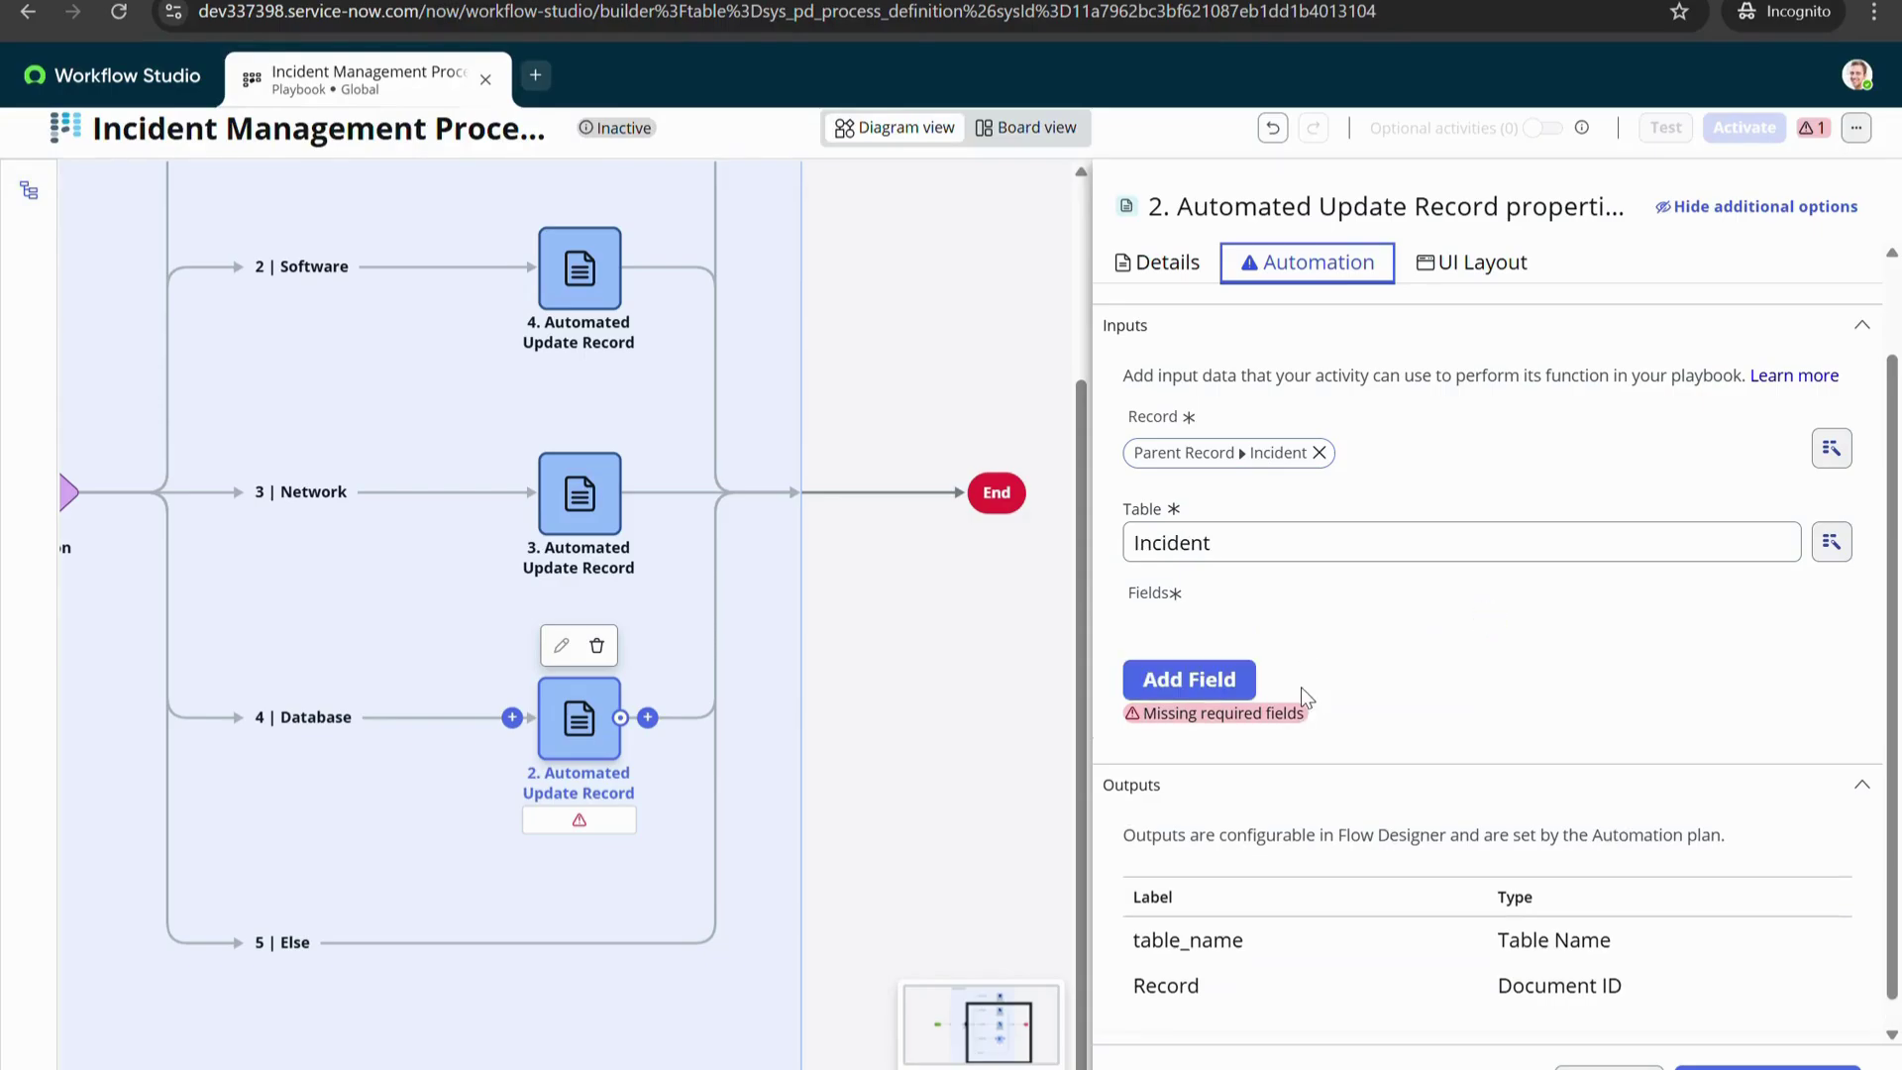
left_click(1275, 646)
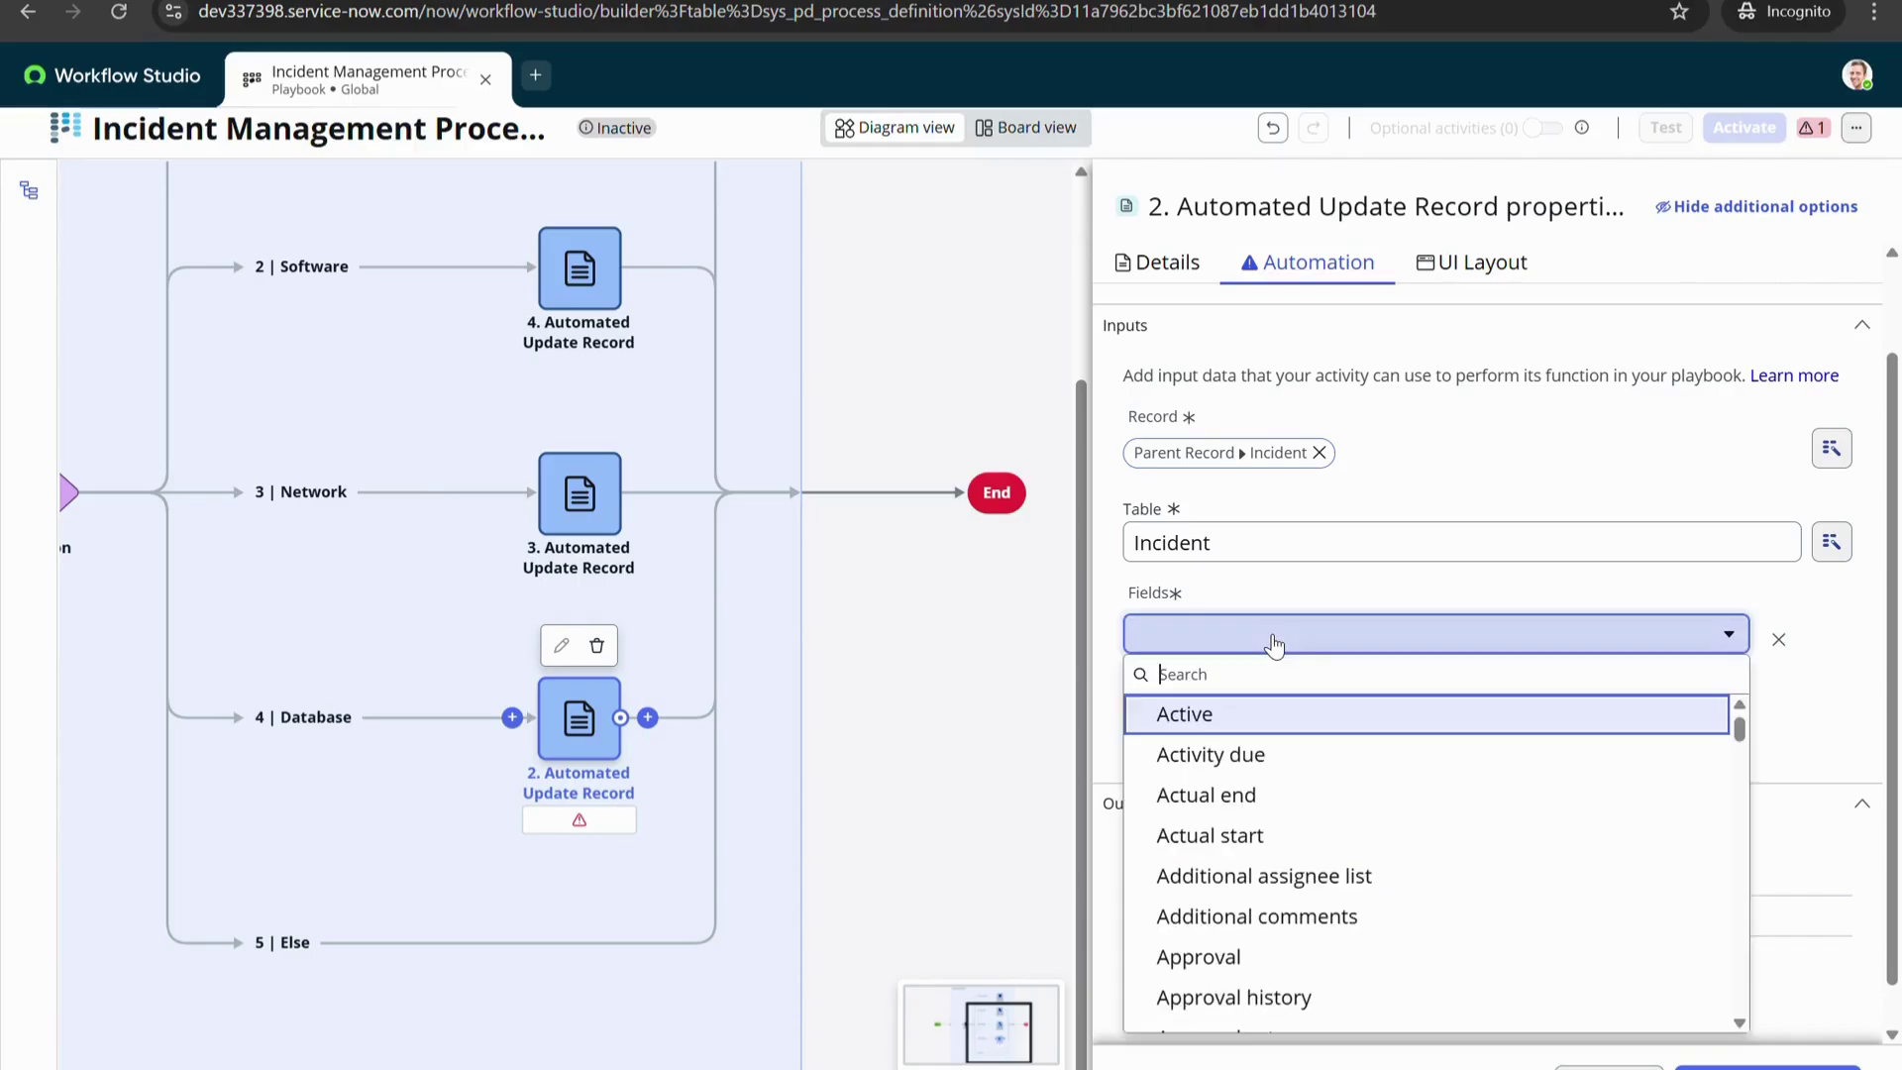
type("A")
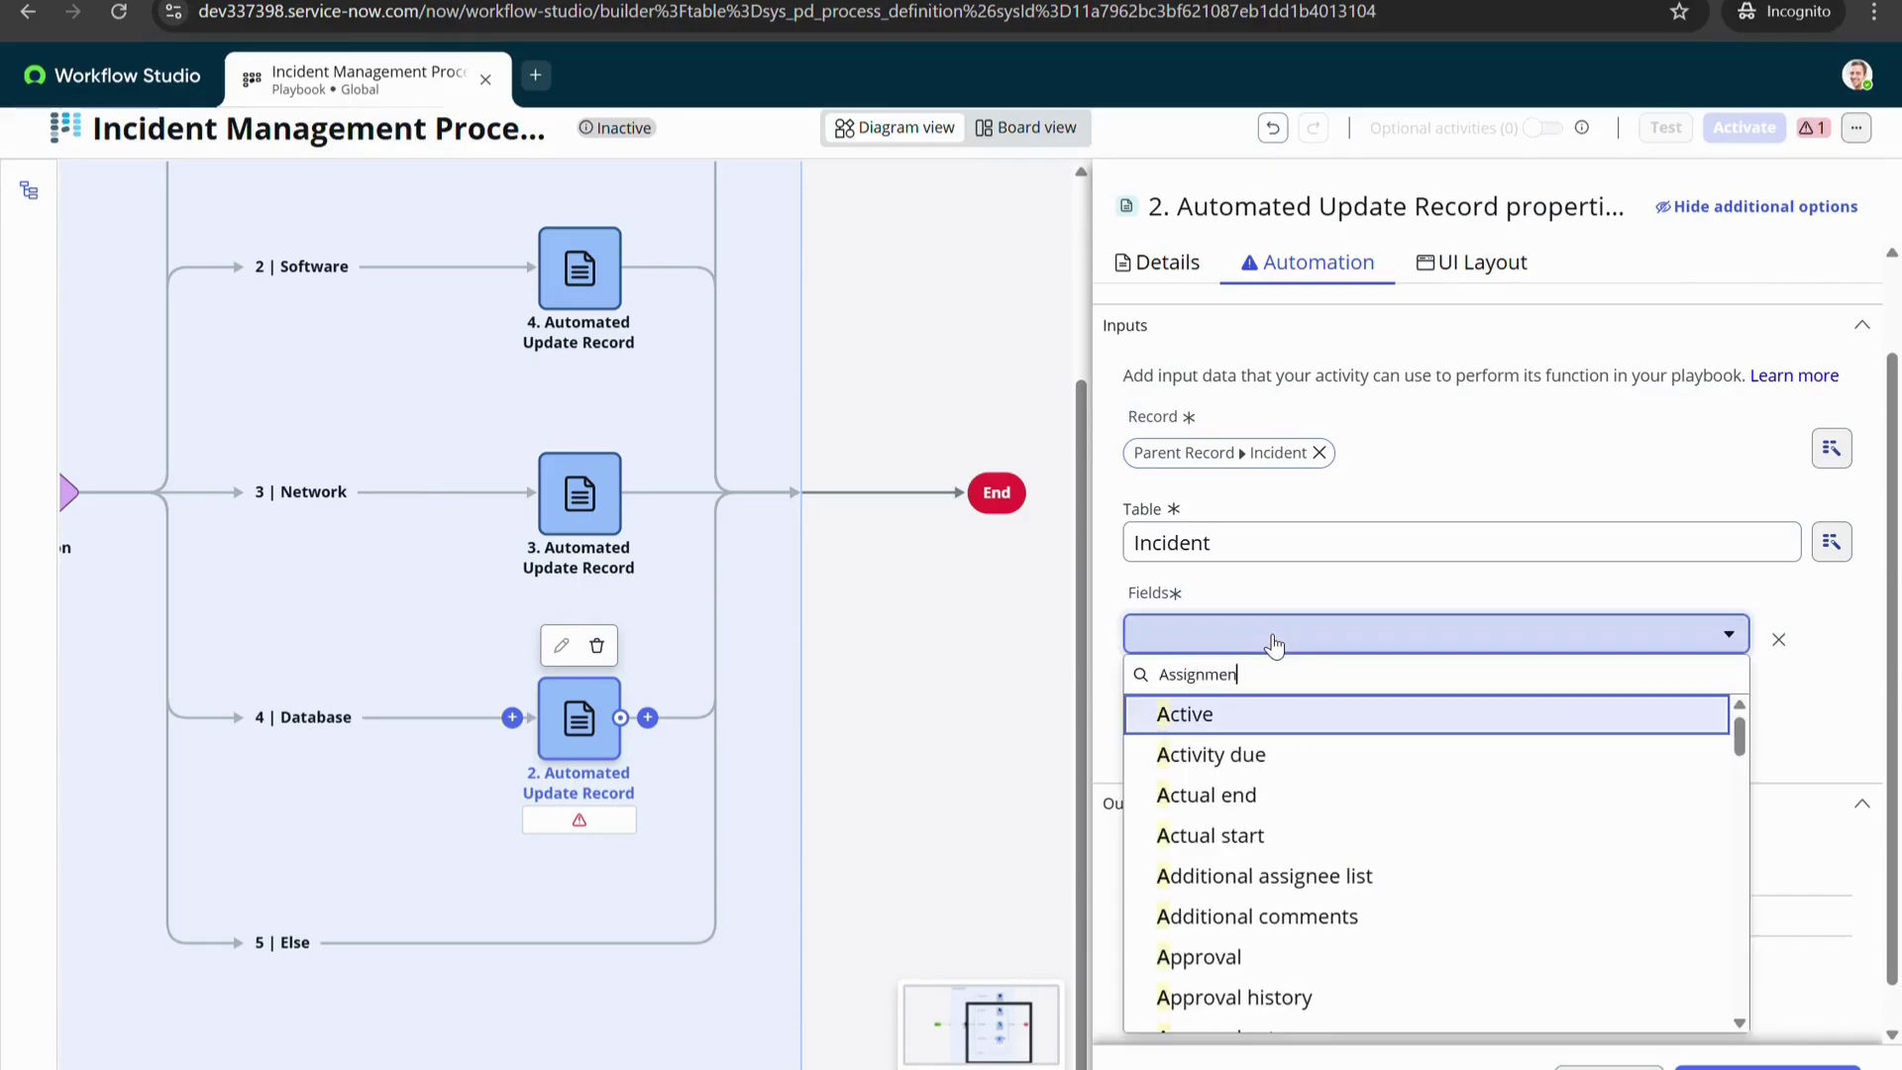
type("ssignmen")
left_click(1268, 713)
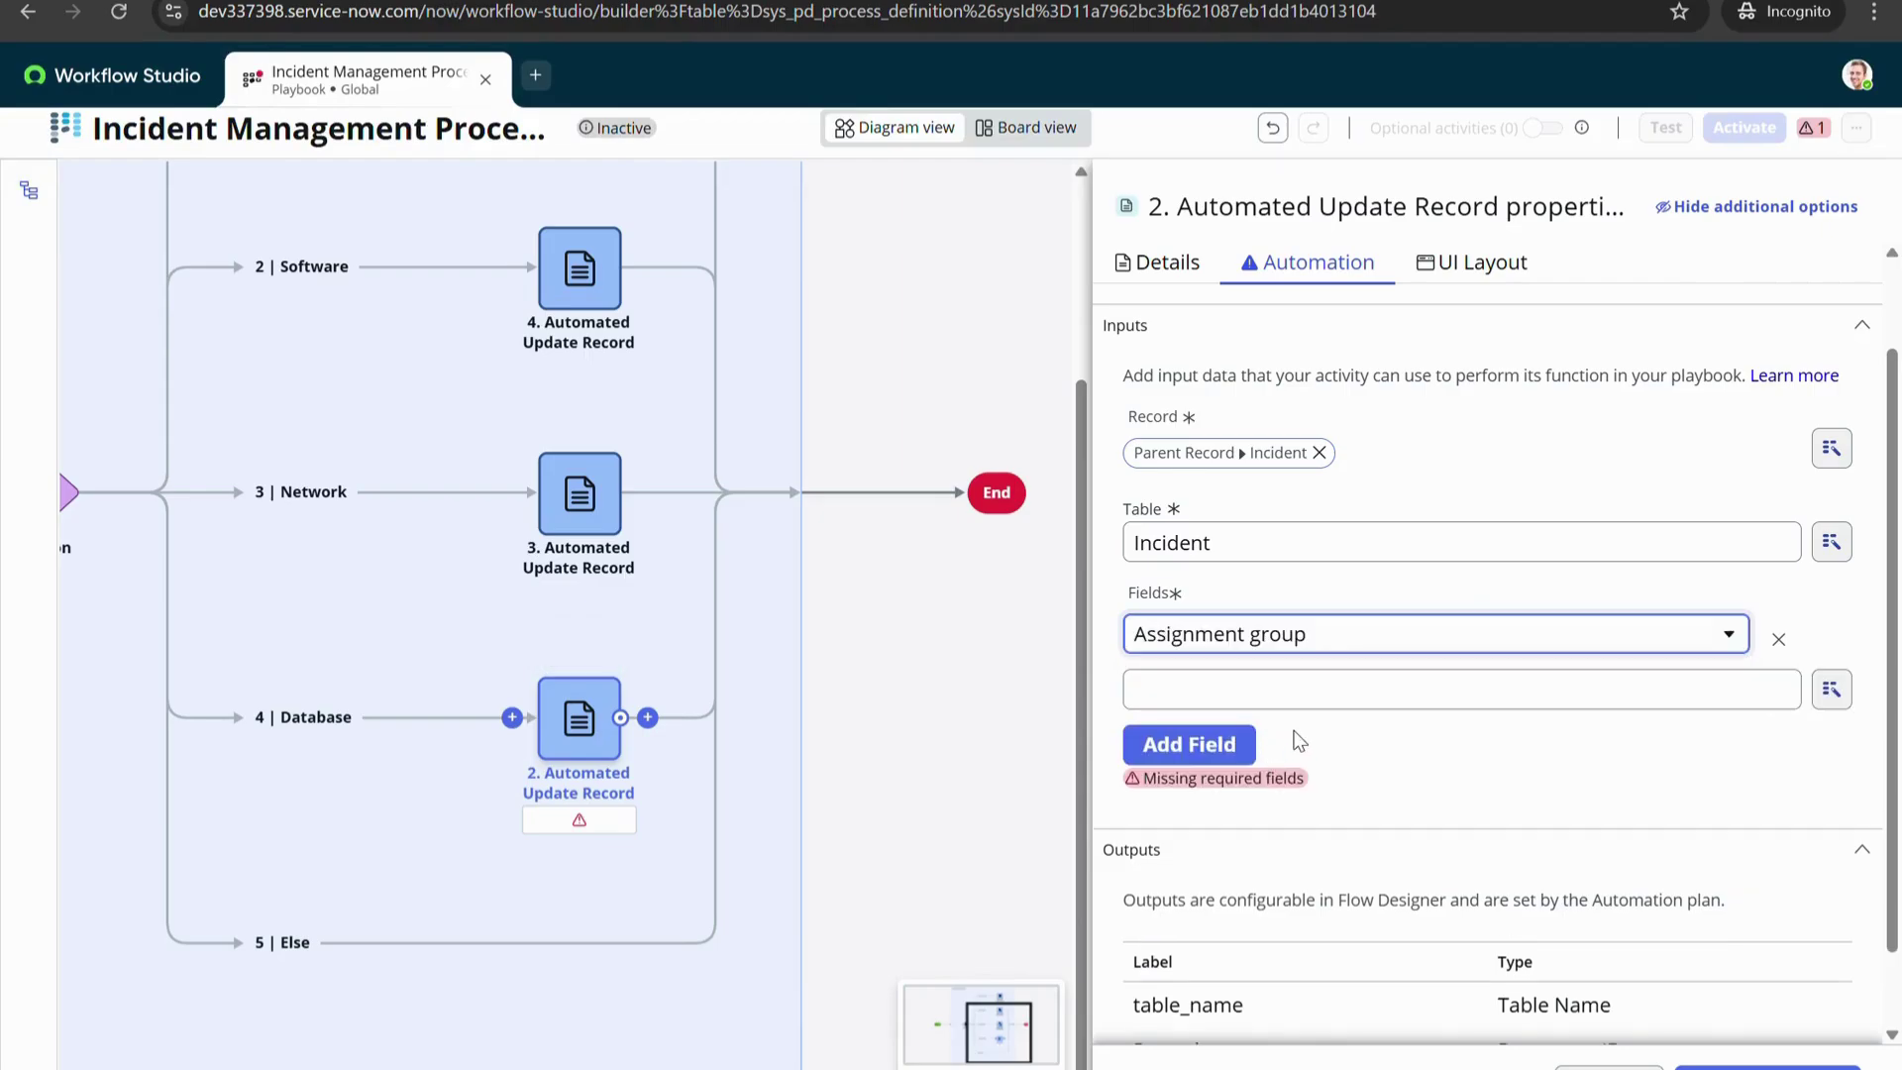
Set the Assignment group value in the Database branch's update activity to the Database group and save the activity
left_click(1291, 694)
type("Data")
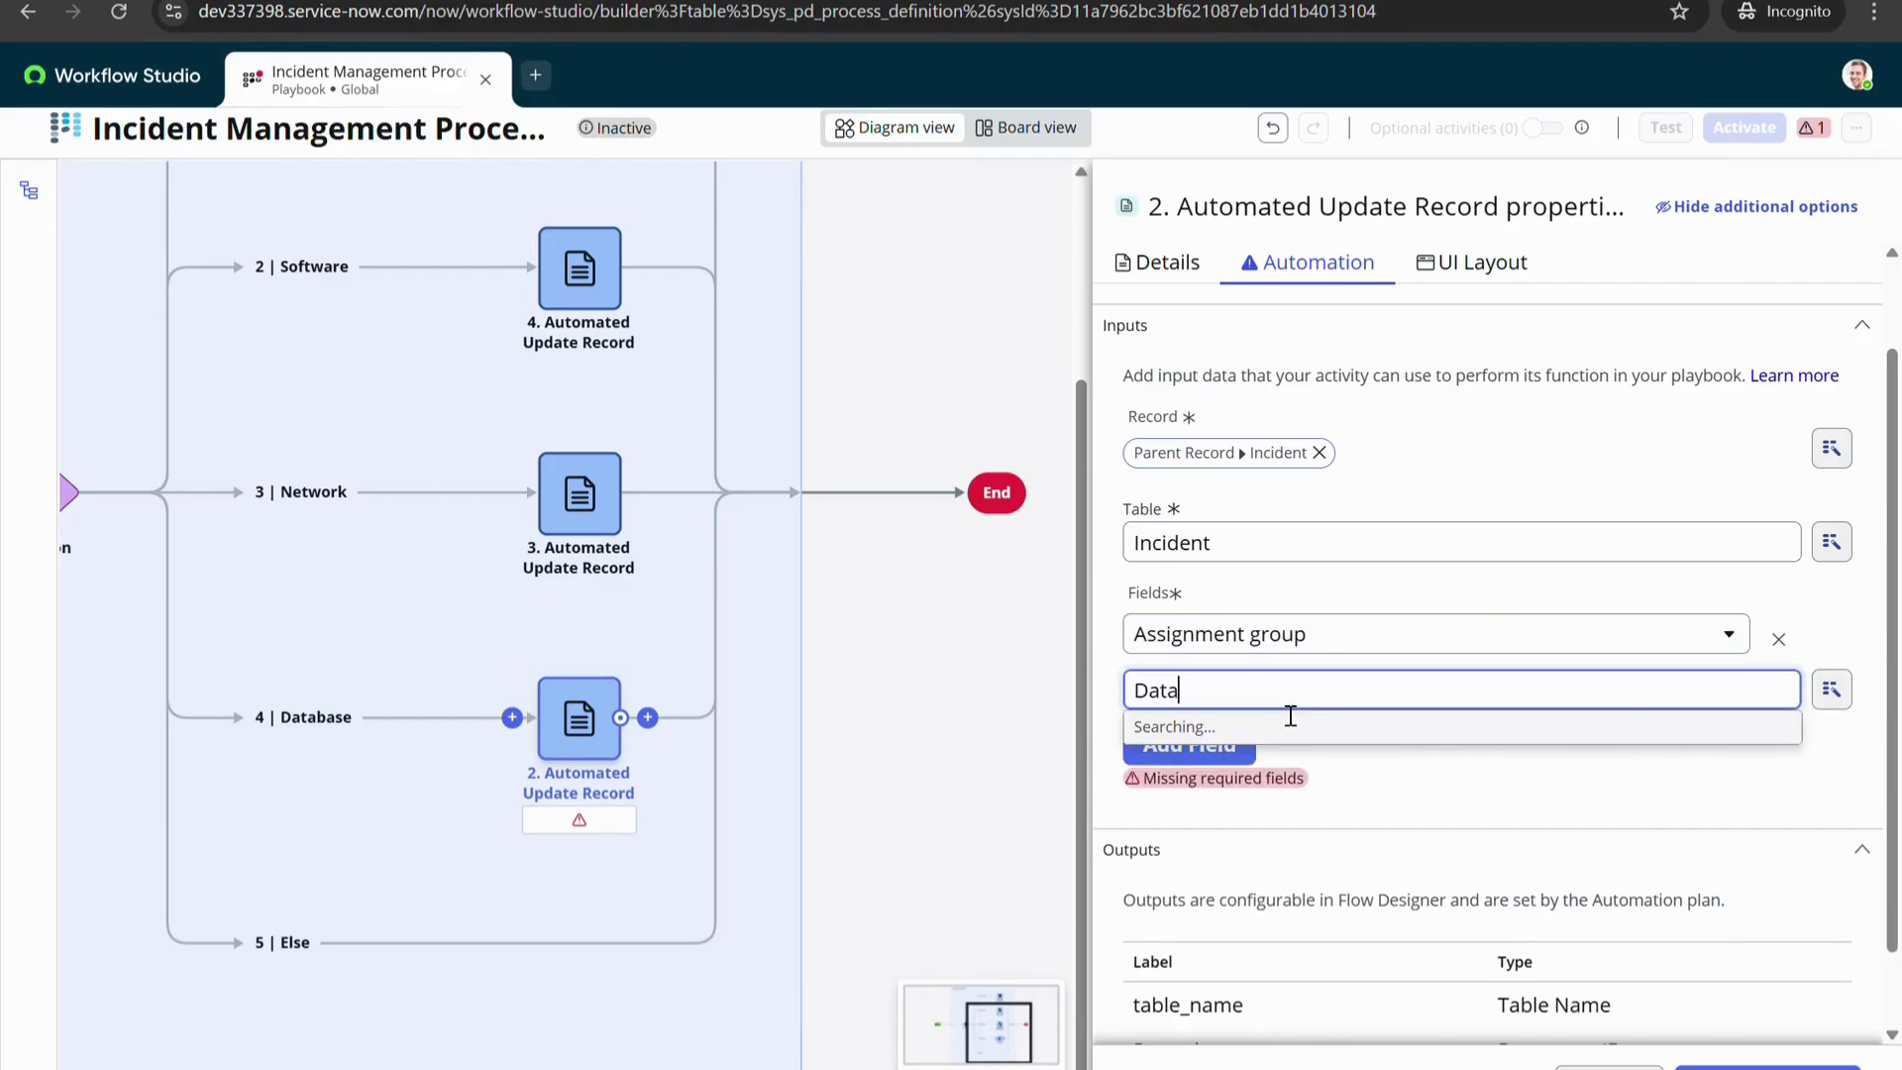
type("base")
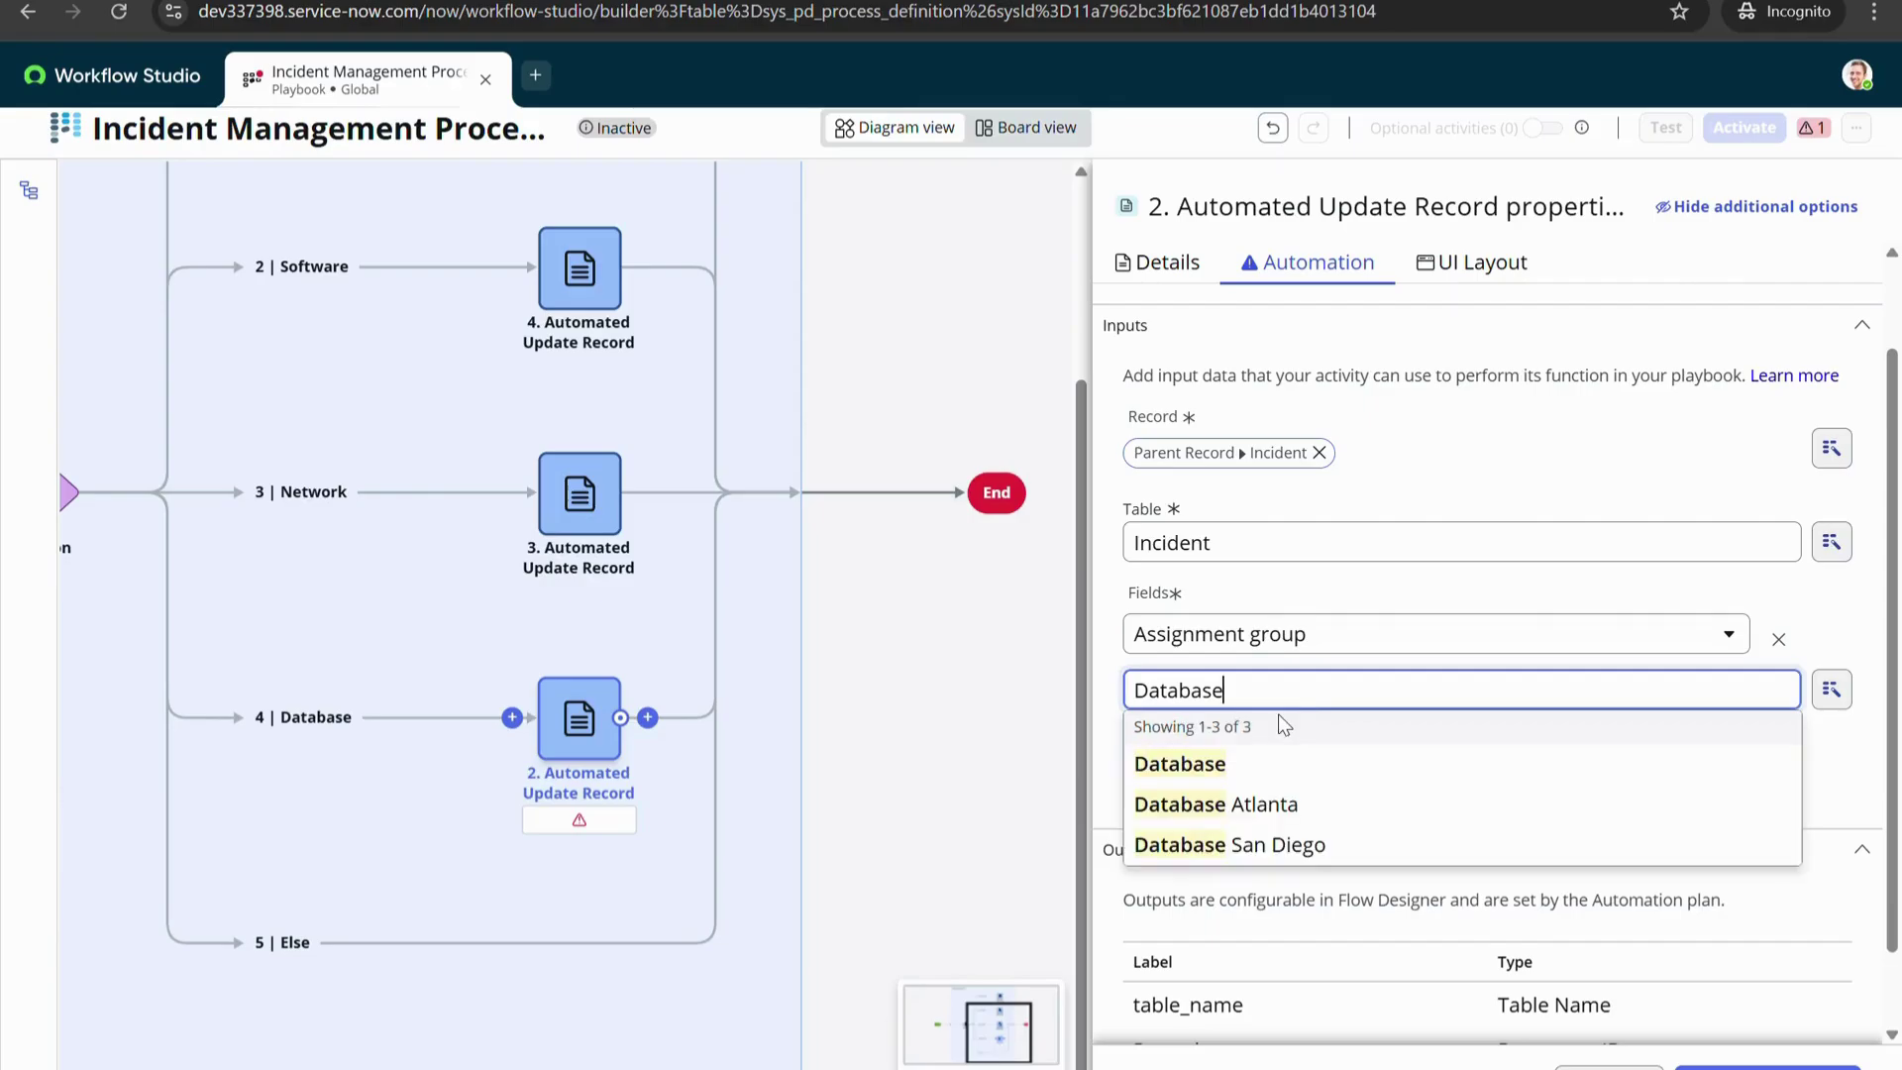
left_click(1278, 761)
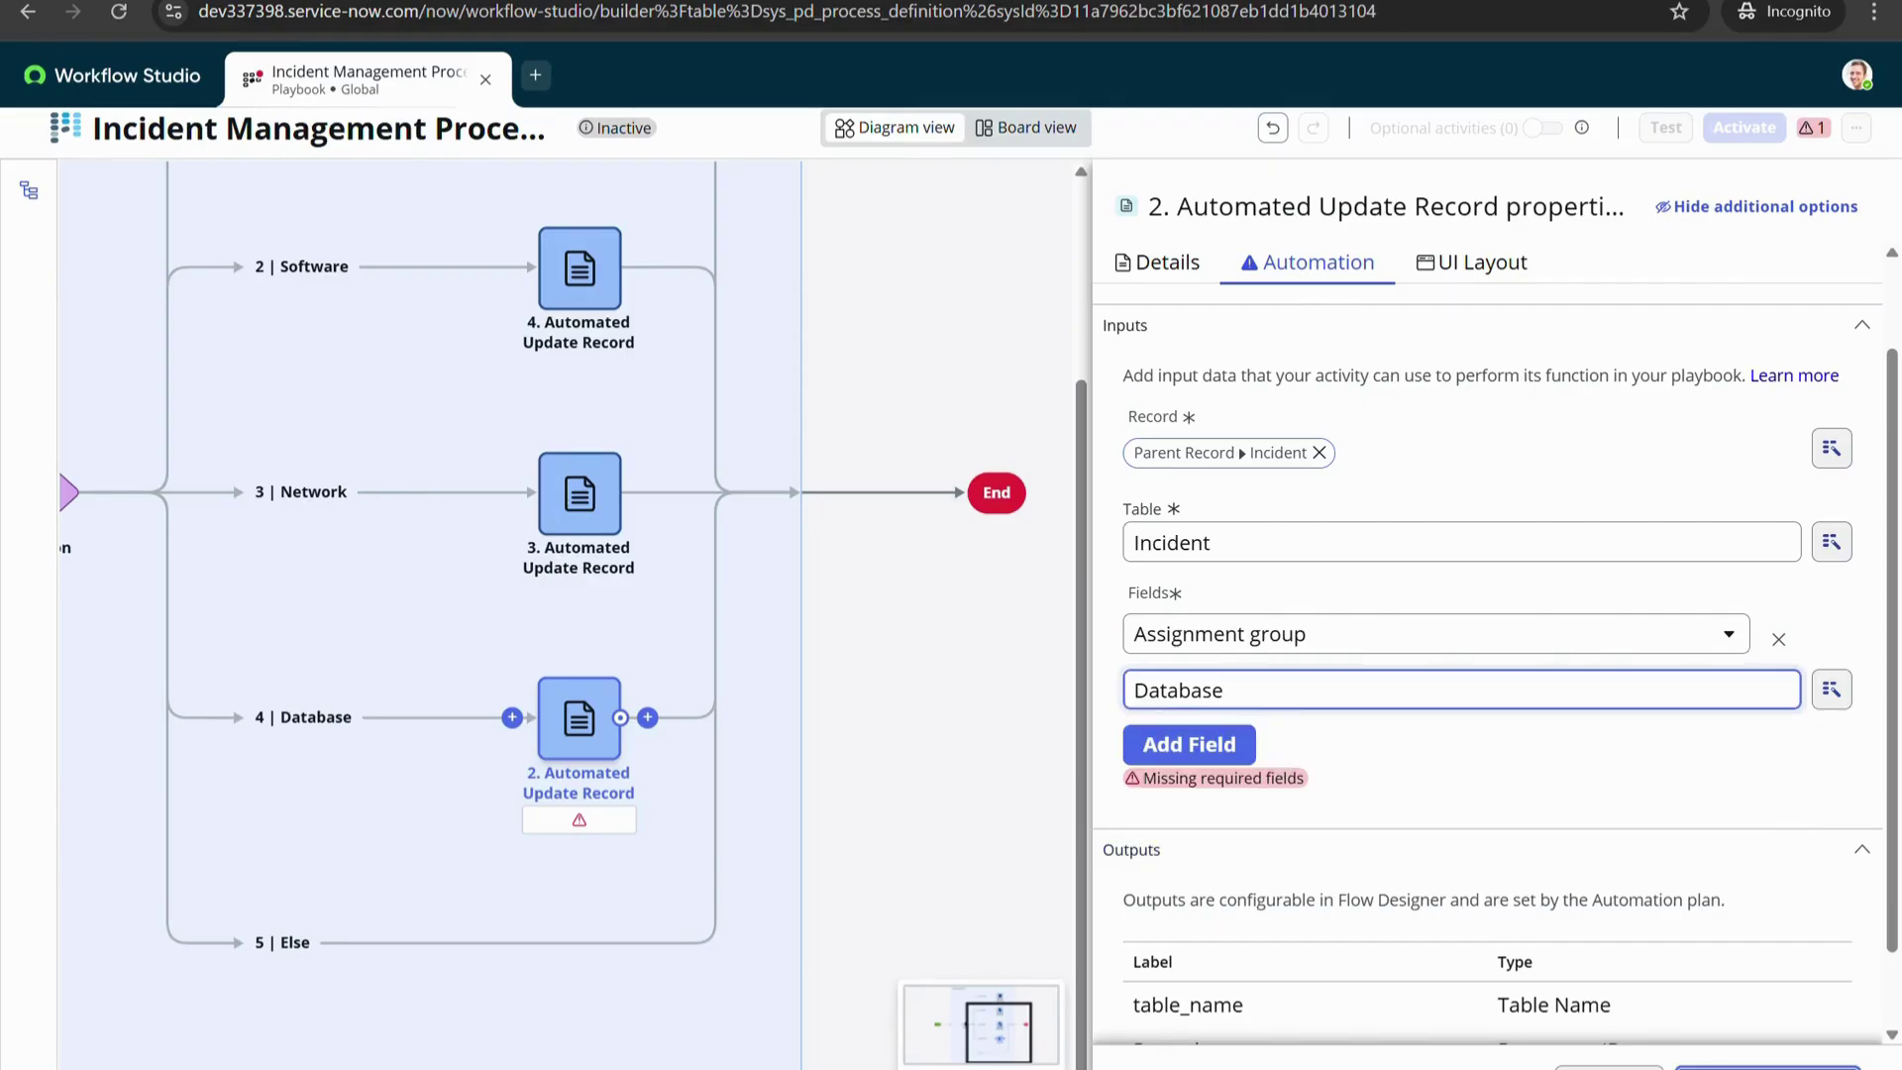
left_click(1768, 1067)
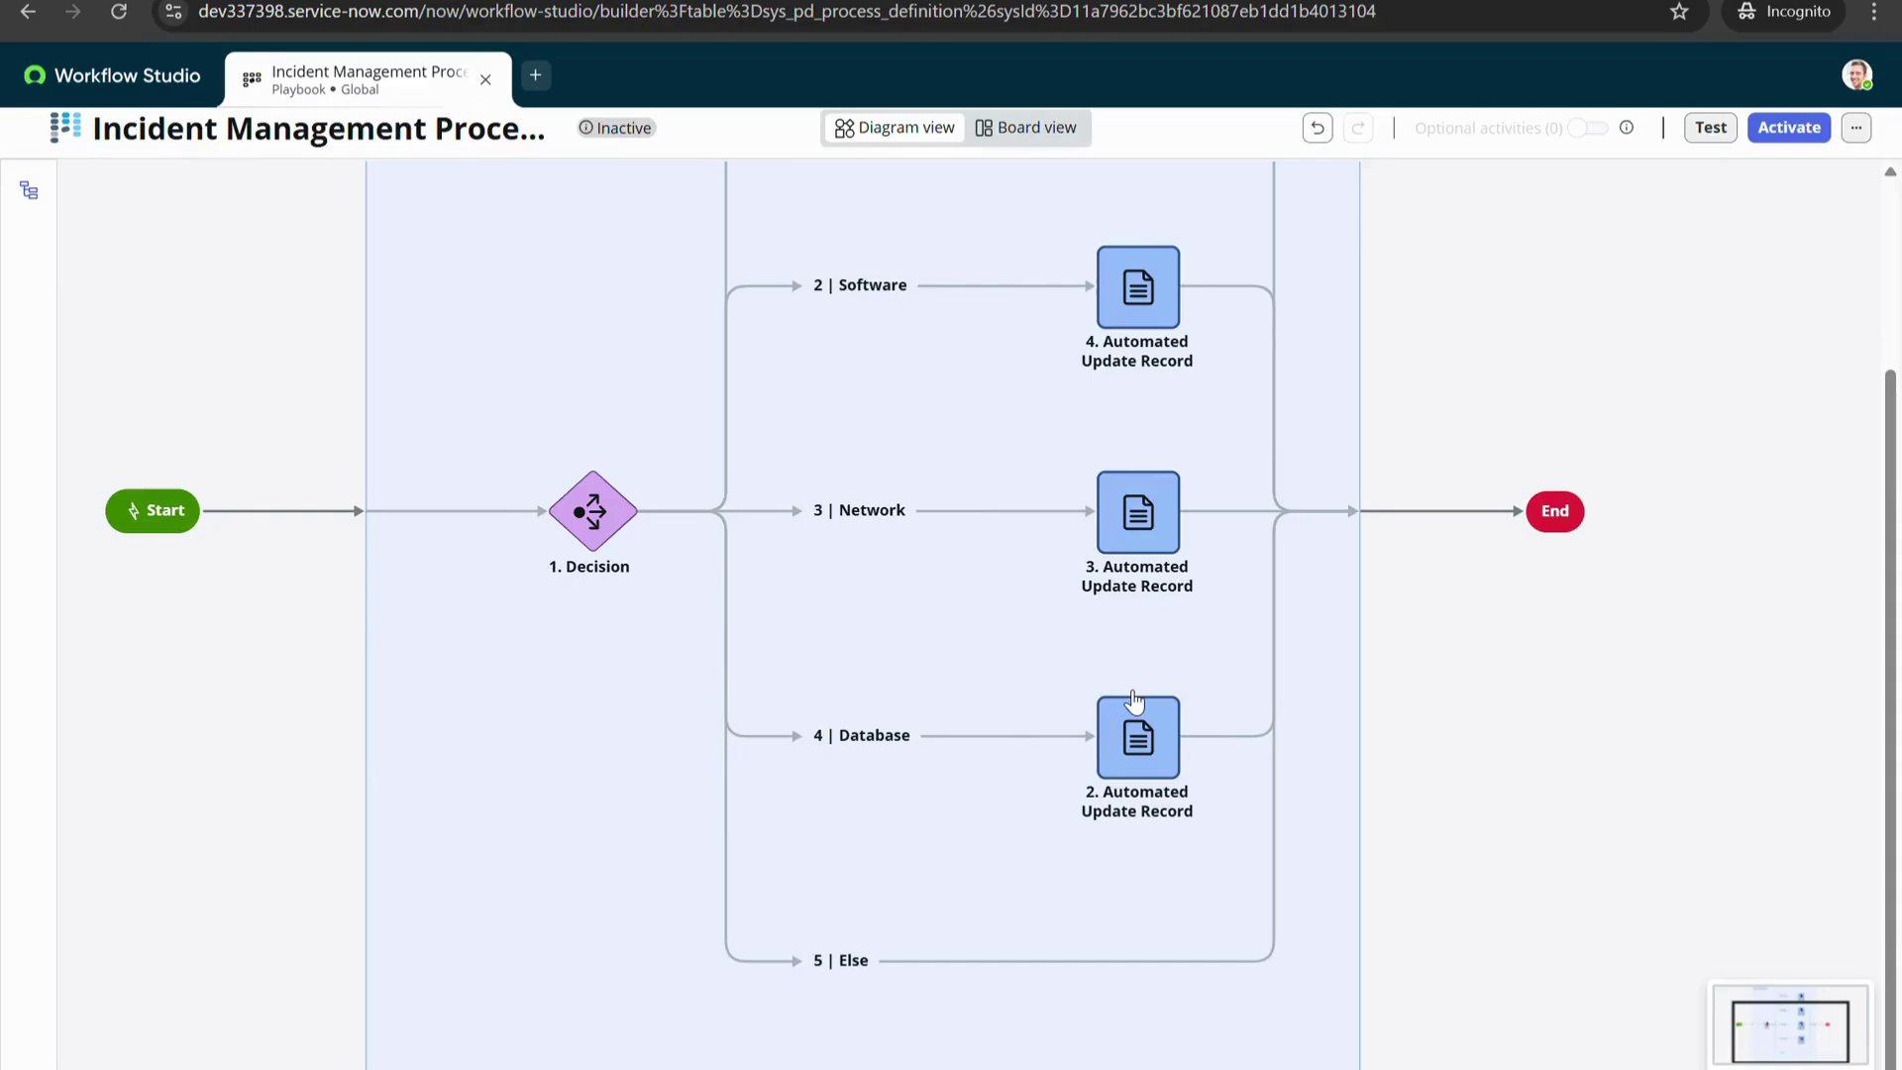
Search the activities for "update record" and add an Automated Update Record activity to the Else branch
scroll(1136, 702, "up", 3)
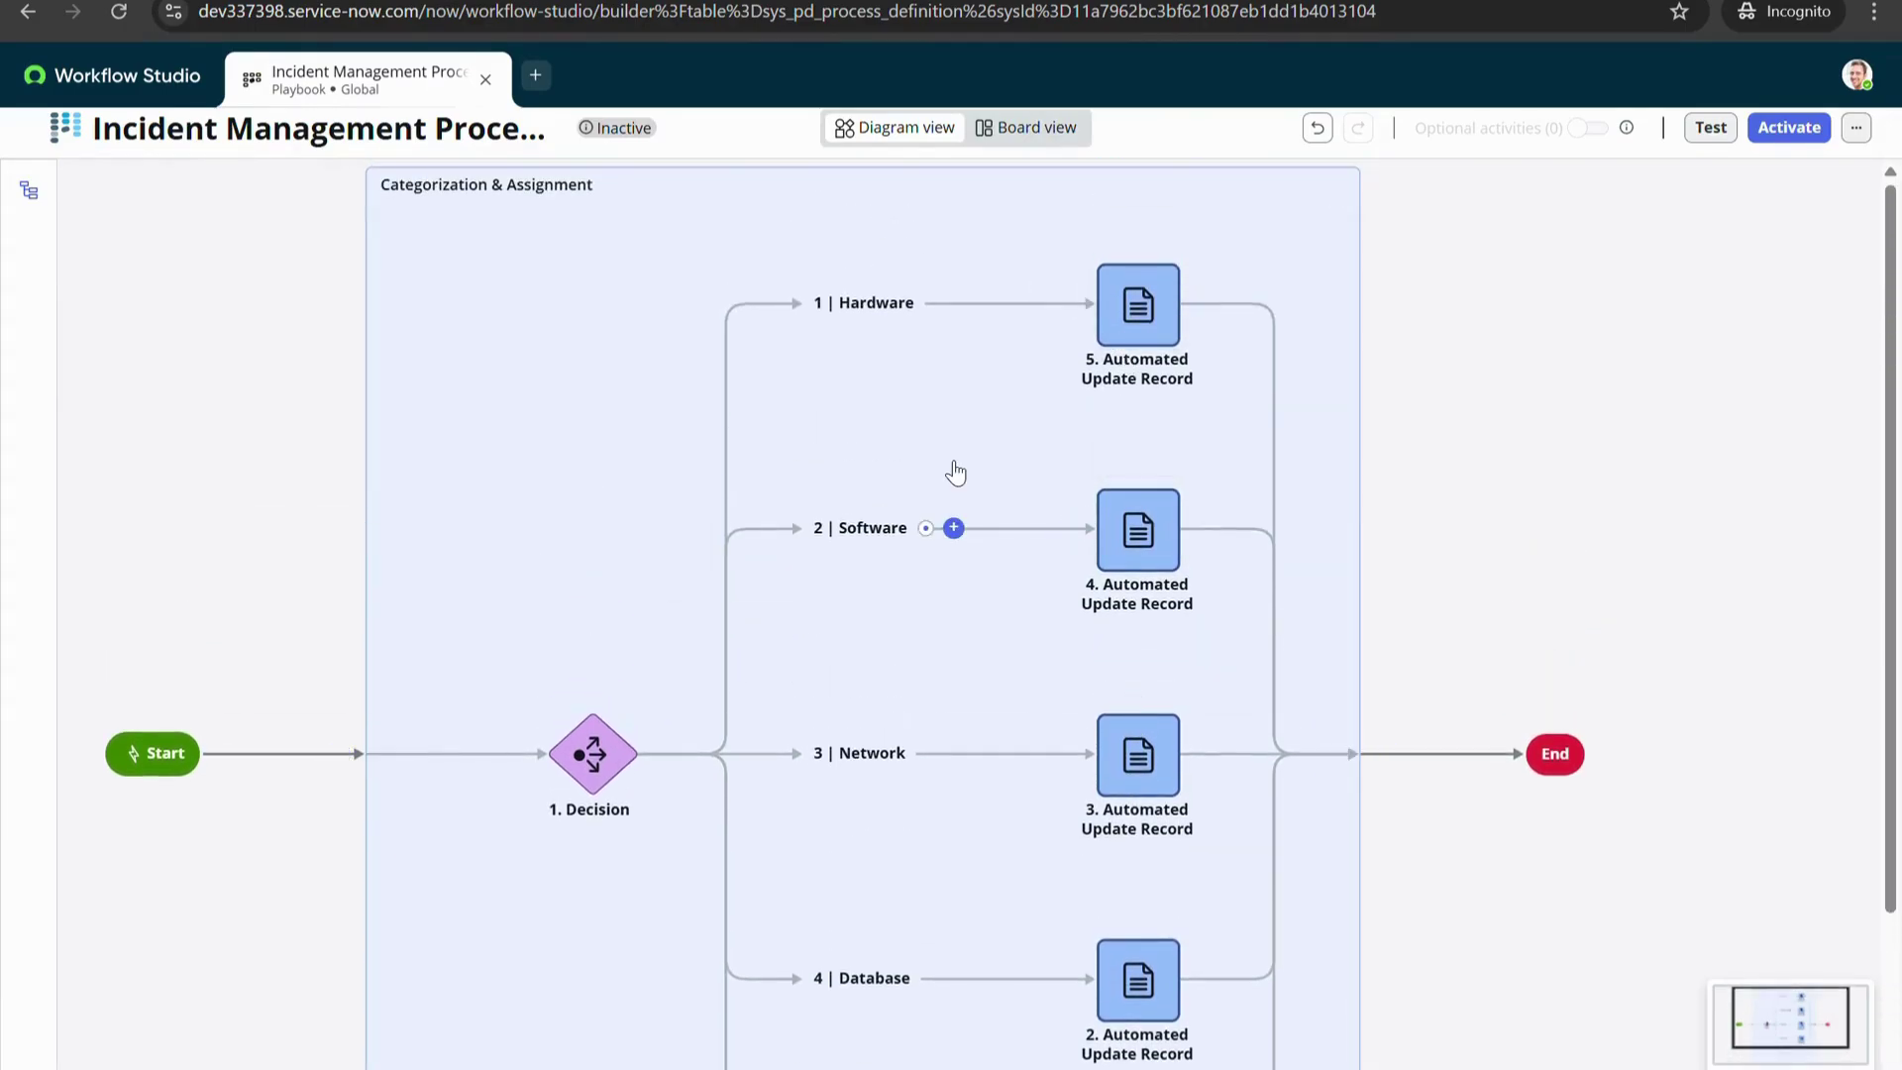
scroll(954, 472, "down", 1)
mouse_move(913, 269)
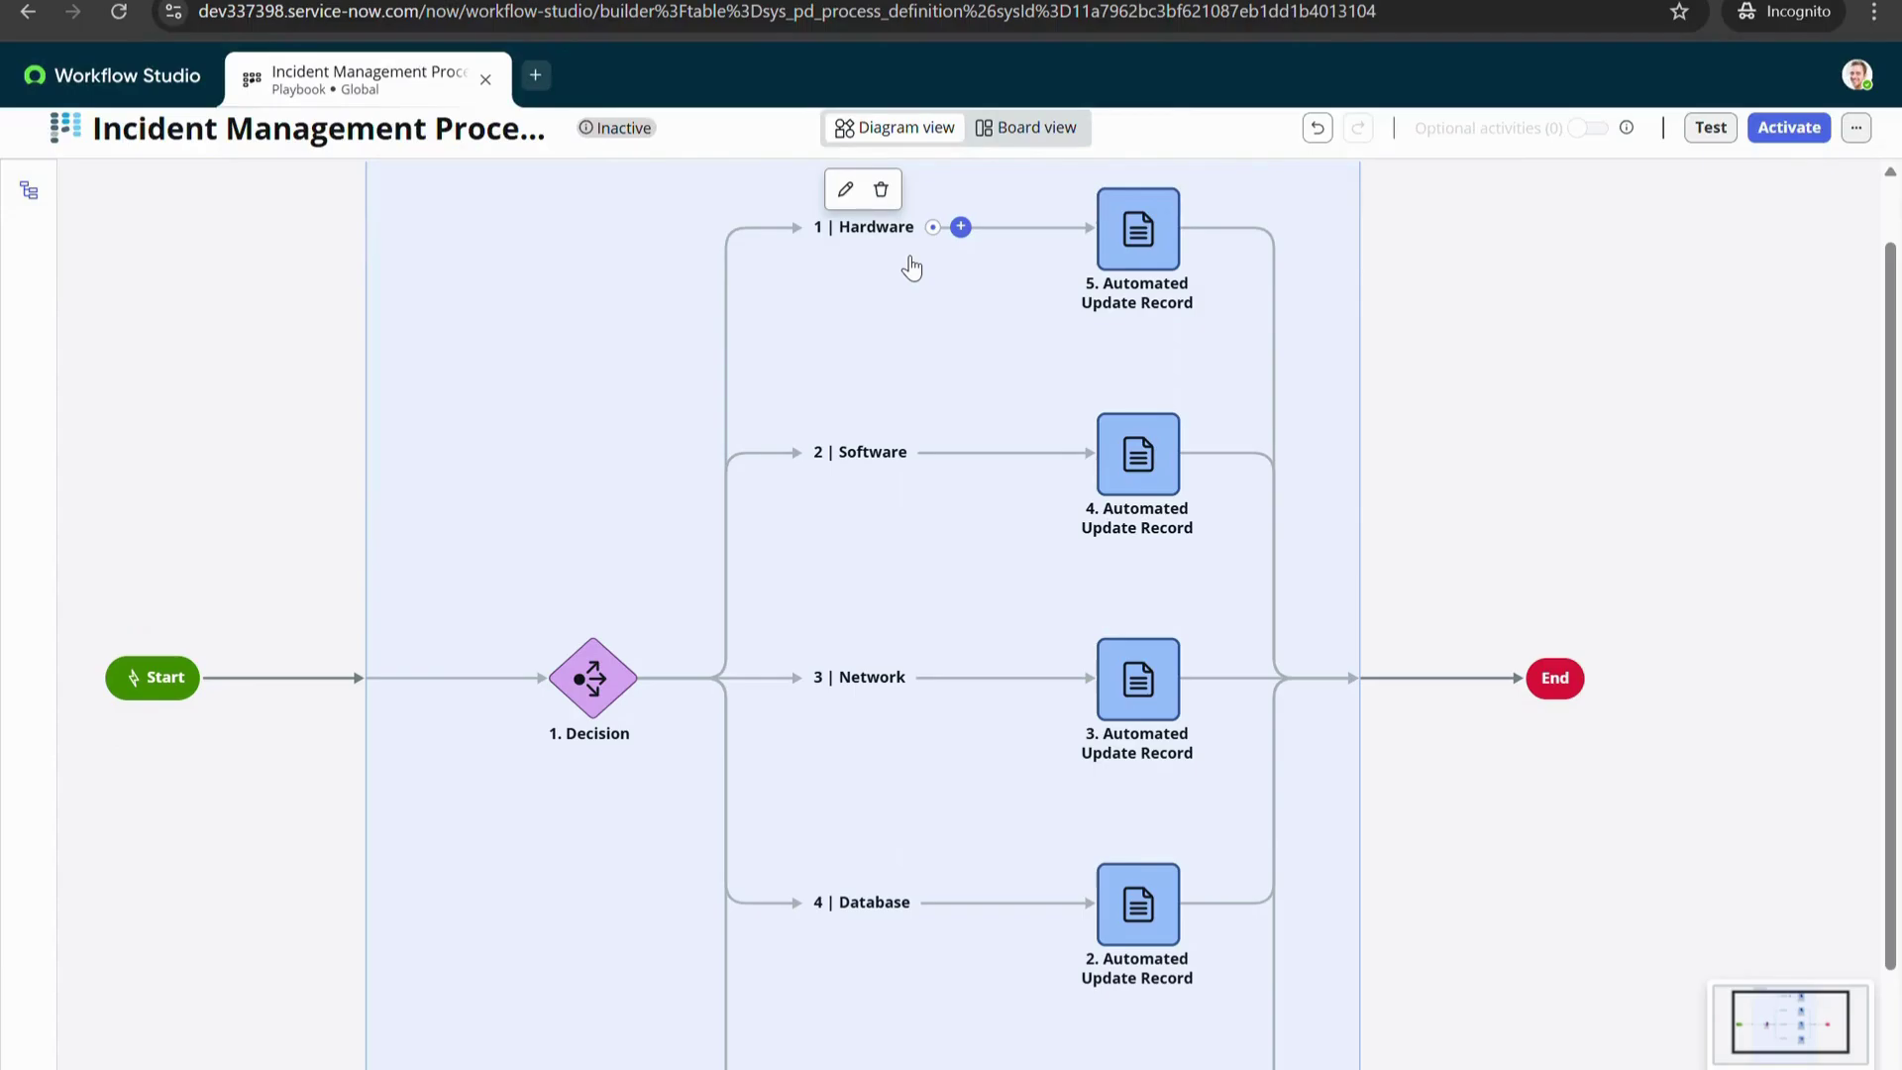
scroll(912, 267, "down", 2)
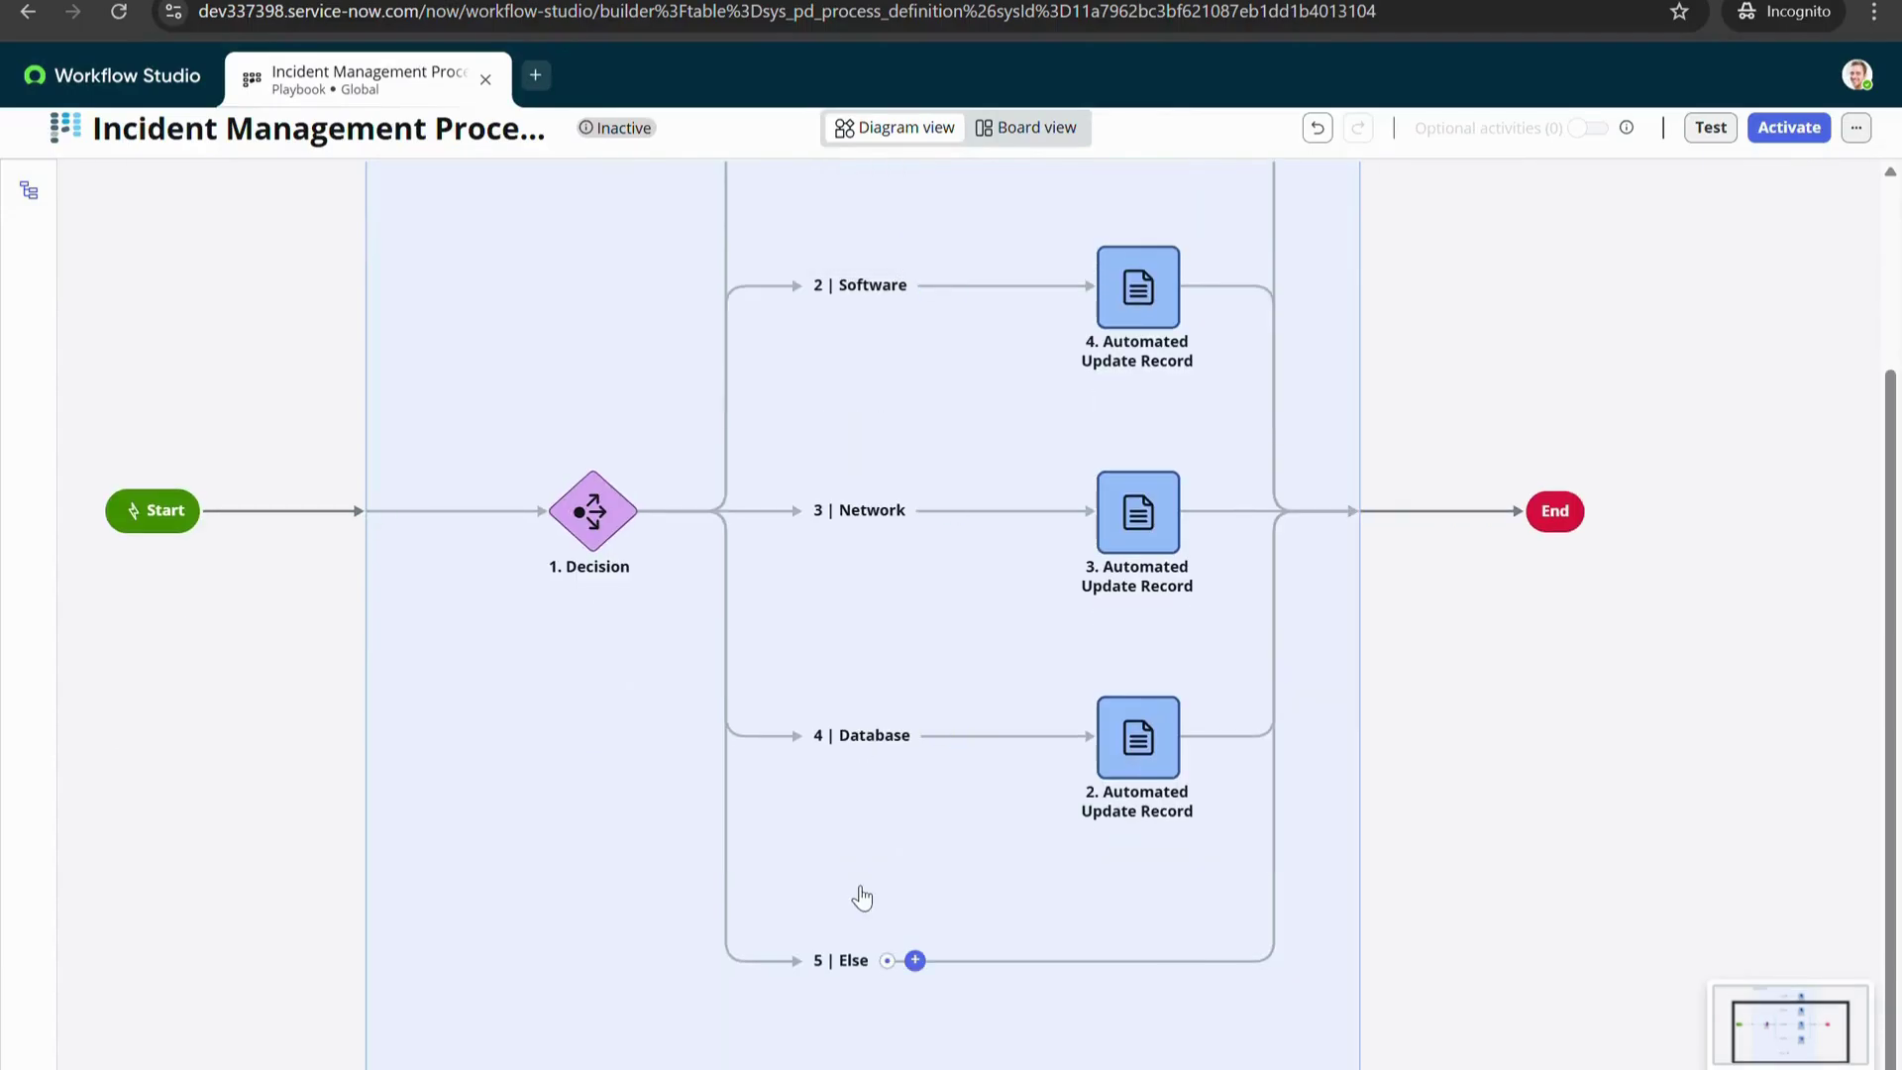
left_click(920, 959)
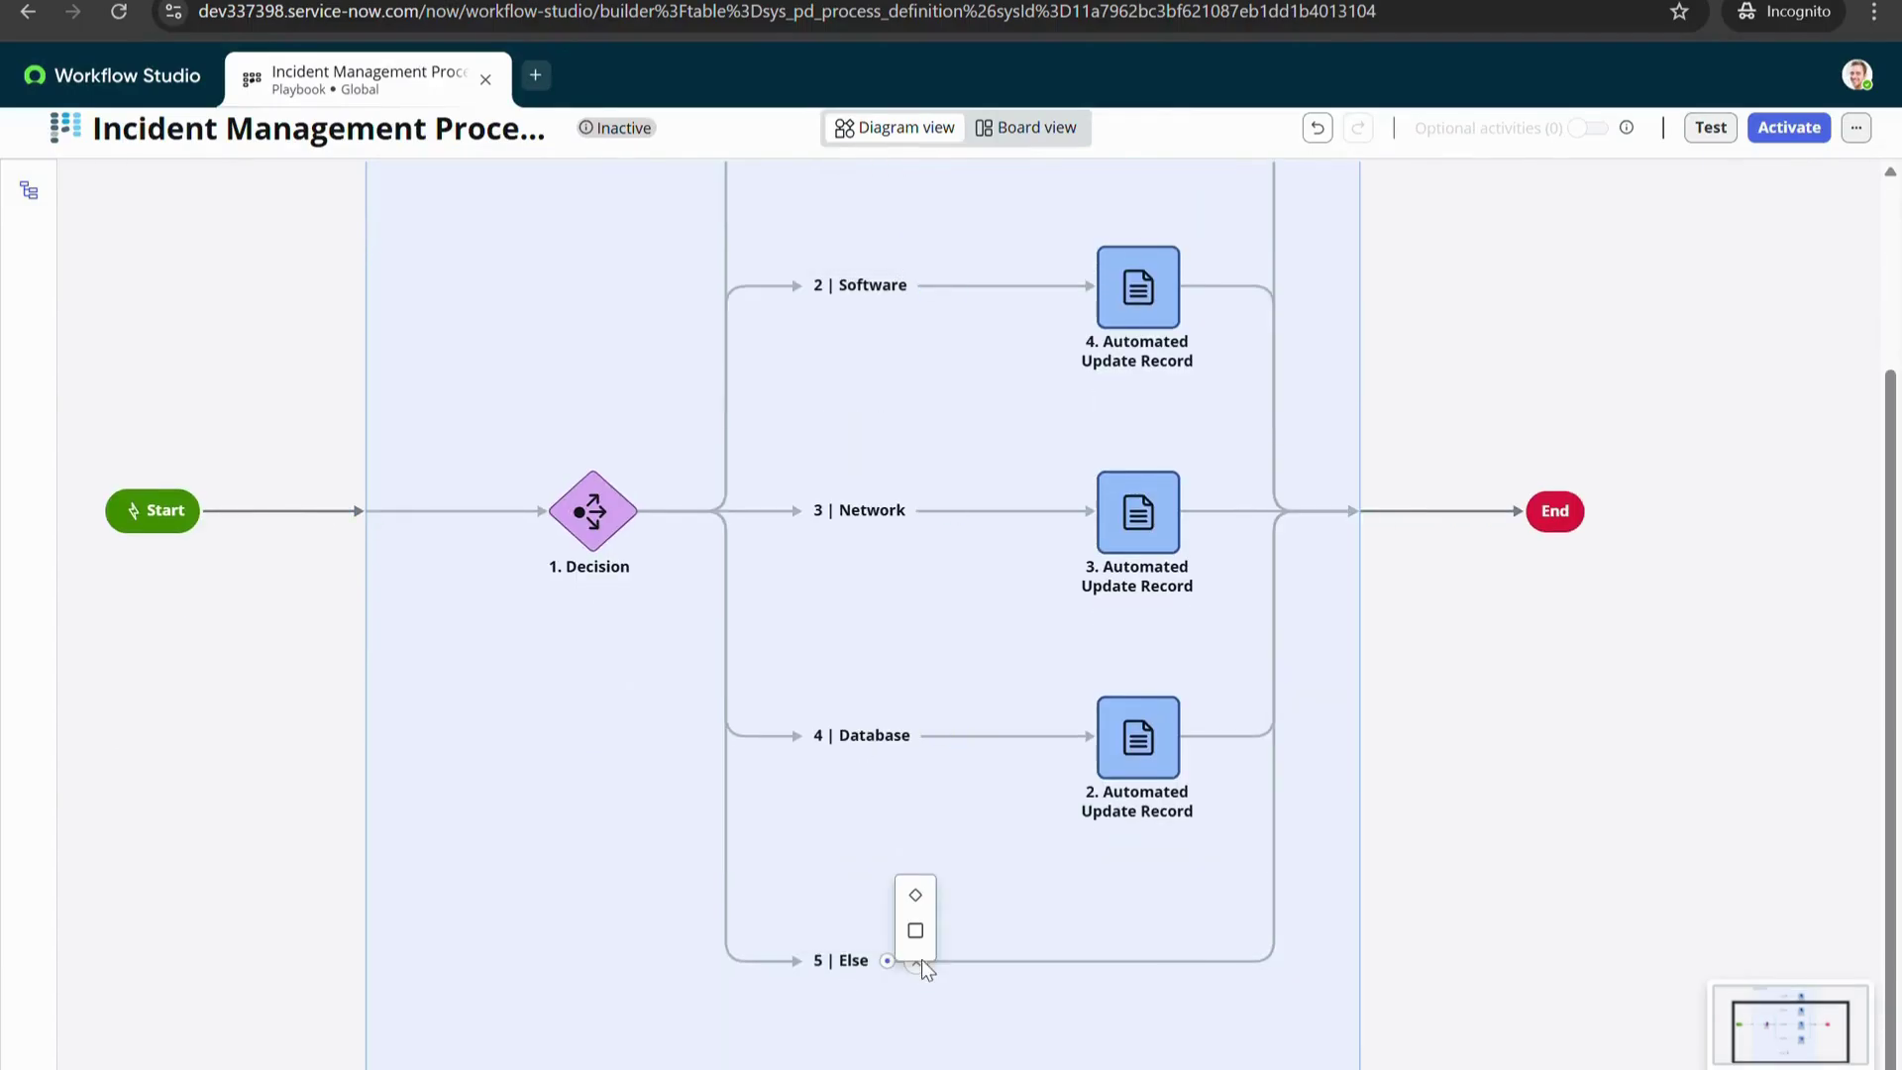
left_click(915, 929)
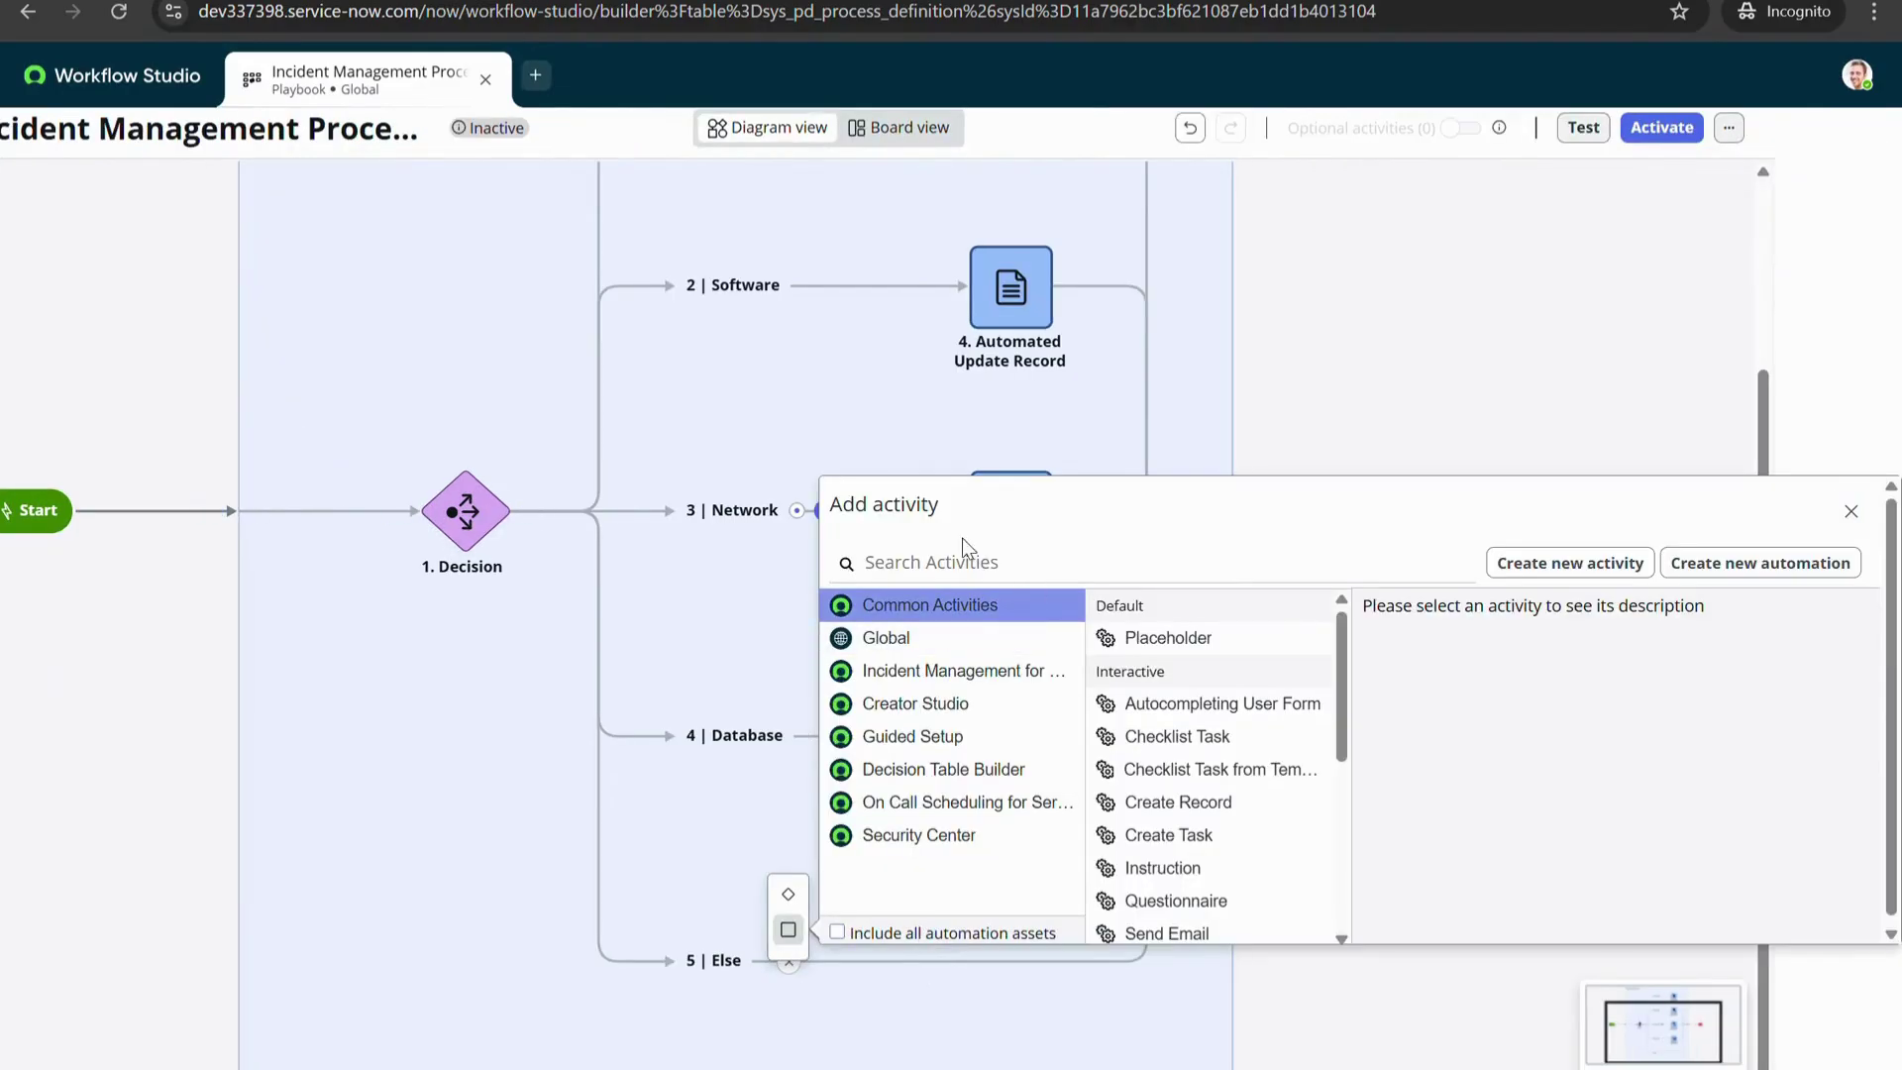
left_click(963, 565)
type("update")
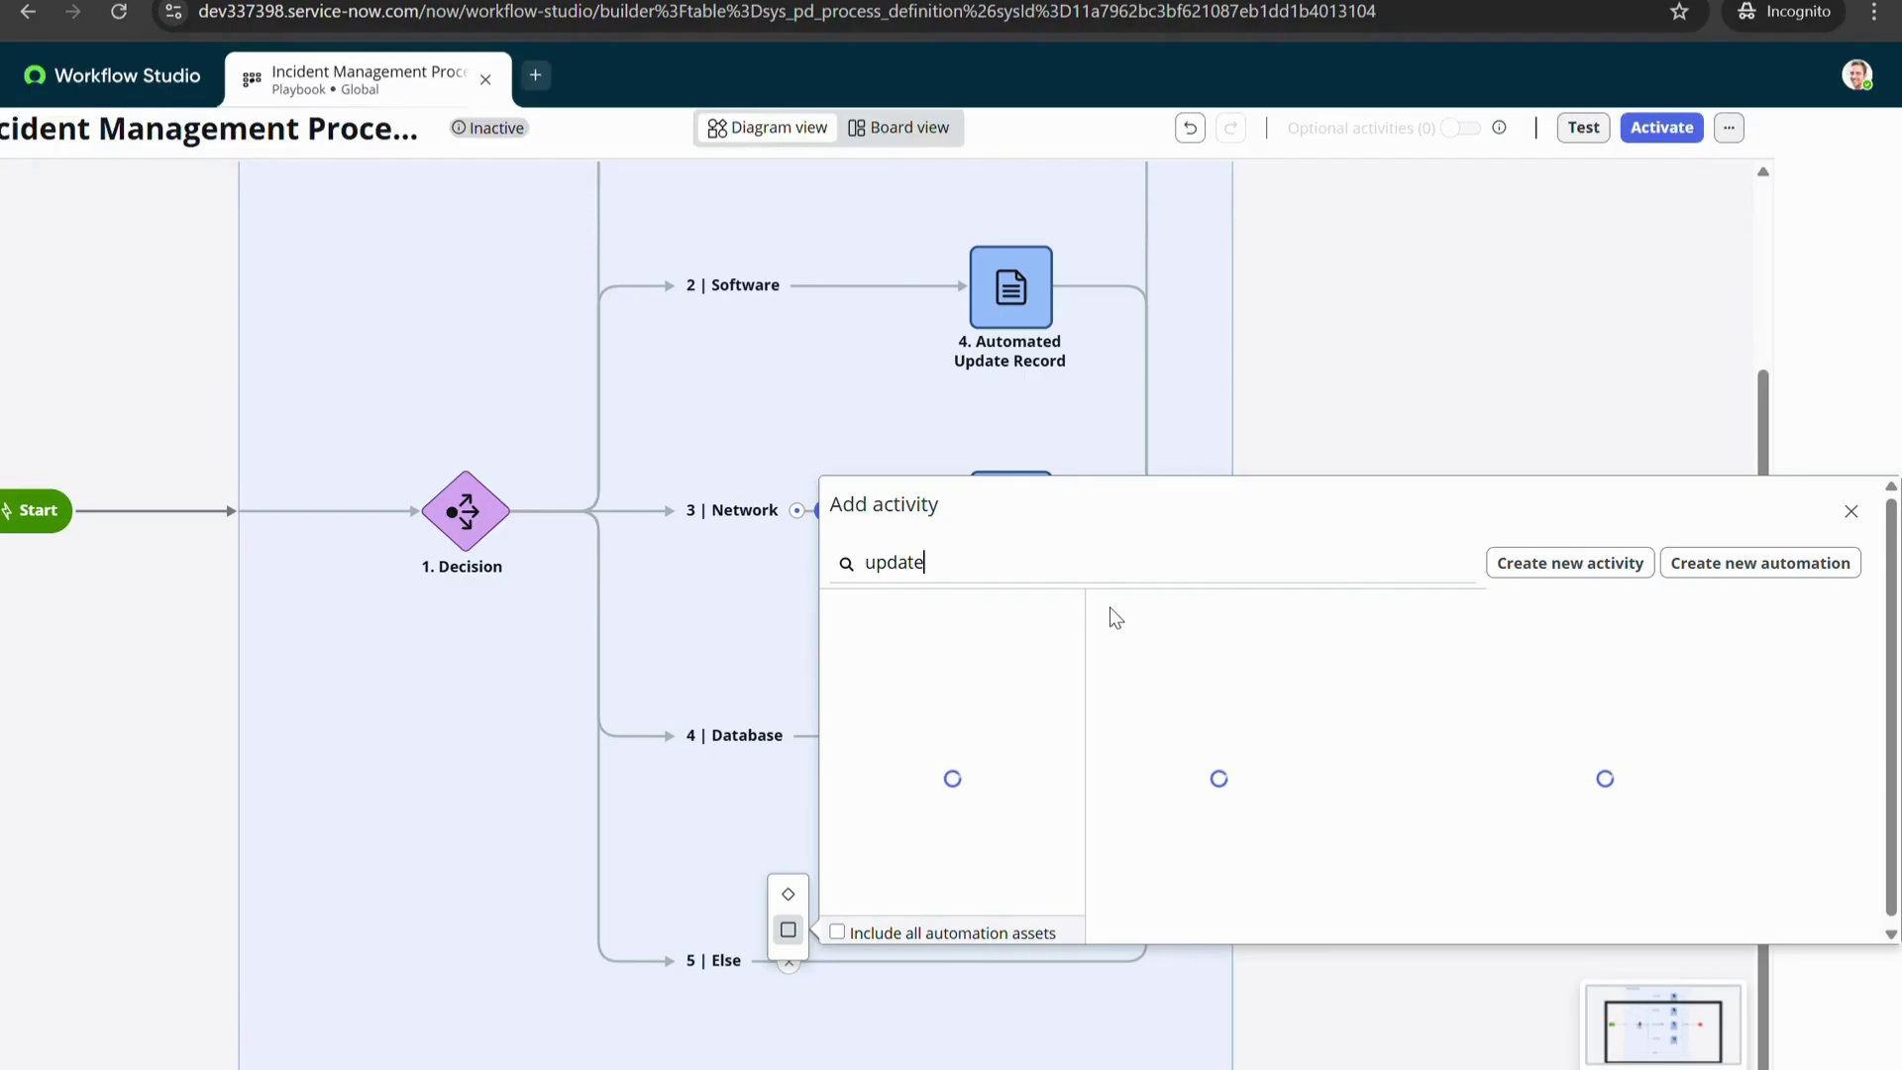
type(" record")
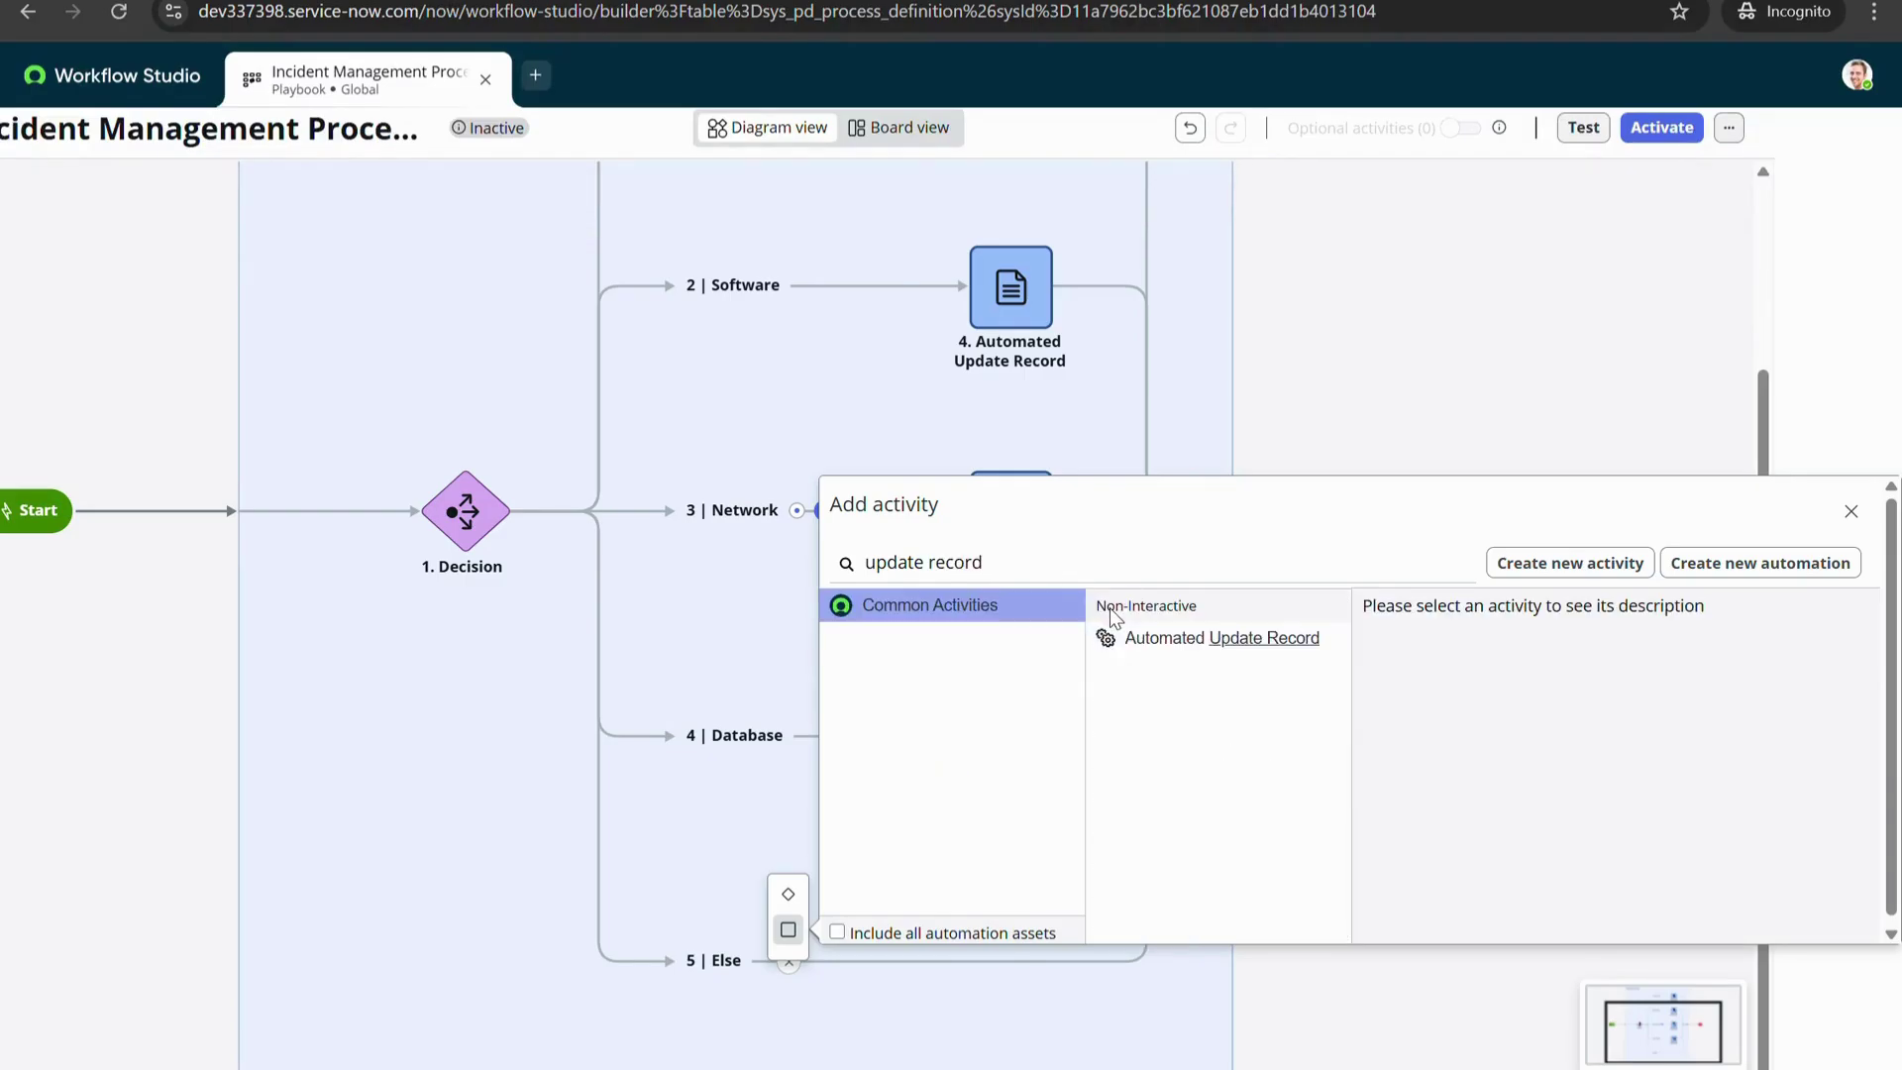
left_click(1137, 637)
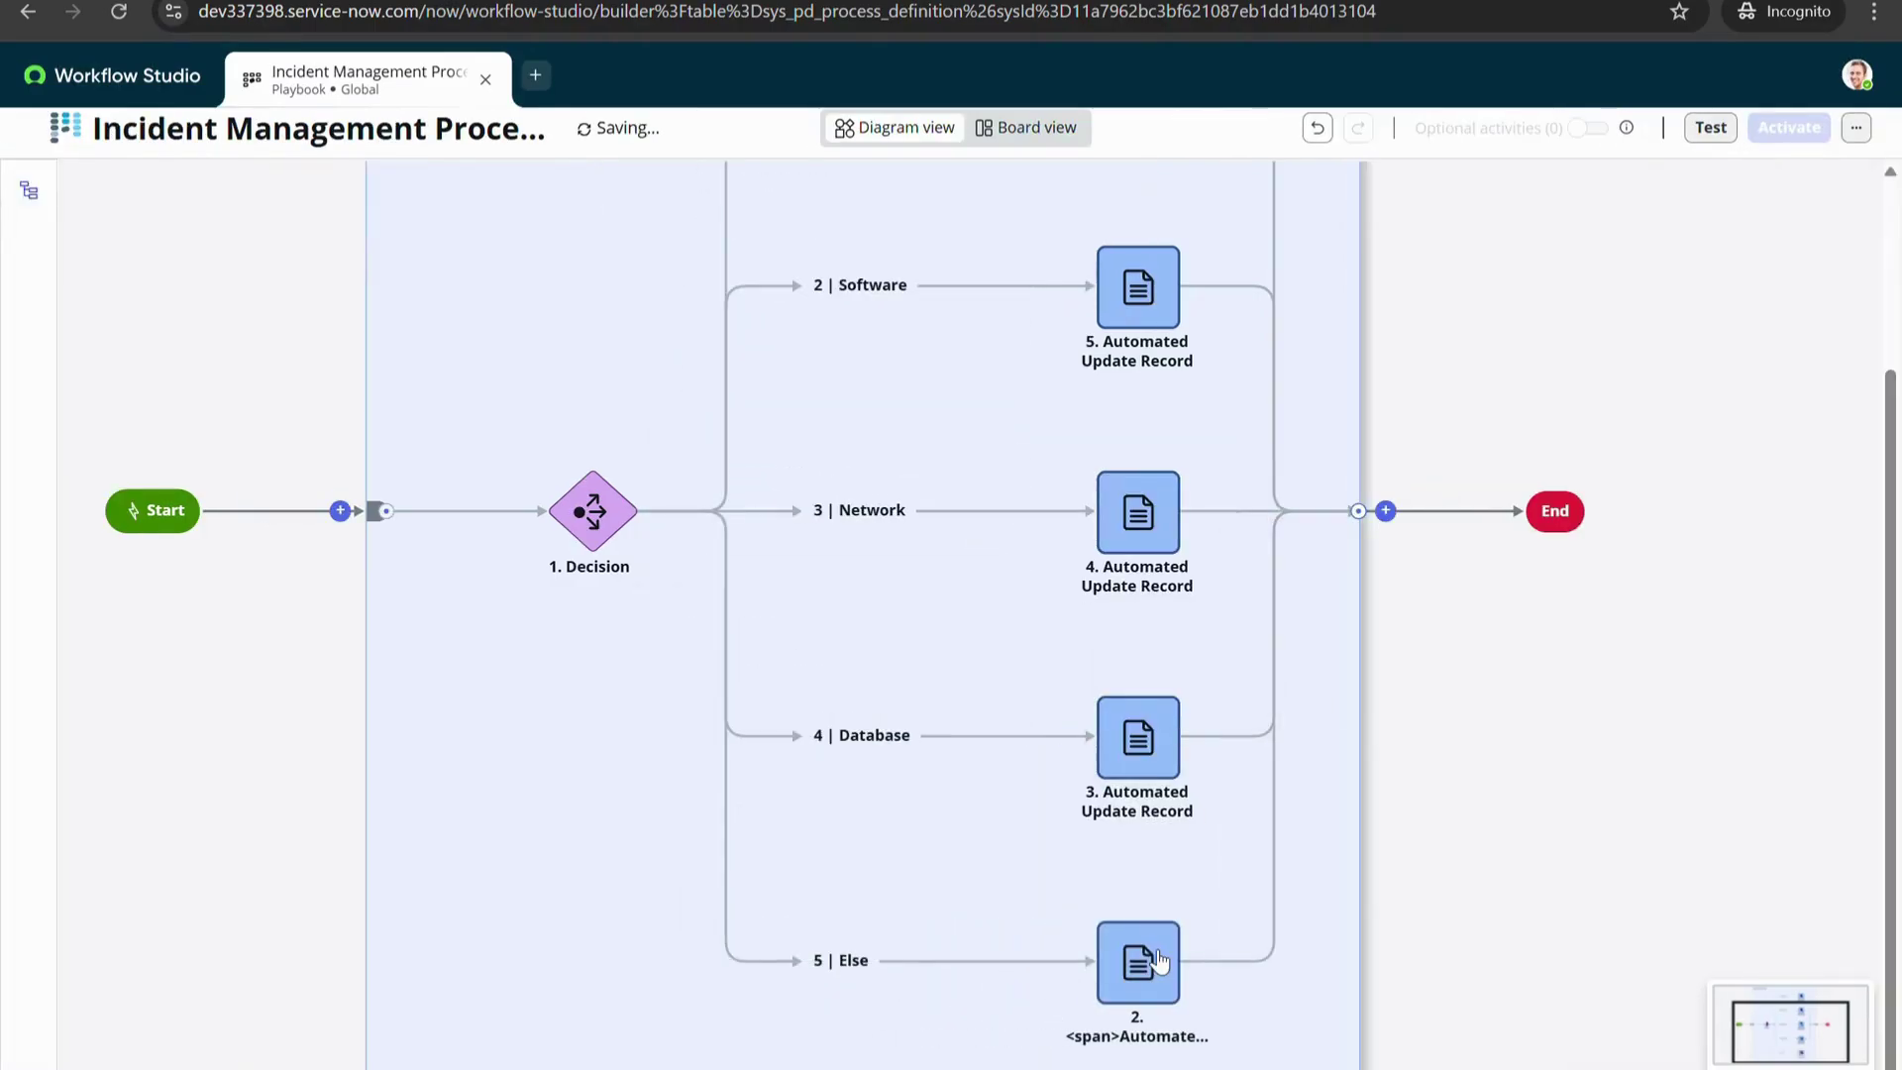
Set the Else branch's update activity Record input to Parent Record - Incident and save its properties
mouse_move(1136, 966)
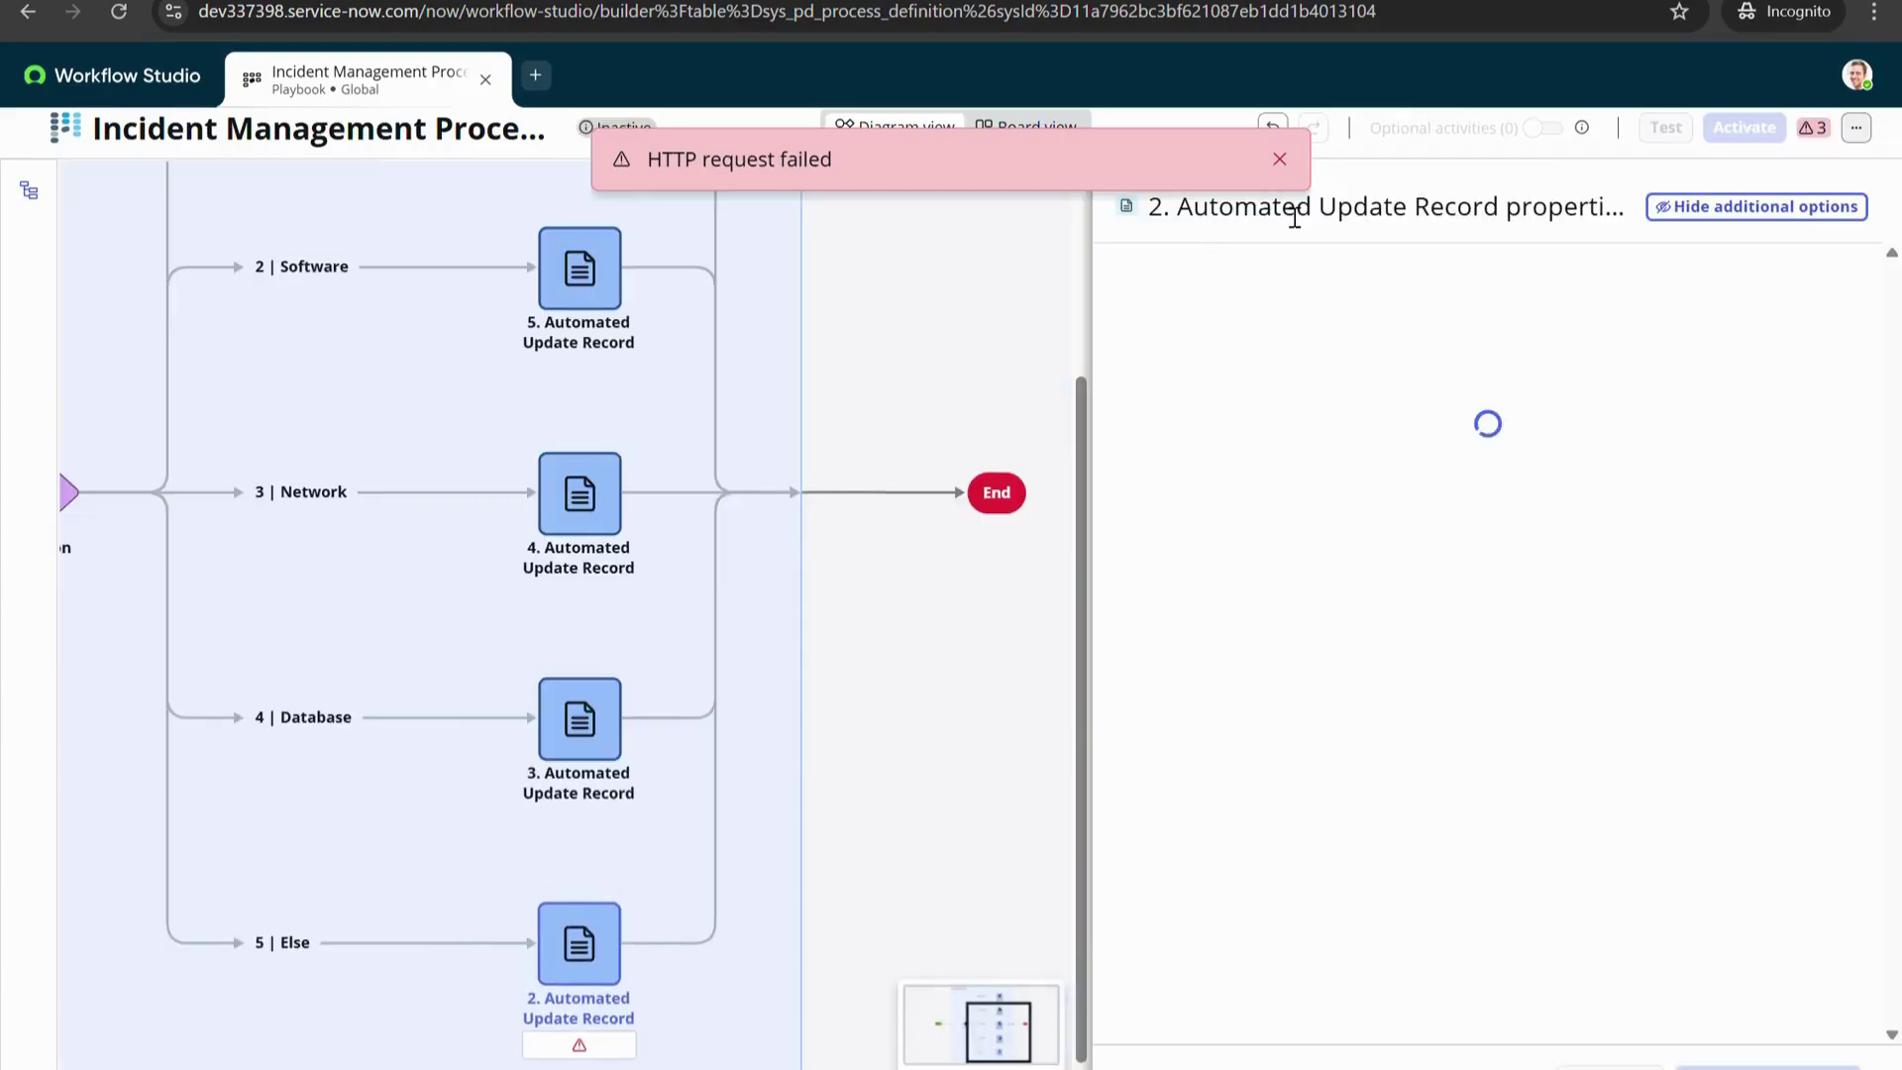
left_click(1280, 162)
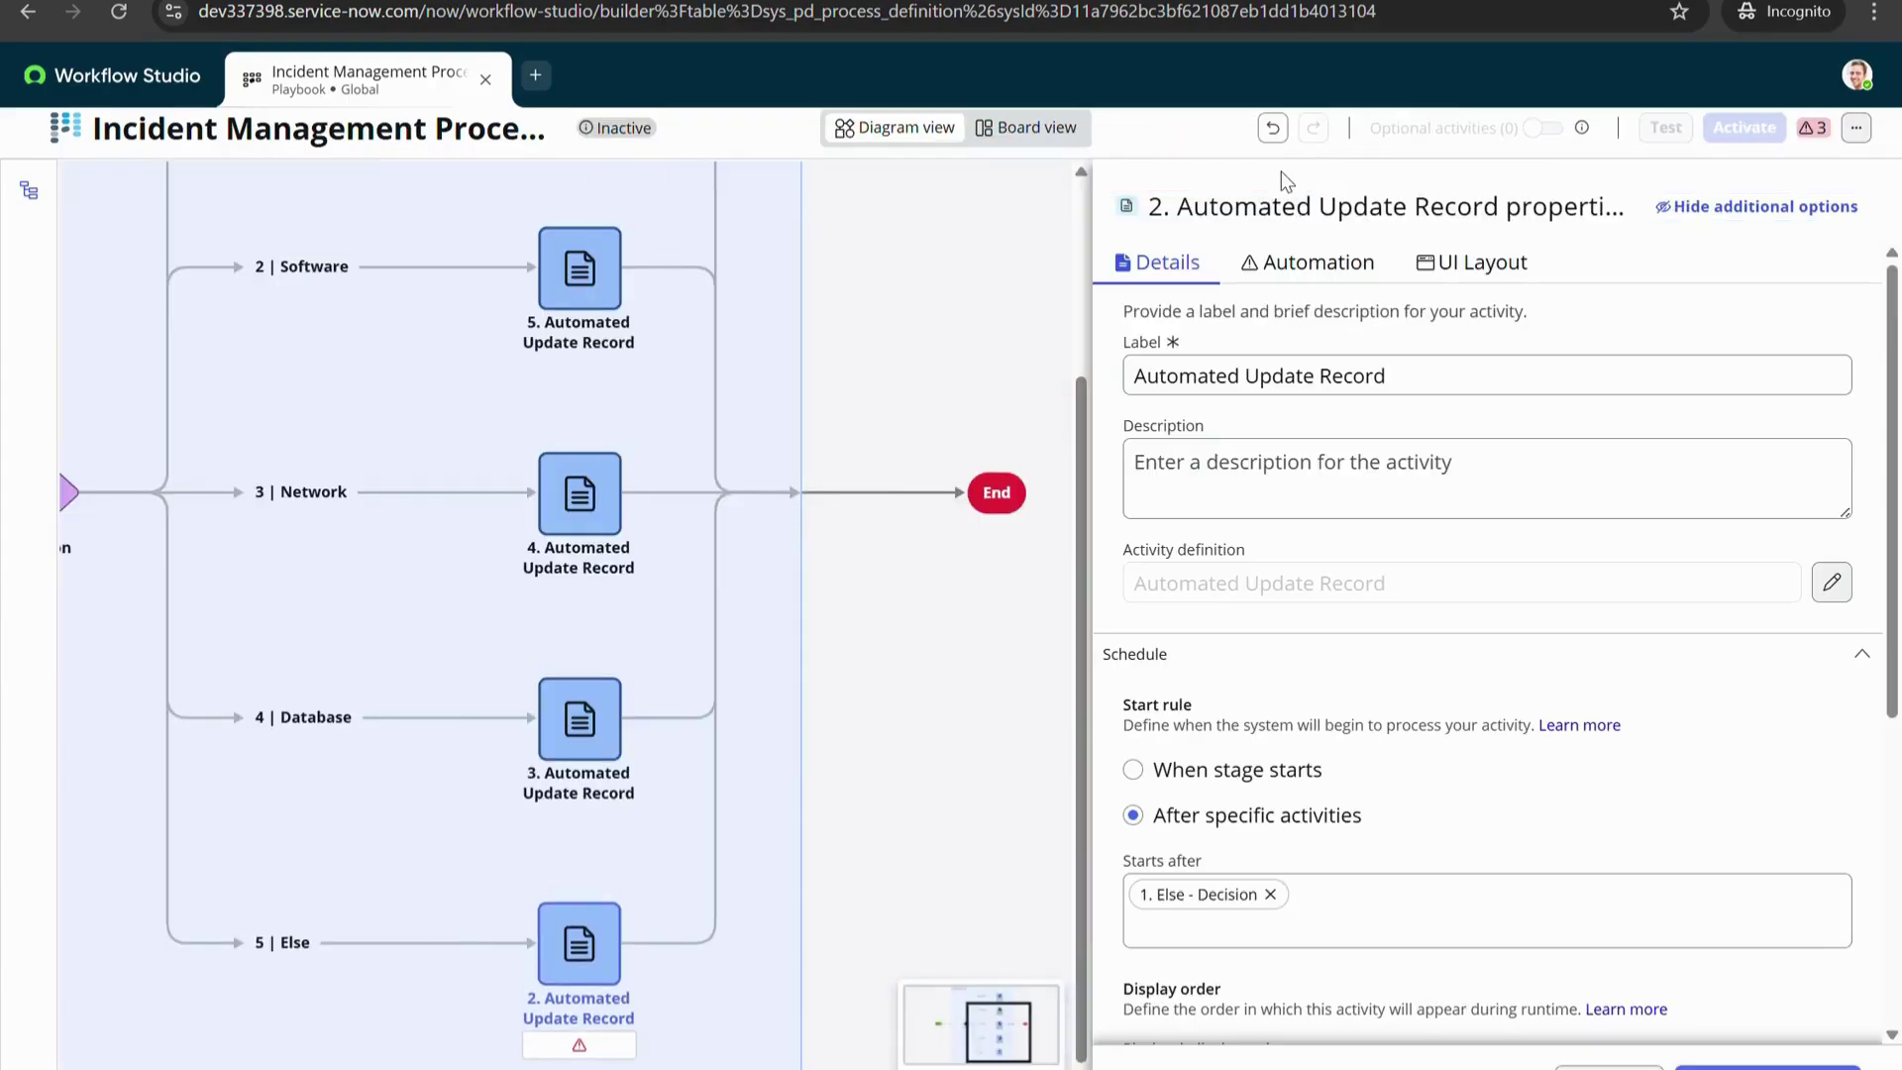
left_click(1300, 266)
scroll(1271, 601, "down", 2)
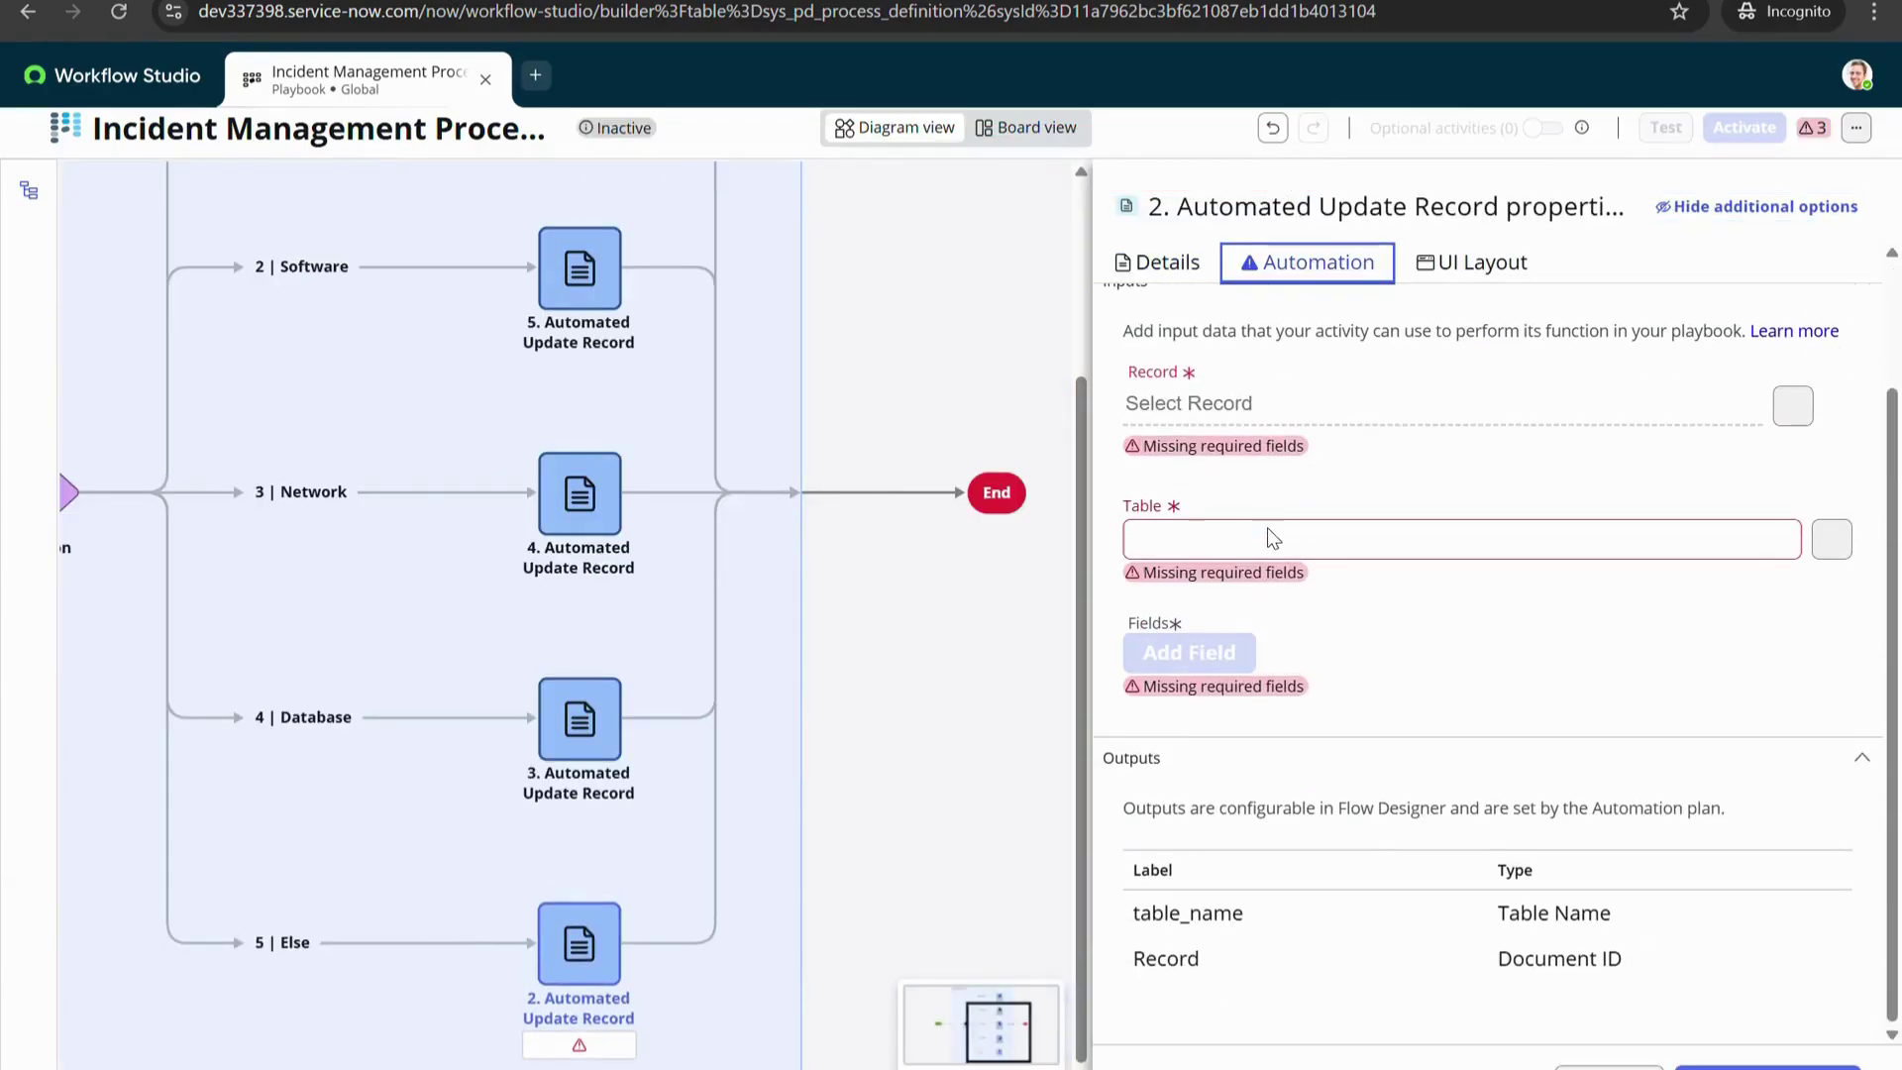
left_click(1791, 408)
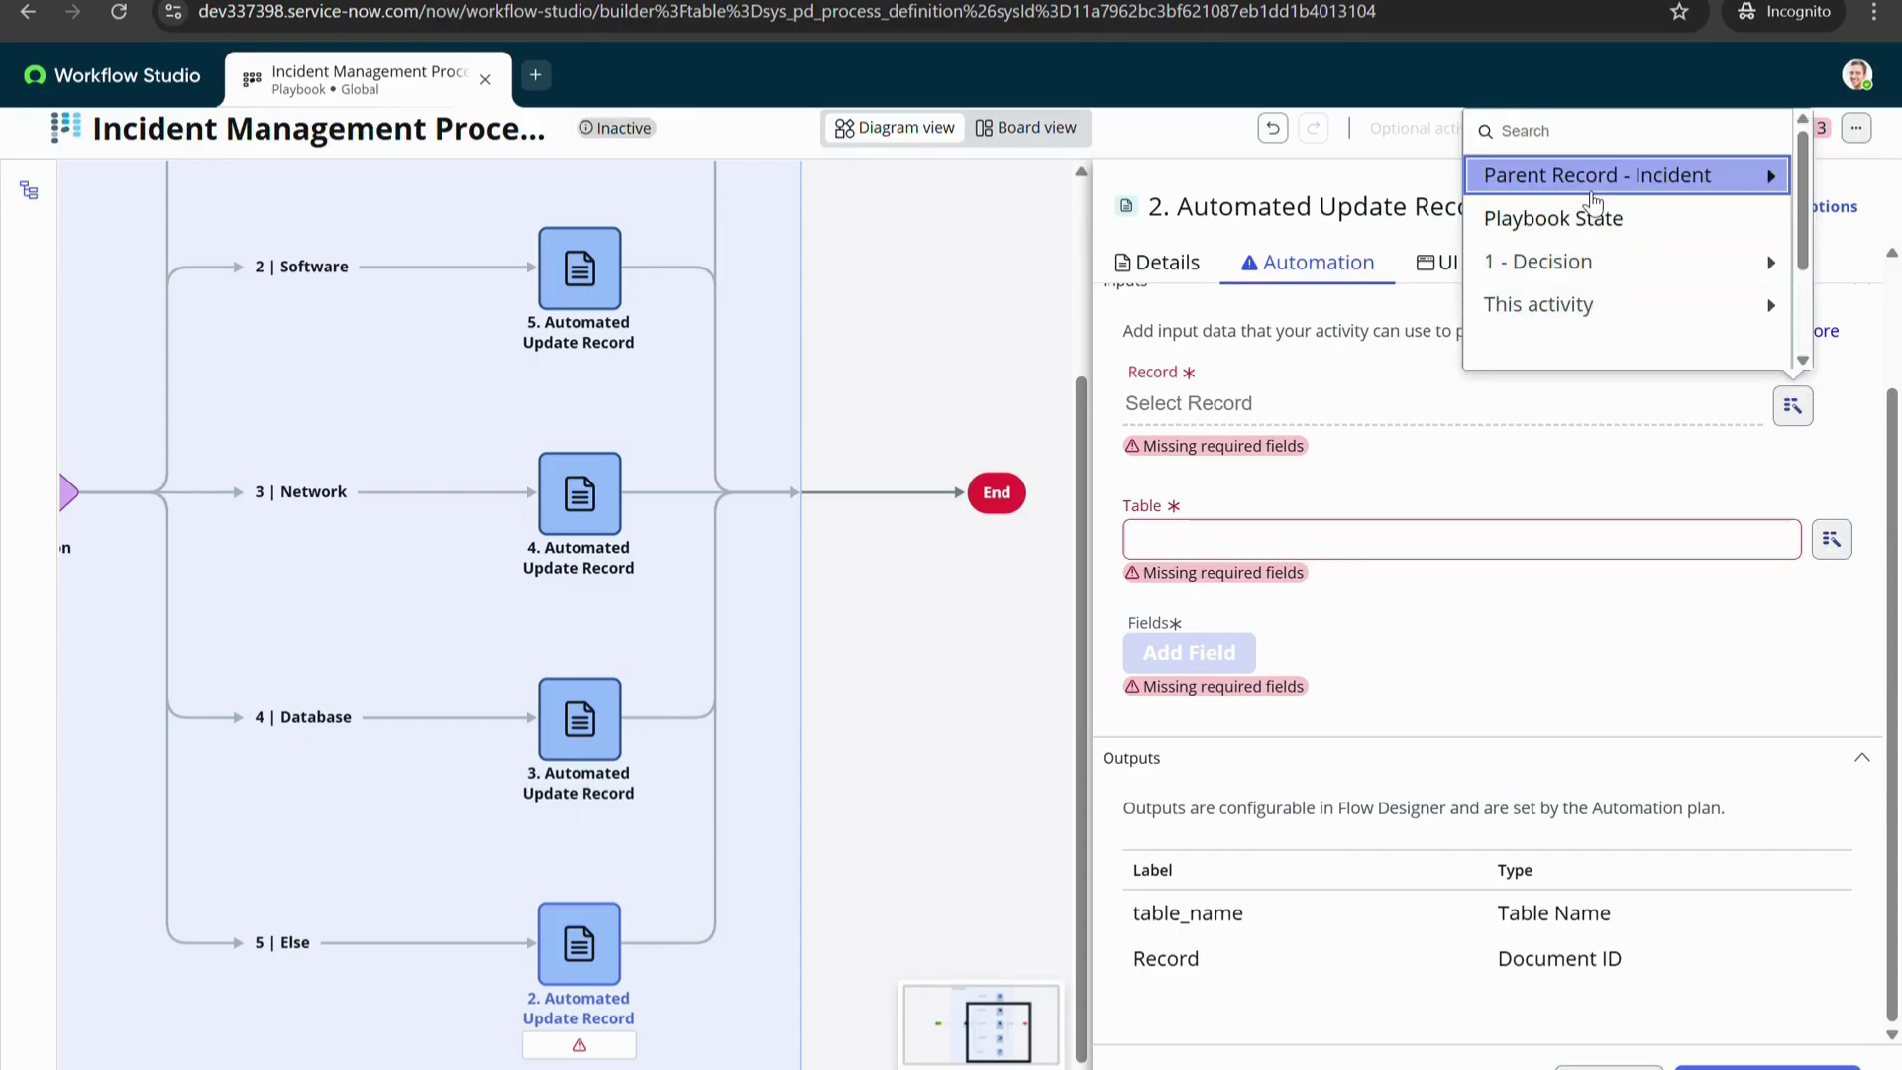
left_click(1585, 178)
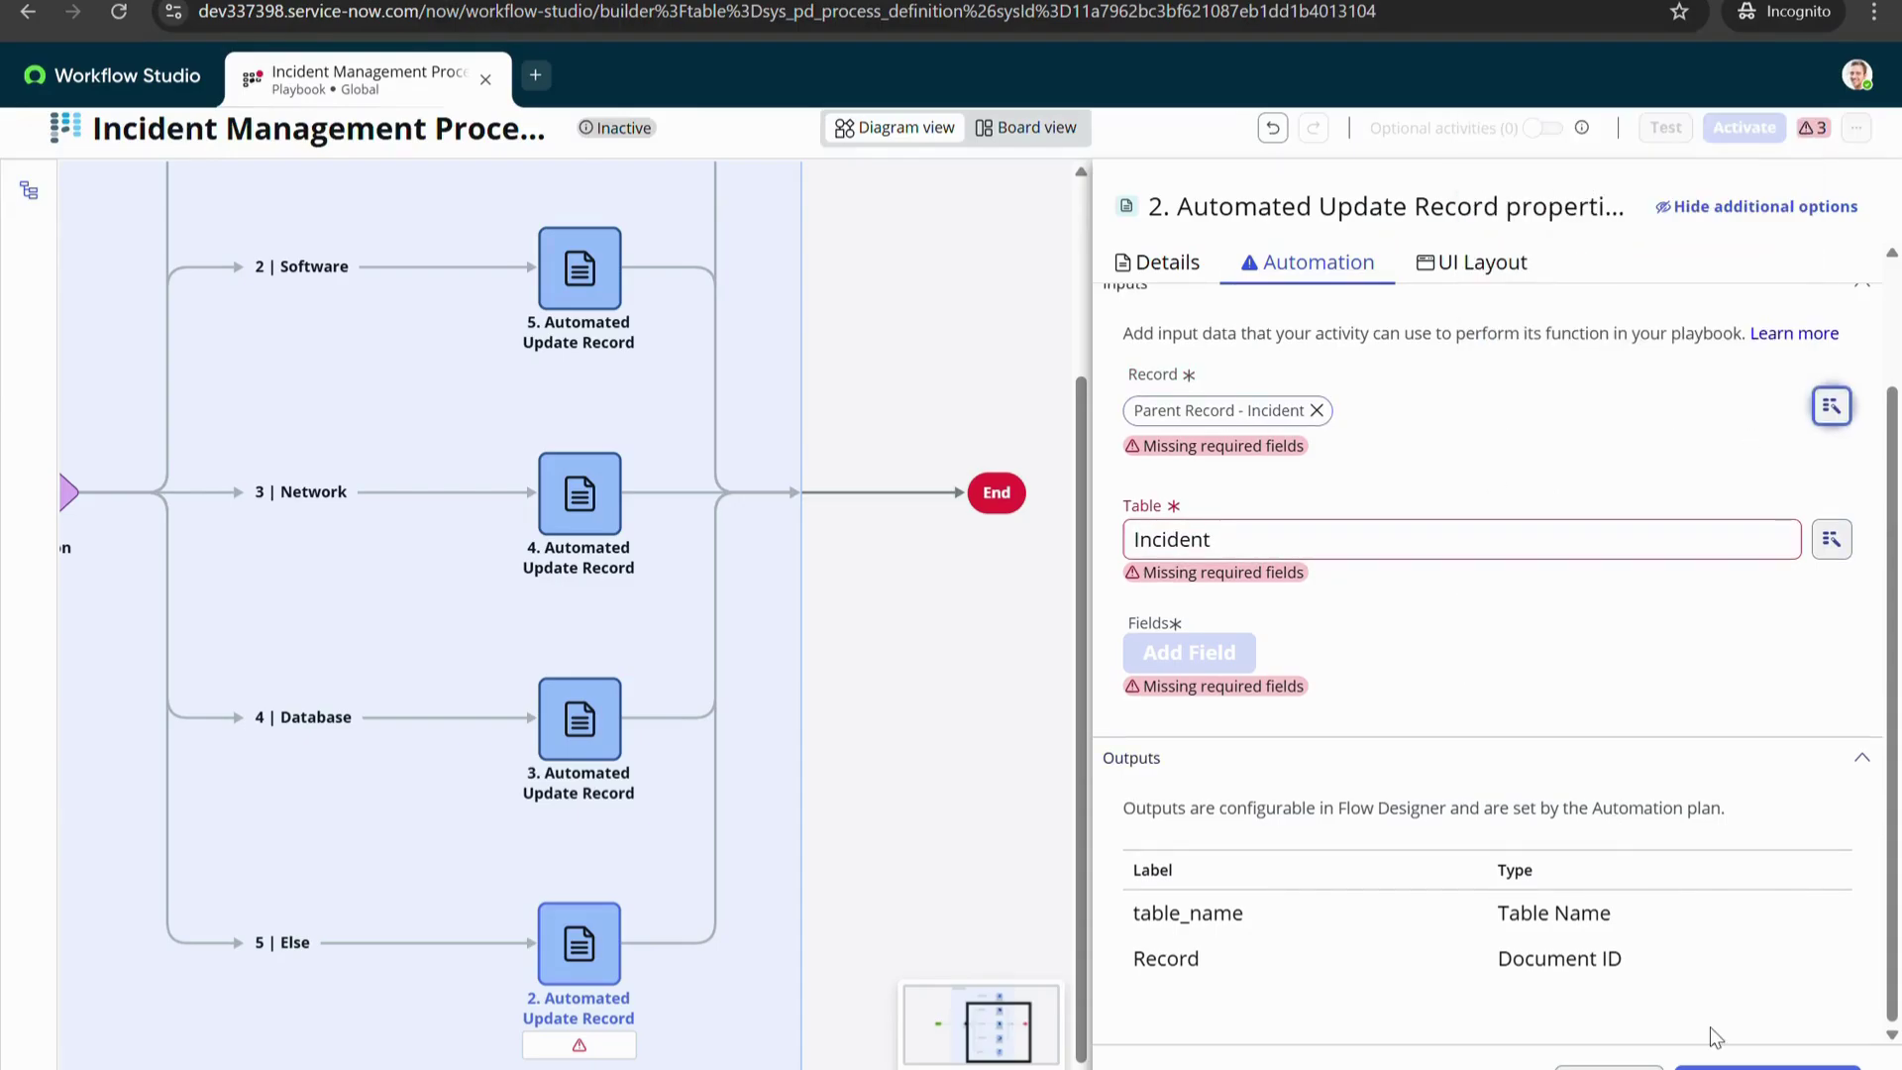
left_click(1768, 1065)
Reopen the Else branch's update activity automation inputs and choose Assignment group as the field to update
left_click(1137, 946)
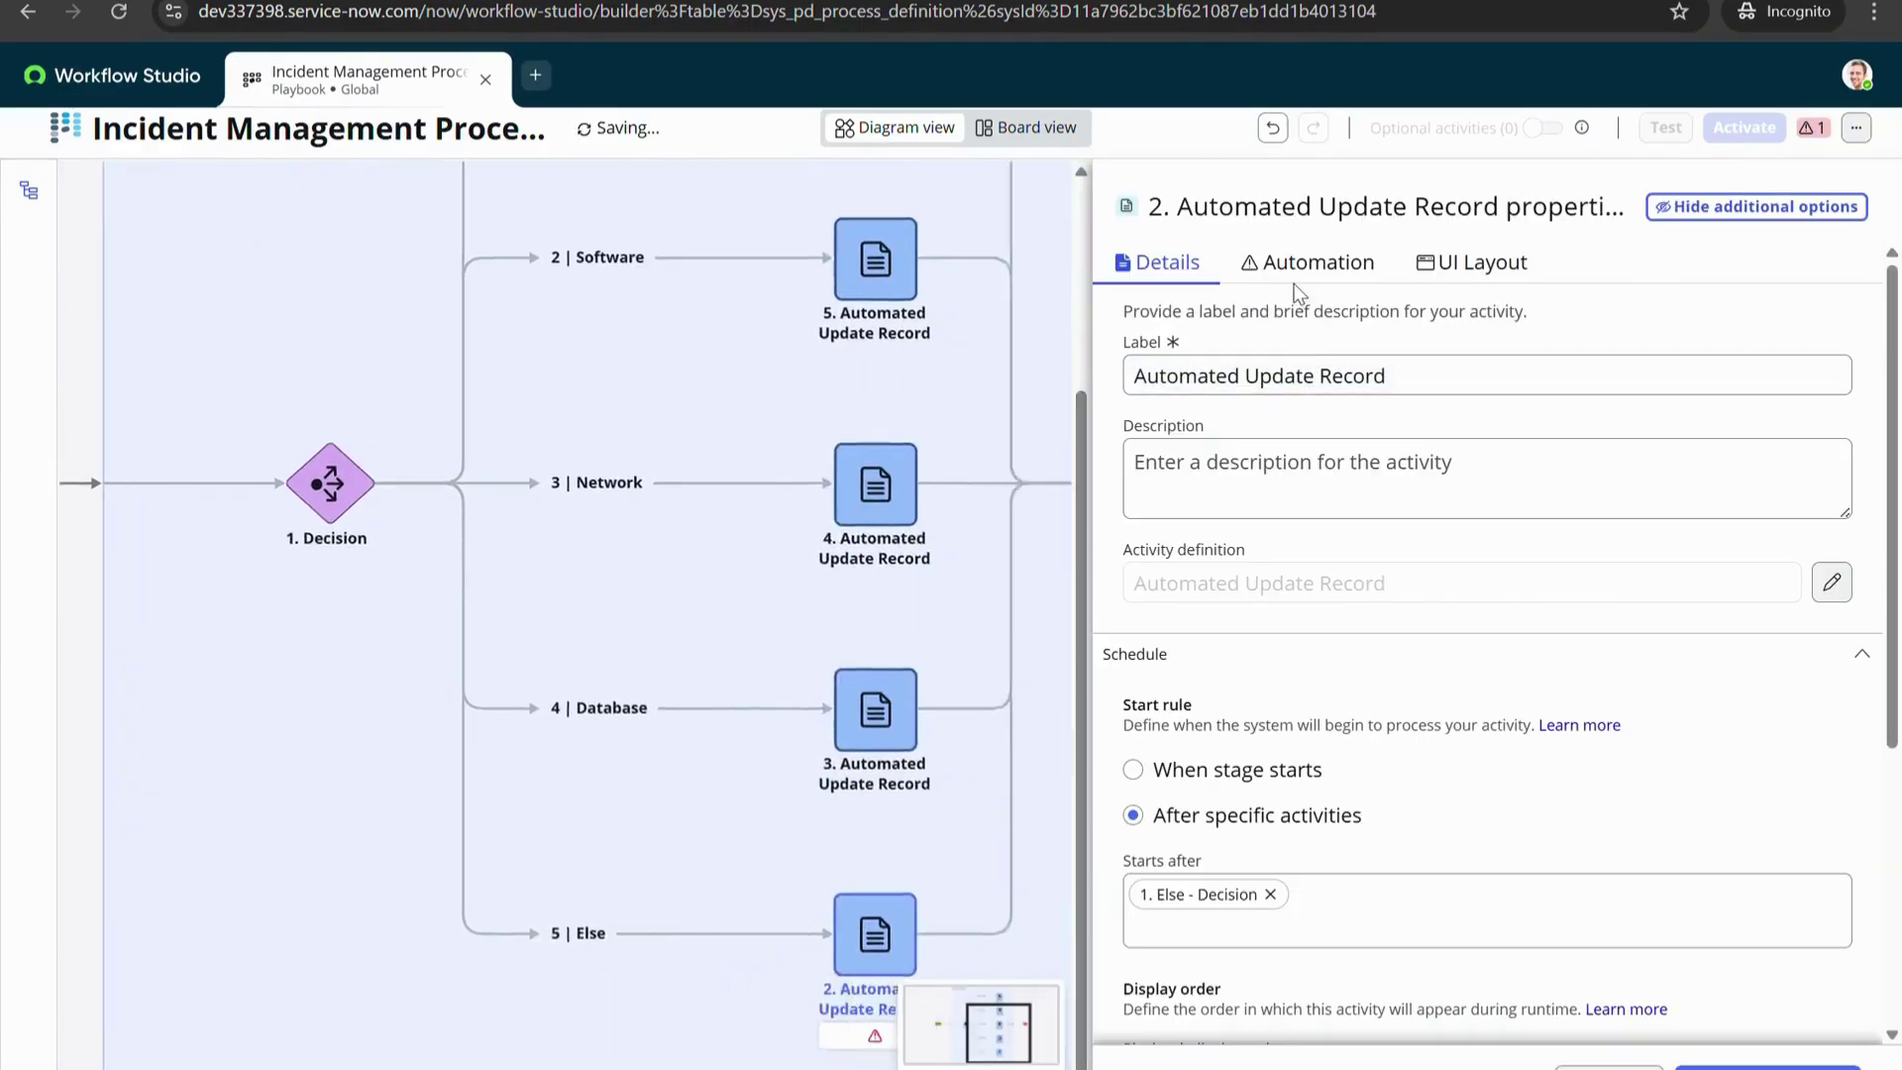
left_click(1300, 263)
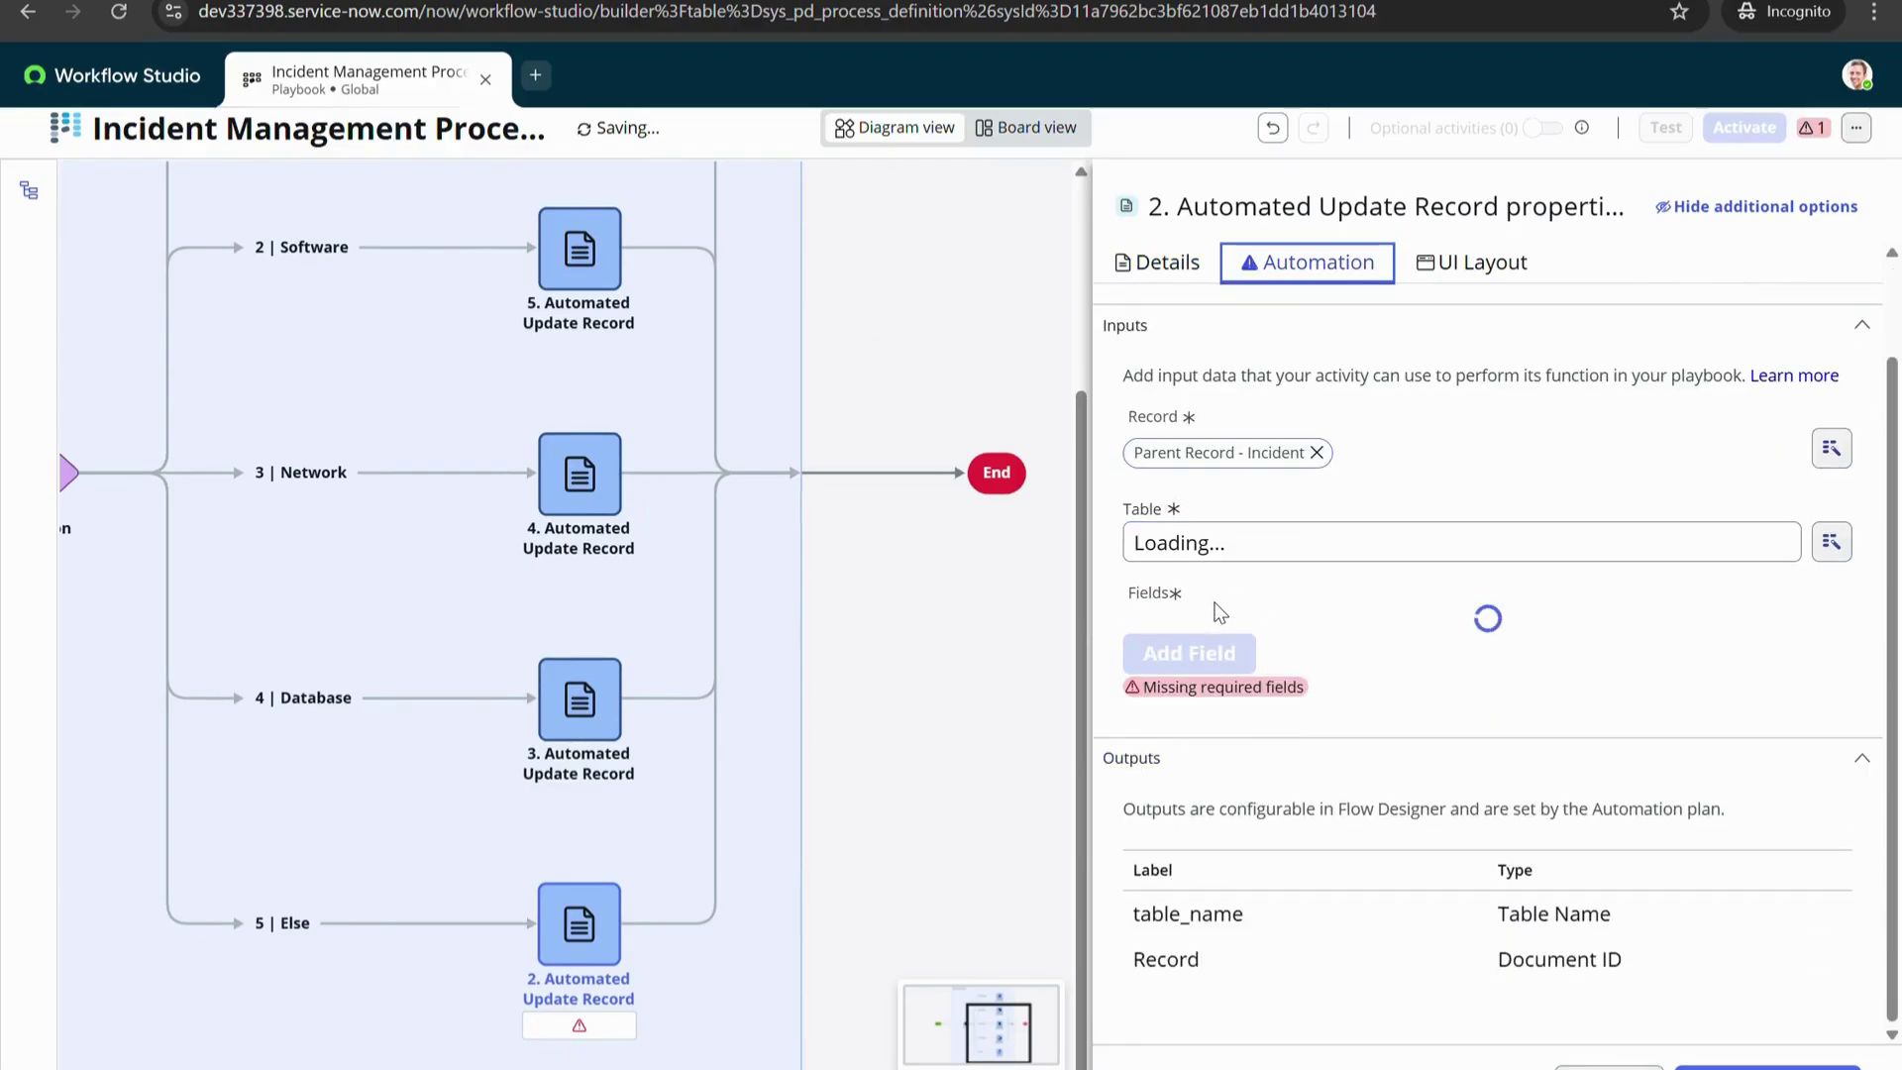
left_click(1204, 654)
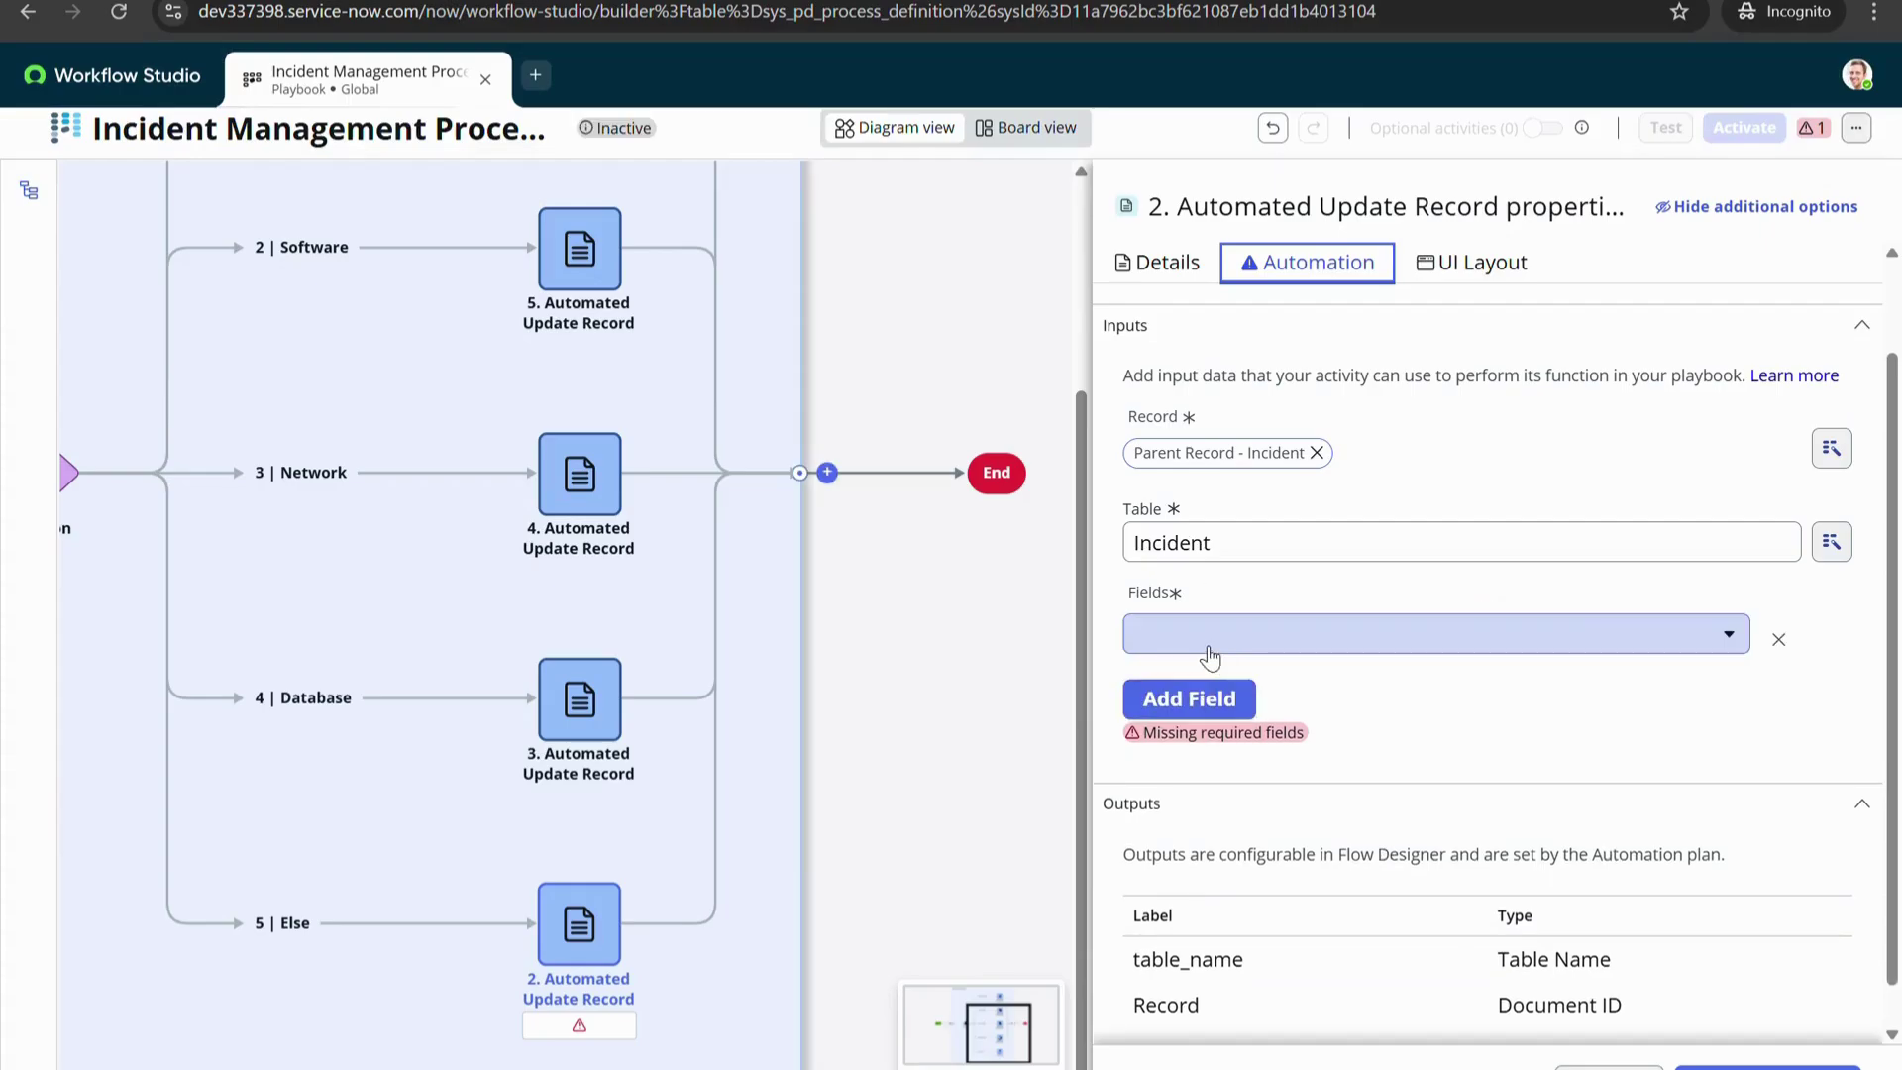
left_click(1207, 644)
type("Assignment")
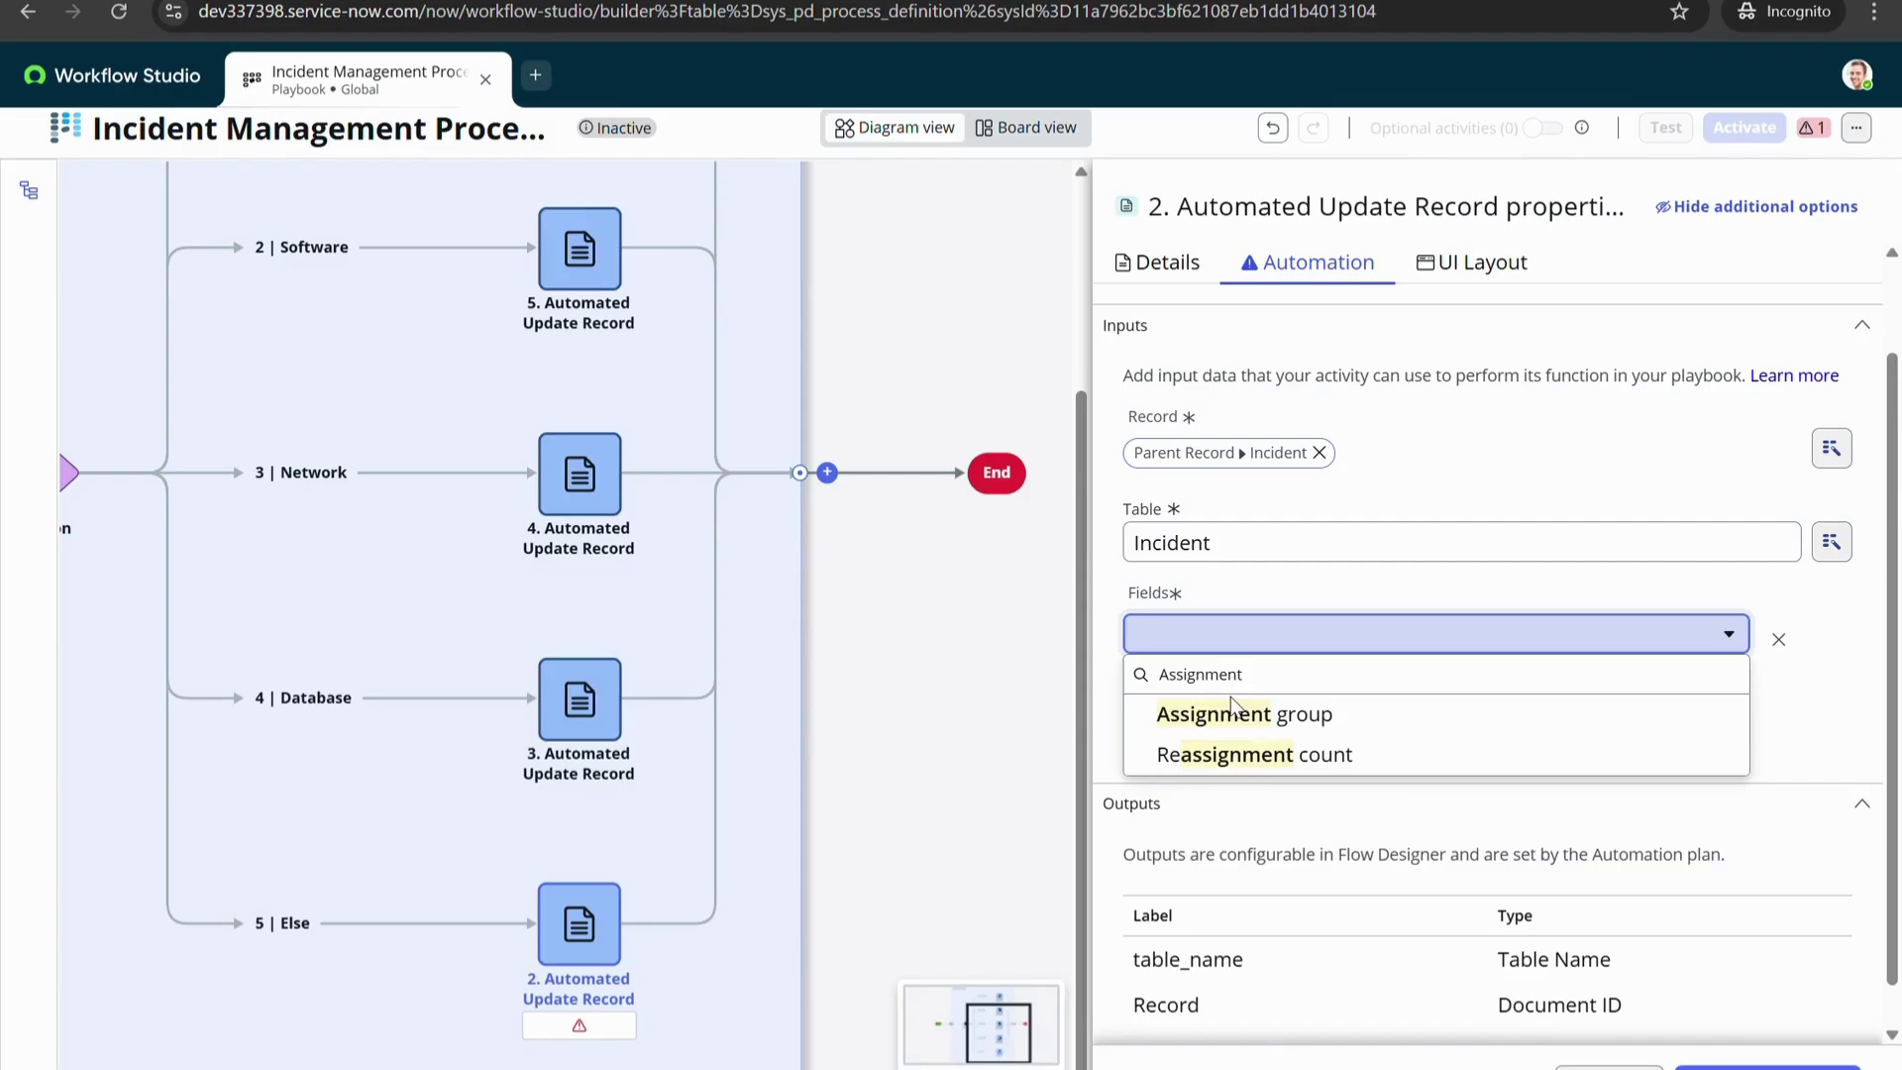
left_click(1231, 713)
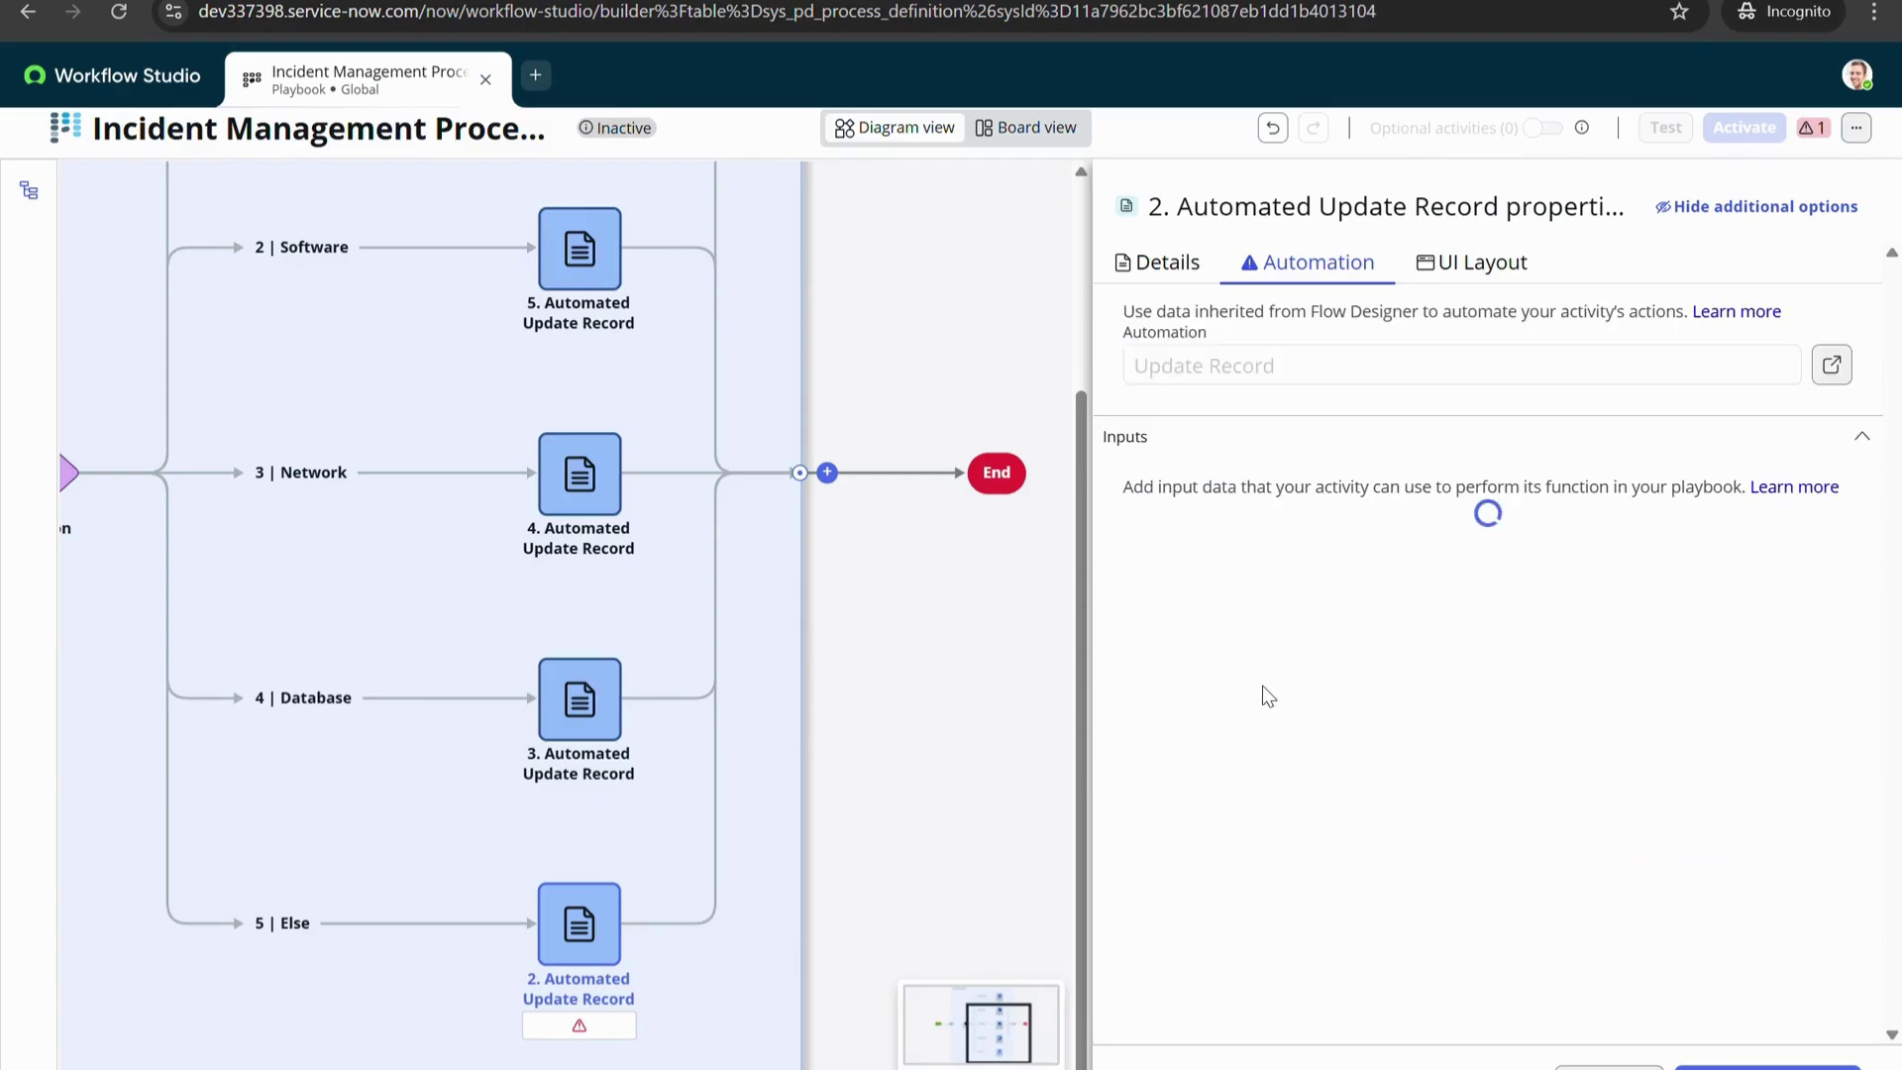
scroll(1259, 687, "down", 1)
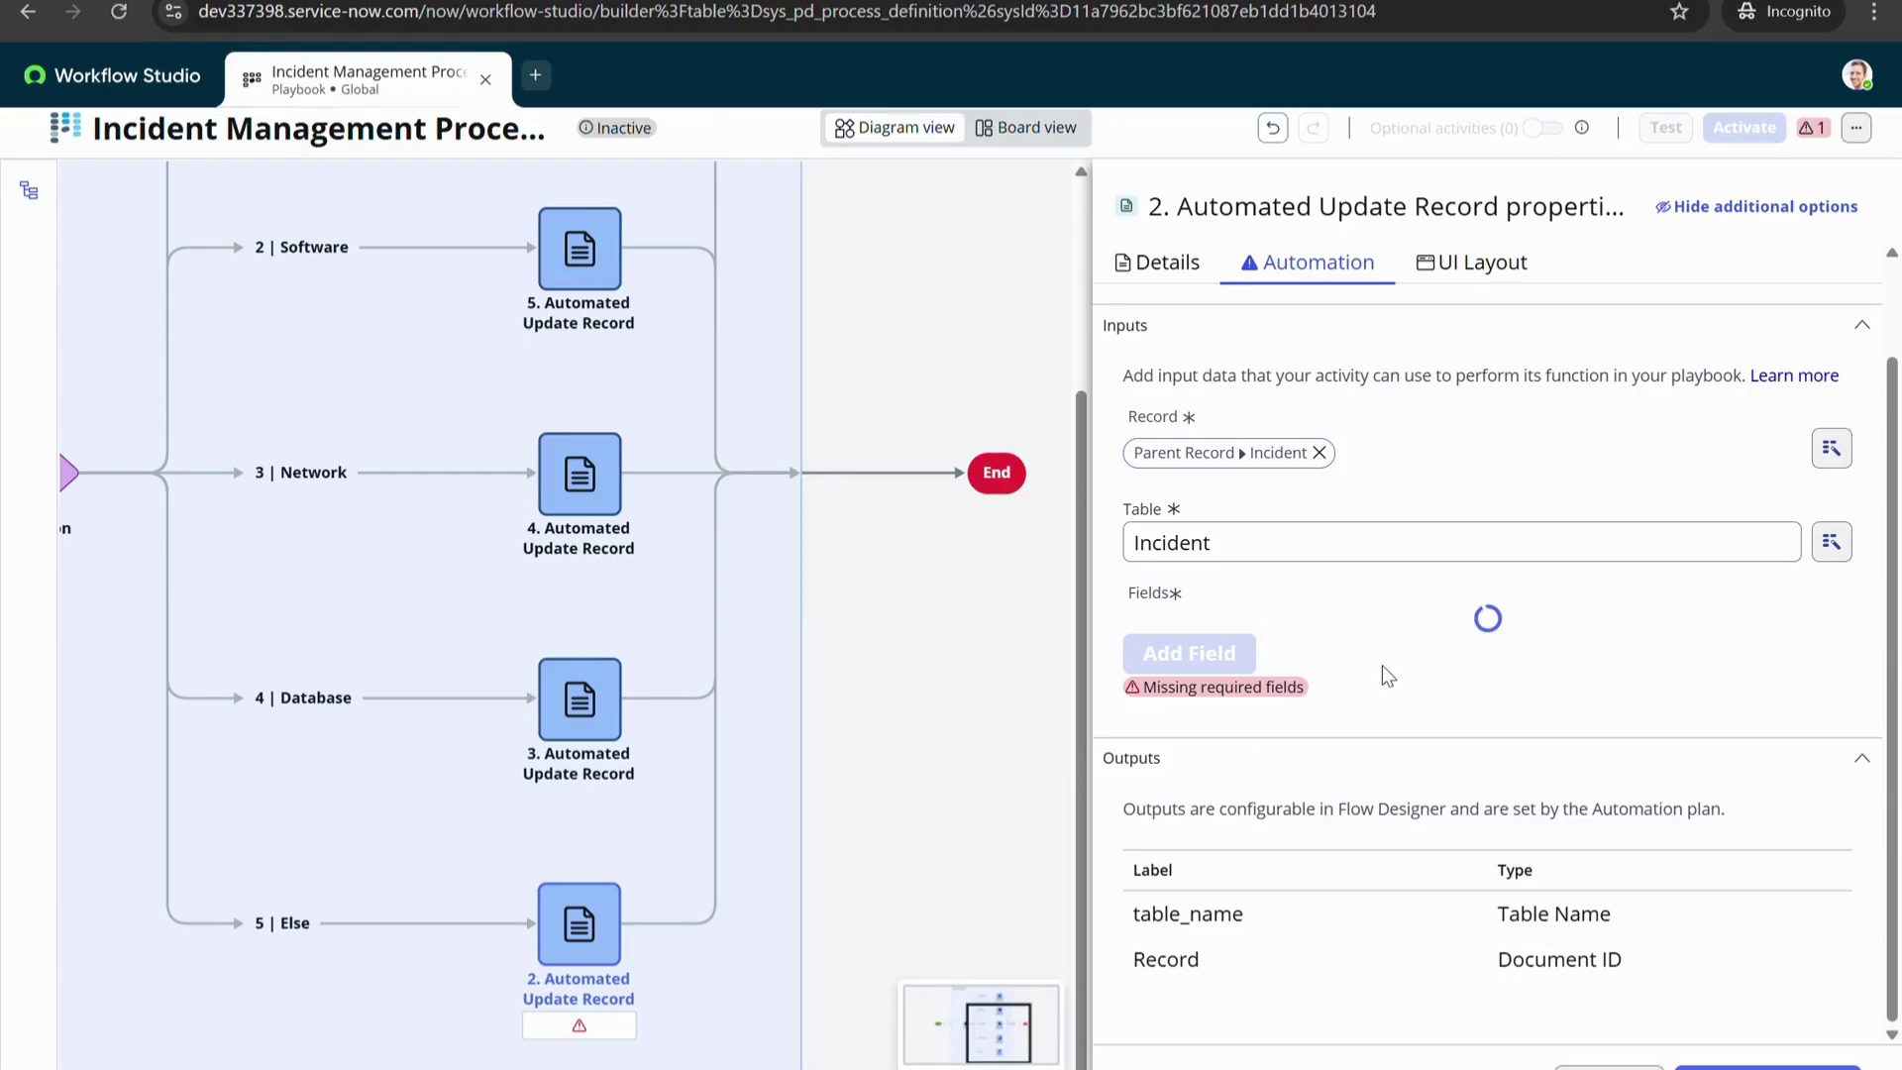
left_click(1304, 644)
type("Asii")
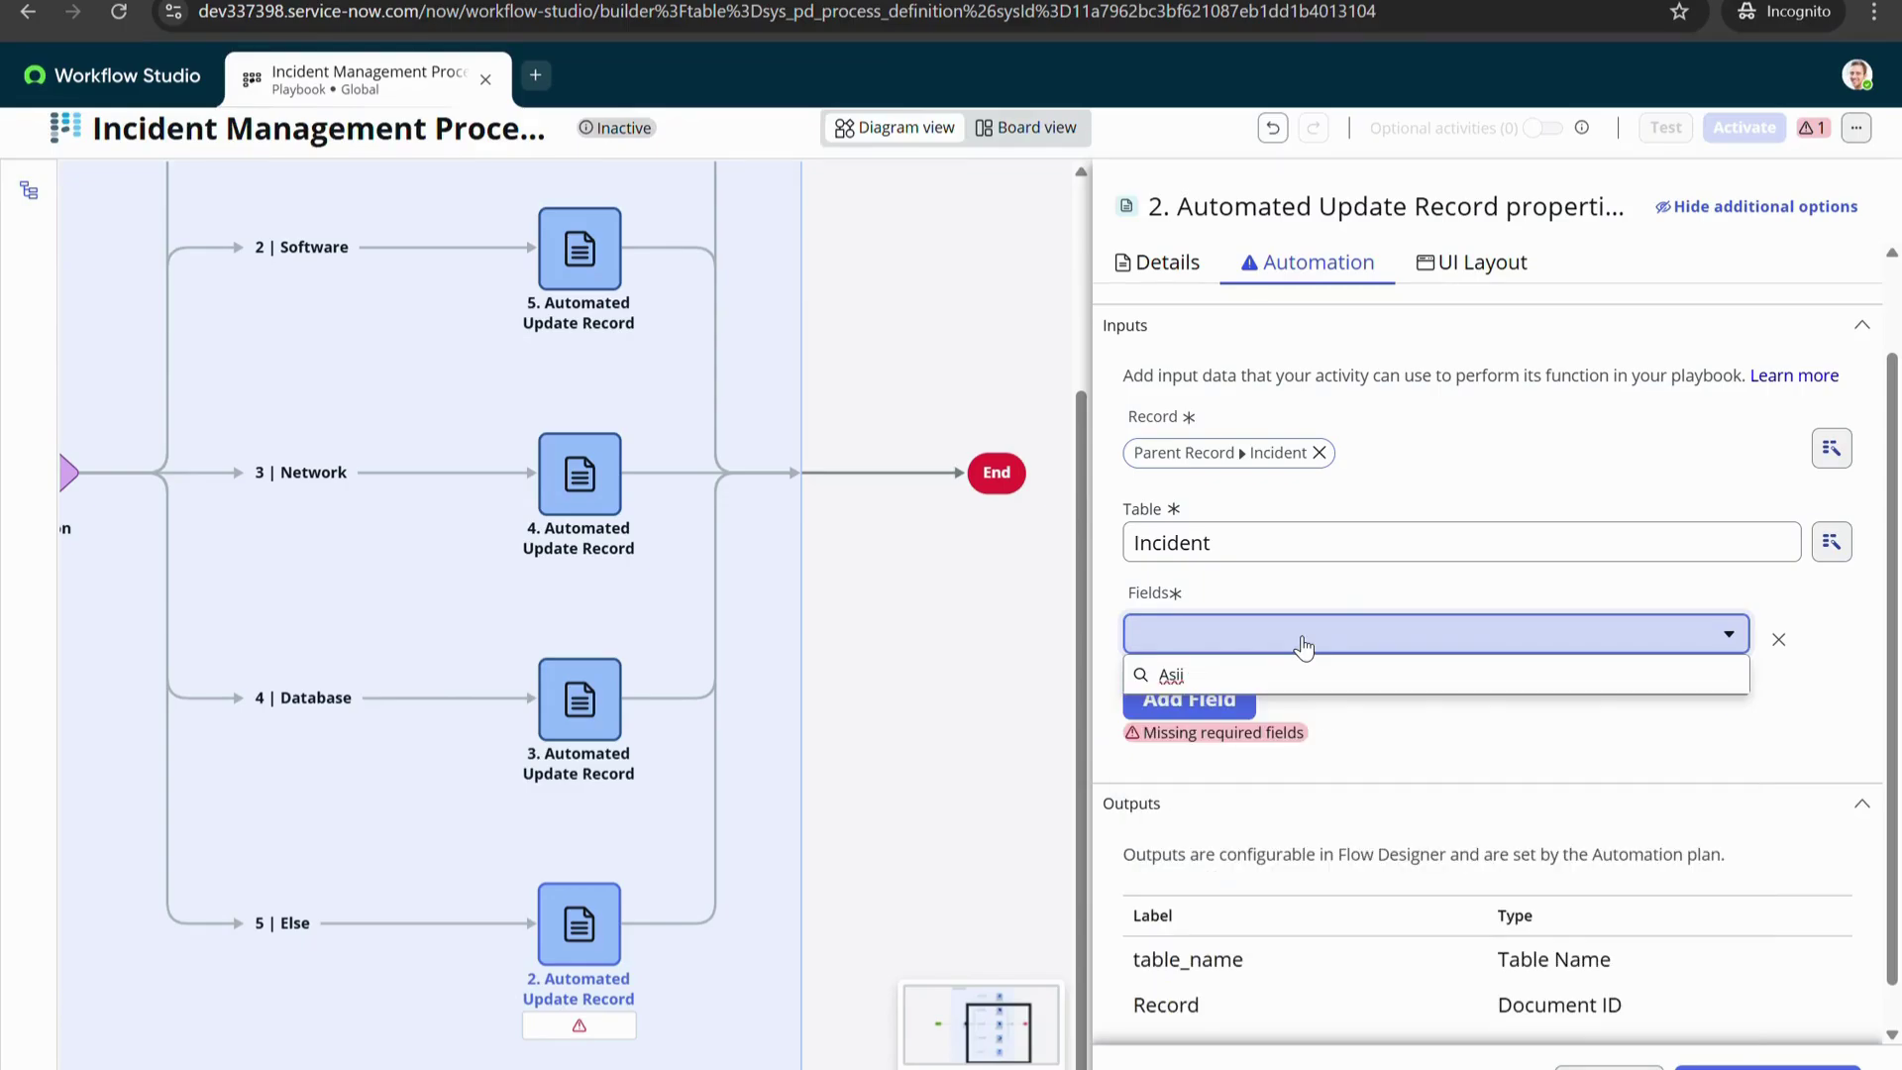
key("BackSpace")
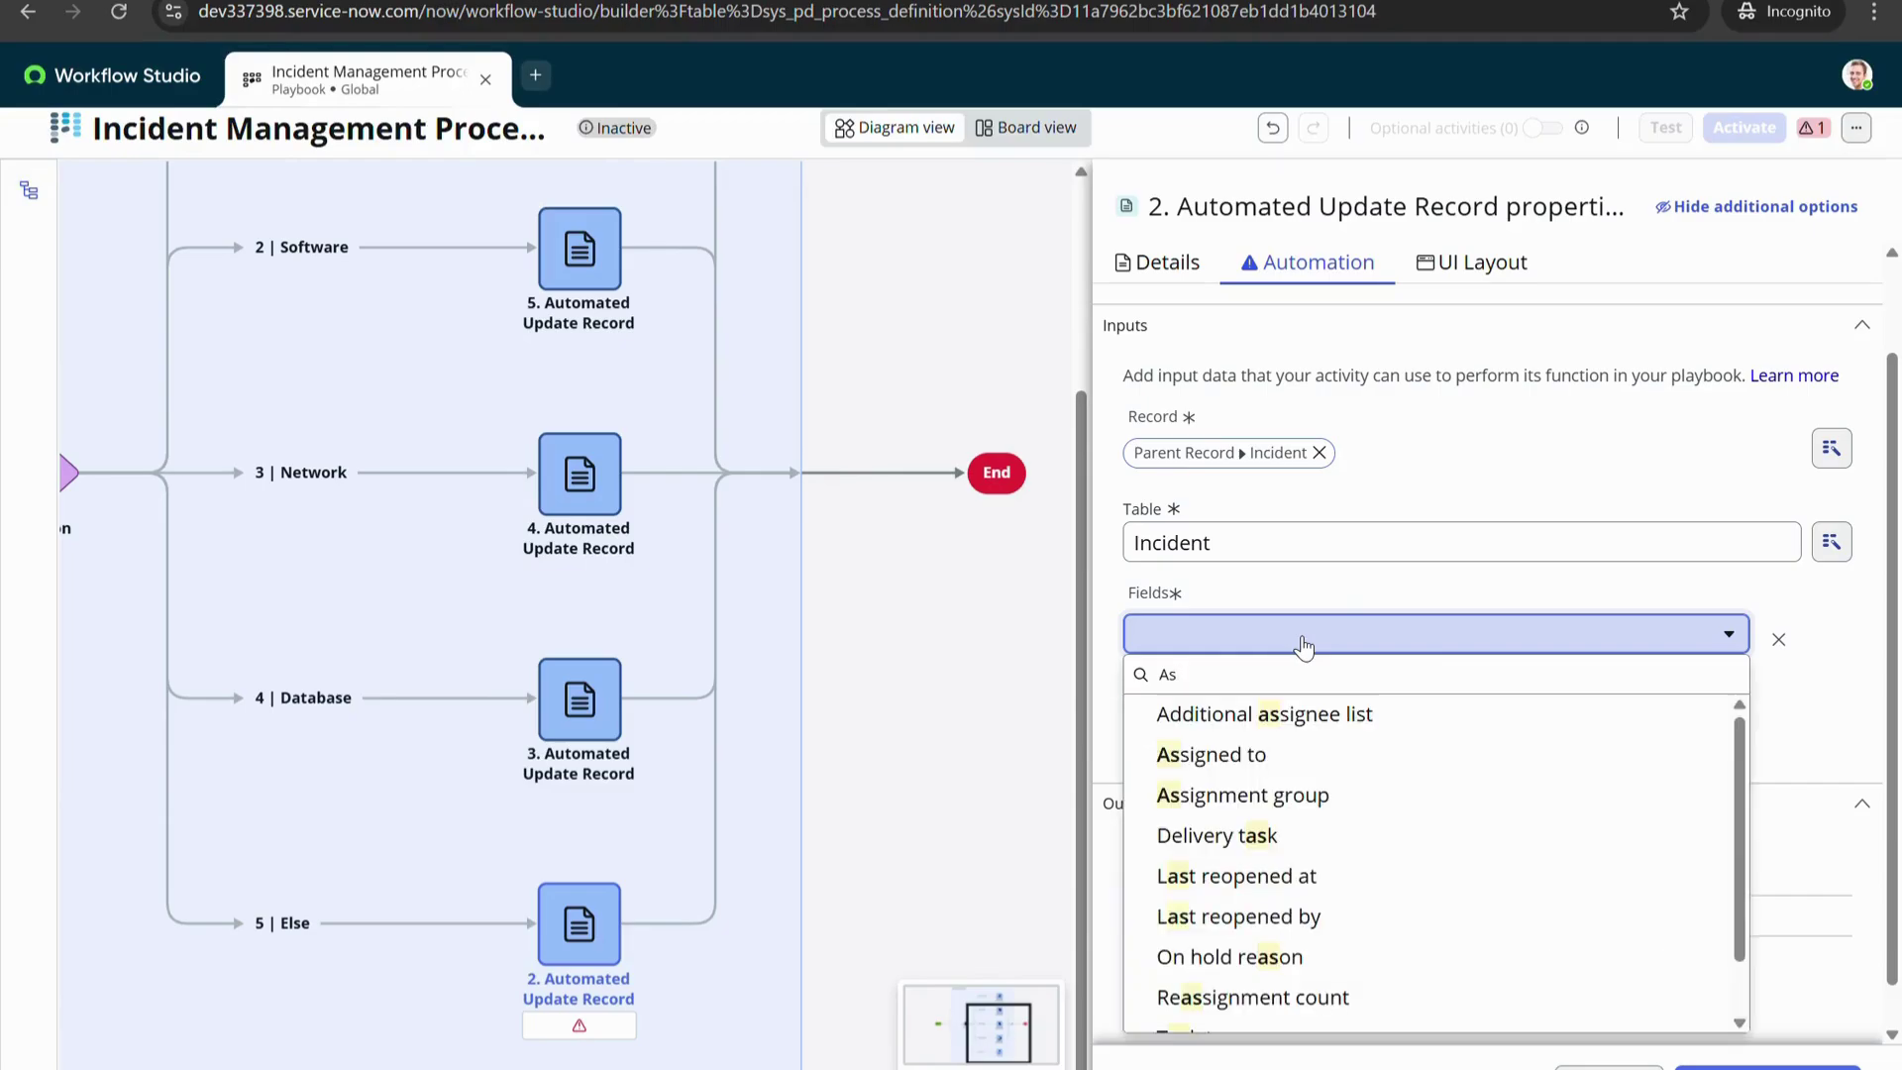
left_click(1288, 796)
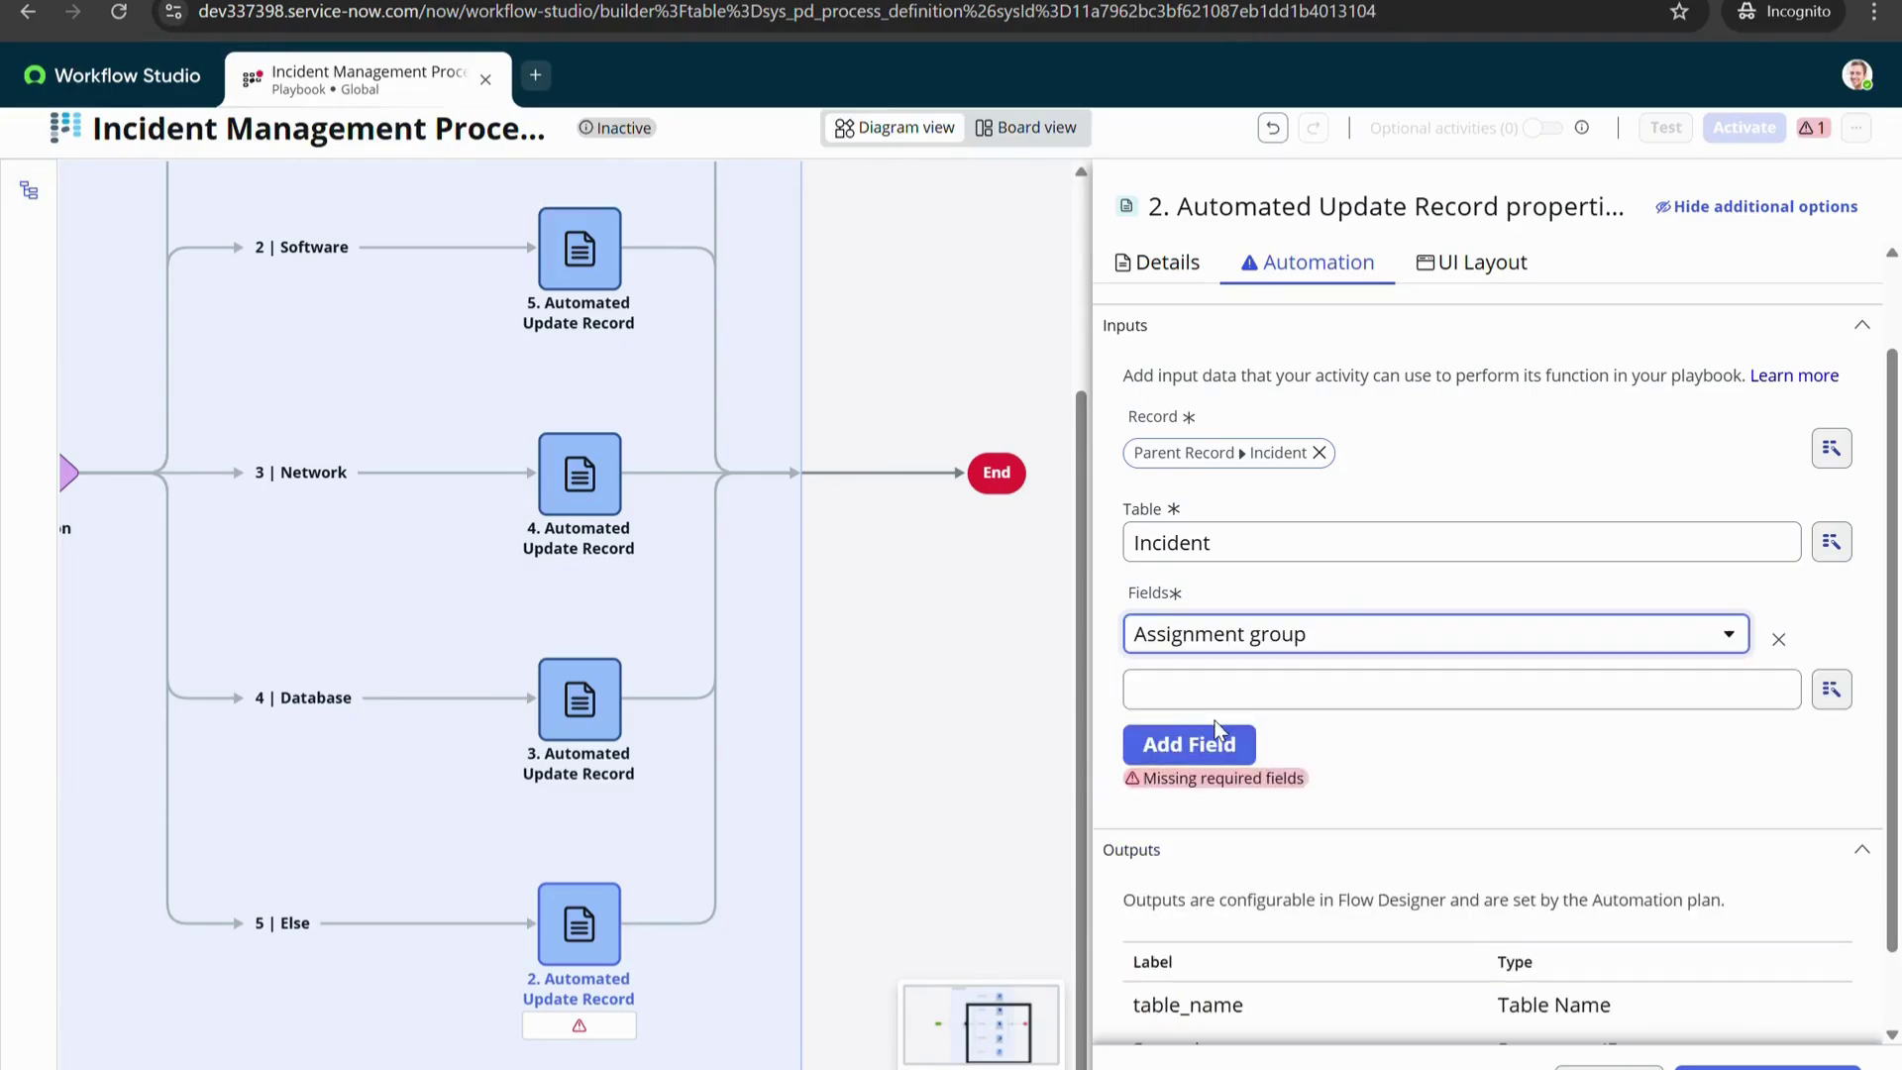
Set the Assignment group value in the Else branch's update activity to App Engine Admins and save the activity
left_click(1219, 694)
type("APP")
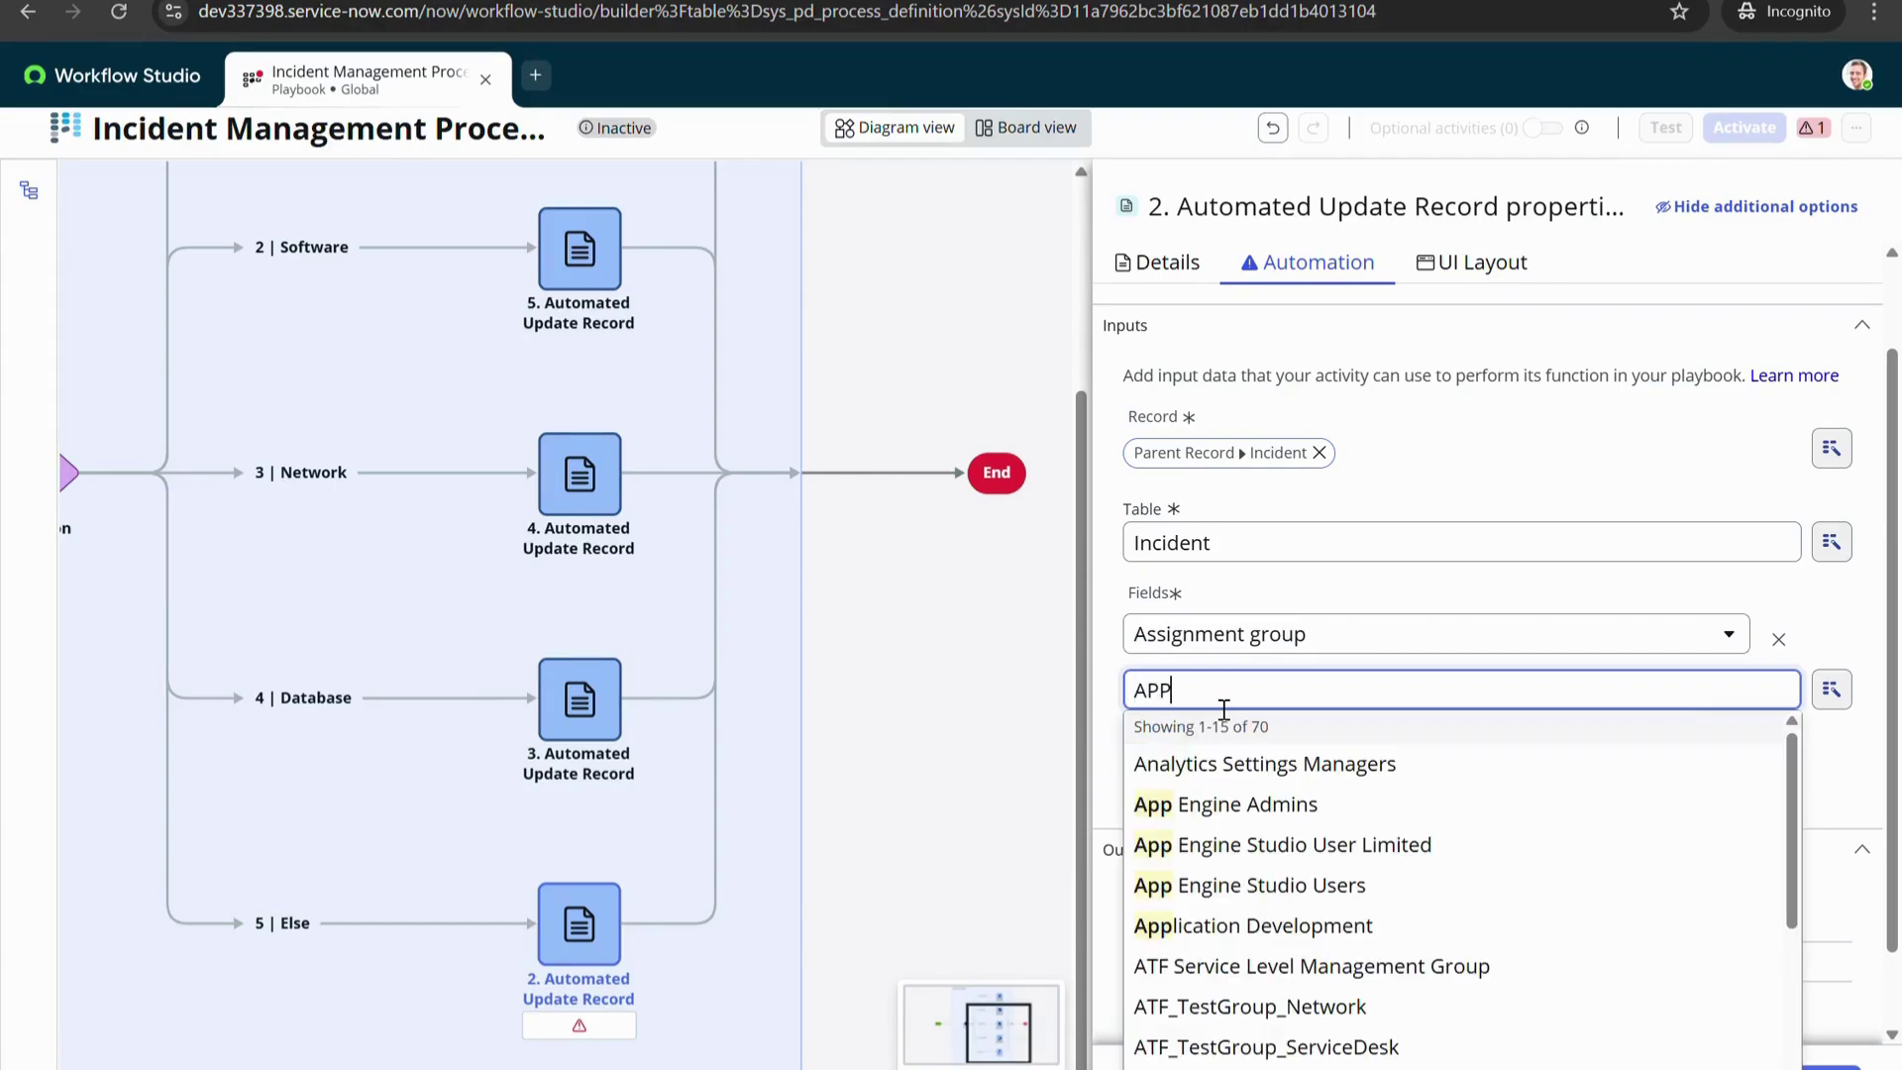
left_click(1268, 804)
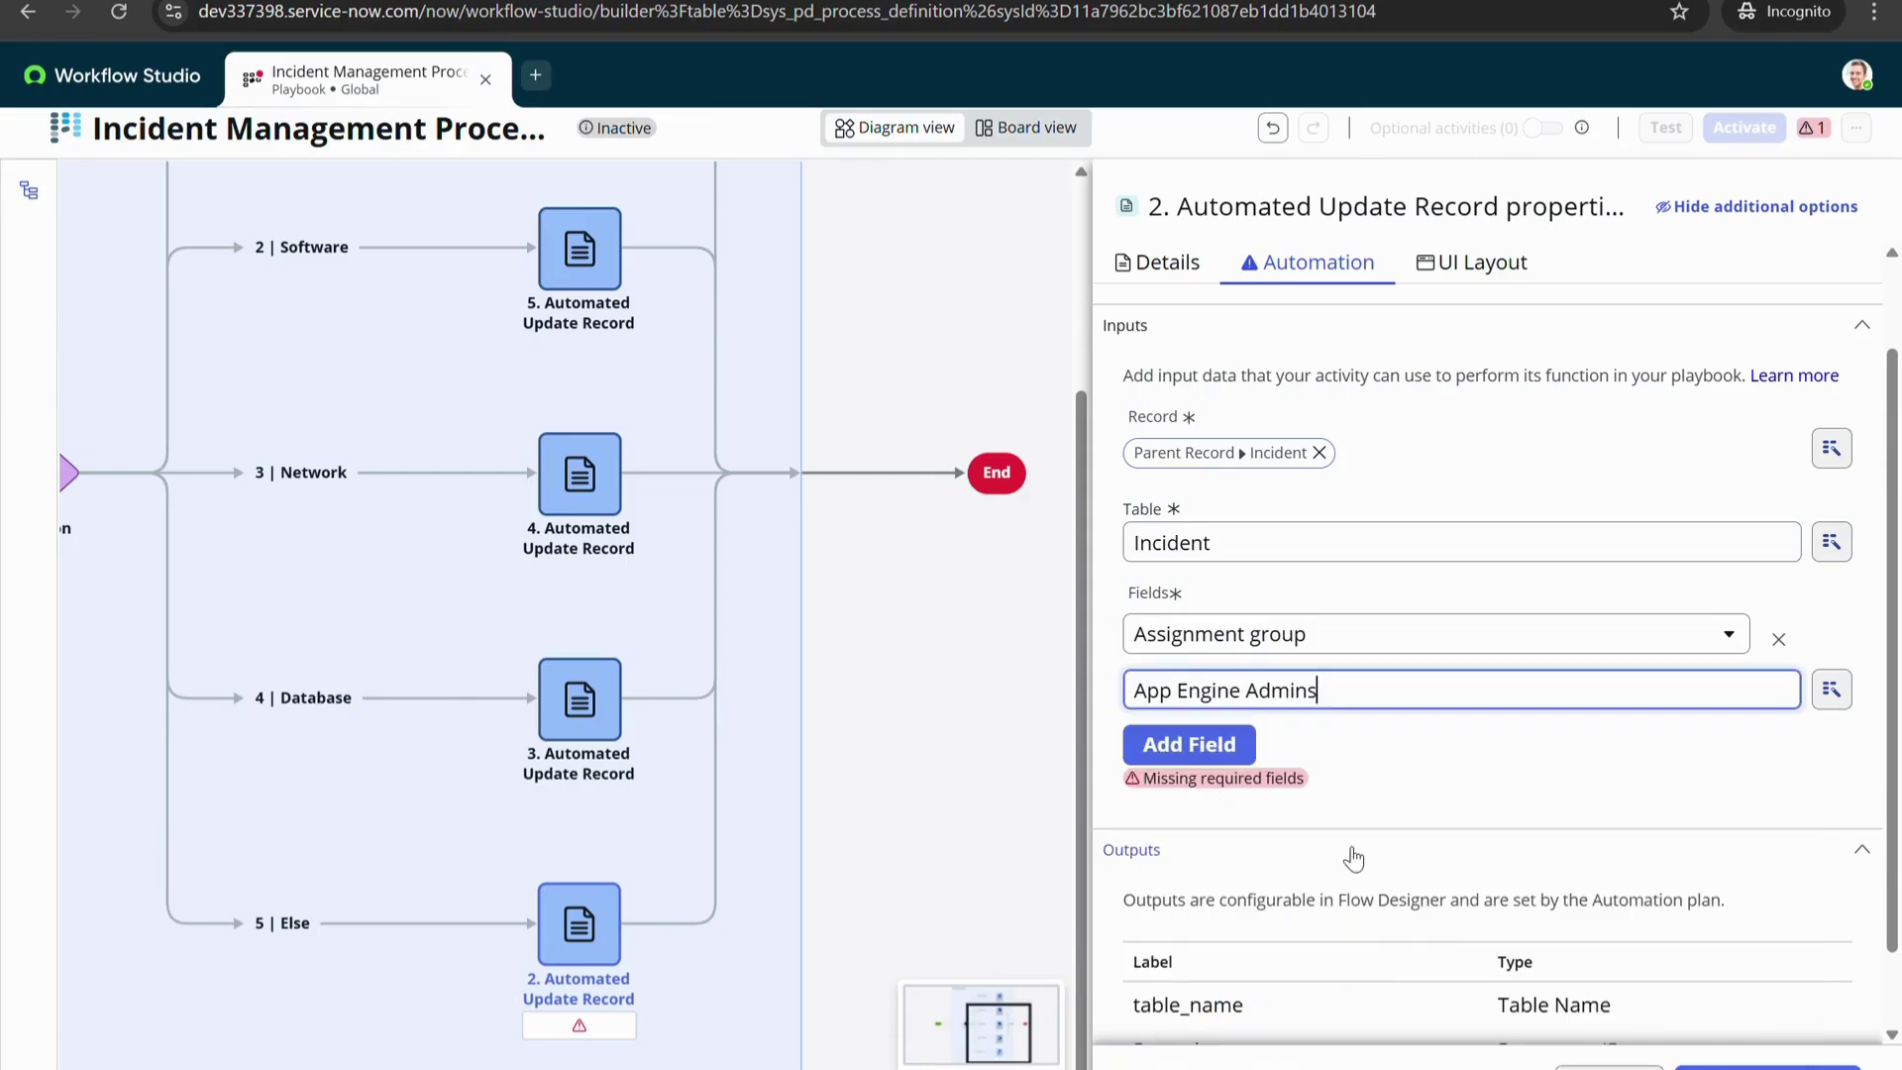
left_click(1768, 1066)
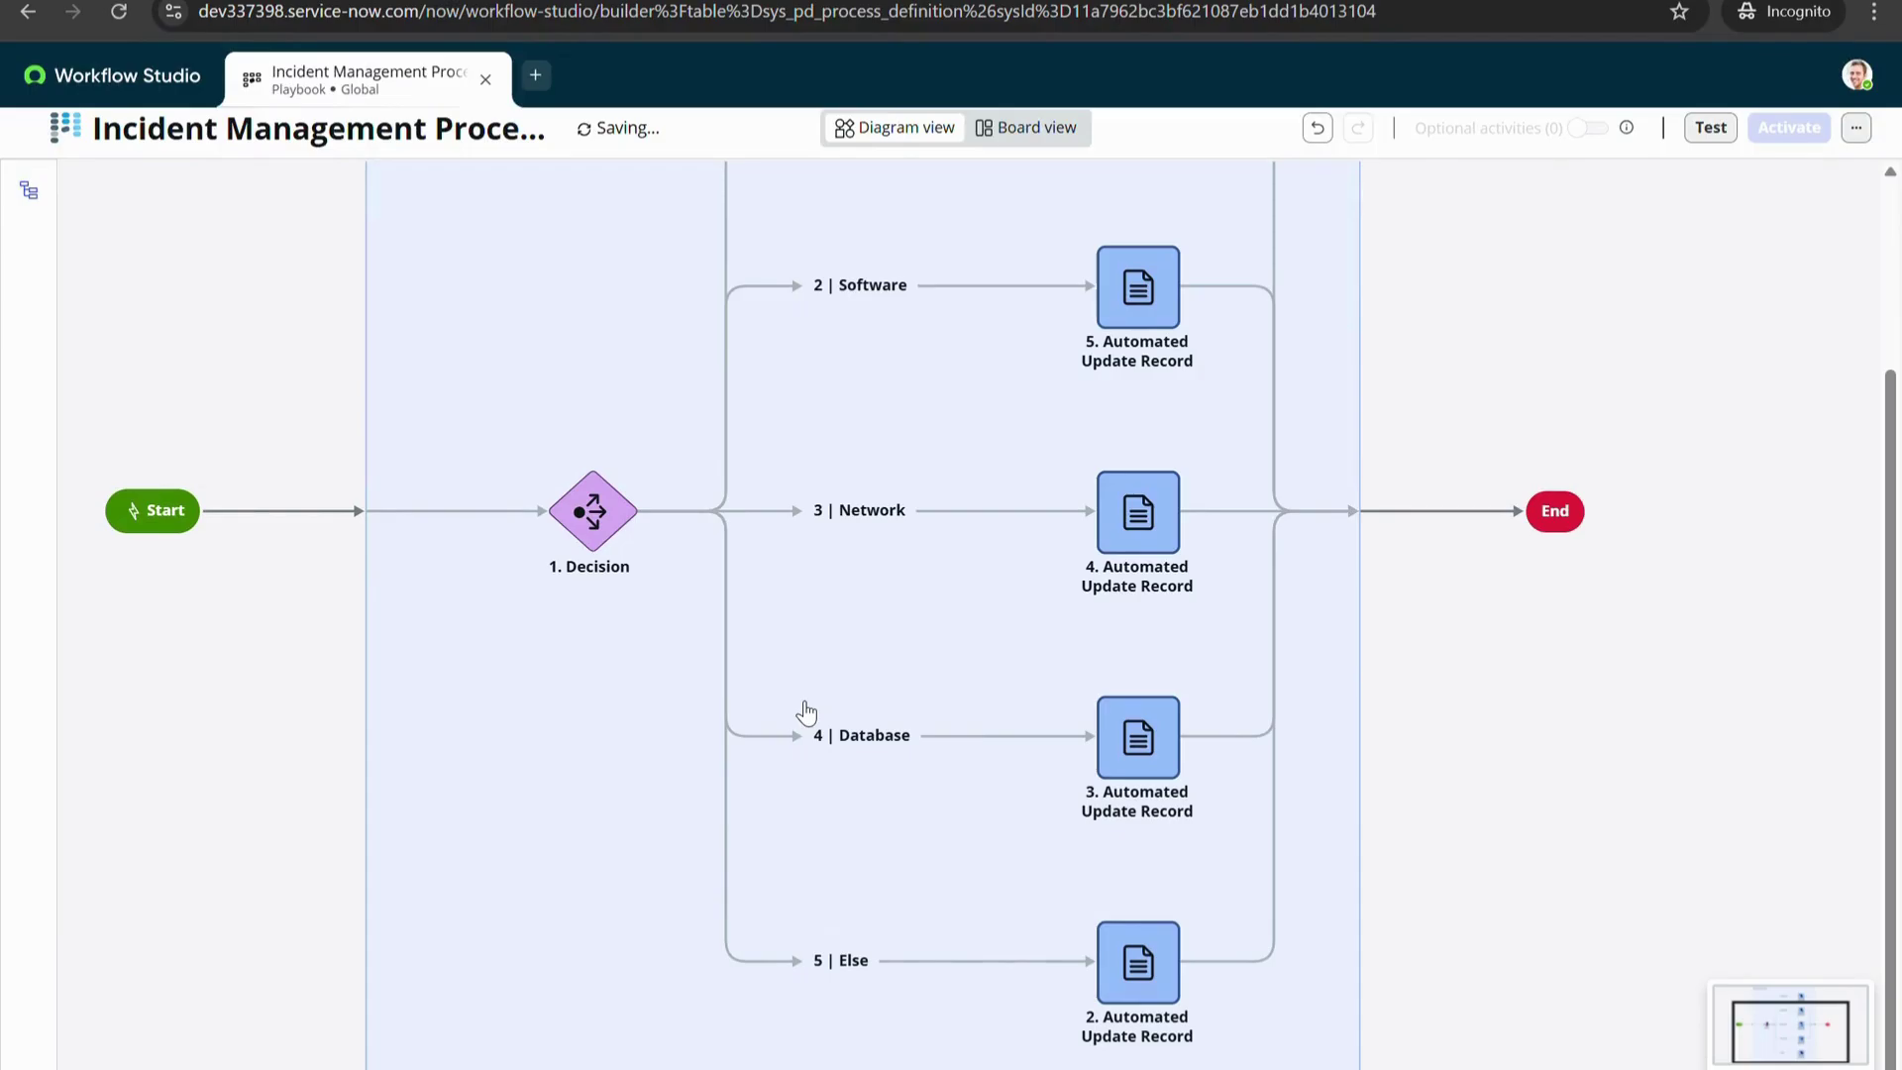
Add a new stage between the Categorization & Assignment stage and the End of the playbook
scroll(807, 713, "up", 3)
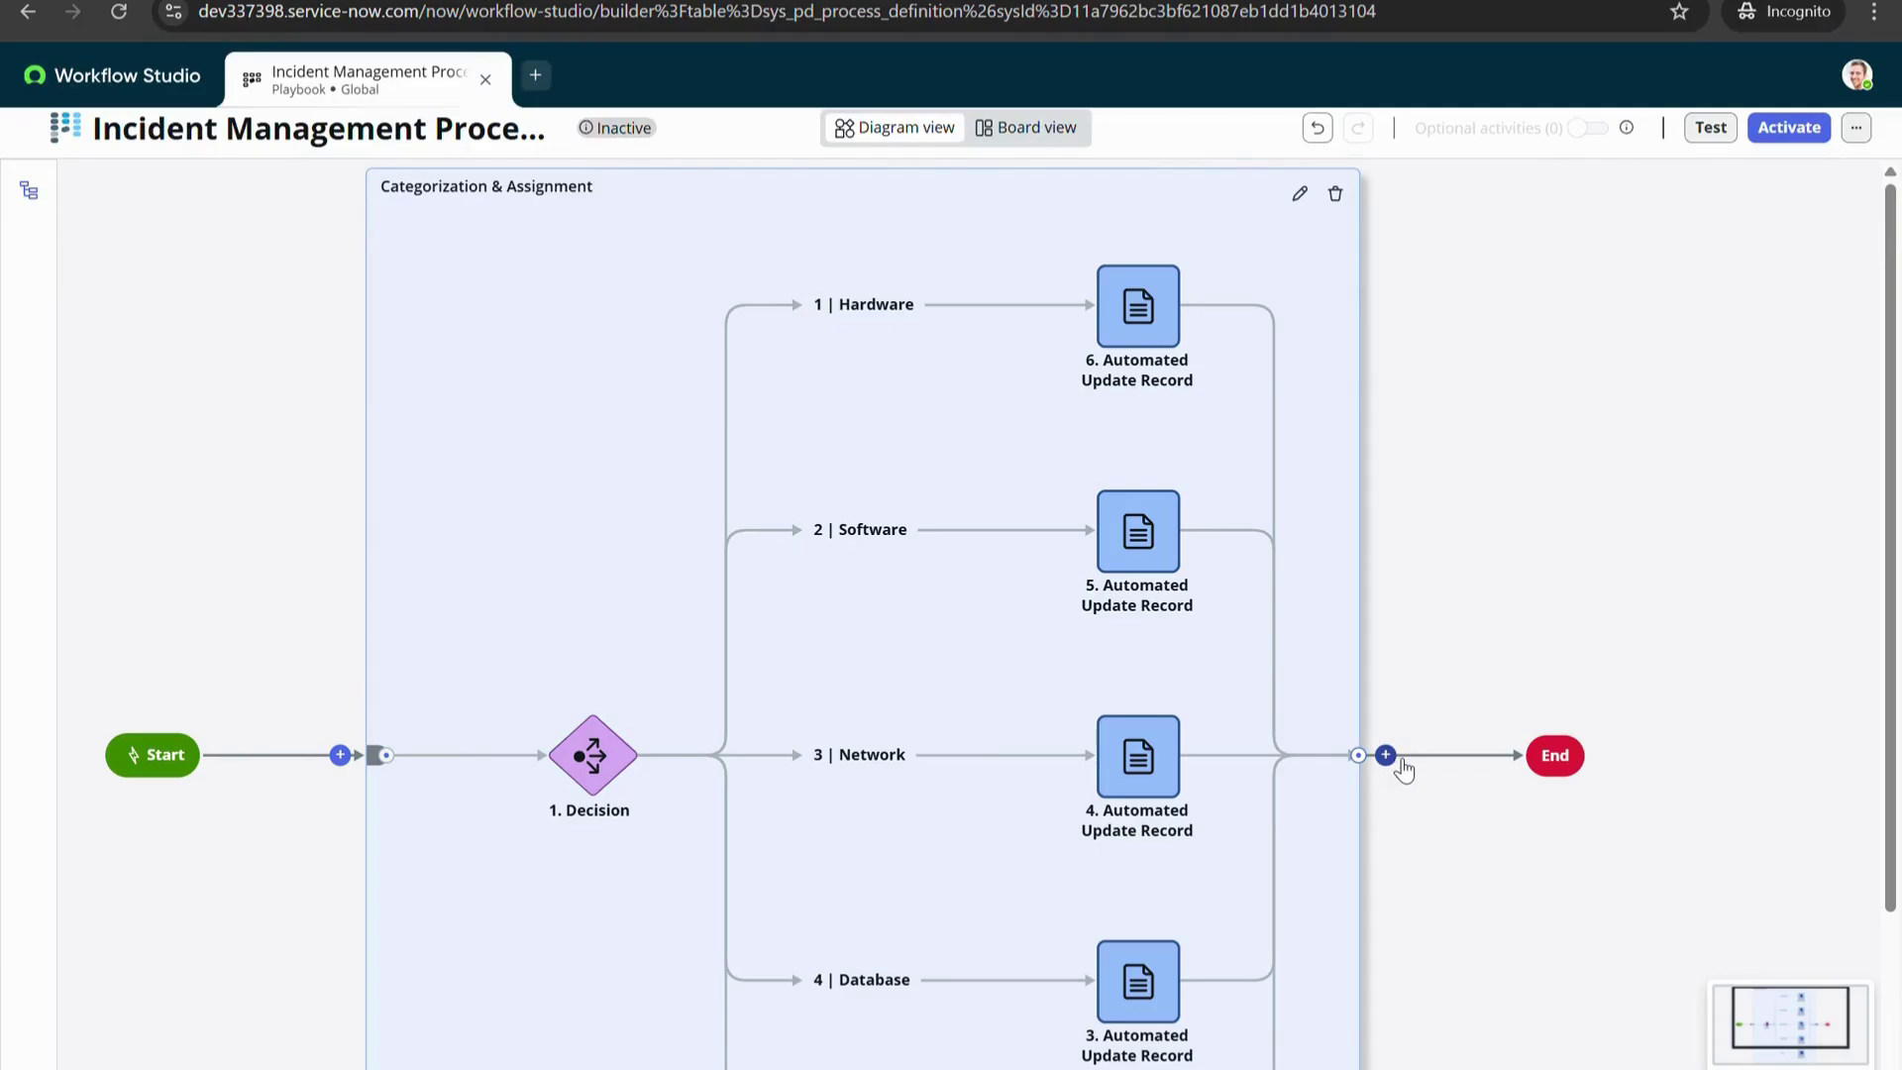
left_click(1392, 758)
left_click(1386, 725)
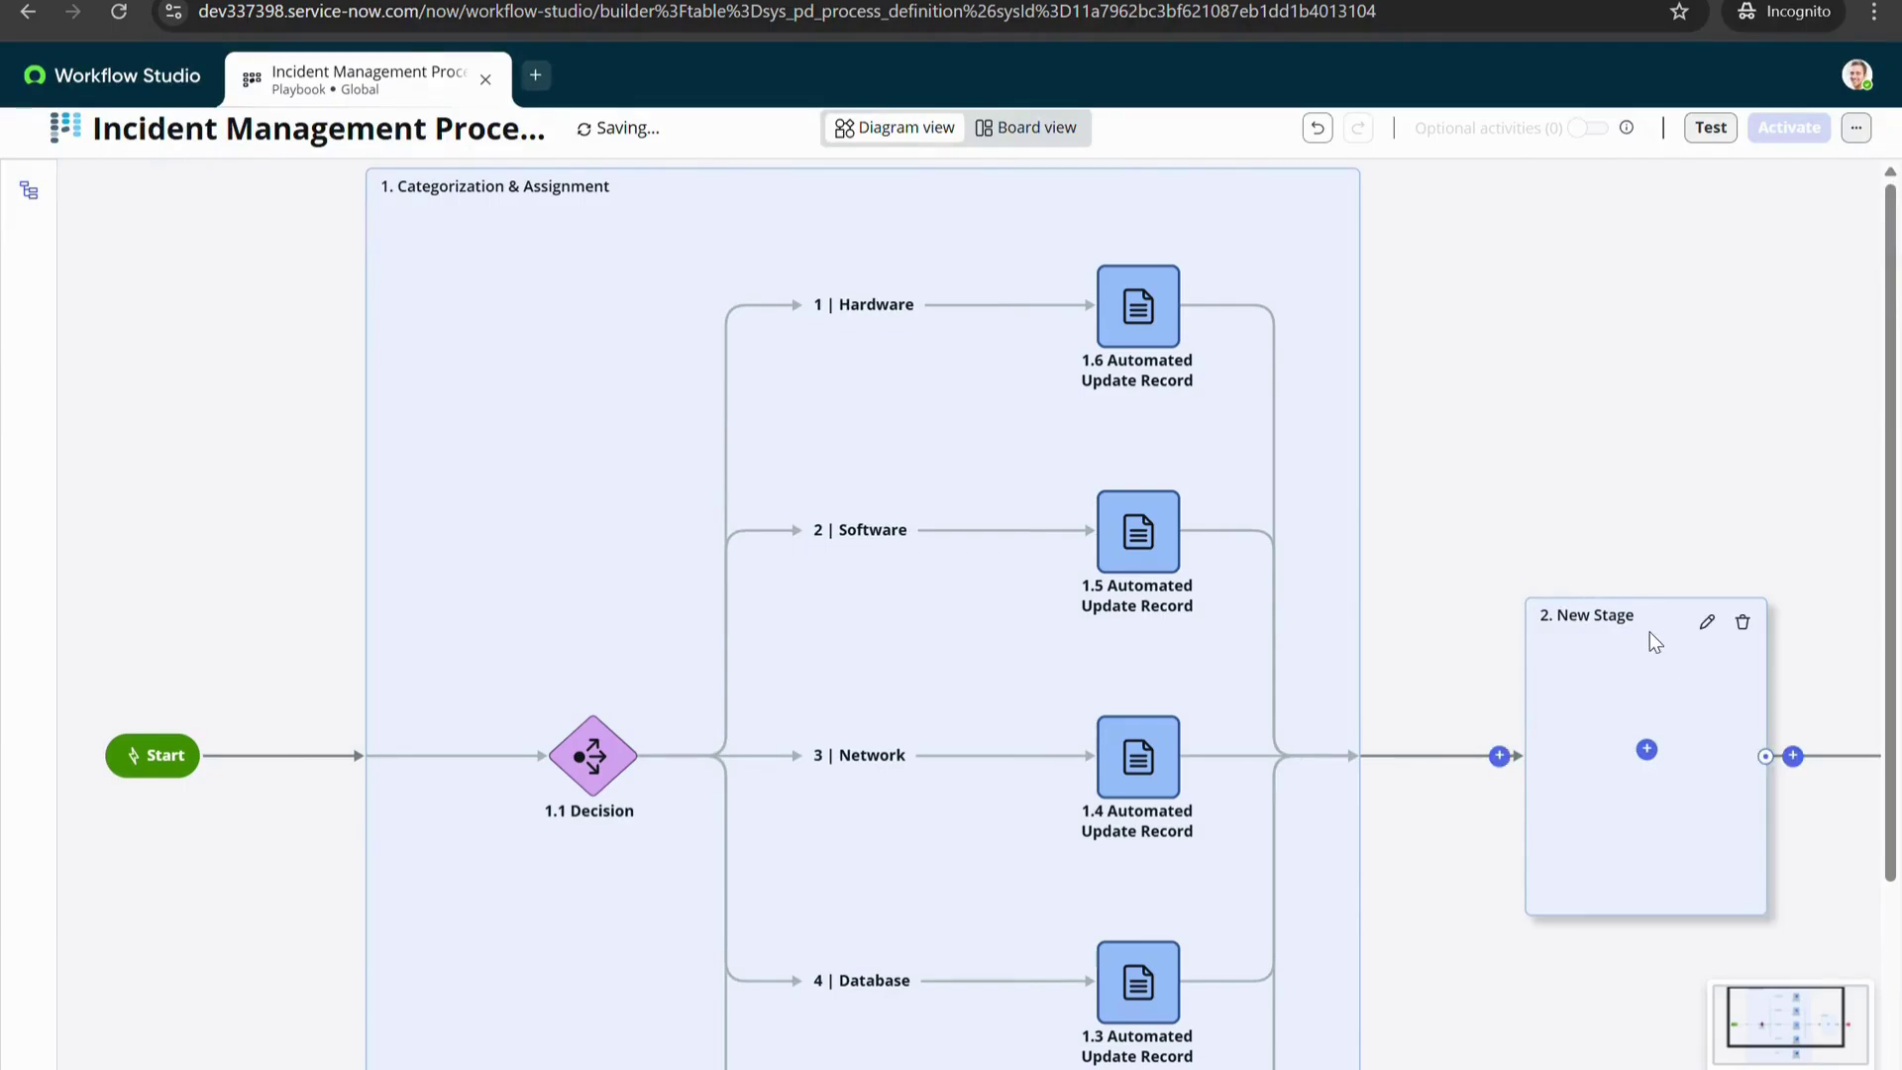
left_click(1705, 623)
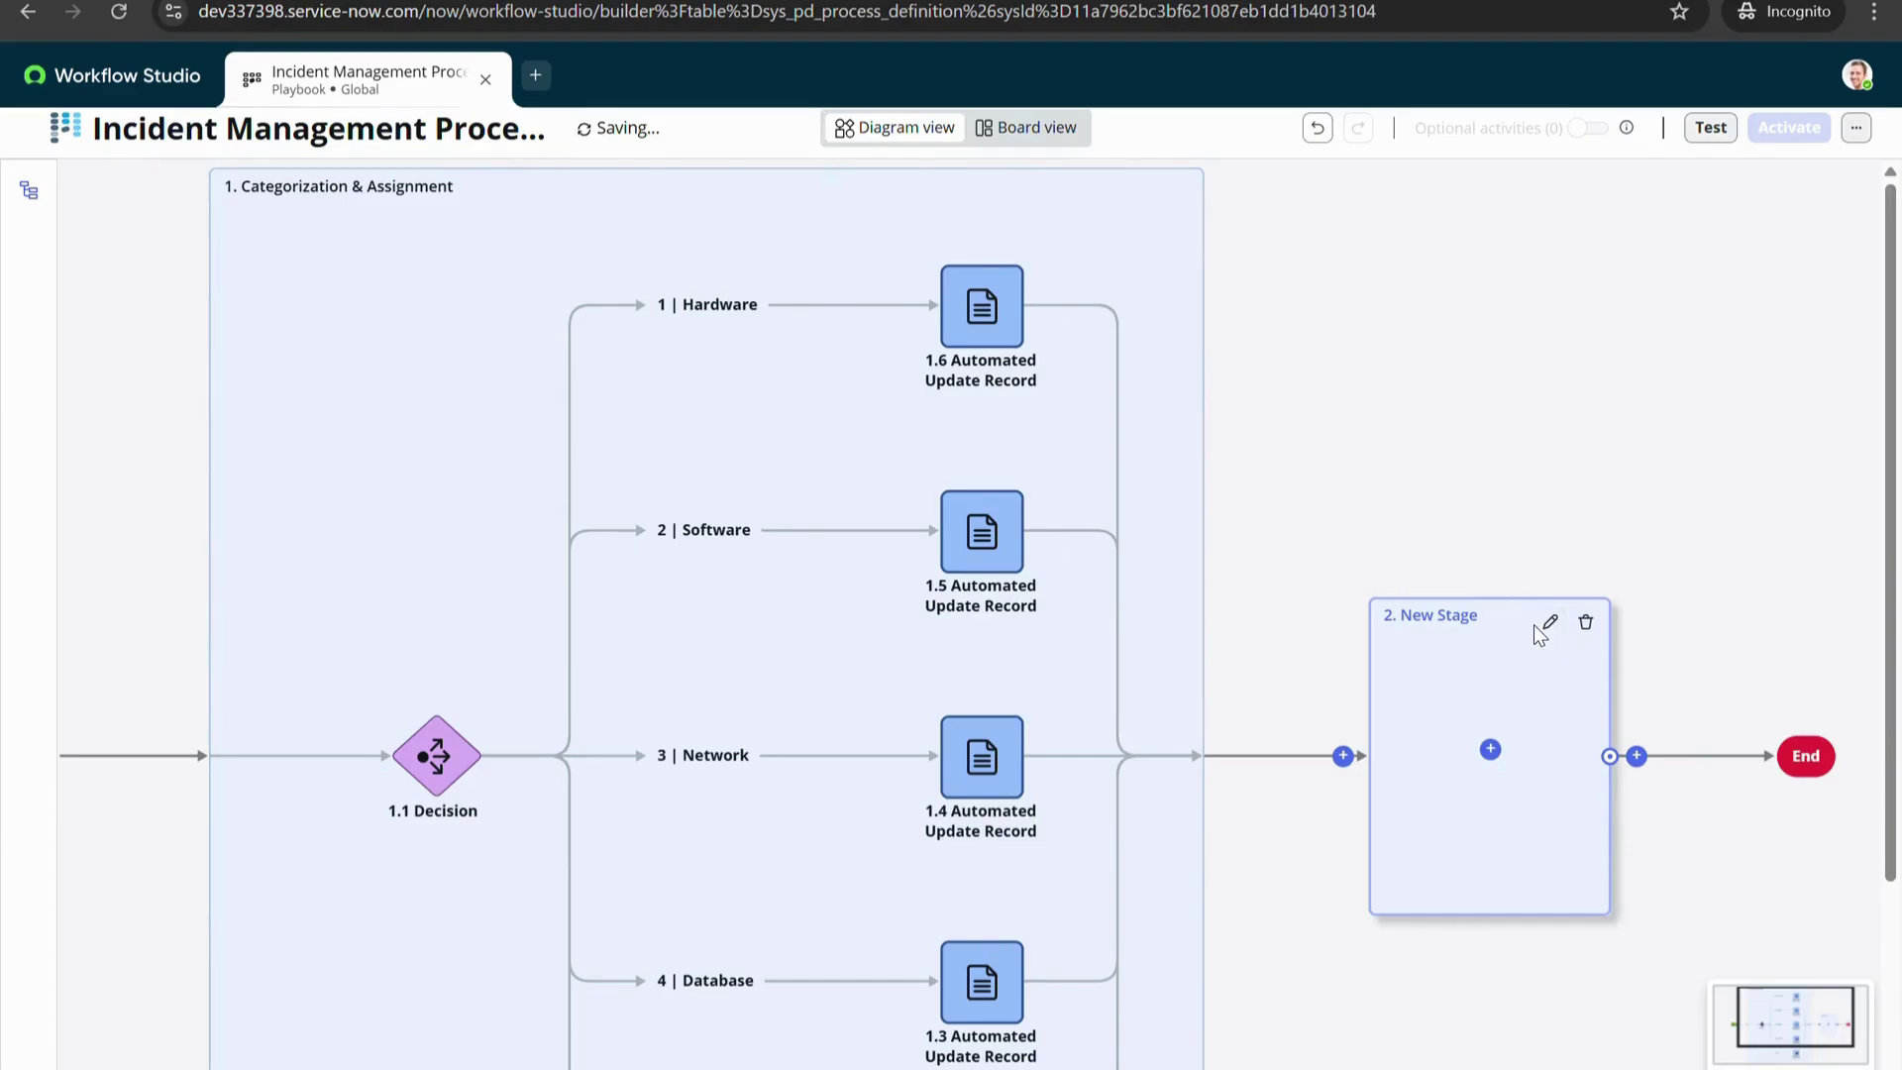
scroll(1391, 414, "down", 1)
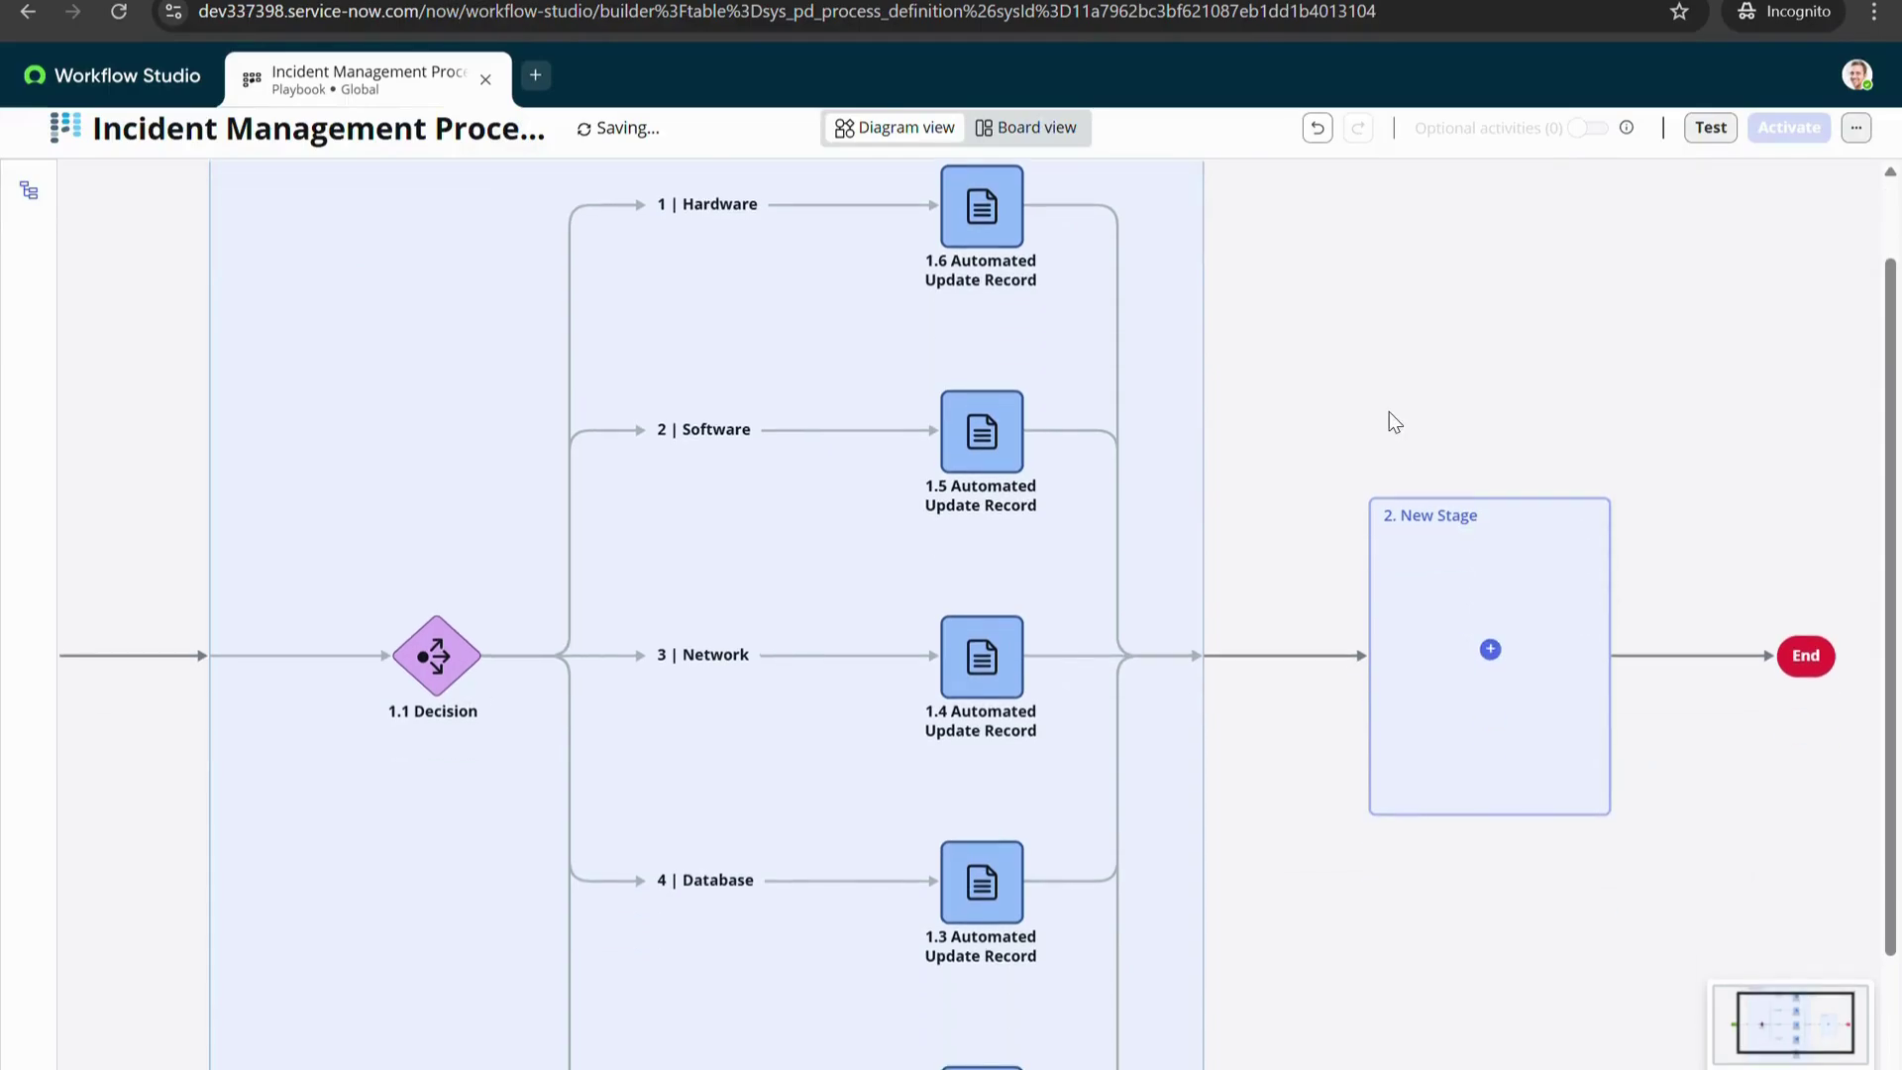
scroll(1464, 849, "down", 2)
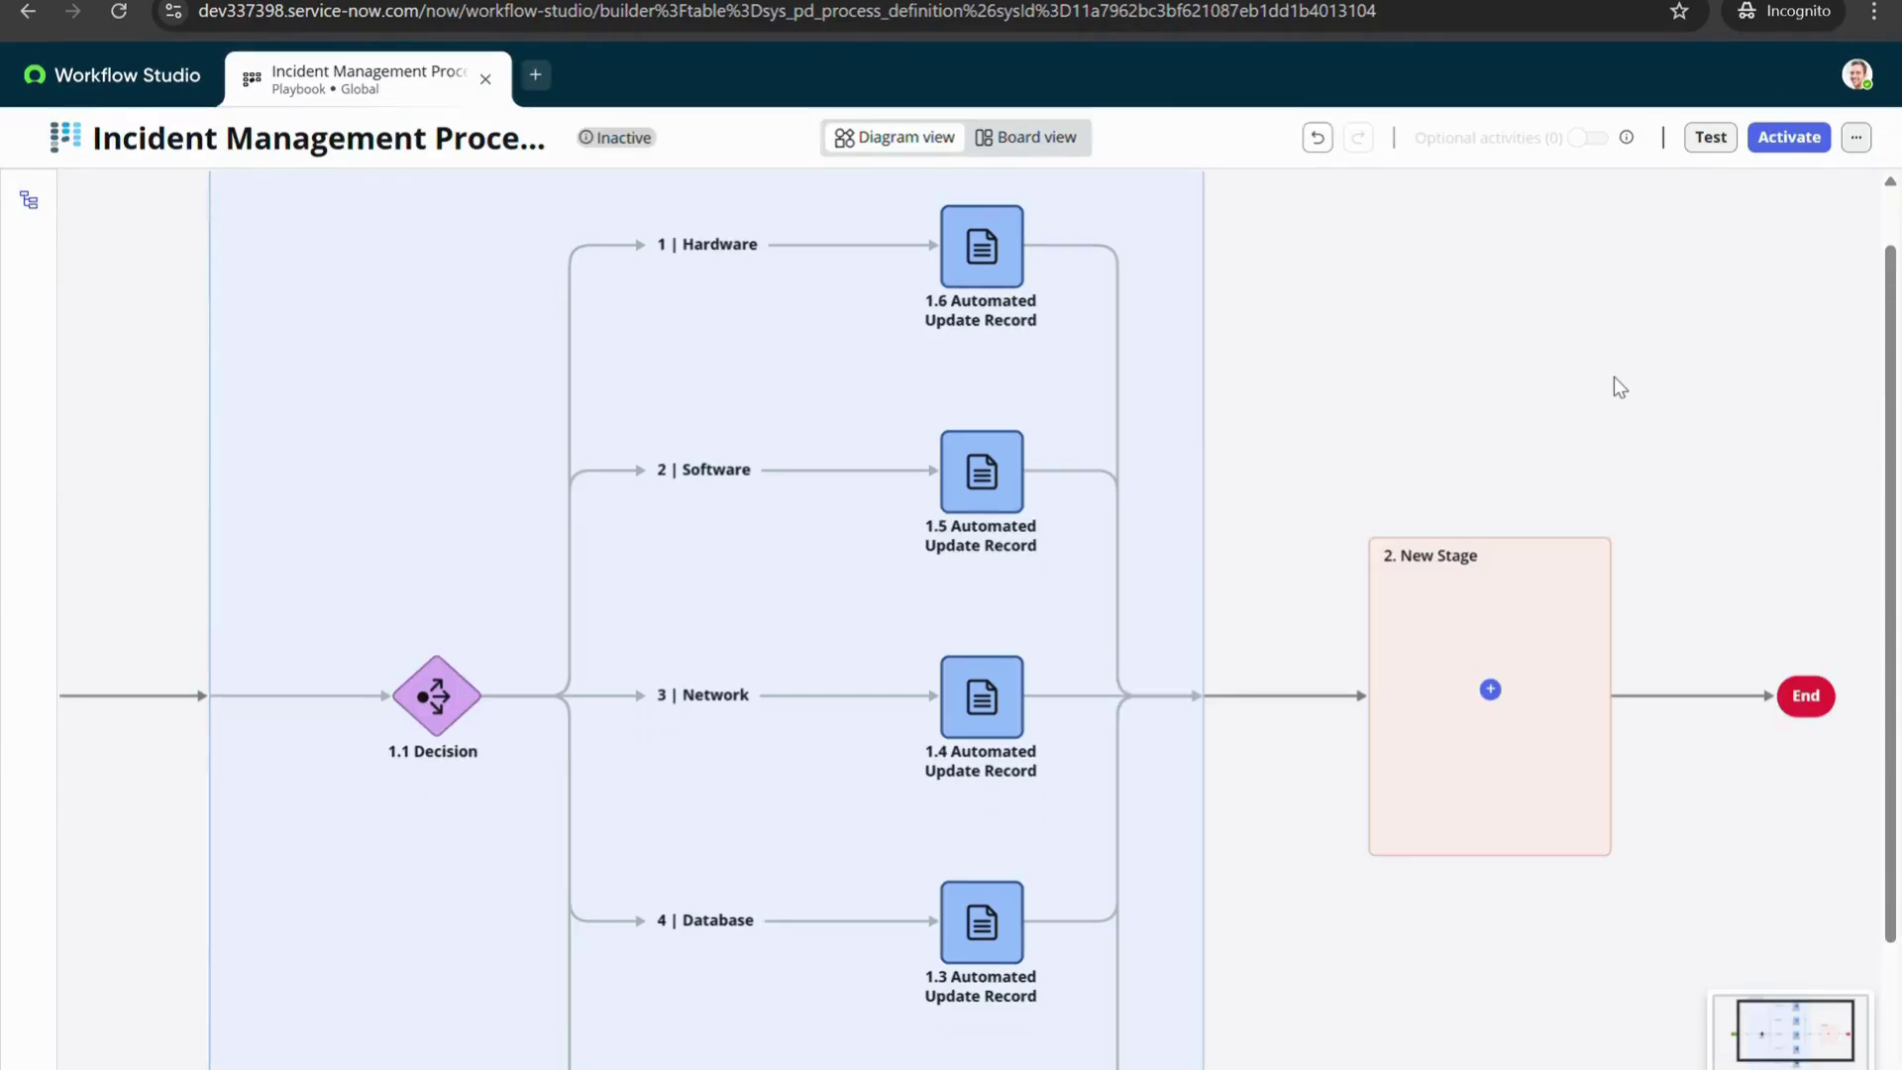
Open the new stage's properties and clear its label
mouse_move(1523, 643)
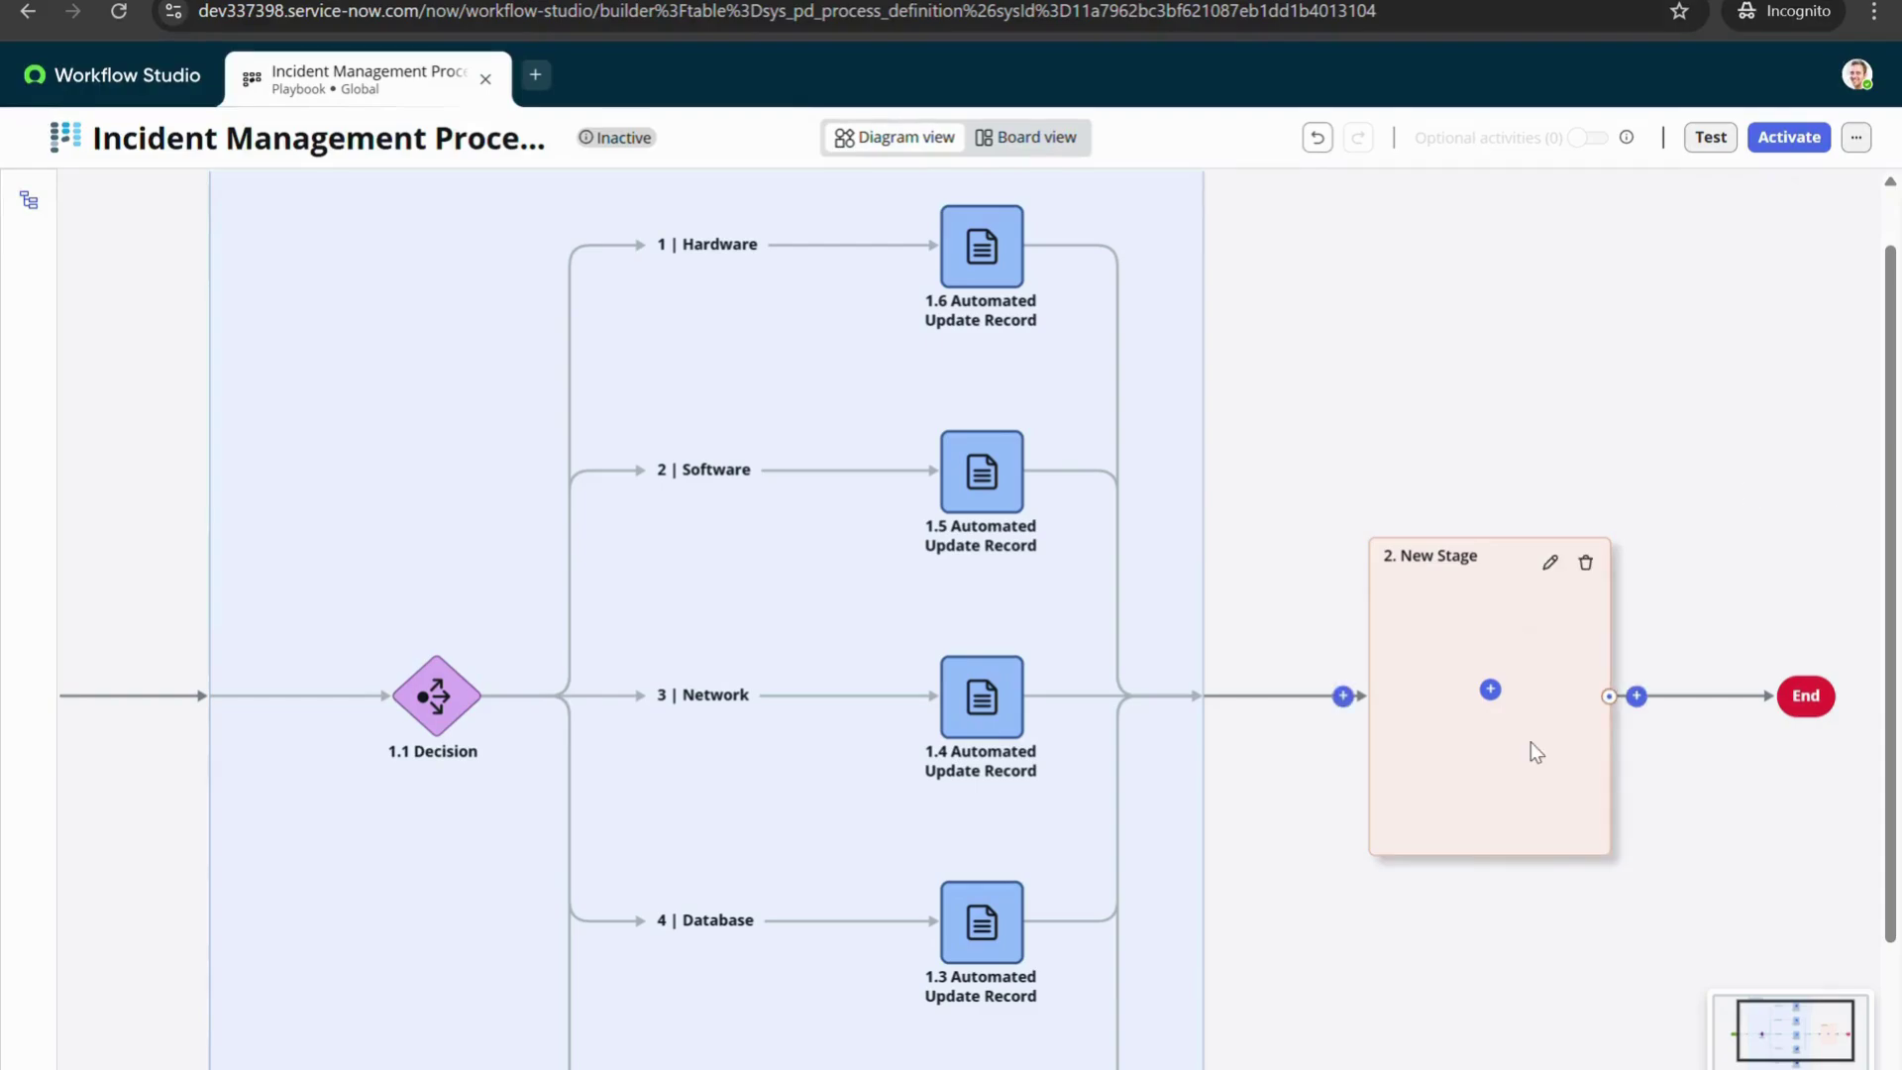
left_click(1550, 561)
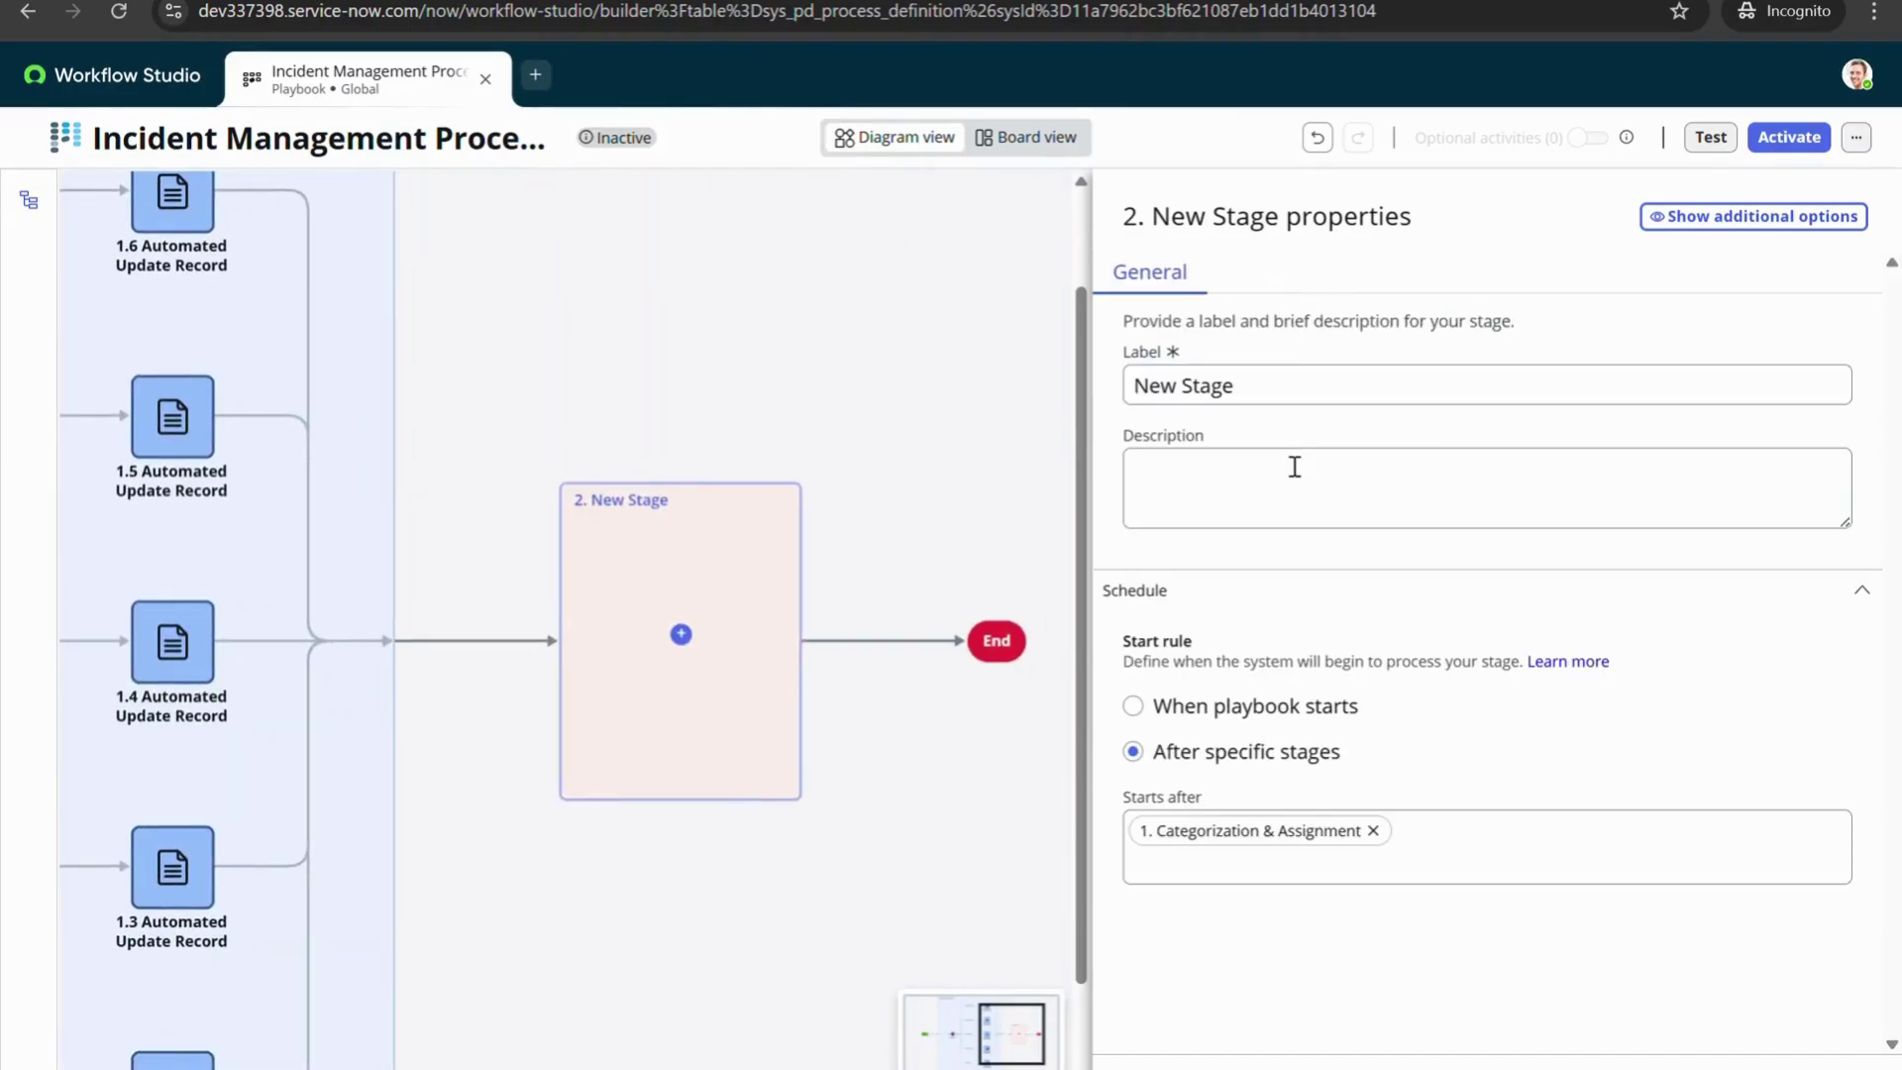
left_click_drag(1268, 392, 1155, 398)
key("BackSpace")
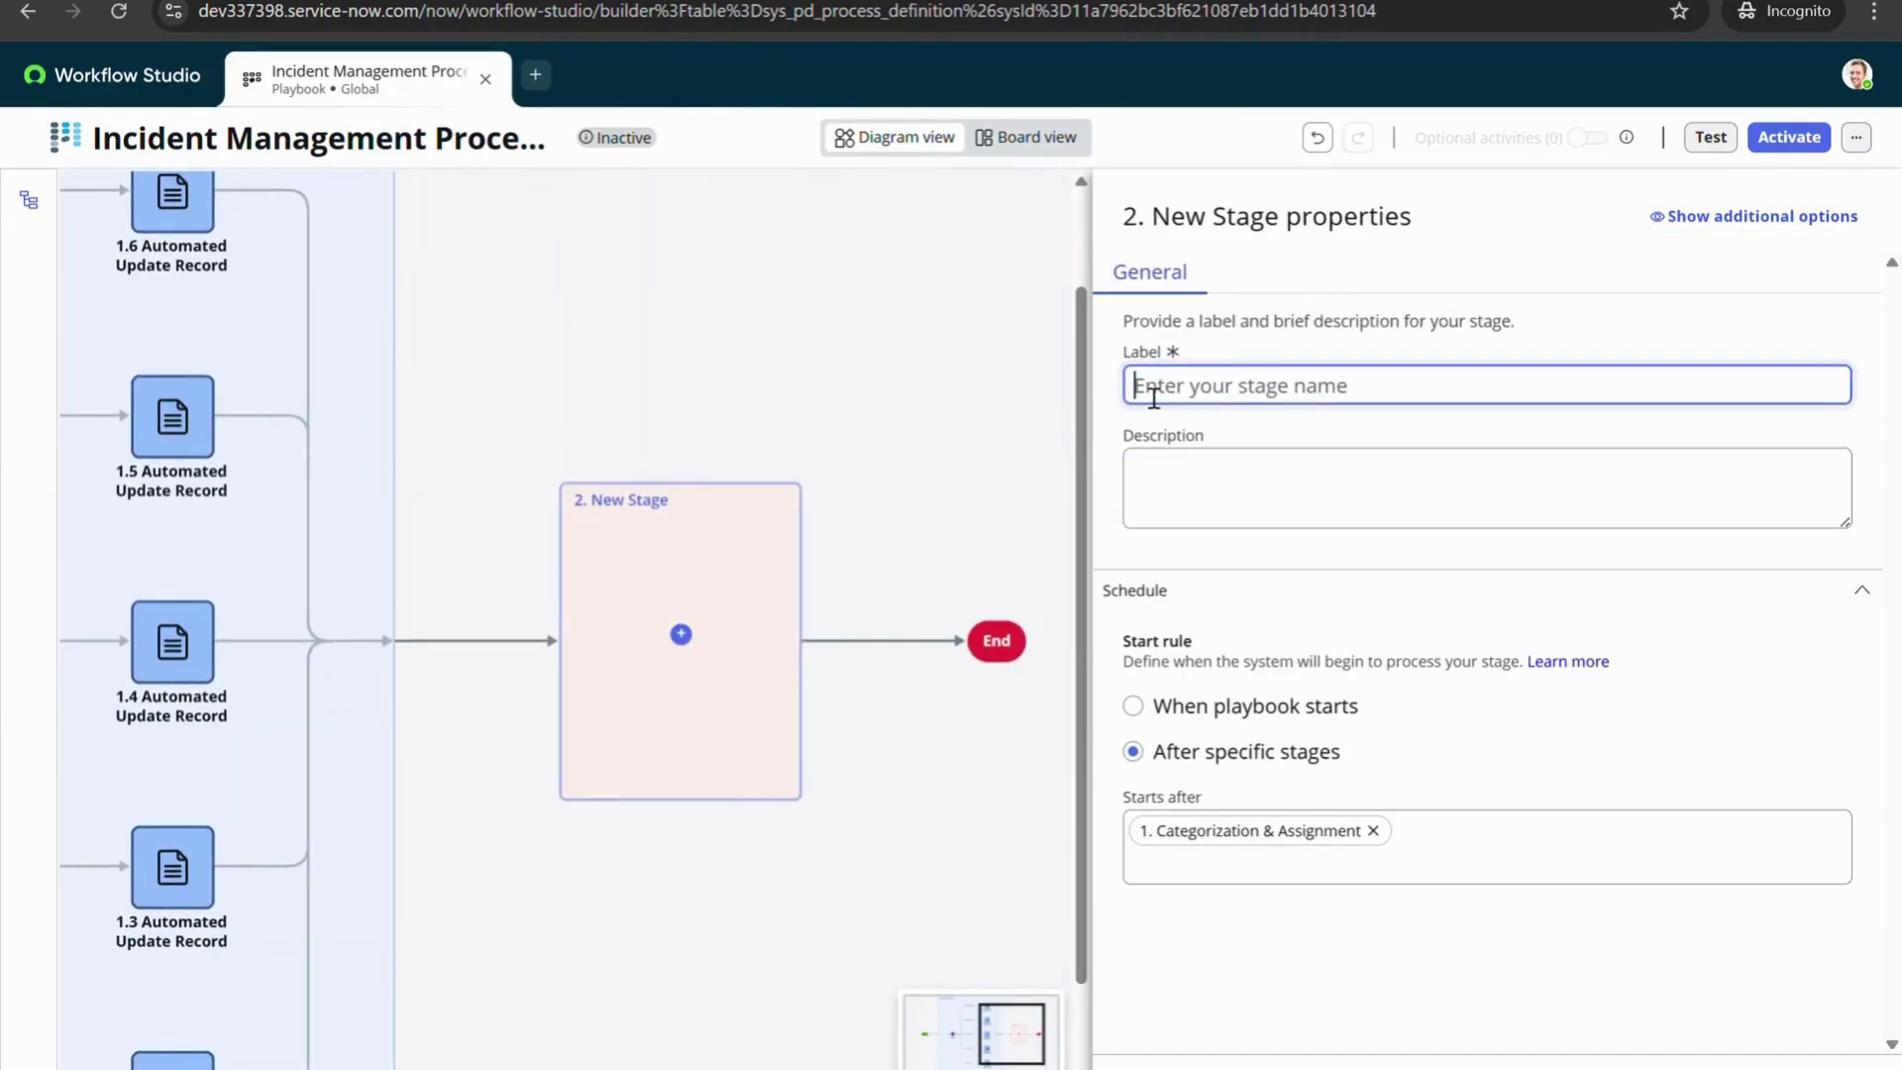
type("wAIT")
key("BackSpace")
key("BackSpace")
key("BackSpace")
key("BackSpace")
key("BackSpace")
type("uPDATE")
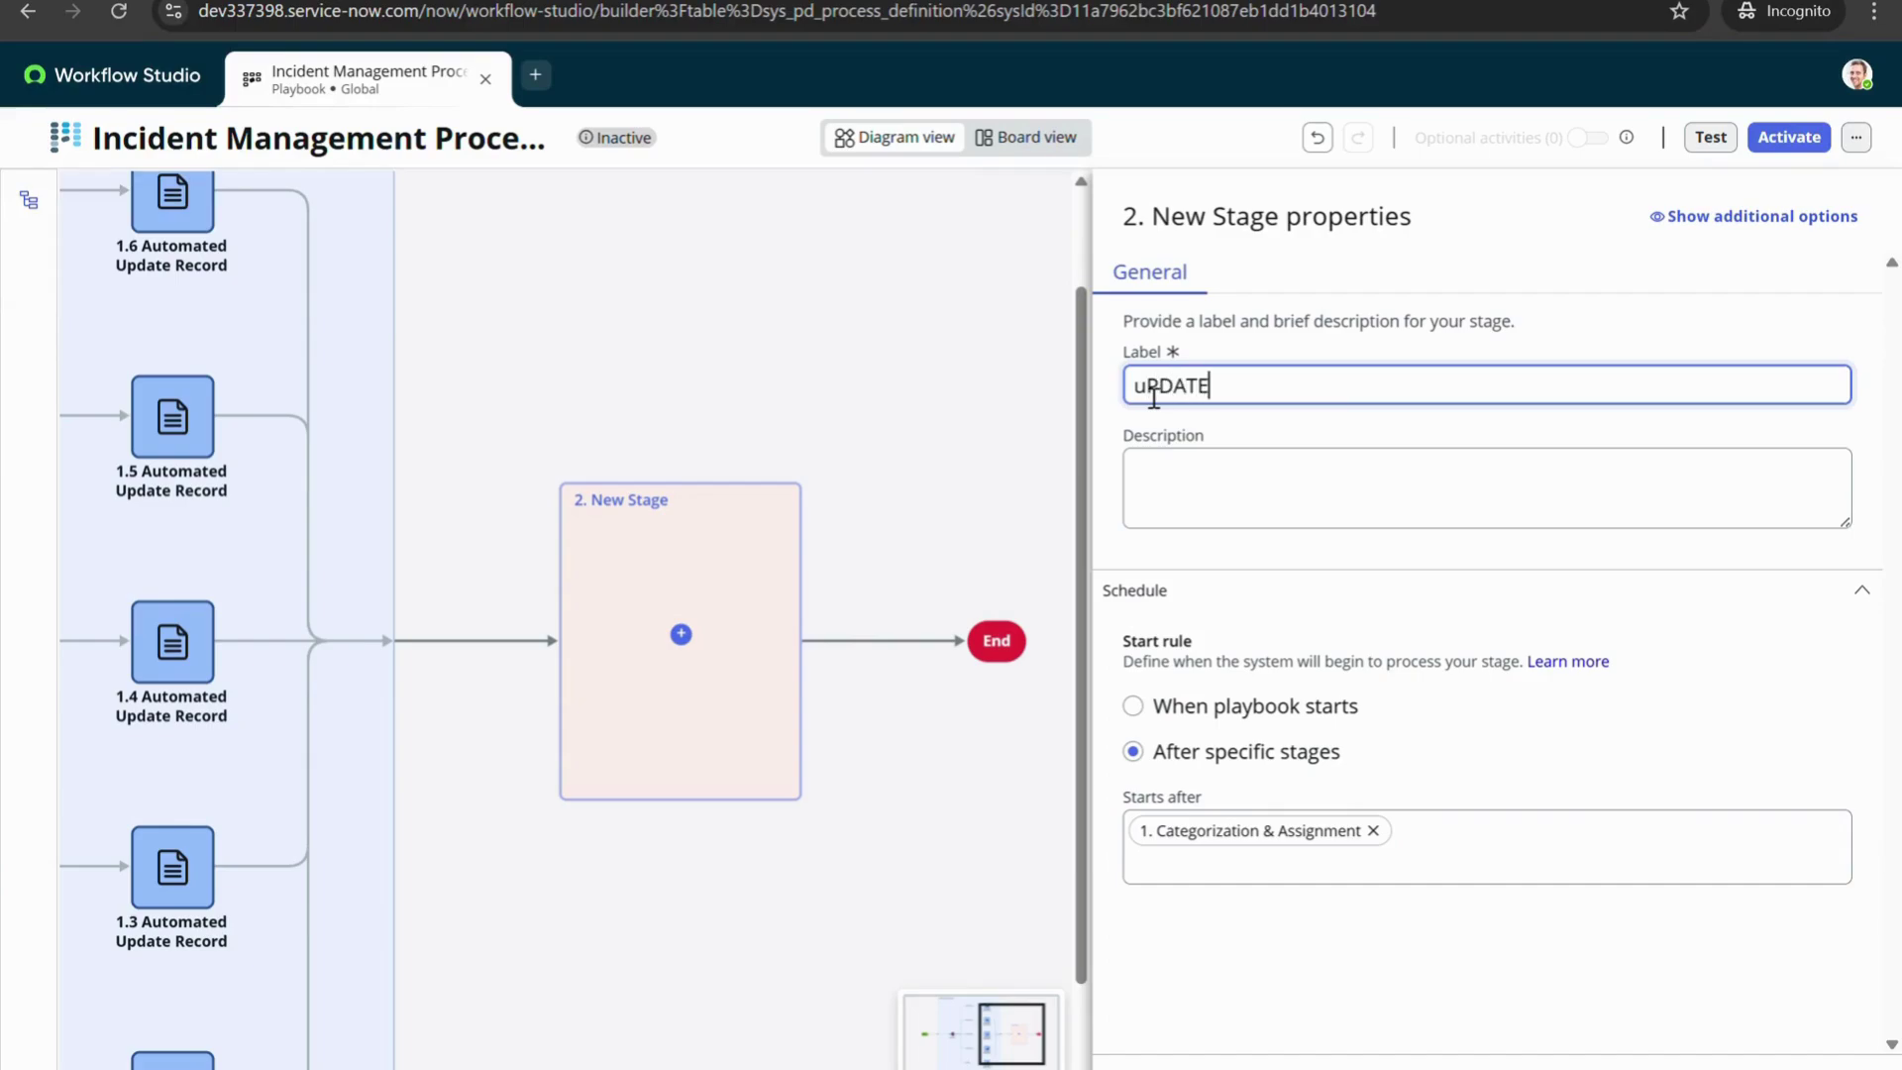
key("BackSpace")
key("BackSpace")
key("BackSpace")
key("BackSpace")
key("BackSpace")
key("BackSpace")
key("BackSpace")
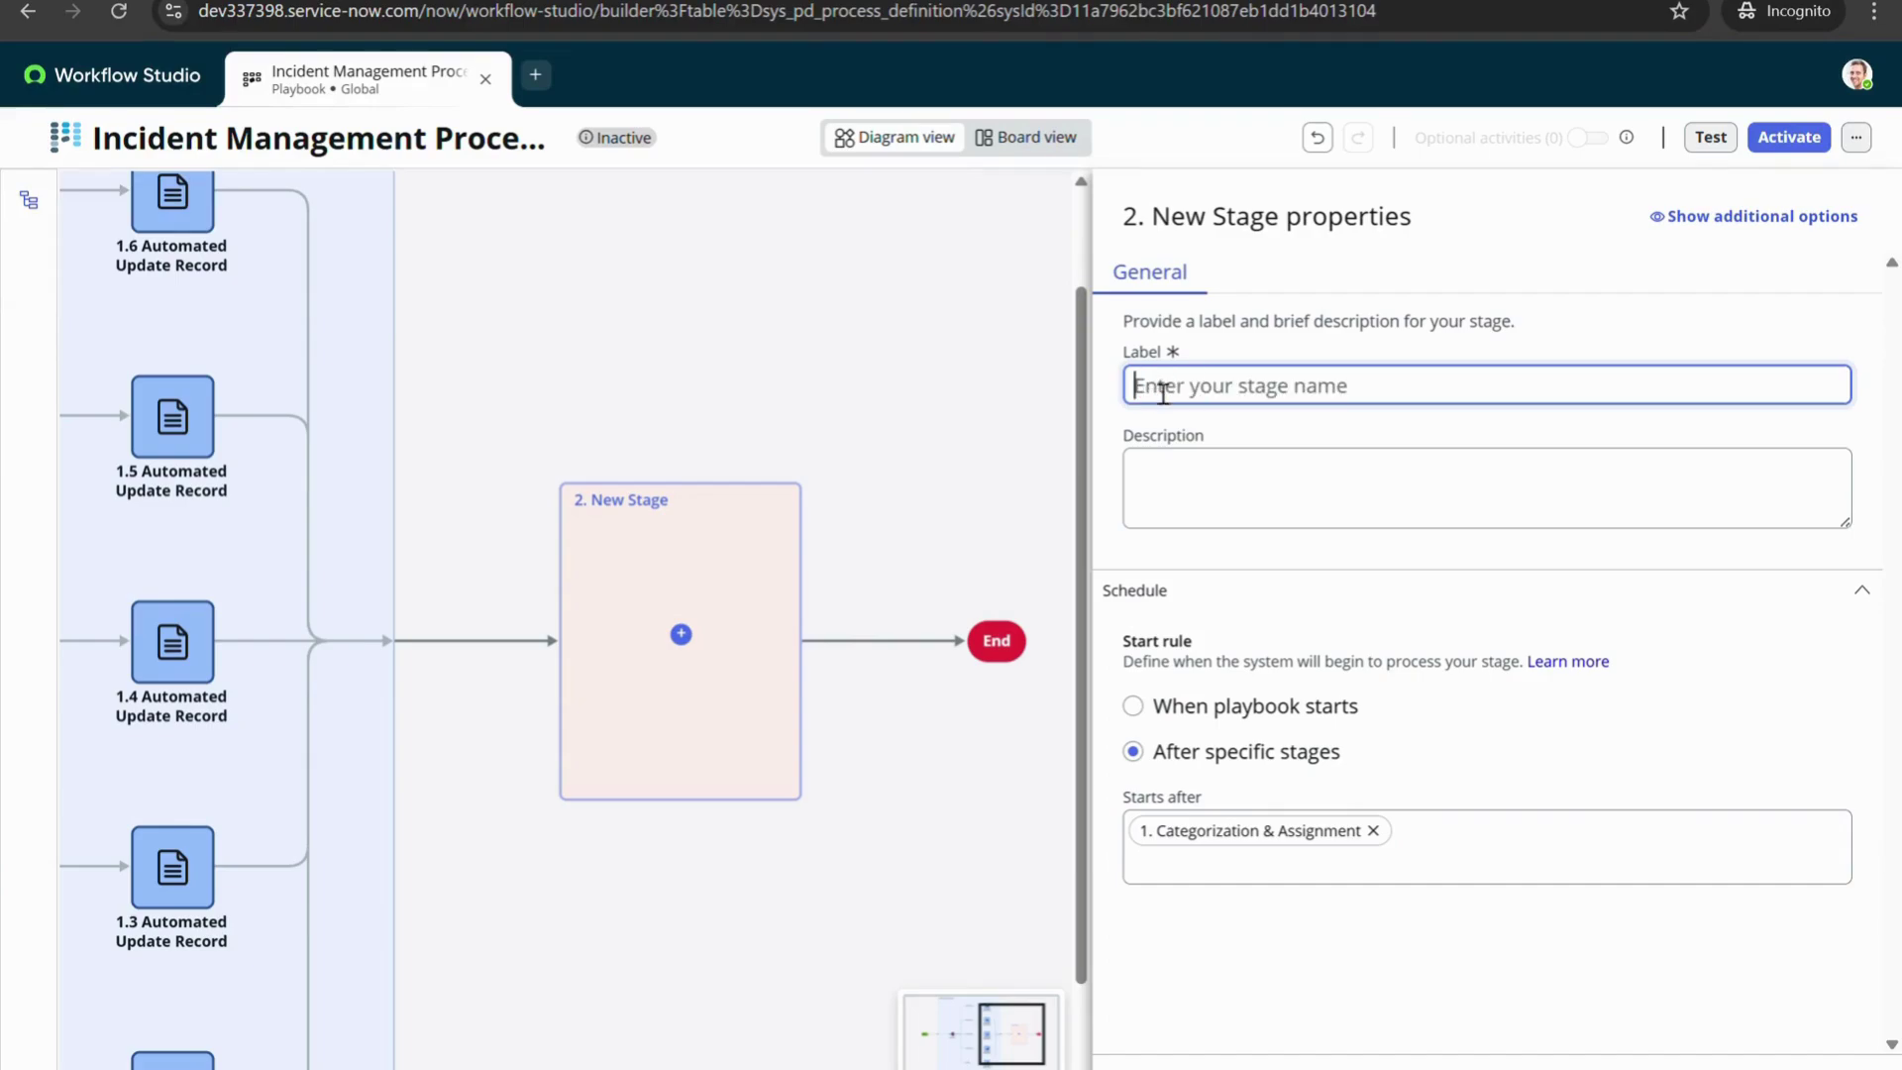
Label the new stage "Update wornotes." and save its properties
type("Update wo")
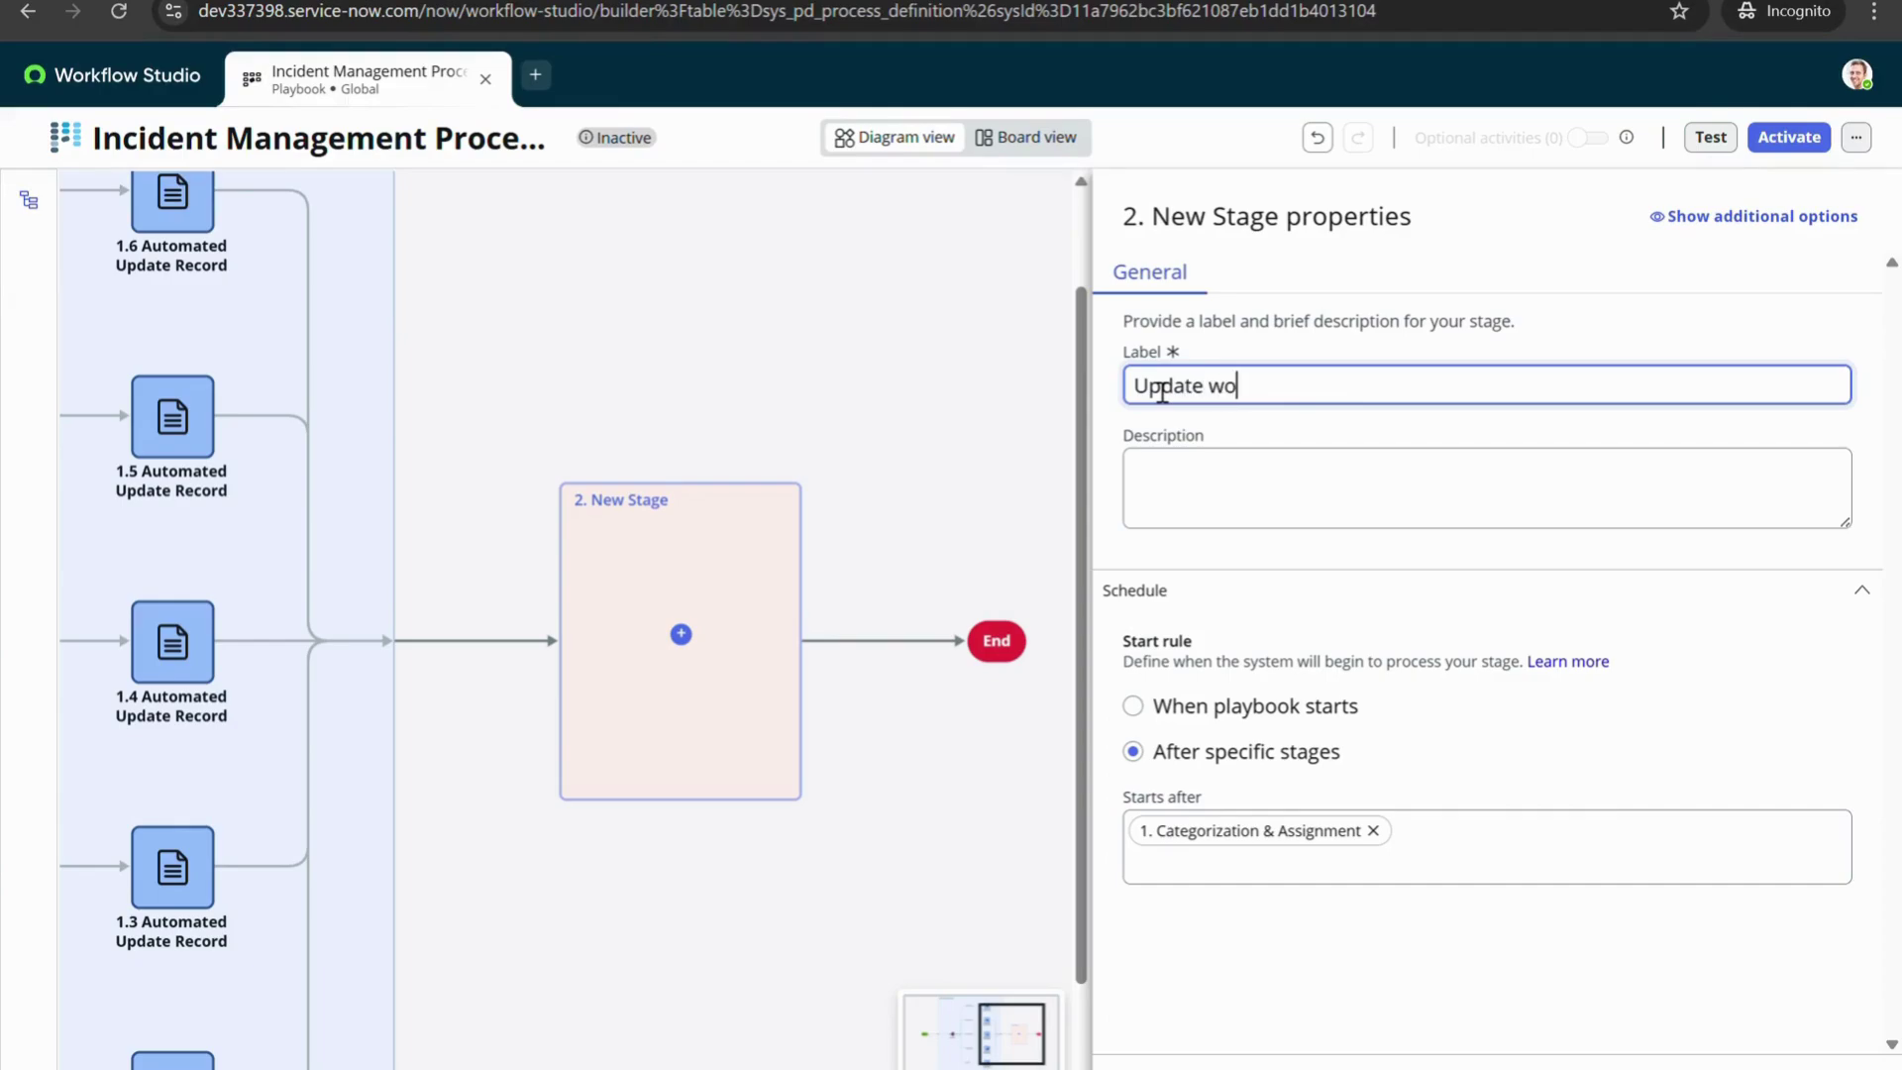
type("rnotes.")
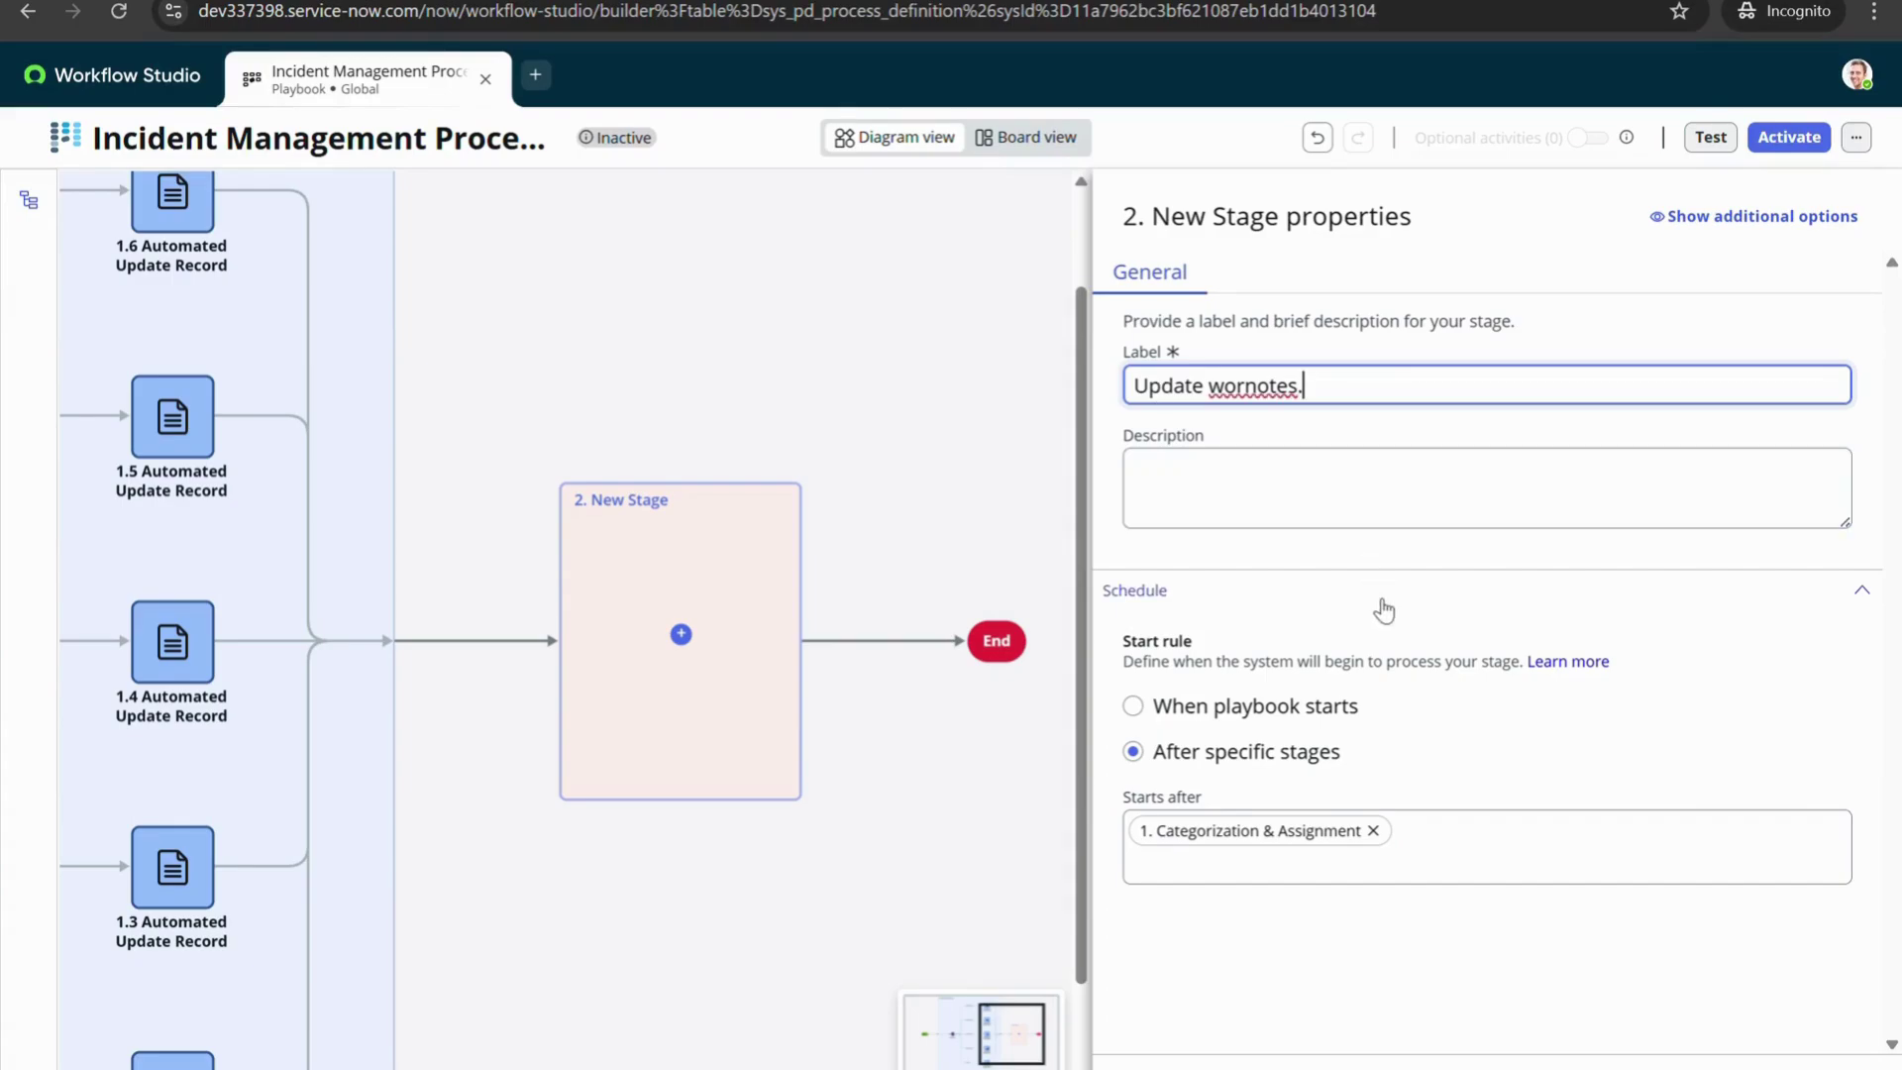
left_click(1417, 963)
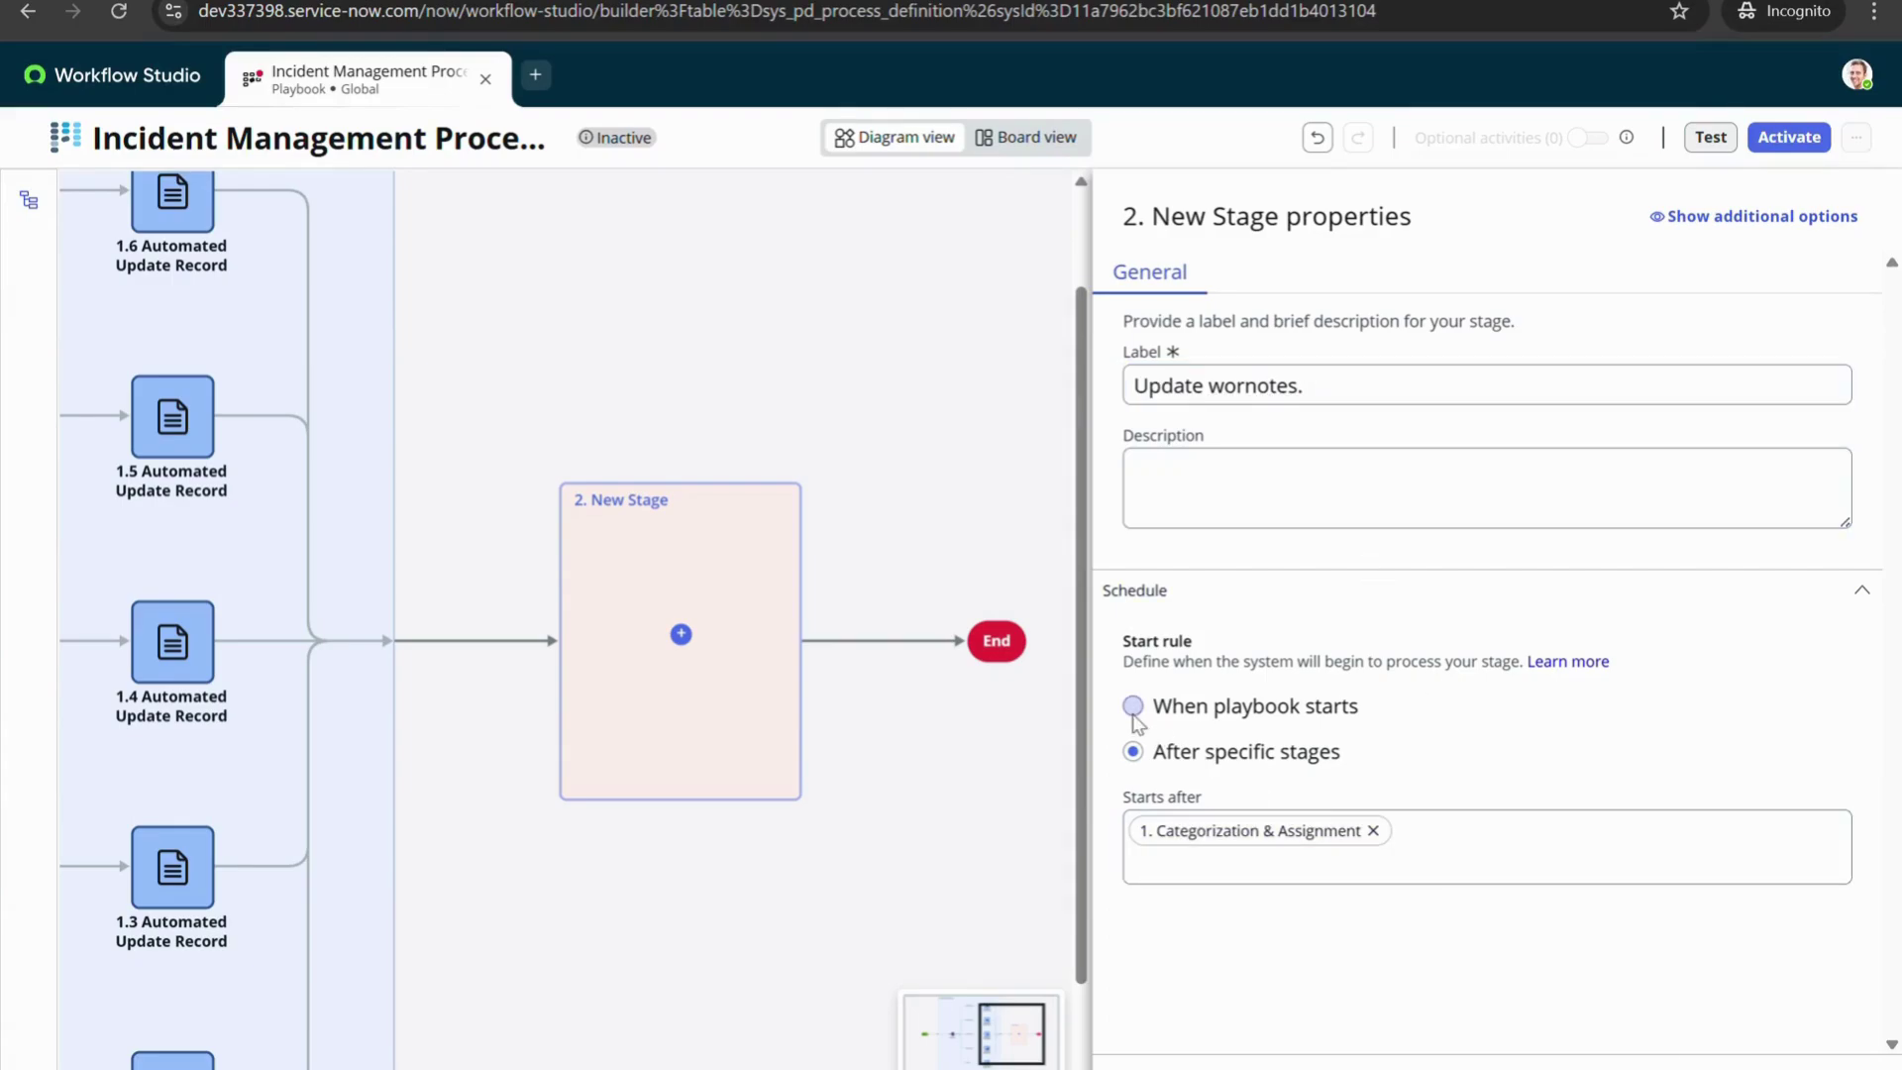
left_click(1061, 648)
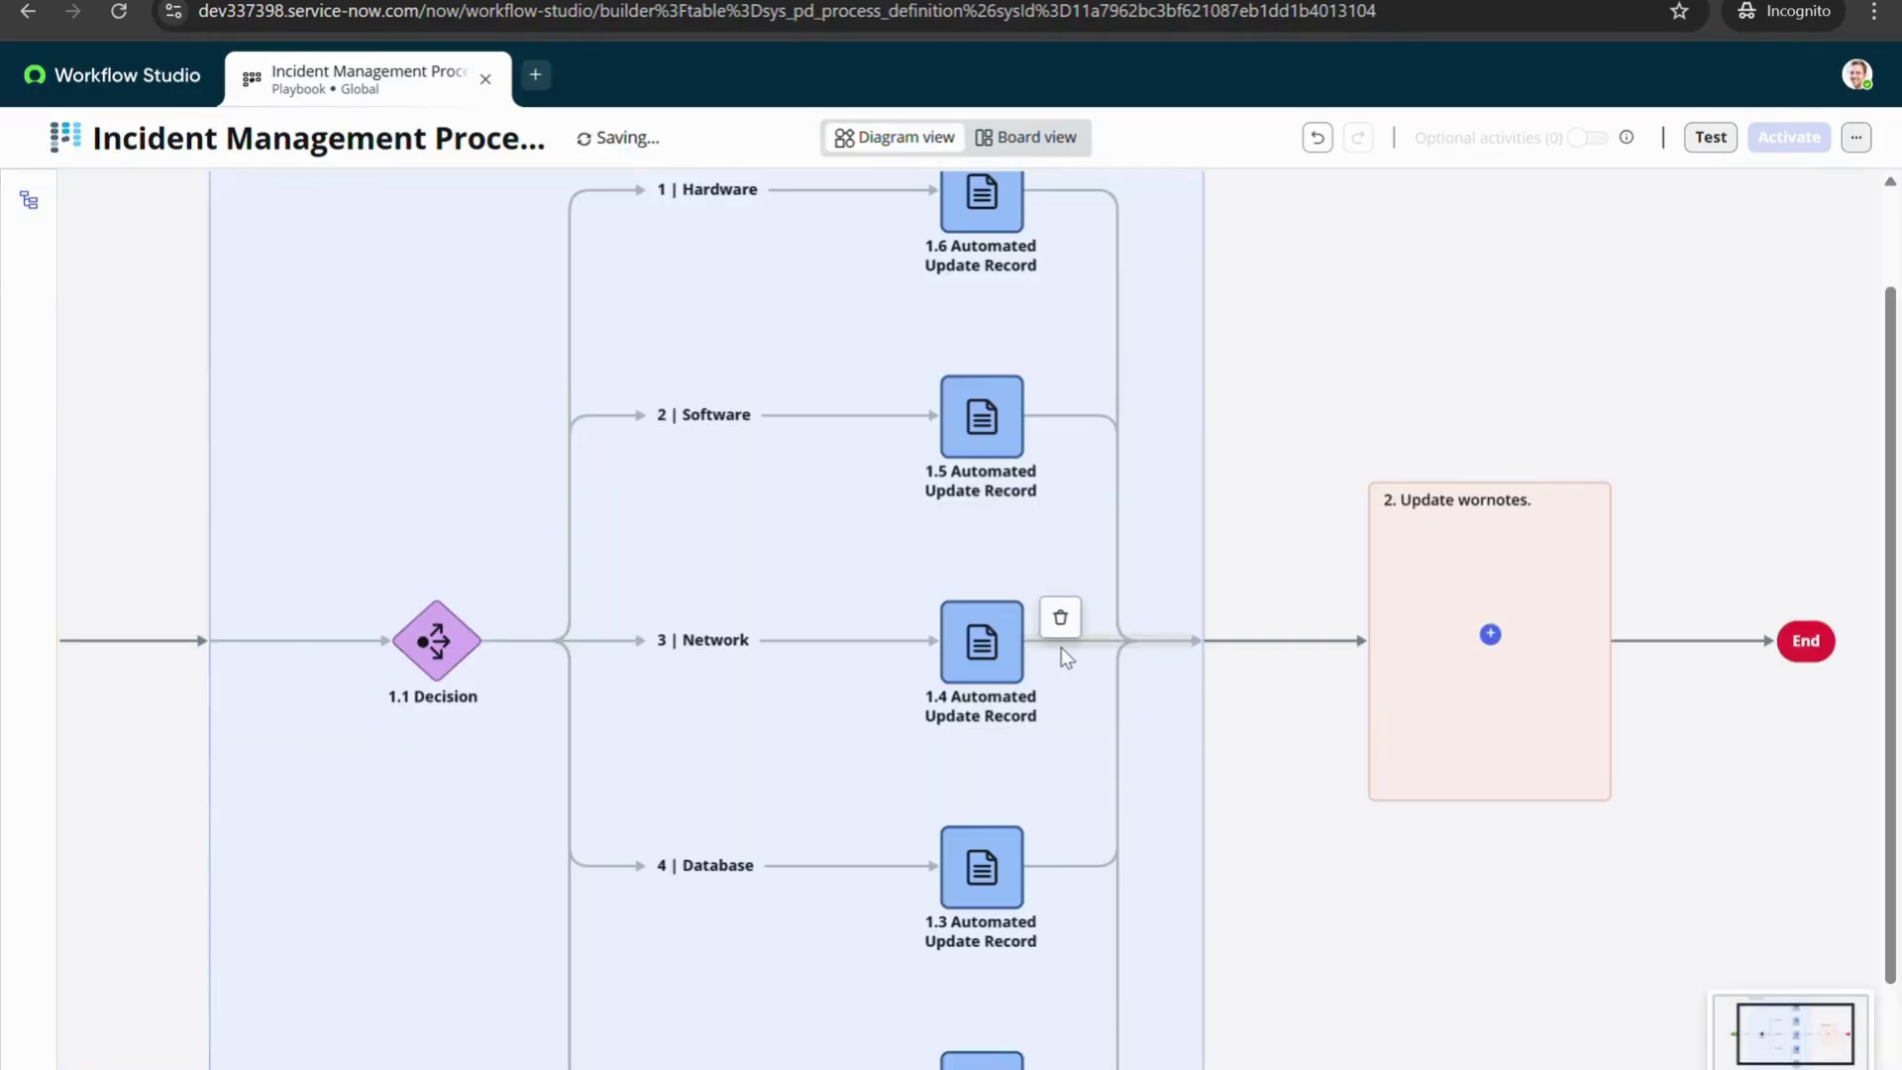
Add an Automated Update Record activity to the "Update wornotes." stage
mouse_move(1452, 648)
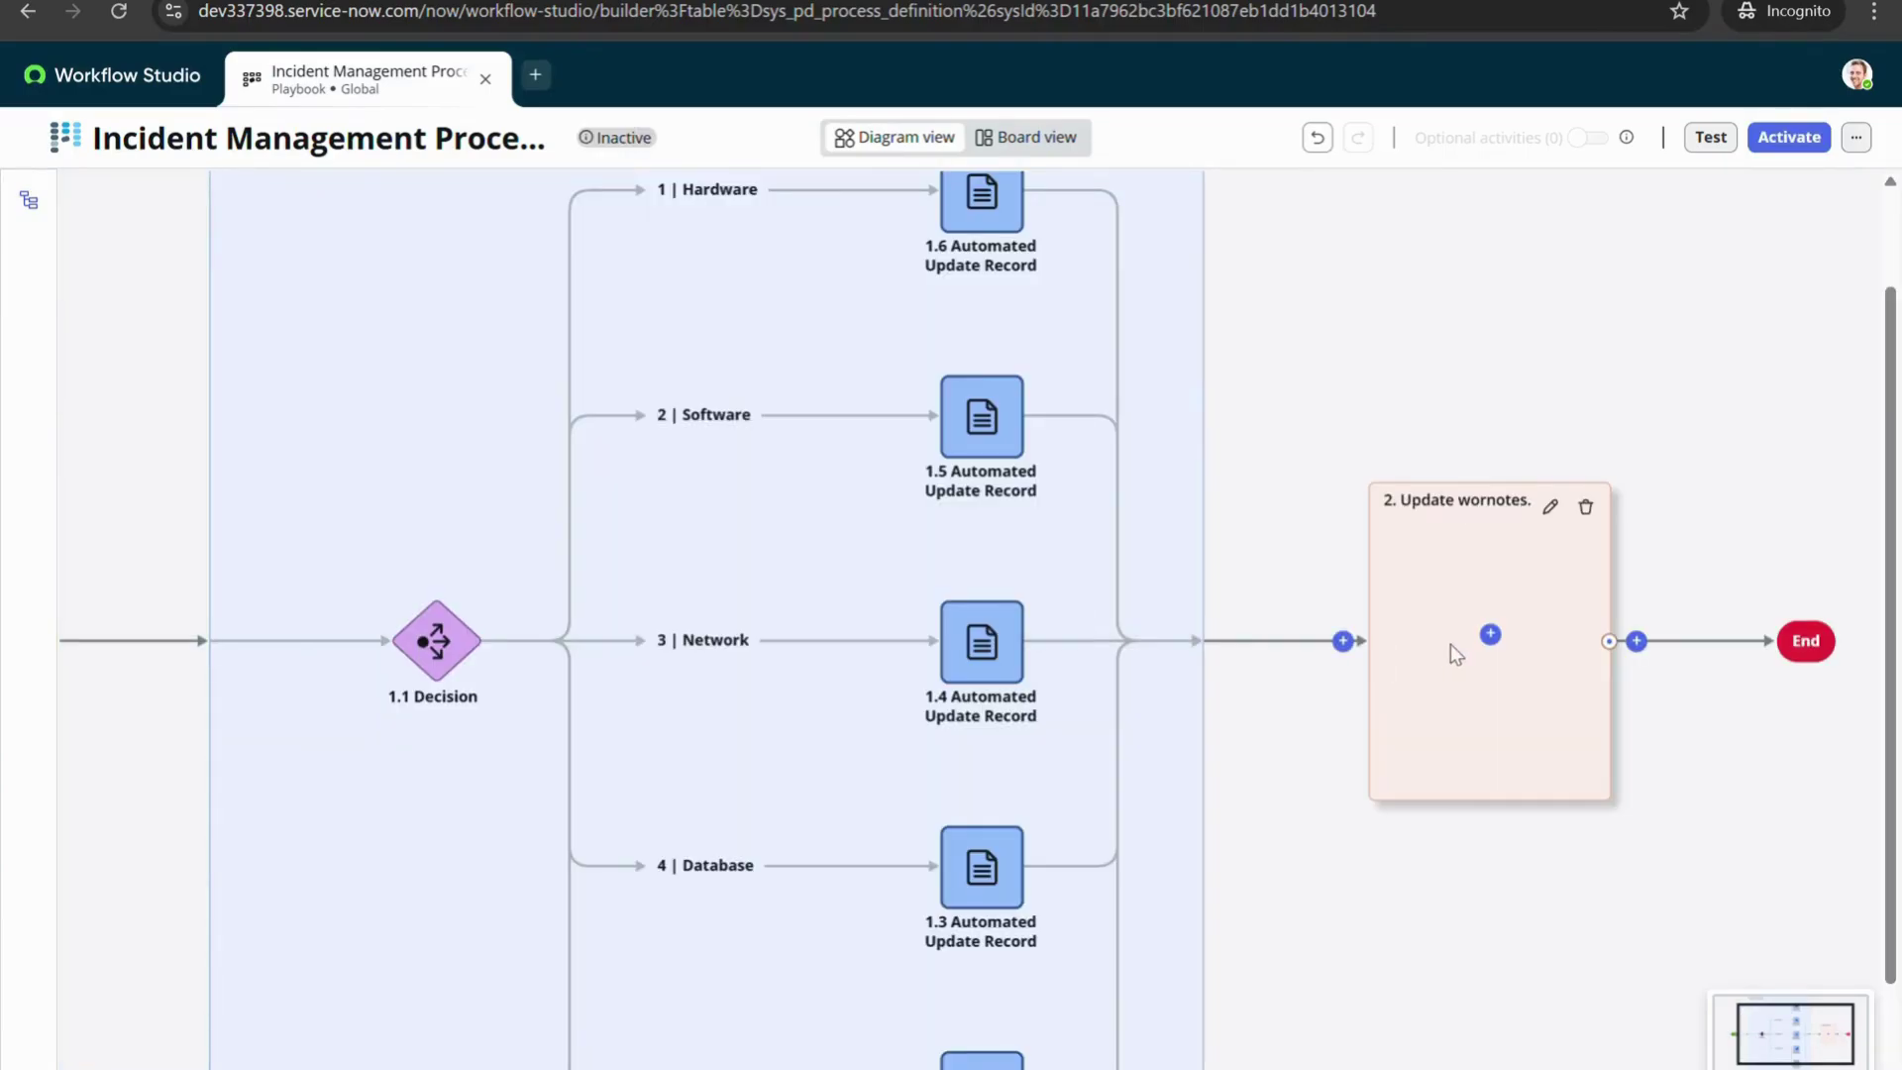
left_click(1503, 640)
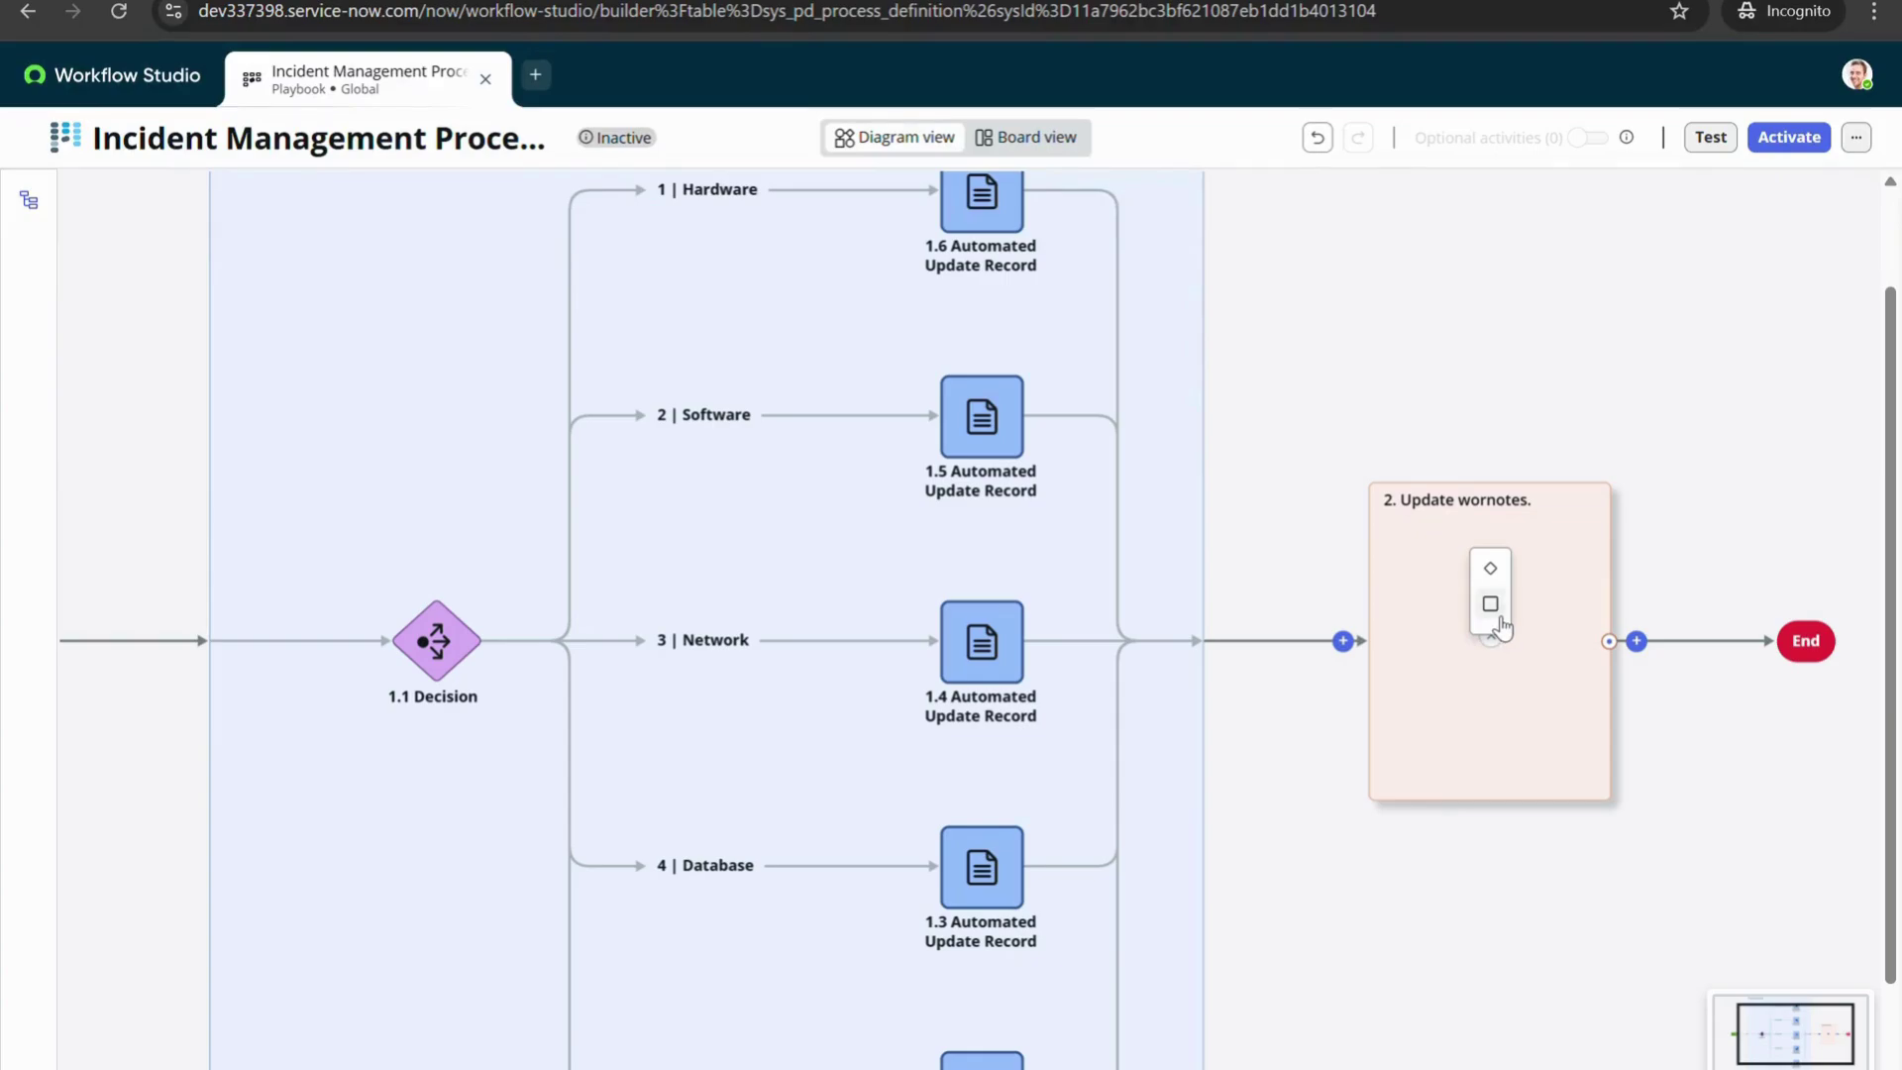
left_click(1499, 616)
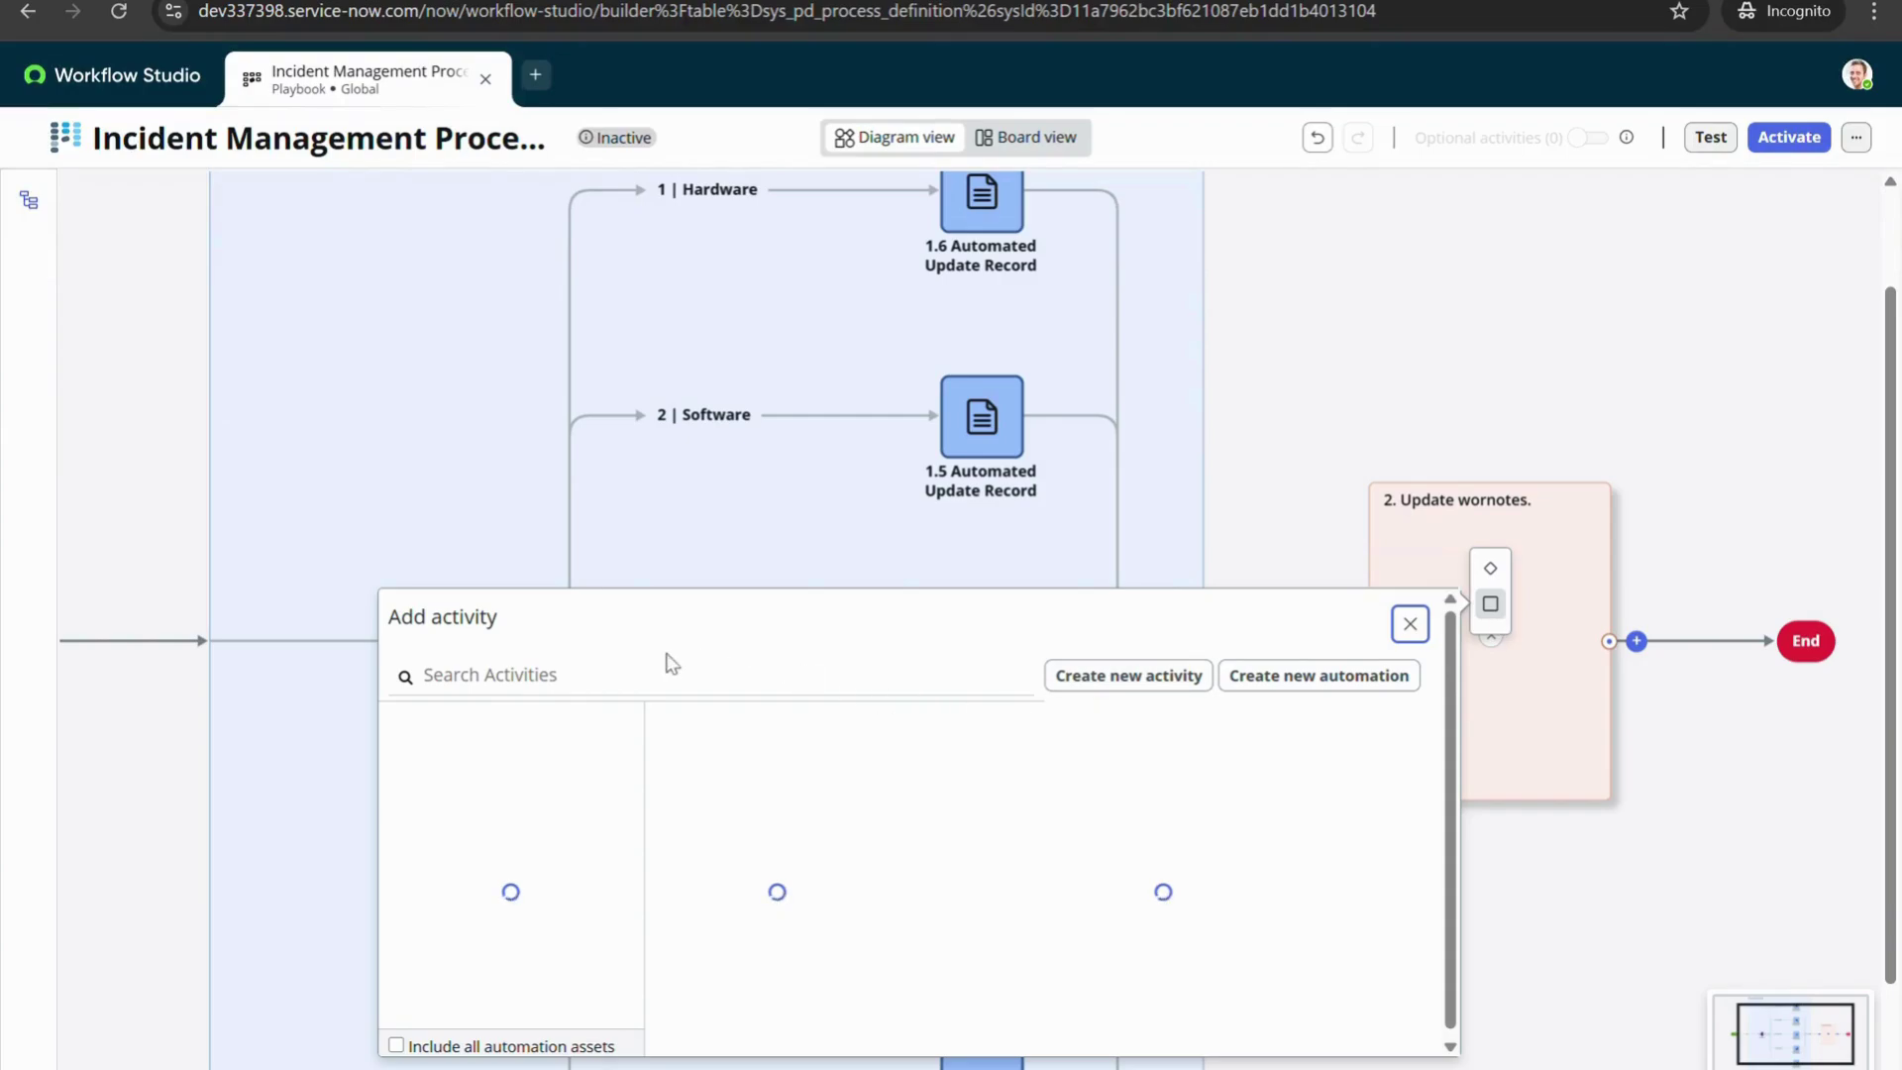
type("update")
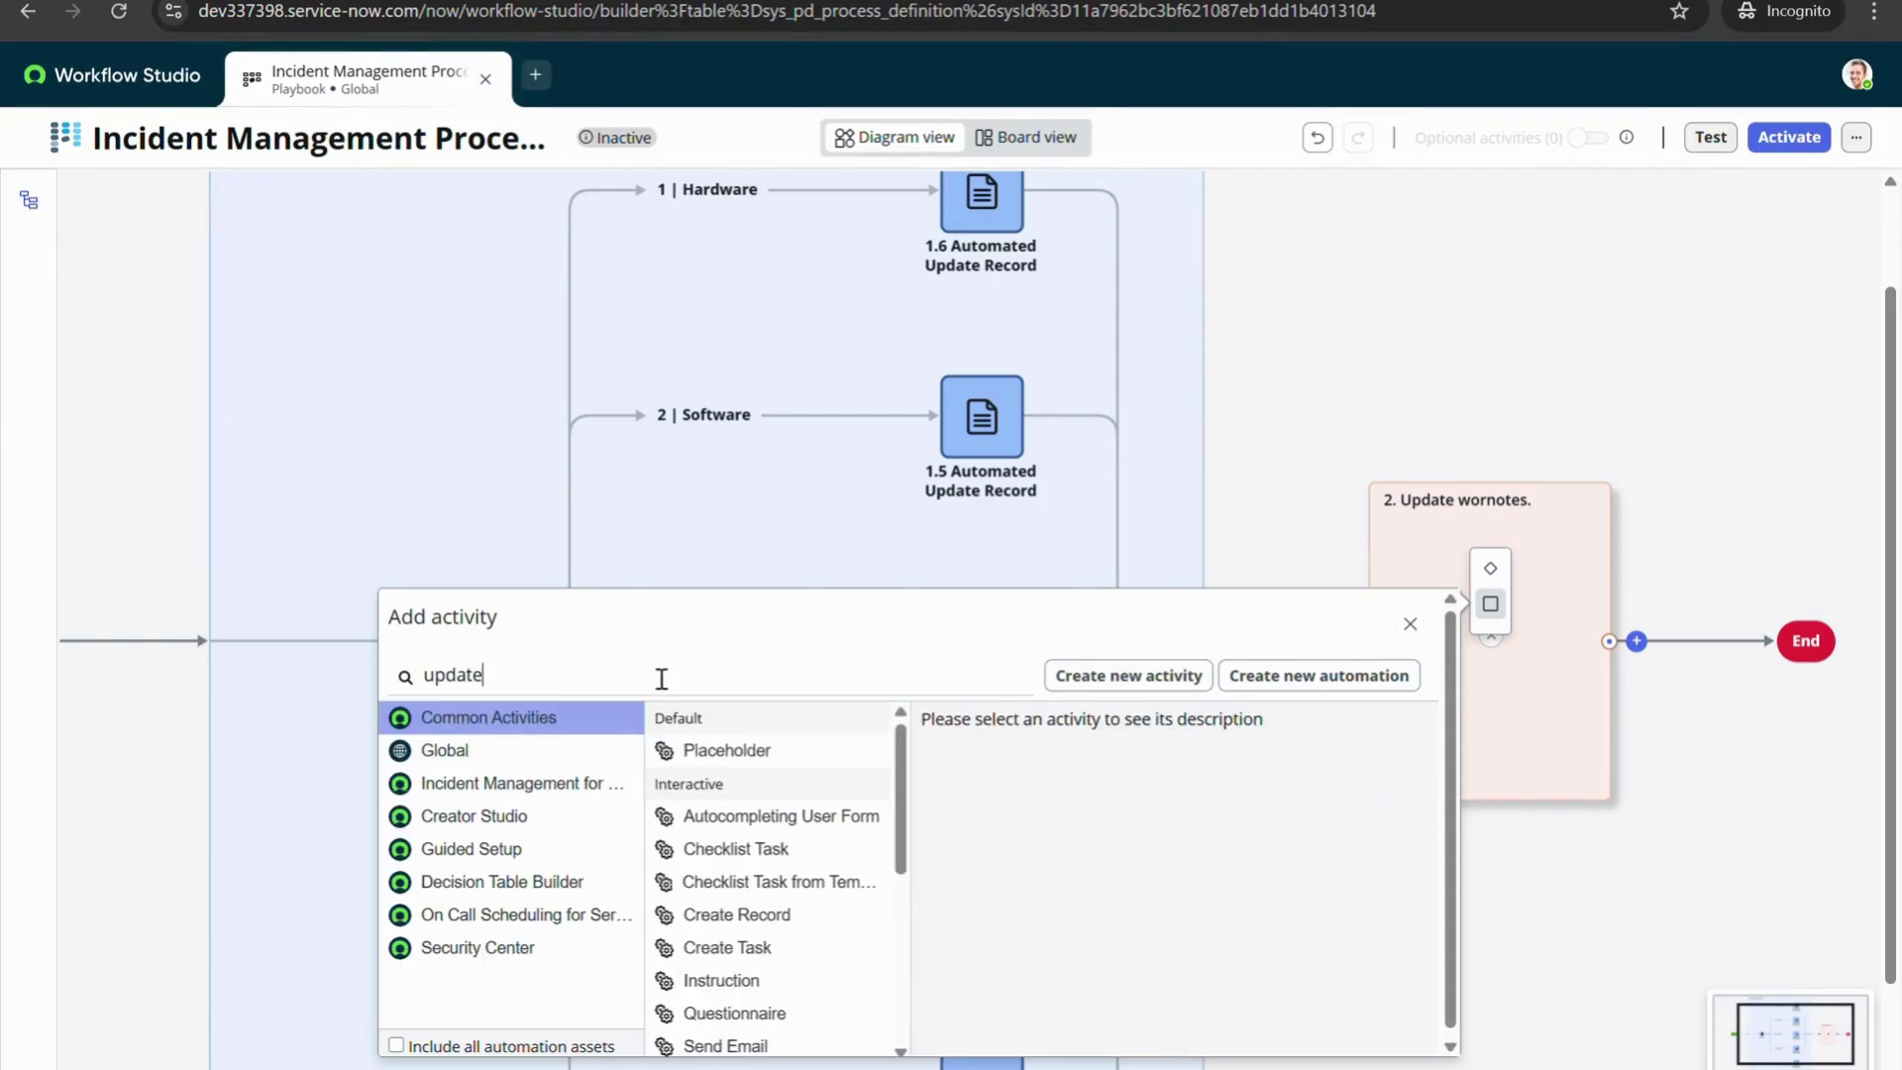
type(" record")
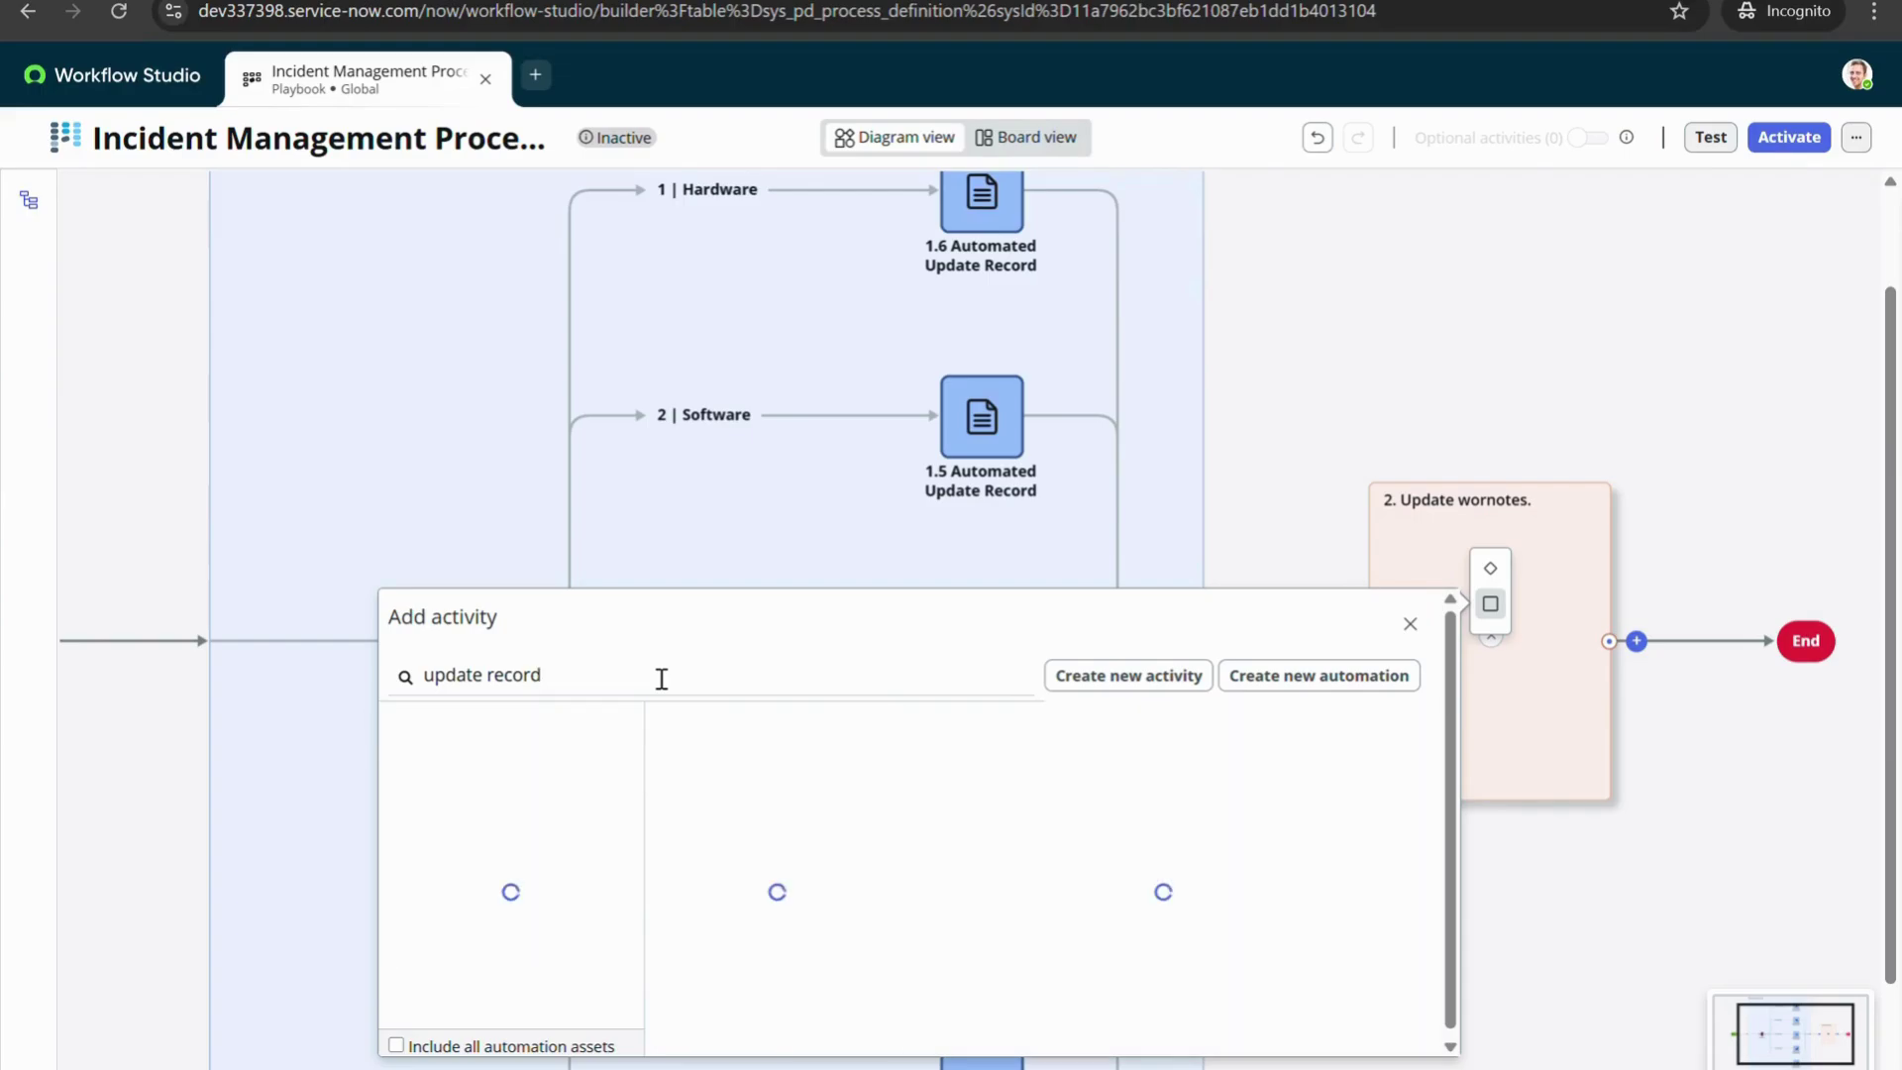
left_click(743, 751)
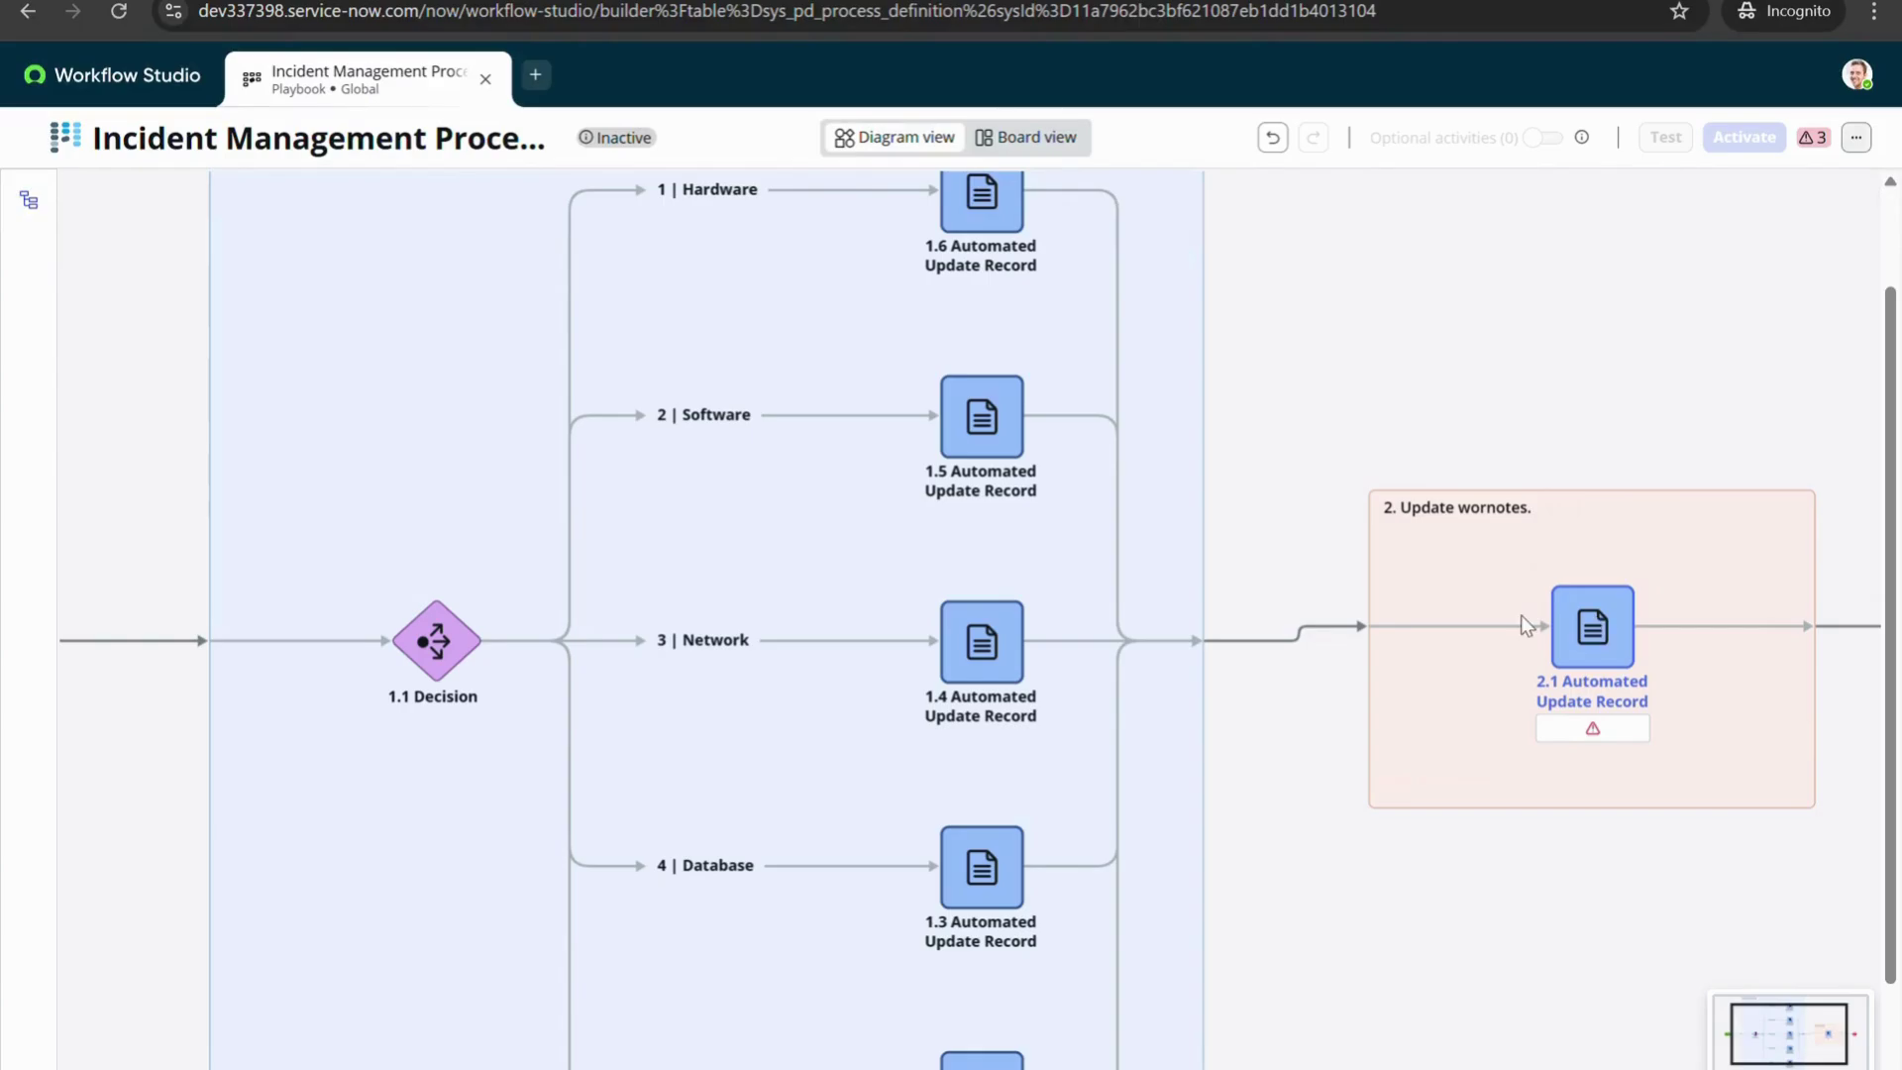
Set the new update activity's Record input to Parent Record - Incident and save the activity
left_click(1595, 626)
left_click(1298, 271)
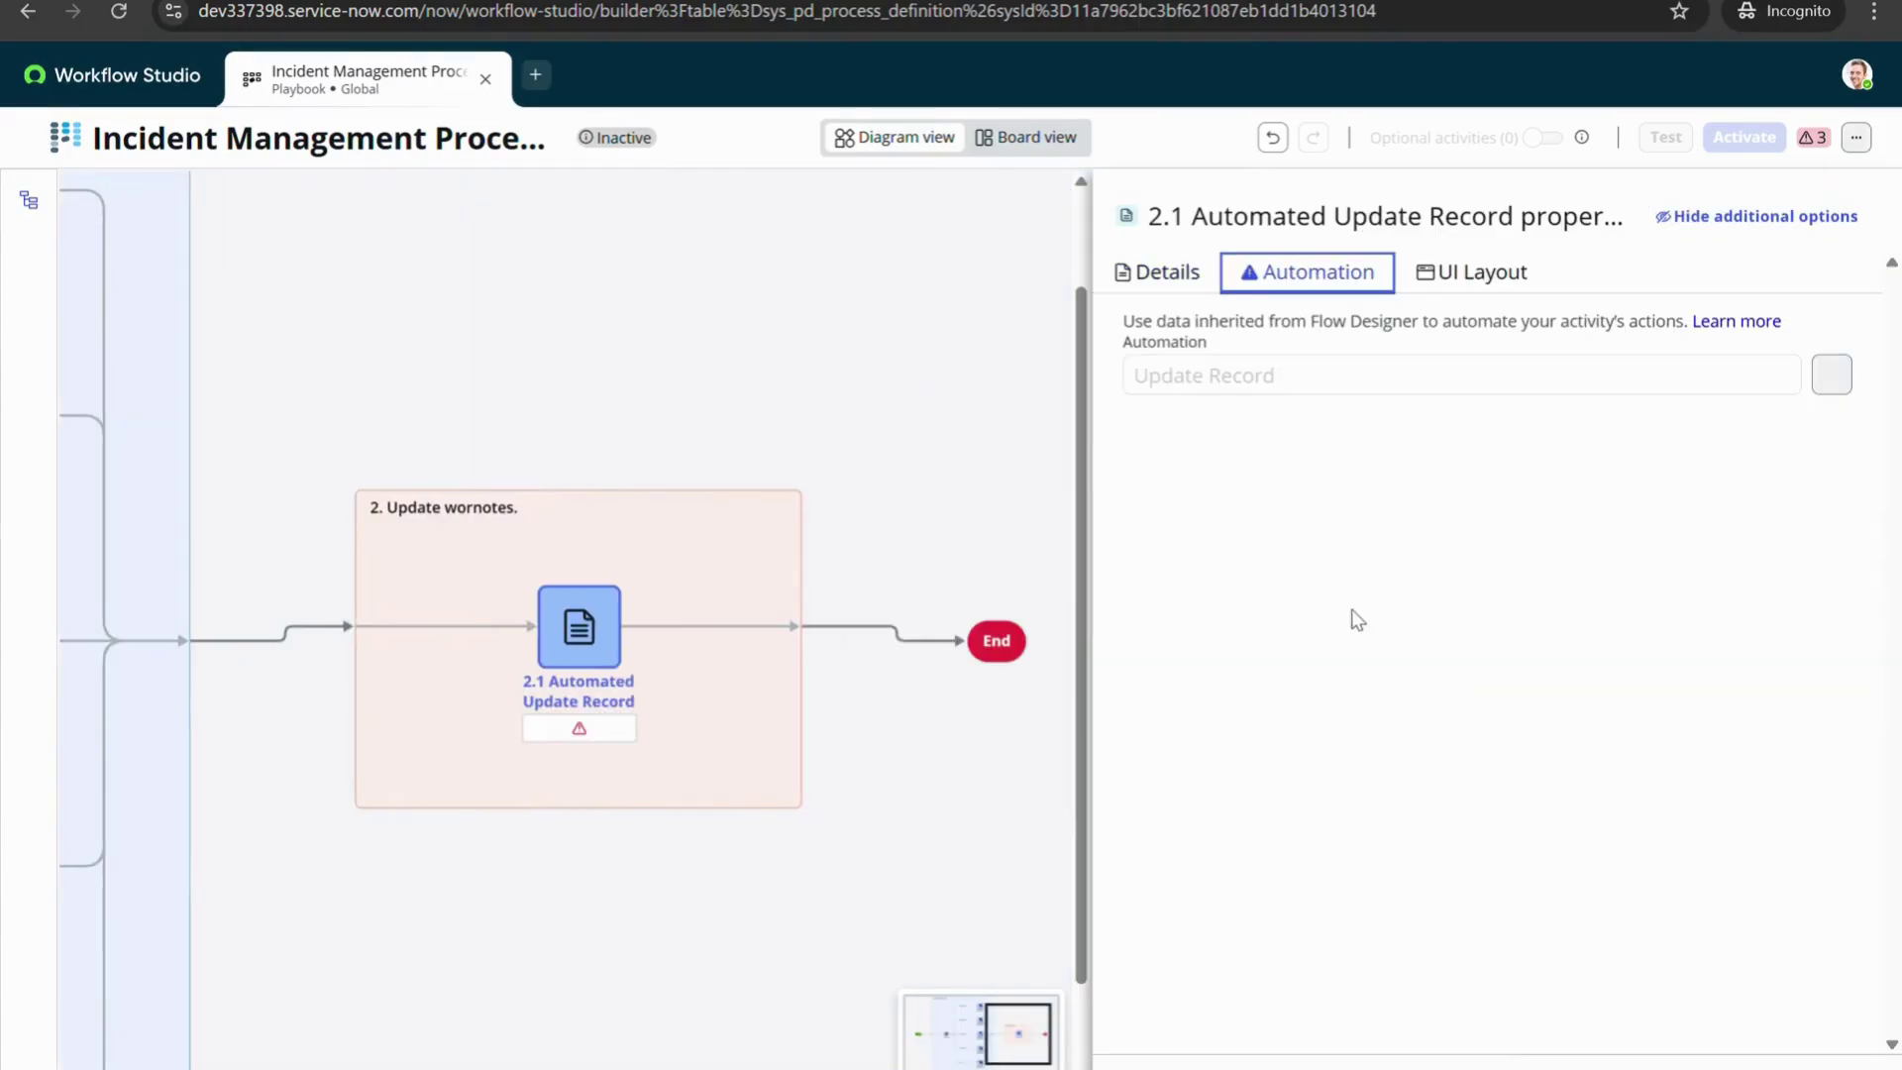
left_click(1793, 571)
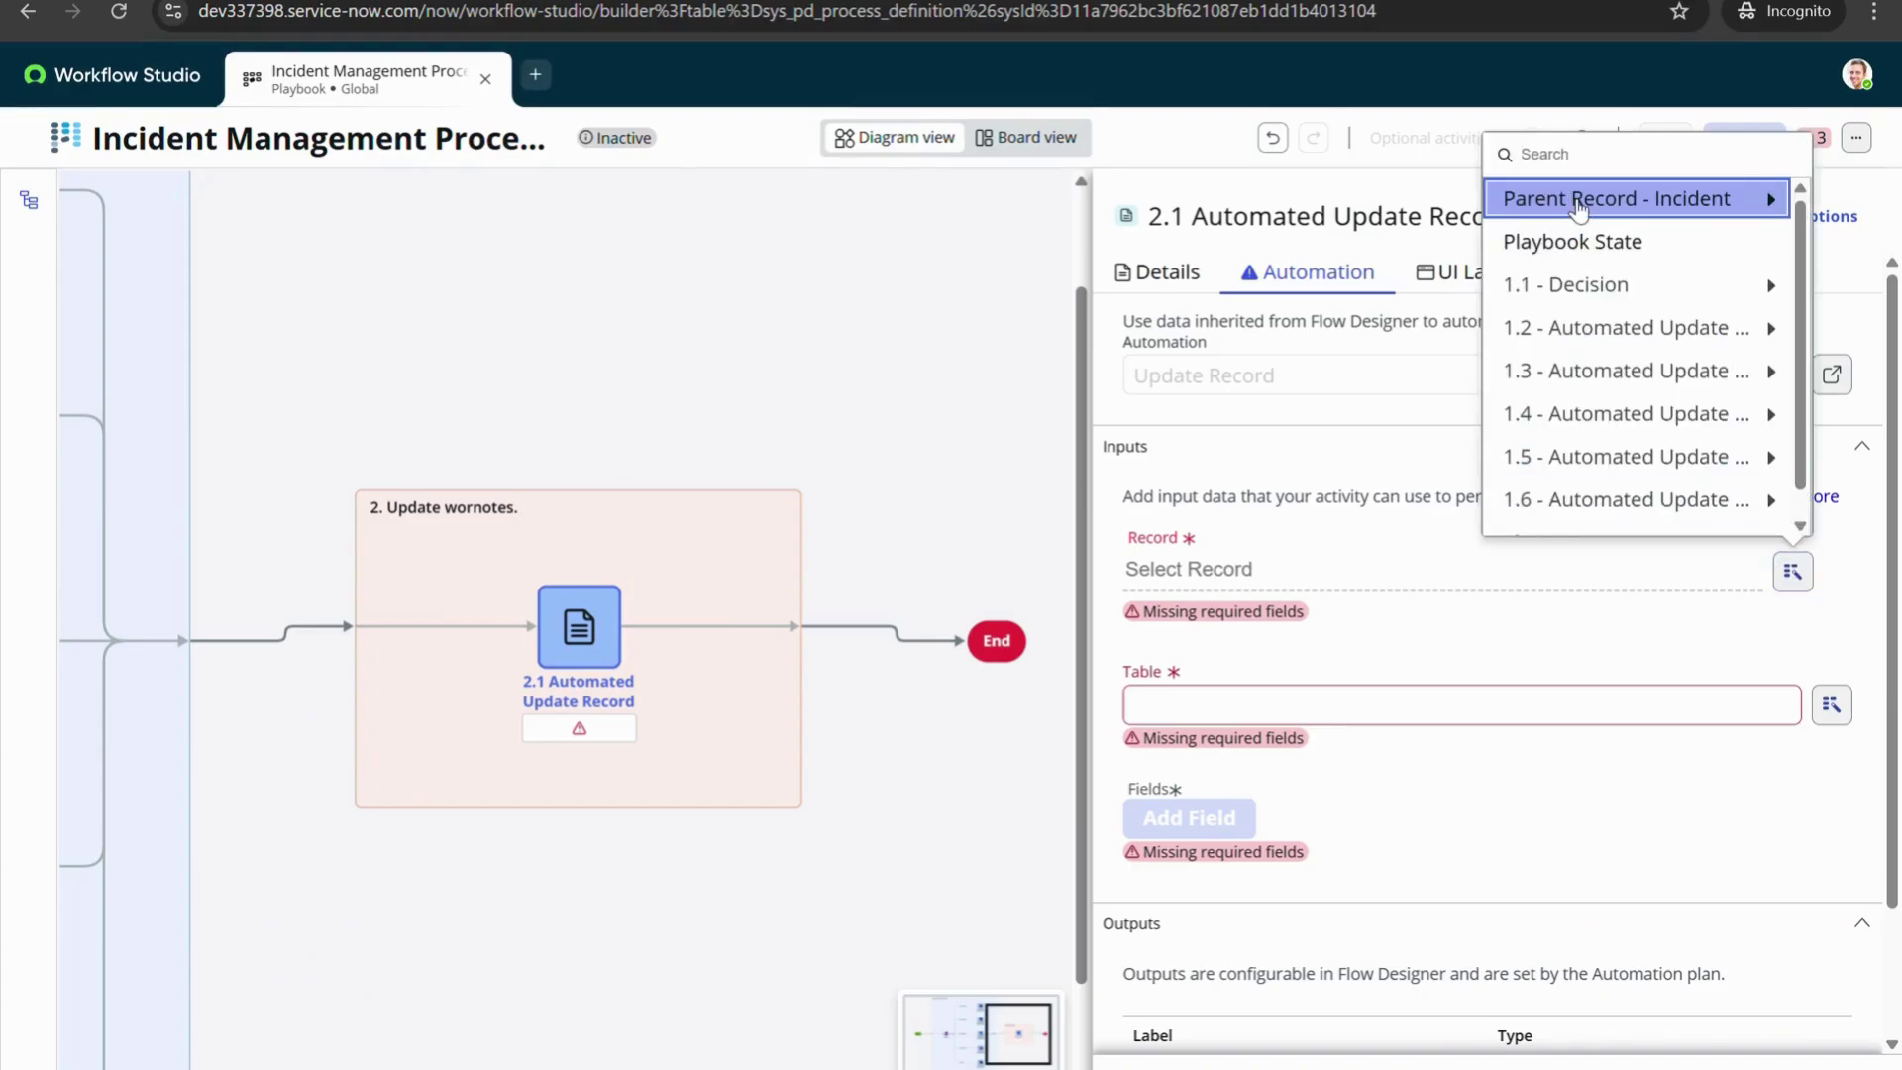
left_click(1624, 206)
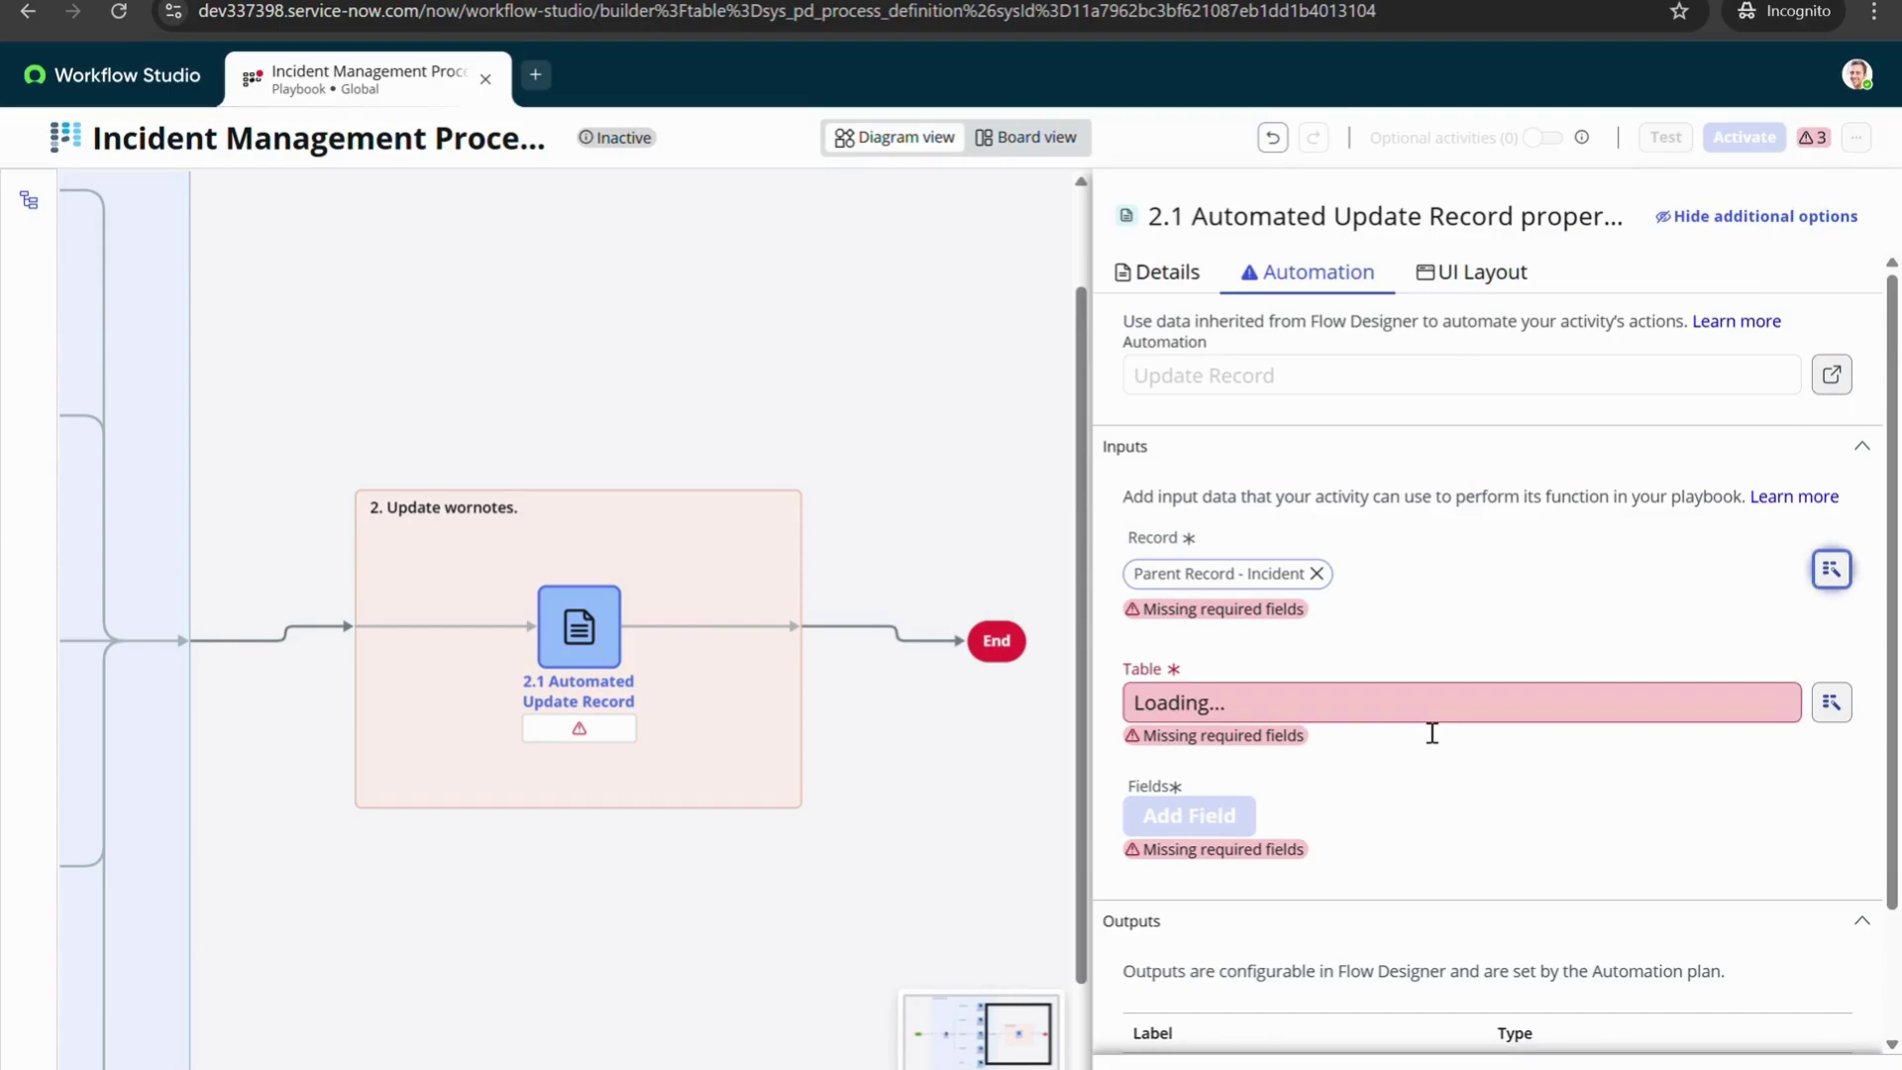
left_click(1833, 1058)
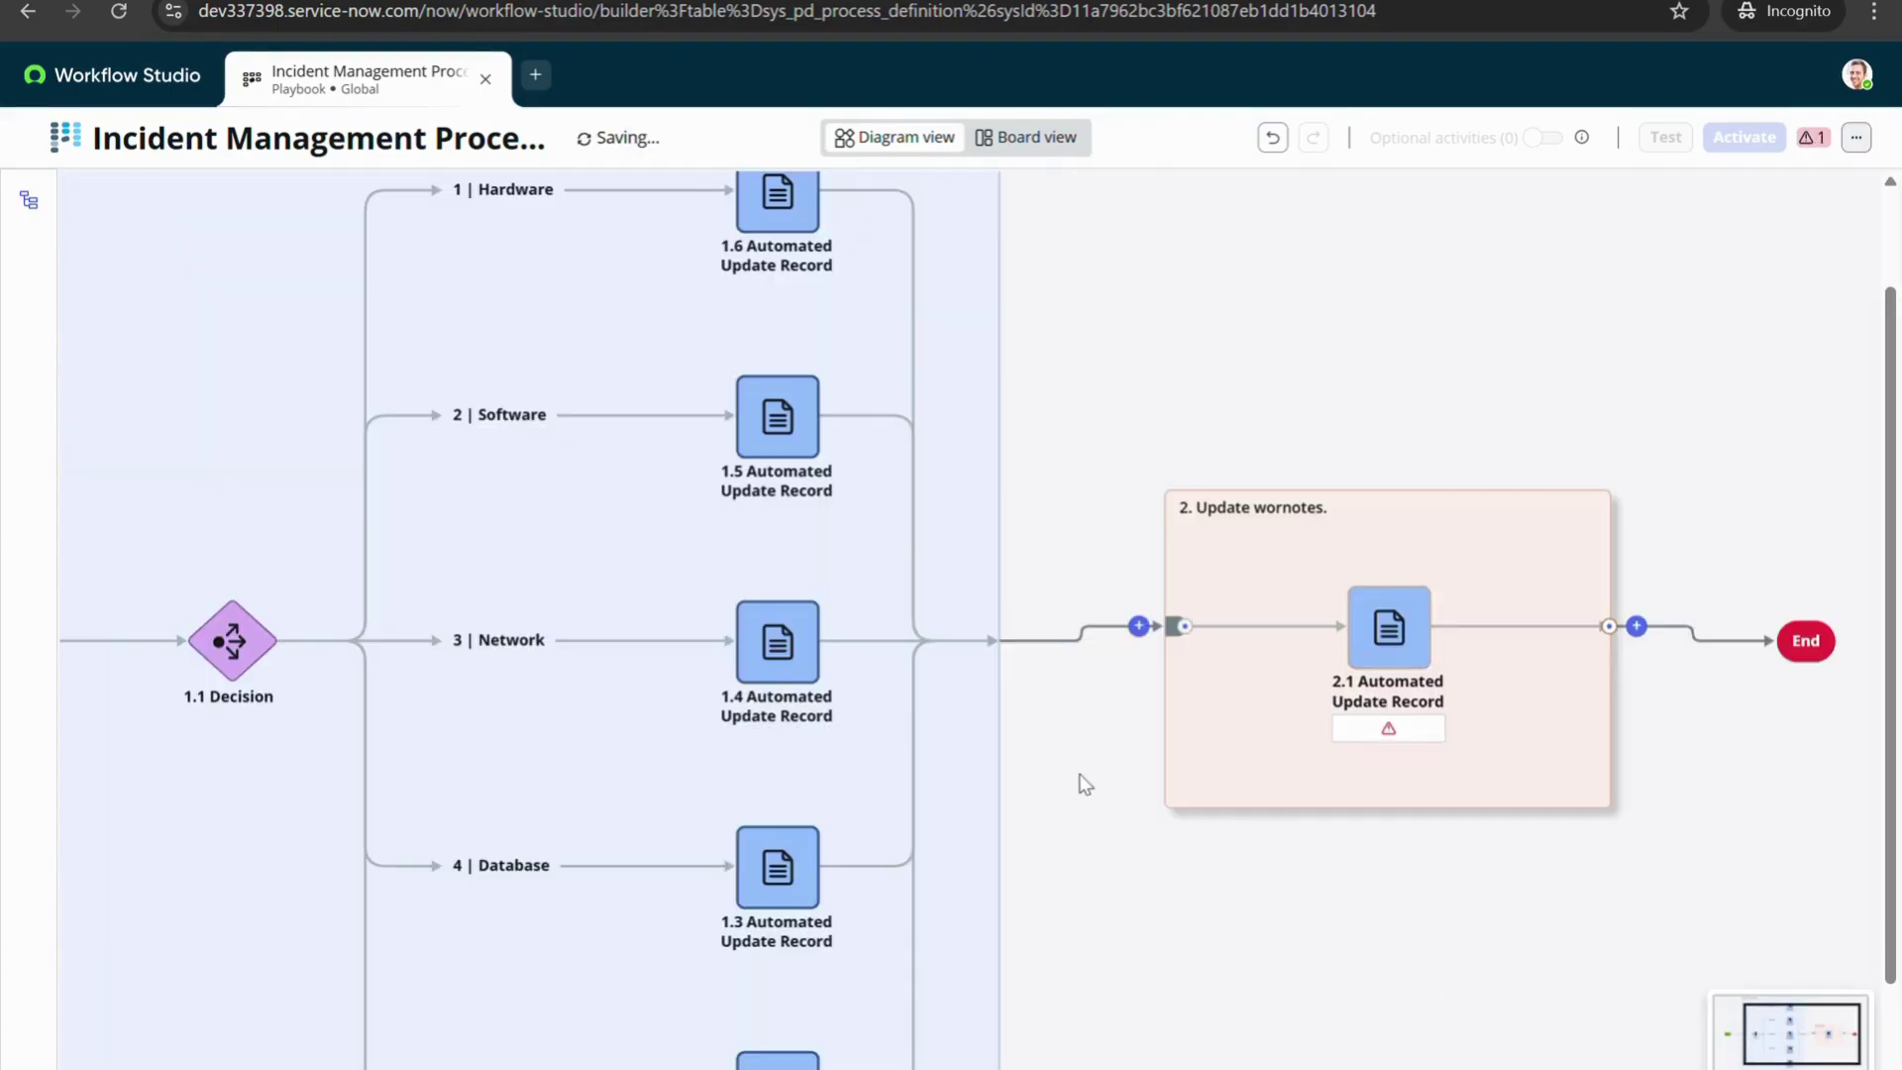
Reopen the automation inputs of activity 2.1 and add the Work notes field to its fields to update
left_click(1392, 626)
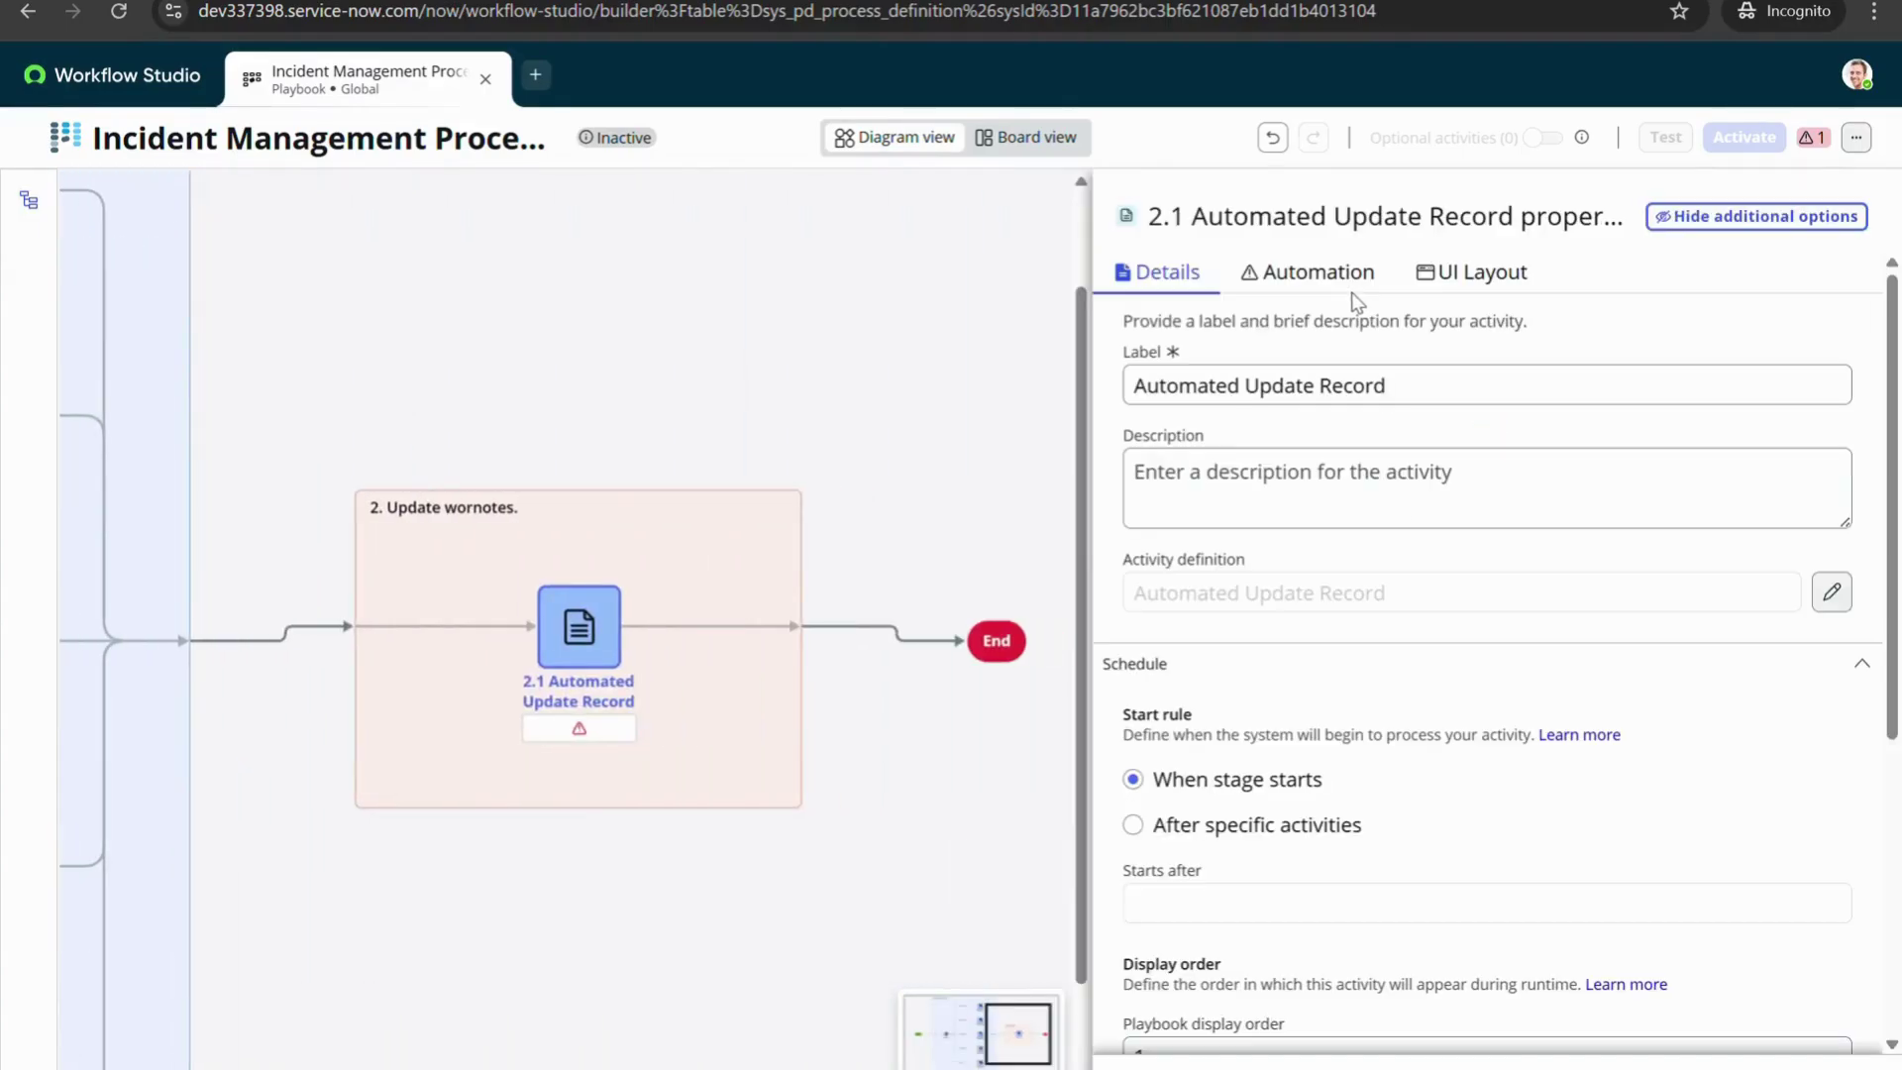
left_click(1328, 278)
scroll(1337, 624, "down", 1)
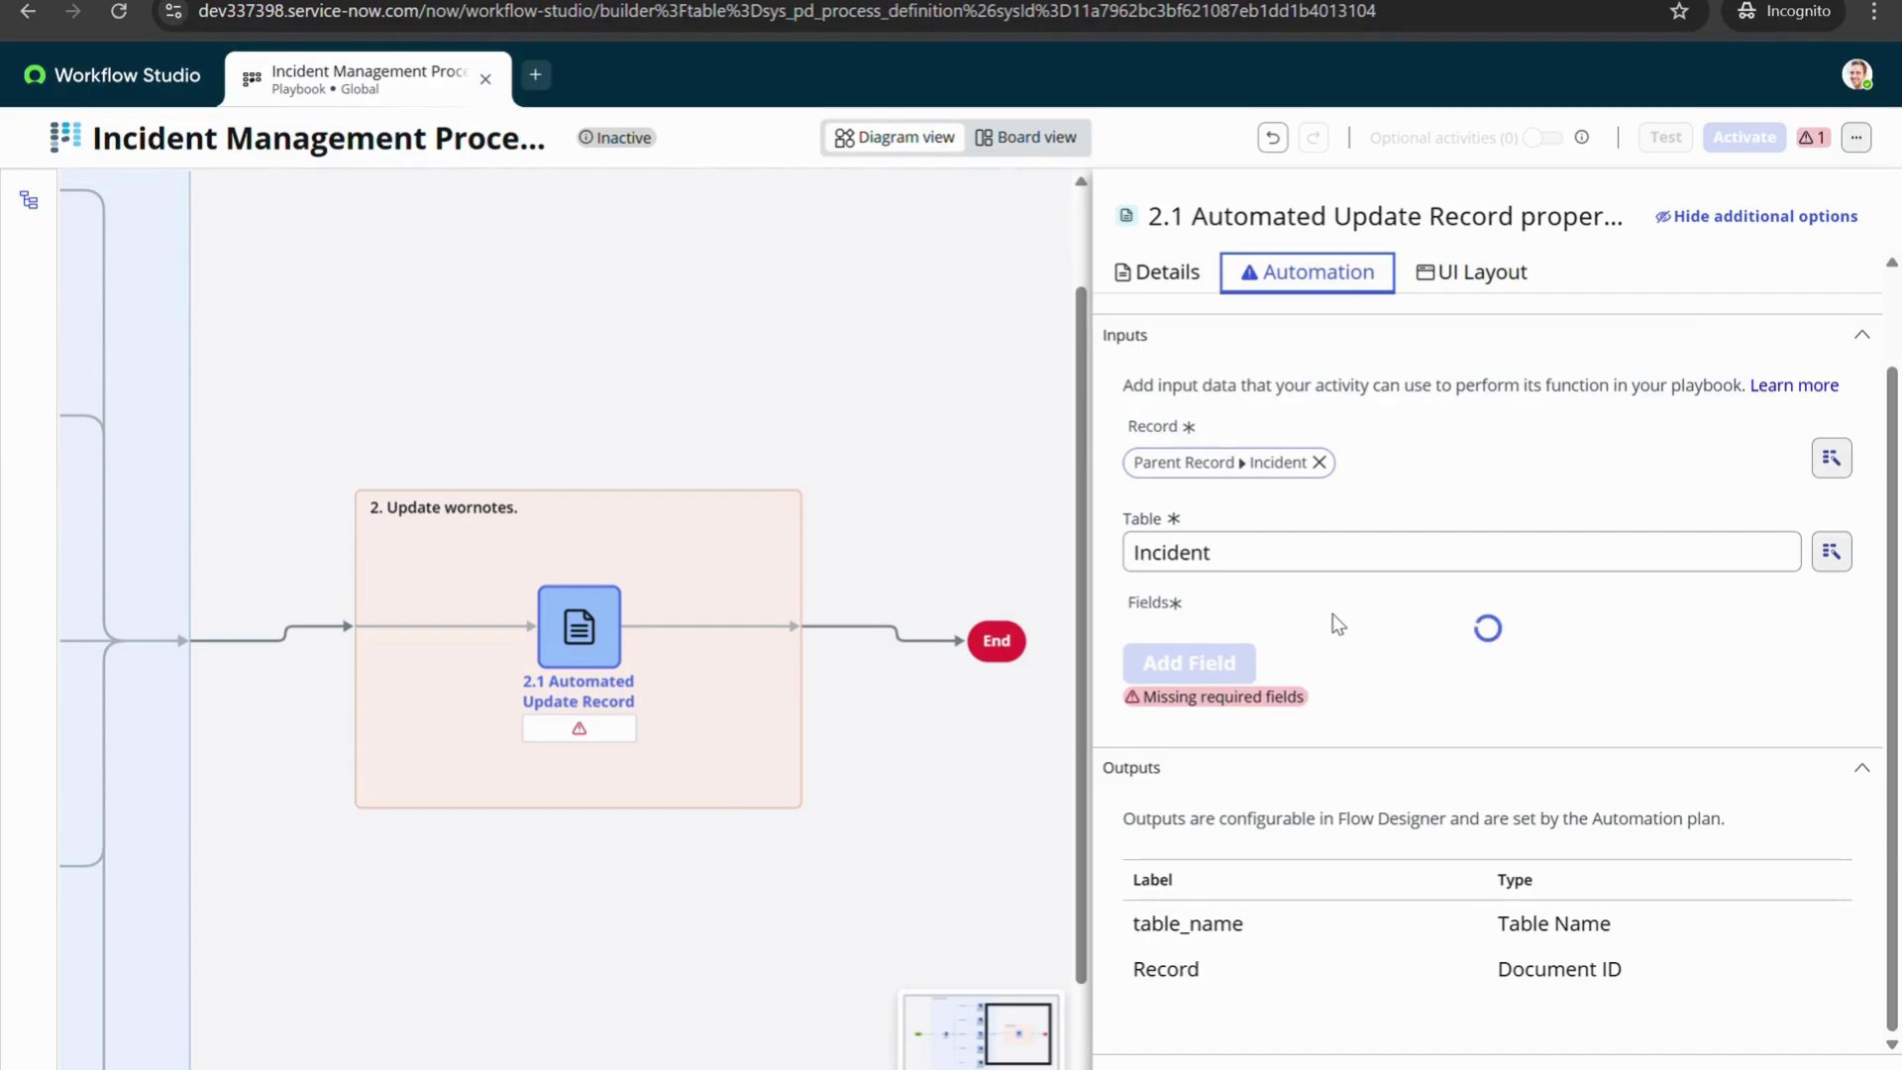
scroll(1337, 624, "down", 1)
left_click(1256, 598)
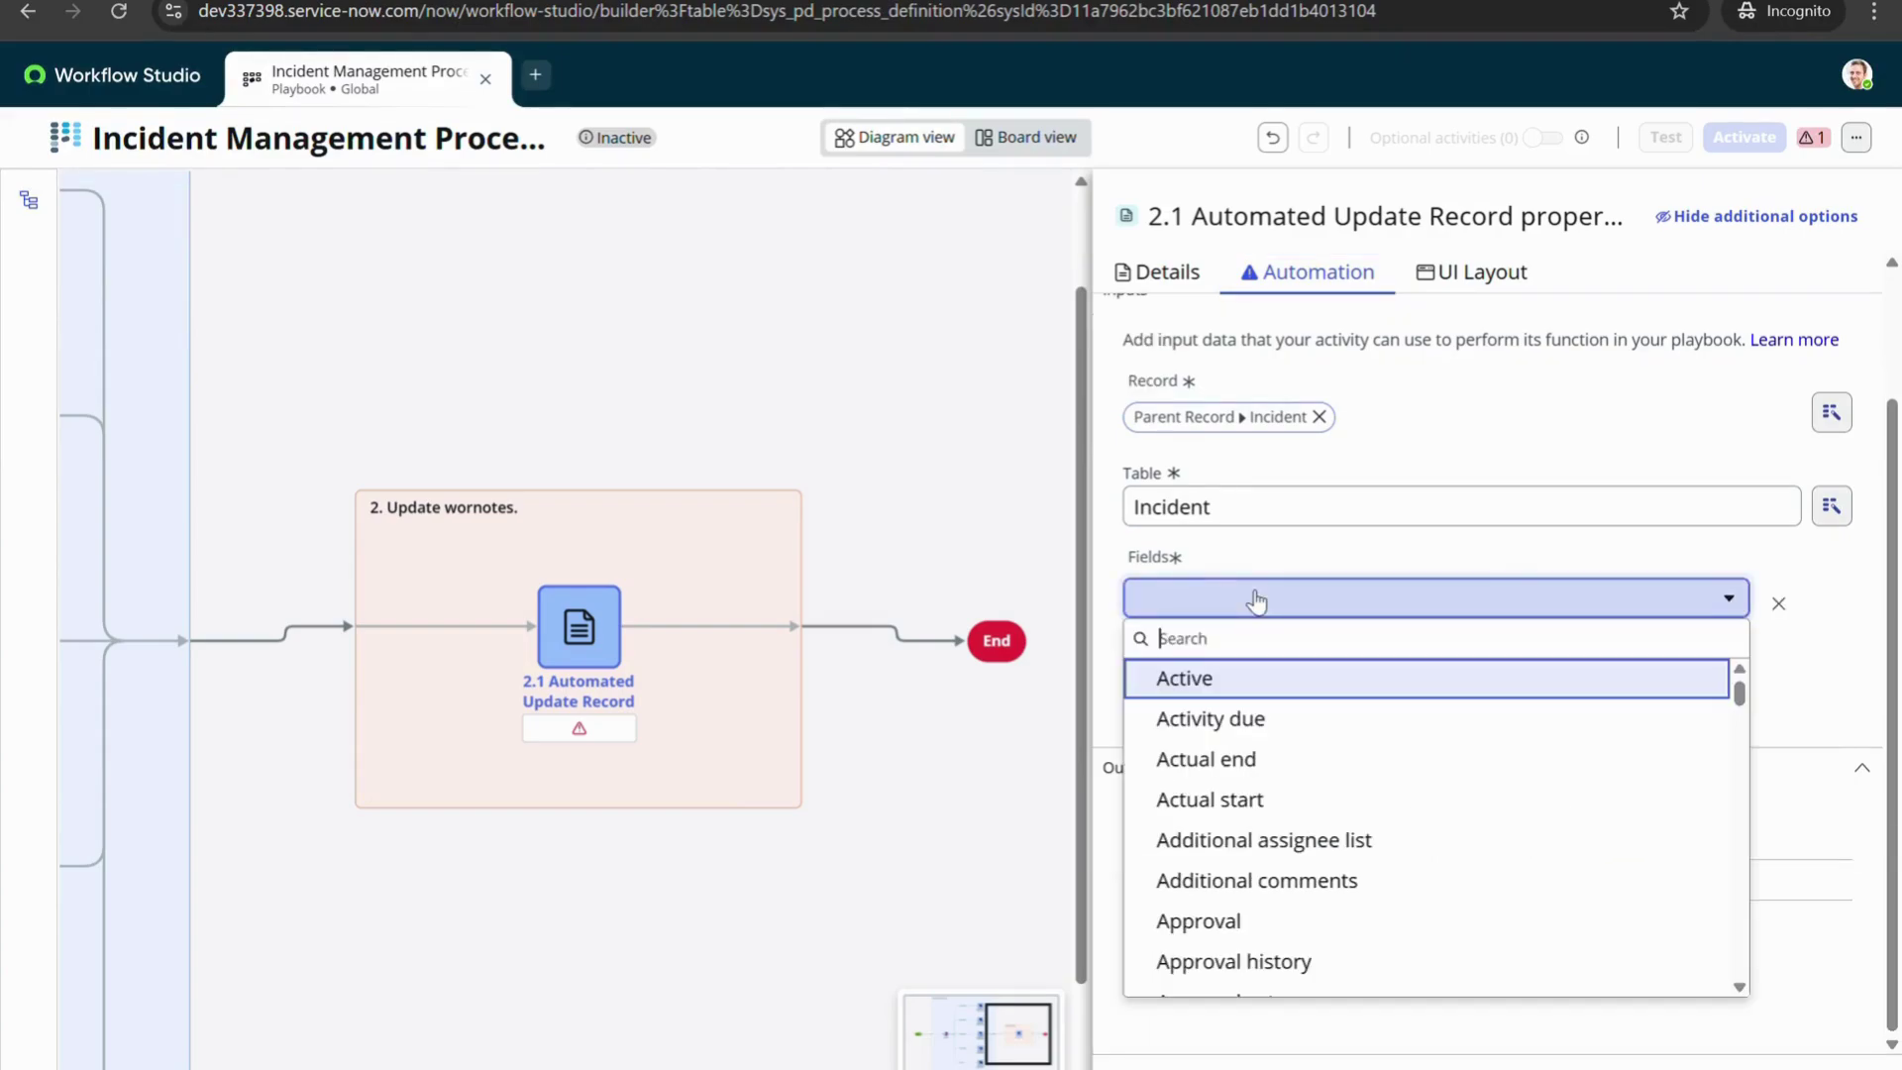
type("work")
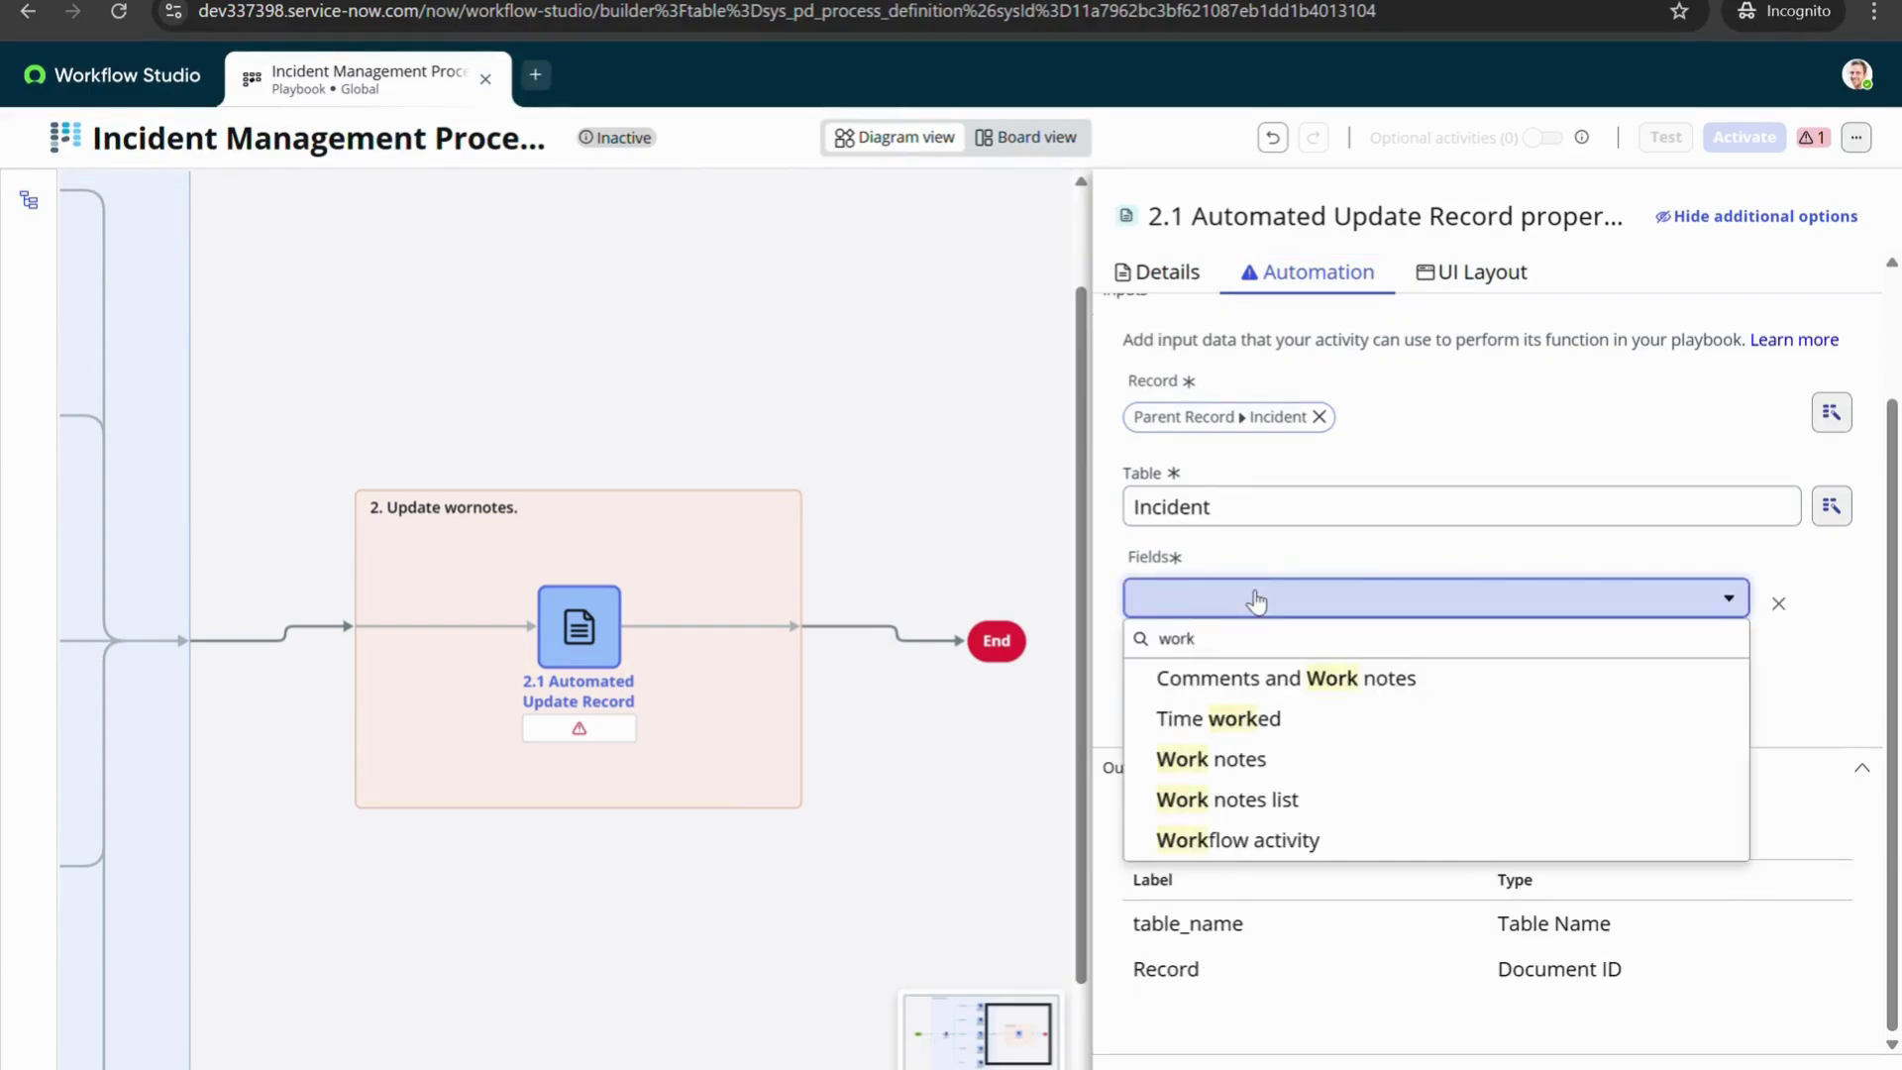
left_click(1283, 761)
Enter the Work notes value "Thanks, for creating this incident. This has been assigned opecificgroup based on the categorization."
left_click(1250, 692)
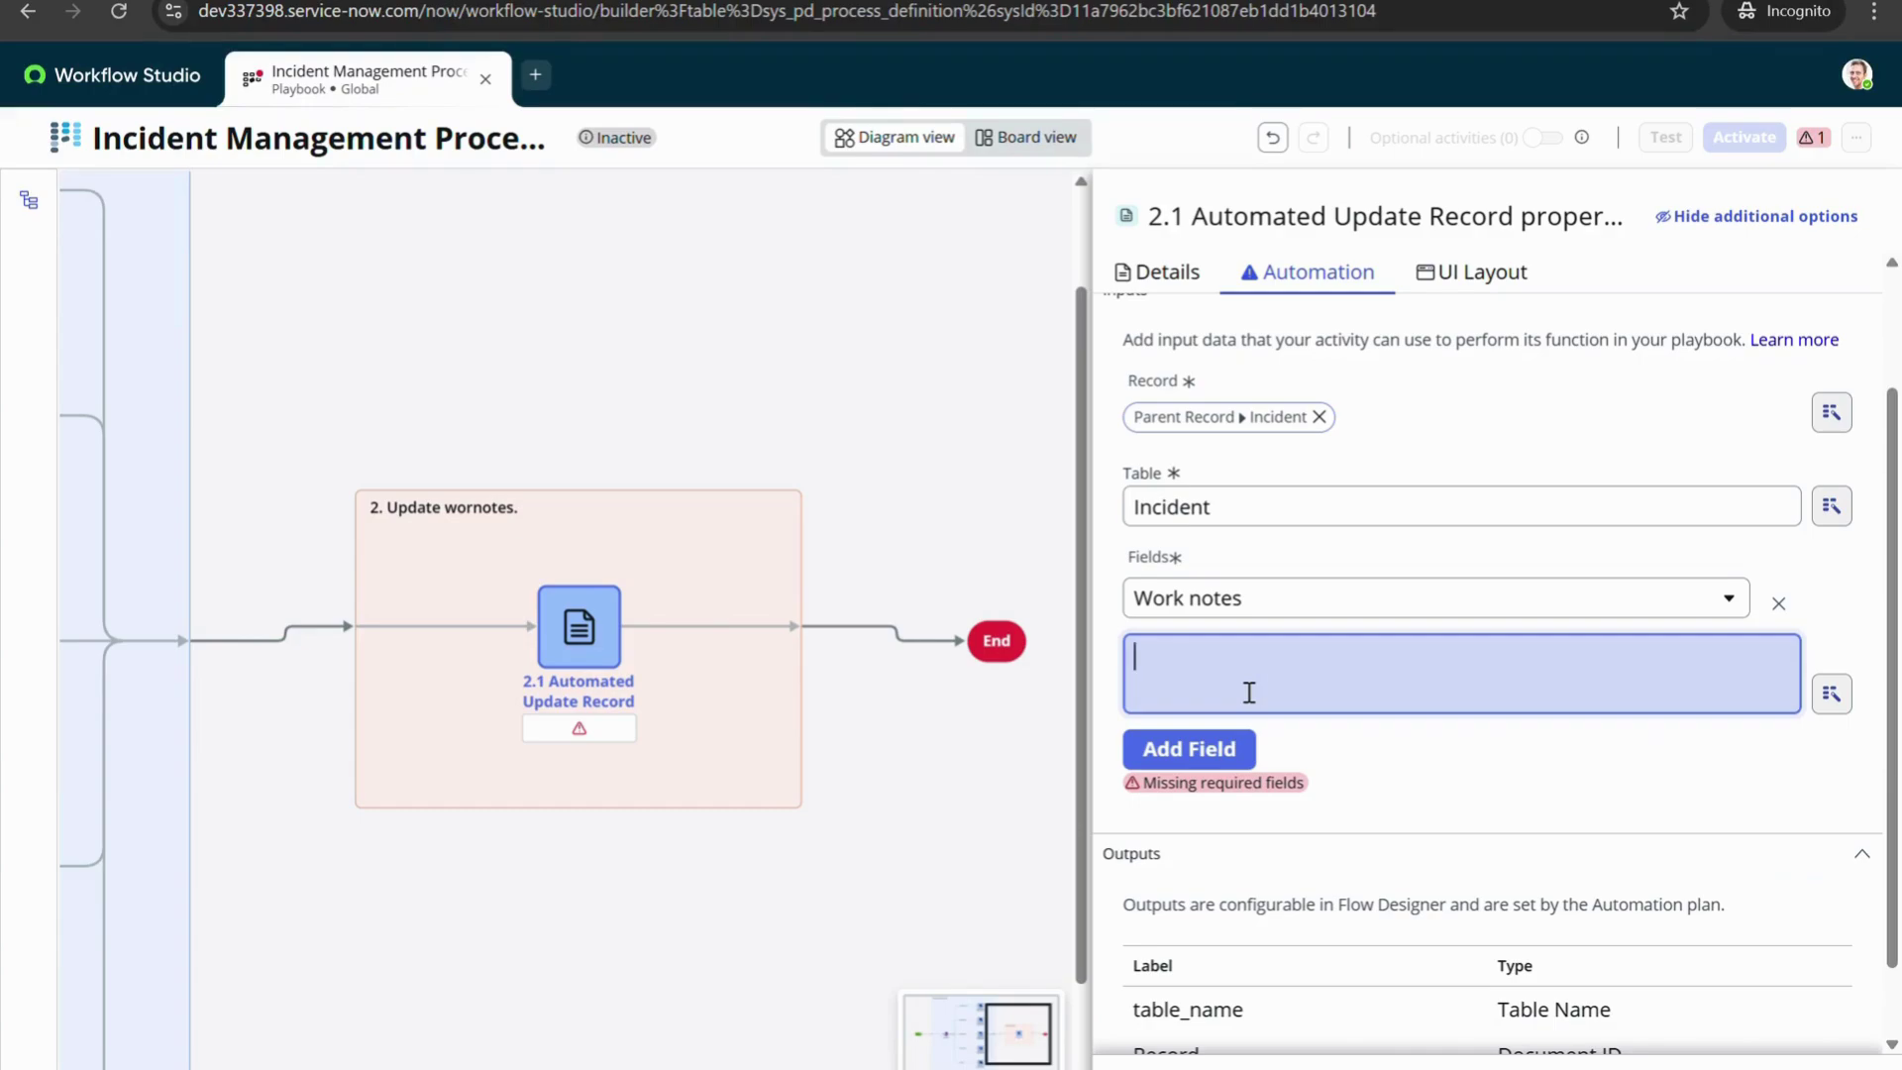
type("Thanks, for creating")
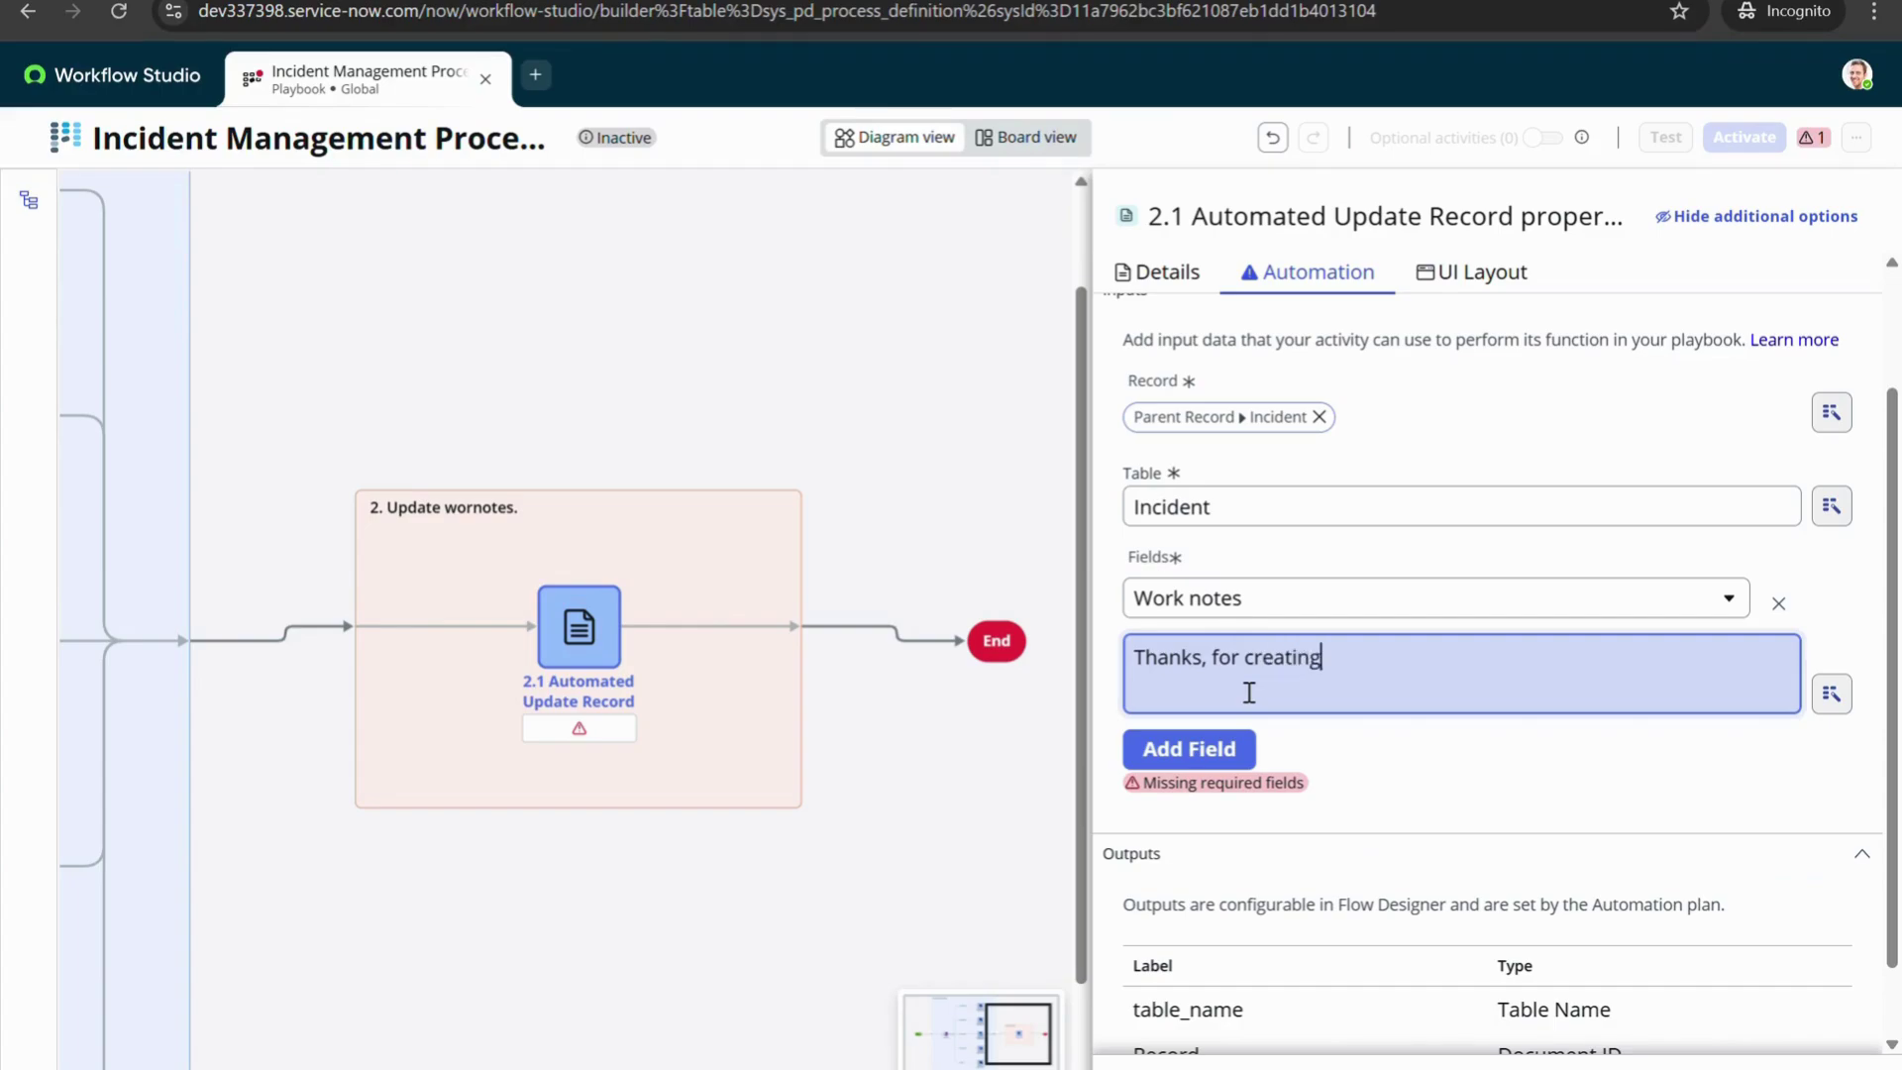
type(" this incident. This")
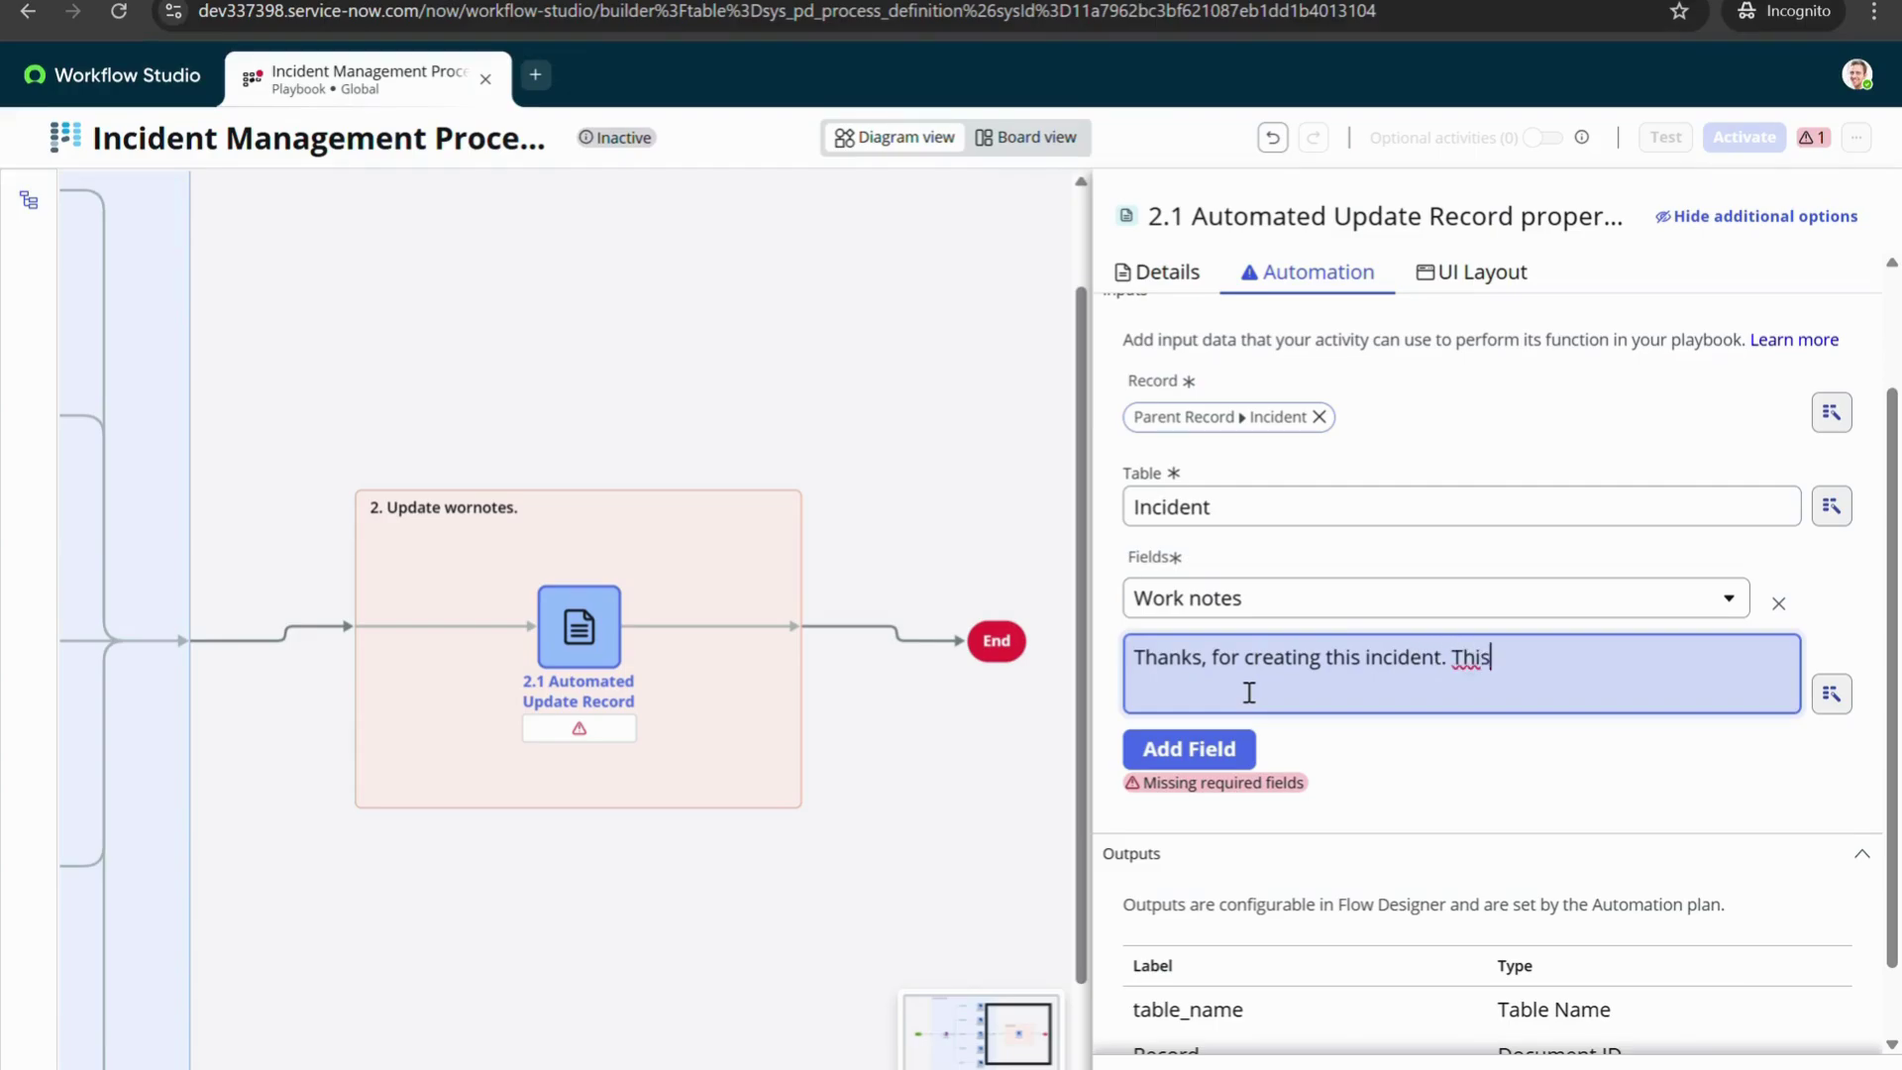
type(" has been assigned")
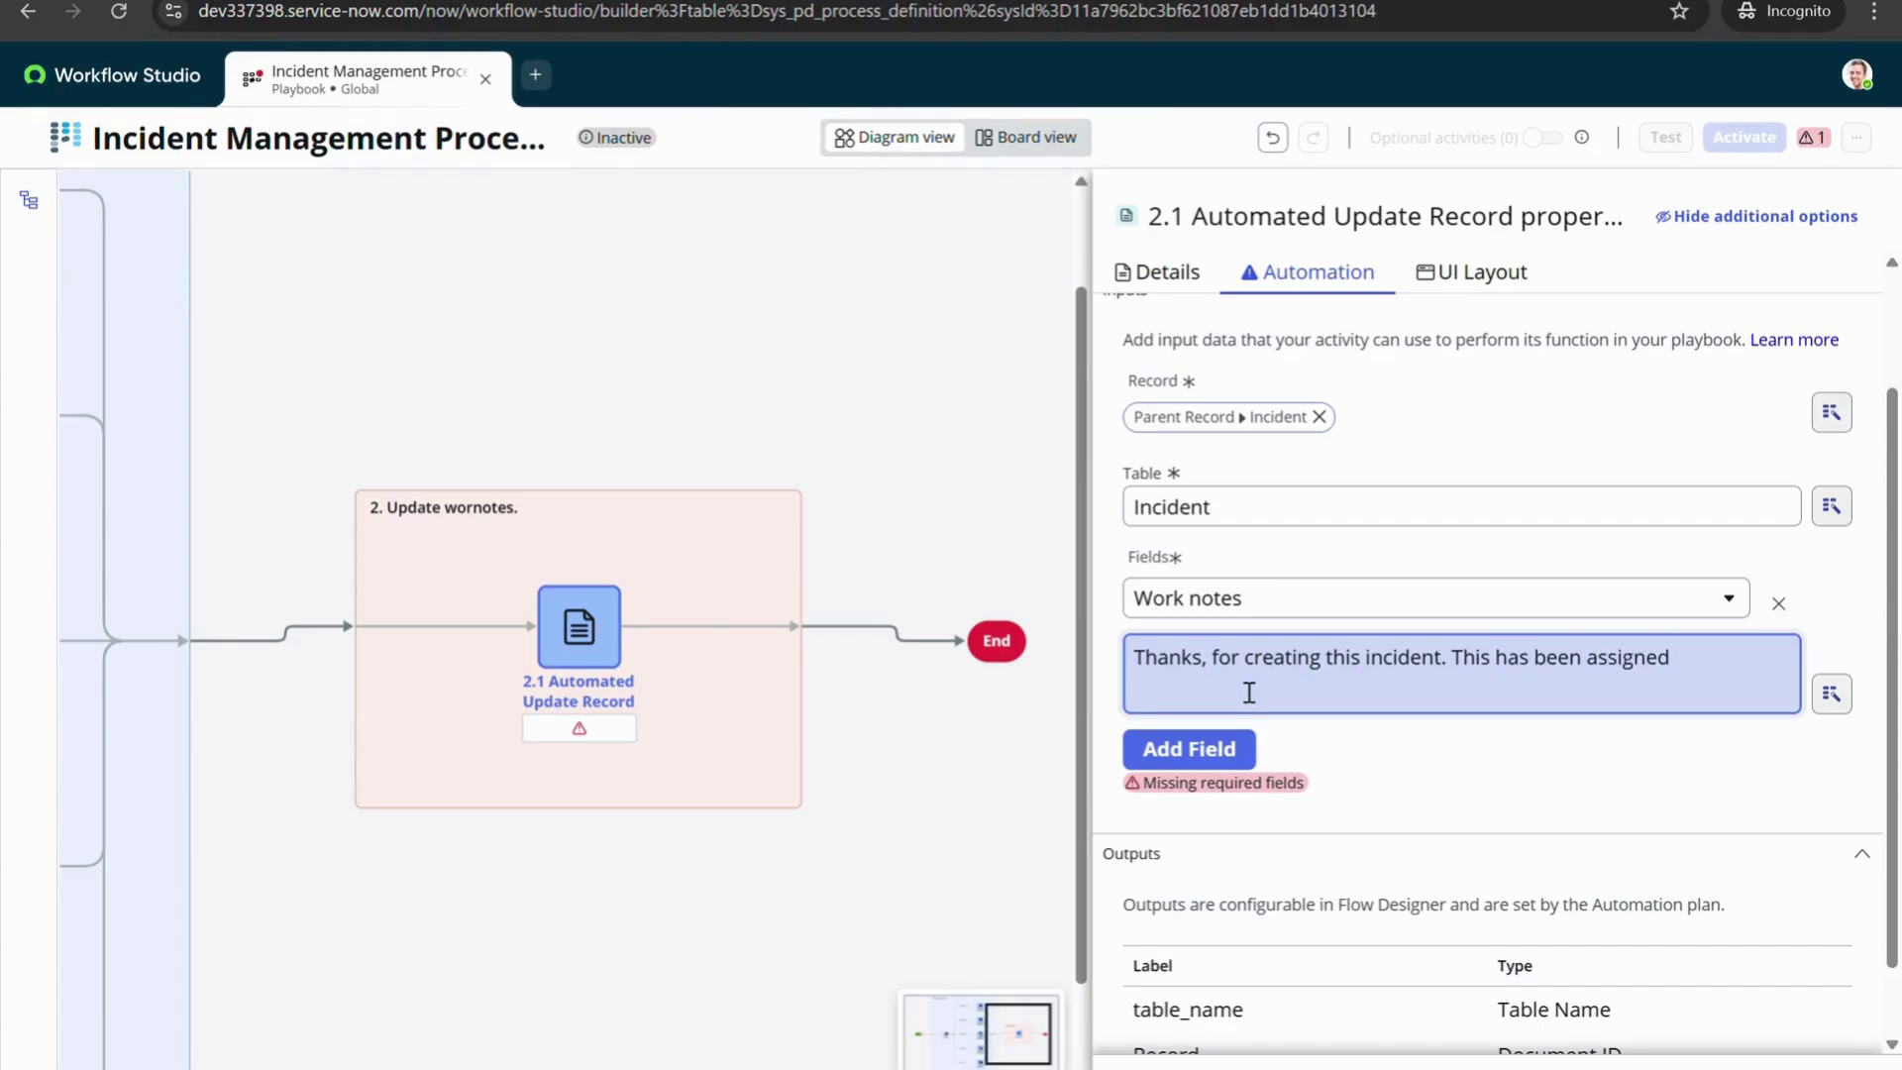
type(" opecificgro")
type("up based on the ")
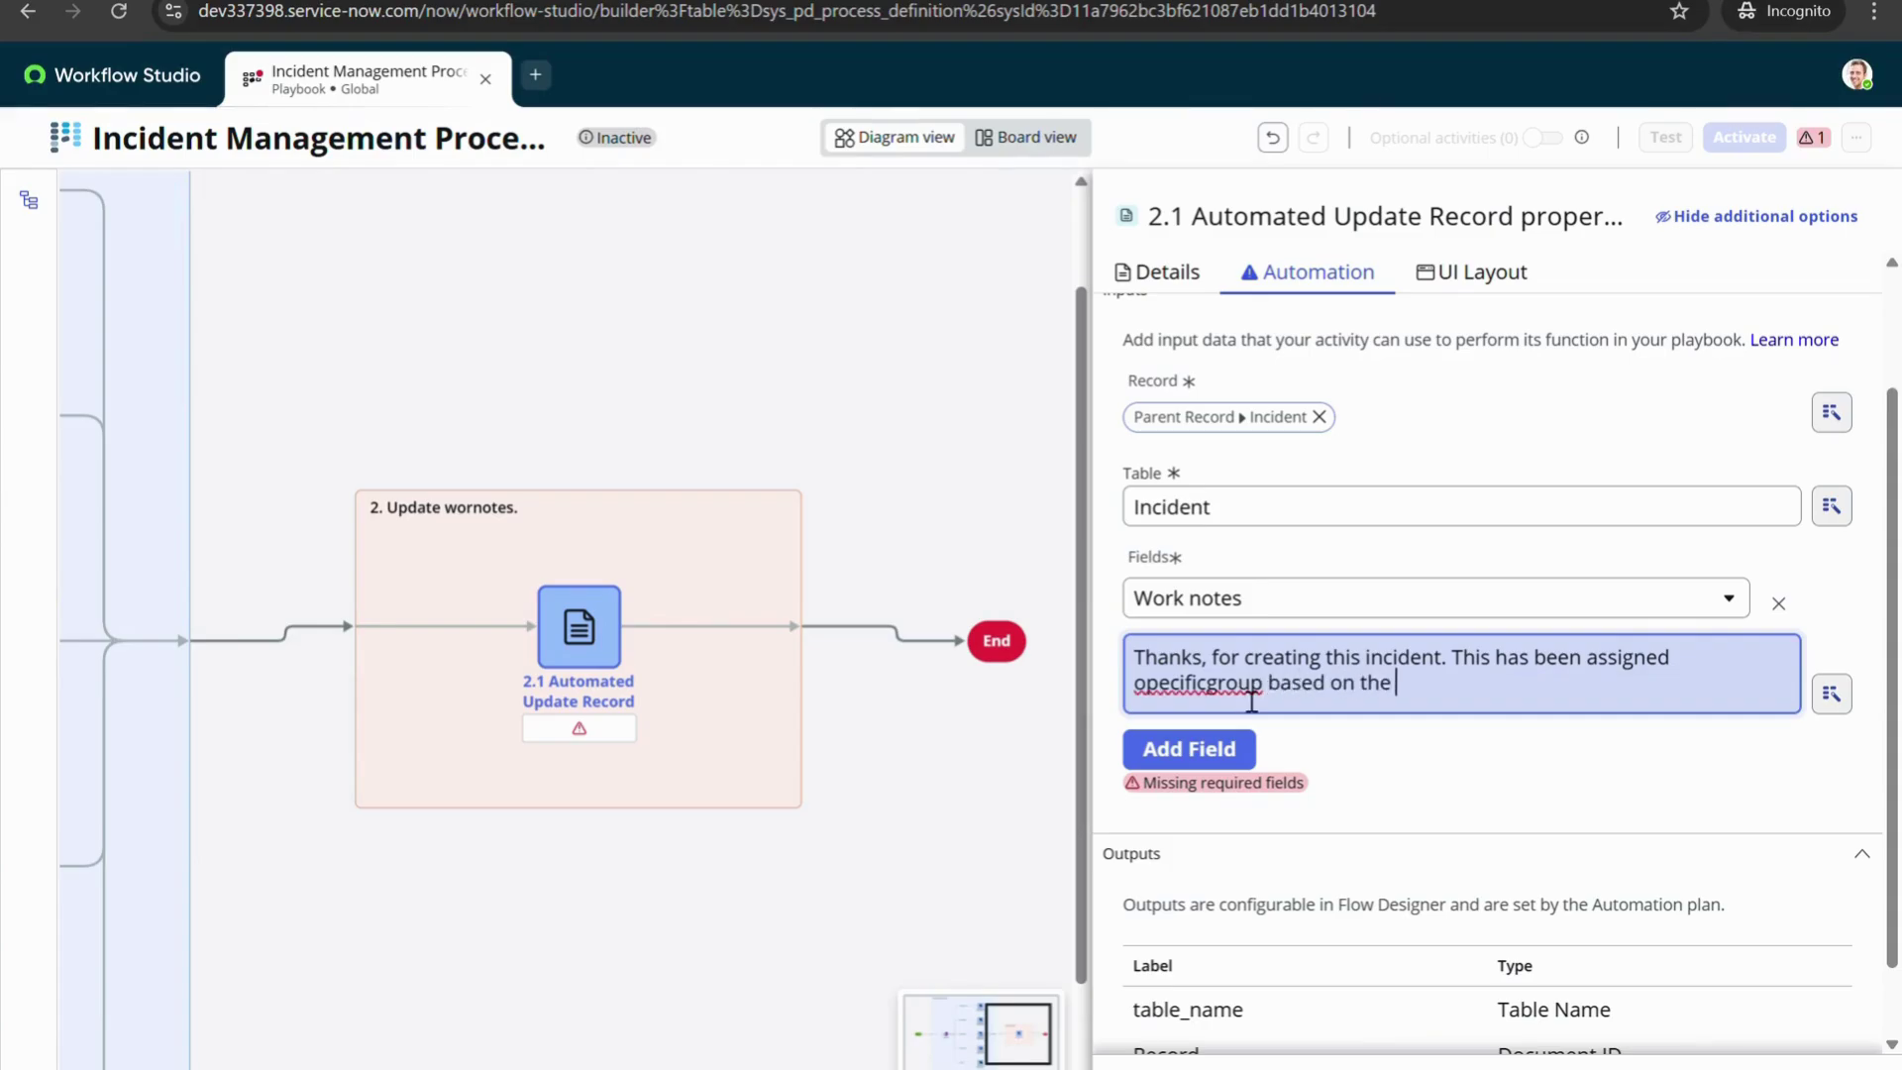
type("categorization.")
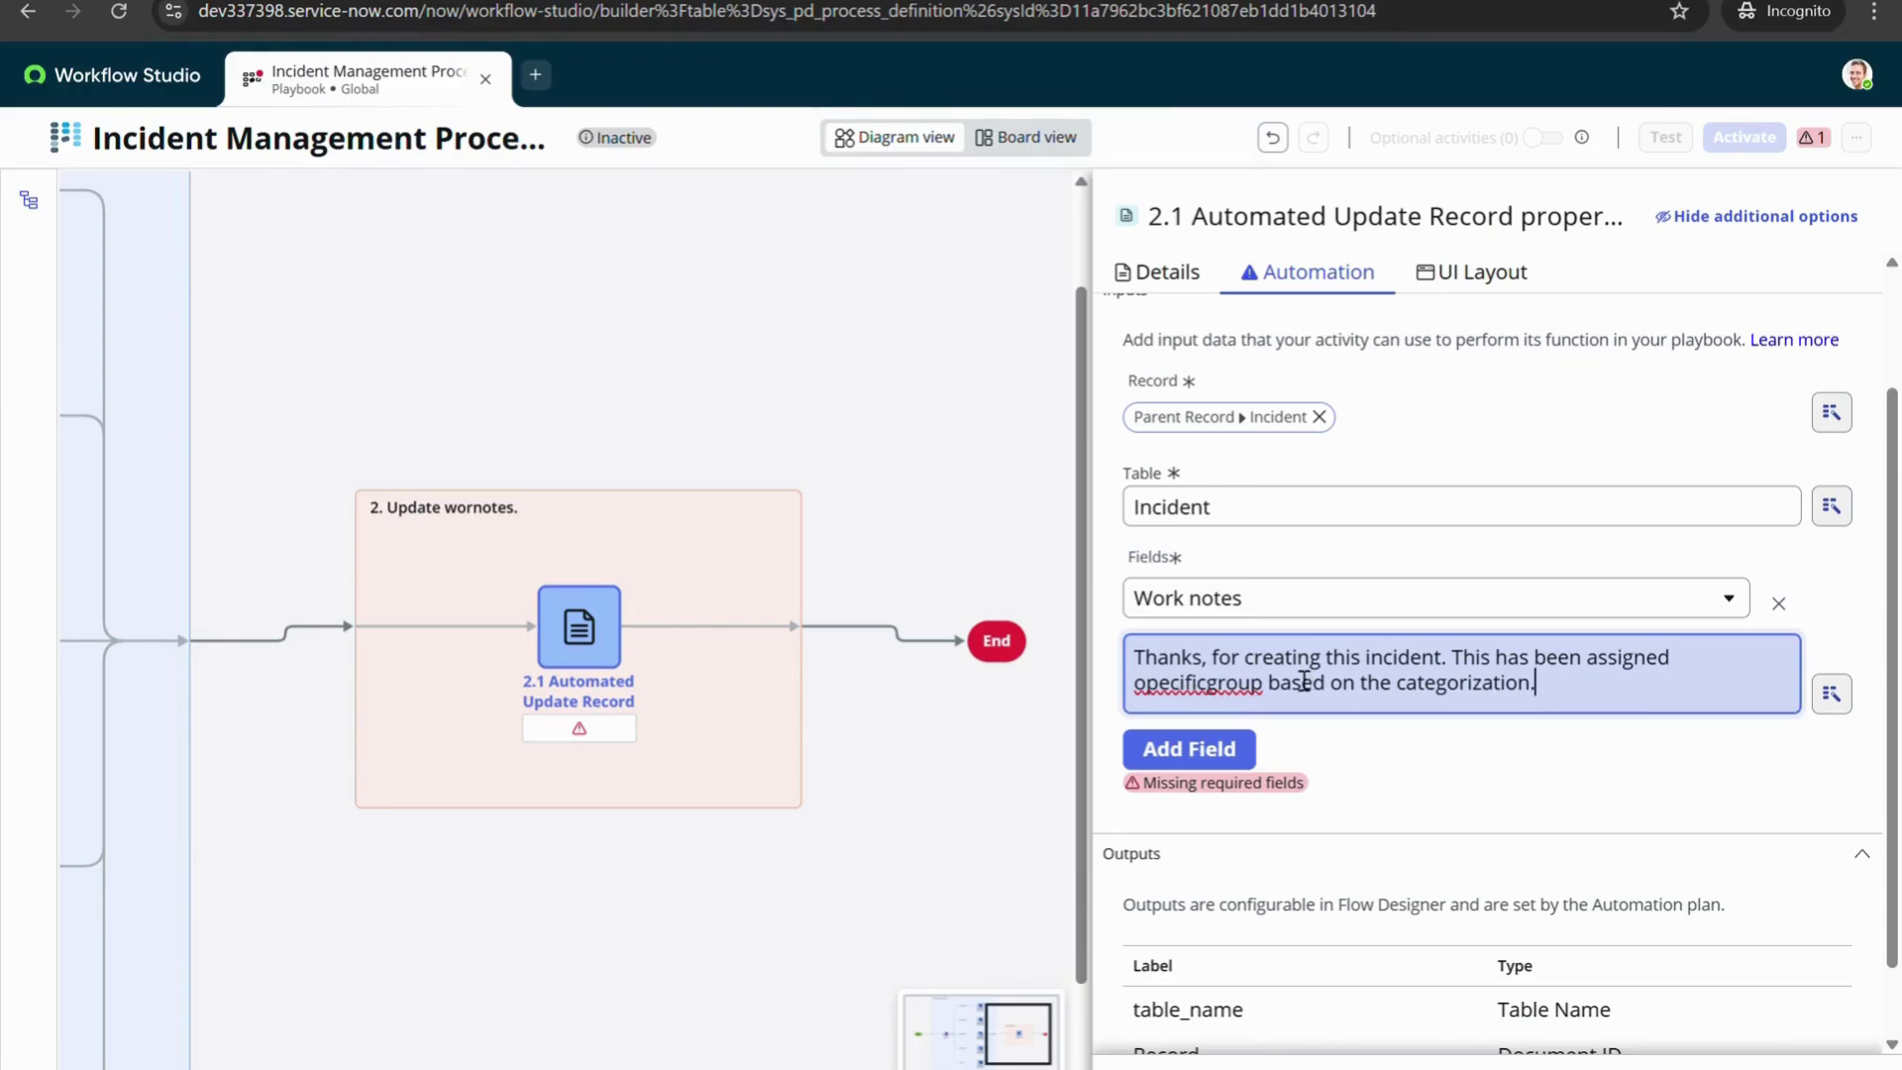
Correct the Work notes wording to "This has been assigned to specific group based on the categorization." and save the activity
left_click(1160, 694)
key("BackSpace")
key("BackSpace")
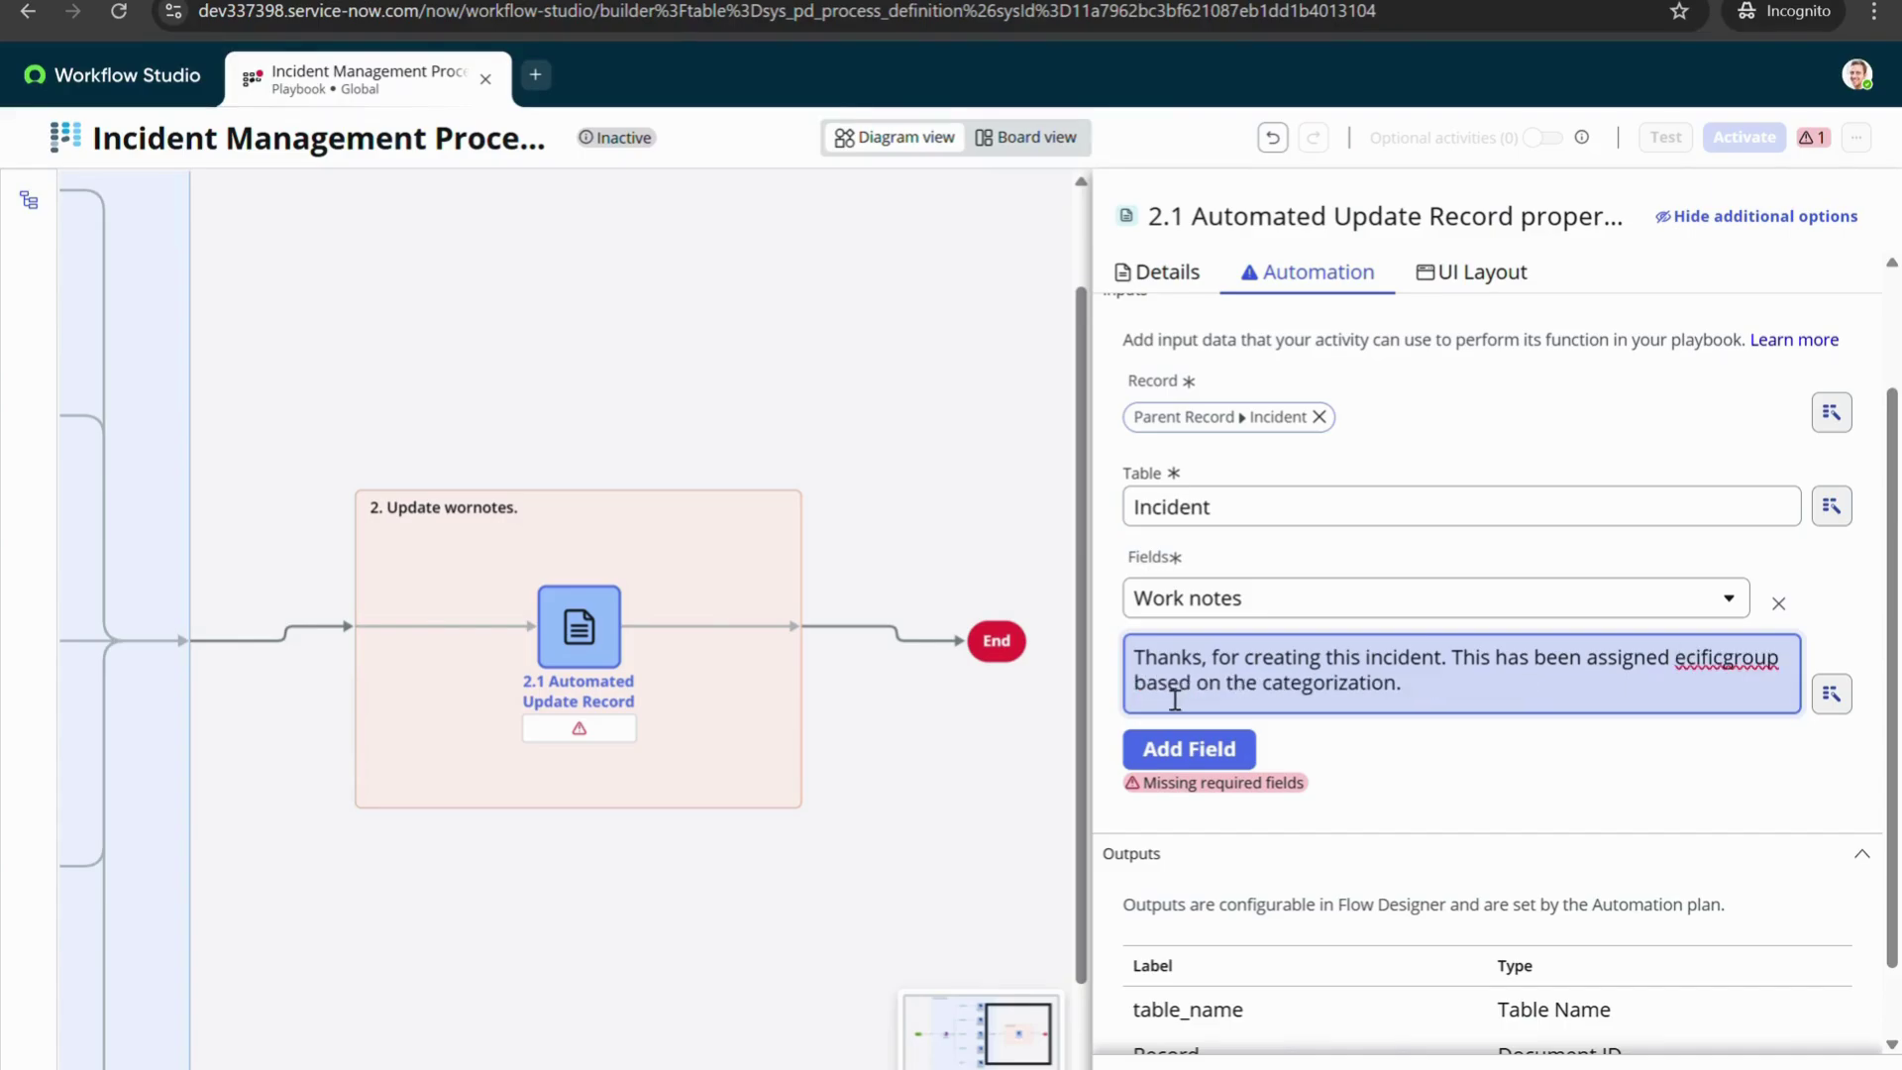
type("sp")
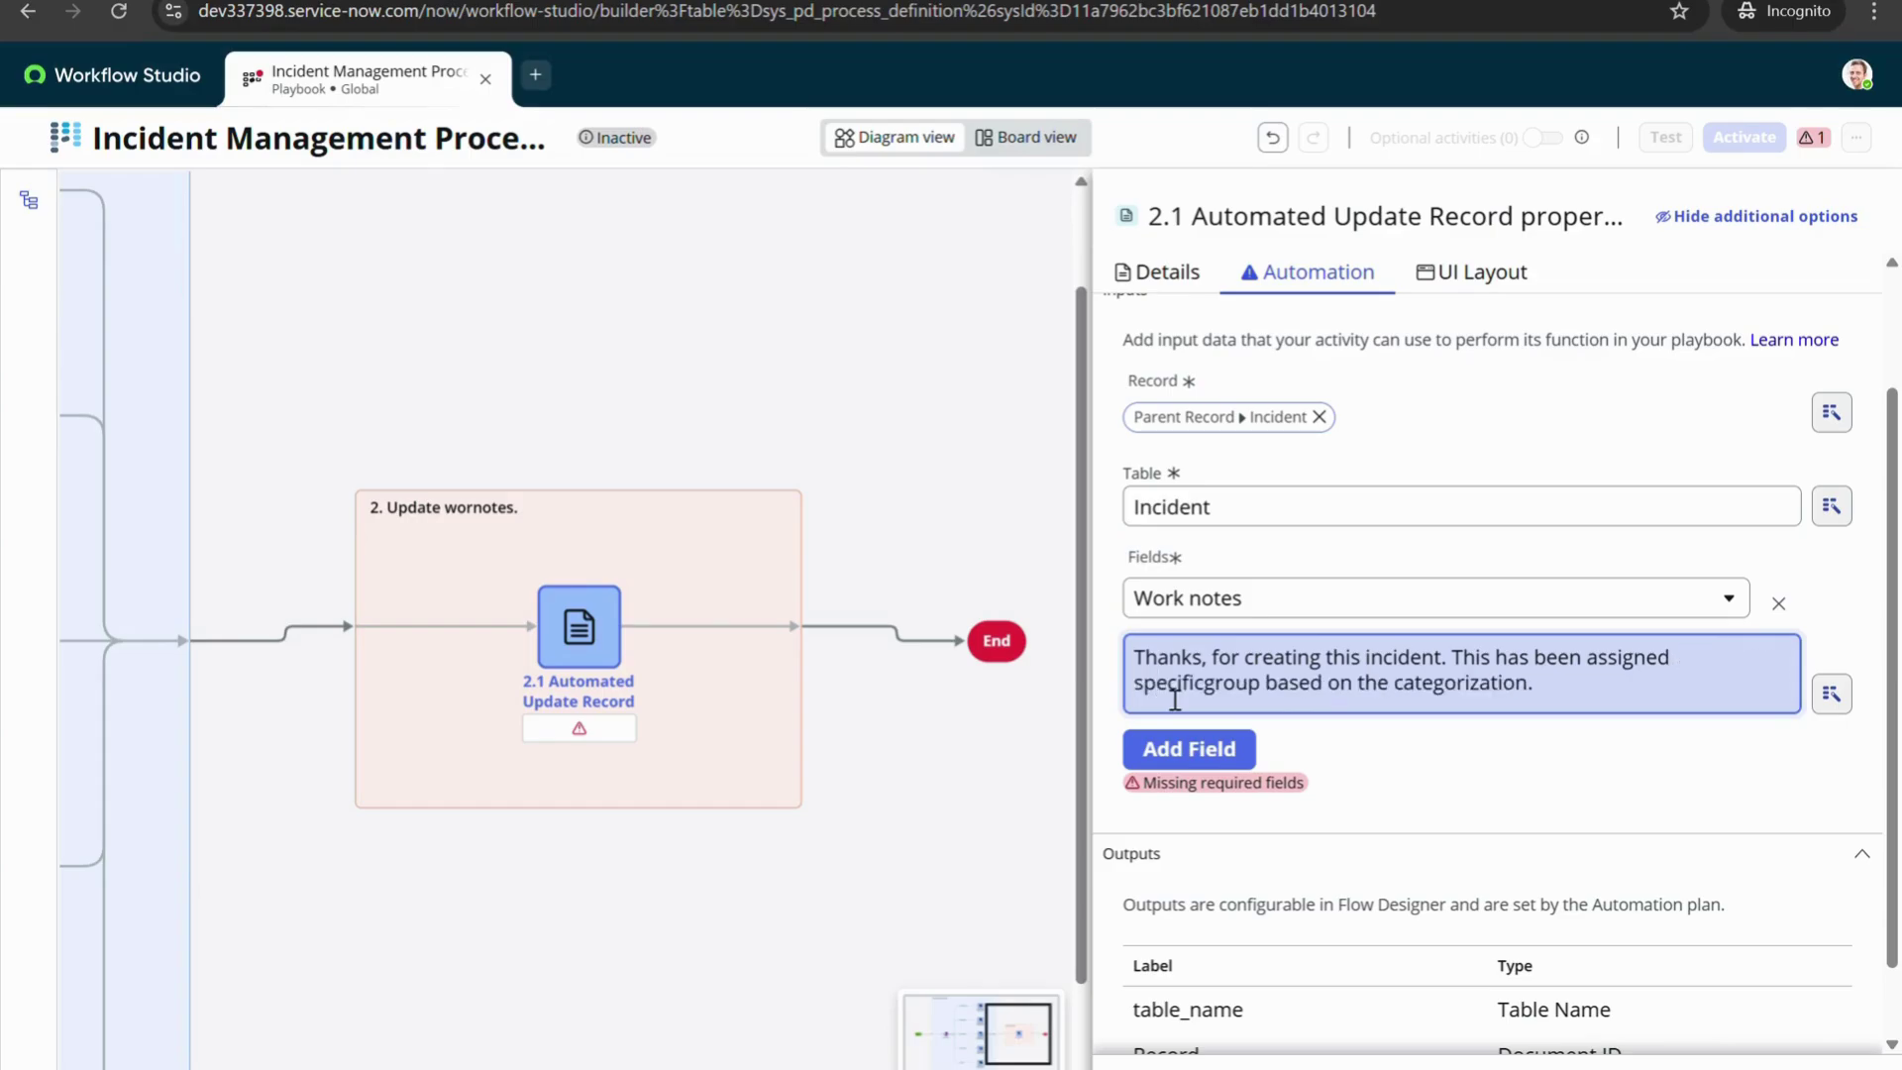
left_click(1728, 667)
type("to")
left_click(1218, 688)
scroll(1471, 694, "down", 1)
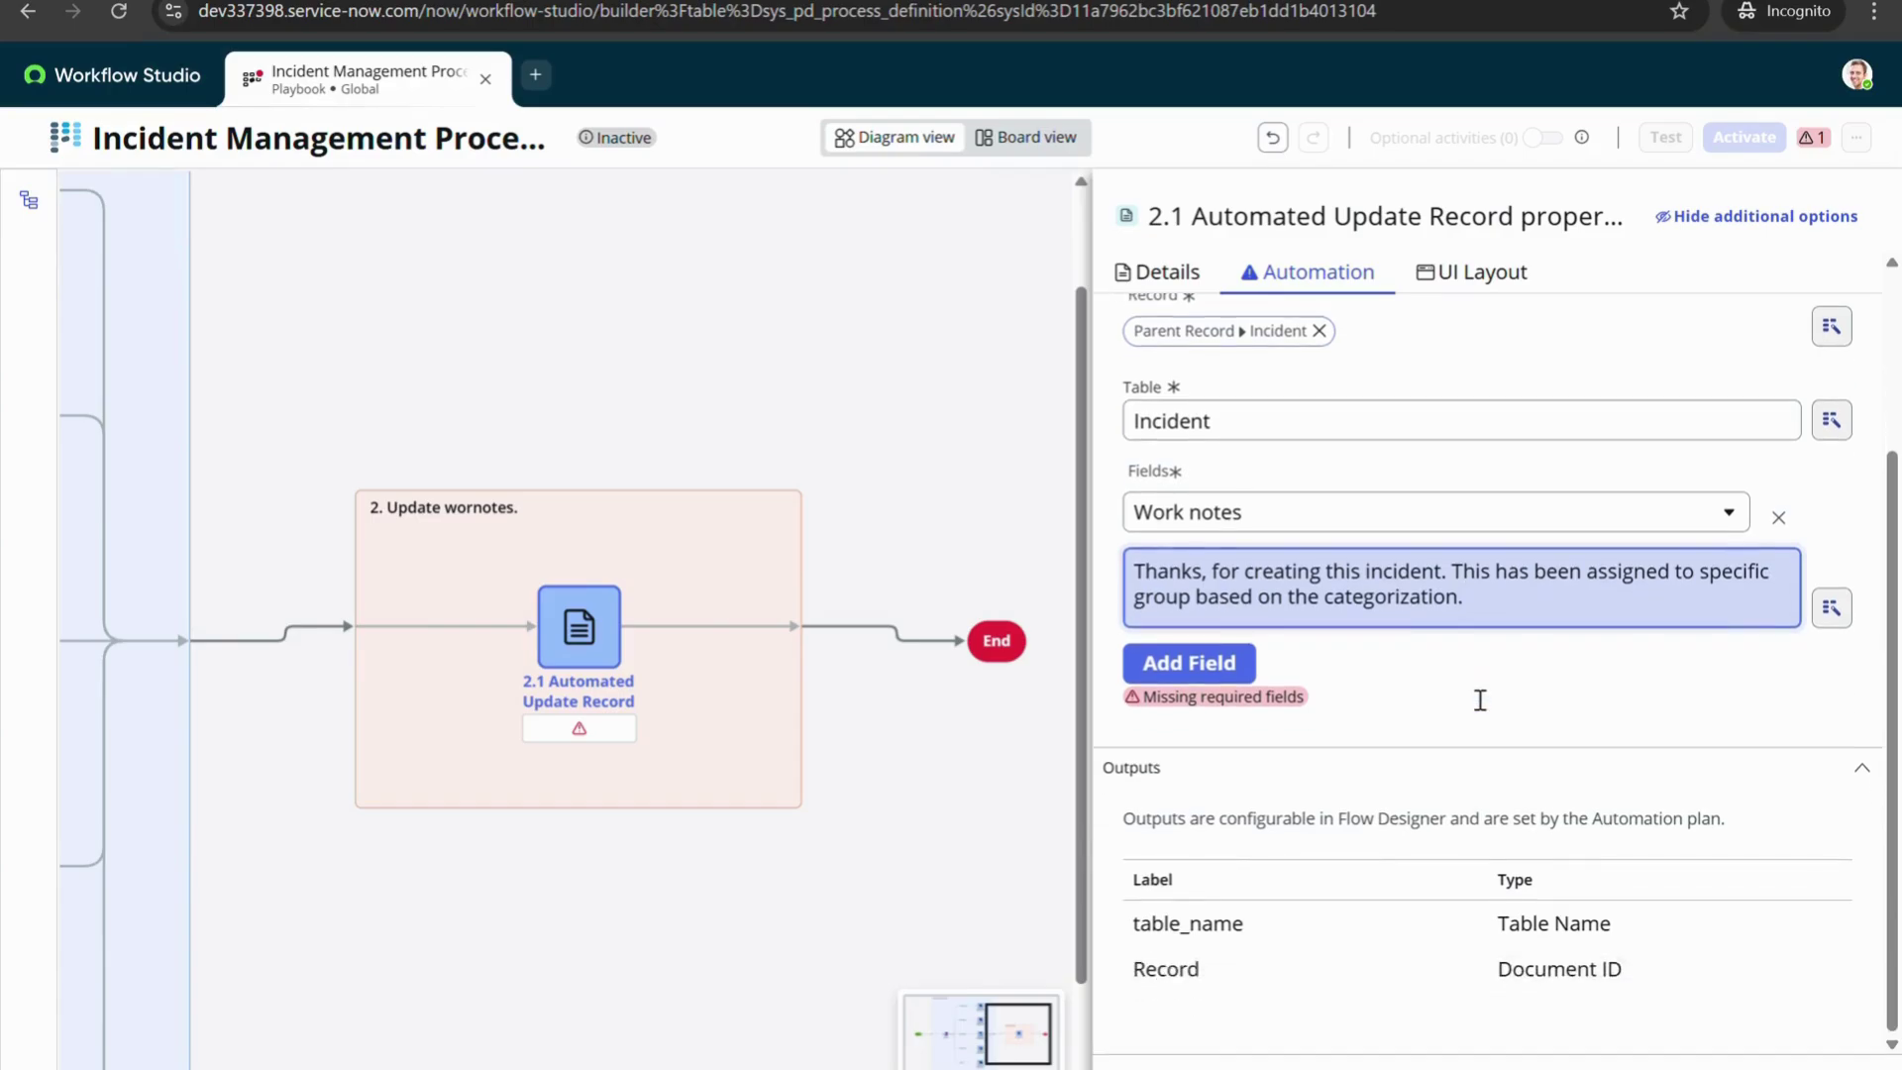
left_click(935, 727)
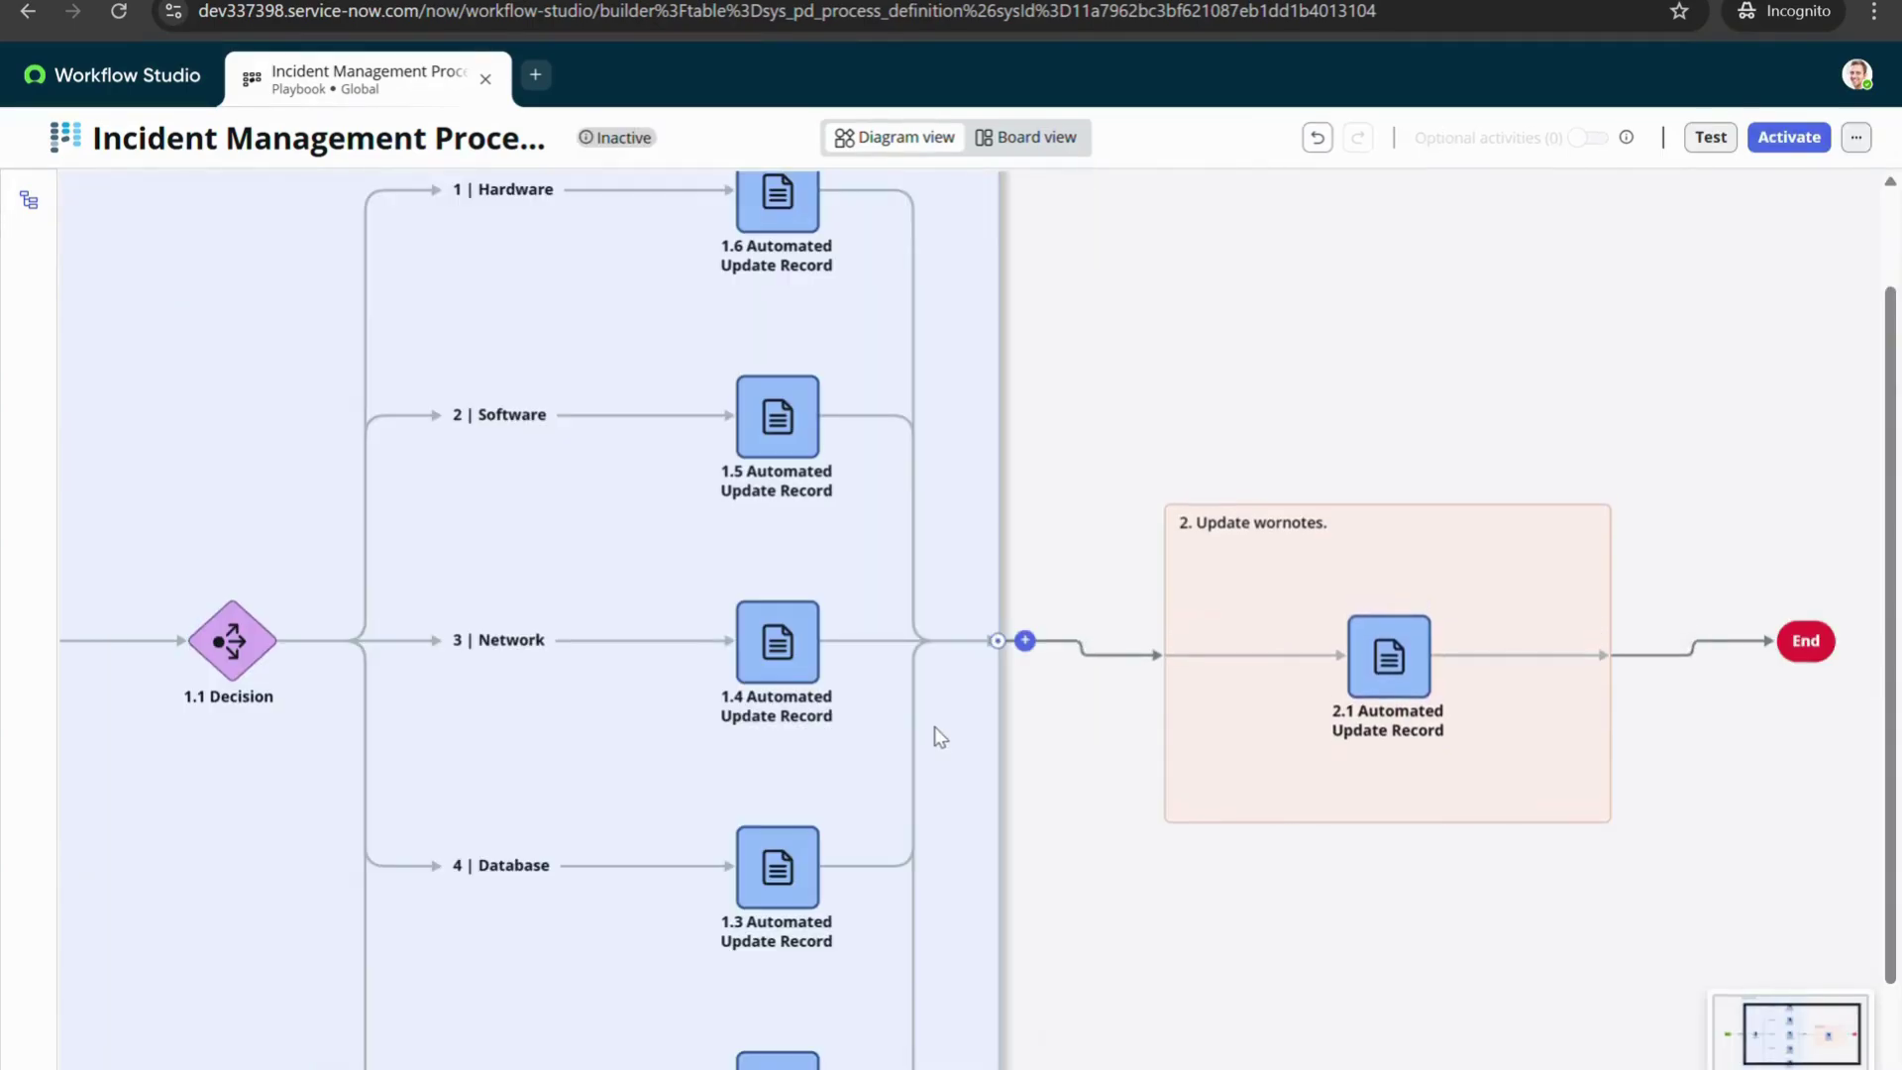
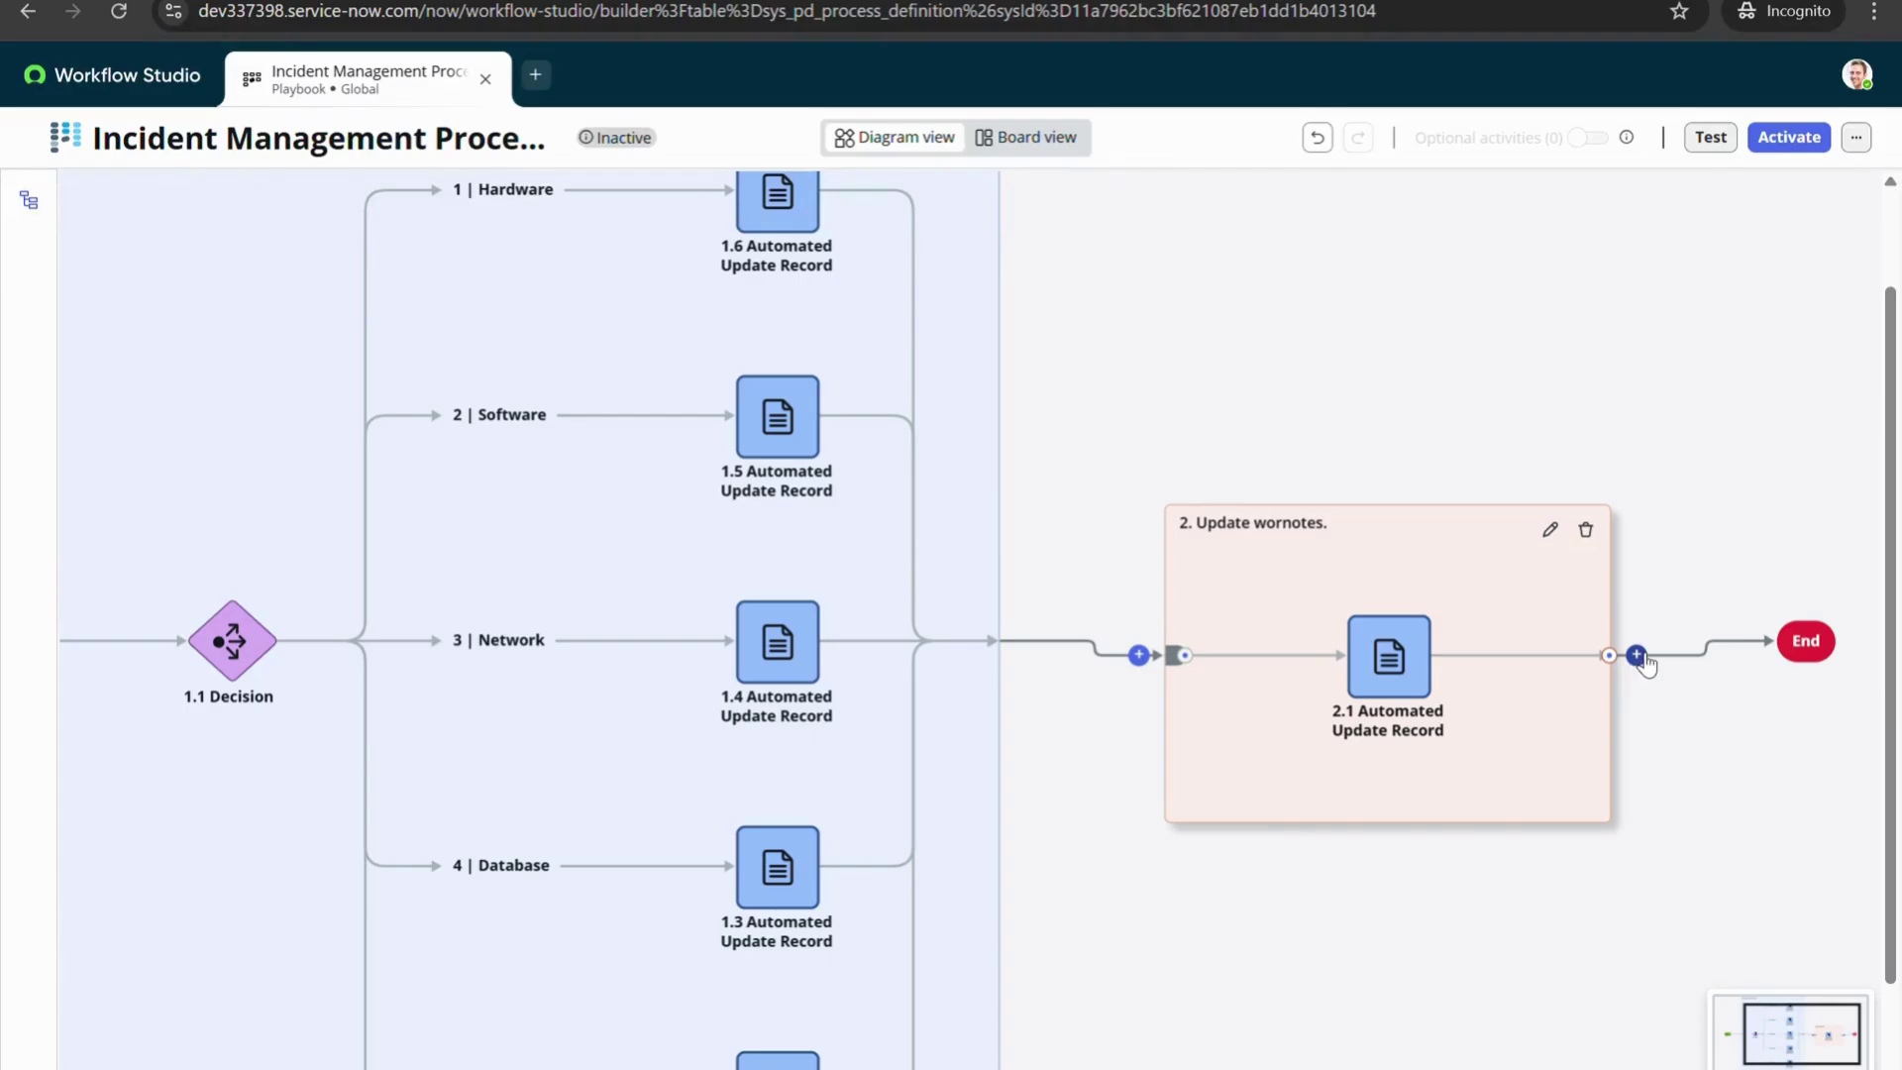
Add a new stage after the "Update wornotes." stage, label it "Wait for resolution" and save its properties
left_click(1637, 655)
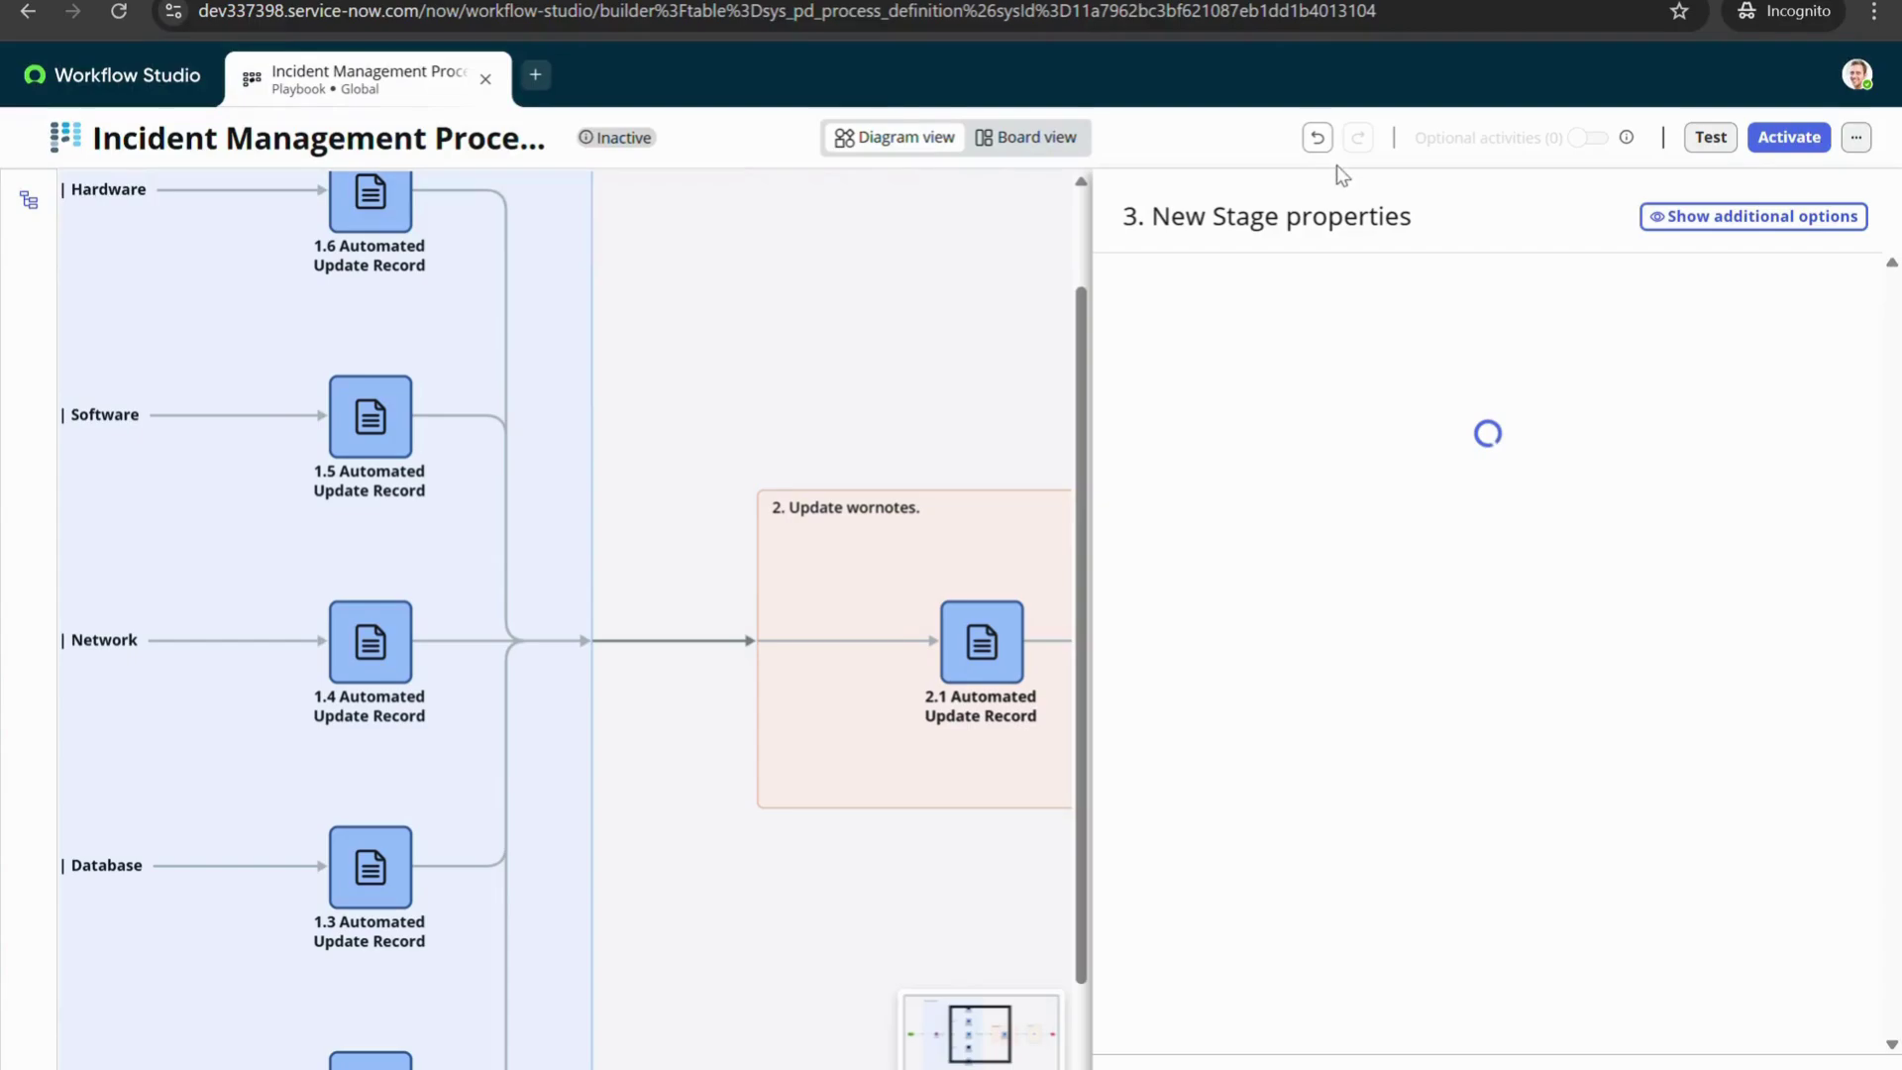
left_click_drag(1274, 391, 1170, 392)
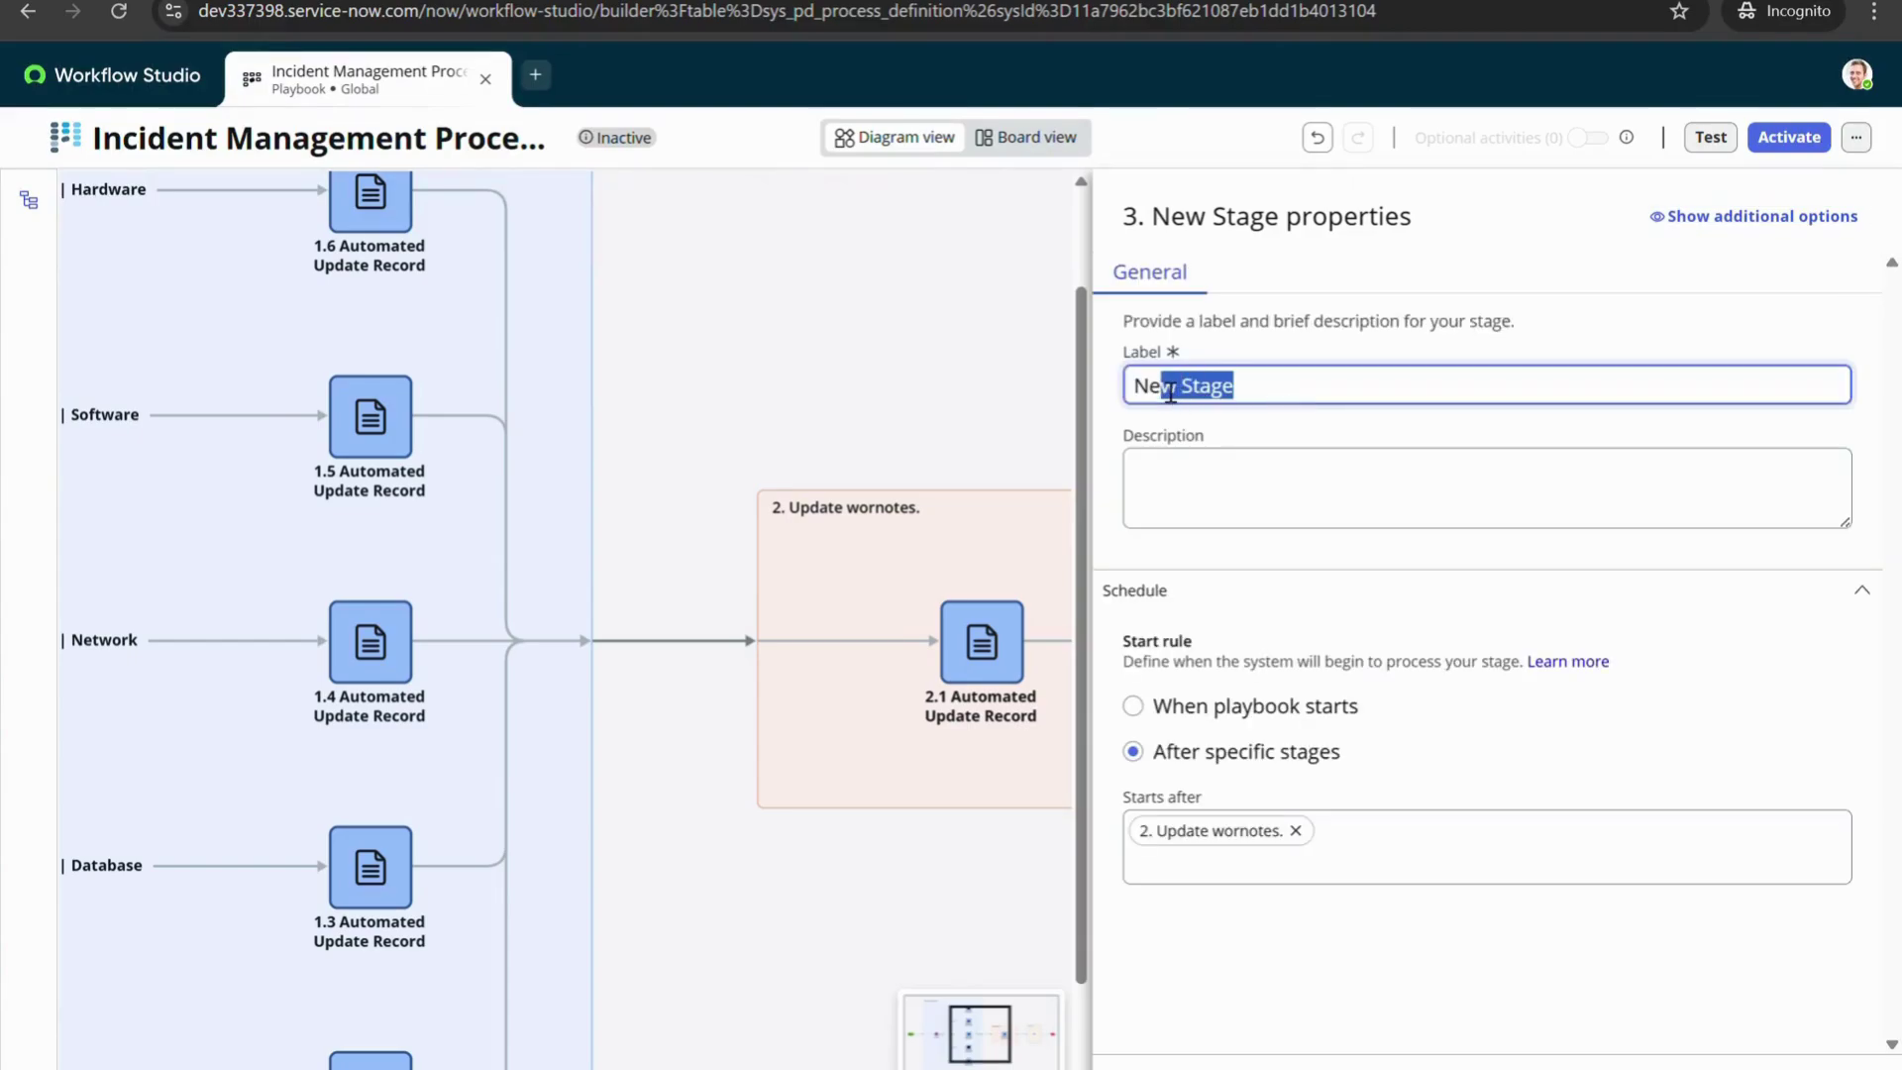
key("BackSpace")
key("BackSpace")
key("BackSpace")
type("Wait for resolution")
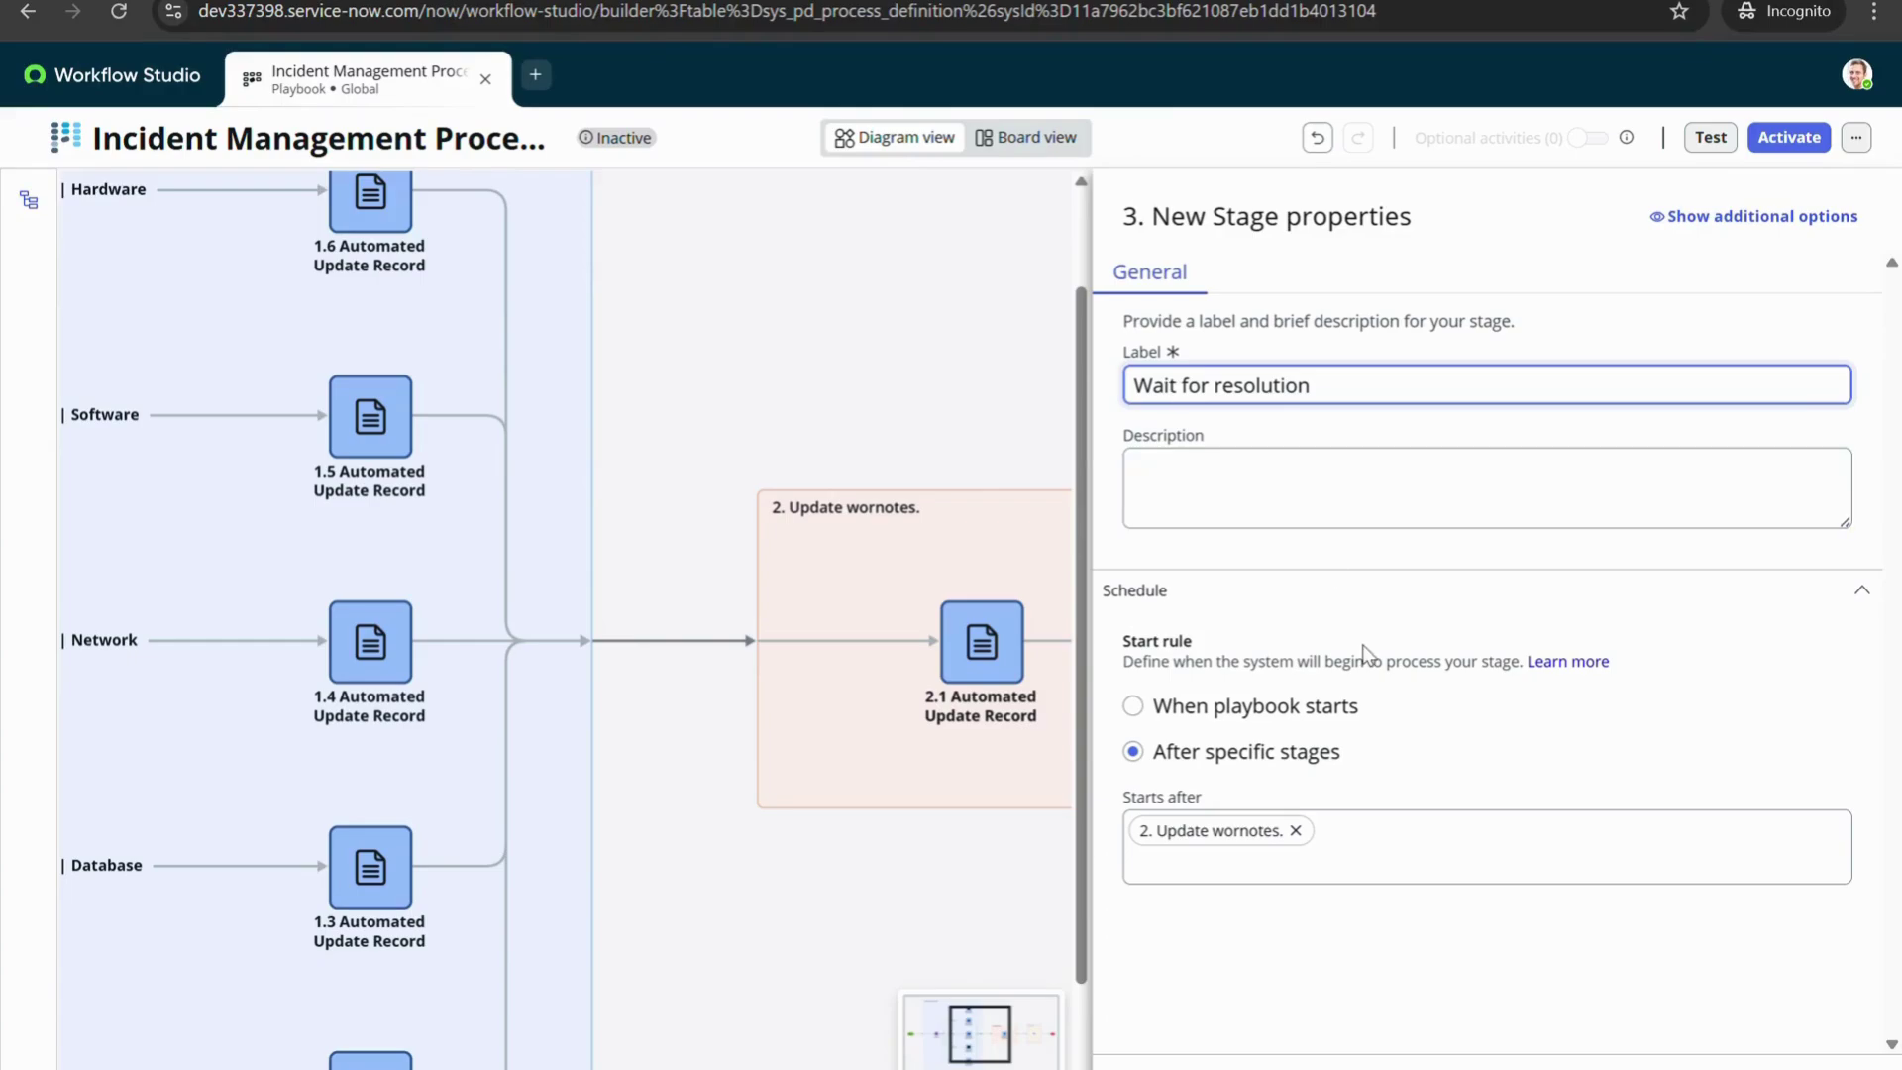
left_click(1715, 1035)
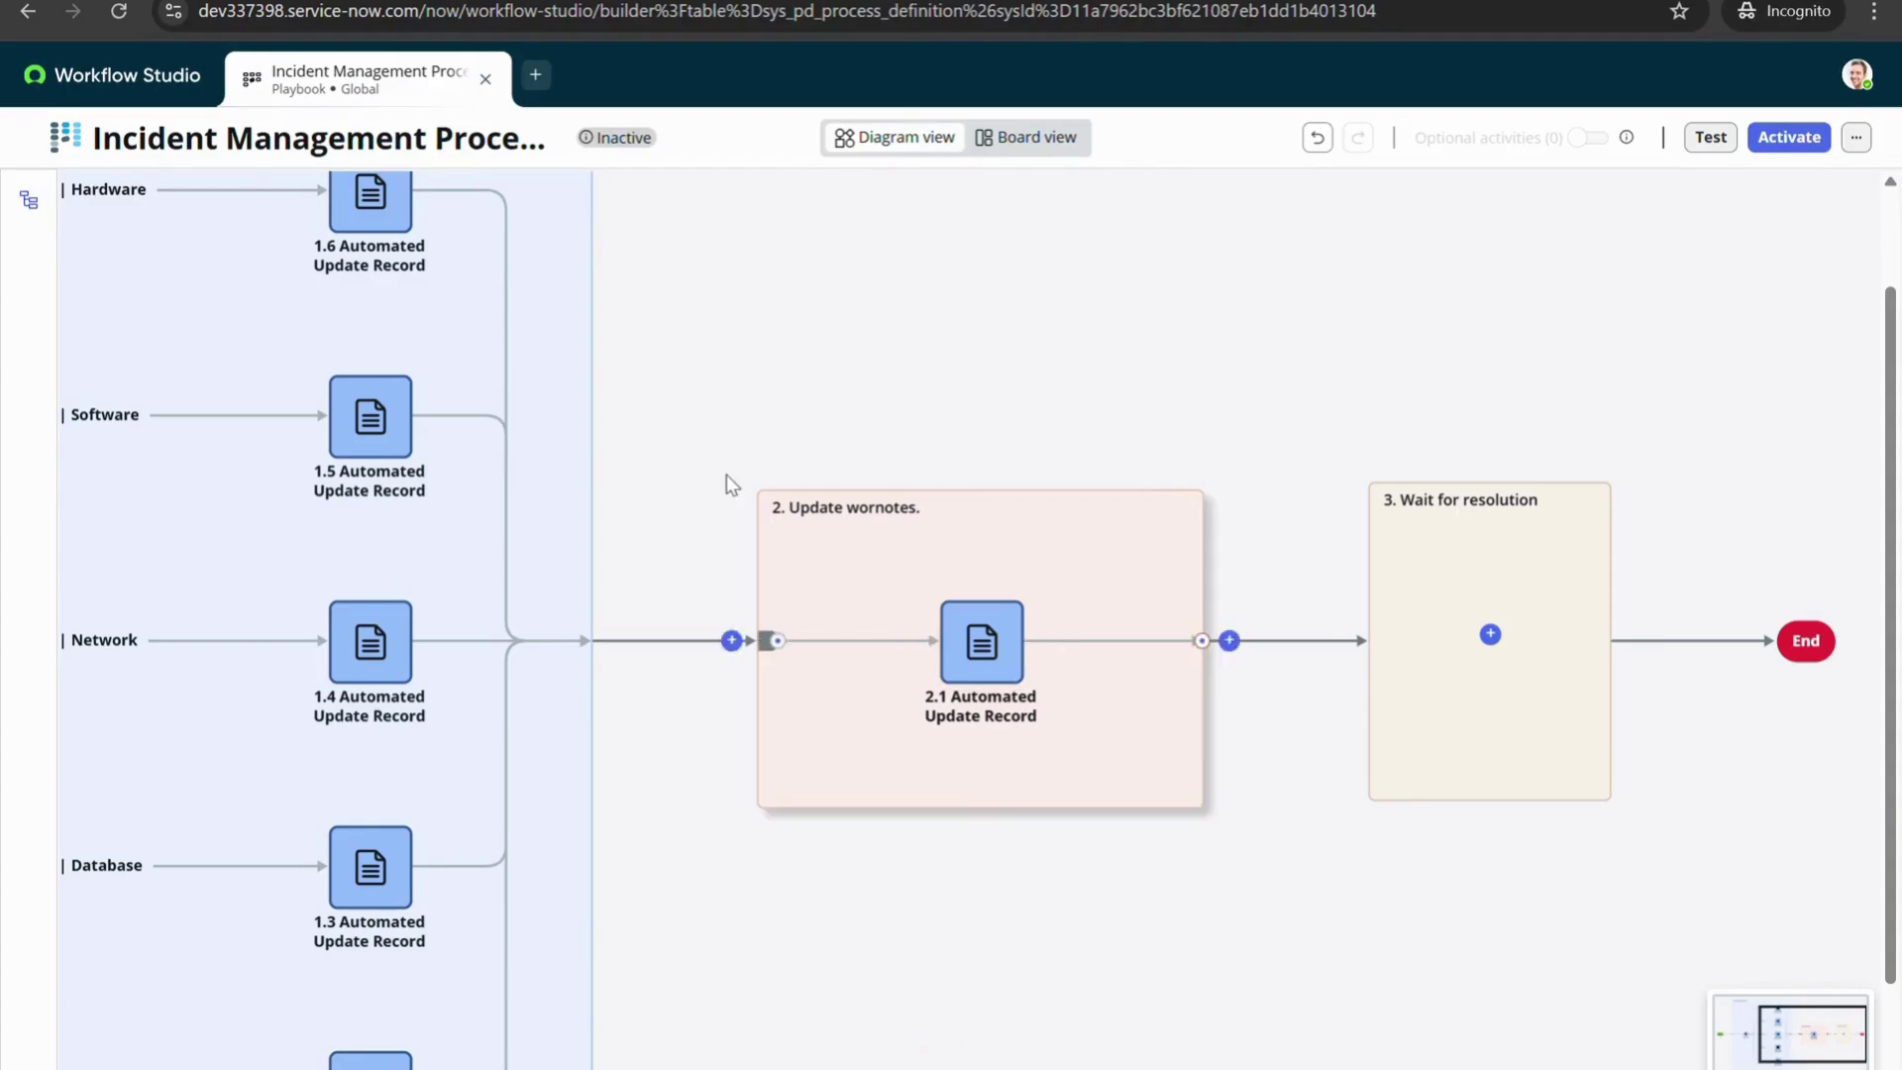
Add a Wait For Condition activity from the common activities to the "Wait for resolution" stage
scroll(731, 485, "left", 4)
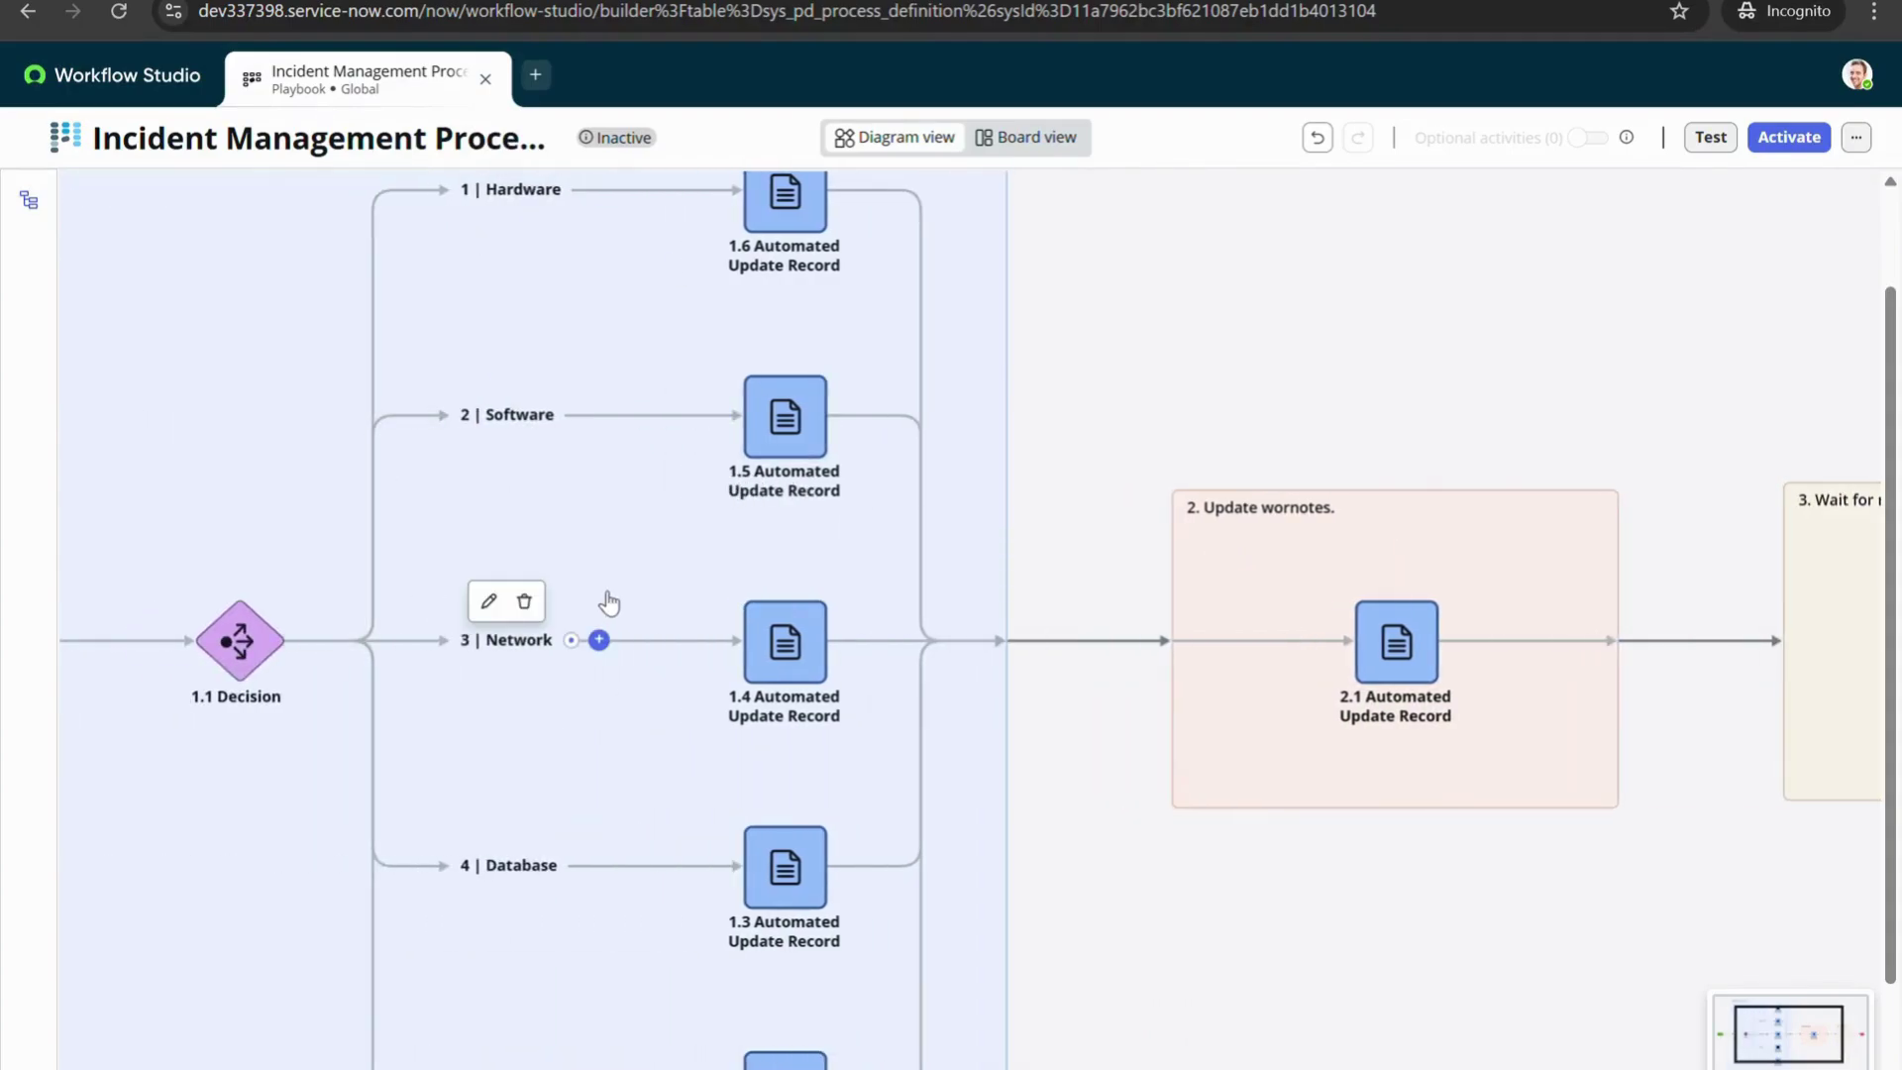
scroll(608, 602, "right", 3)
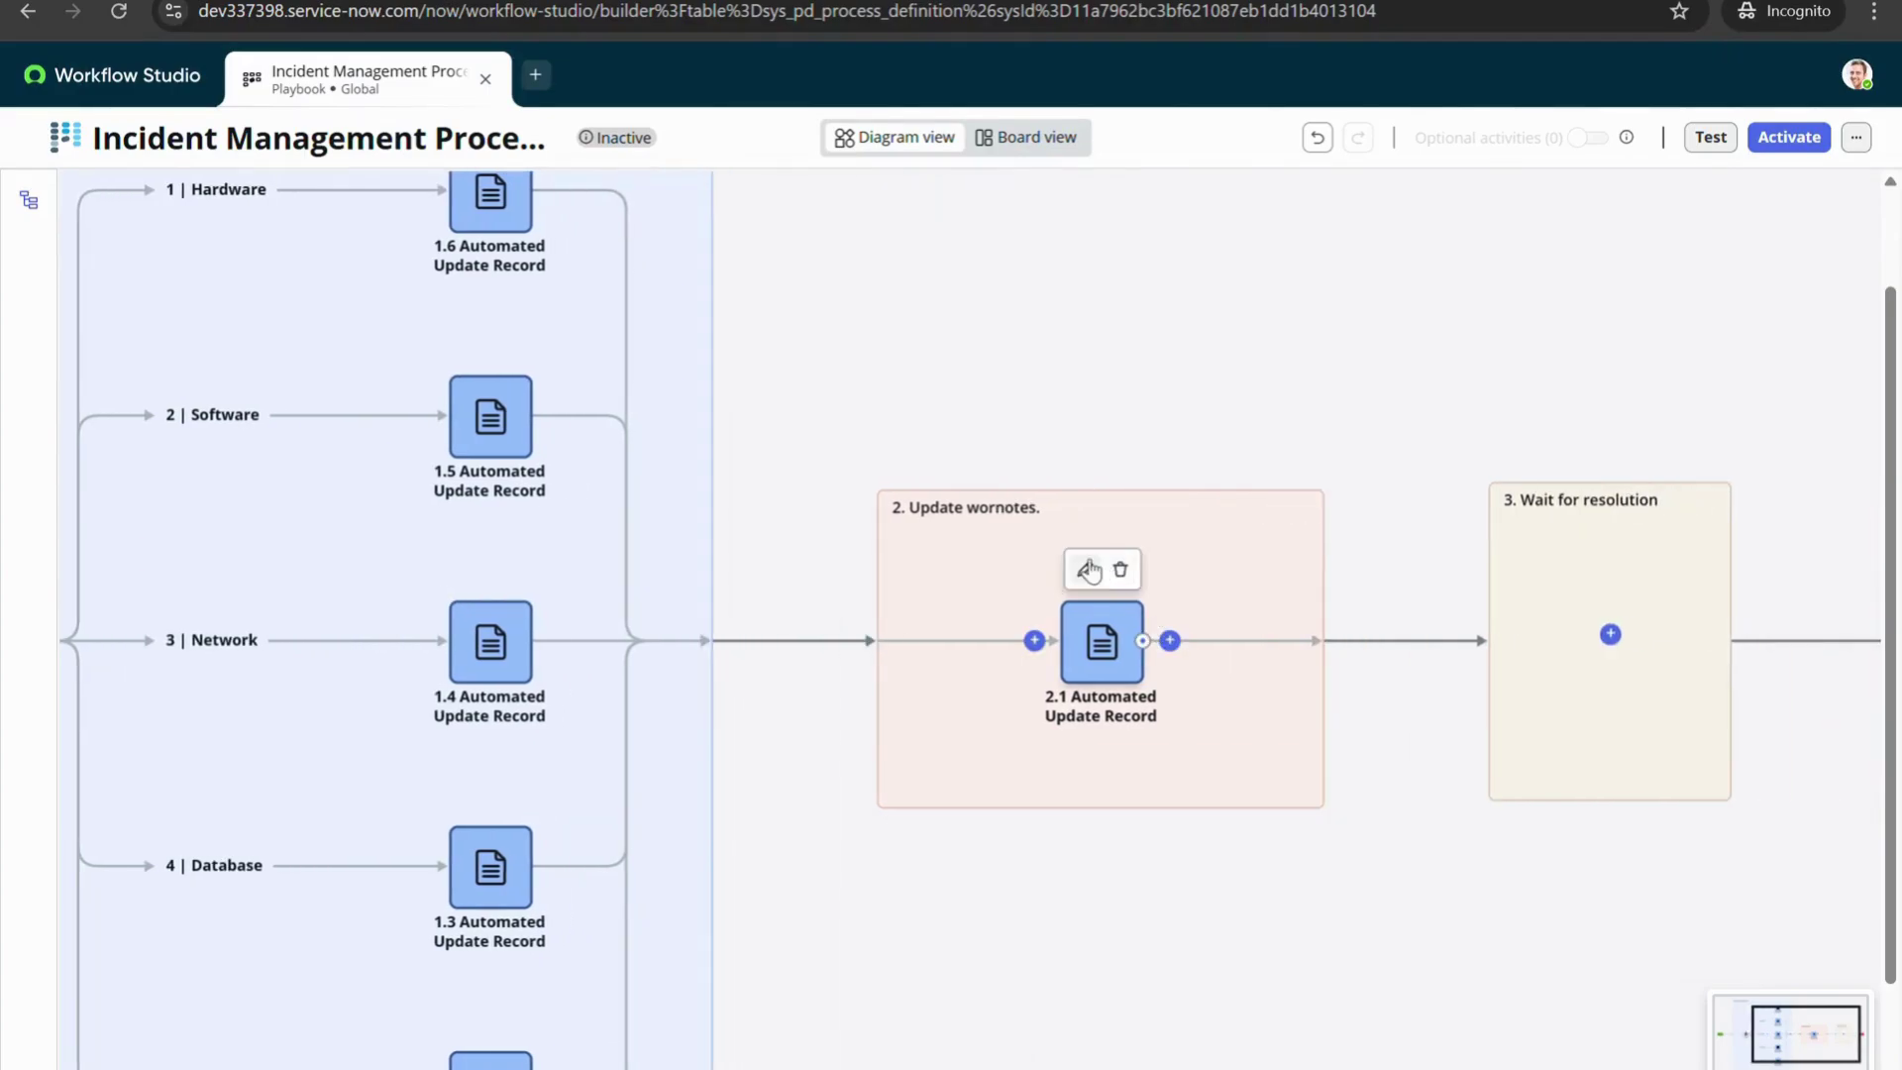
scroll(1454, 568, "right", 1)
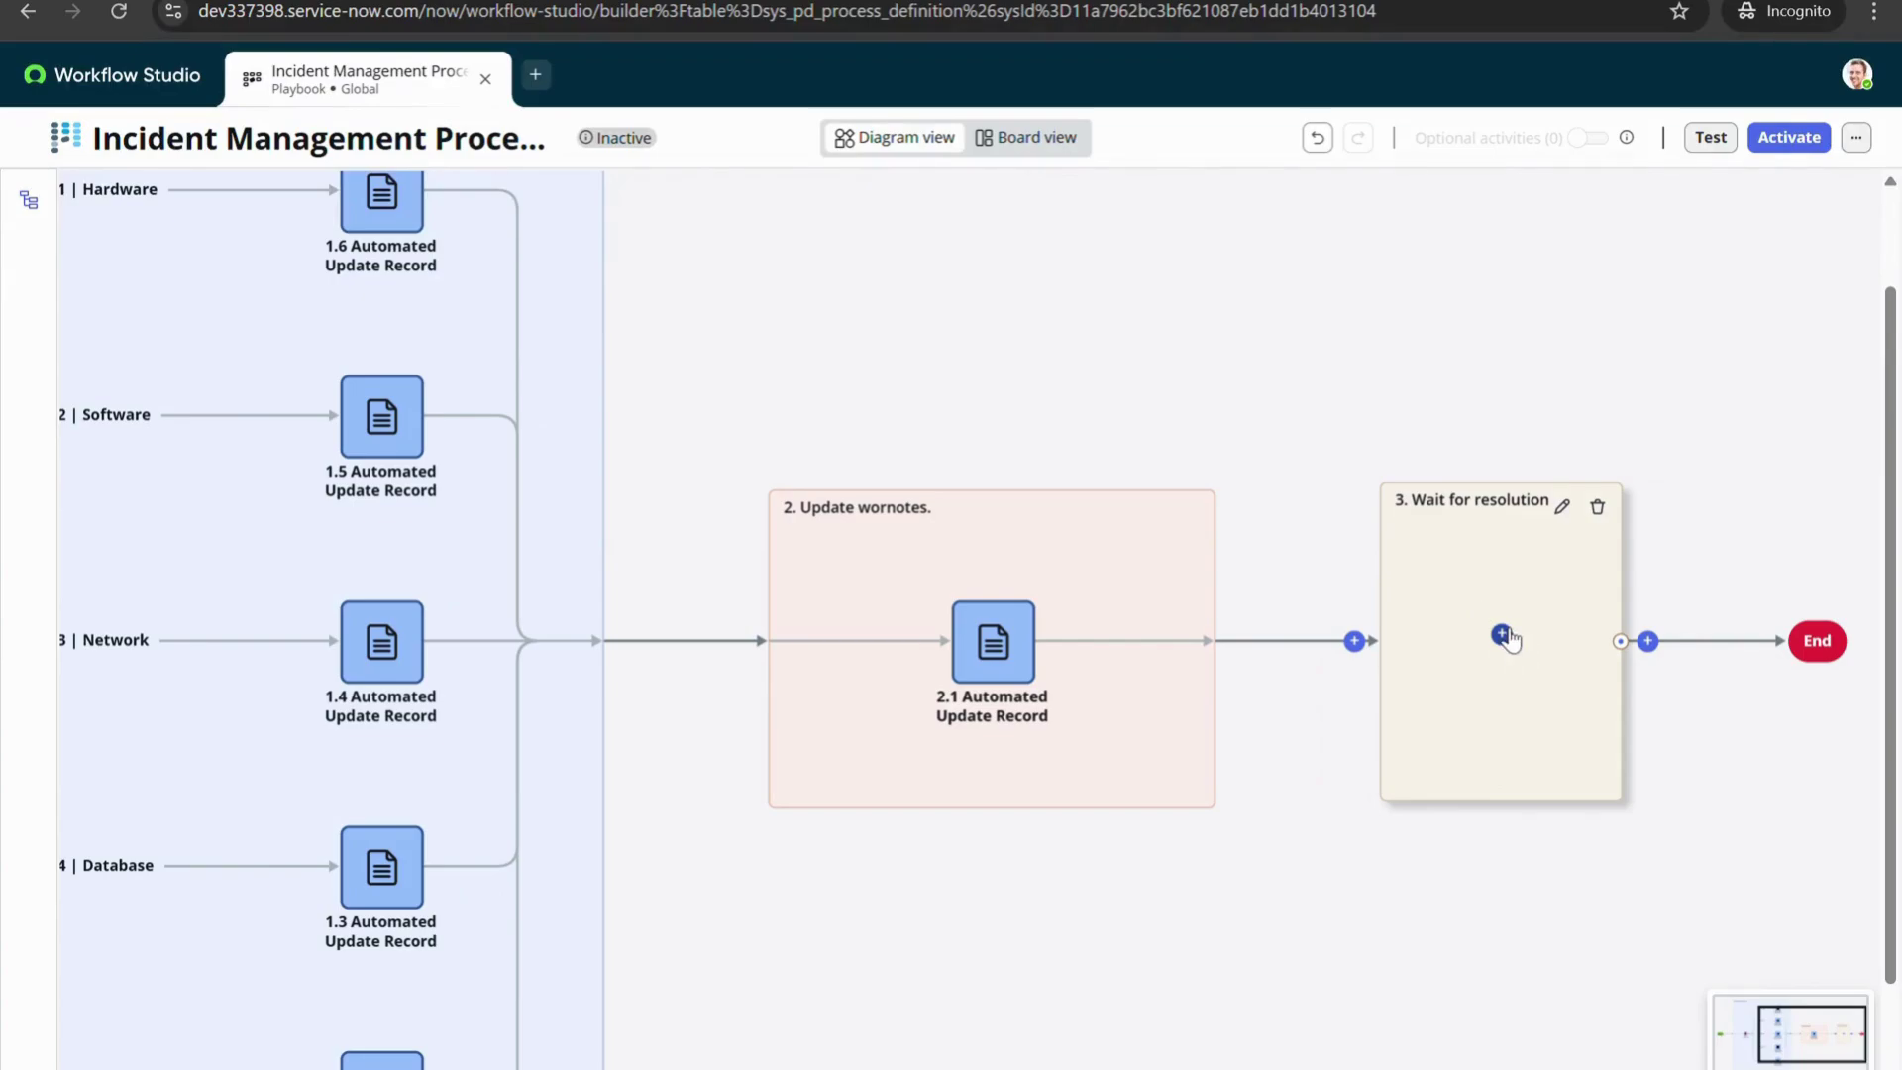
left_click(1503, 635)
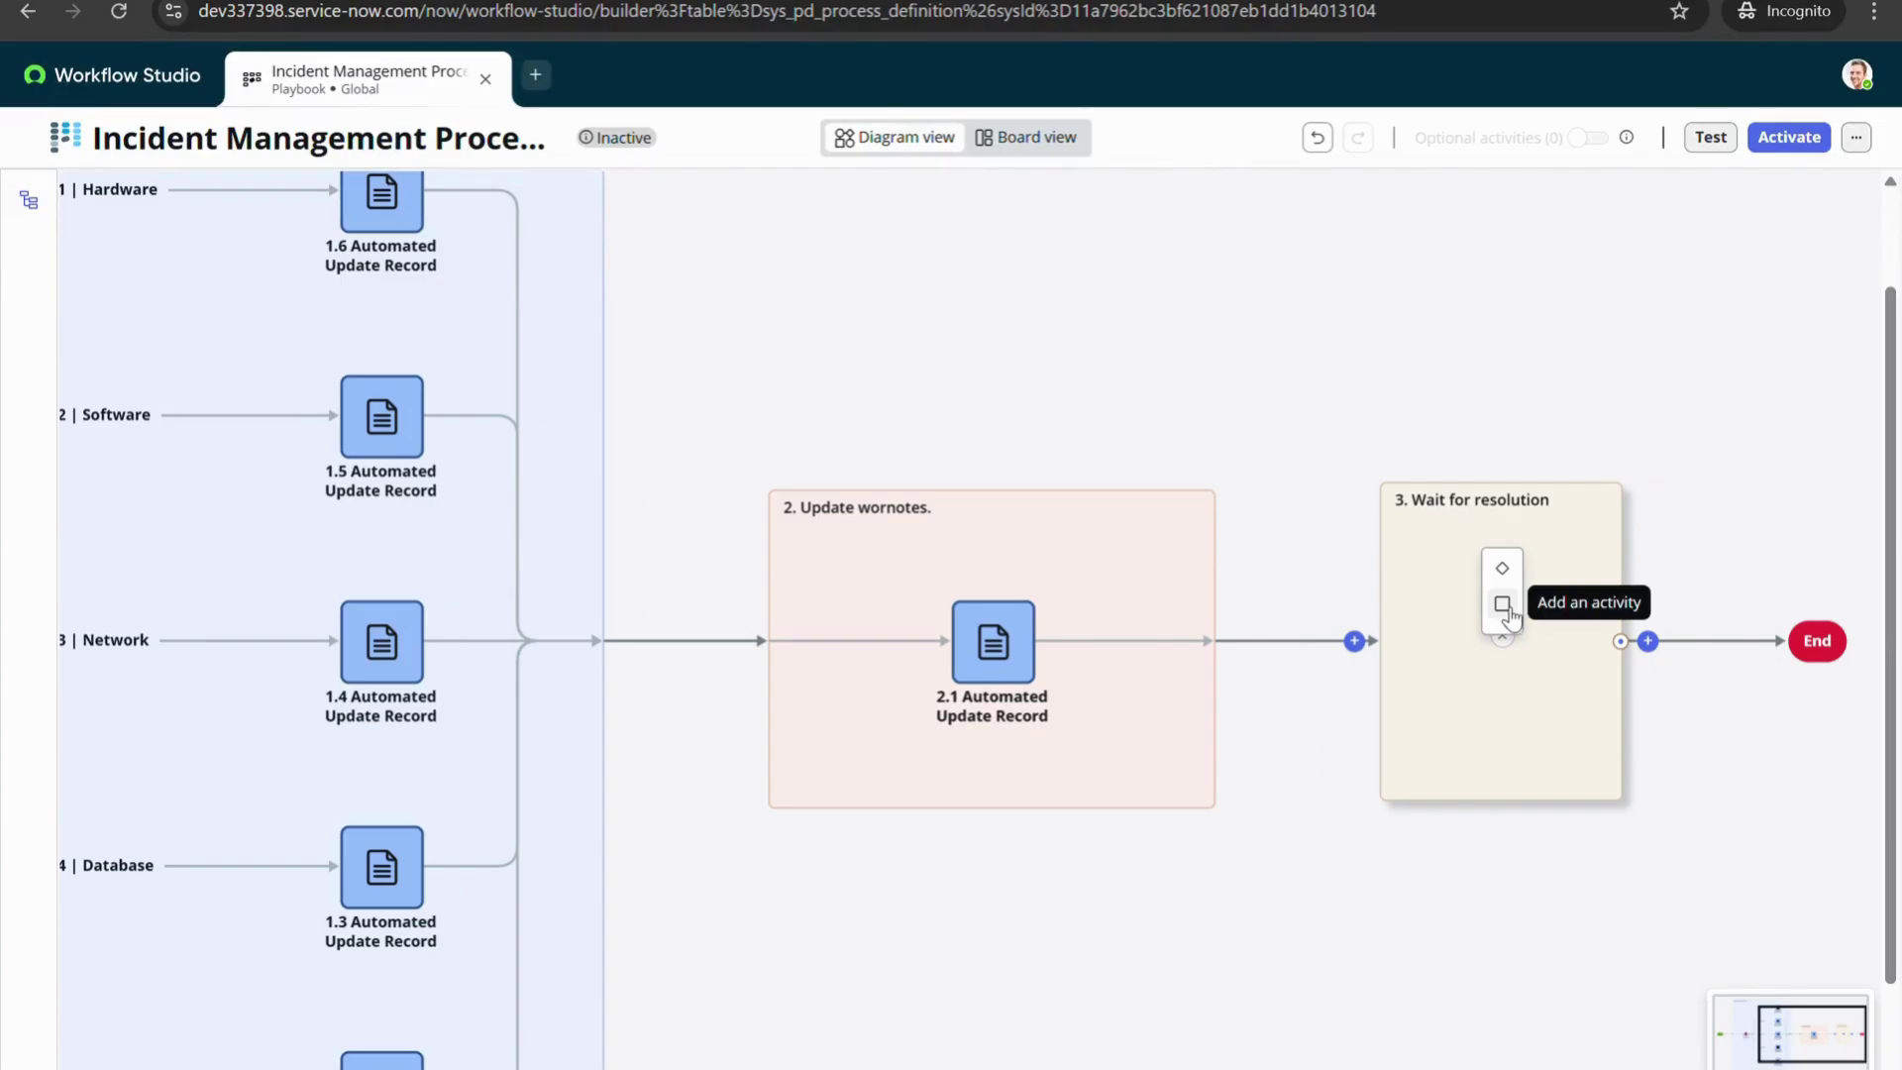
left_click(1503, 604)
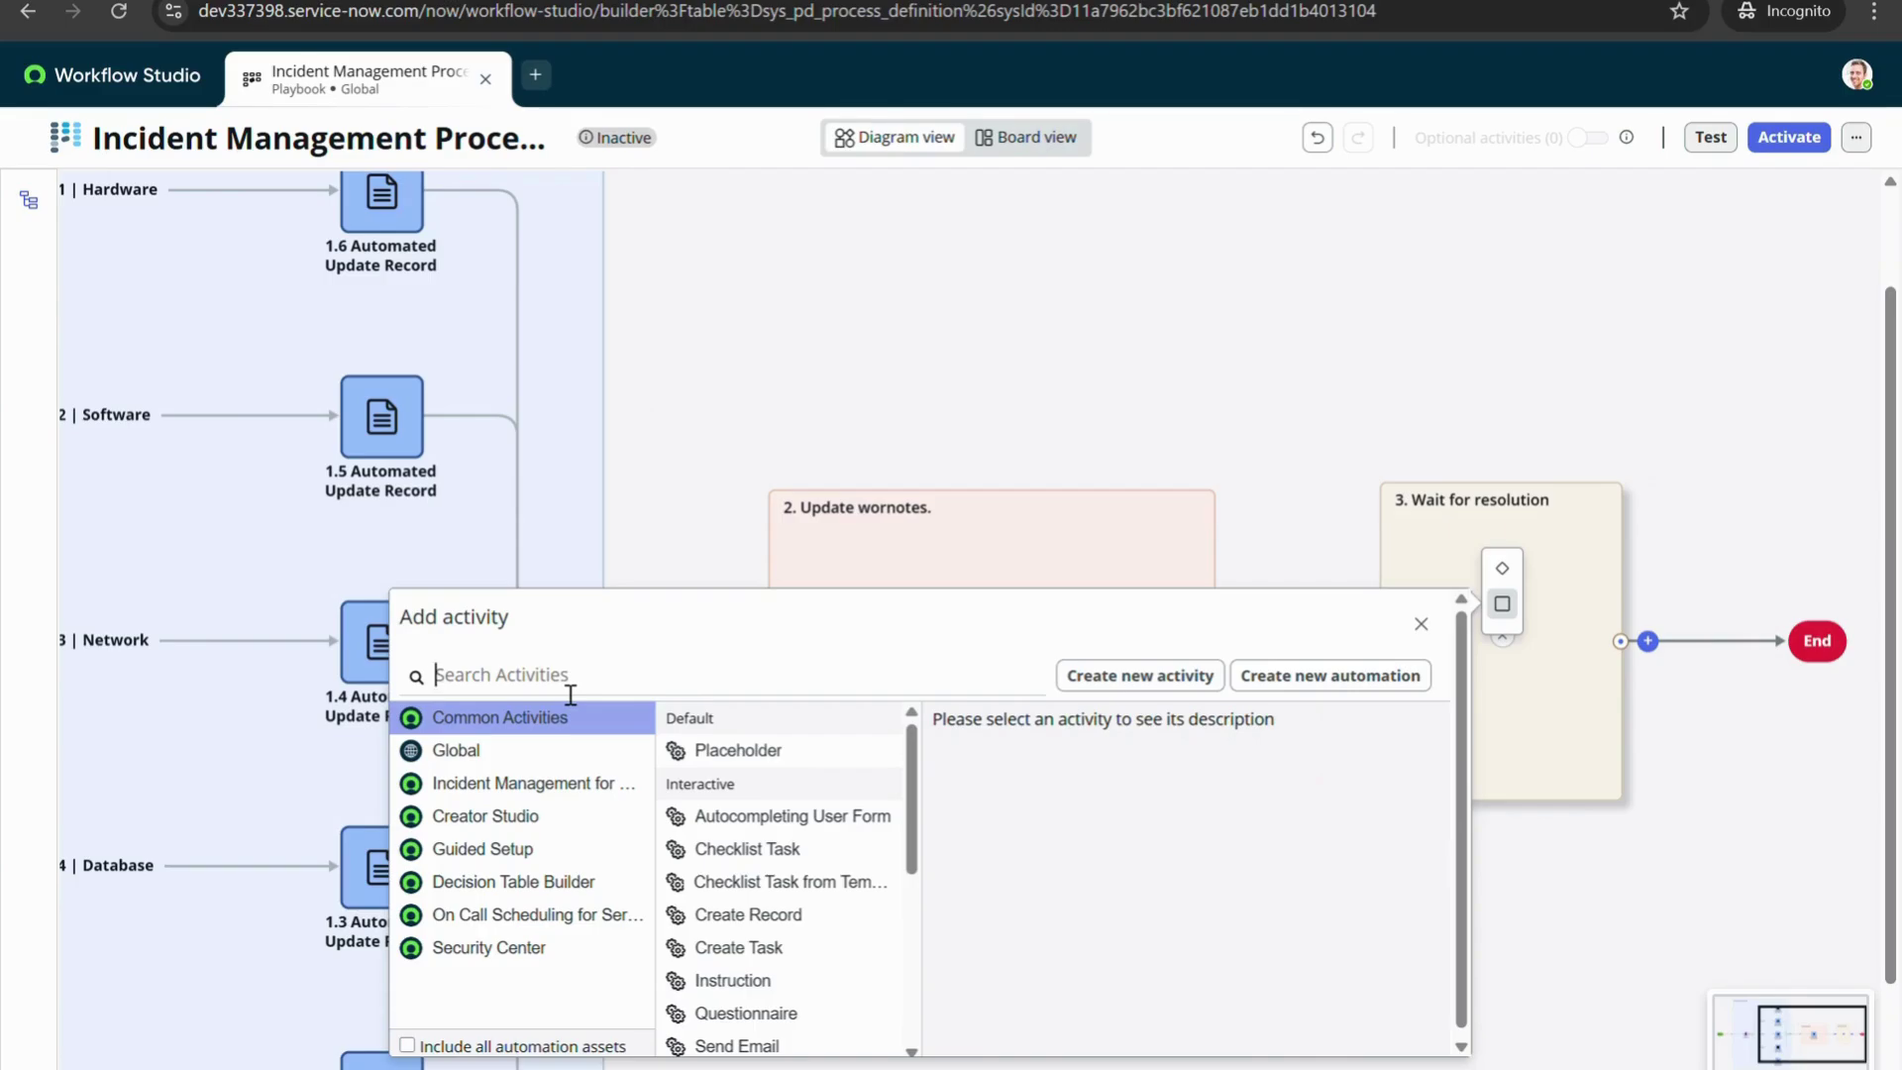
type("wau")
type("it")
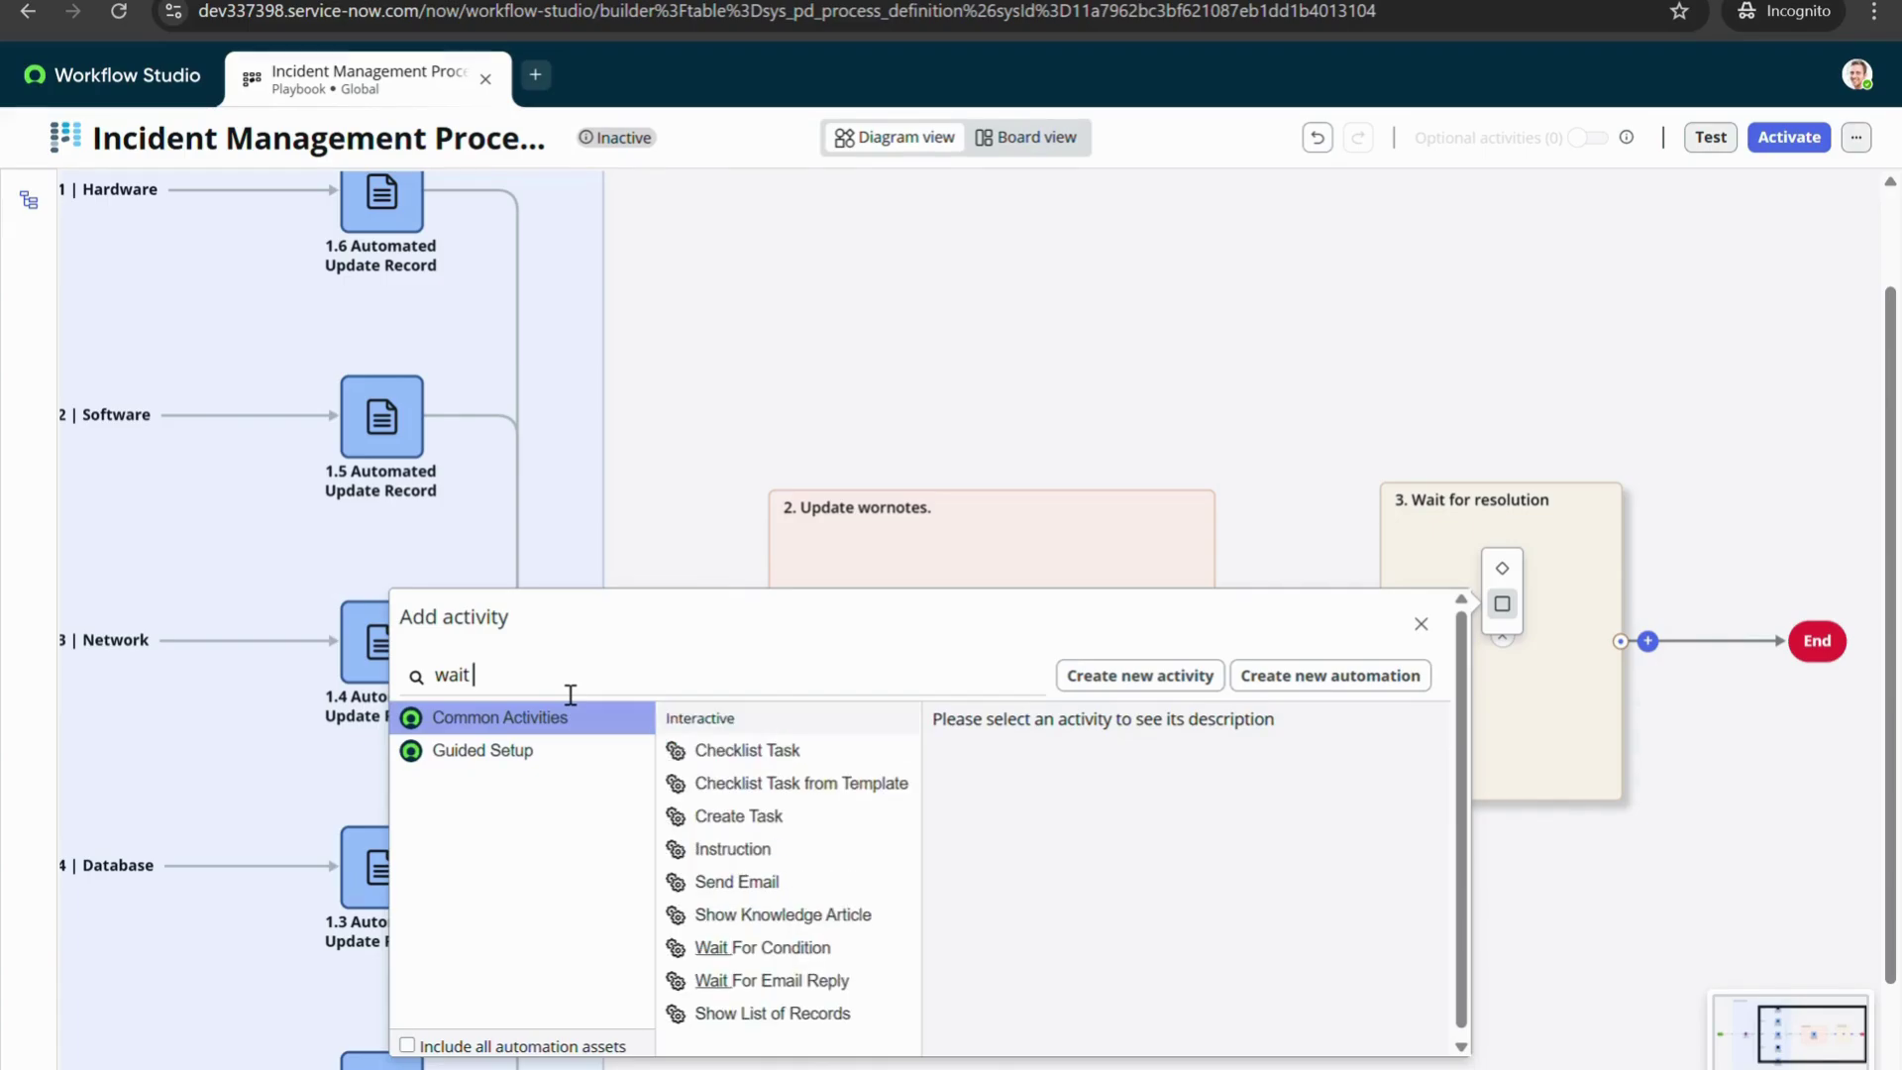
left_click(751, 947)
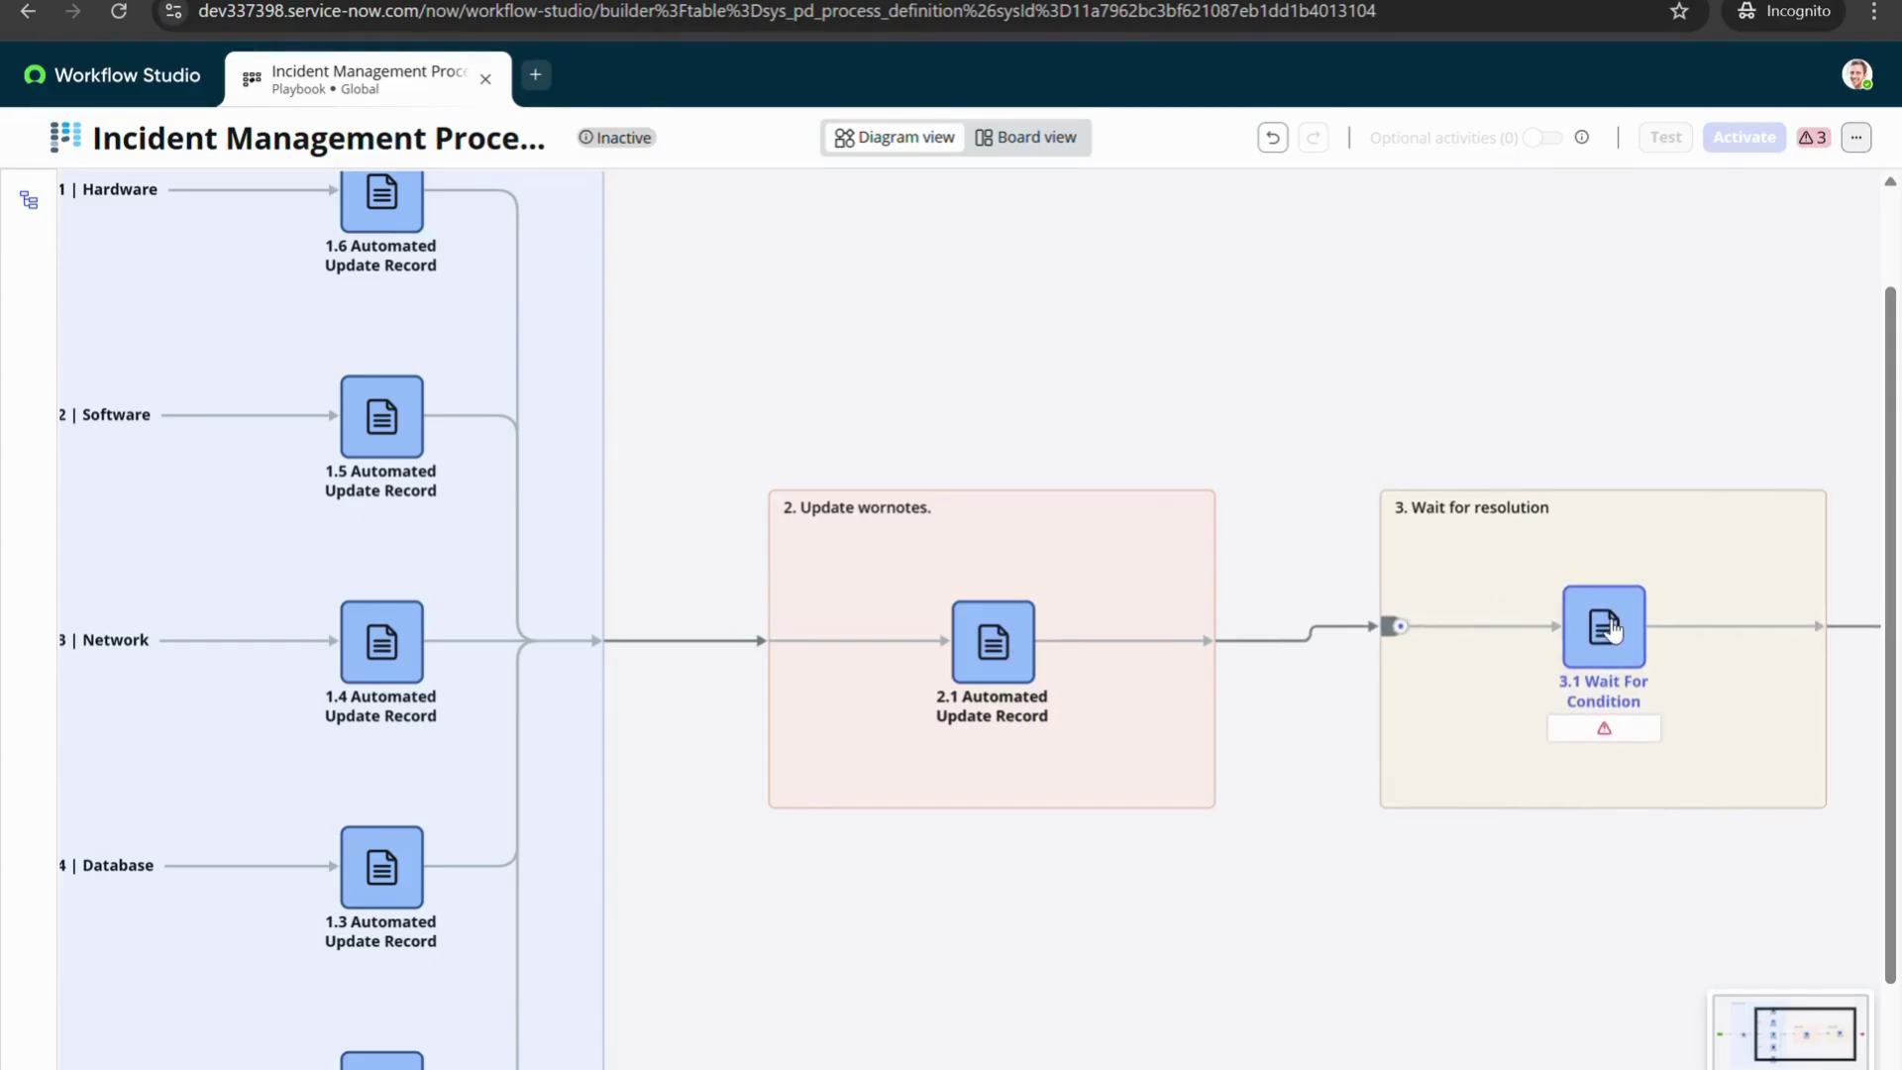
In the automation inputs of activity 3.1, set Table to Parent Record - Incident and save the activity
left_click(1612, 626)
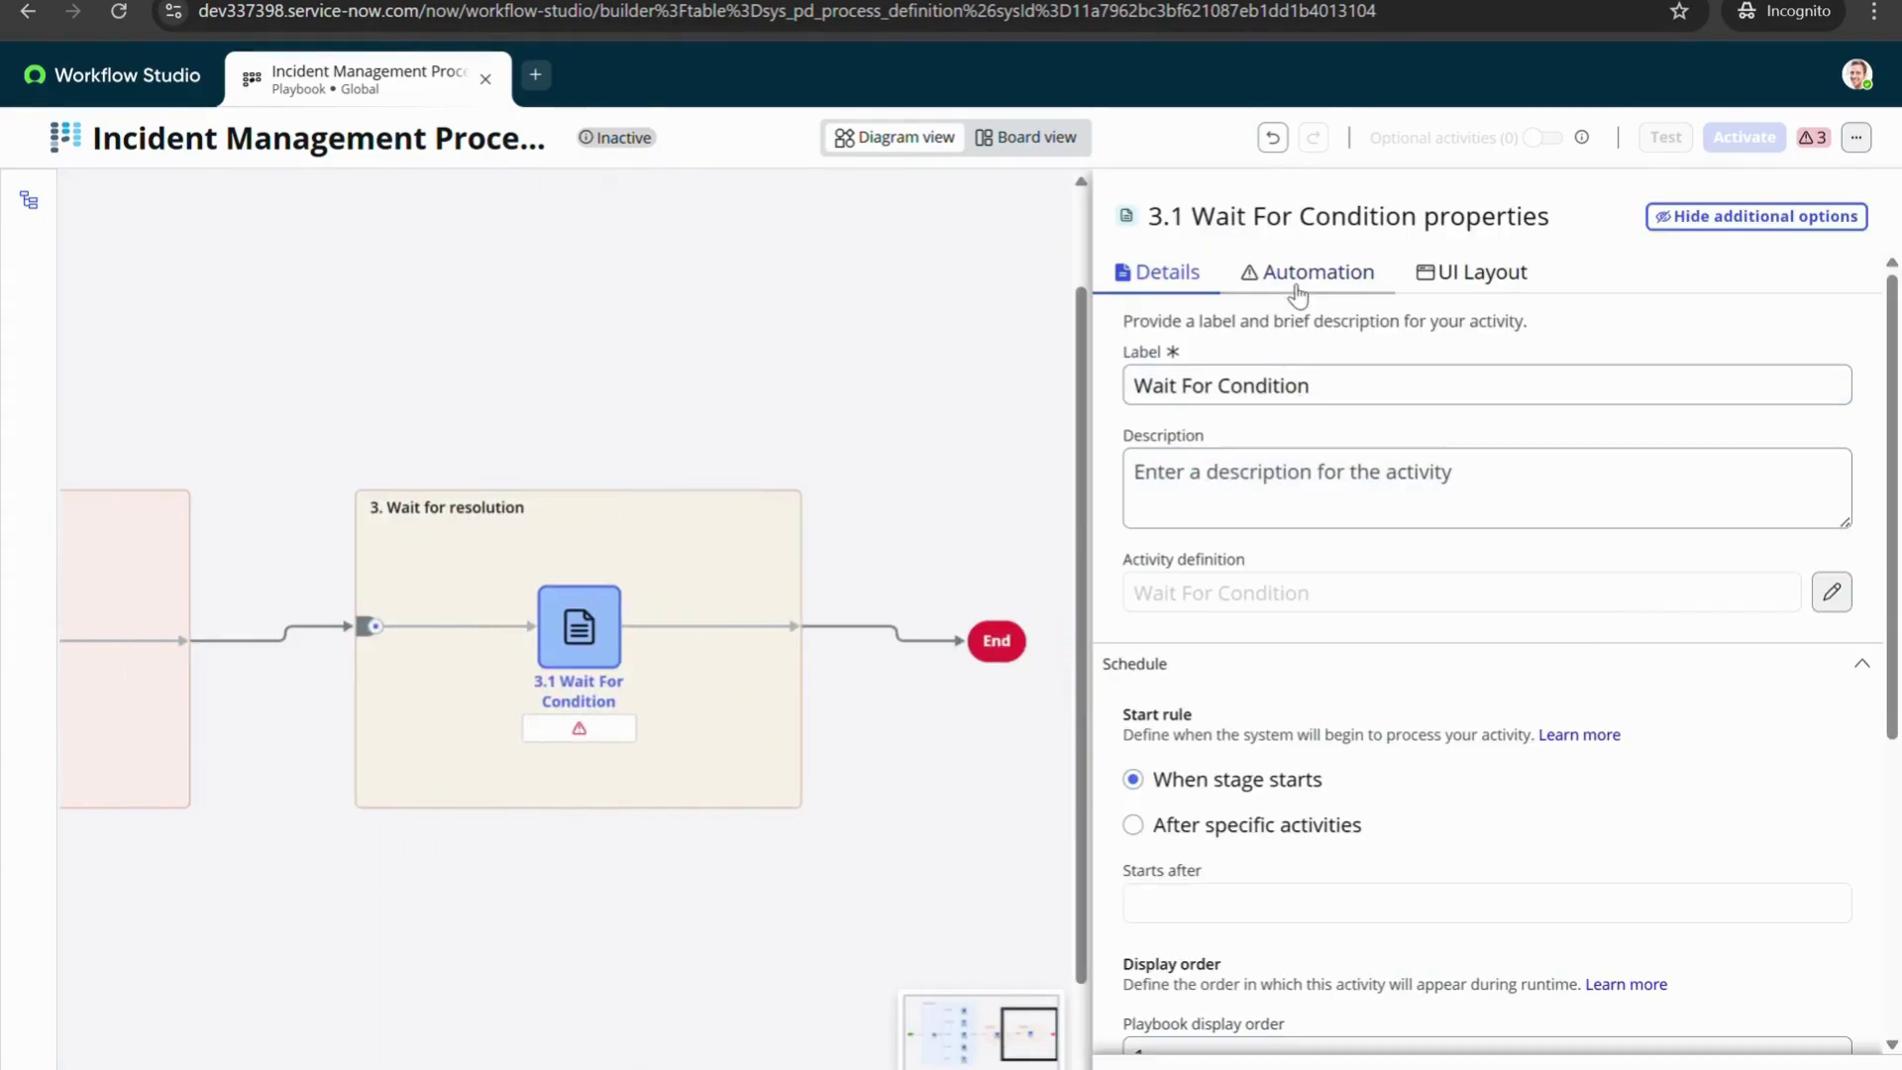
left_click(1296, 285)
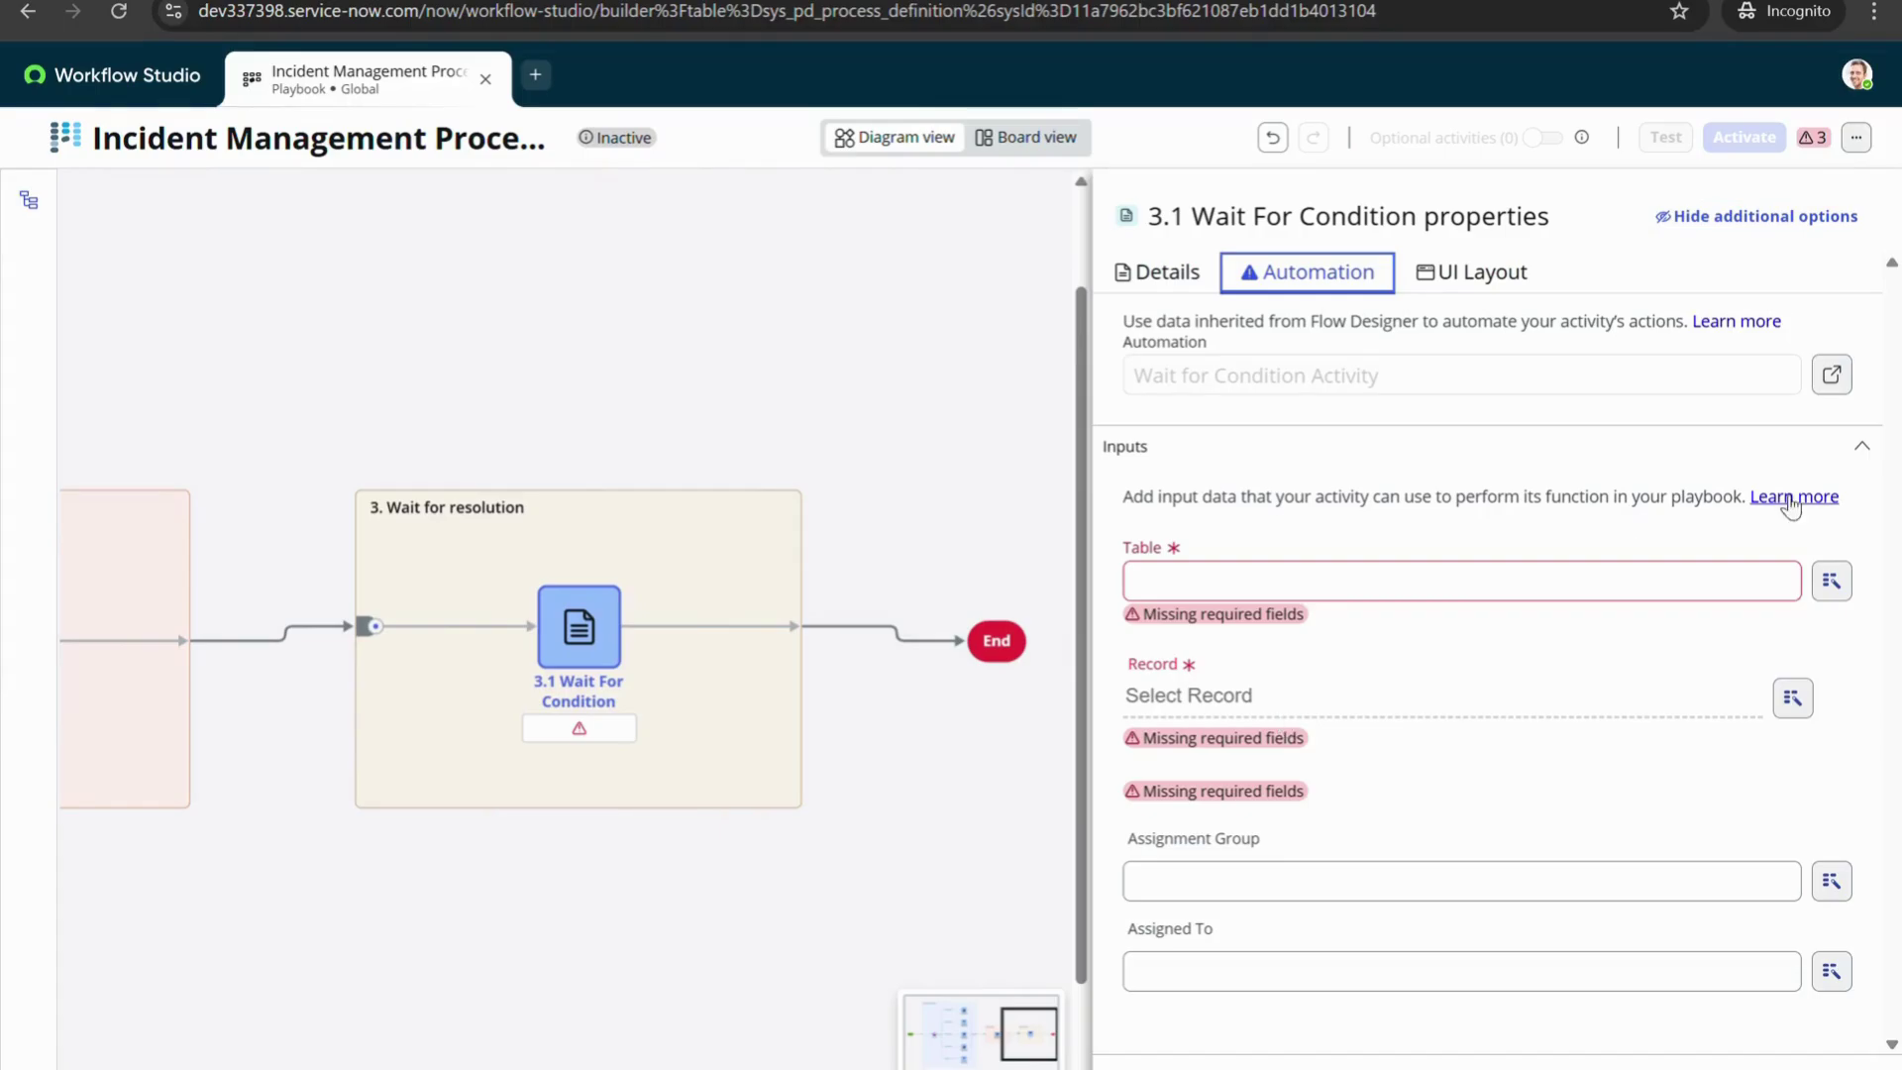
left_click(1831, 581)
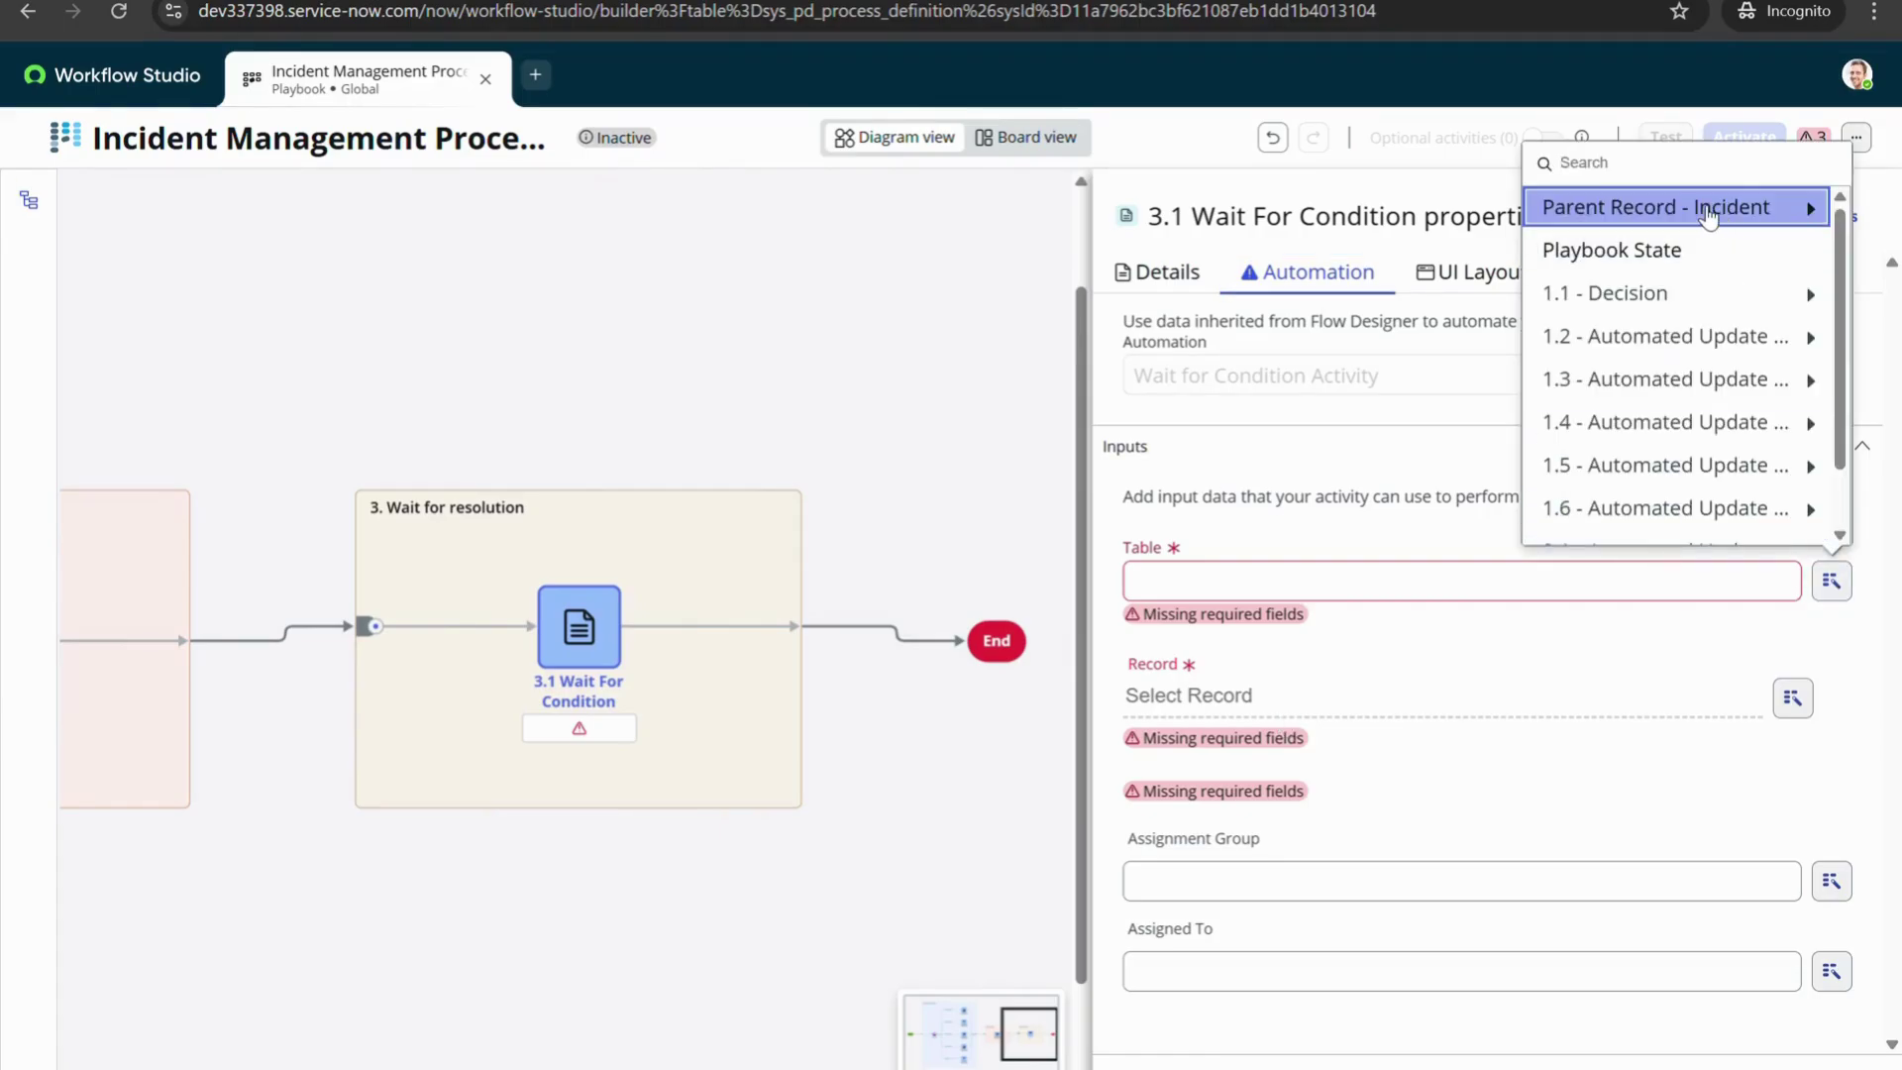
left_click(1706, 214)
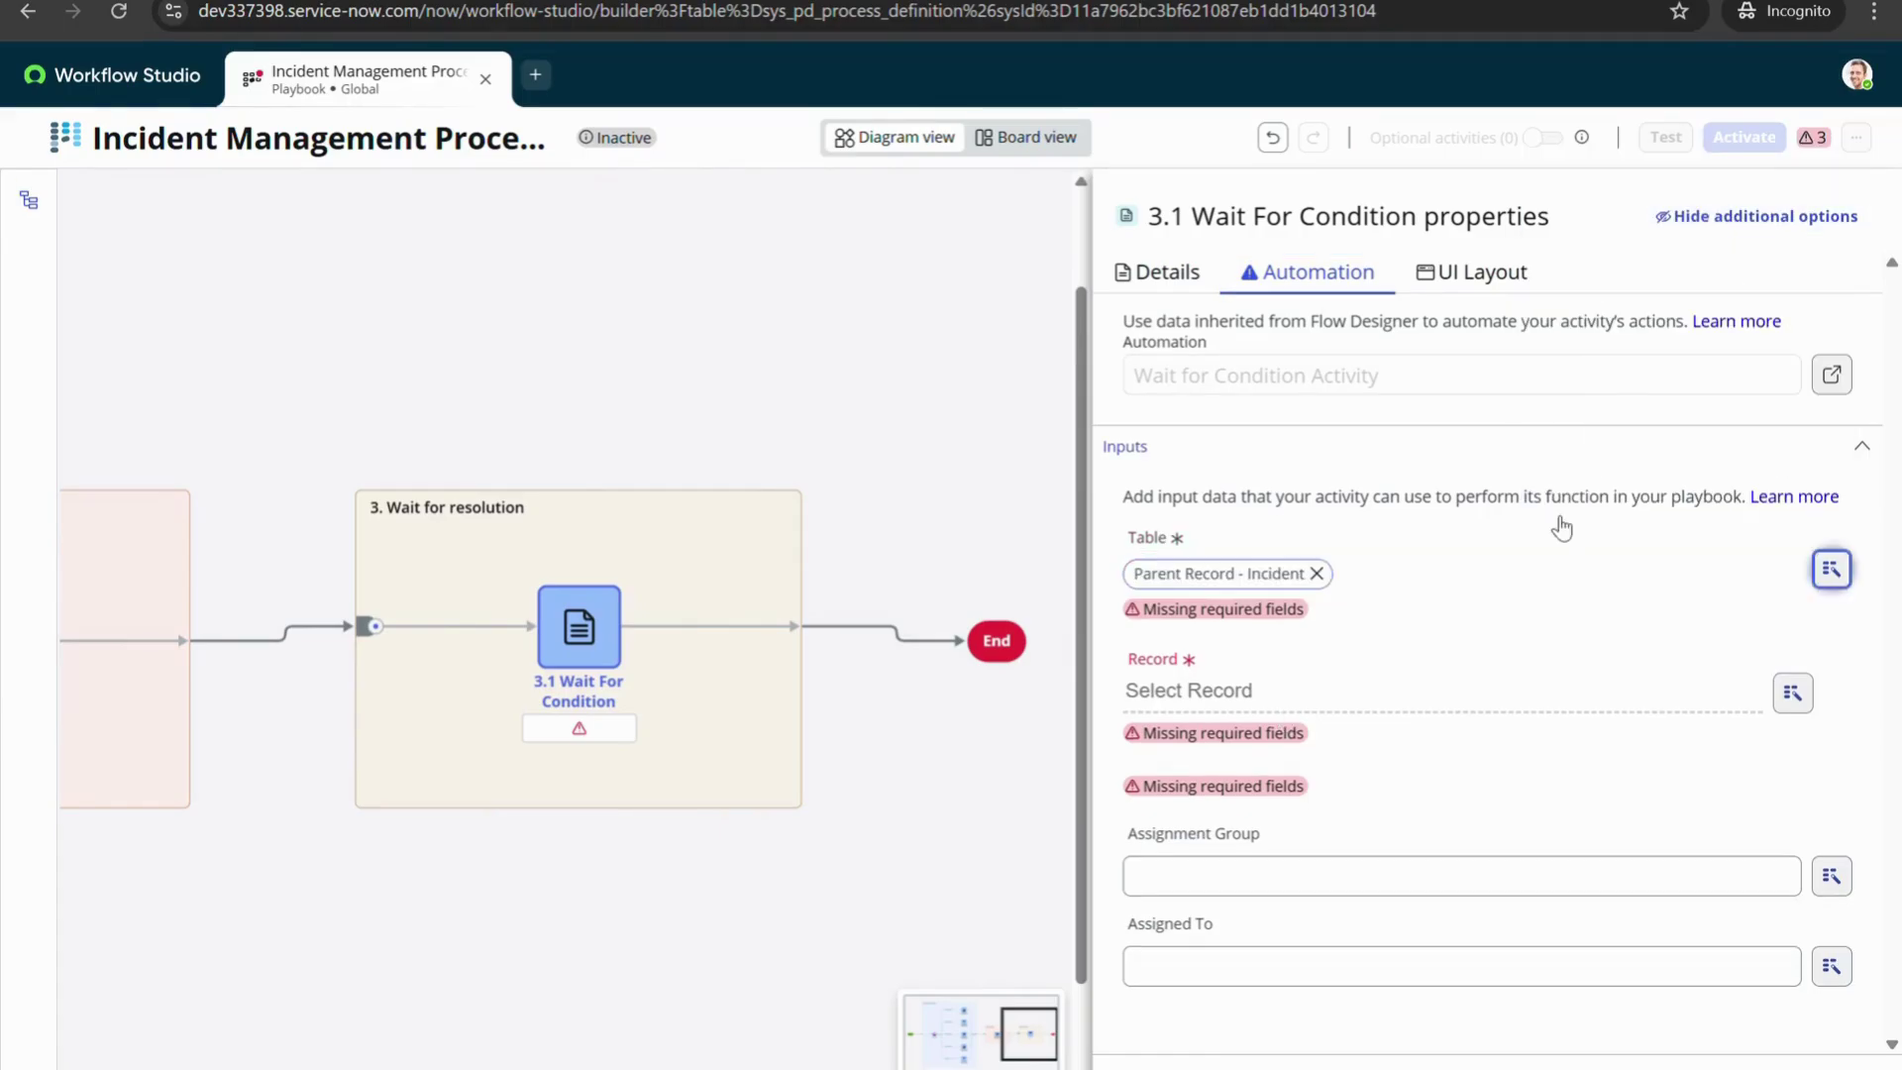
left_click(1736, 1056)
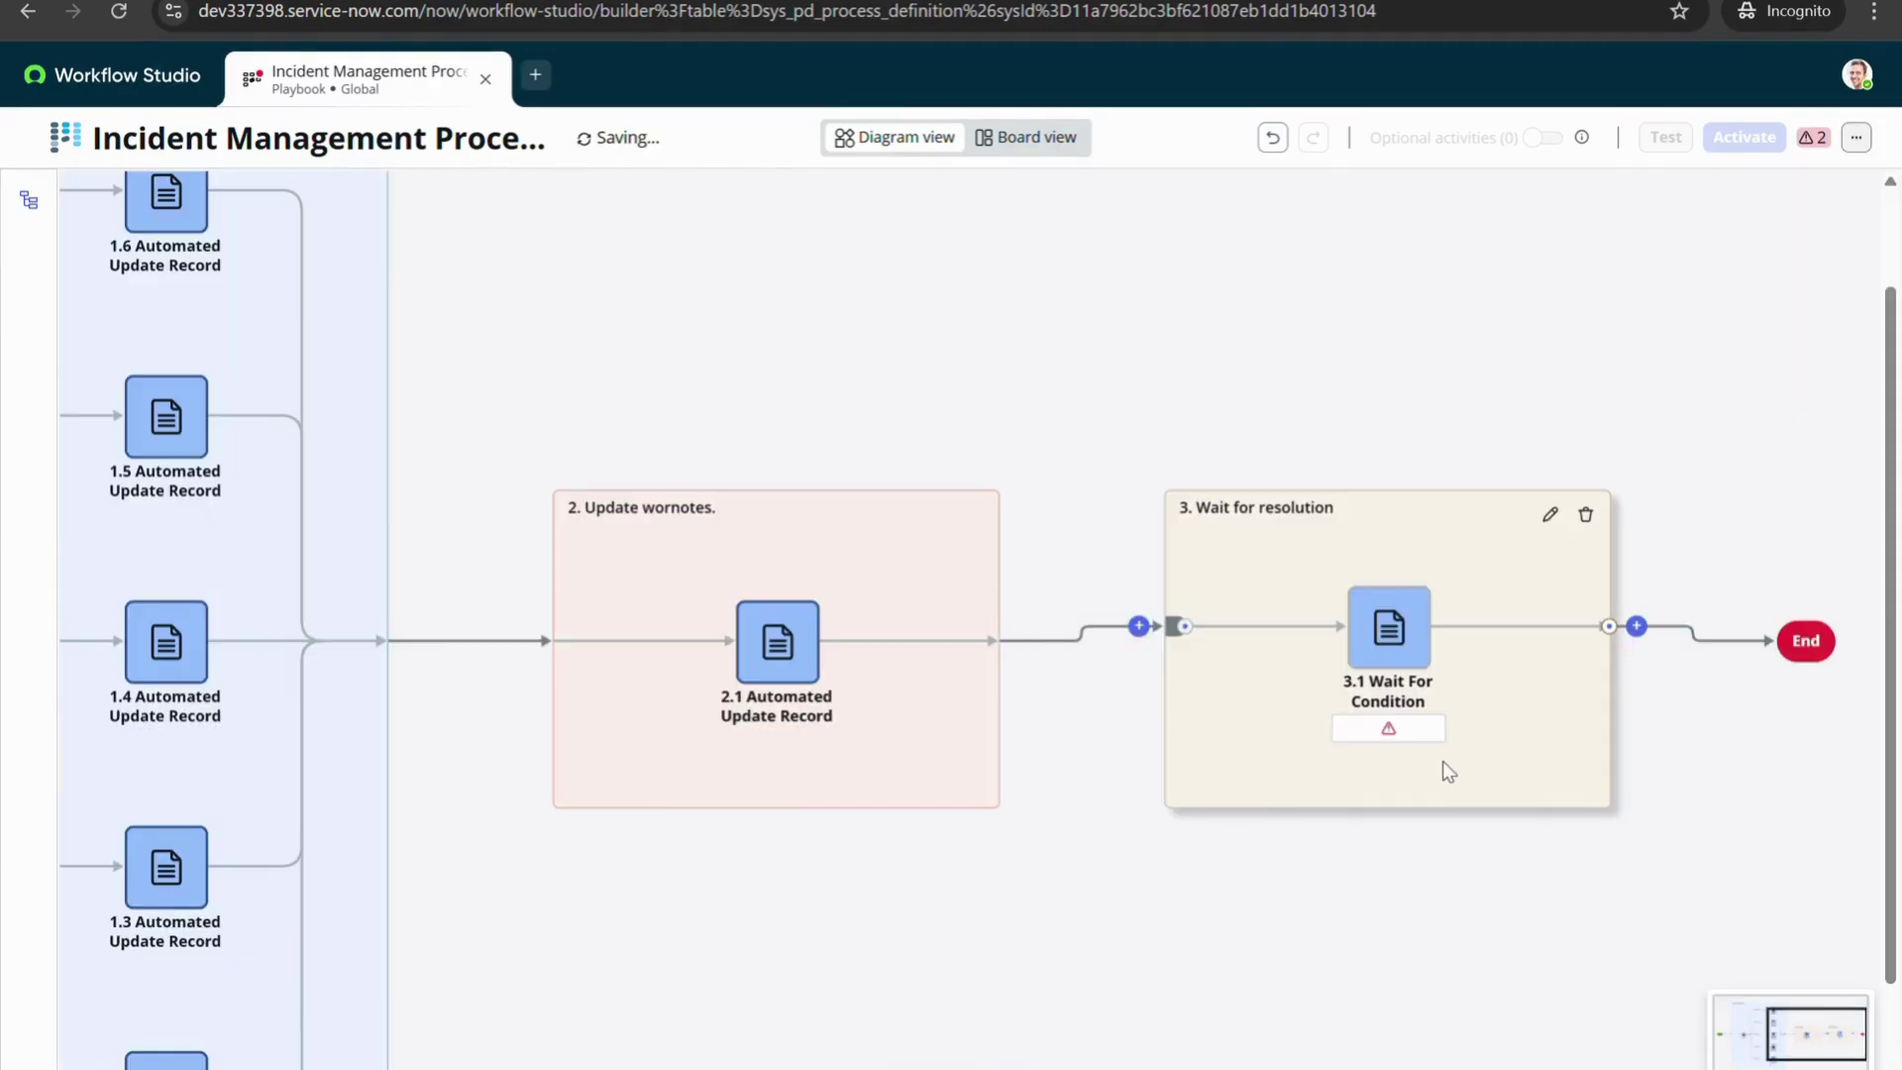
Reopen the automation inputs of activity 3.1 and set Record to Parent Record - Incident
left_click(1371, 642)
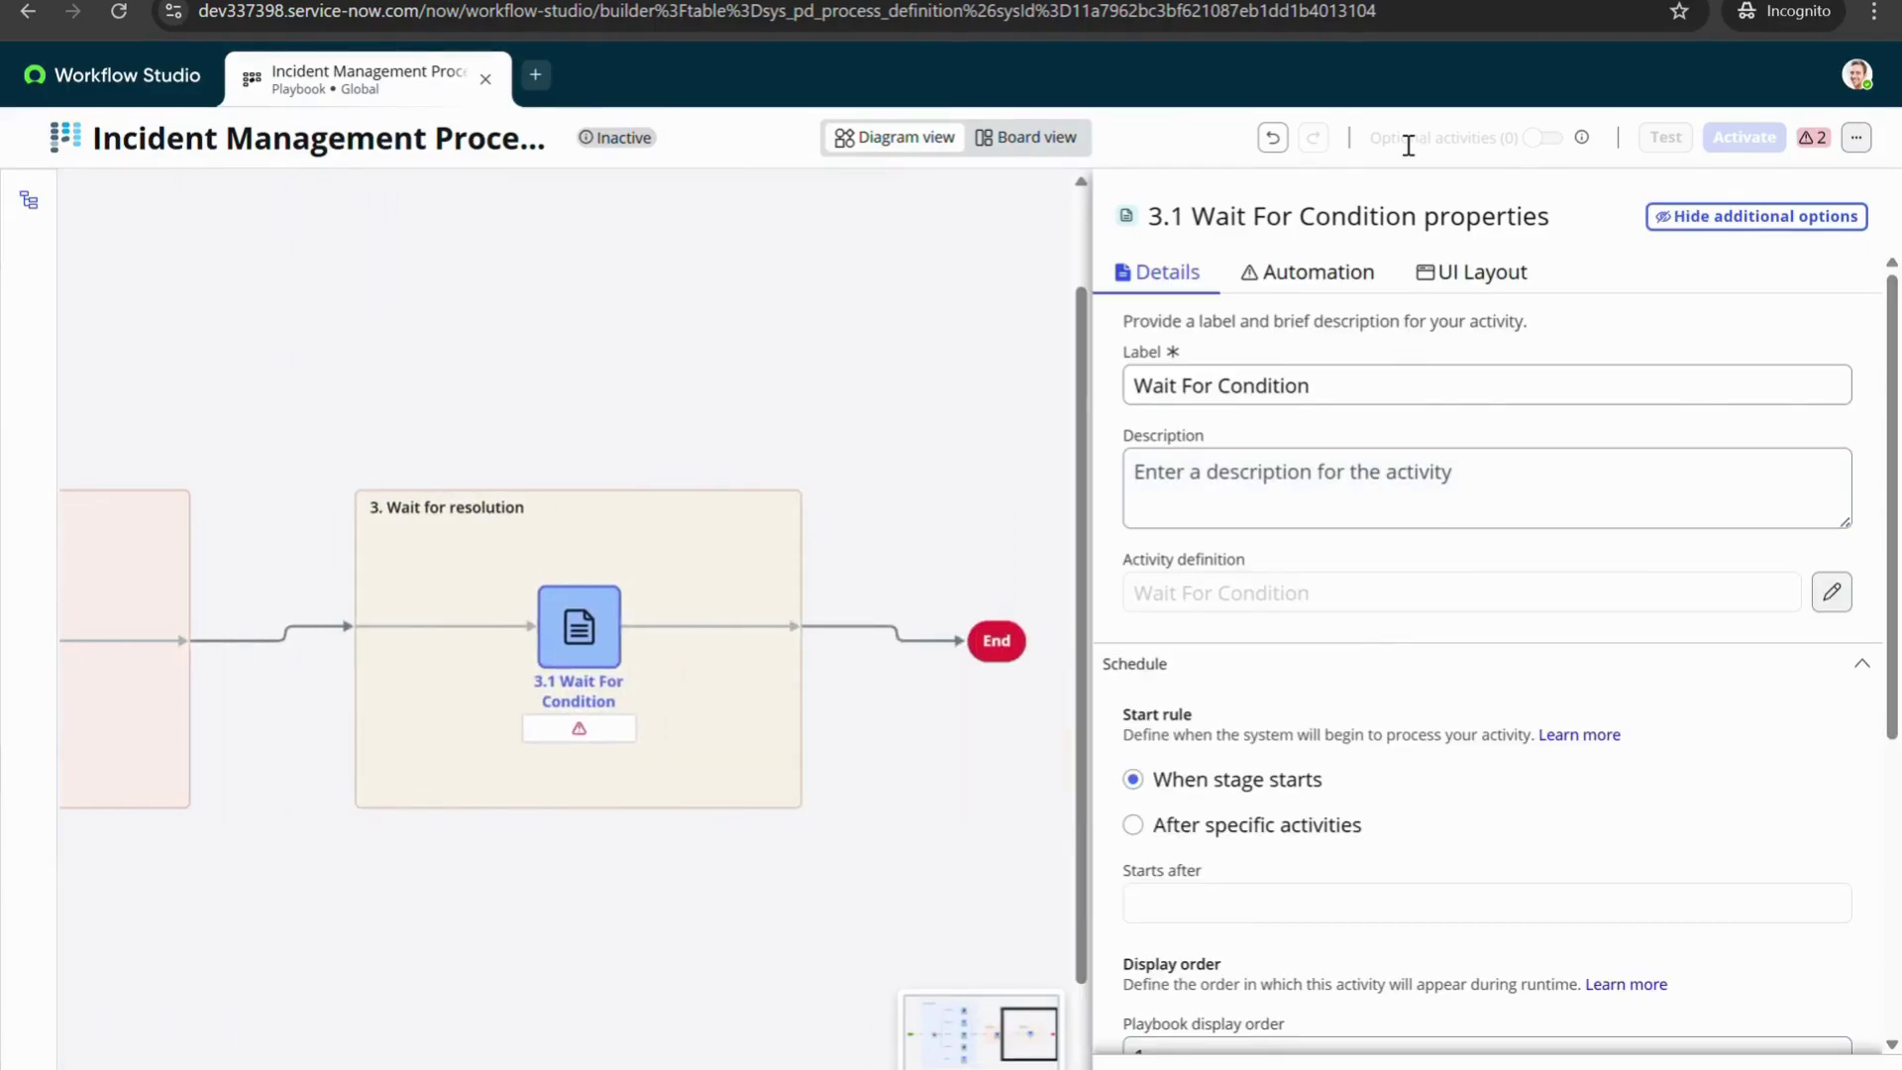
left_click(1339, 269)
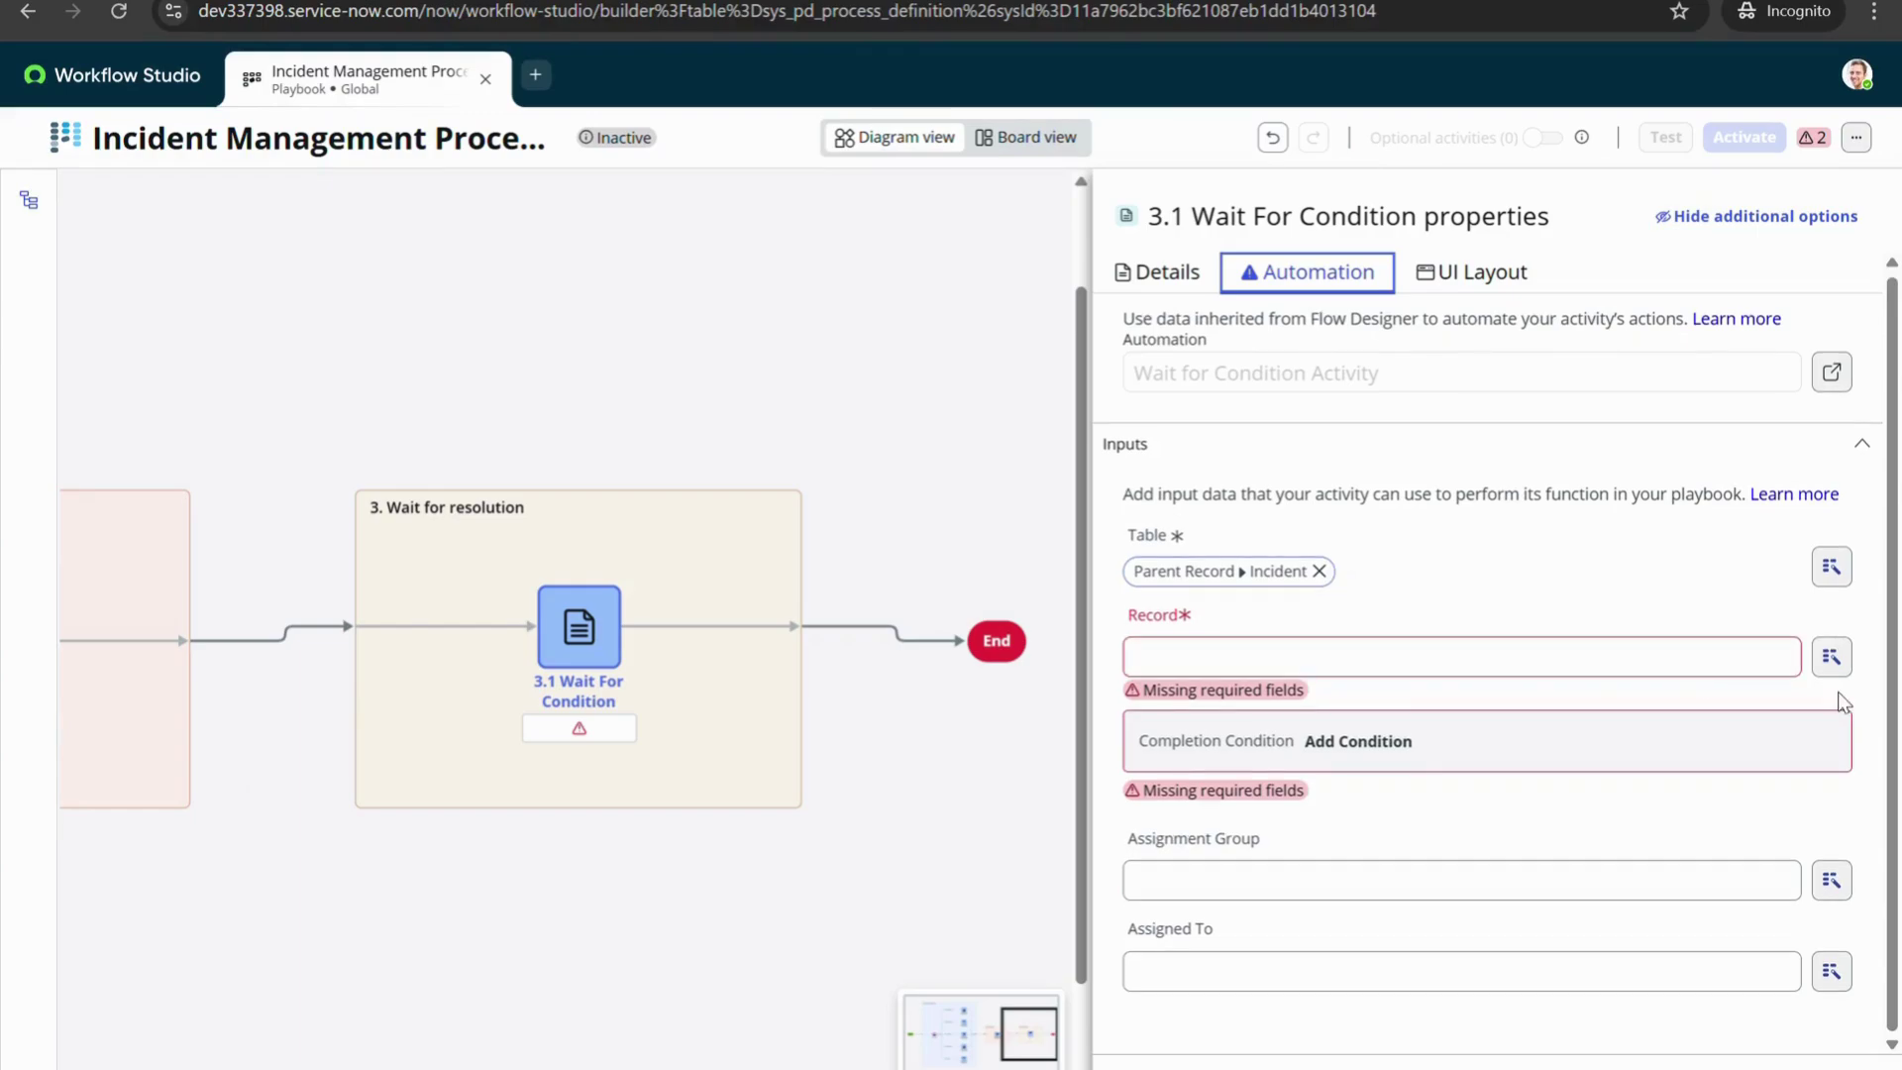
left_click(1831, 657)
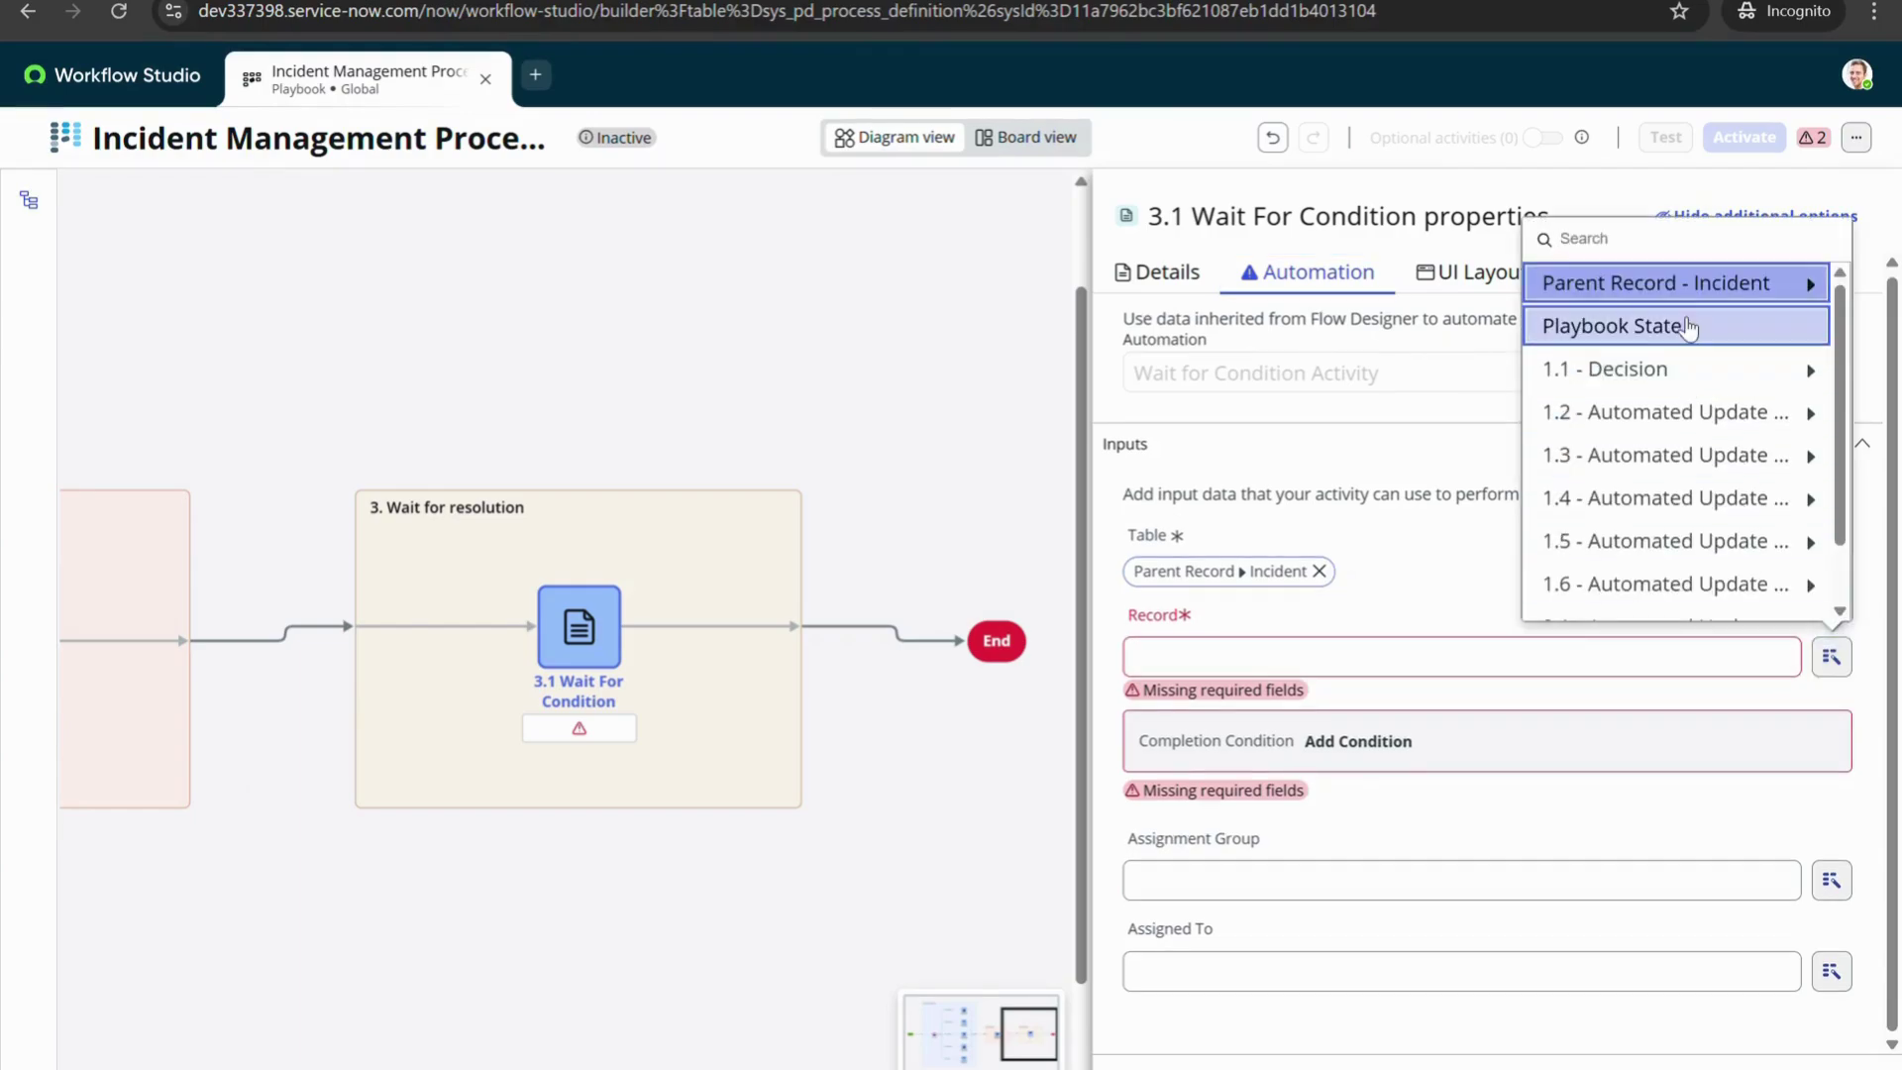
left_click(1664, 279)
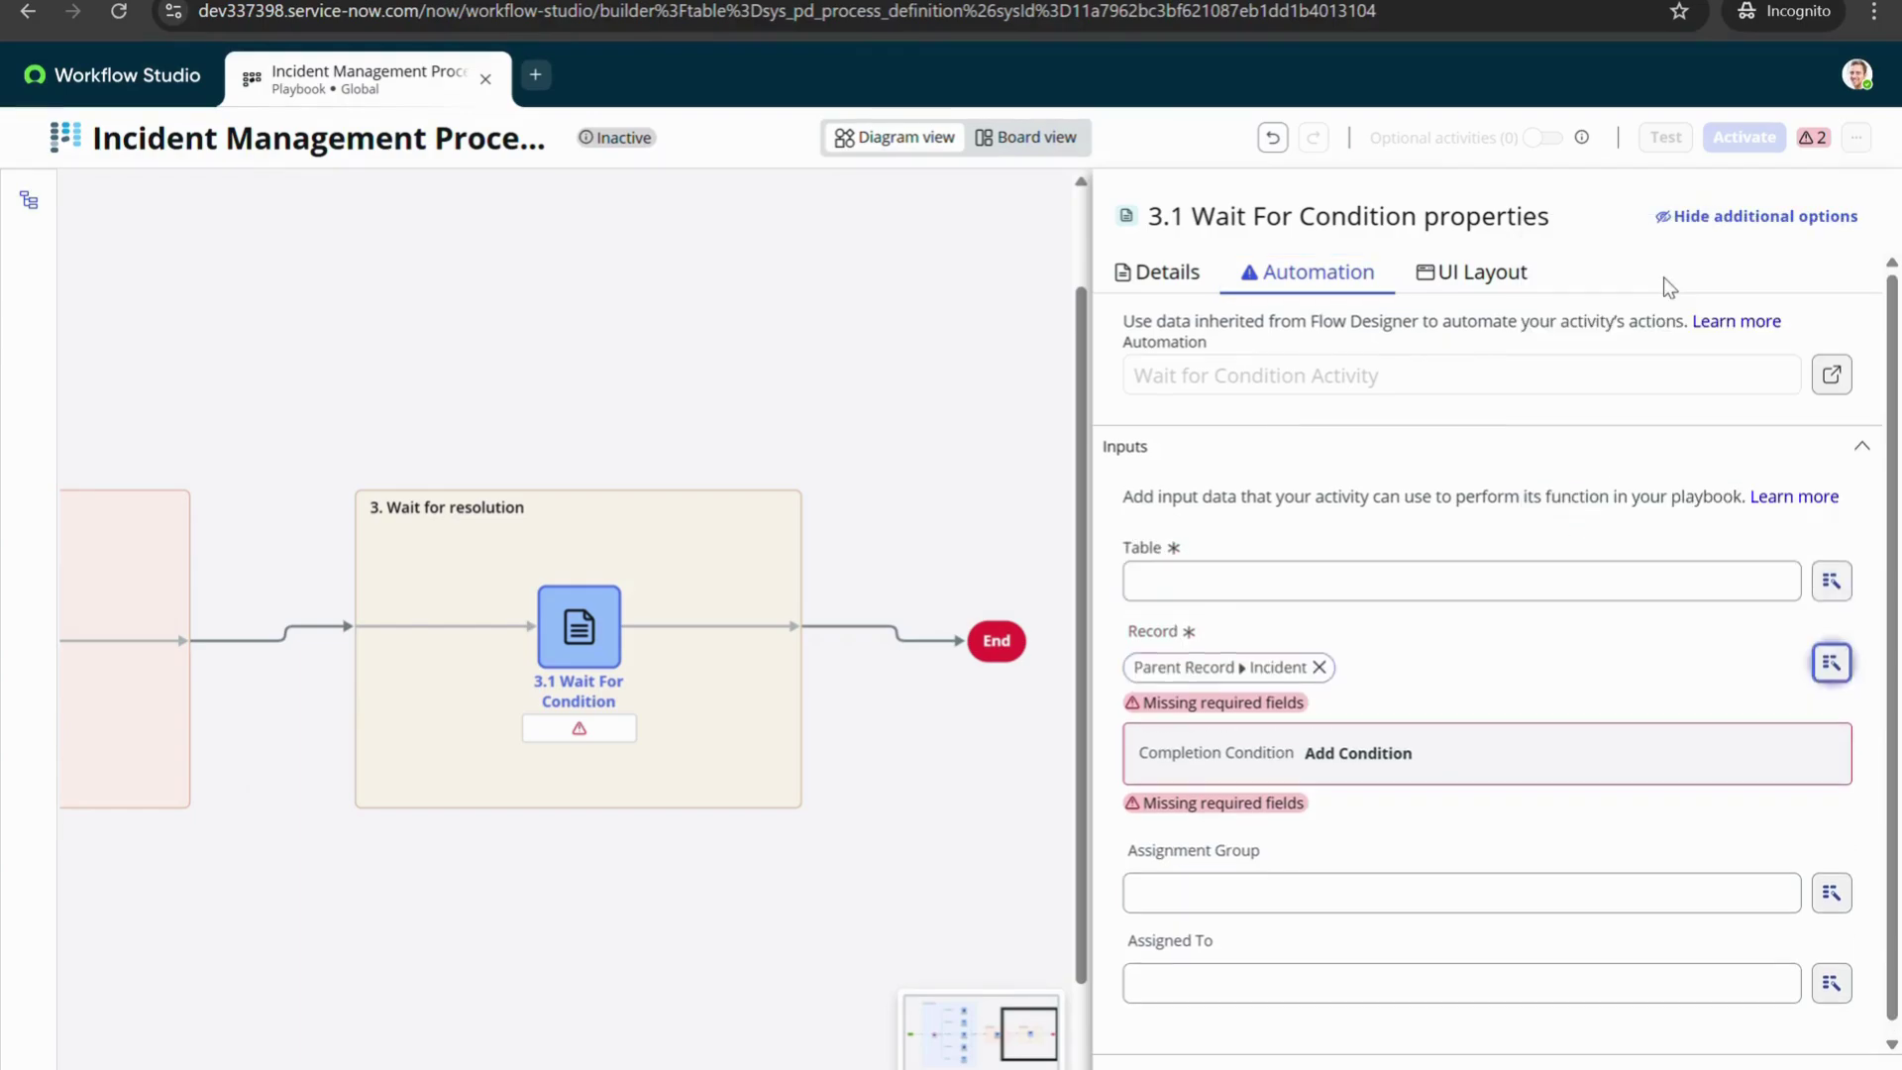
left_click(1359, 753)
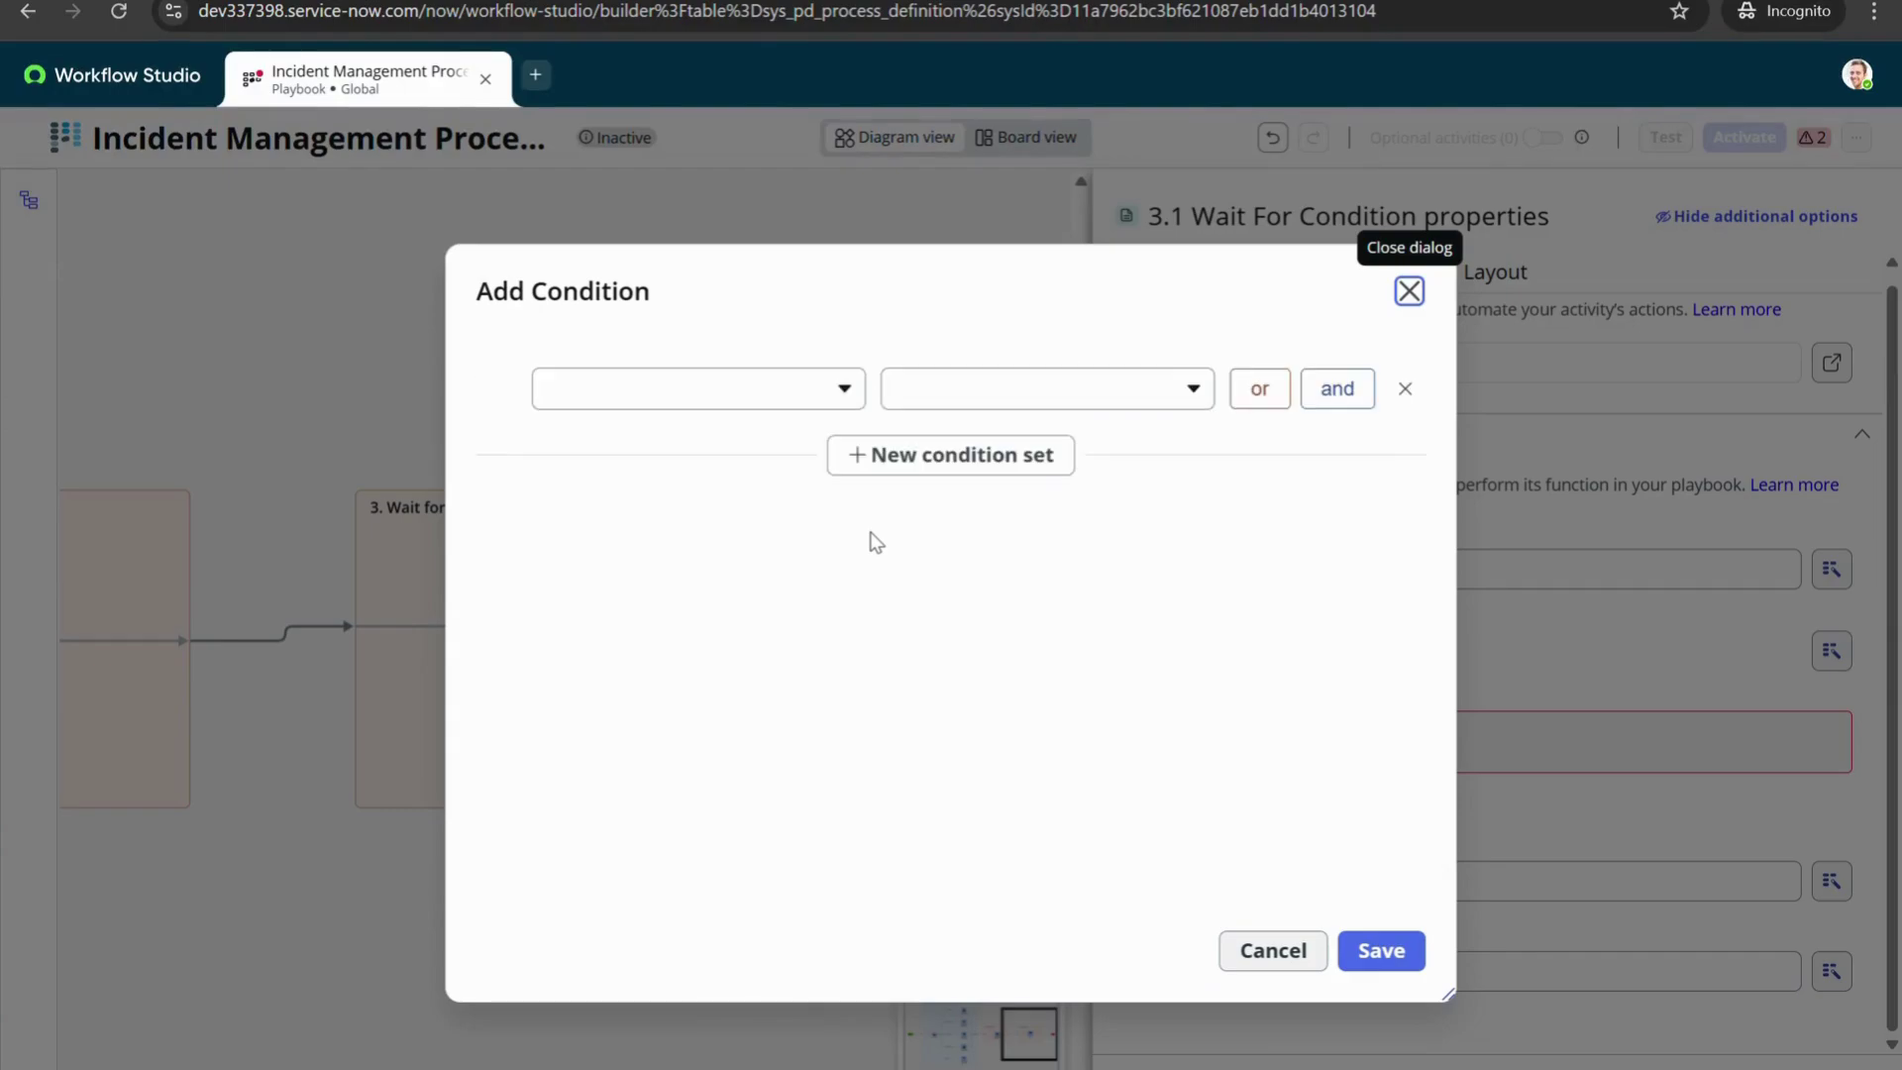
left_click(773, 401)
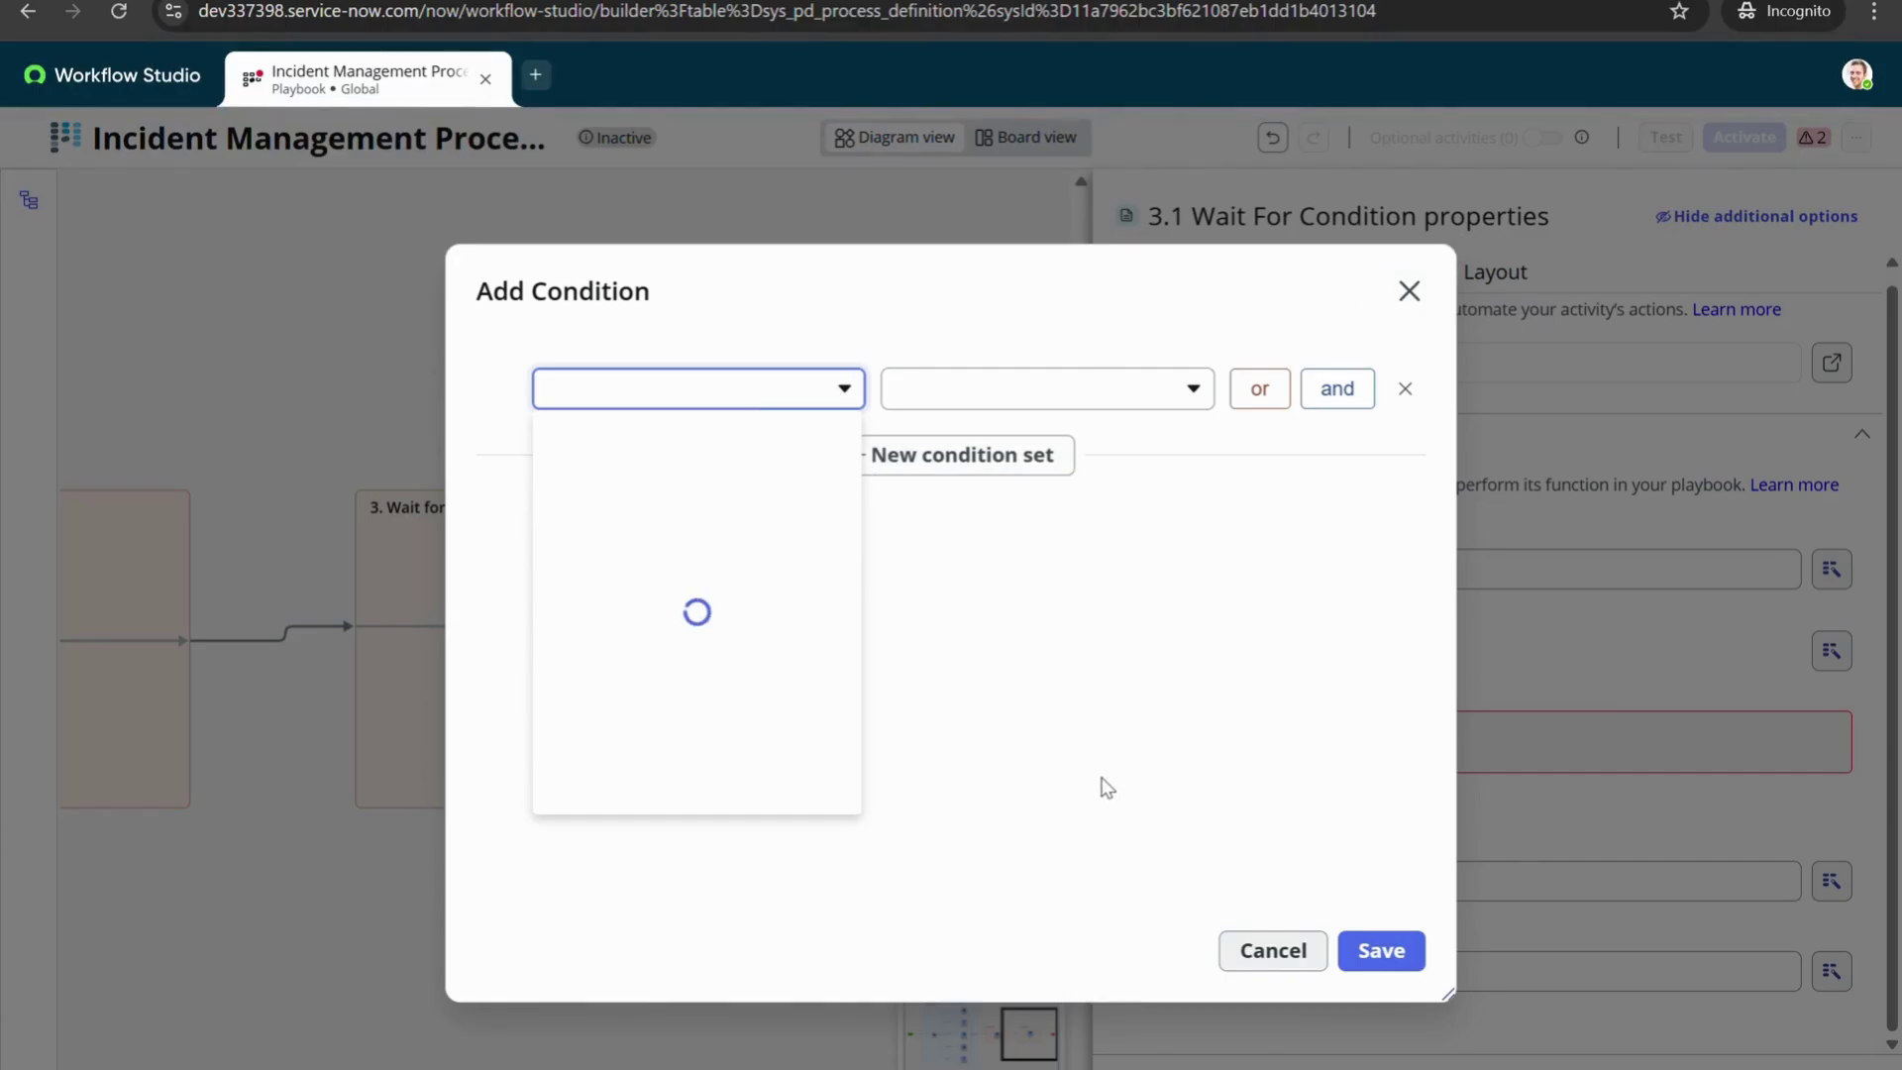
left_click(1409, 291)
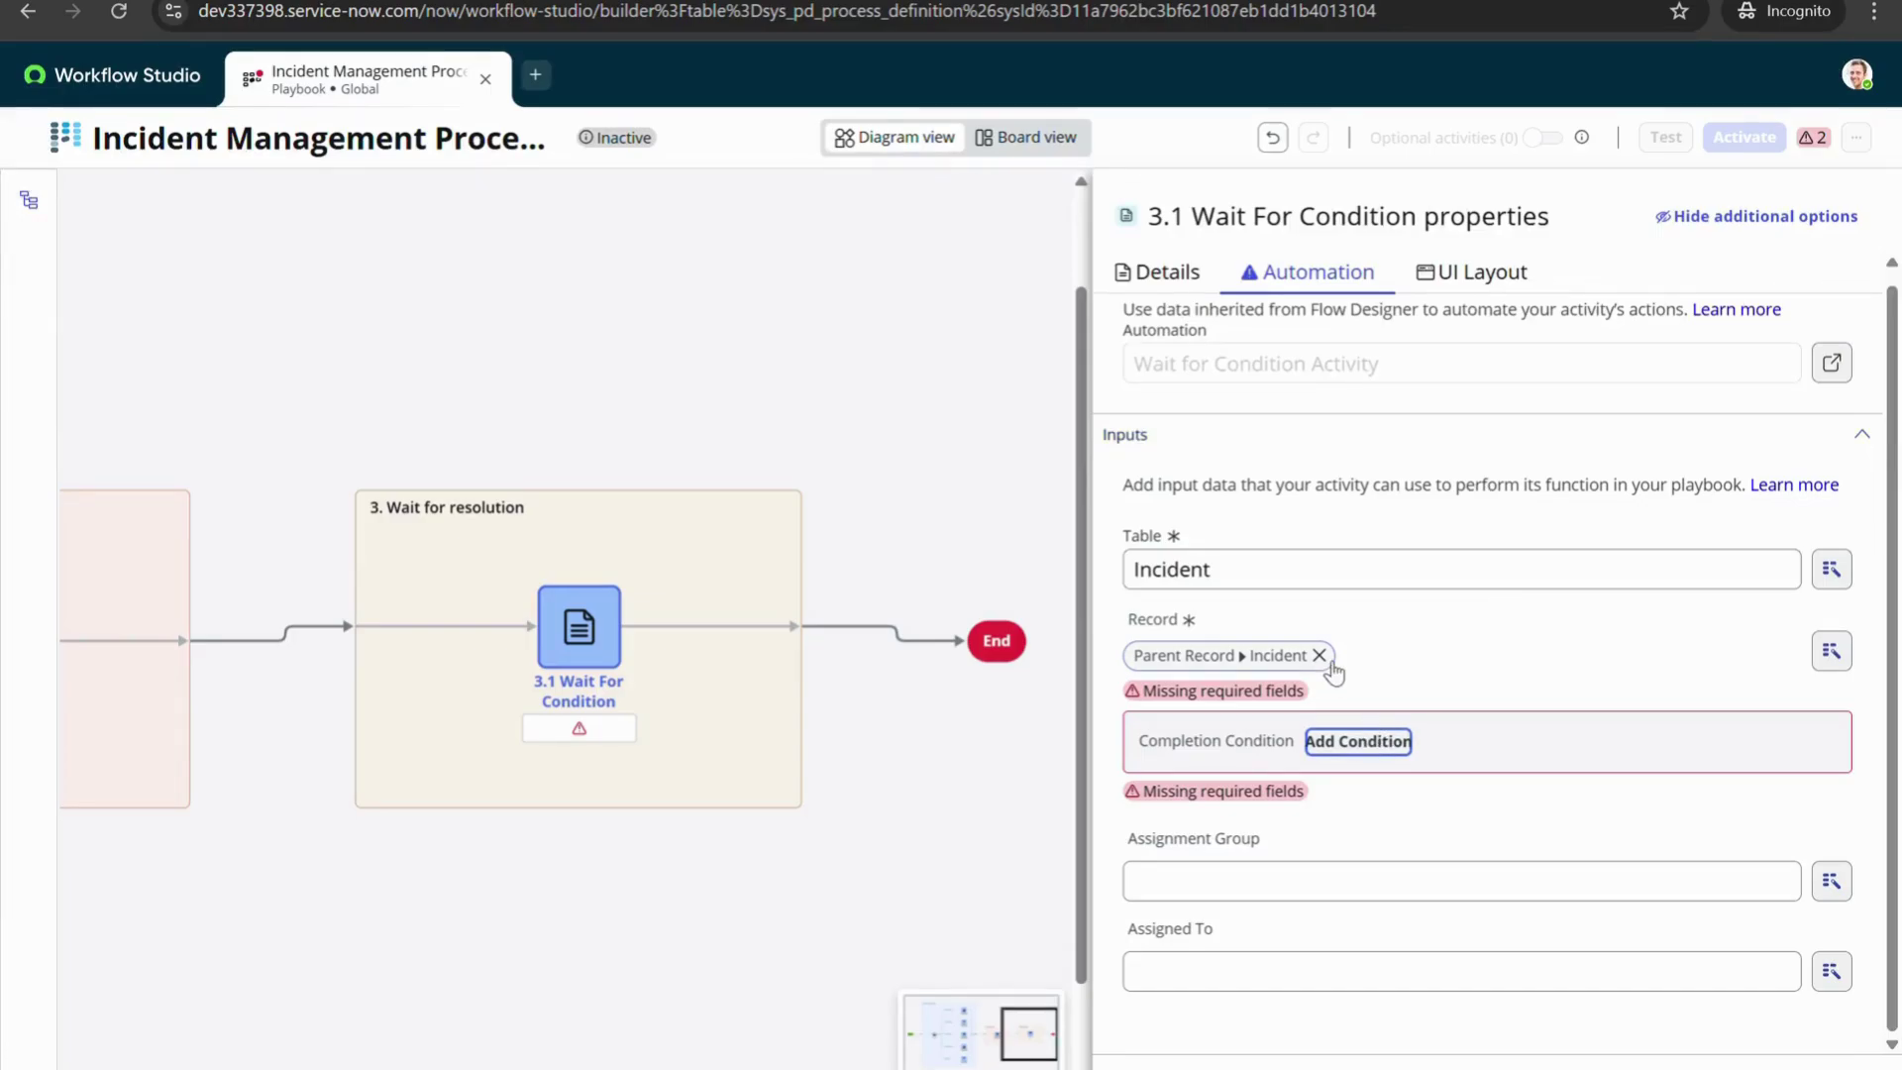
left_click(1338, 743)
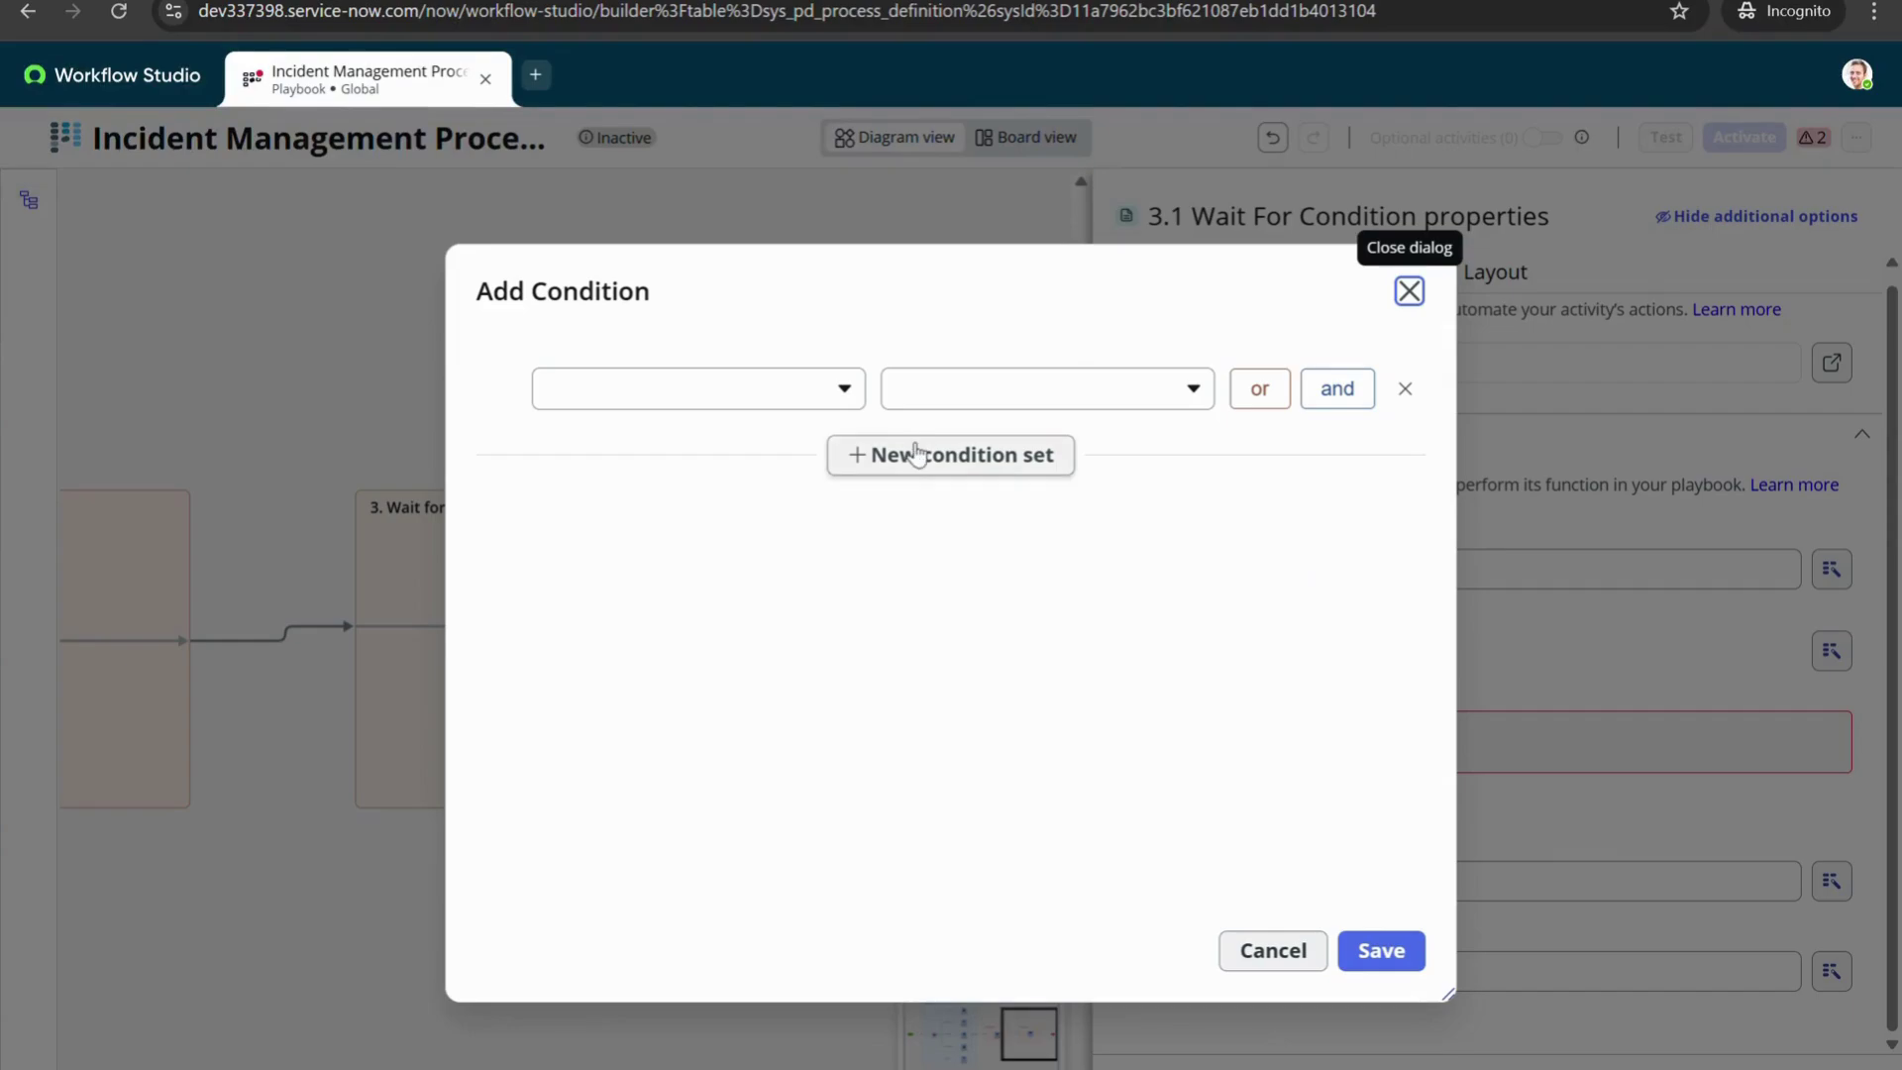
left_click(772, 386)
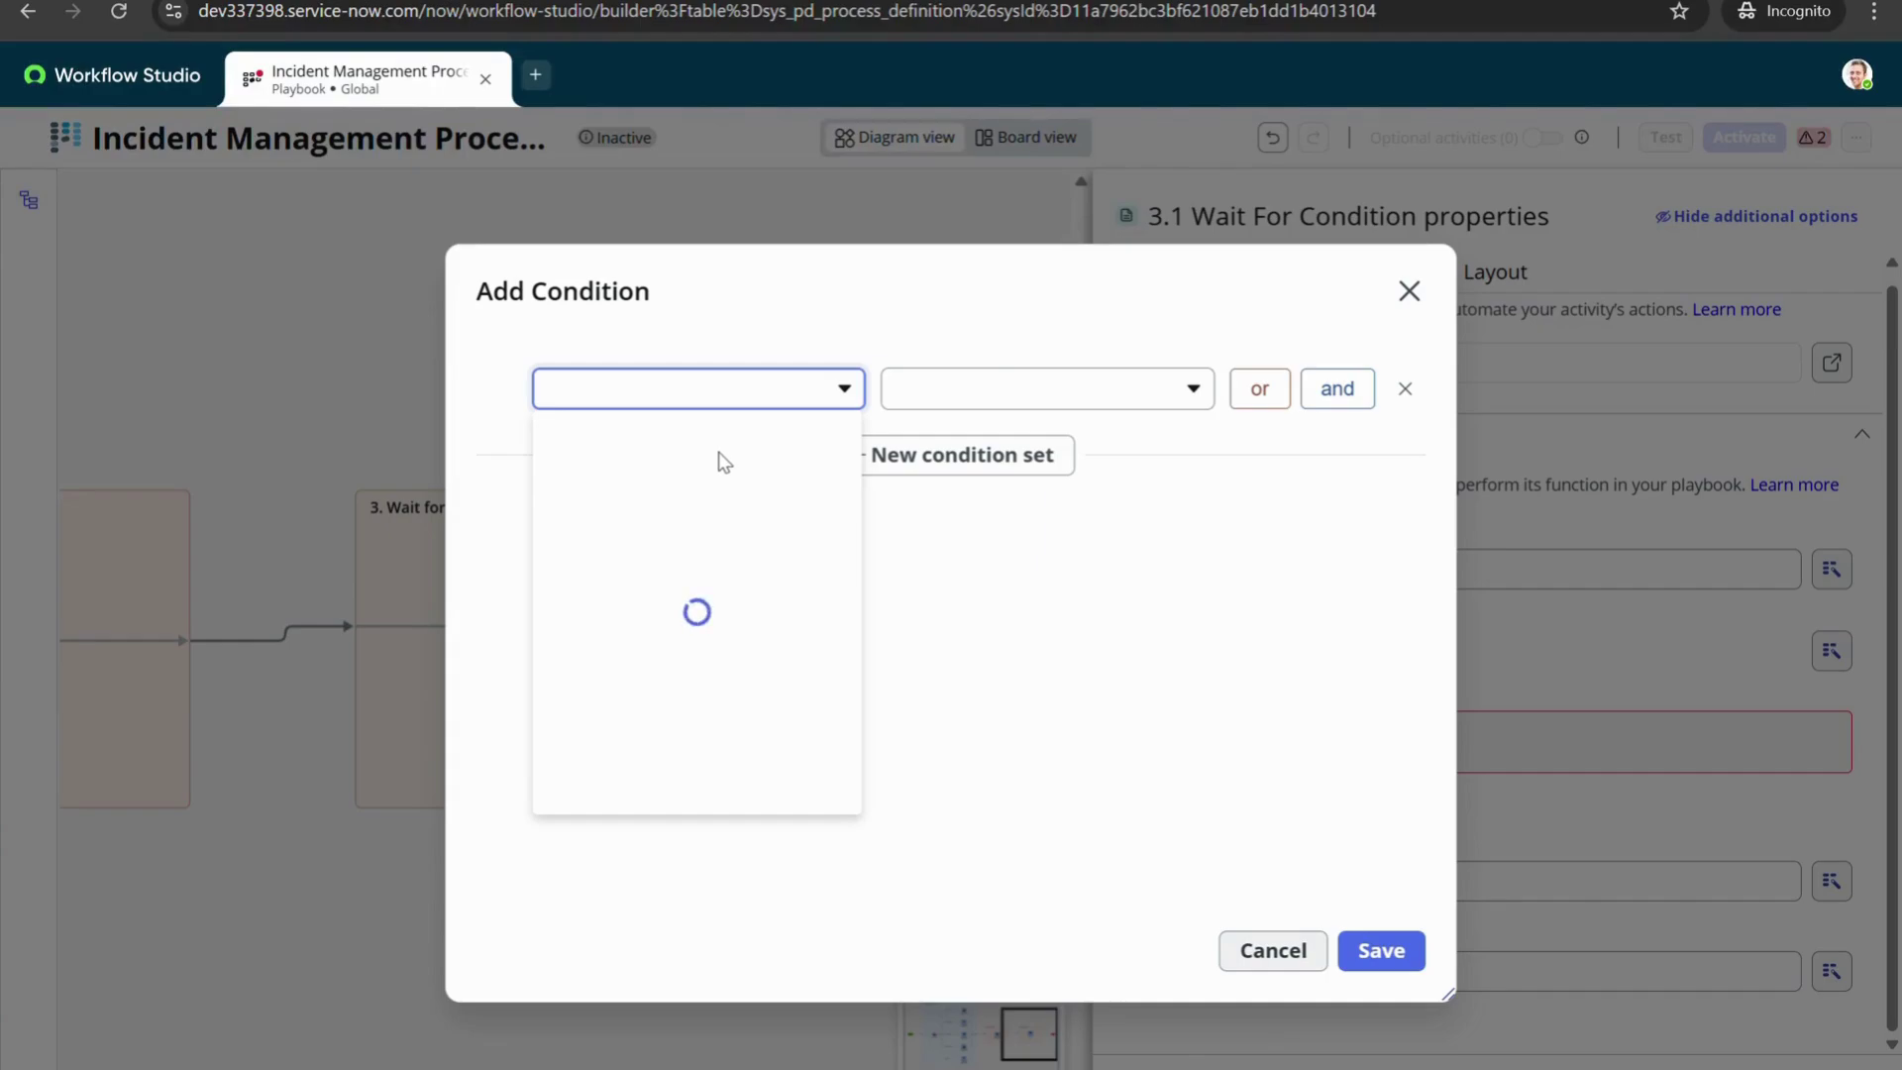
double_click(692, 391)
left_click(1408, 292)
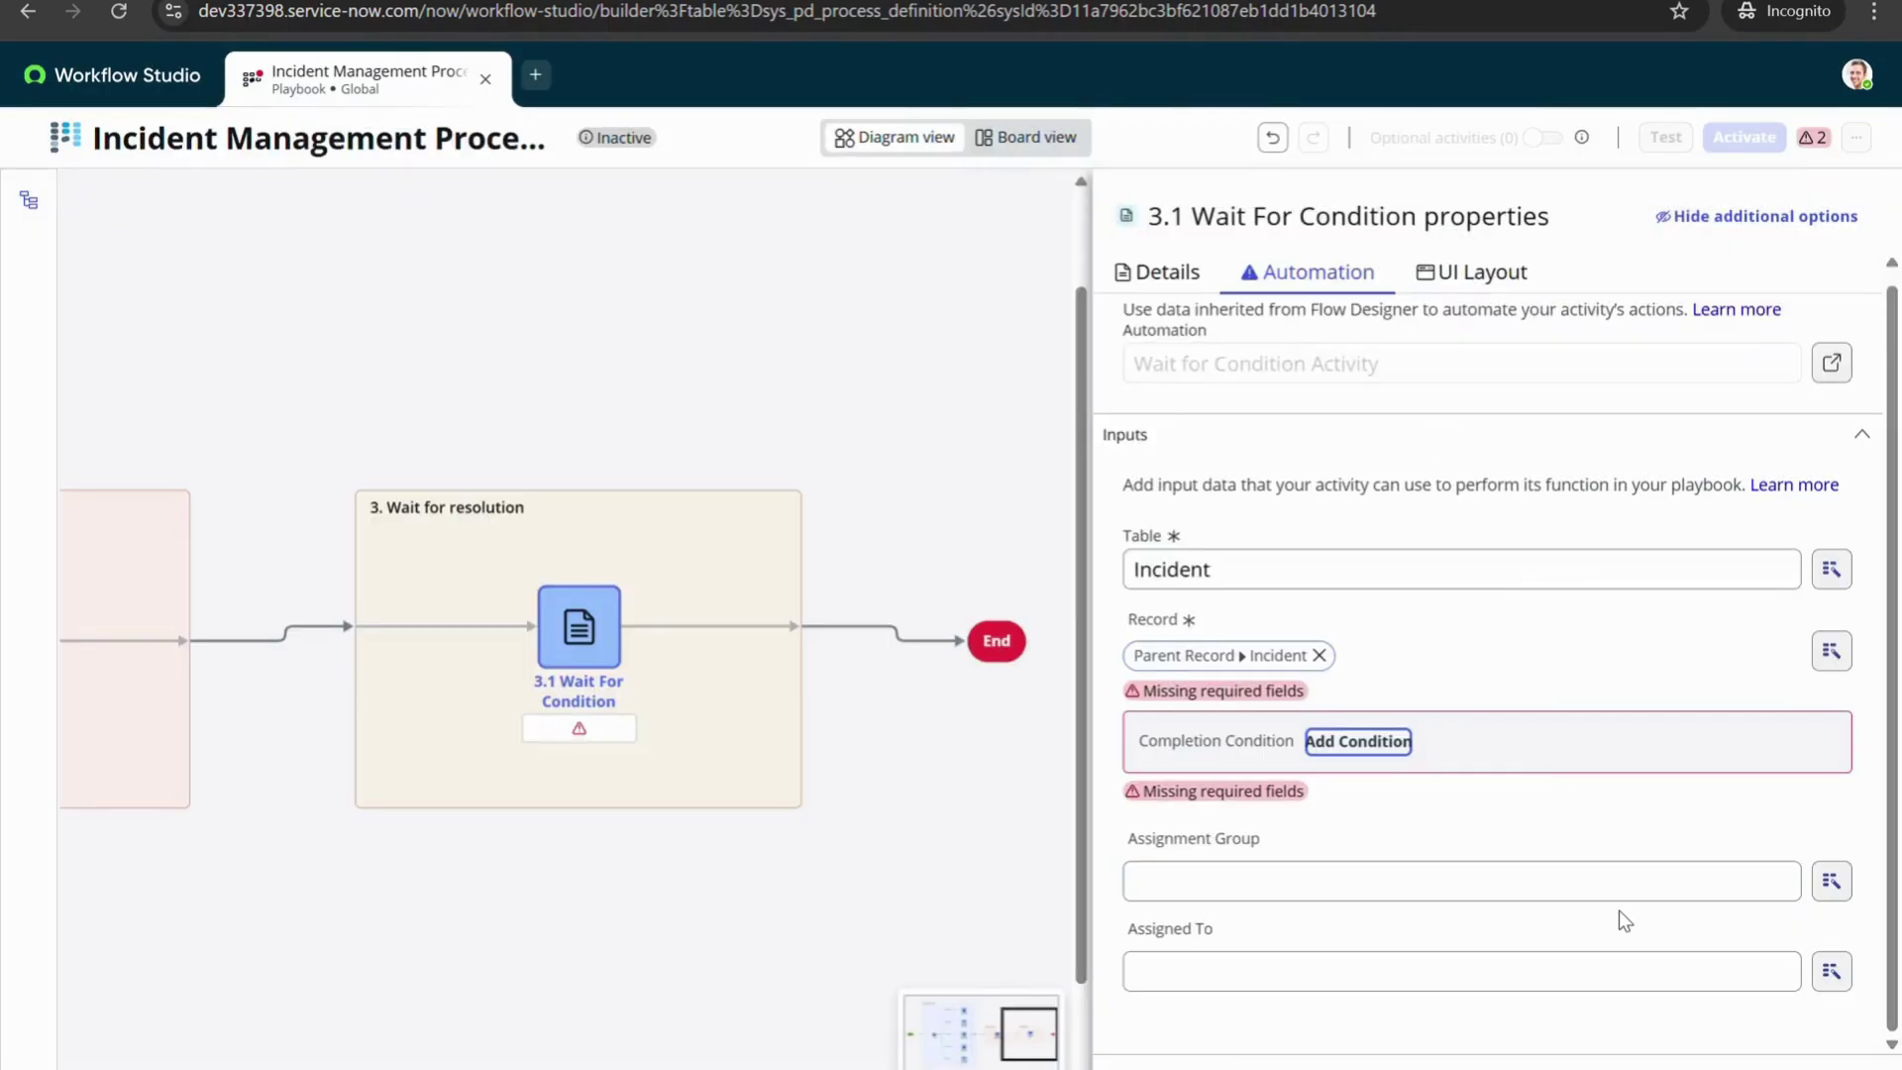
Save the Wait For Condition activity and reopen its automation inputs
left_click(1764, 1038)
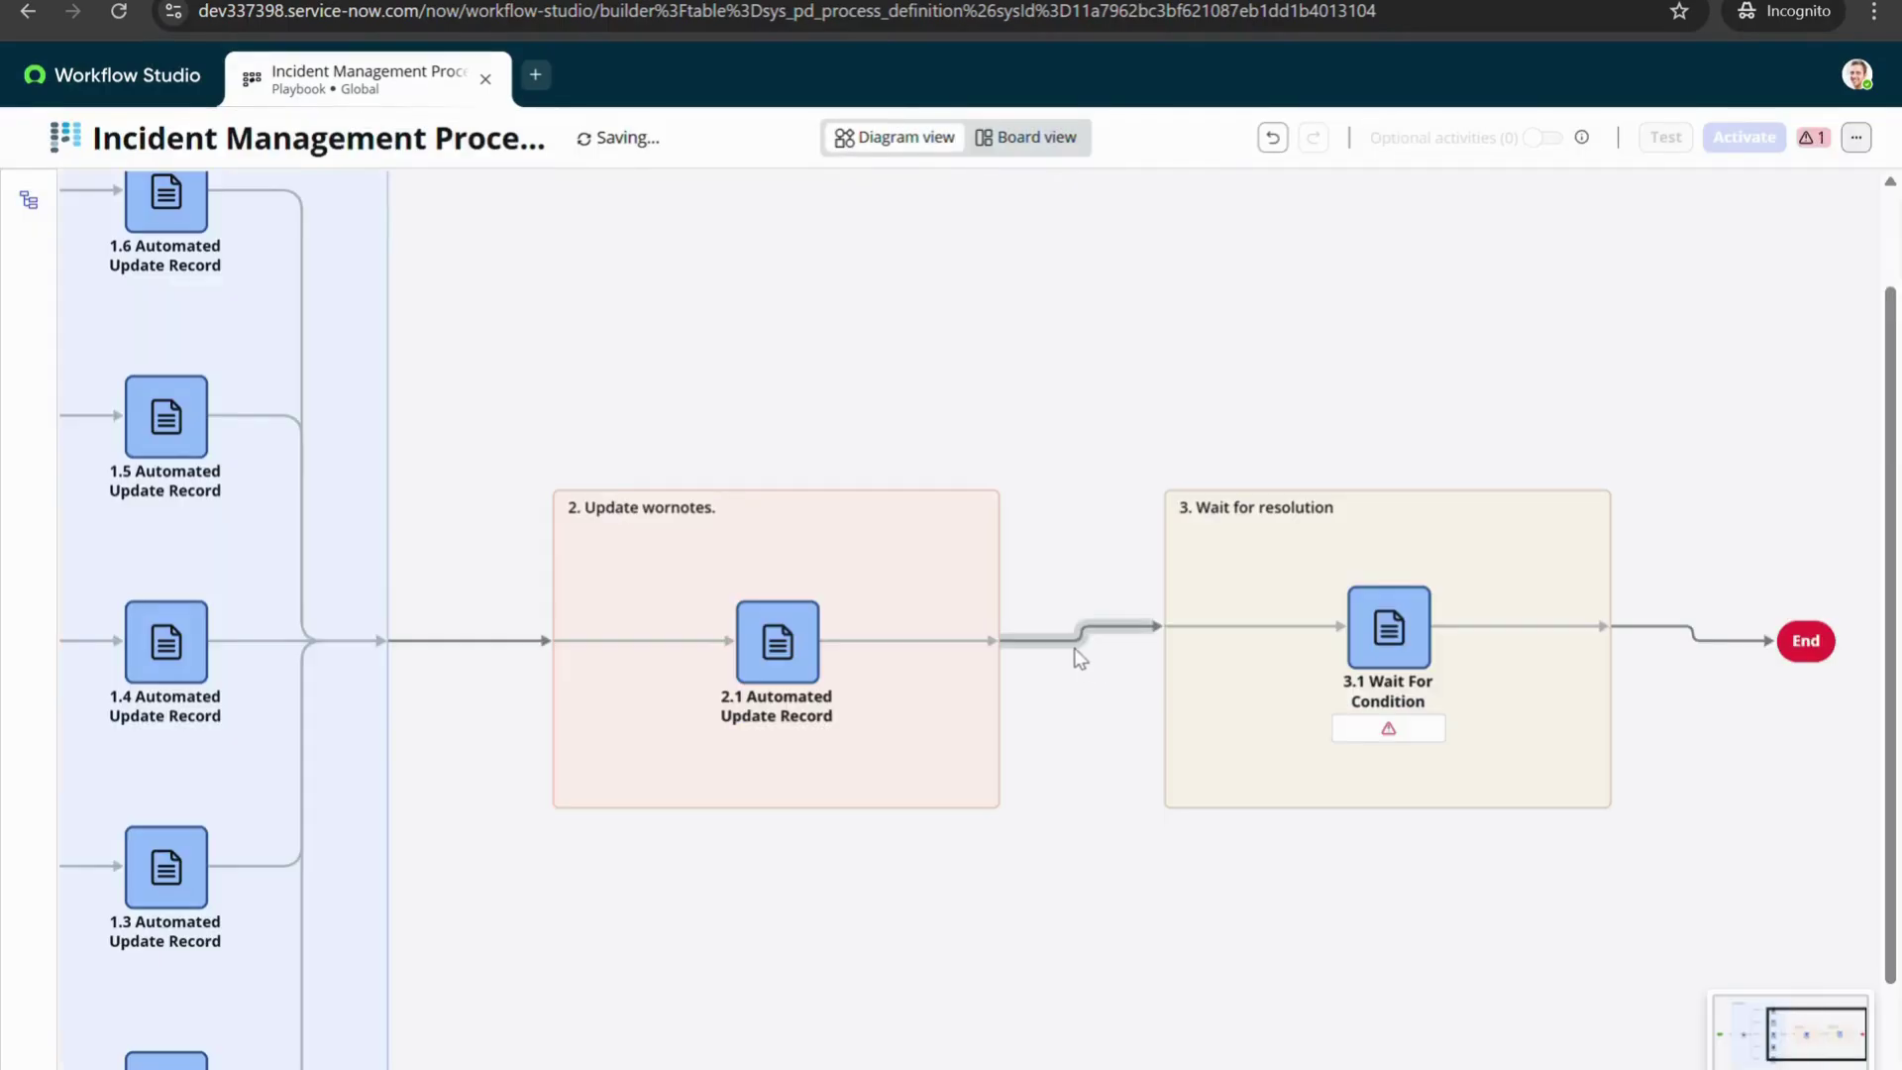
left_click(1391, 651)
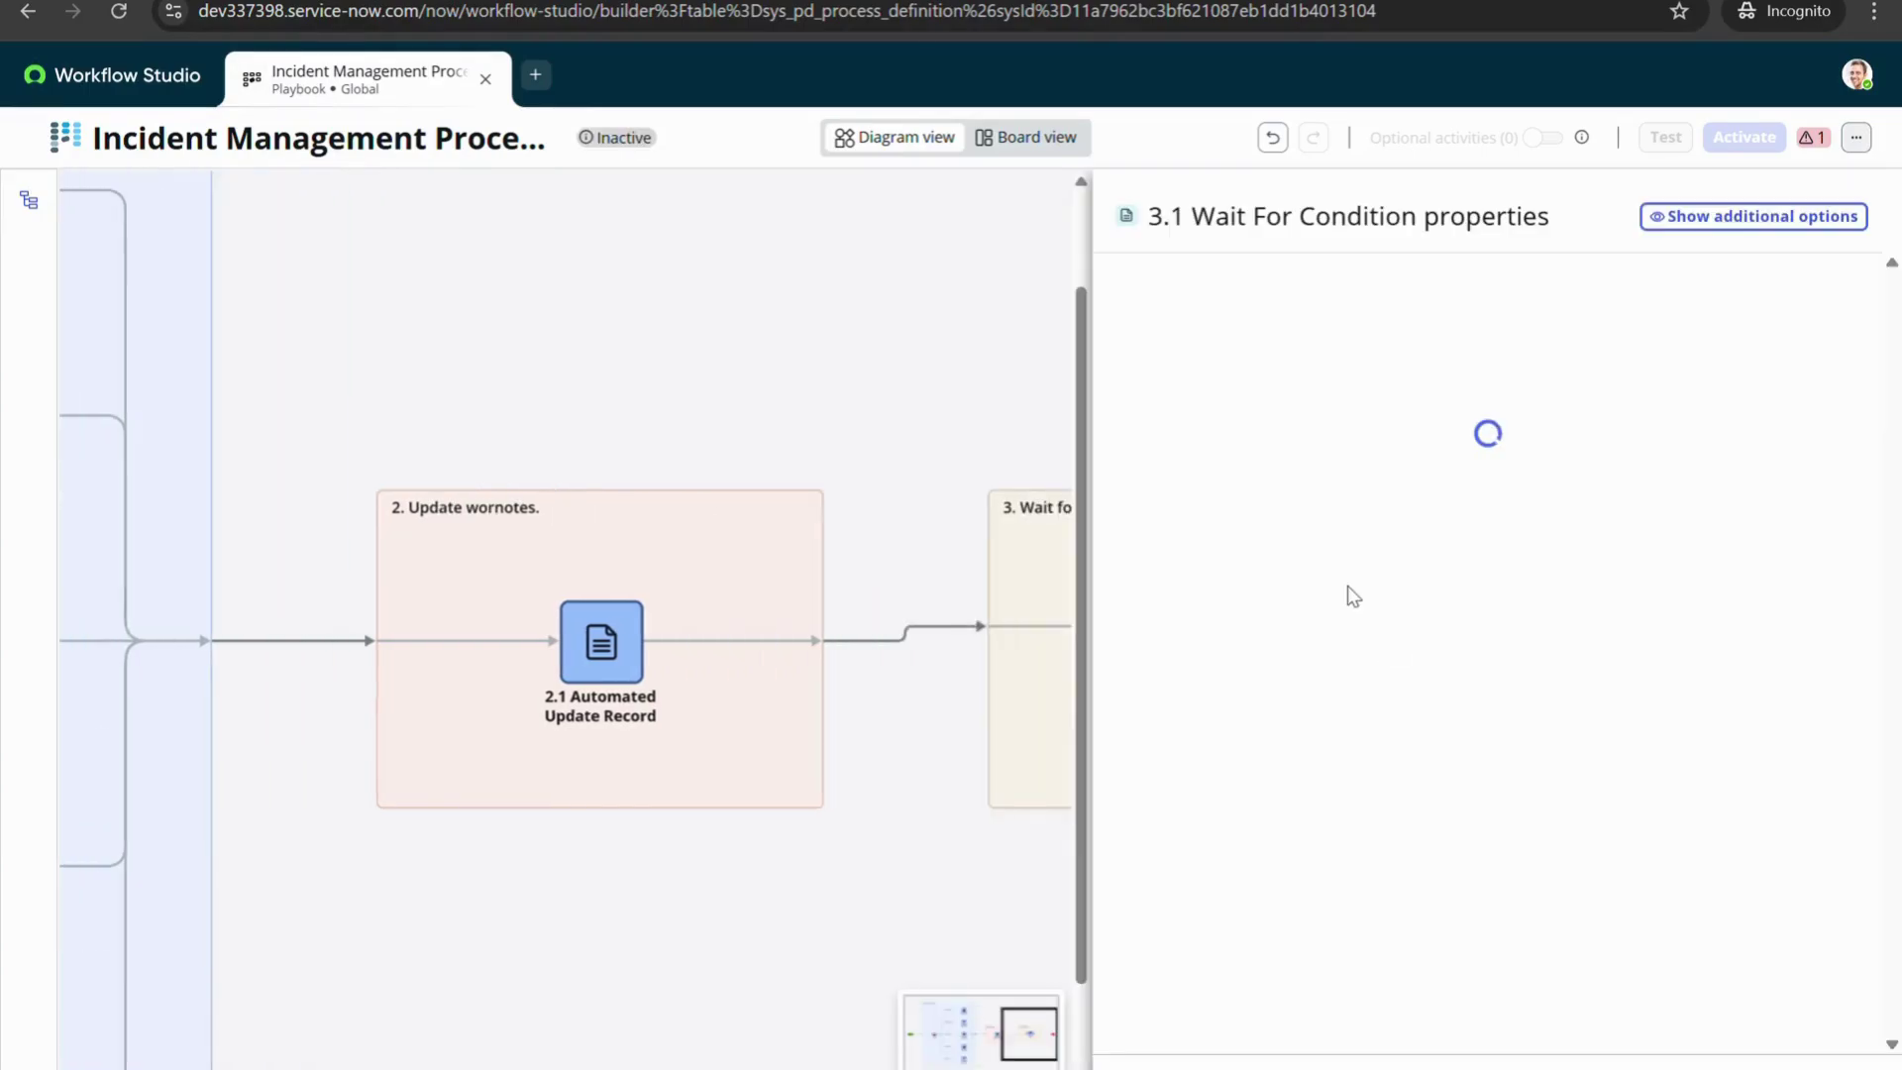
left_click(1307, 271)
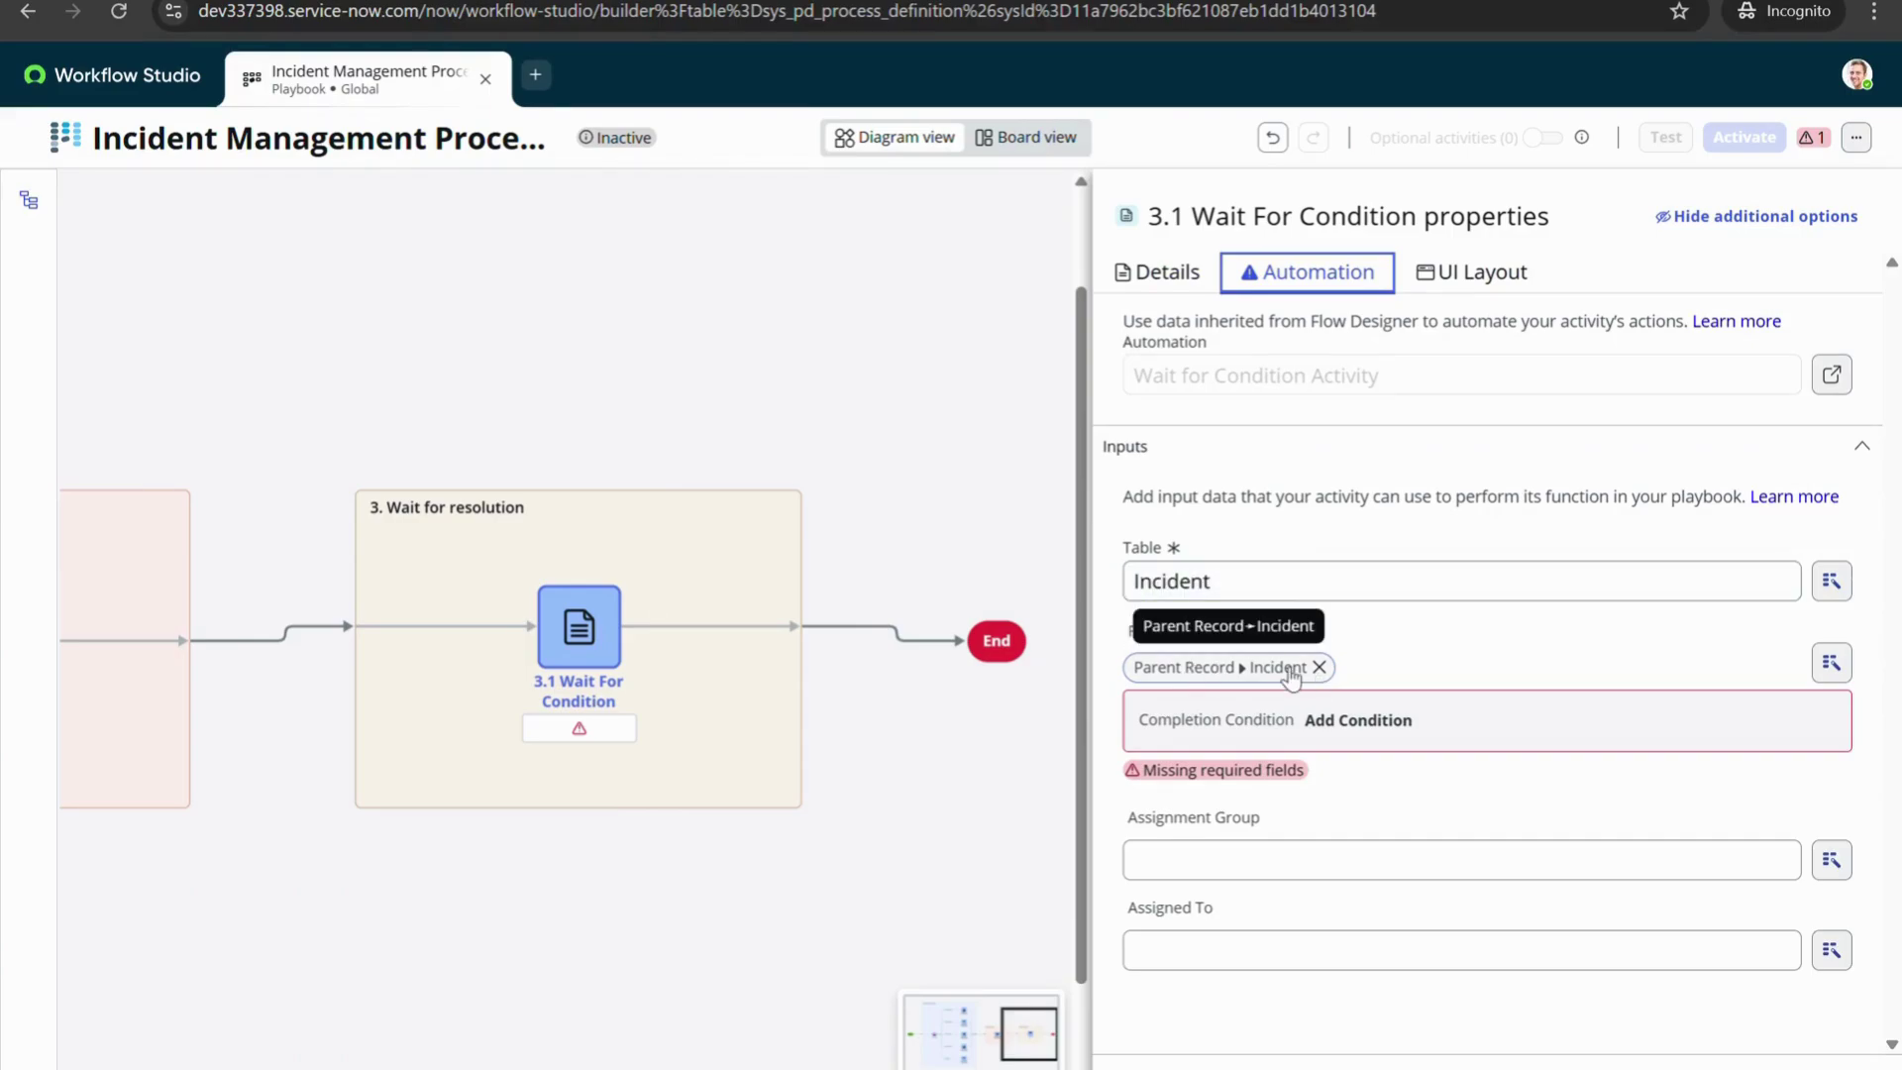
Add the completion condition "State is Resolved" to activity 3.1 and save the activity
left_click(1368, 722)
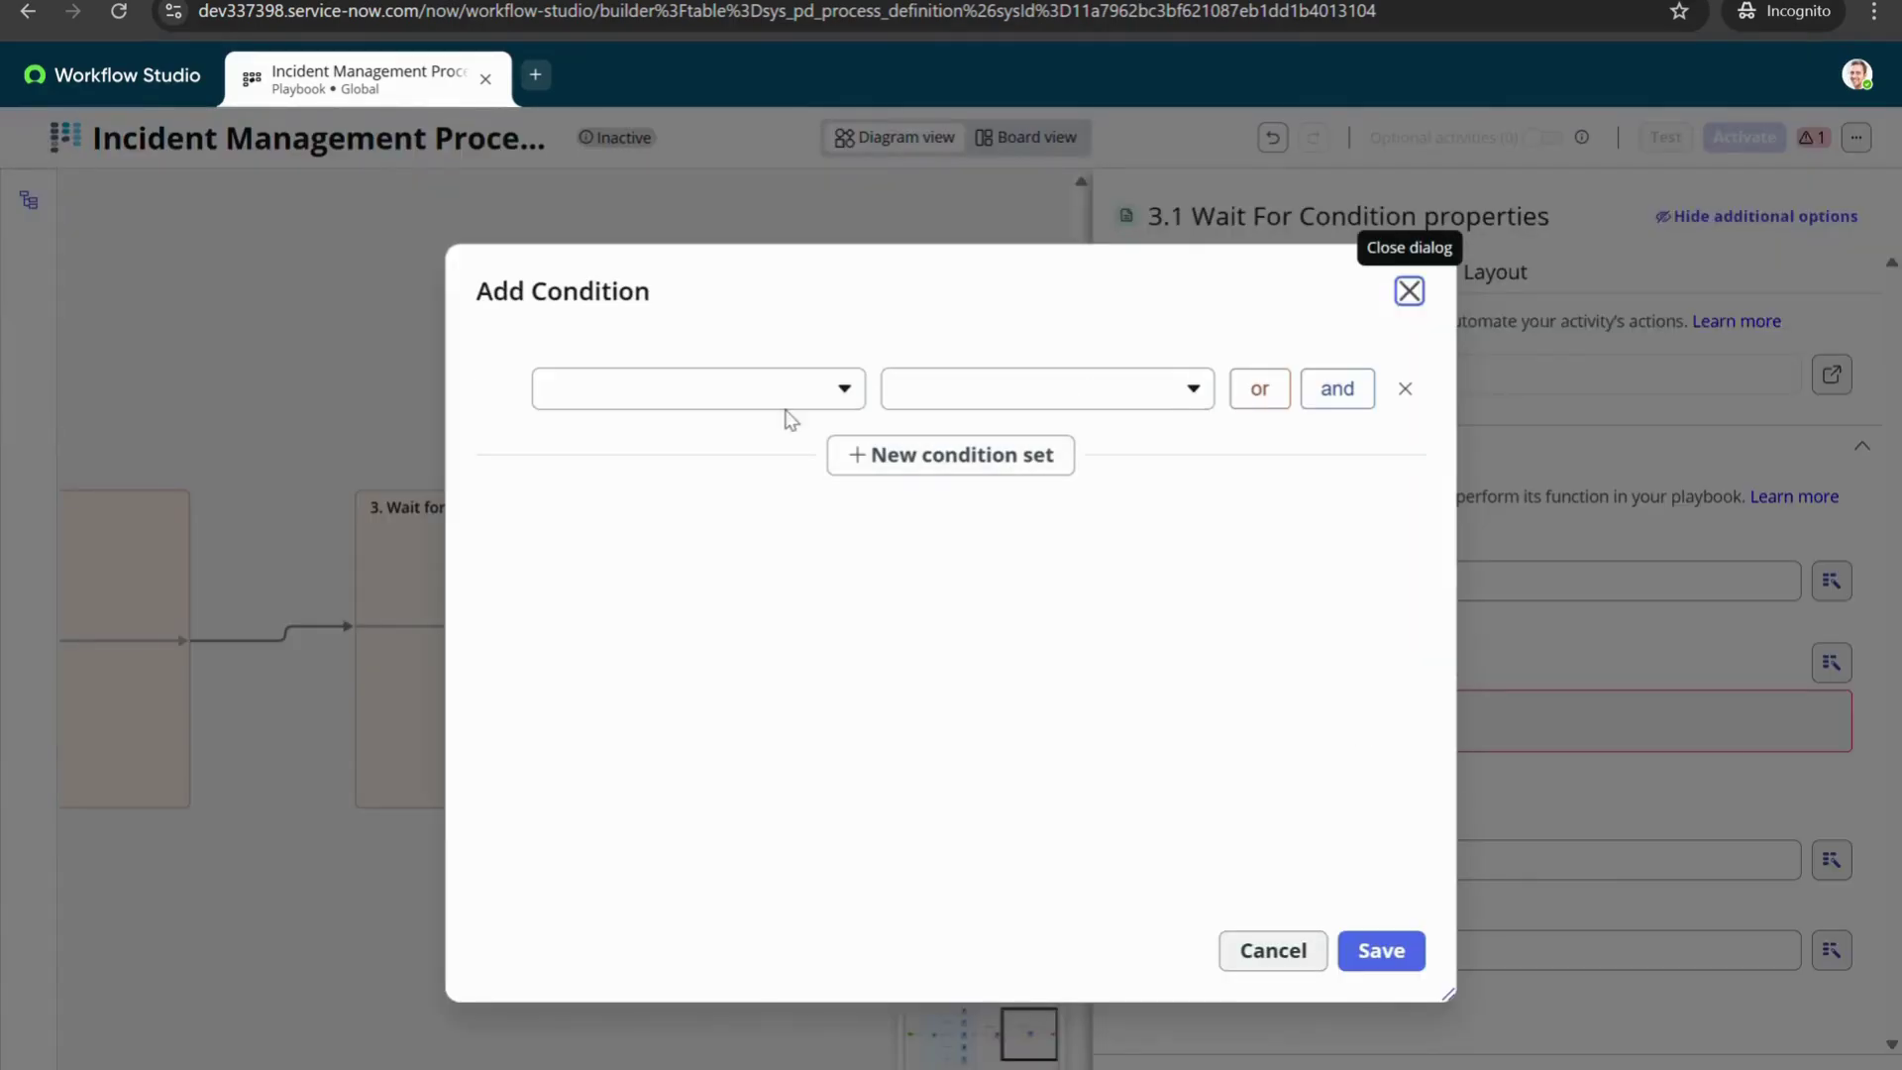
left_click(692, 388)
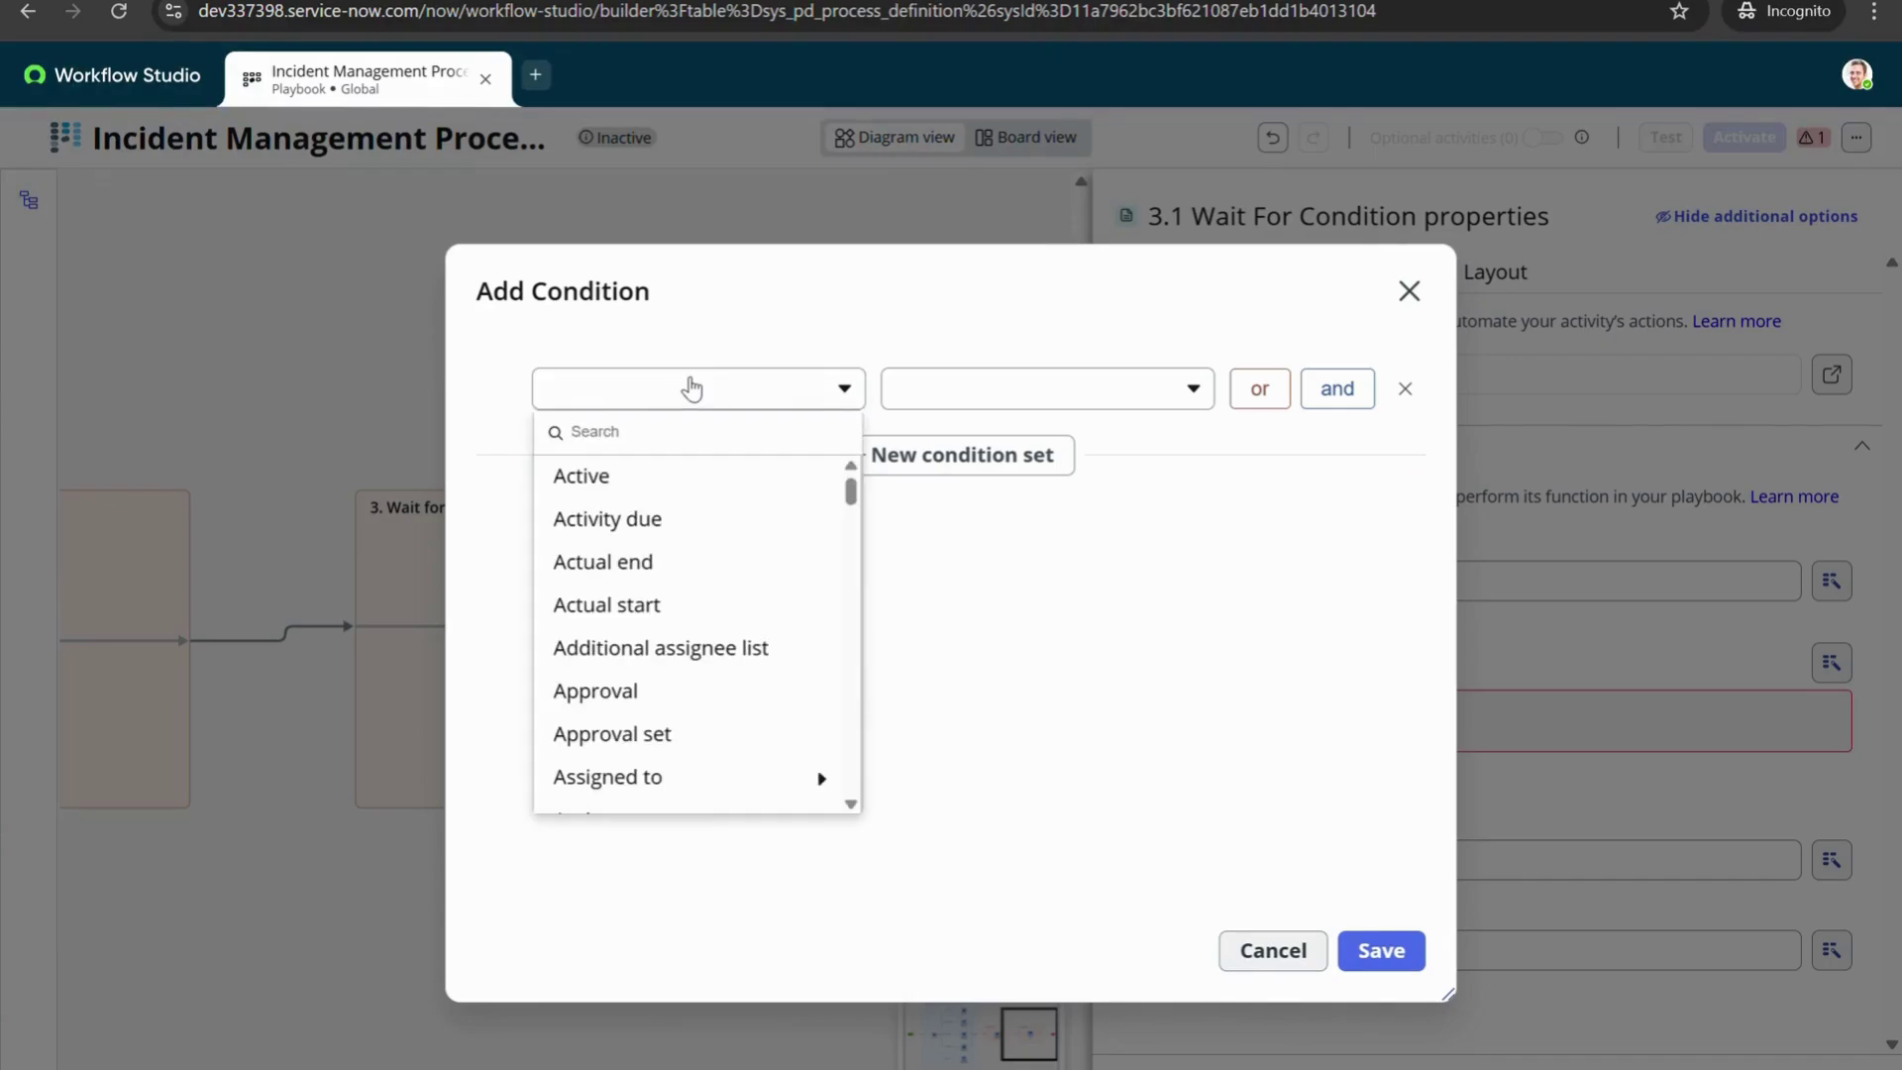
type("state")
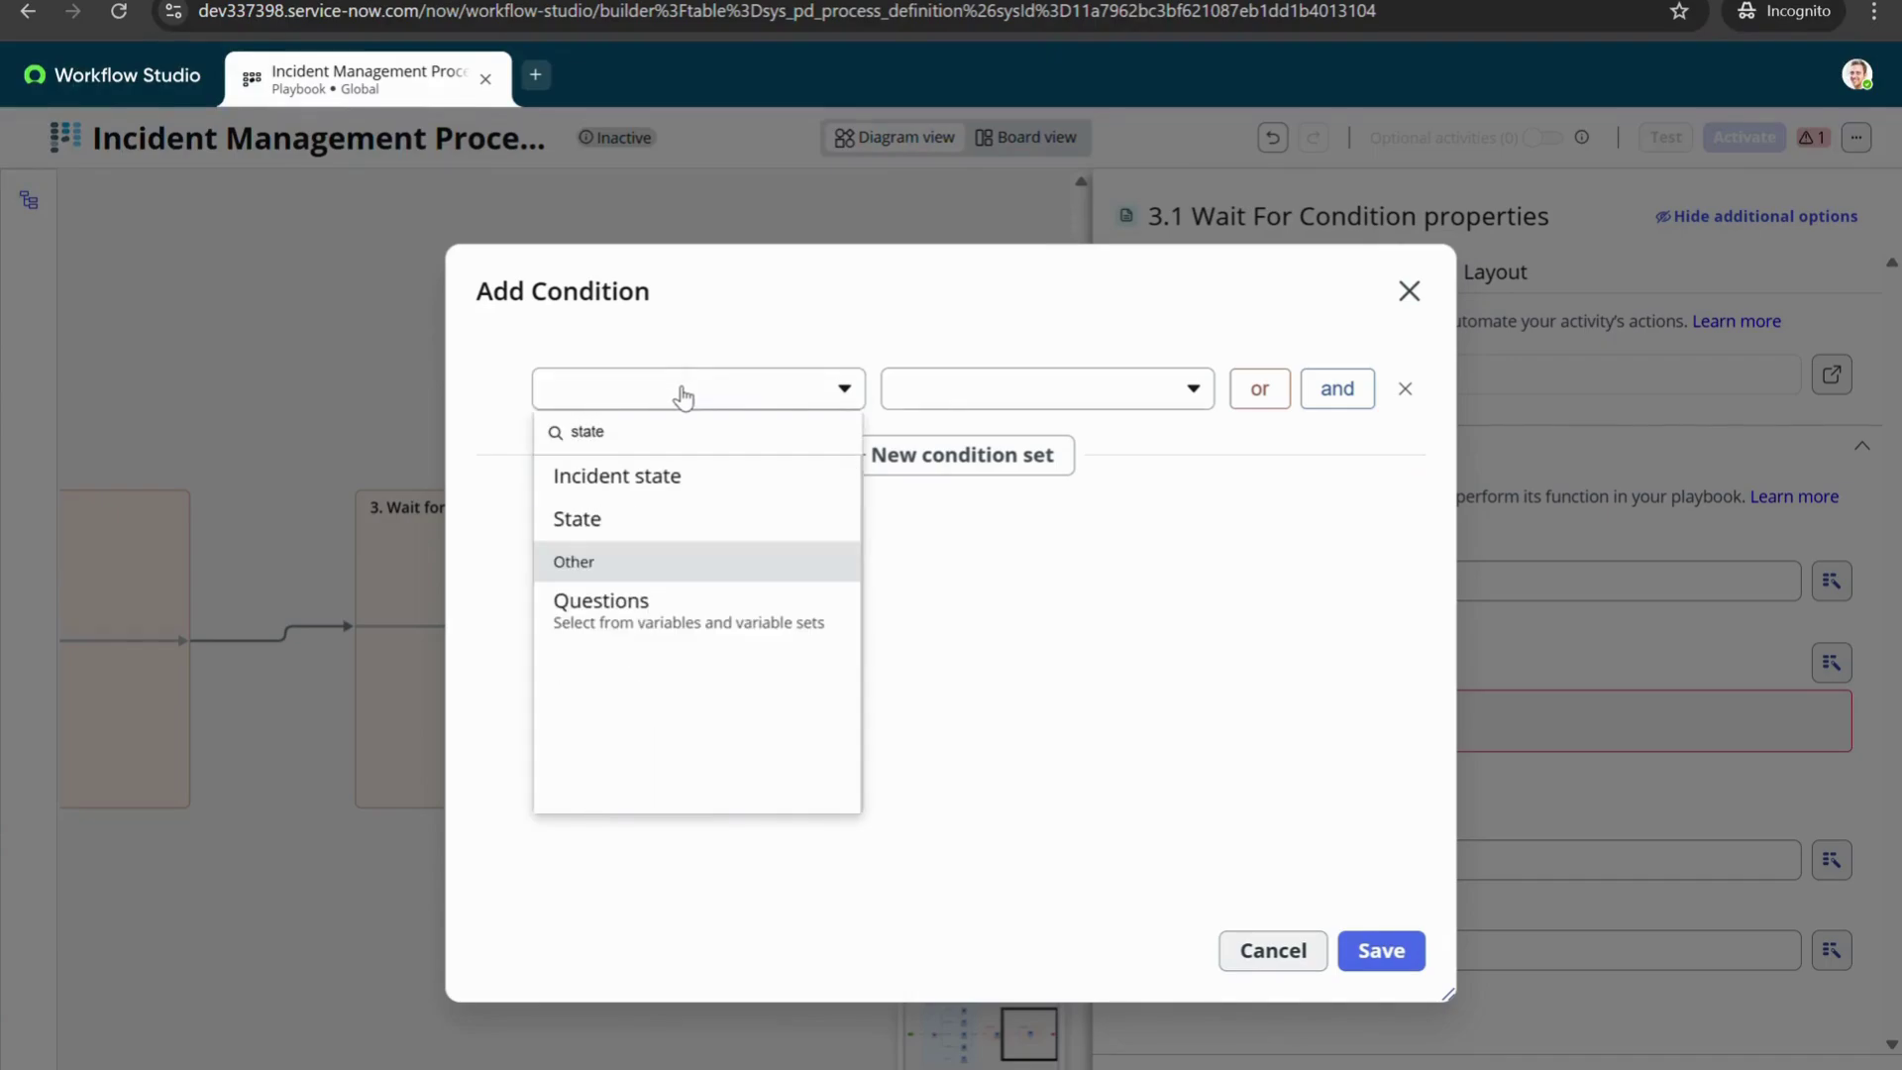
left_click(667, 521)
left_click(958, 393)
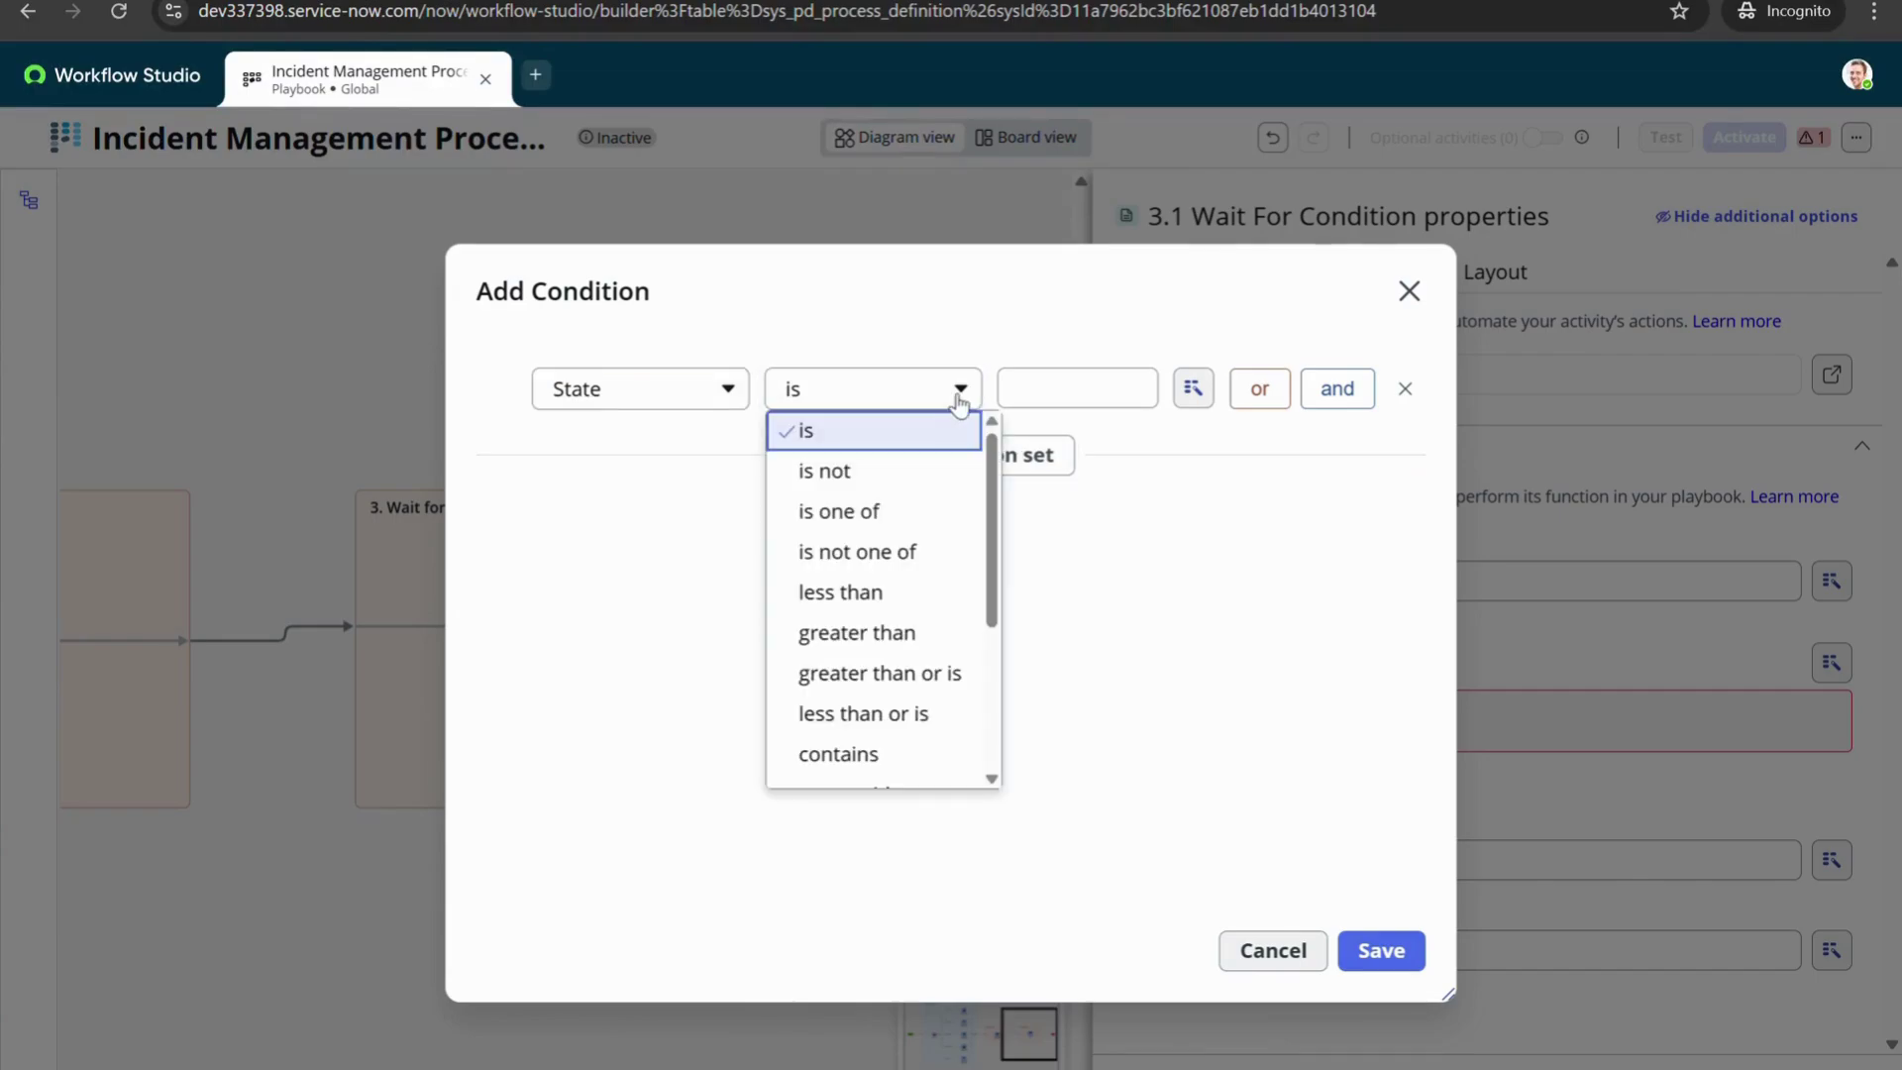
scroll(931, 584, "down", 3)
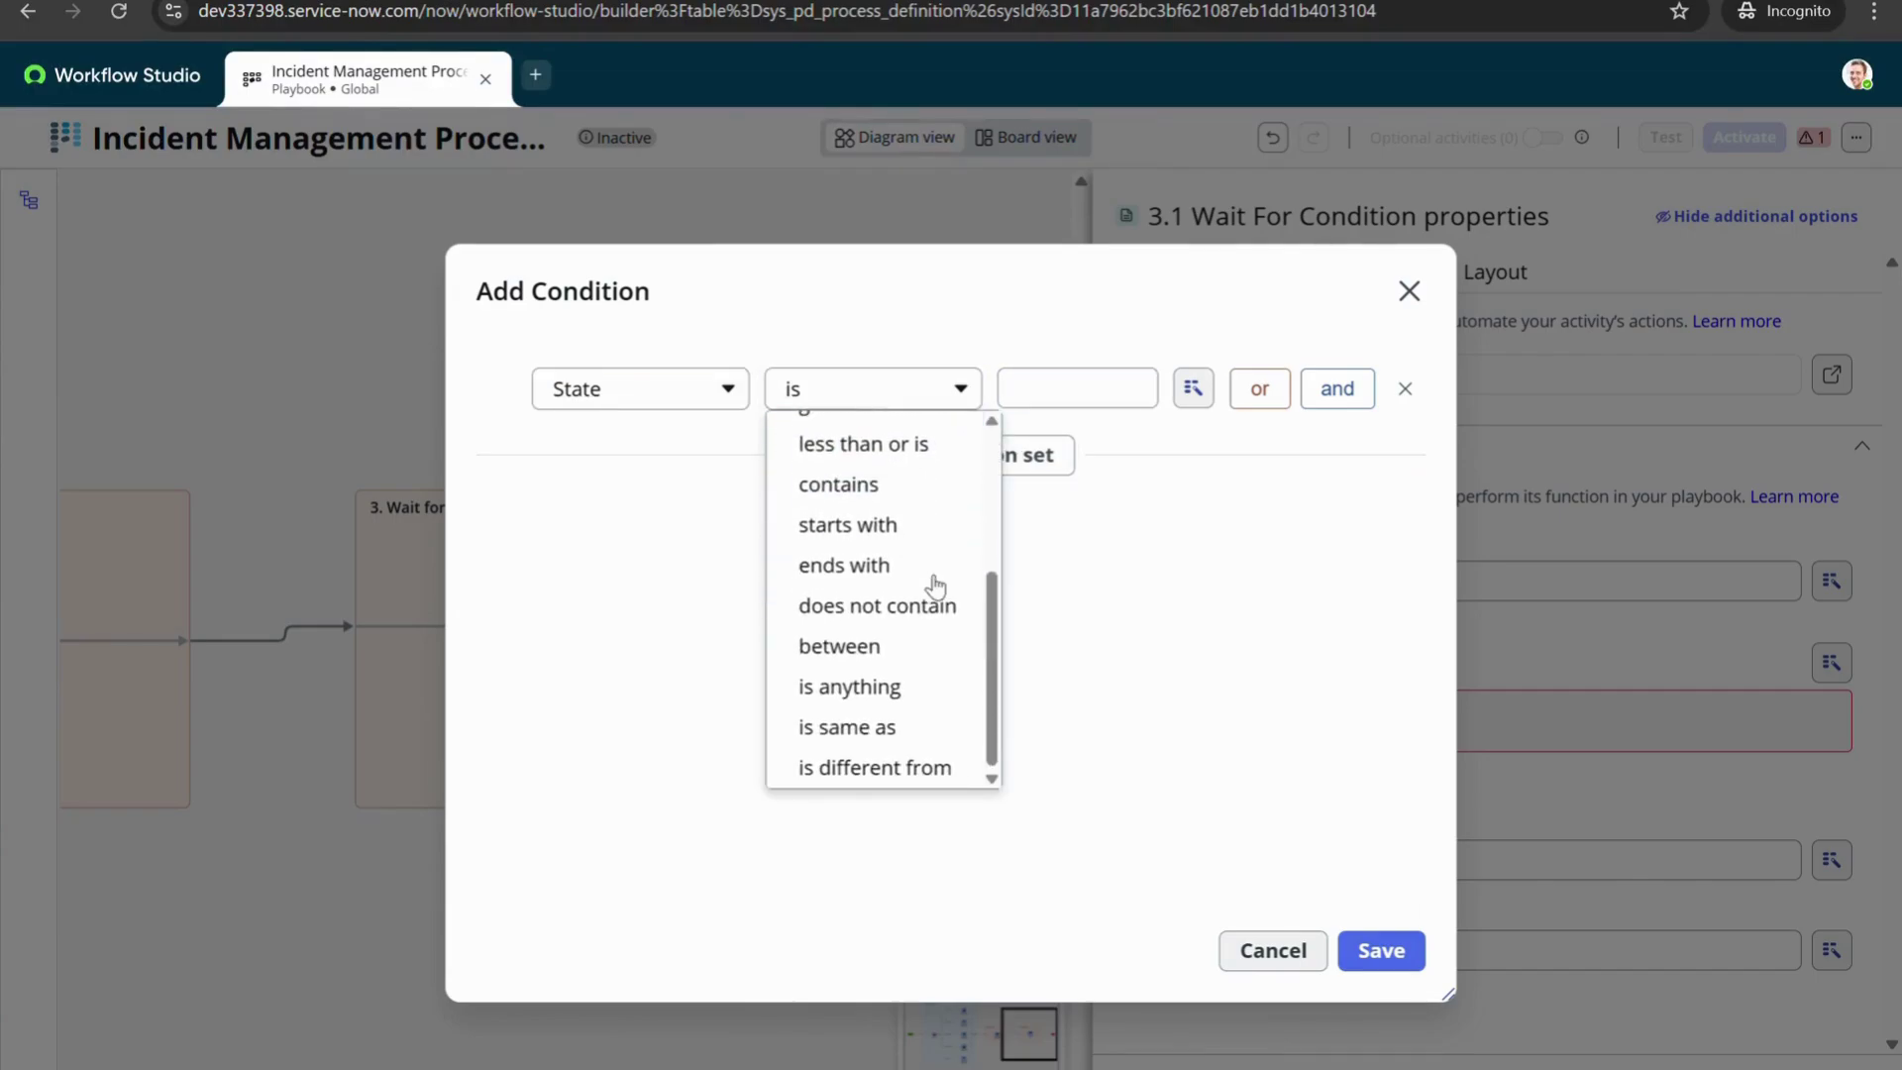
scroll(932, 587, "up", 3)
left_click(1060, 411)
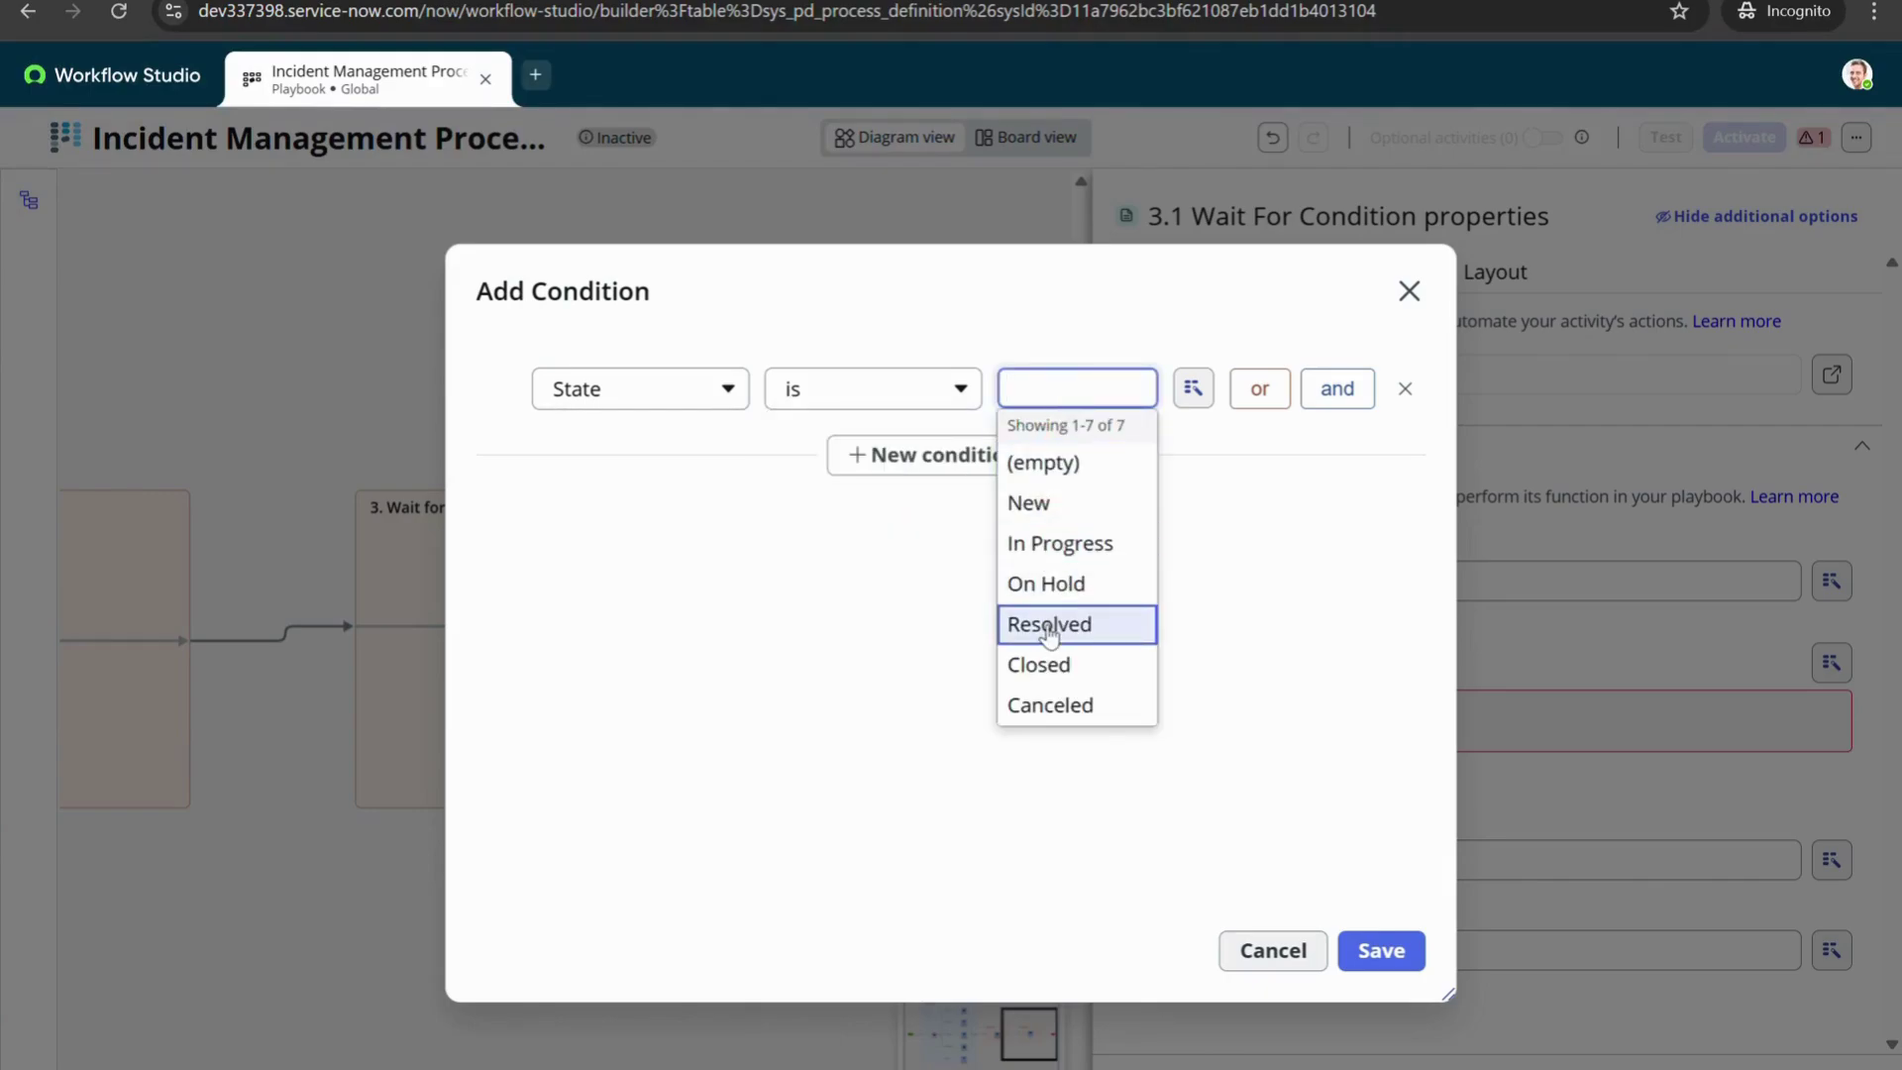
left_click(1050, 626)
left_click(1367, 951)
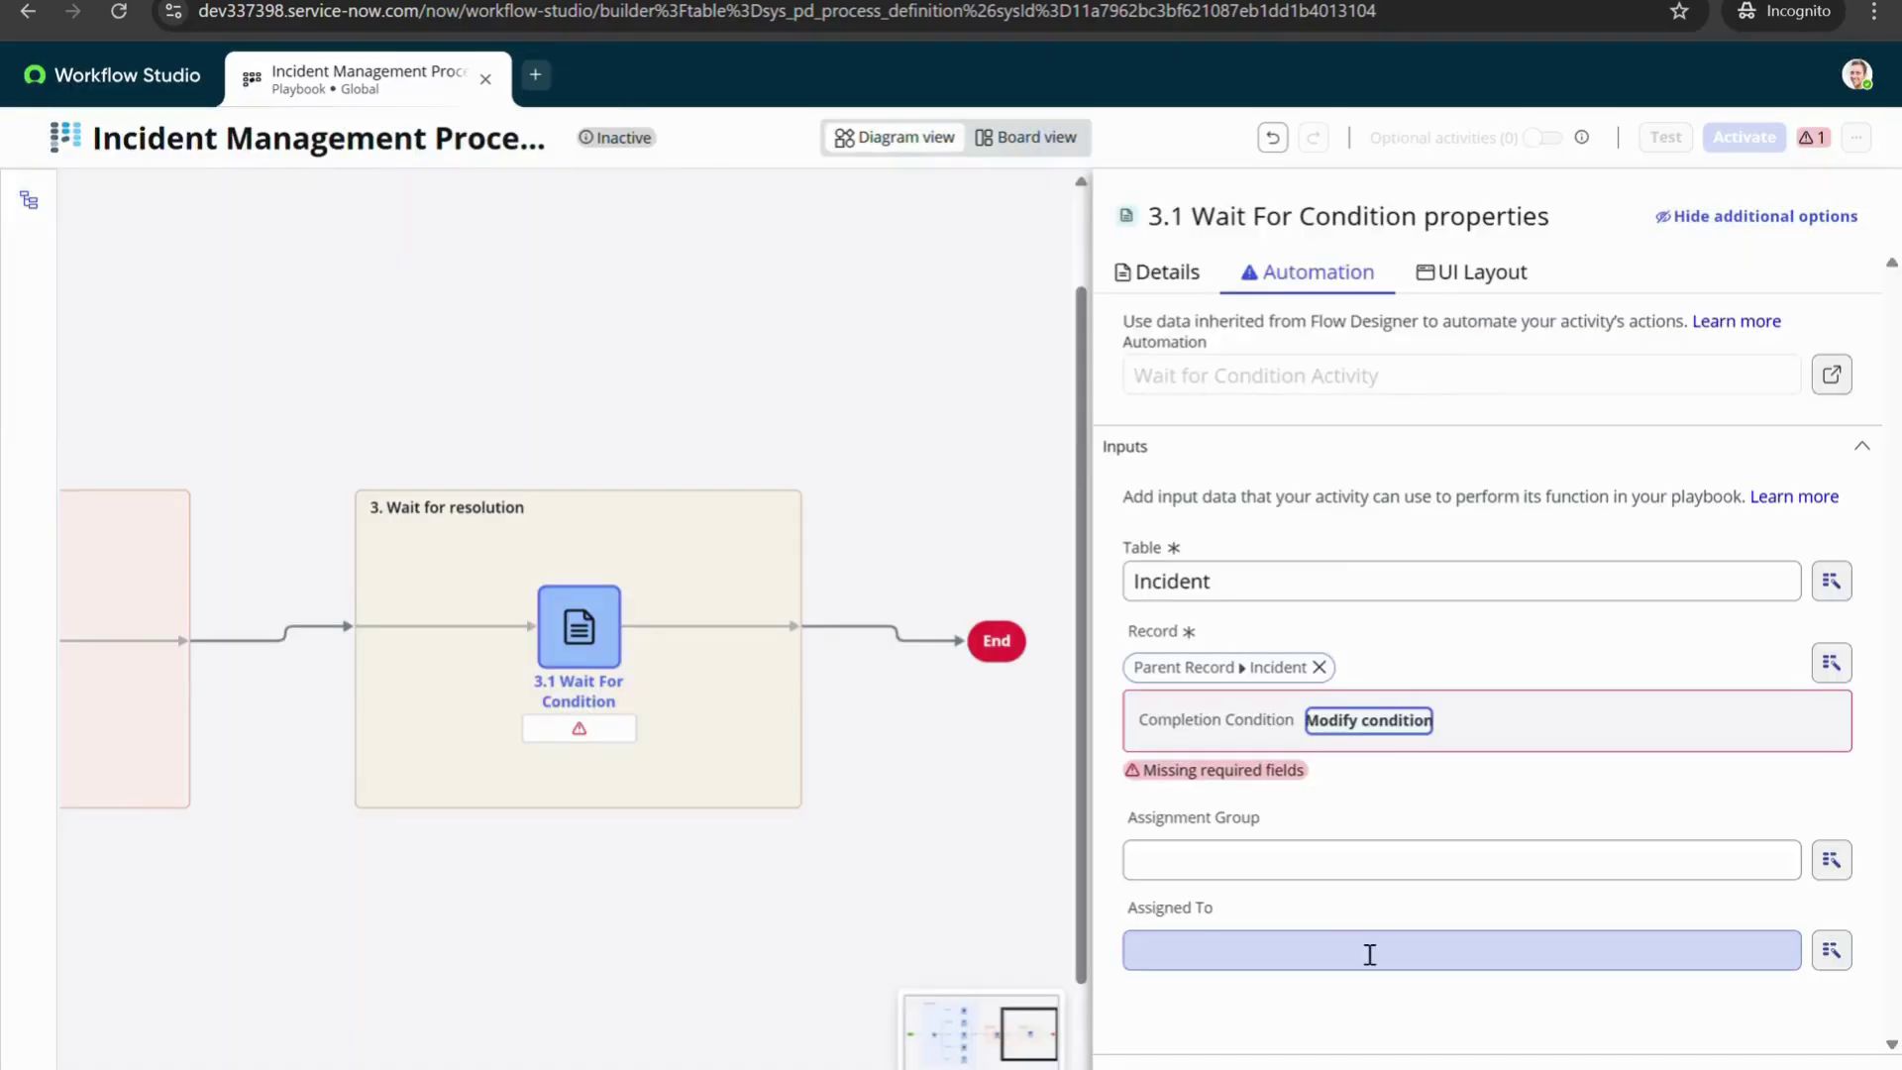
left_click(1679, 1035)
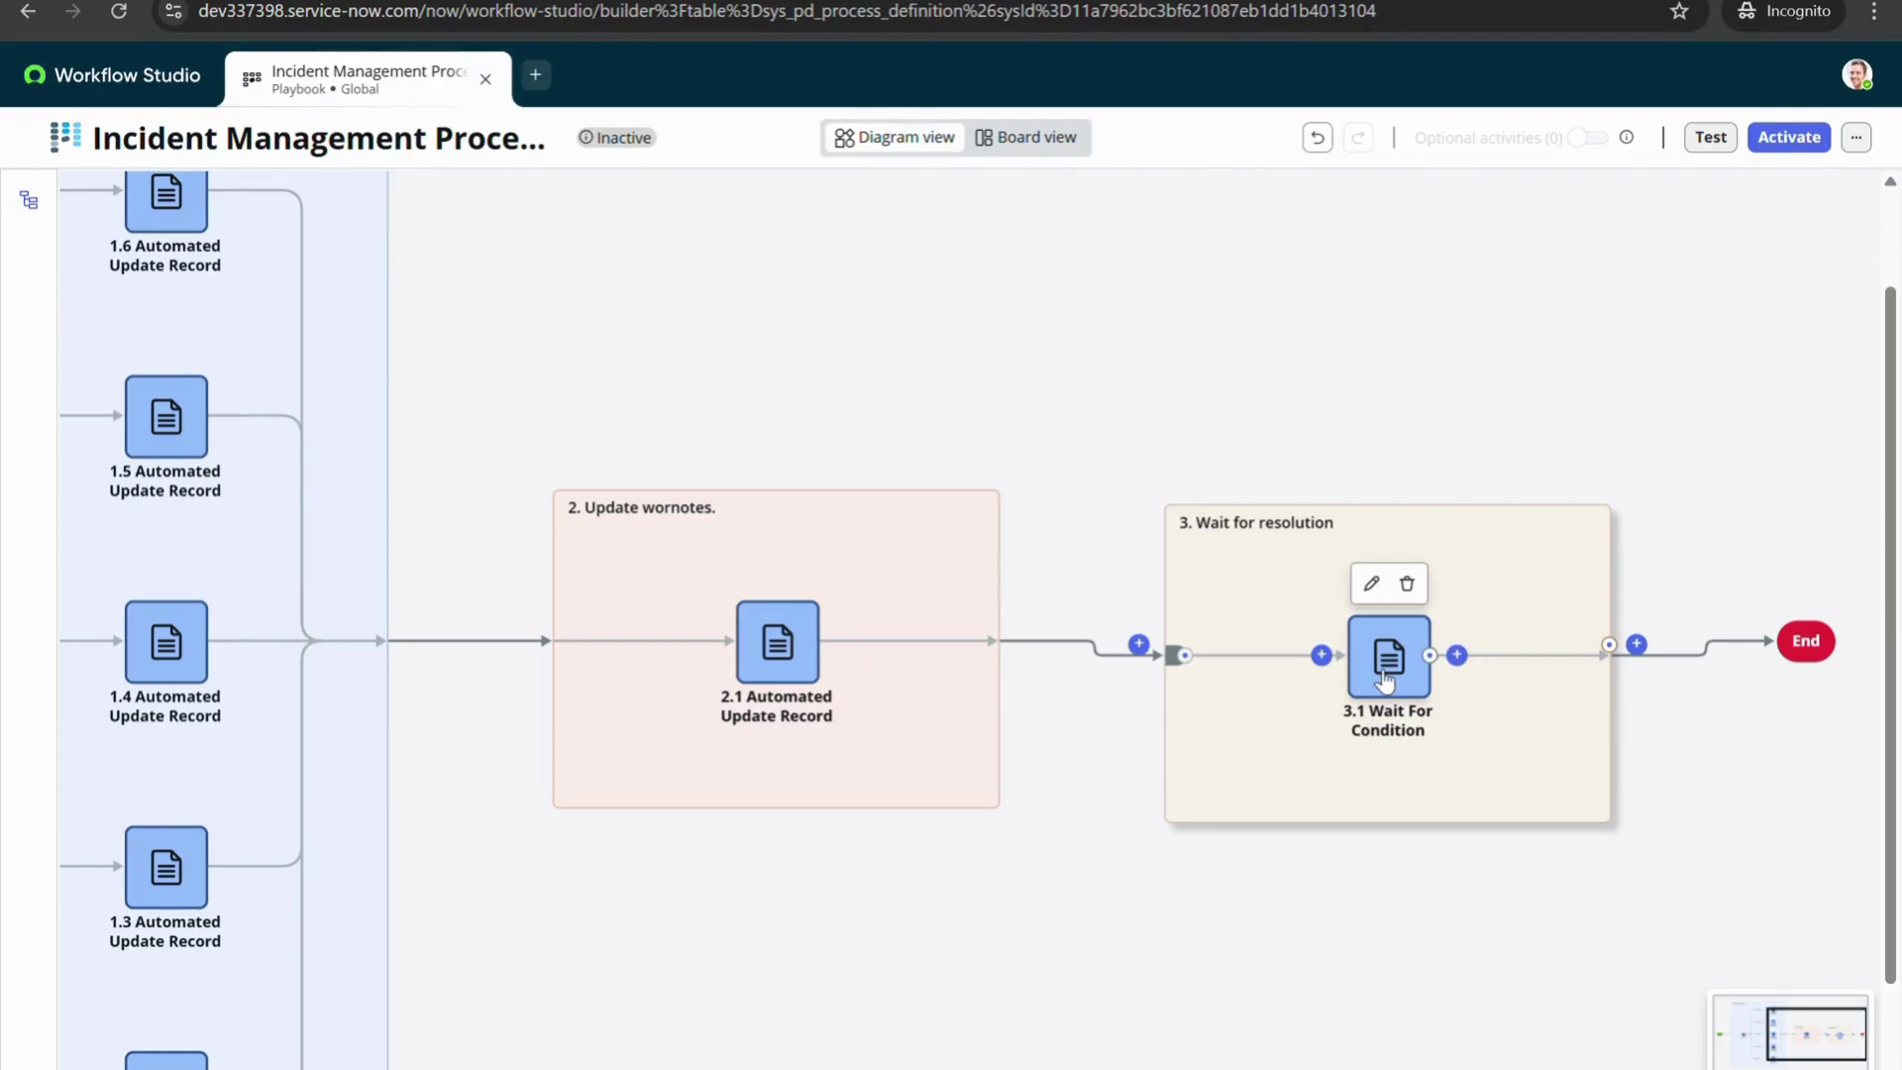
Add an Automated Update Record activity after the Wait For Condition activity in the Wait for resolution stage
left_click(1457, 656)
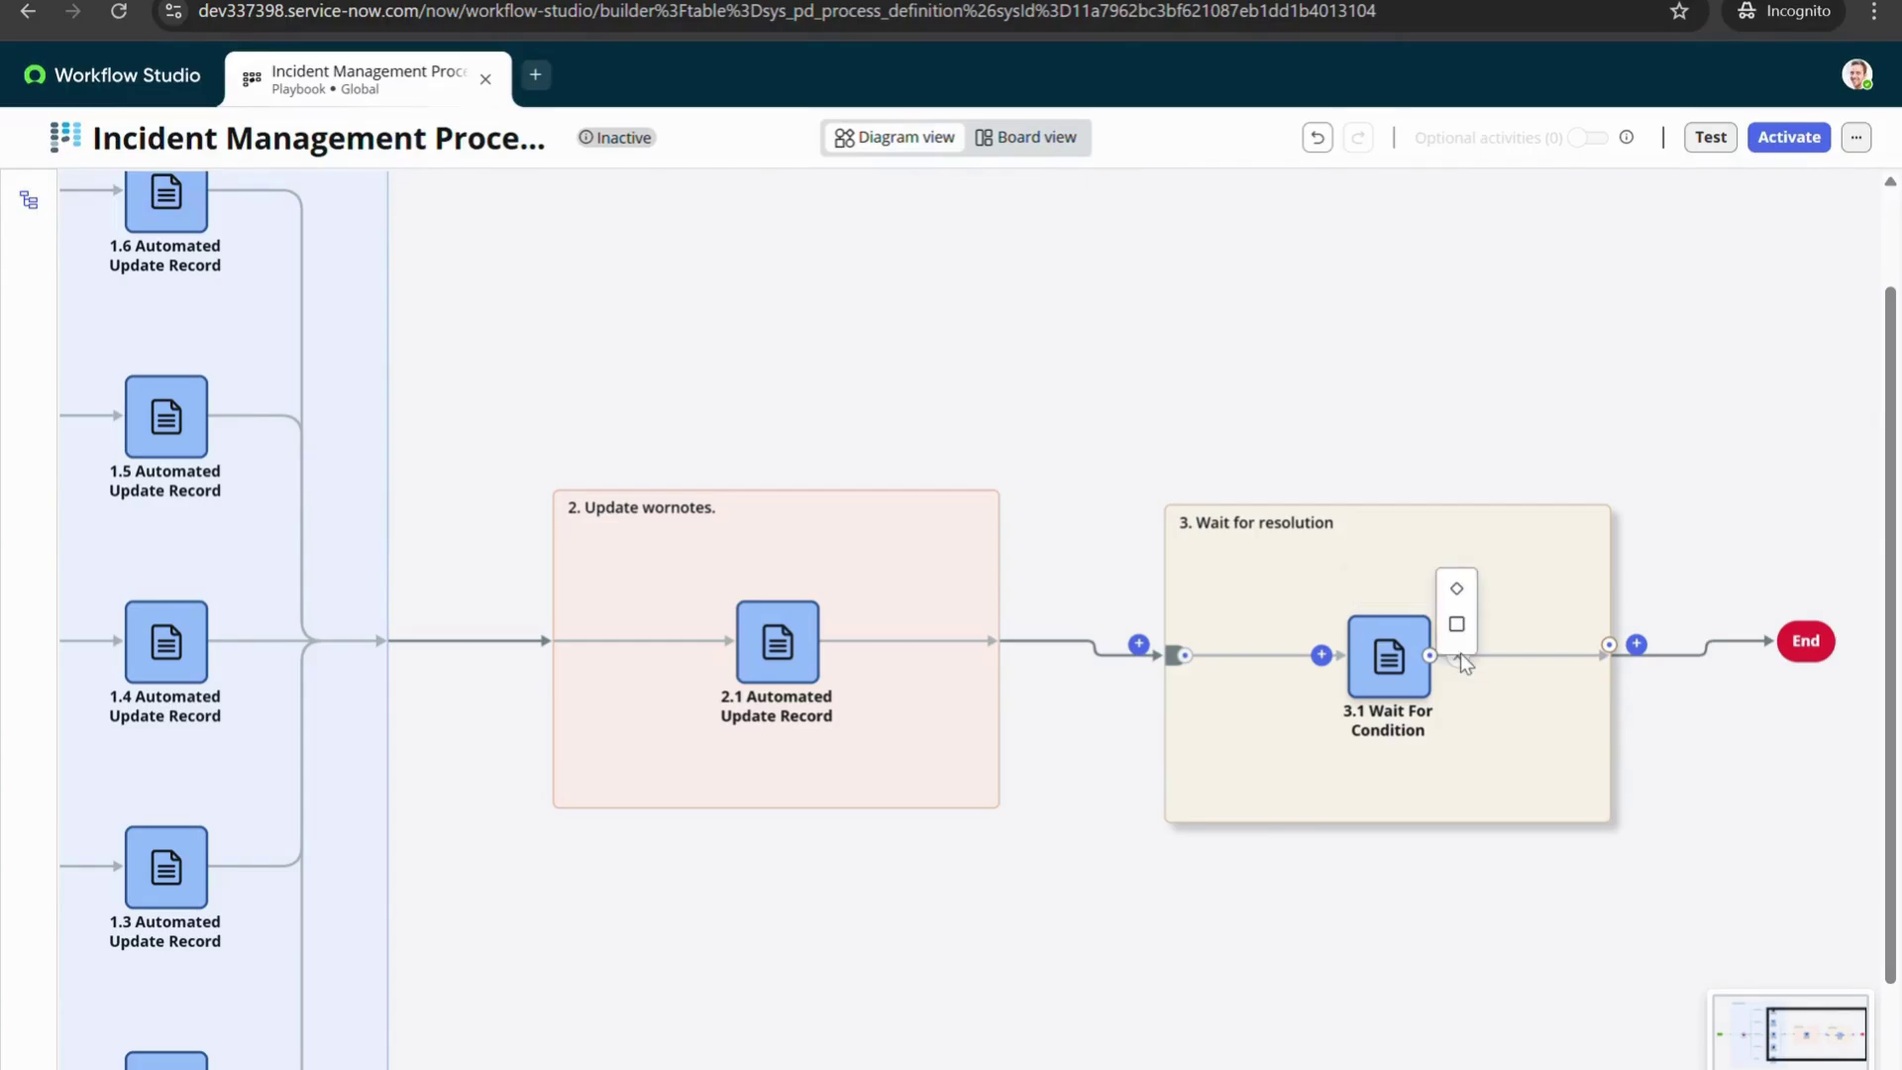
left_click(1456, 624)
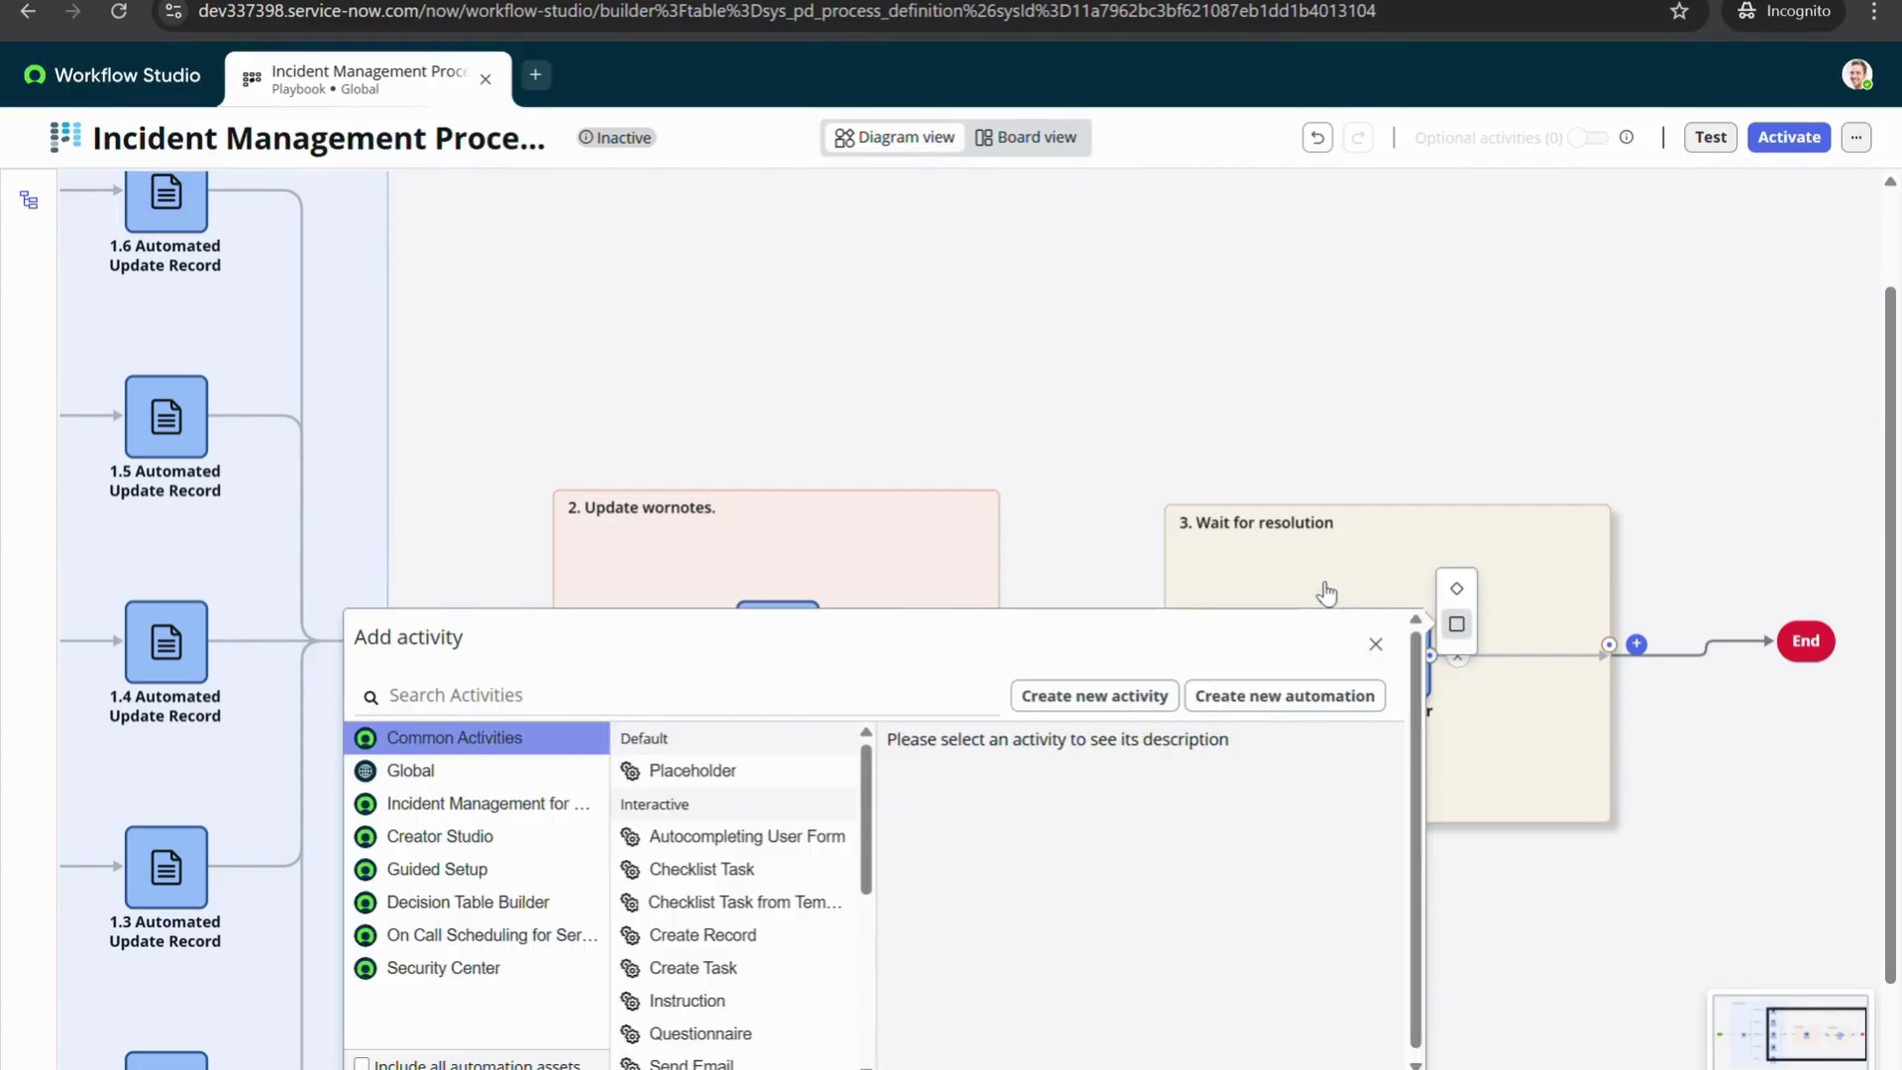
left_click(498, 699)
type("update")
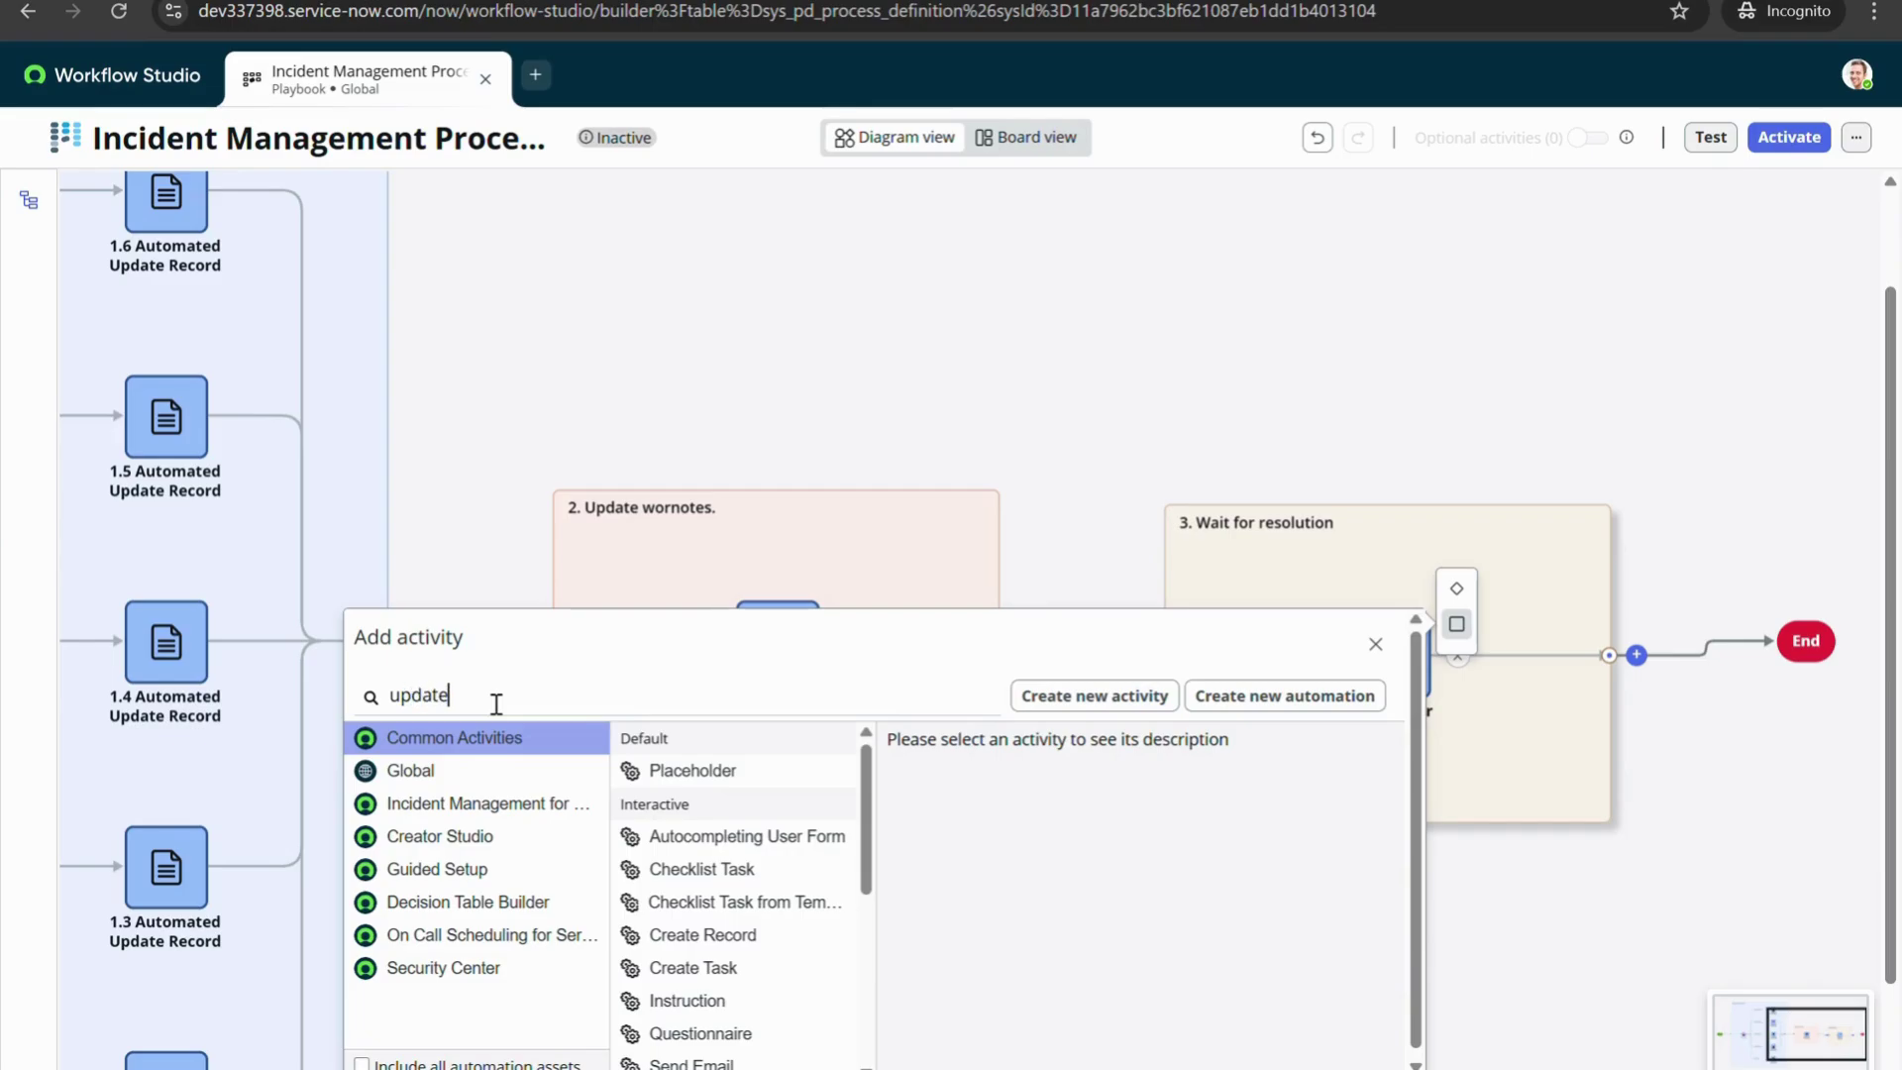
type(" record")
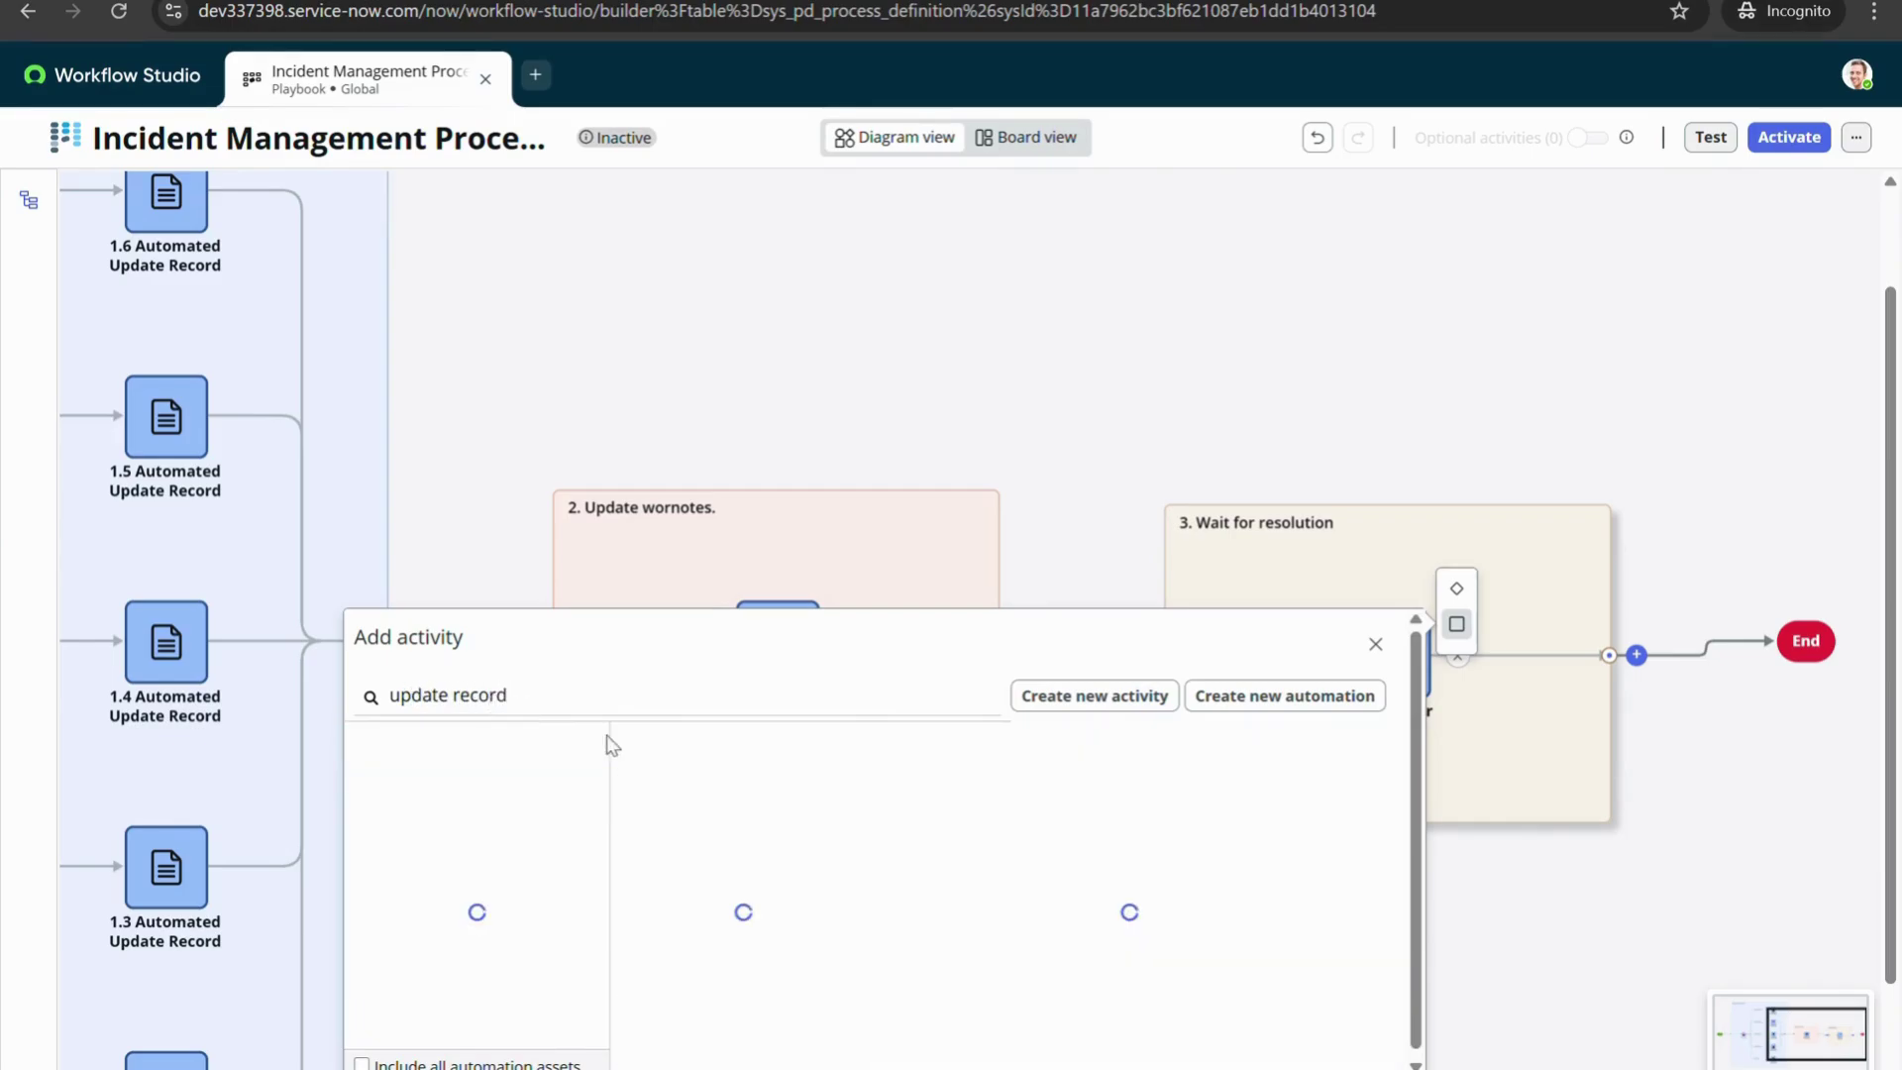
left_click(704, 784)
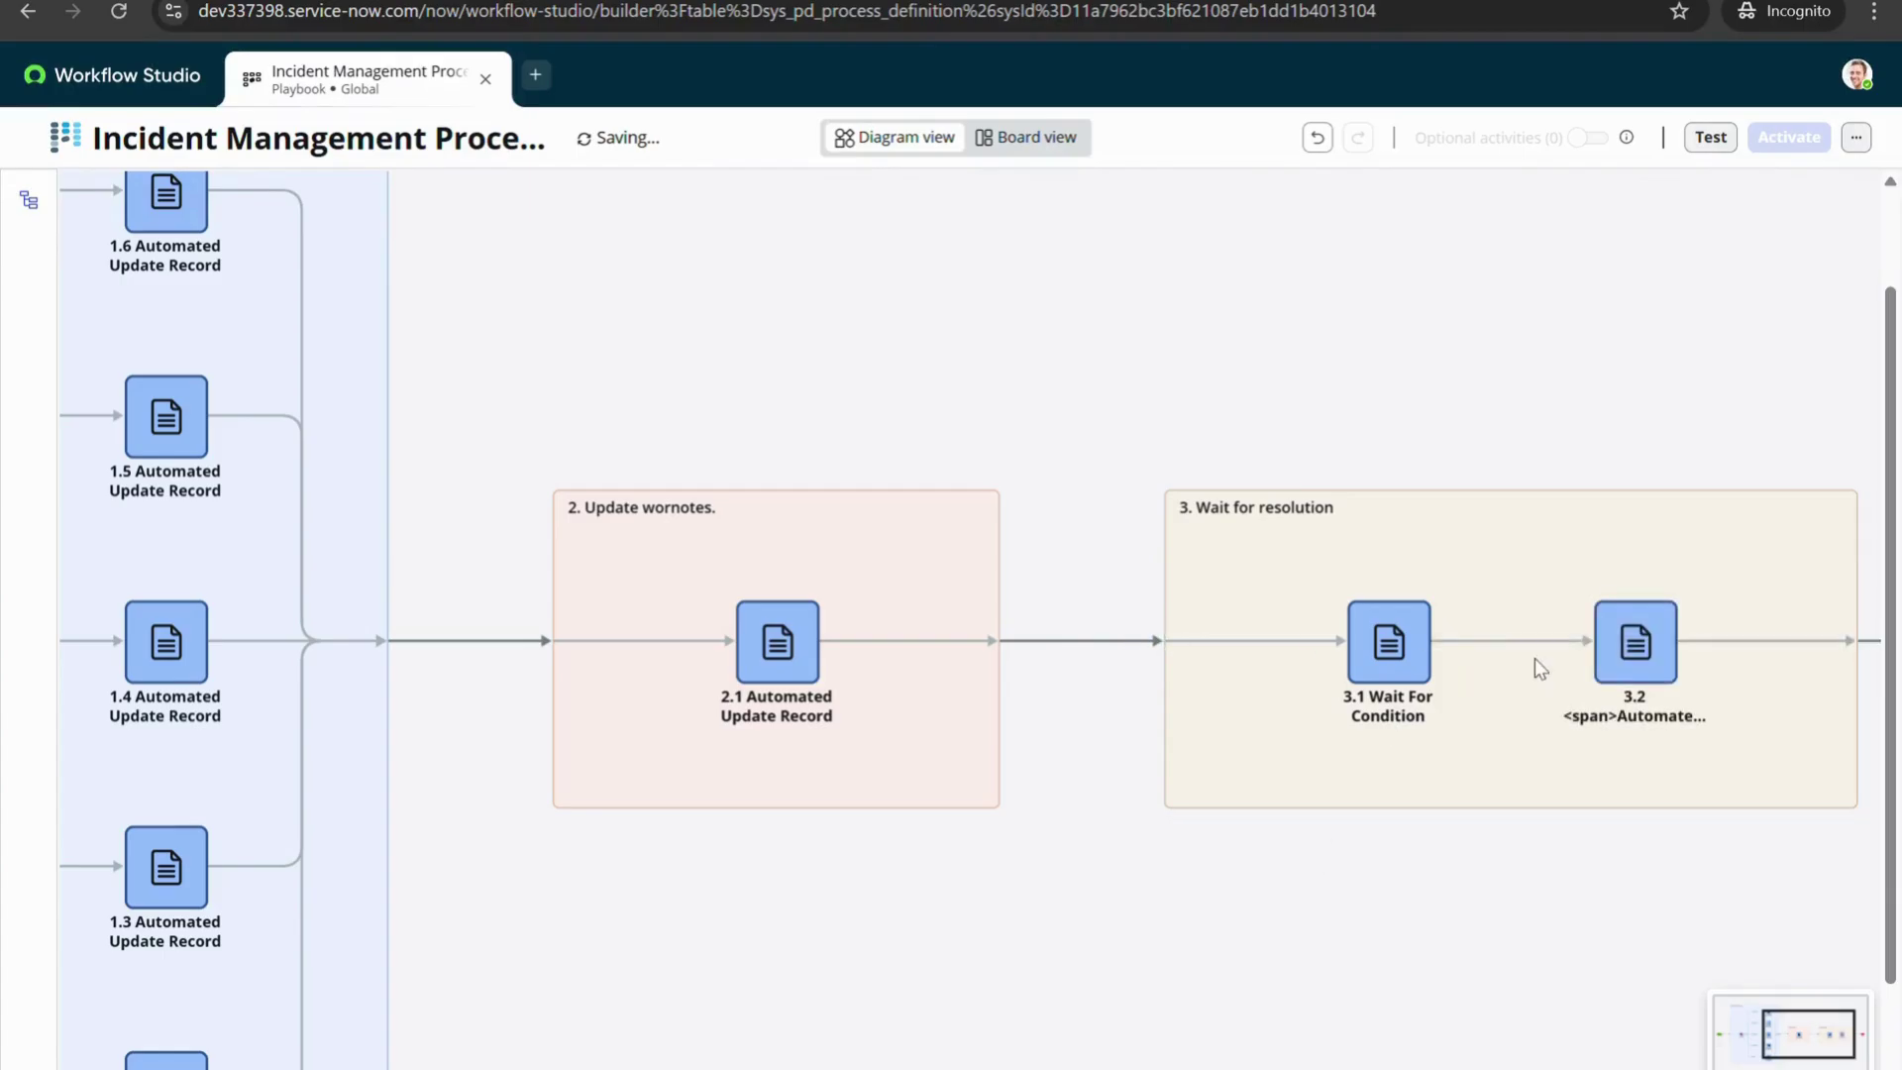
In the automation inputs of activity 3.2, set Record to Parent Record - Incident and close the activity's properties
left_click(1612, 677)
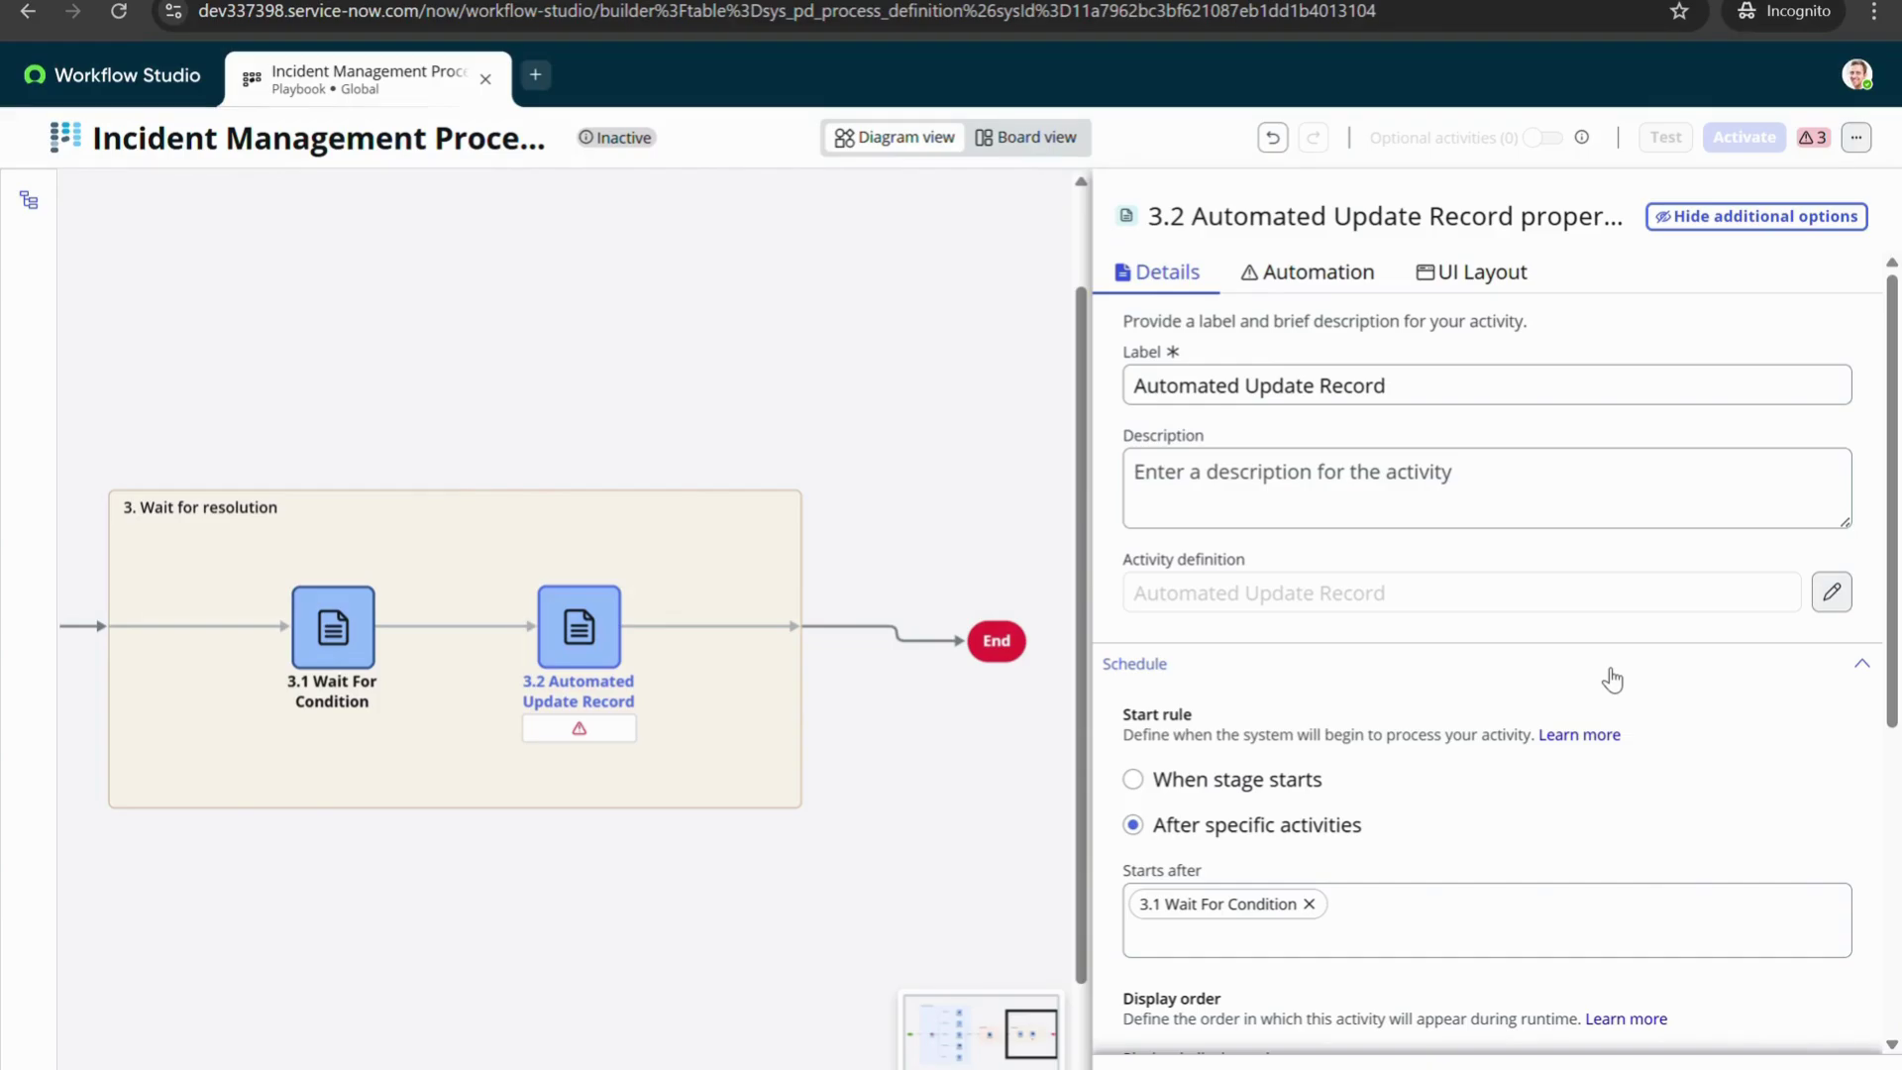
left_click(1298, 274)
scroll(1340, 652, "down", 1)
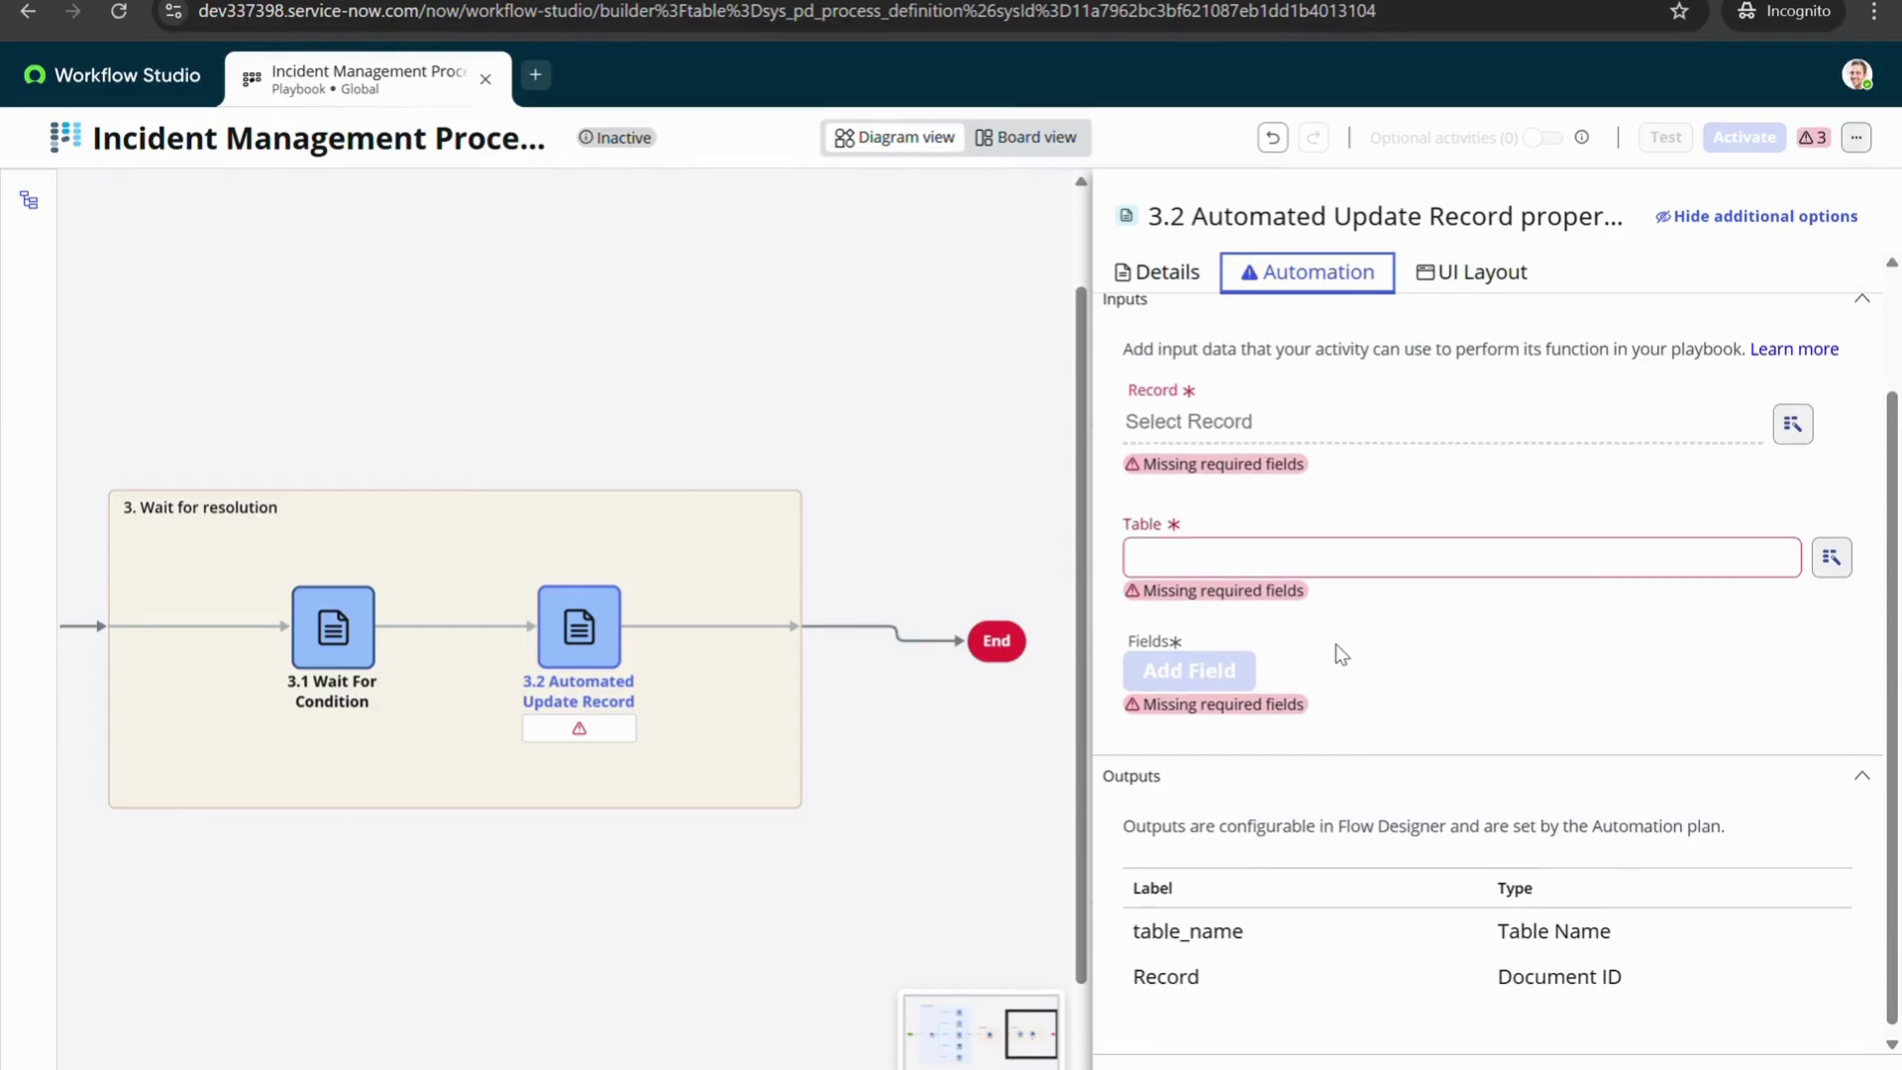
left_click(1793, 424)
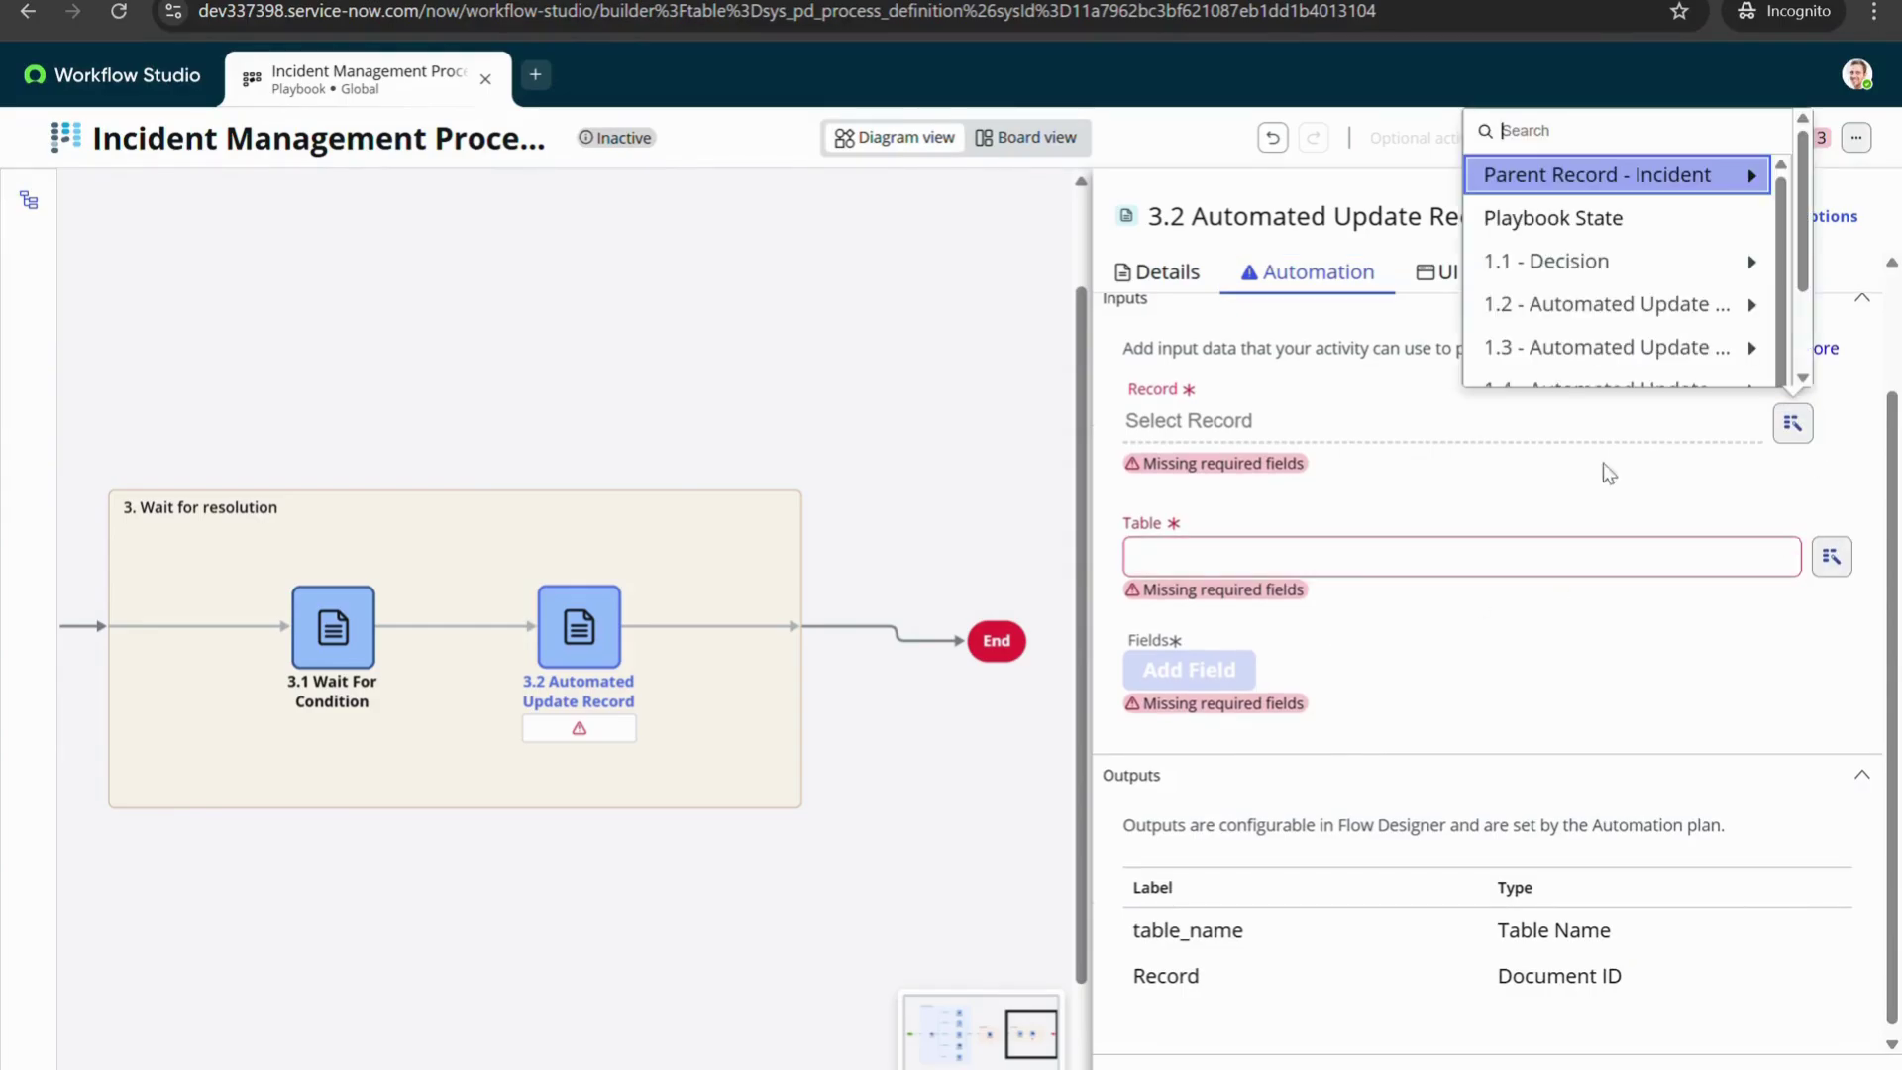
left_click(1567, 178)
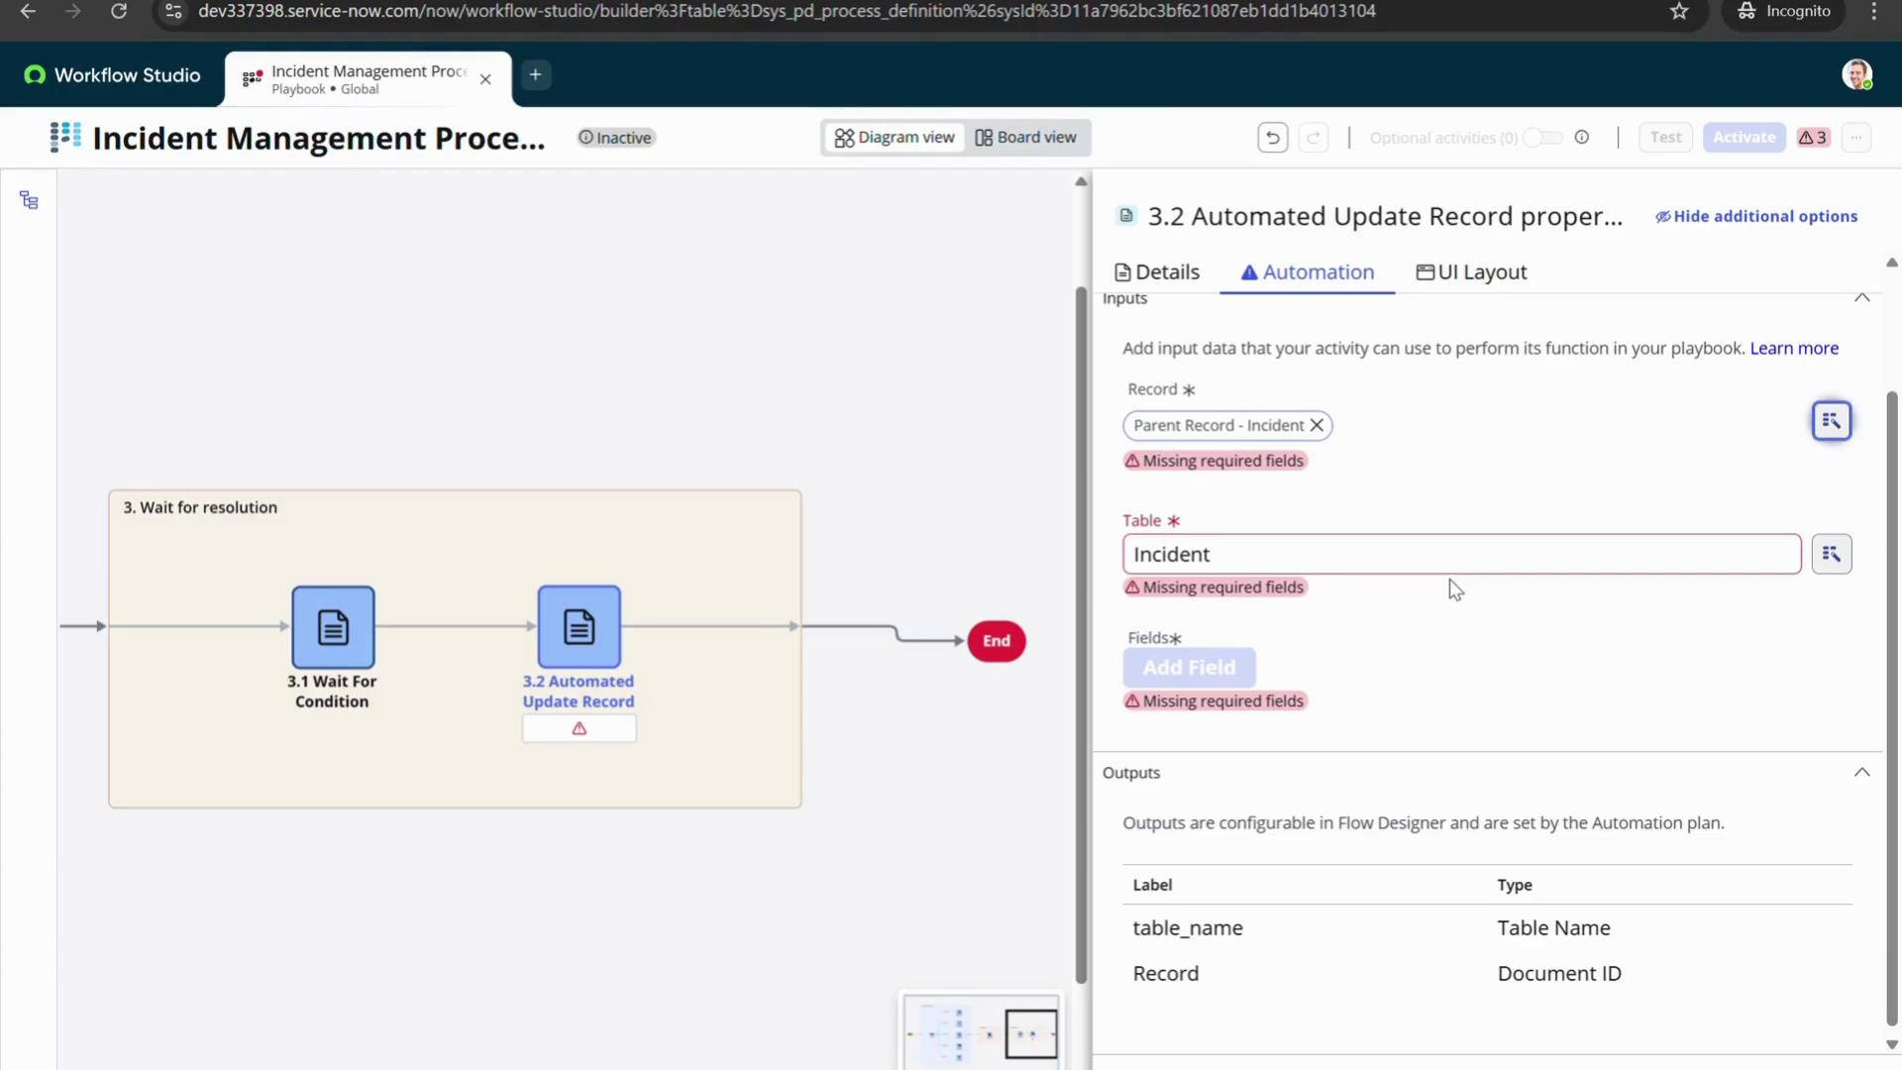
left_click(865, 705)
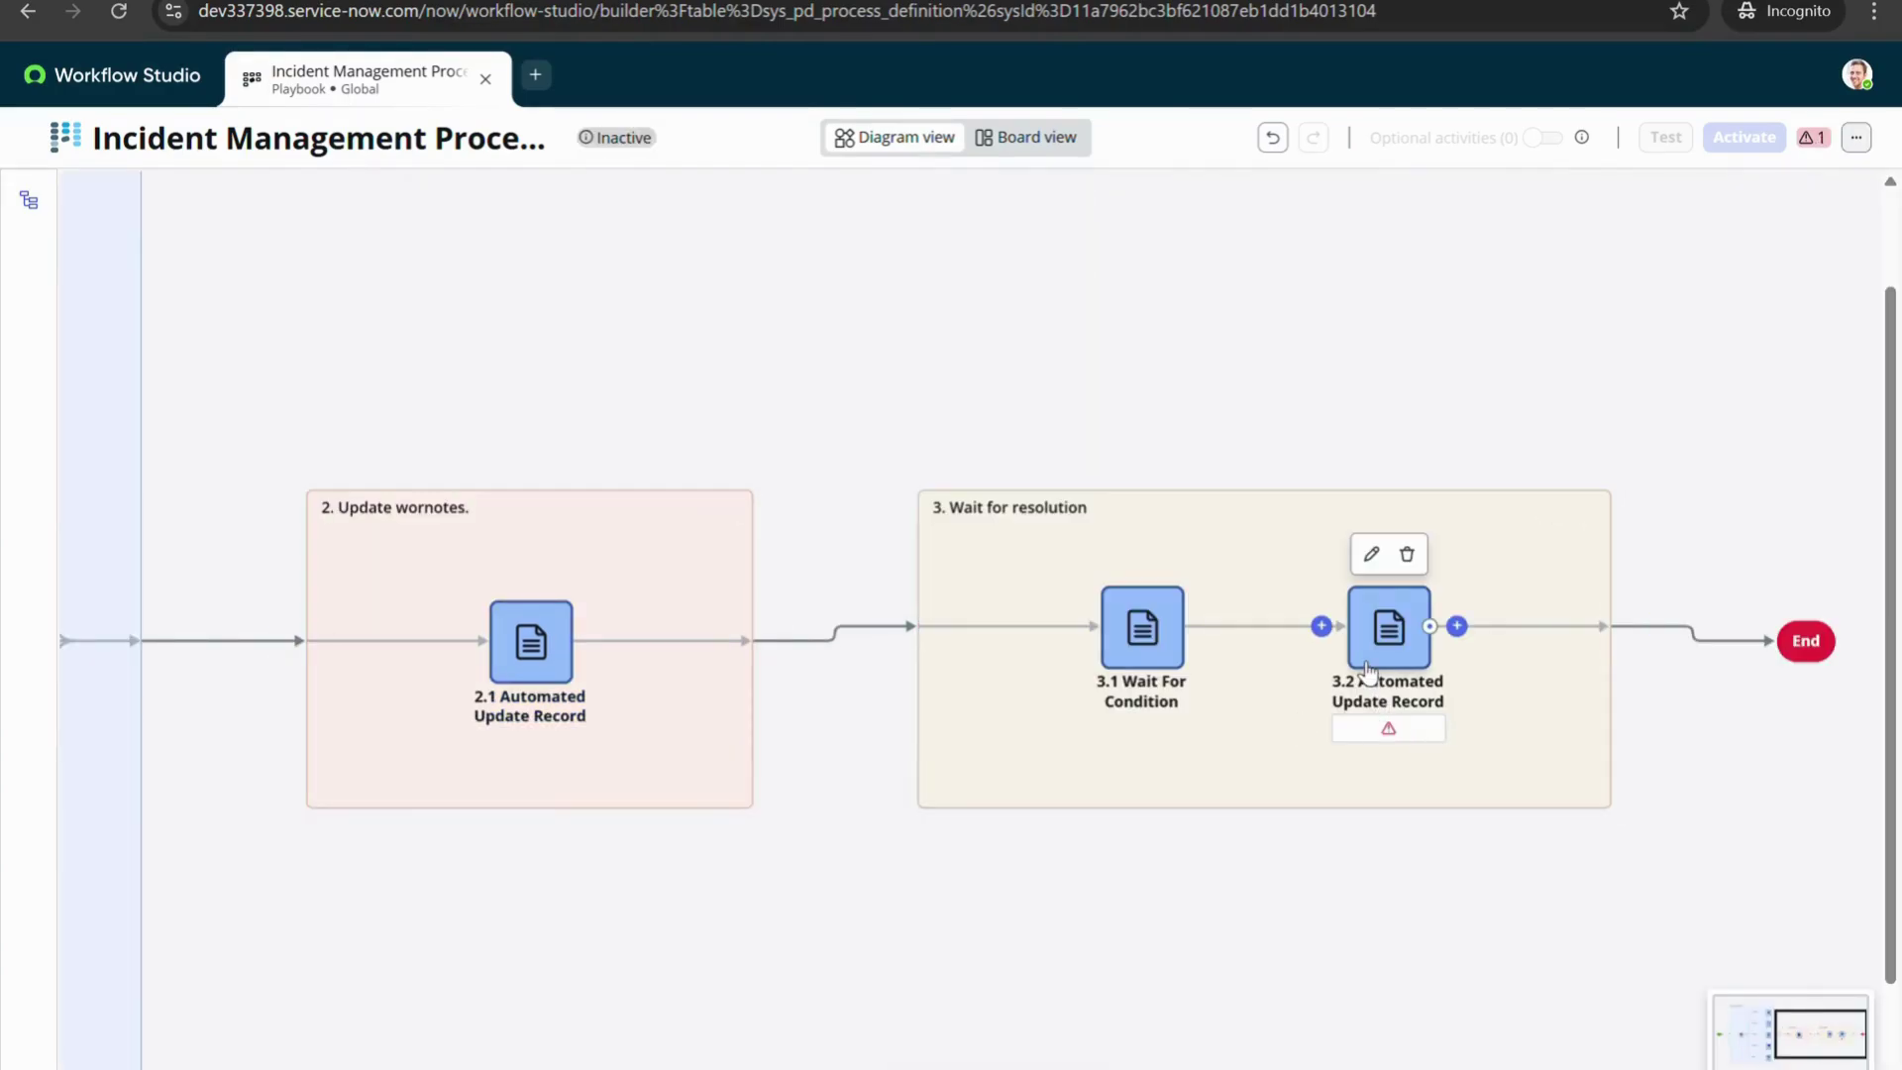
Reopen the automation inputs of activity 3.2 and choose Work notes as the field to update
left_click(1366, 662)
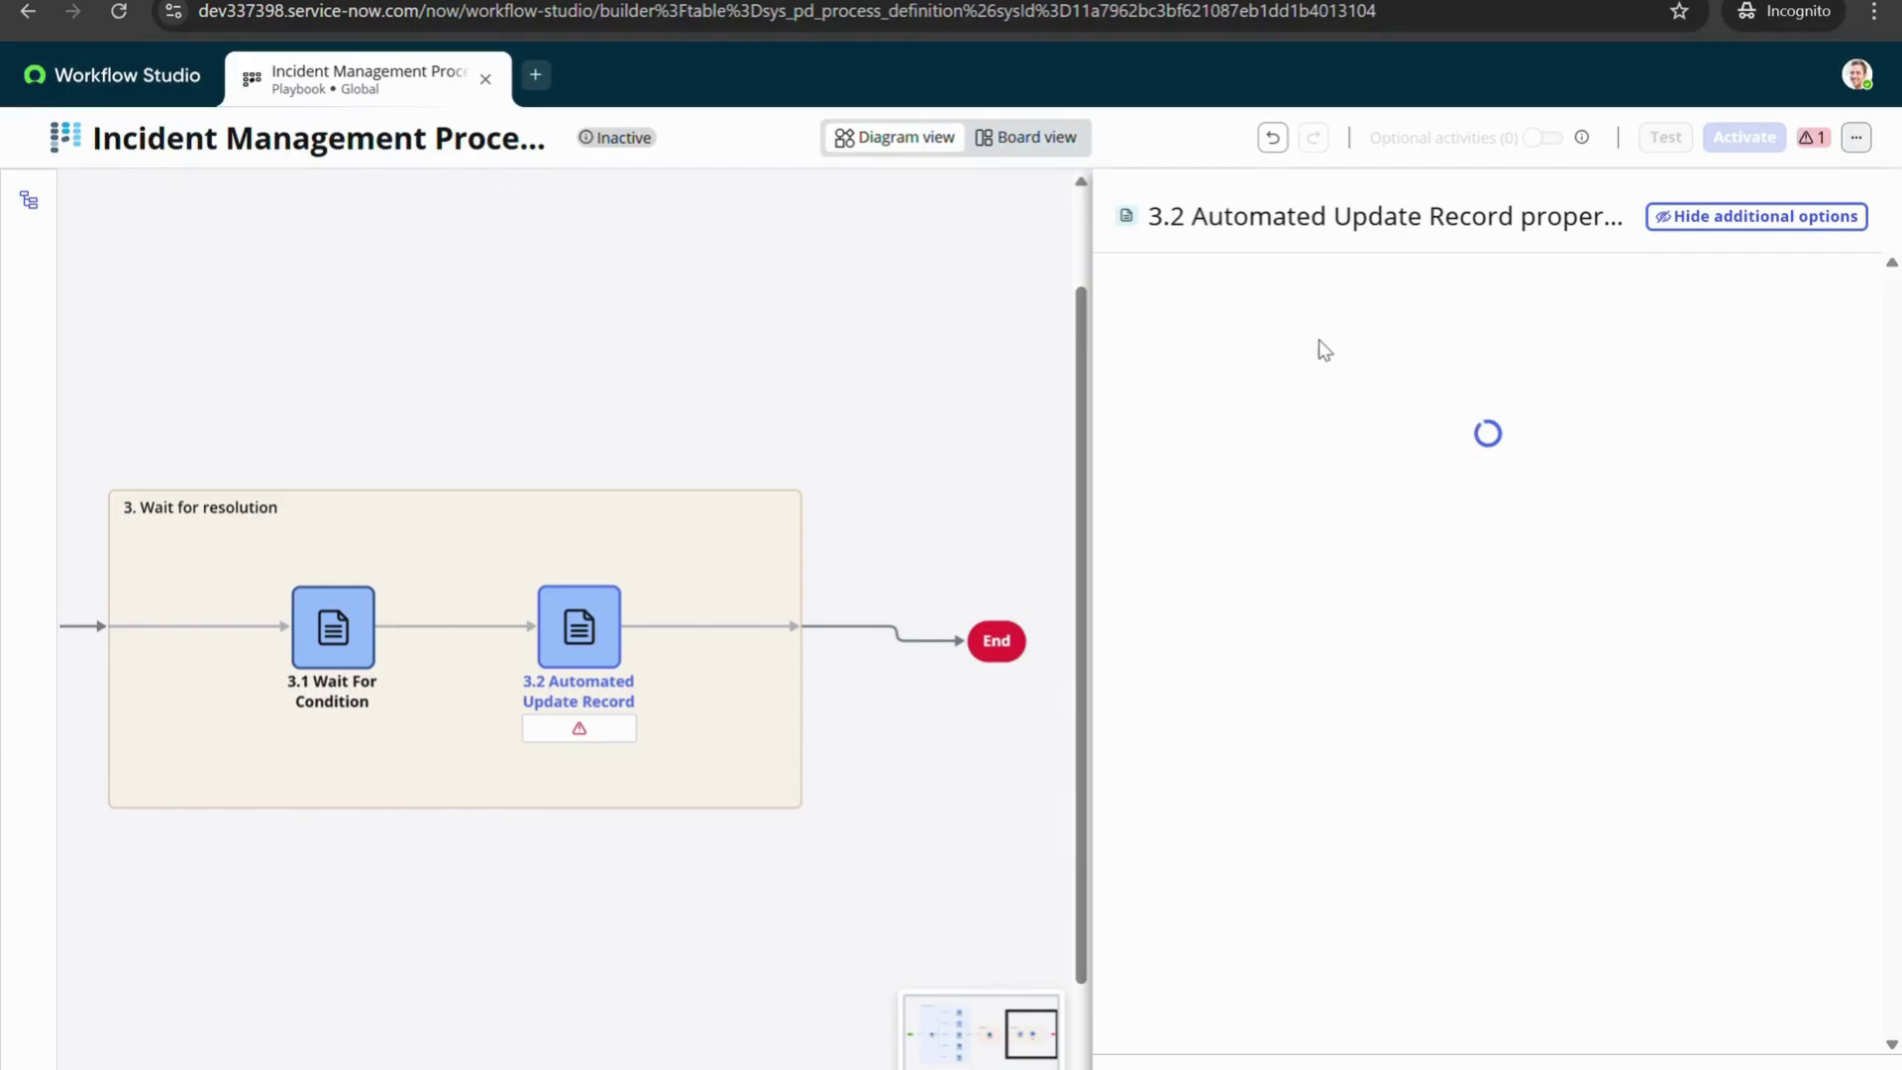
left_click(1318, 279)
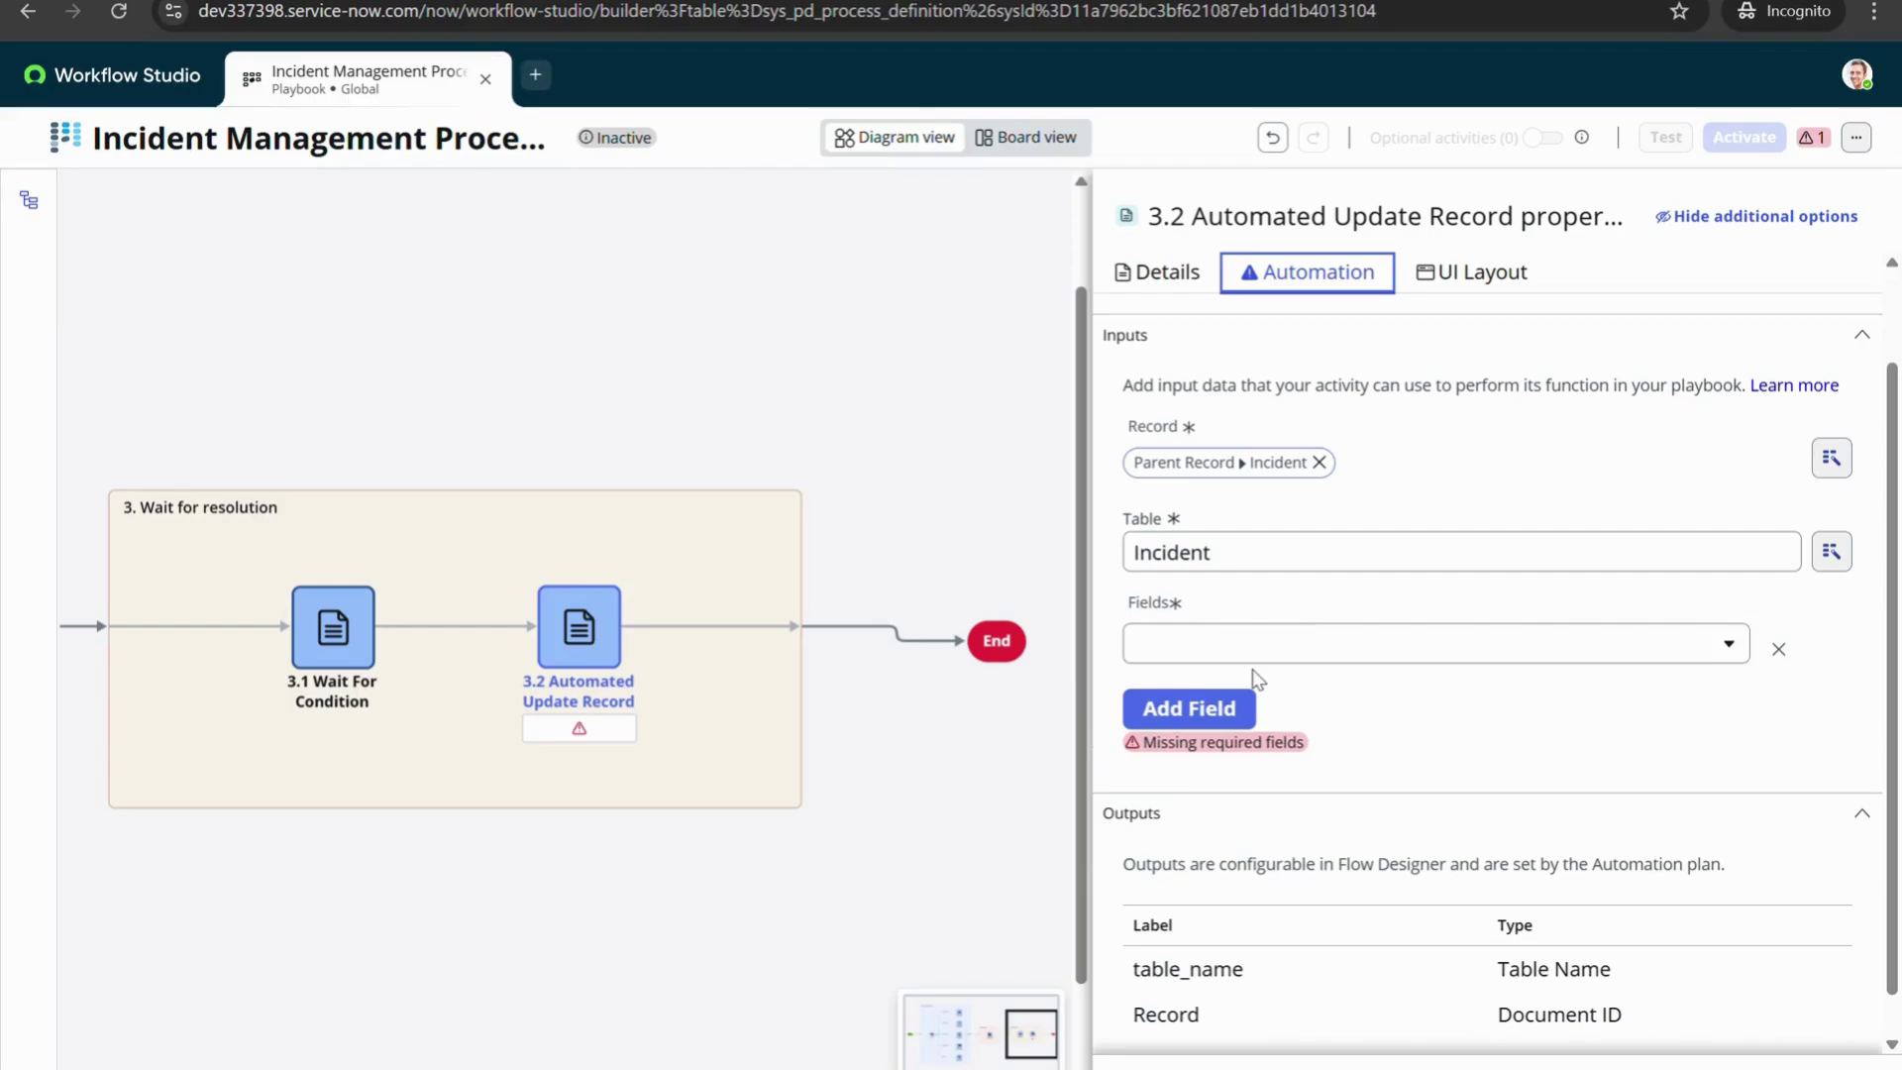
left_click(1228, 645)
type("Work")
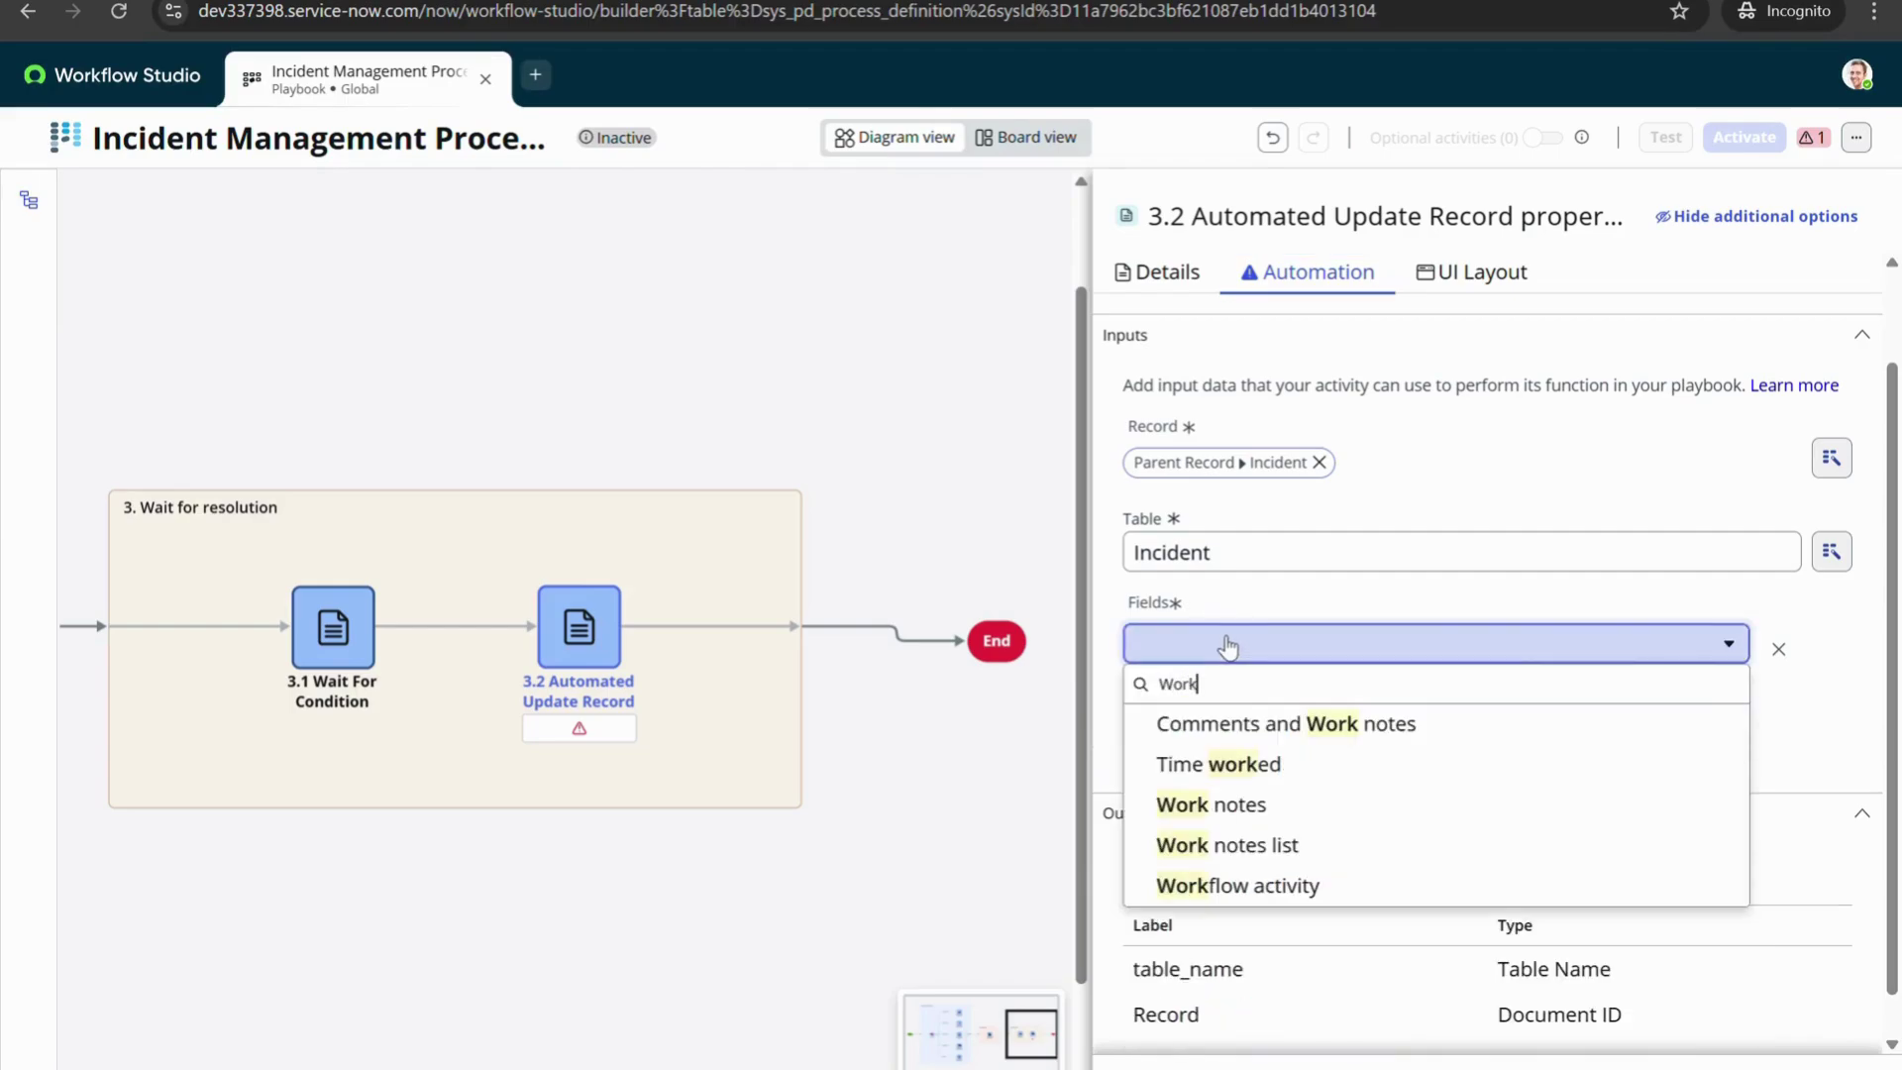
left_click(1229, 803)
Set the Work notes of activity 3.2 to "Your, incident has been closed. If you have any issue, please rais an another incident." and save the activity
left_click(1219, 741)
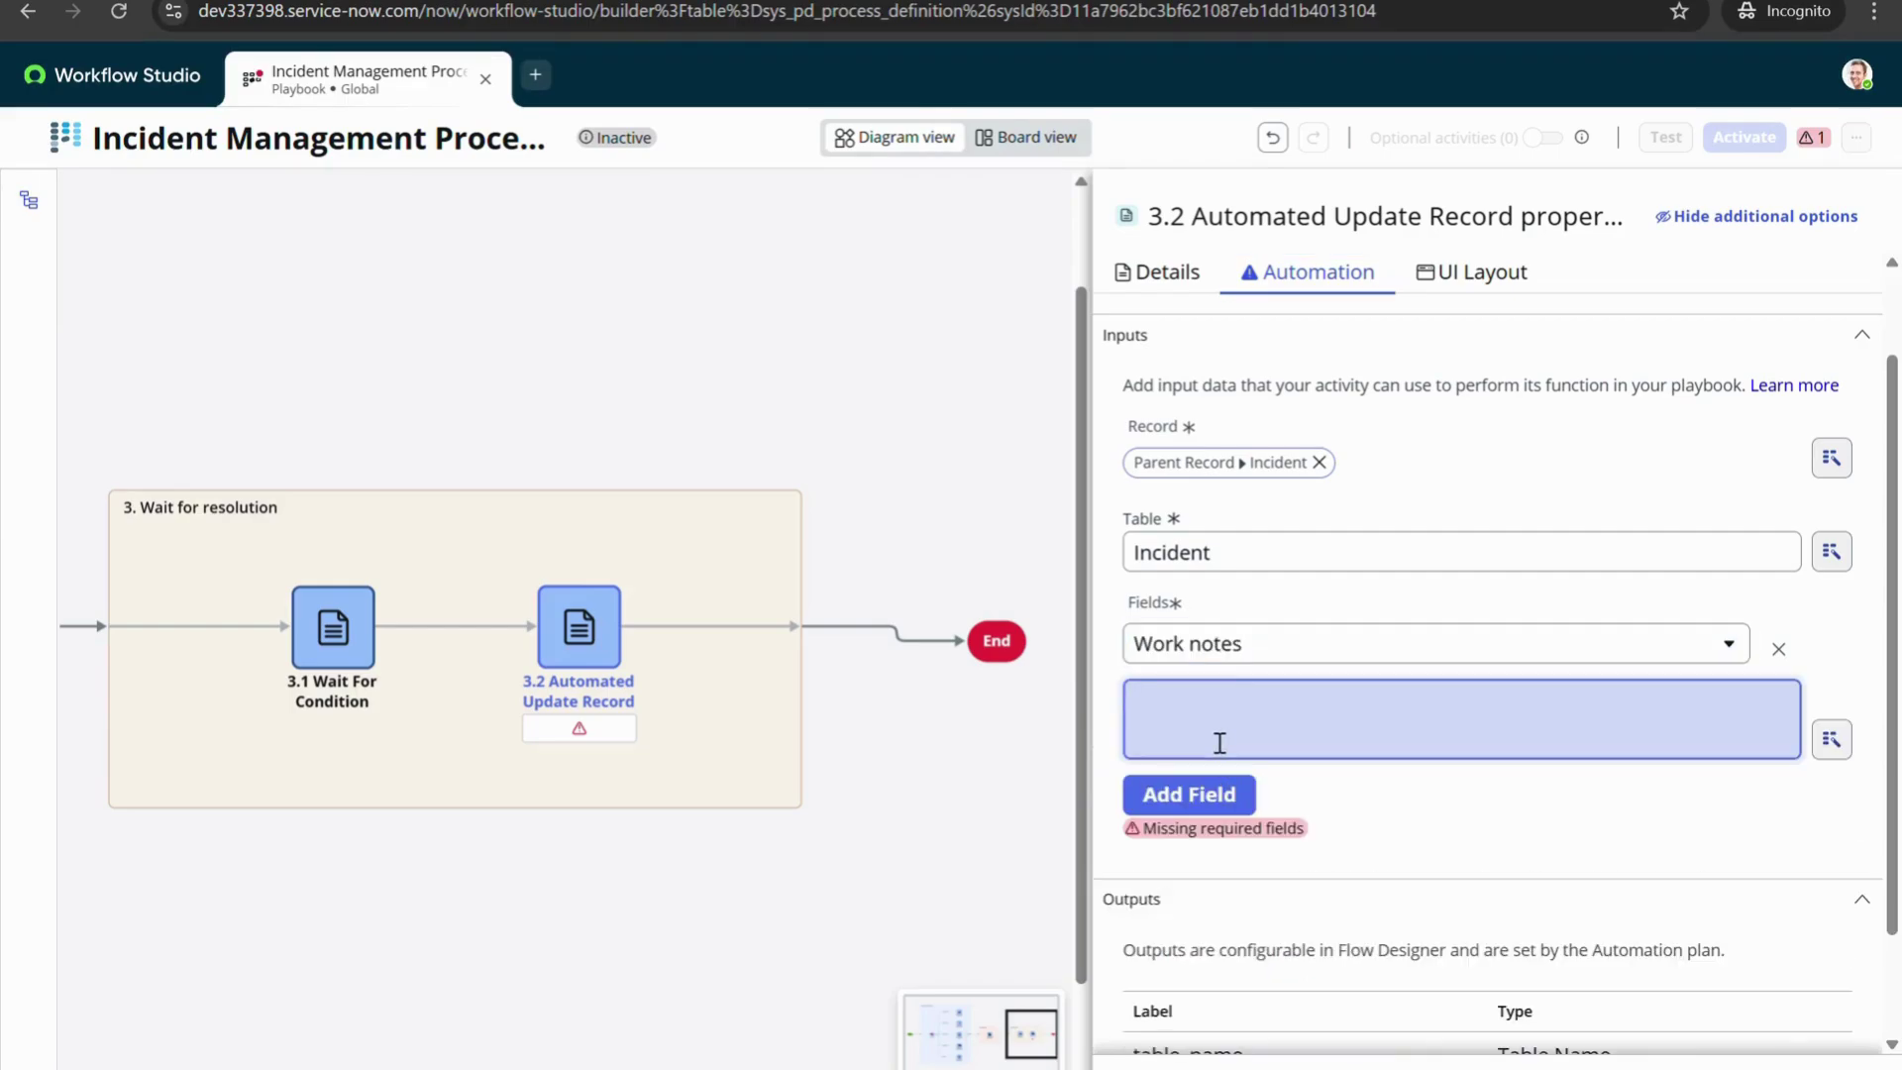
type("Your, incident has been closed.I")
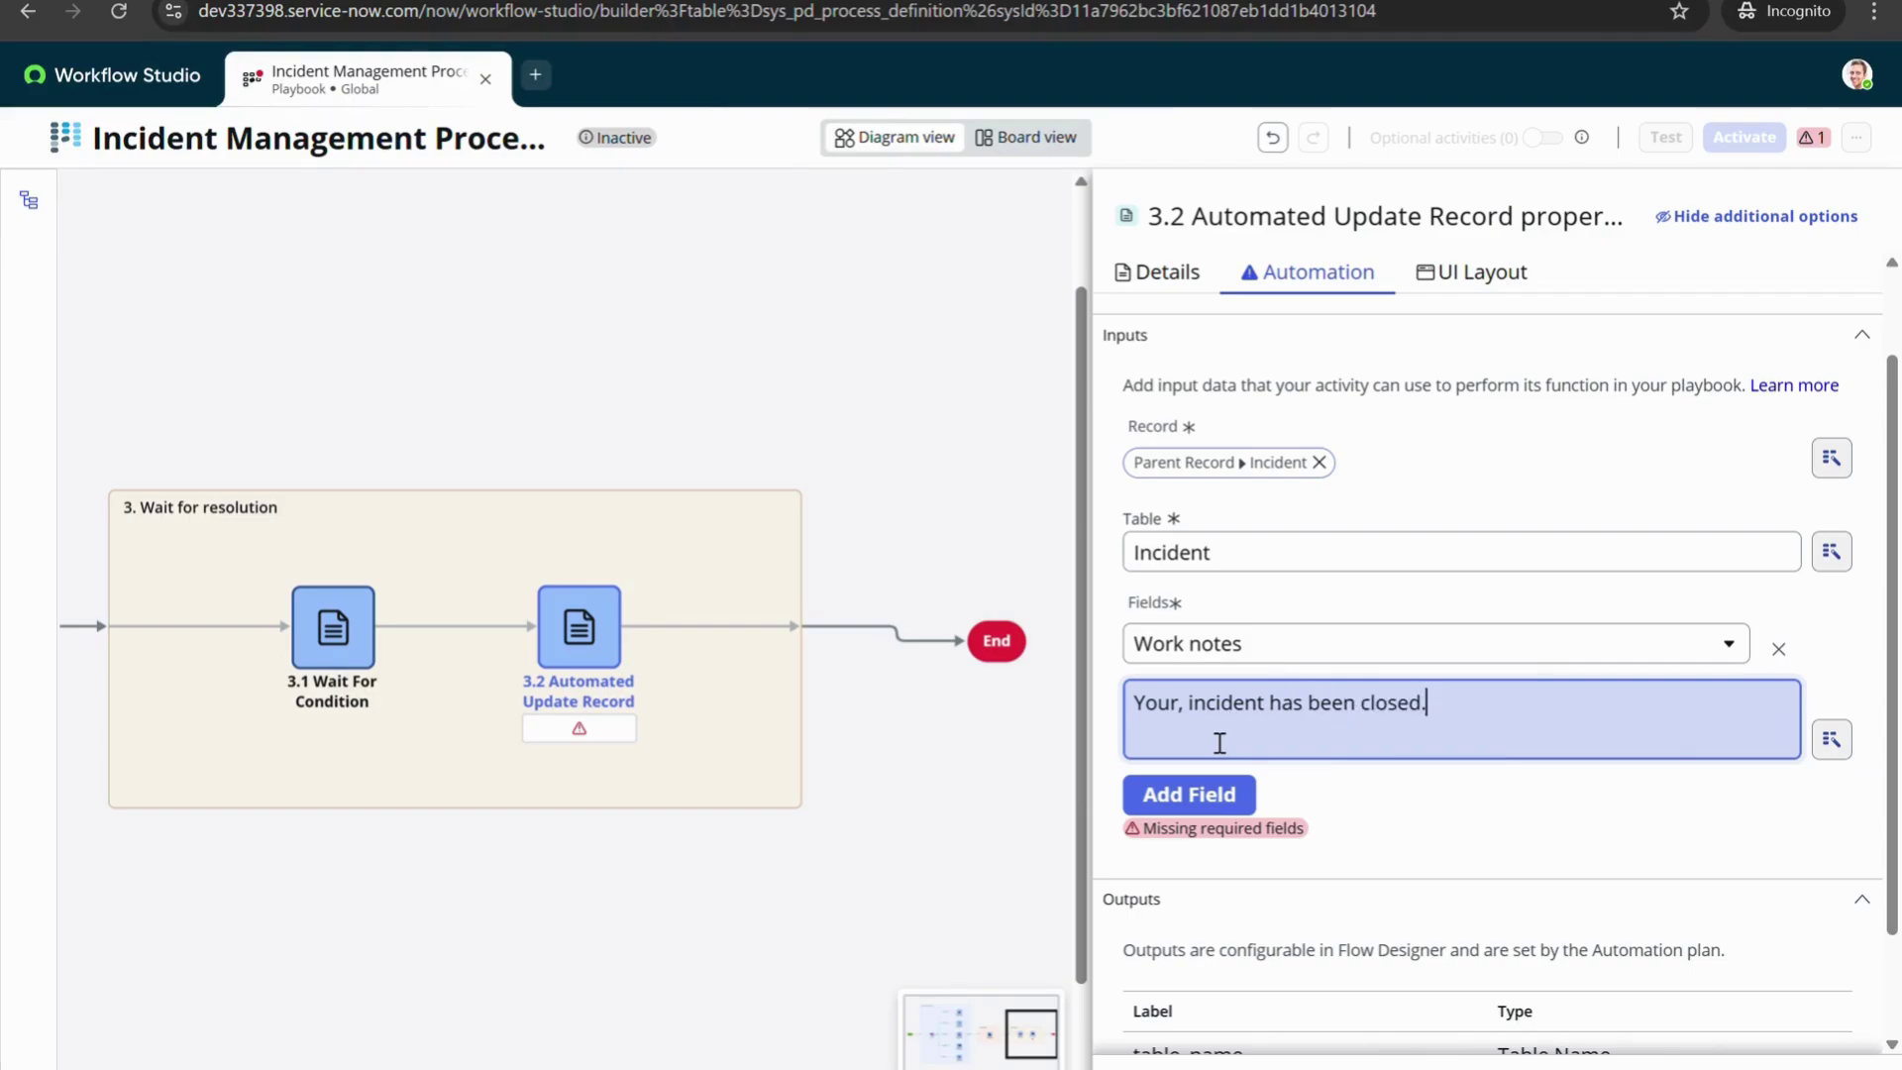
key("BackSpace")
key("BackSpace")
type("If you")
key("BackSpace")
type("u have any issue, ")
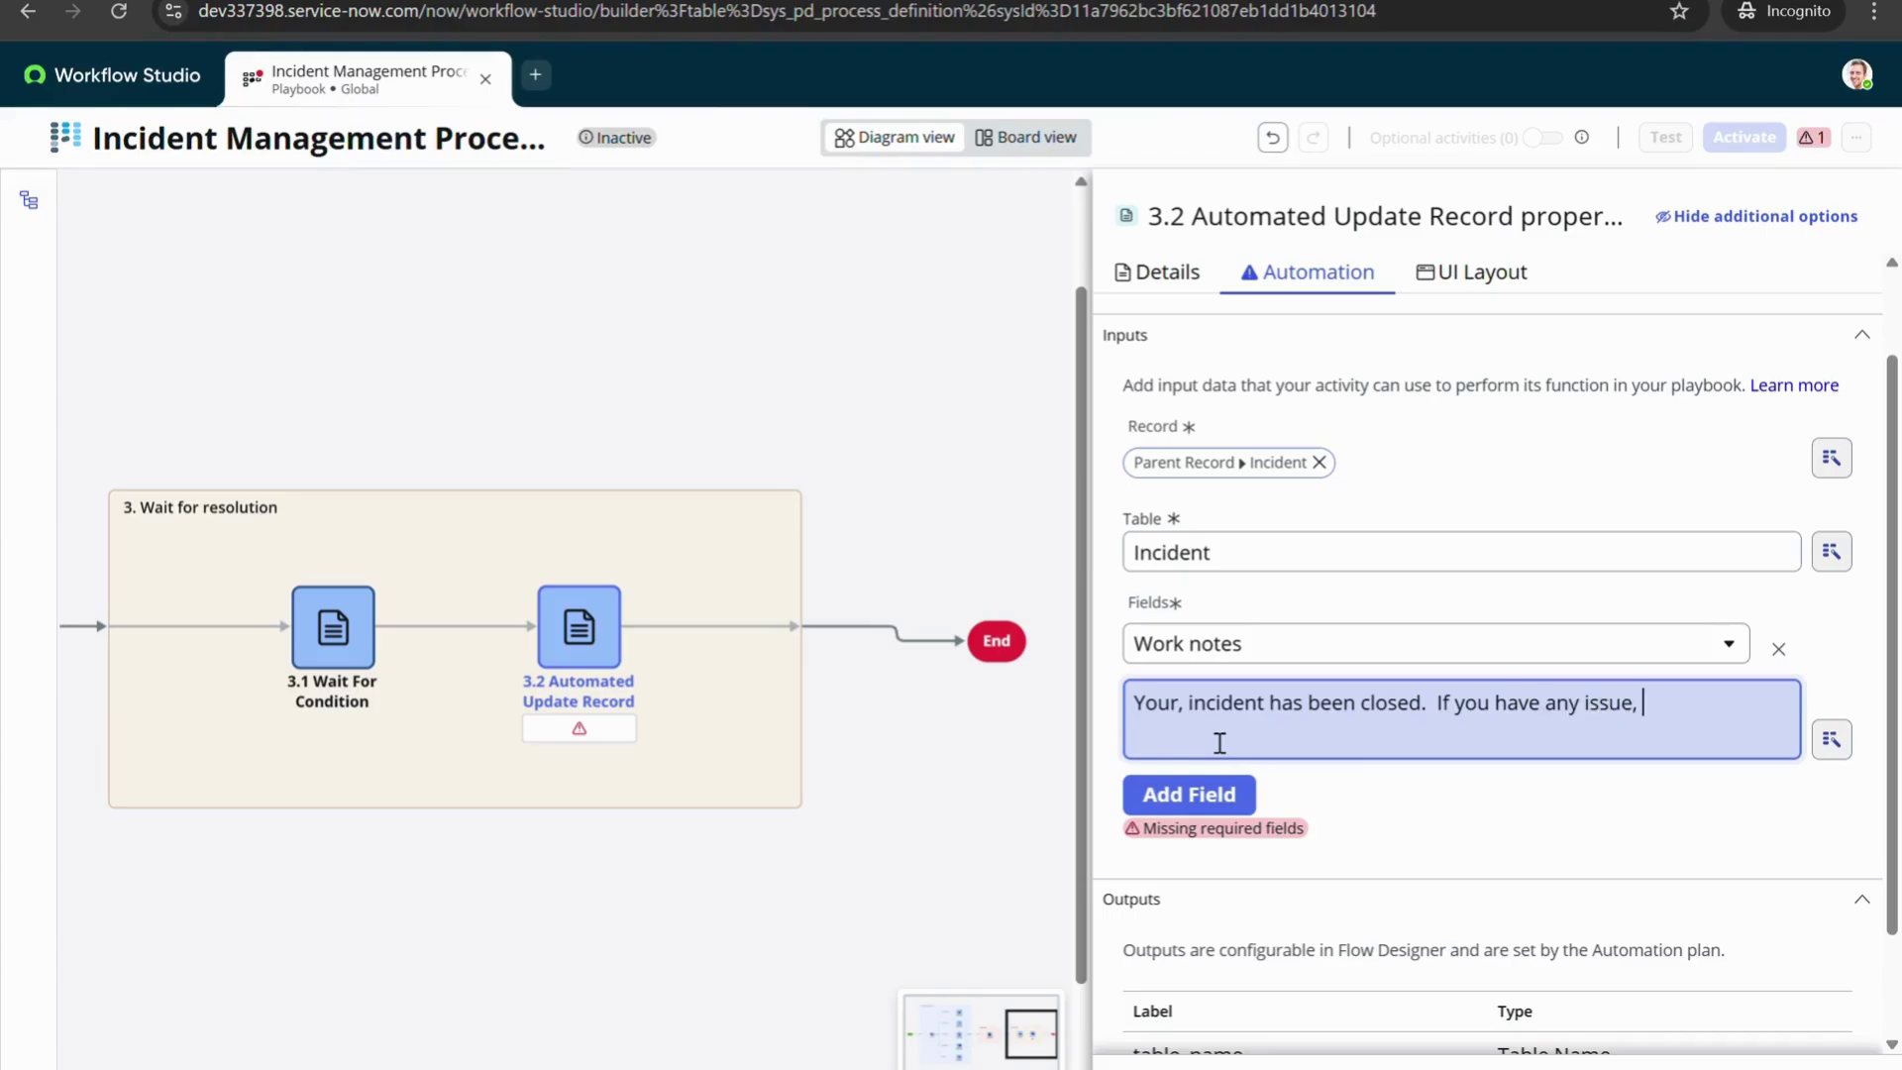
type("please rais an anot")
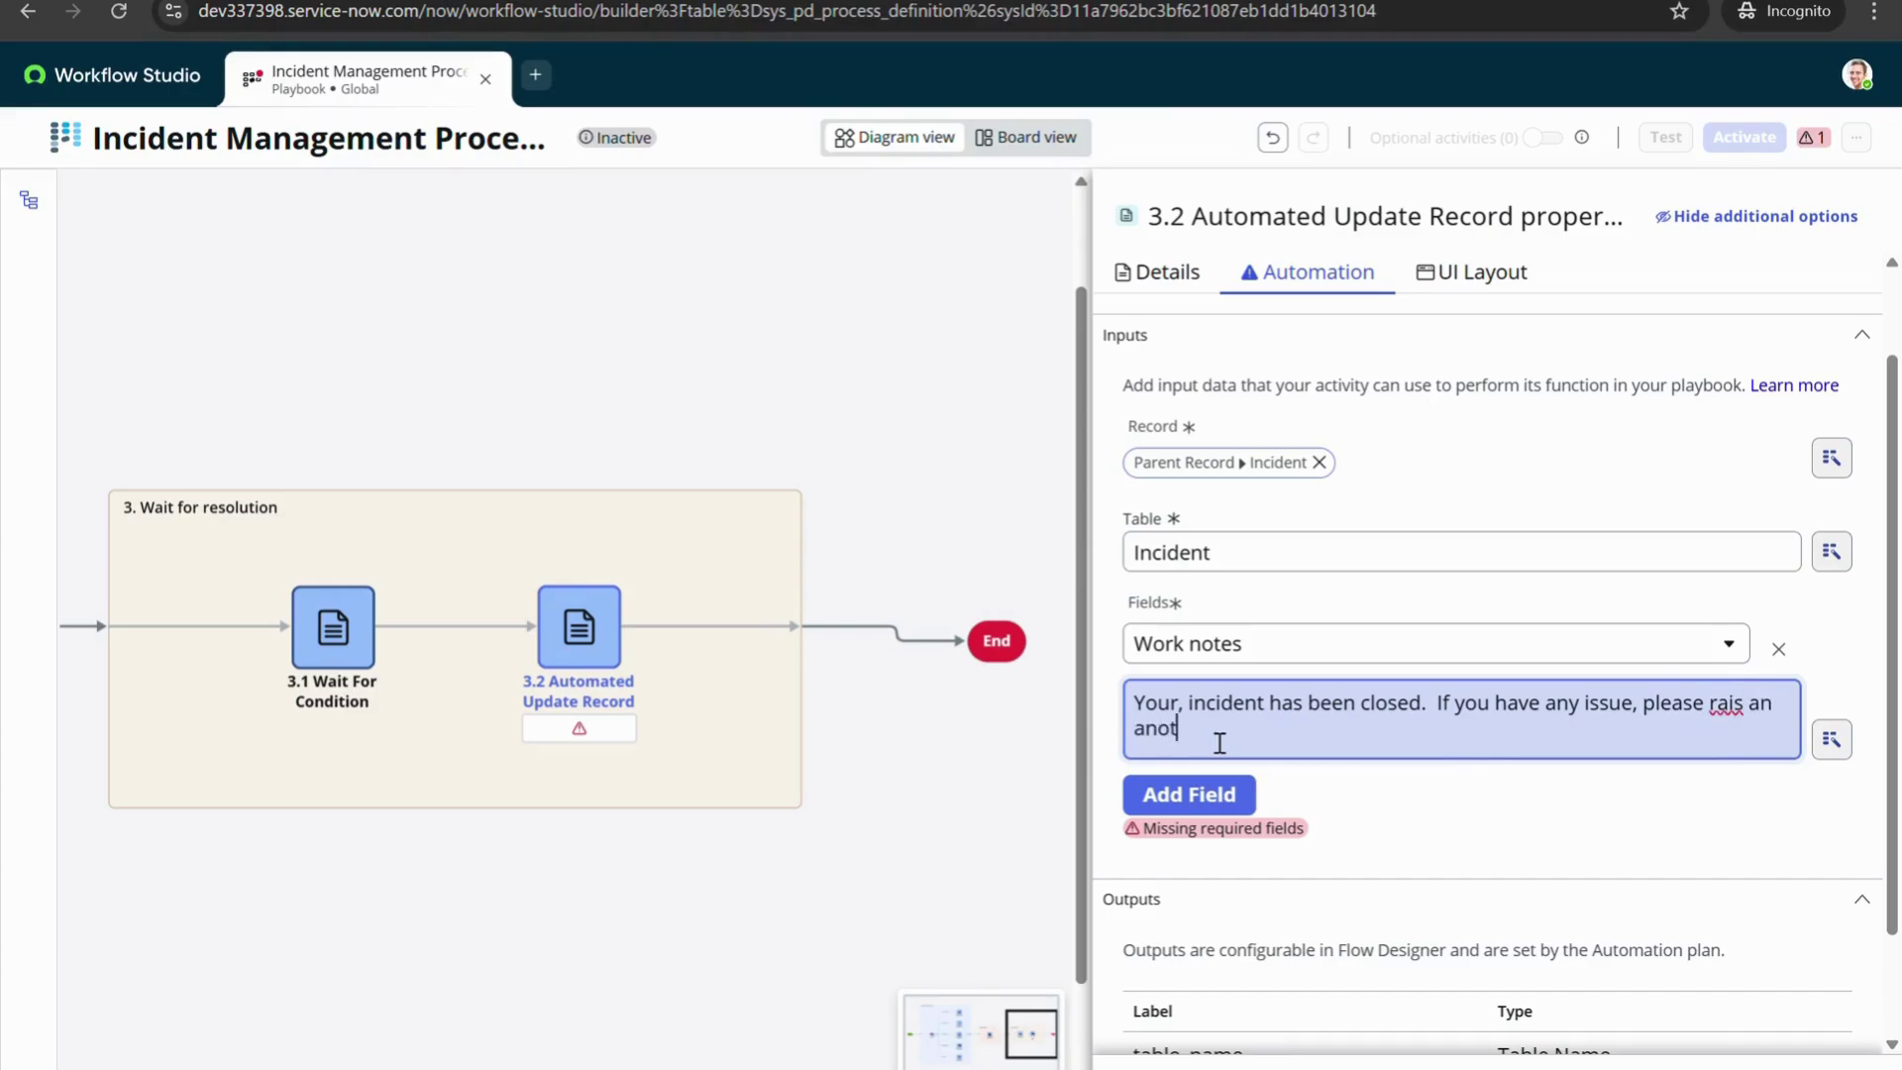
type("her incident.")
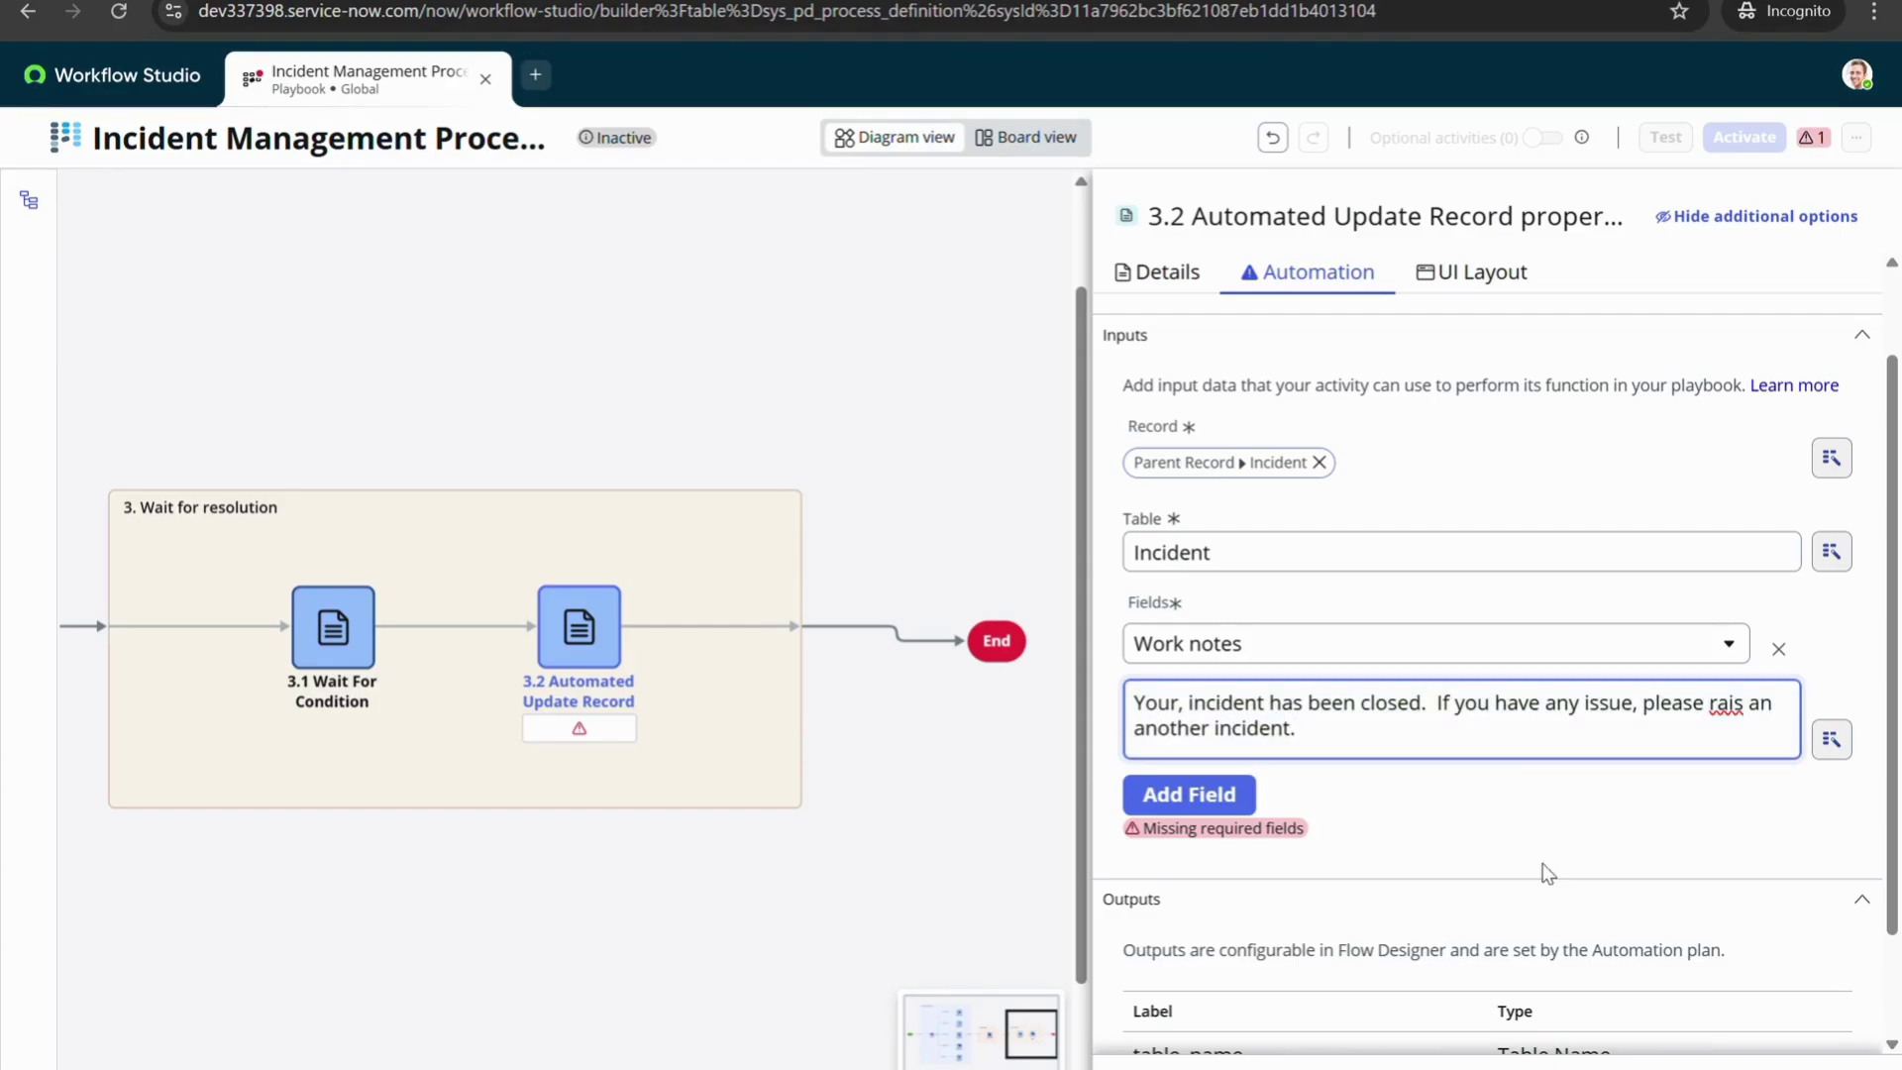
scroll(1545, 870, "down", 1)
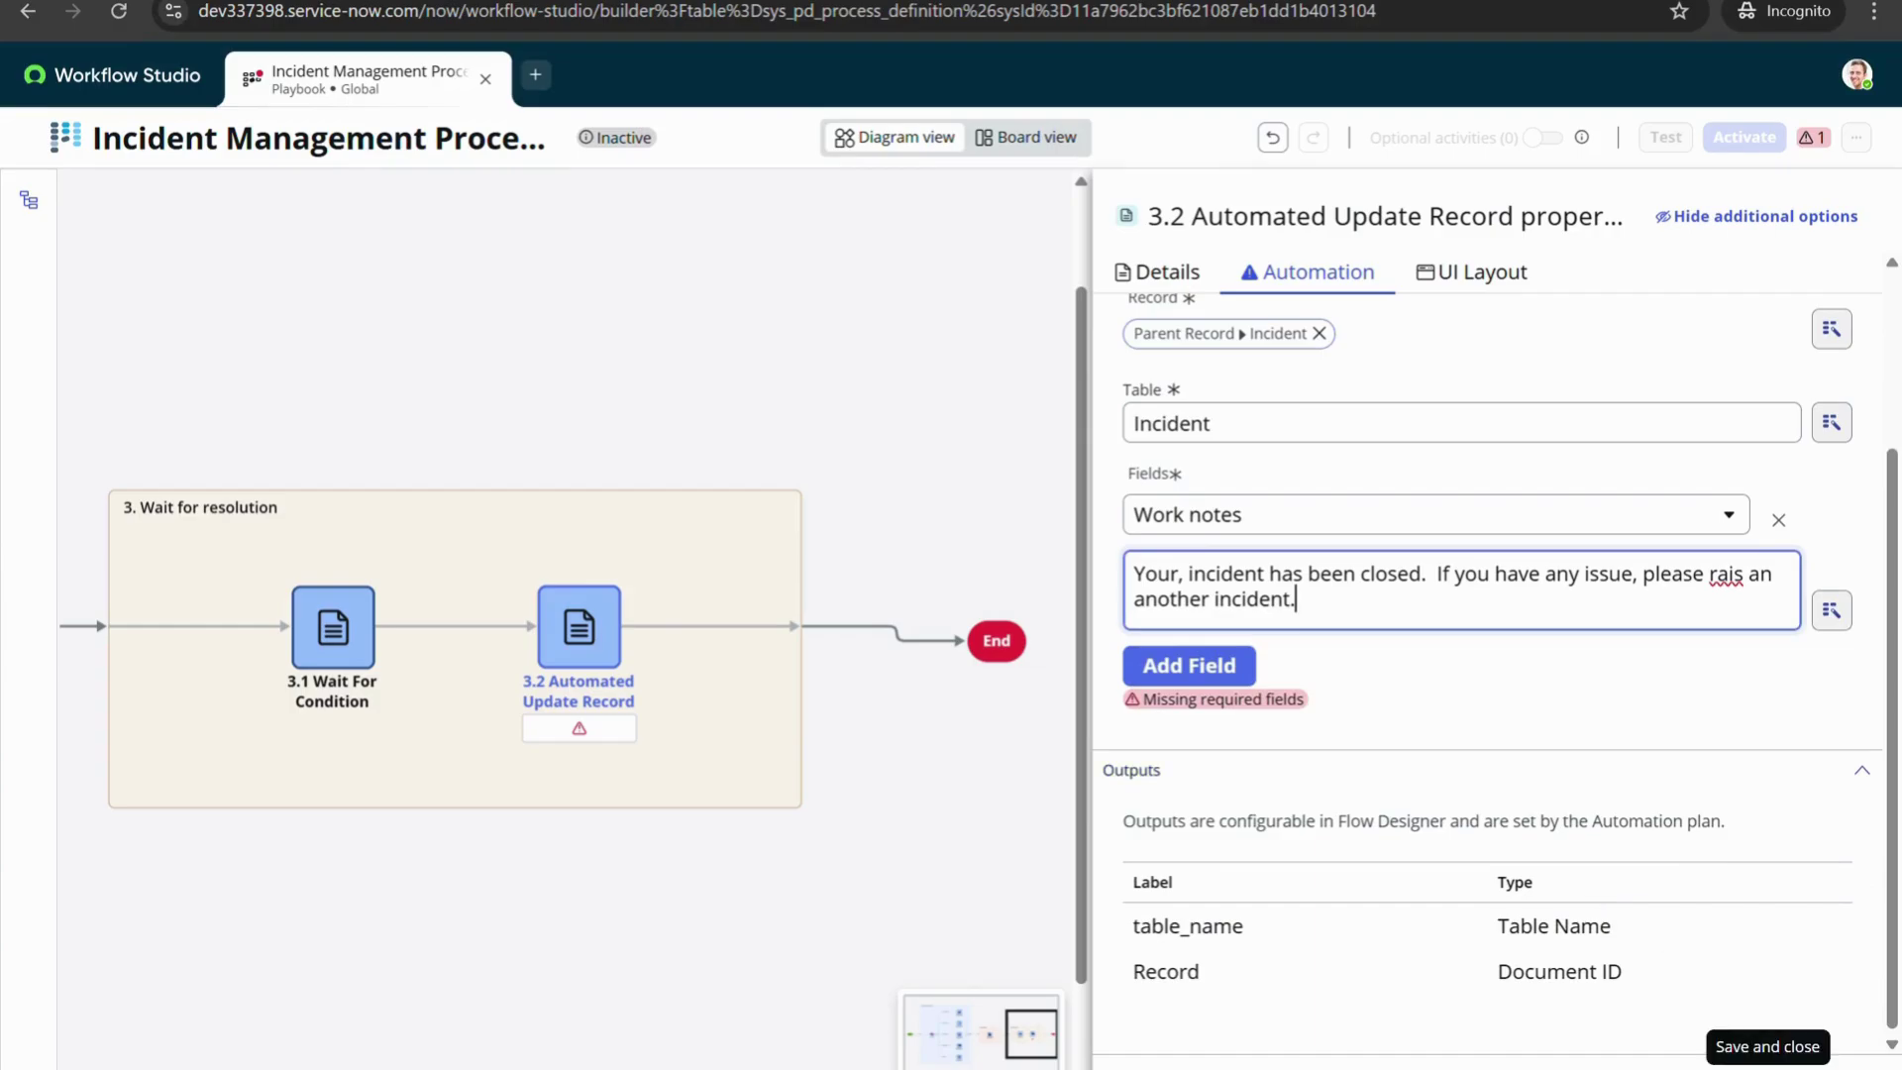
left_click(1767, 1056)
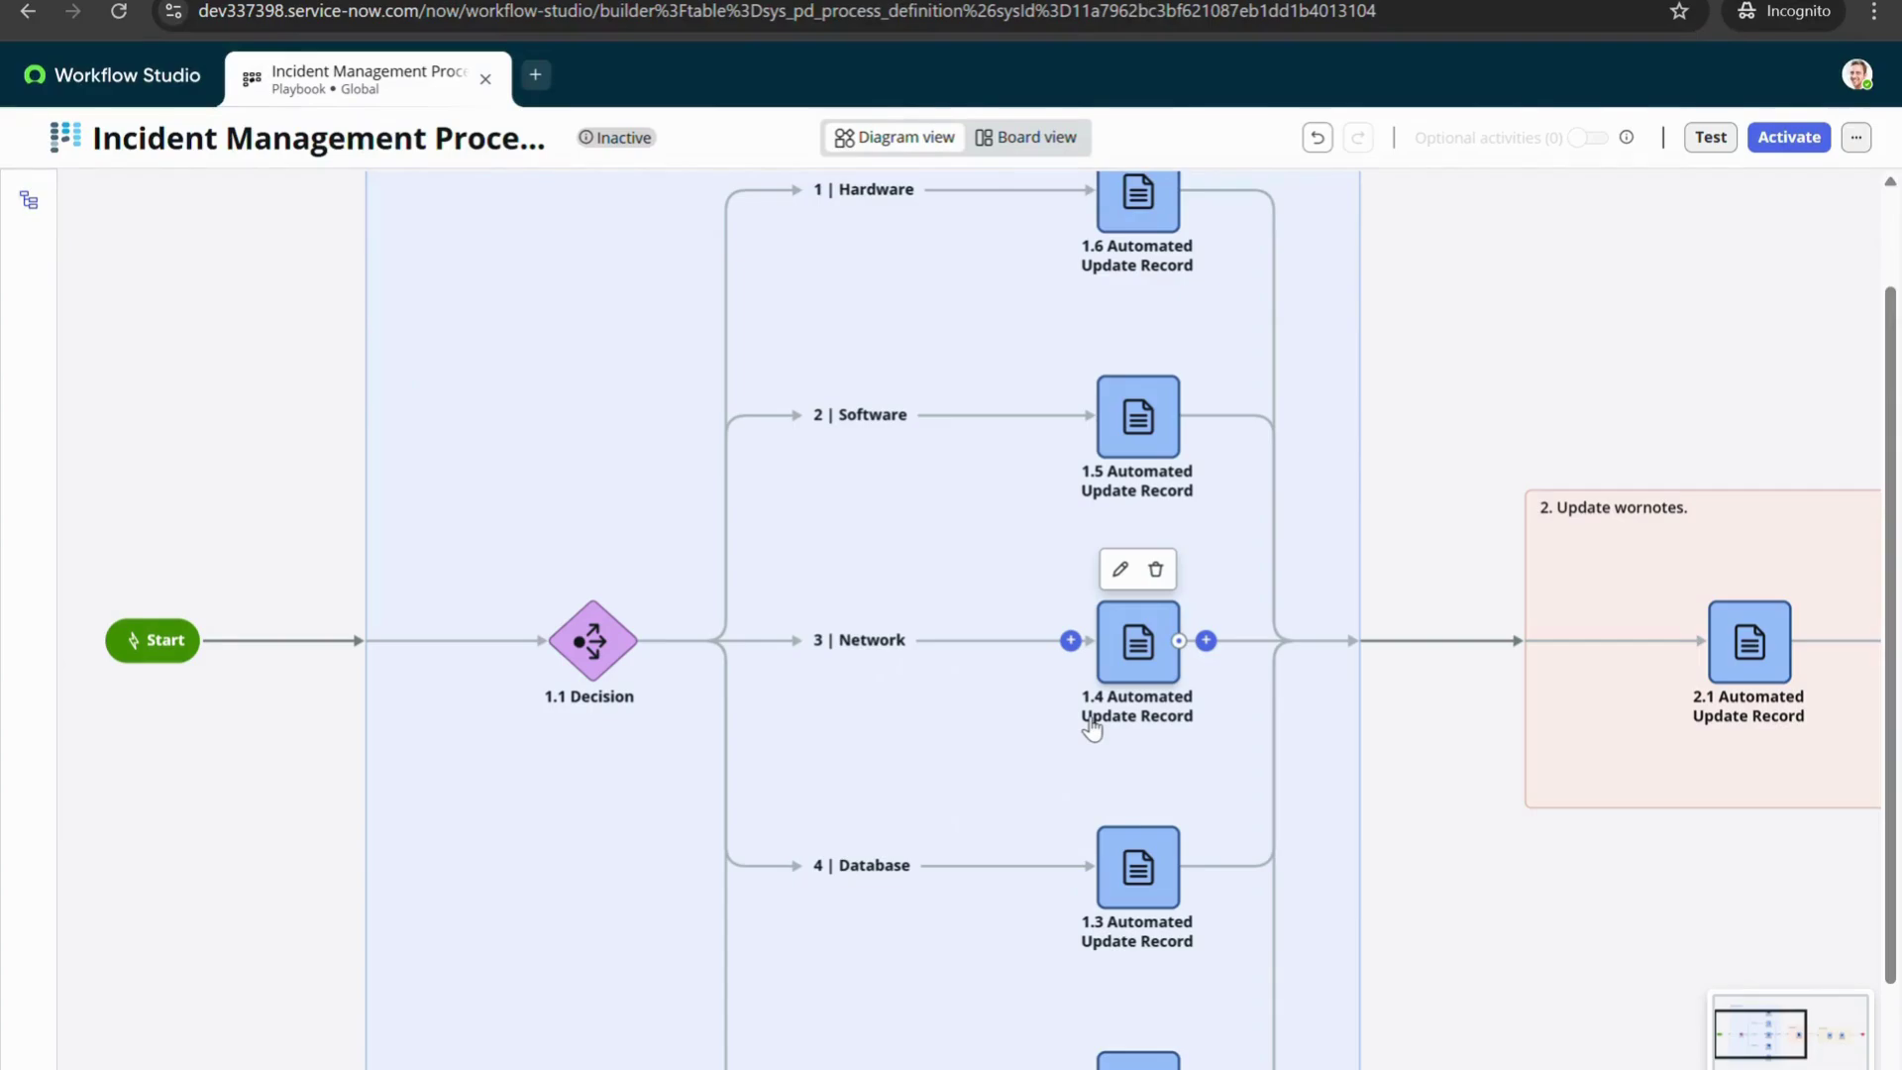
Check the completed stages in the diagram and activate the incident management playbook
scroll(1092, 728, "right", 10)
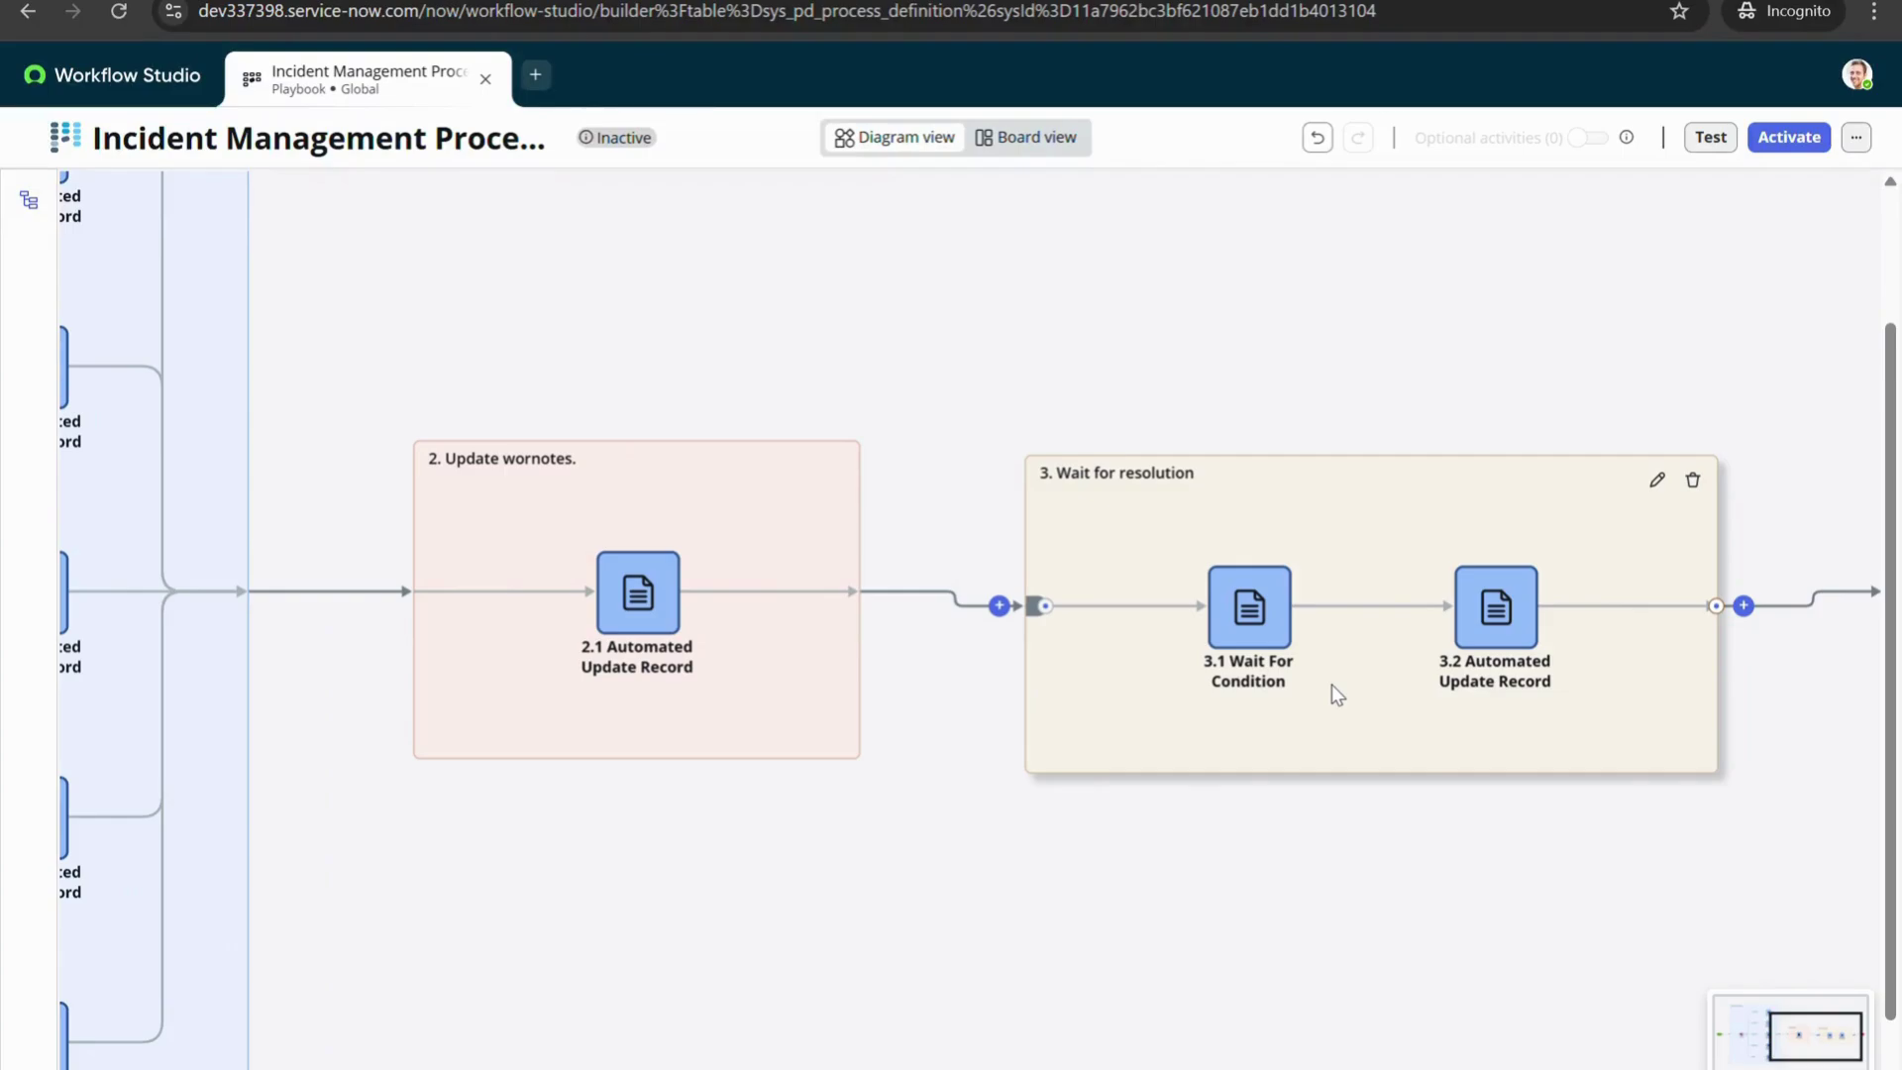
scroll(1332, 685, "right", 1)
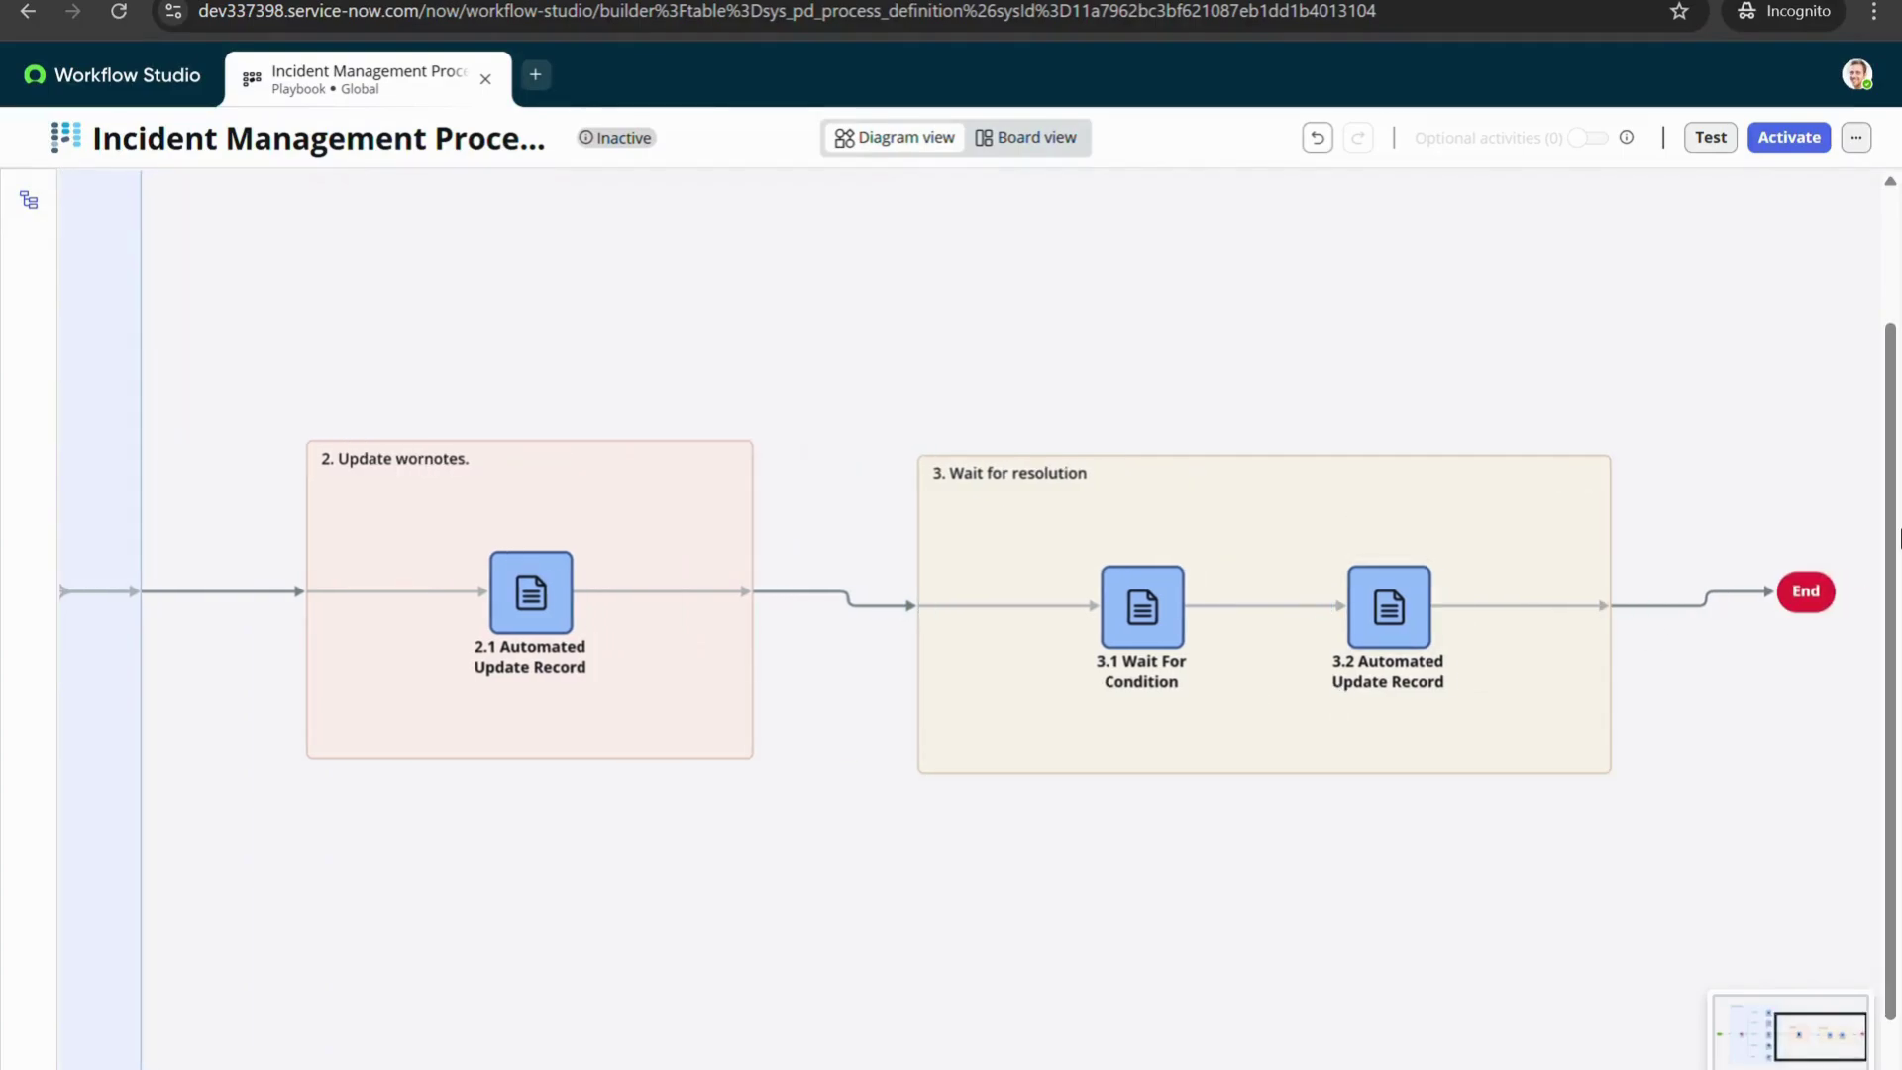
left_click(1788, 153)
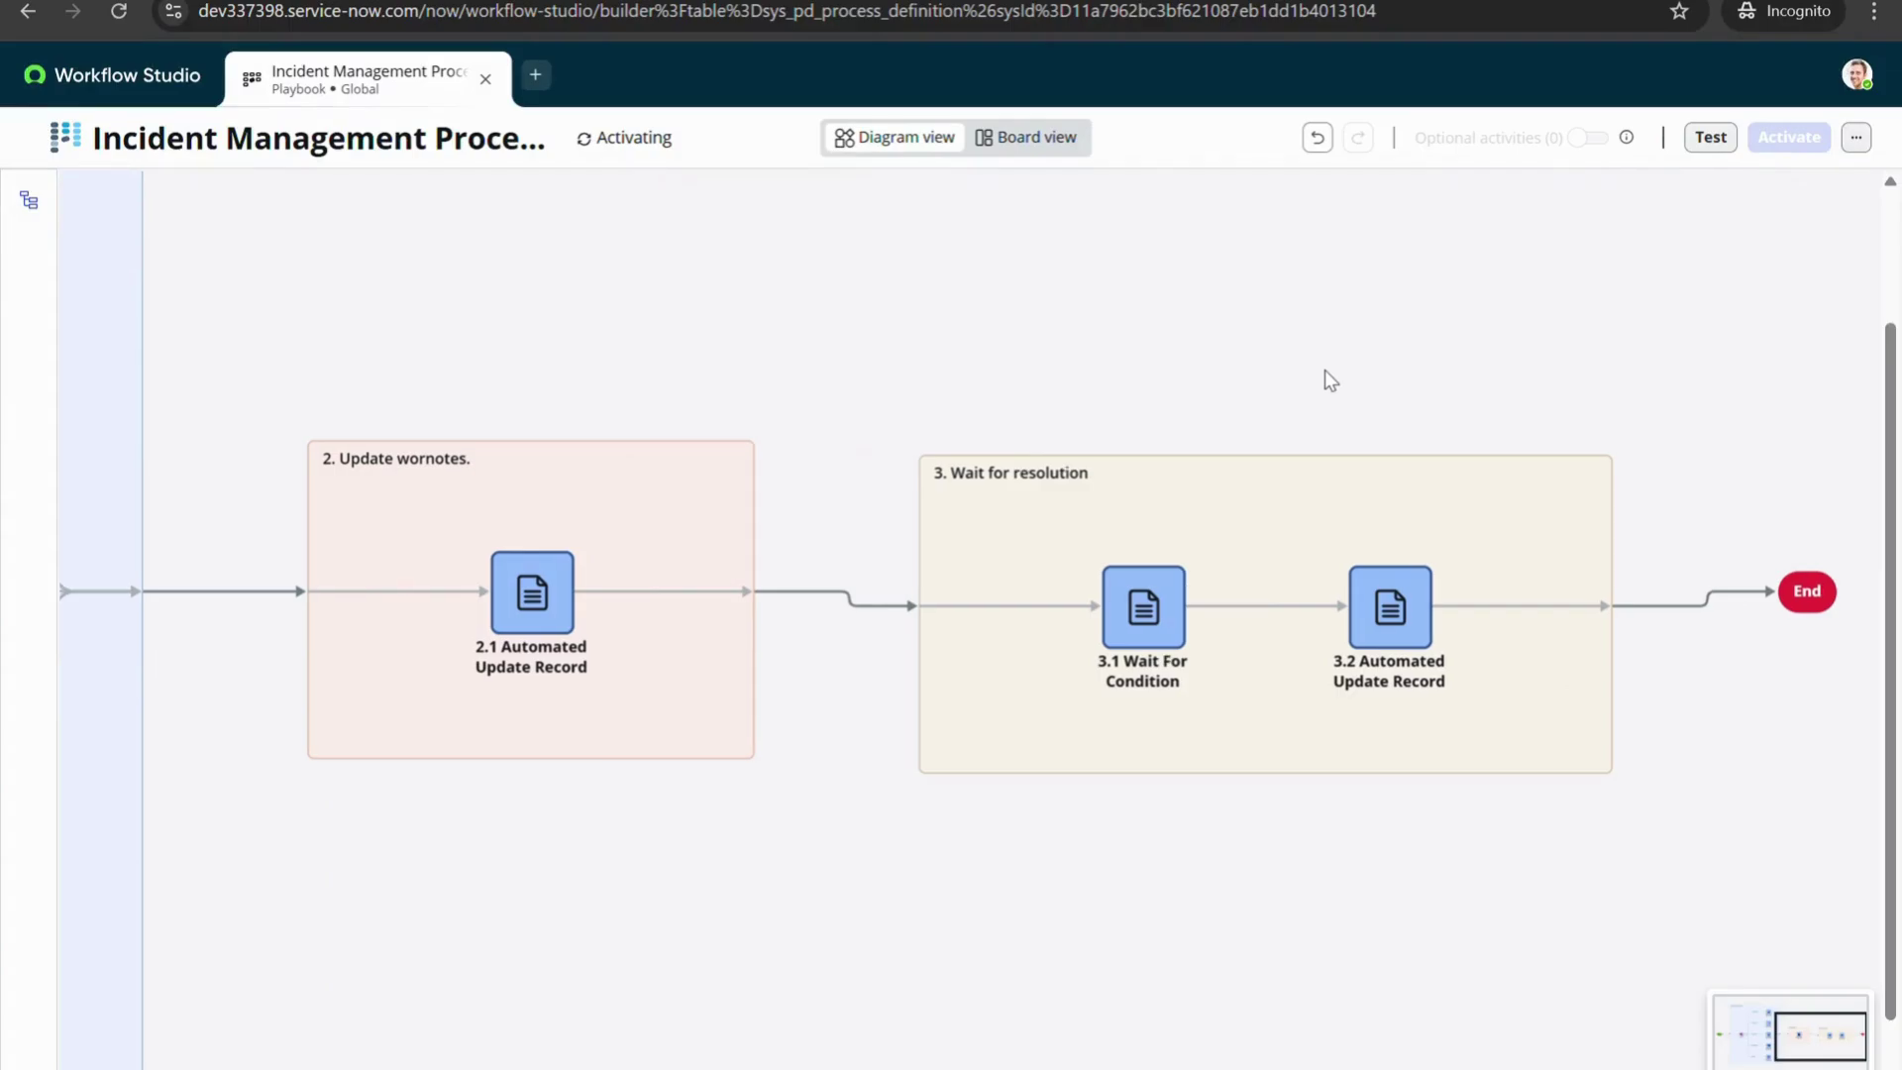
scroll(1324, 371, "left", 10)
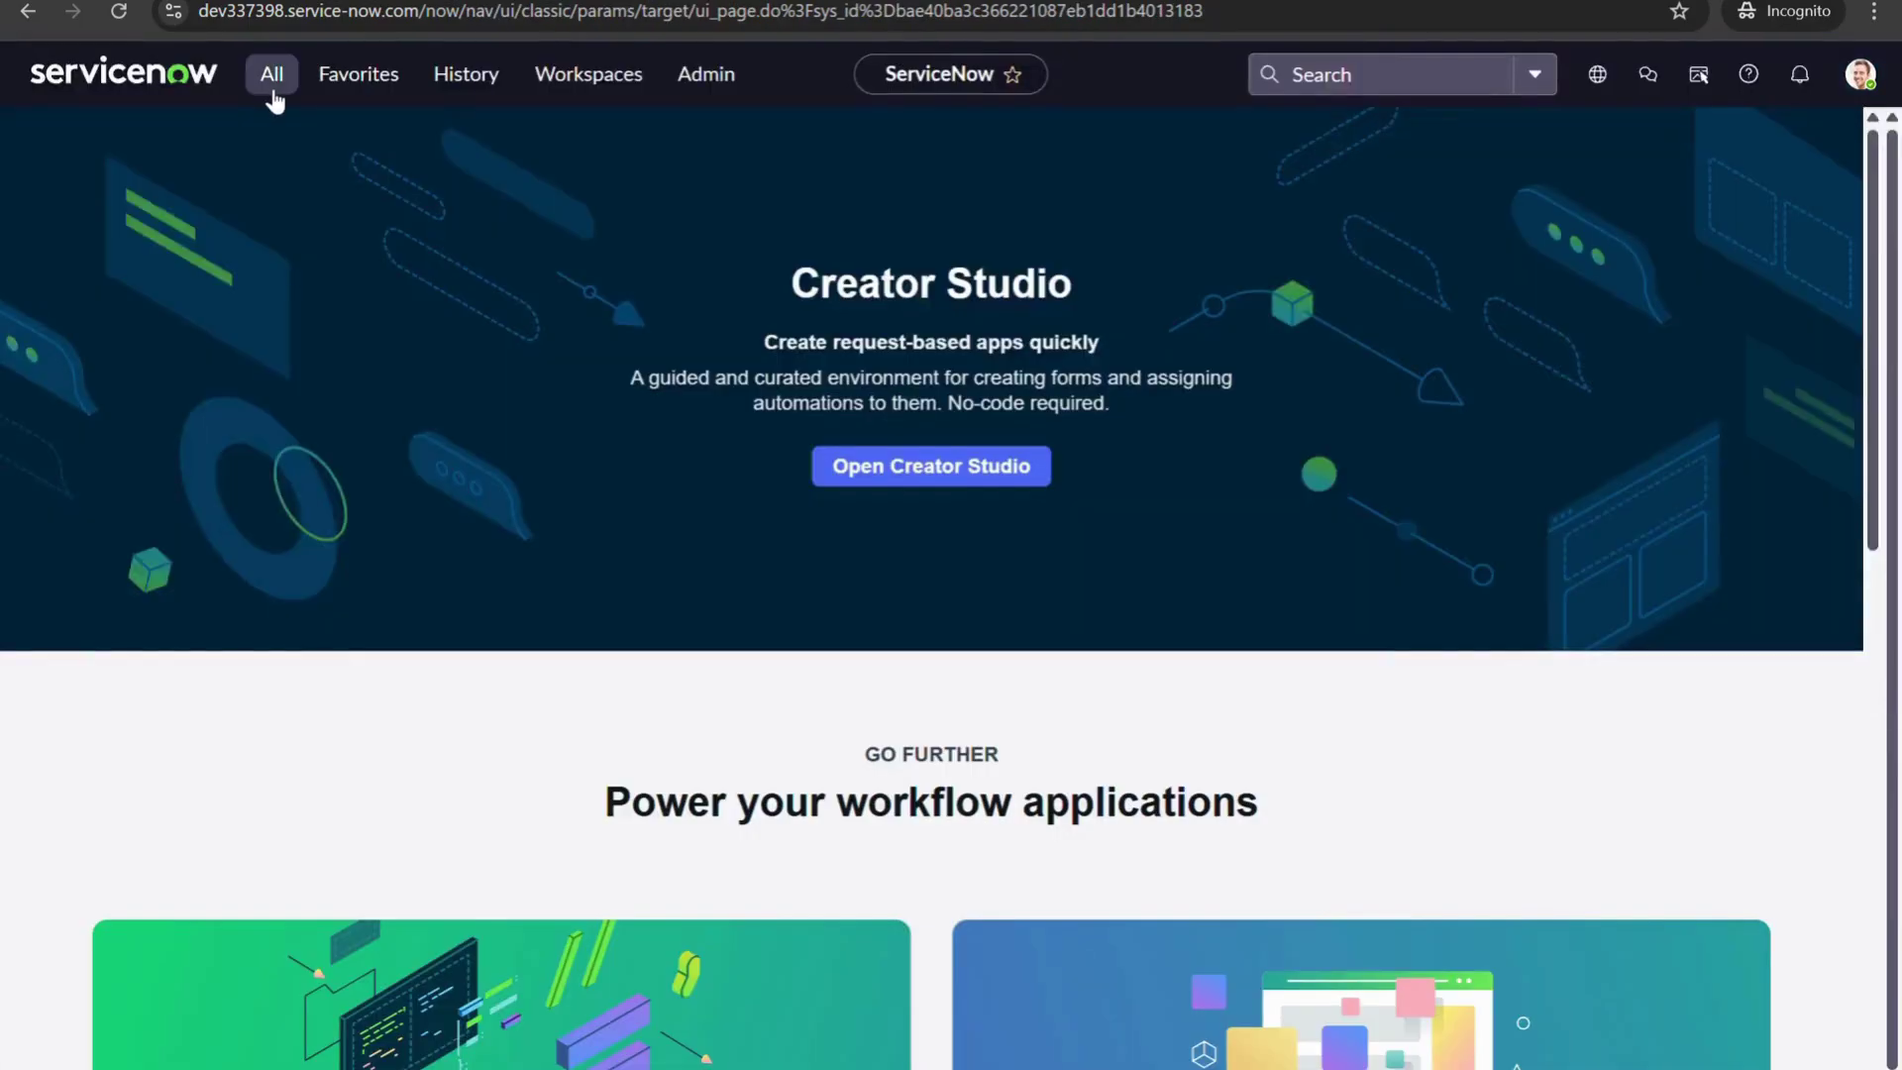
In the ServiceNow instance, replace the navigator filter with incident.do to open a new incident form
left_click(273, 81)
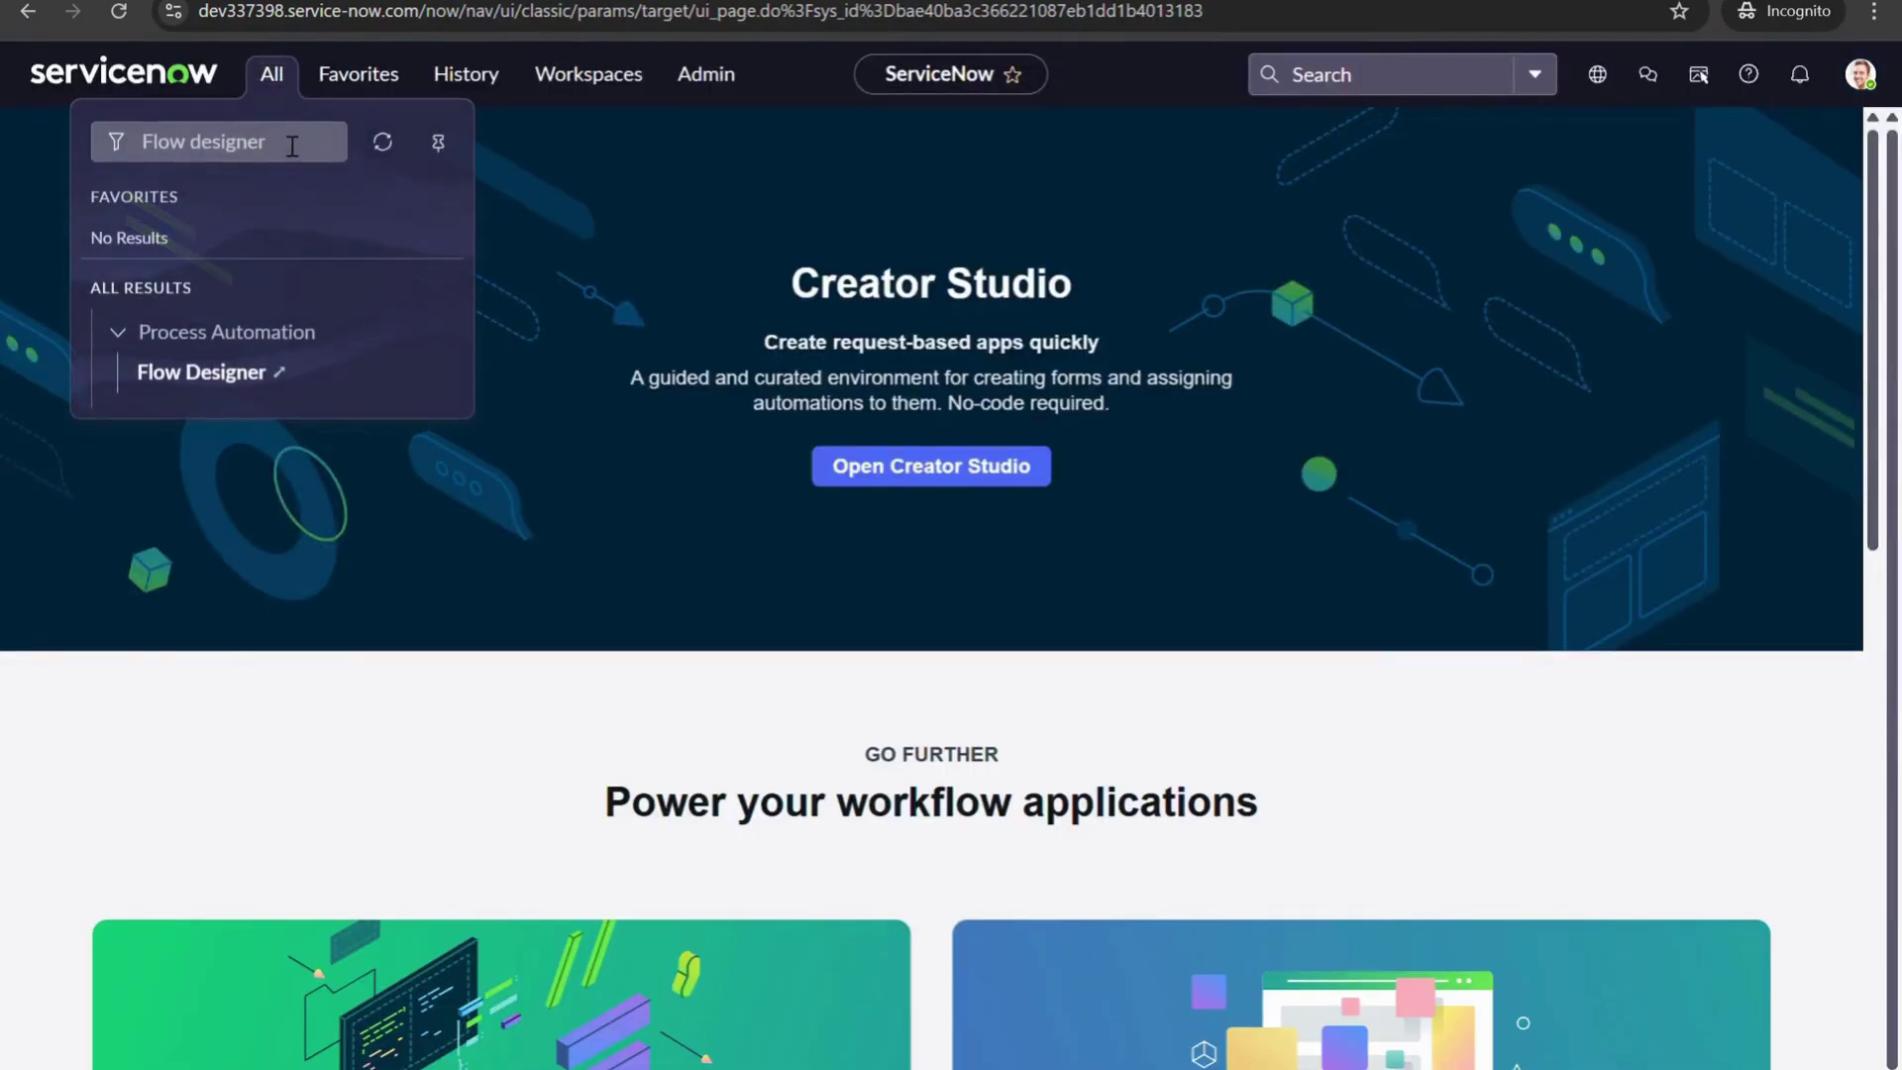
left_click_drag(292, 145, 115, 154)
key("BackSpace")
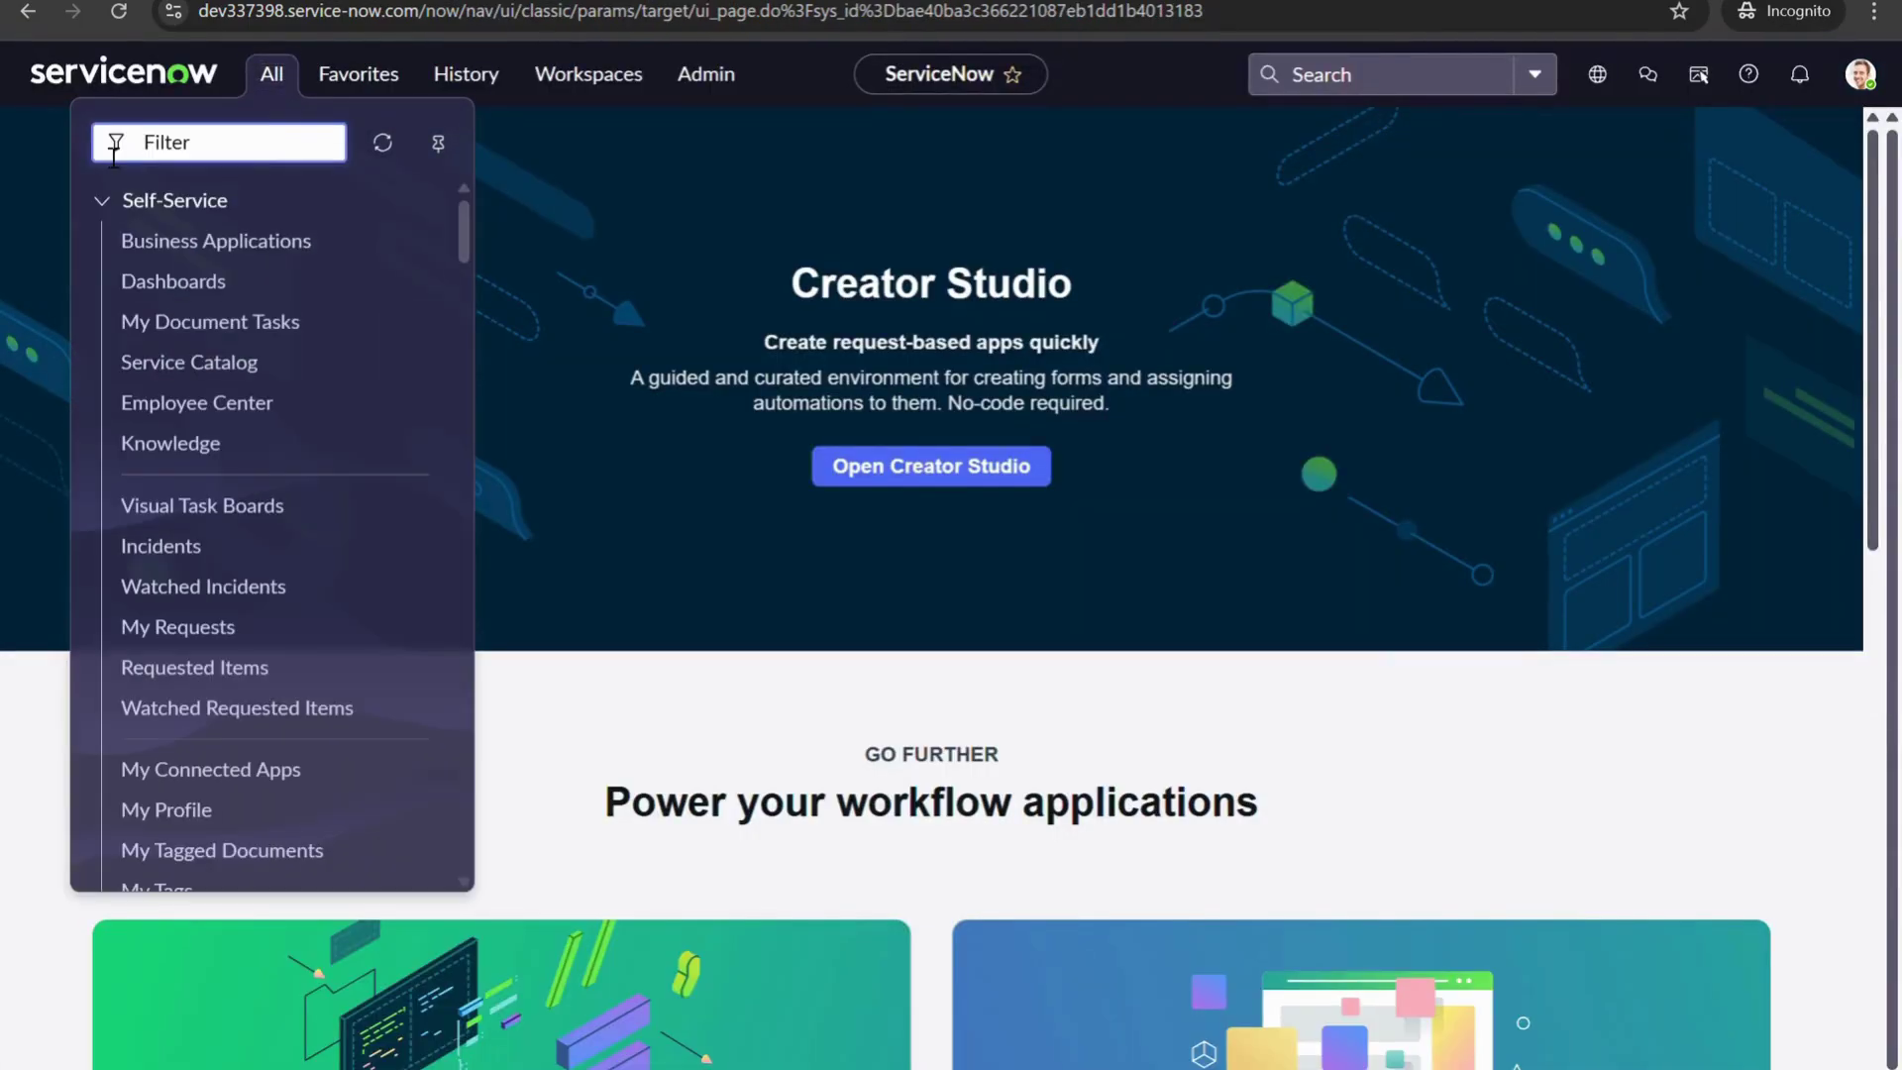
type("incident.do")
key("Return")
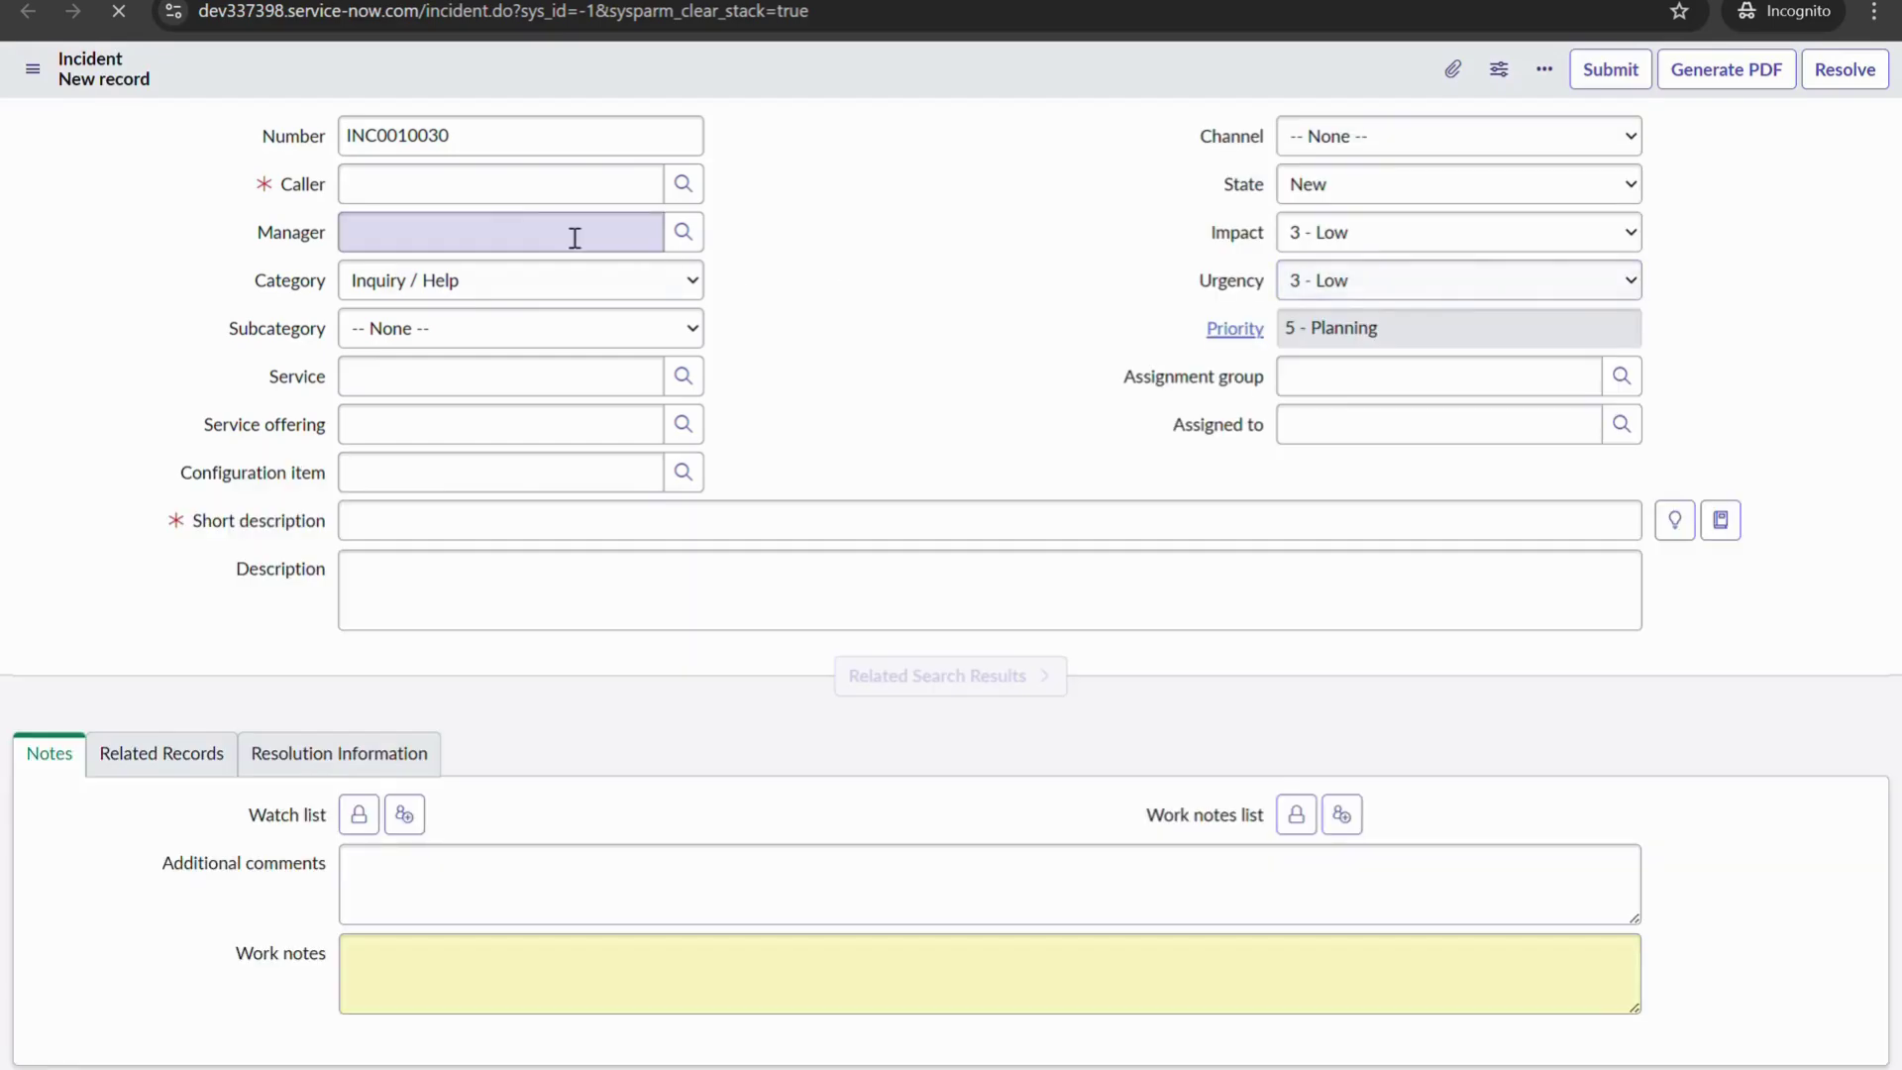
Fill in the caller's name on the new incident, dismiss the alert and set Category to Software
left_click(485, 202)
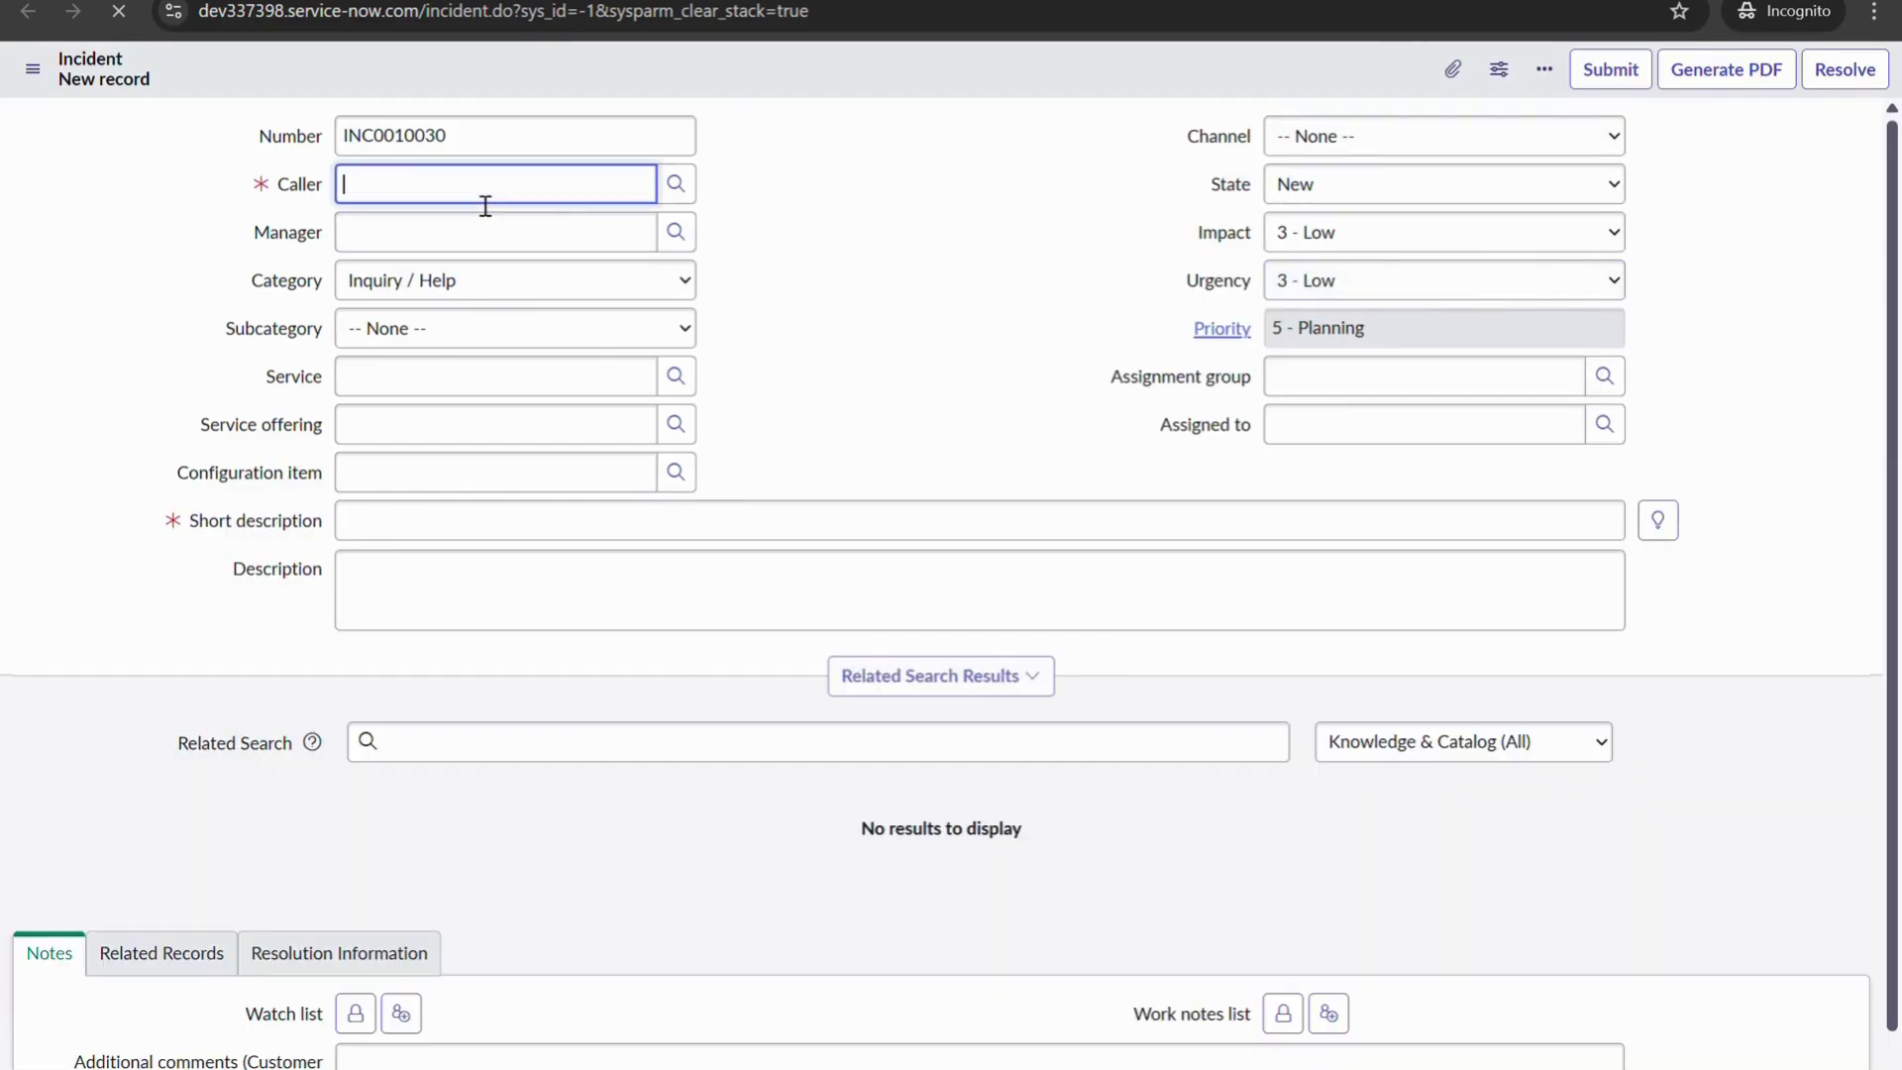
type("Abel T")
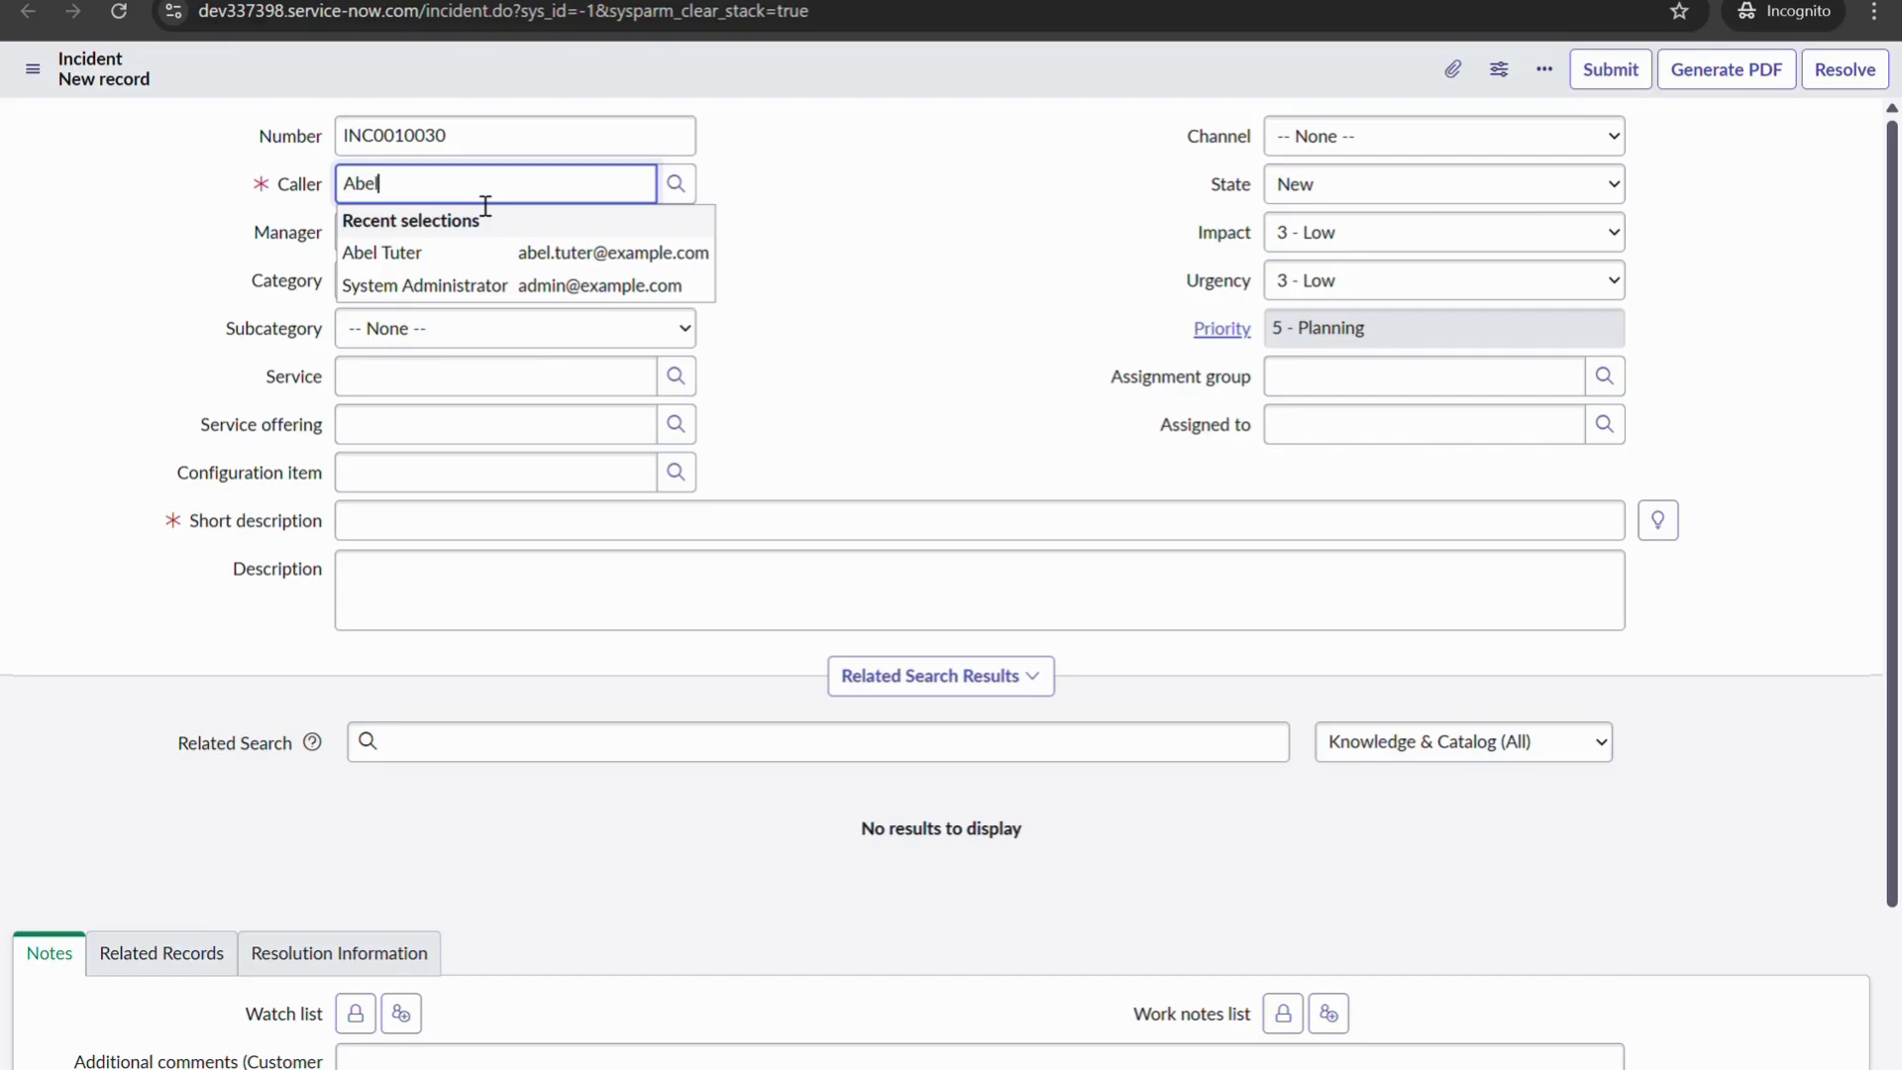
left_click(480, 252)
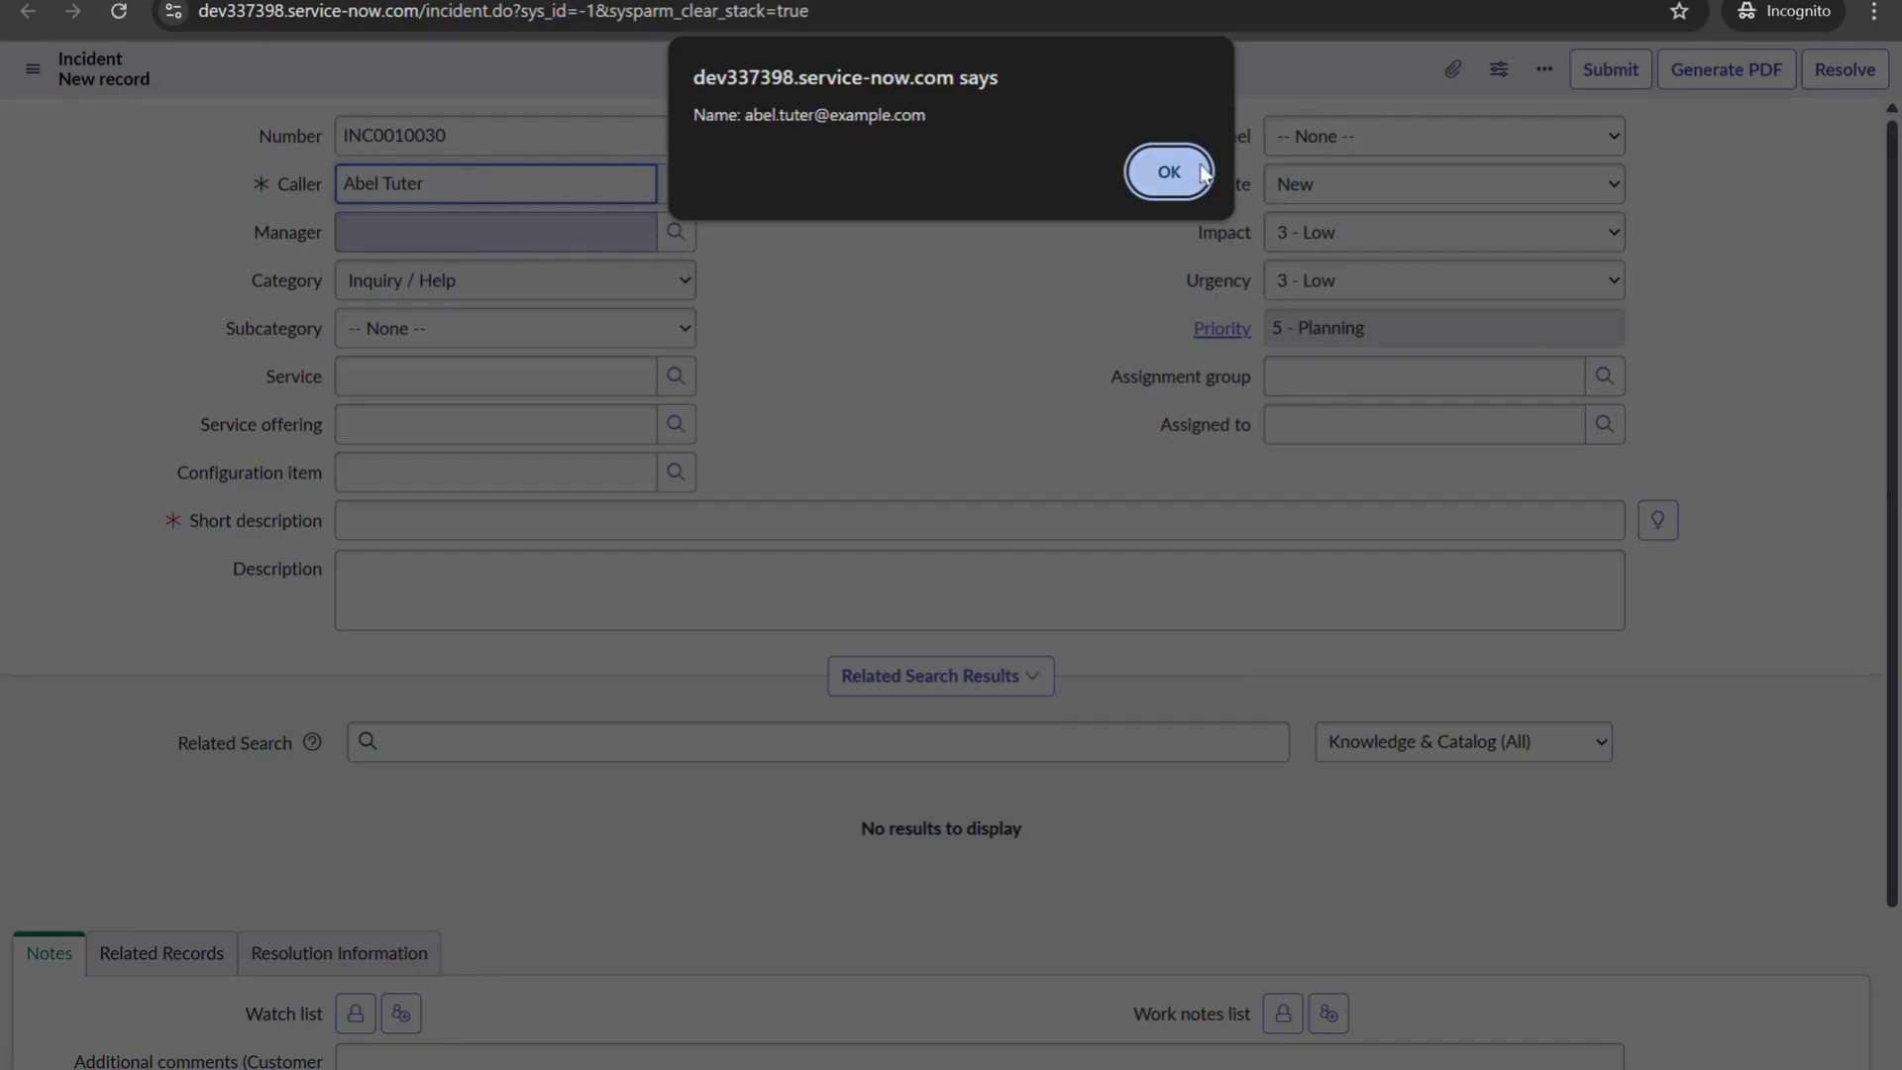
left_click(1149, 174)
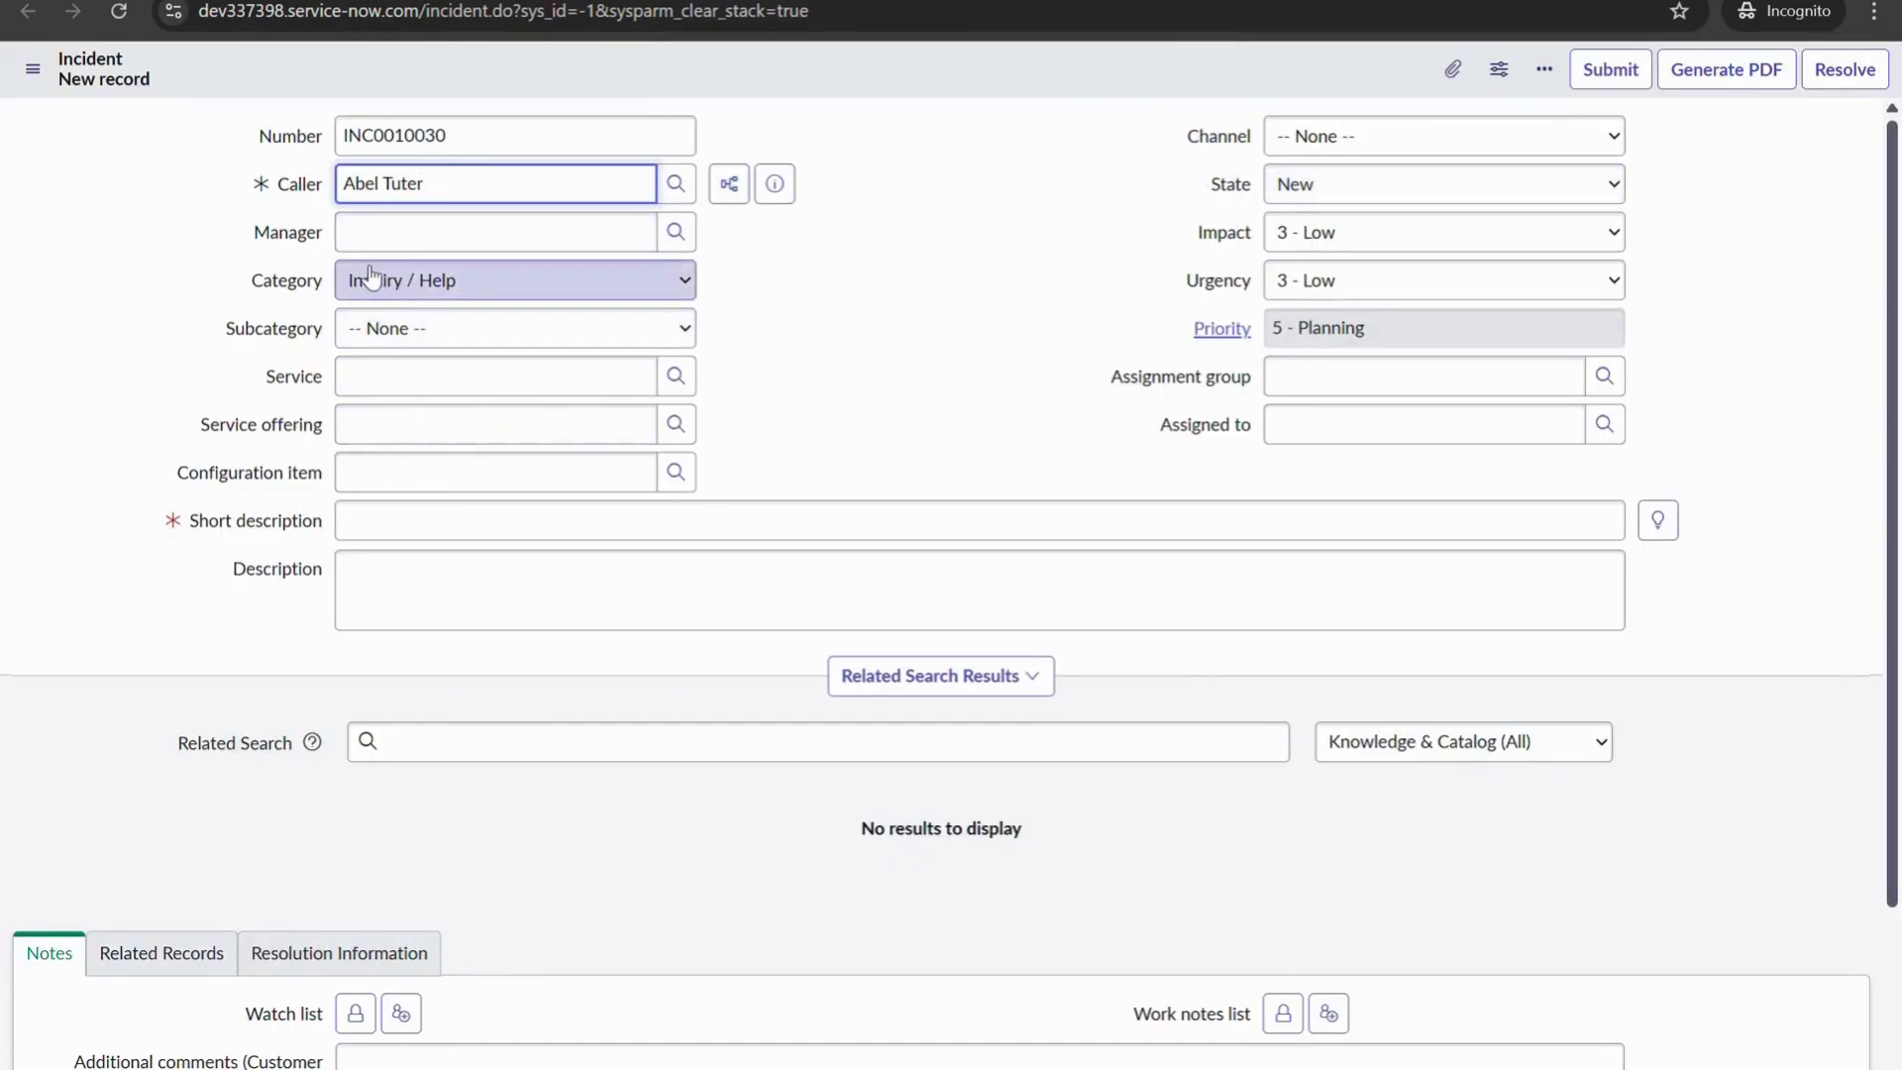
left_click(403, 285)
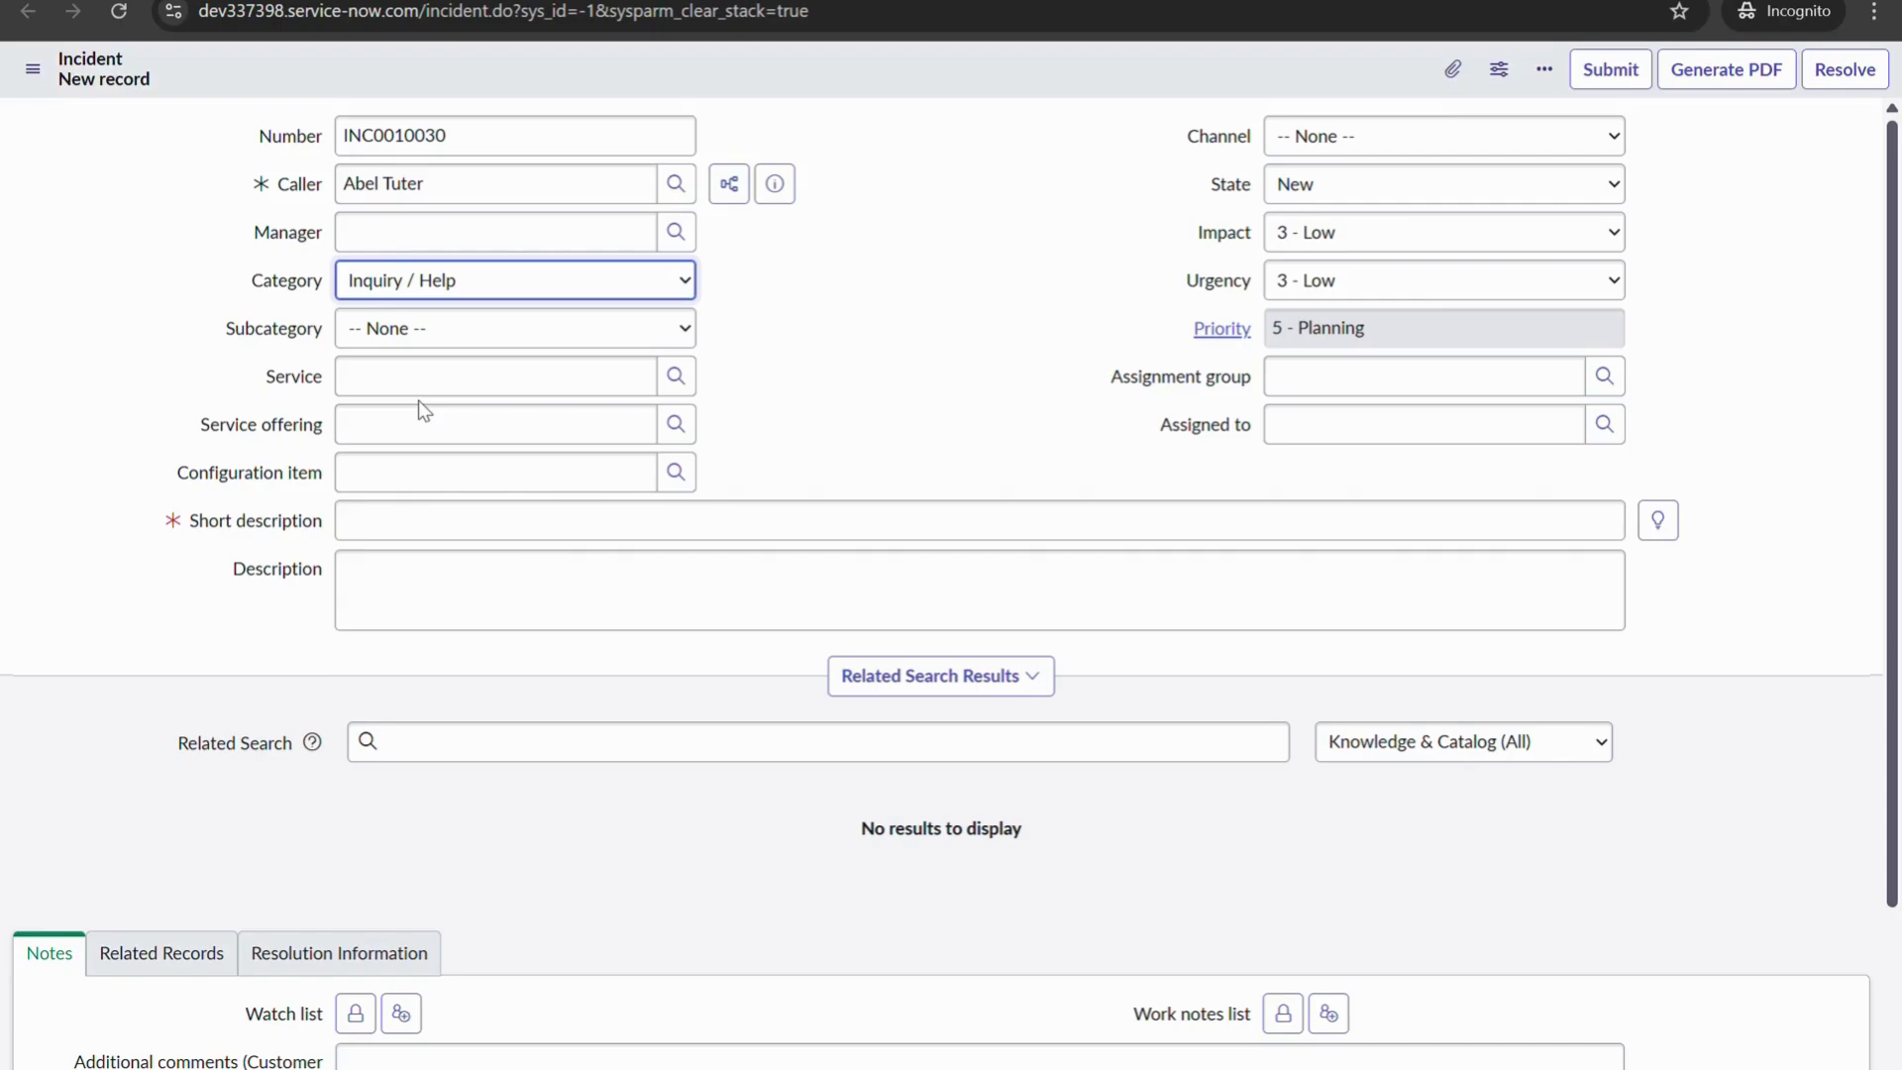
left_click(419, 400)
left_click(397, 272)
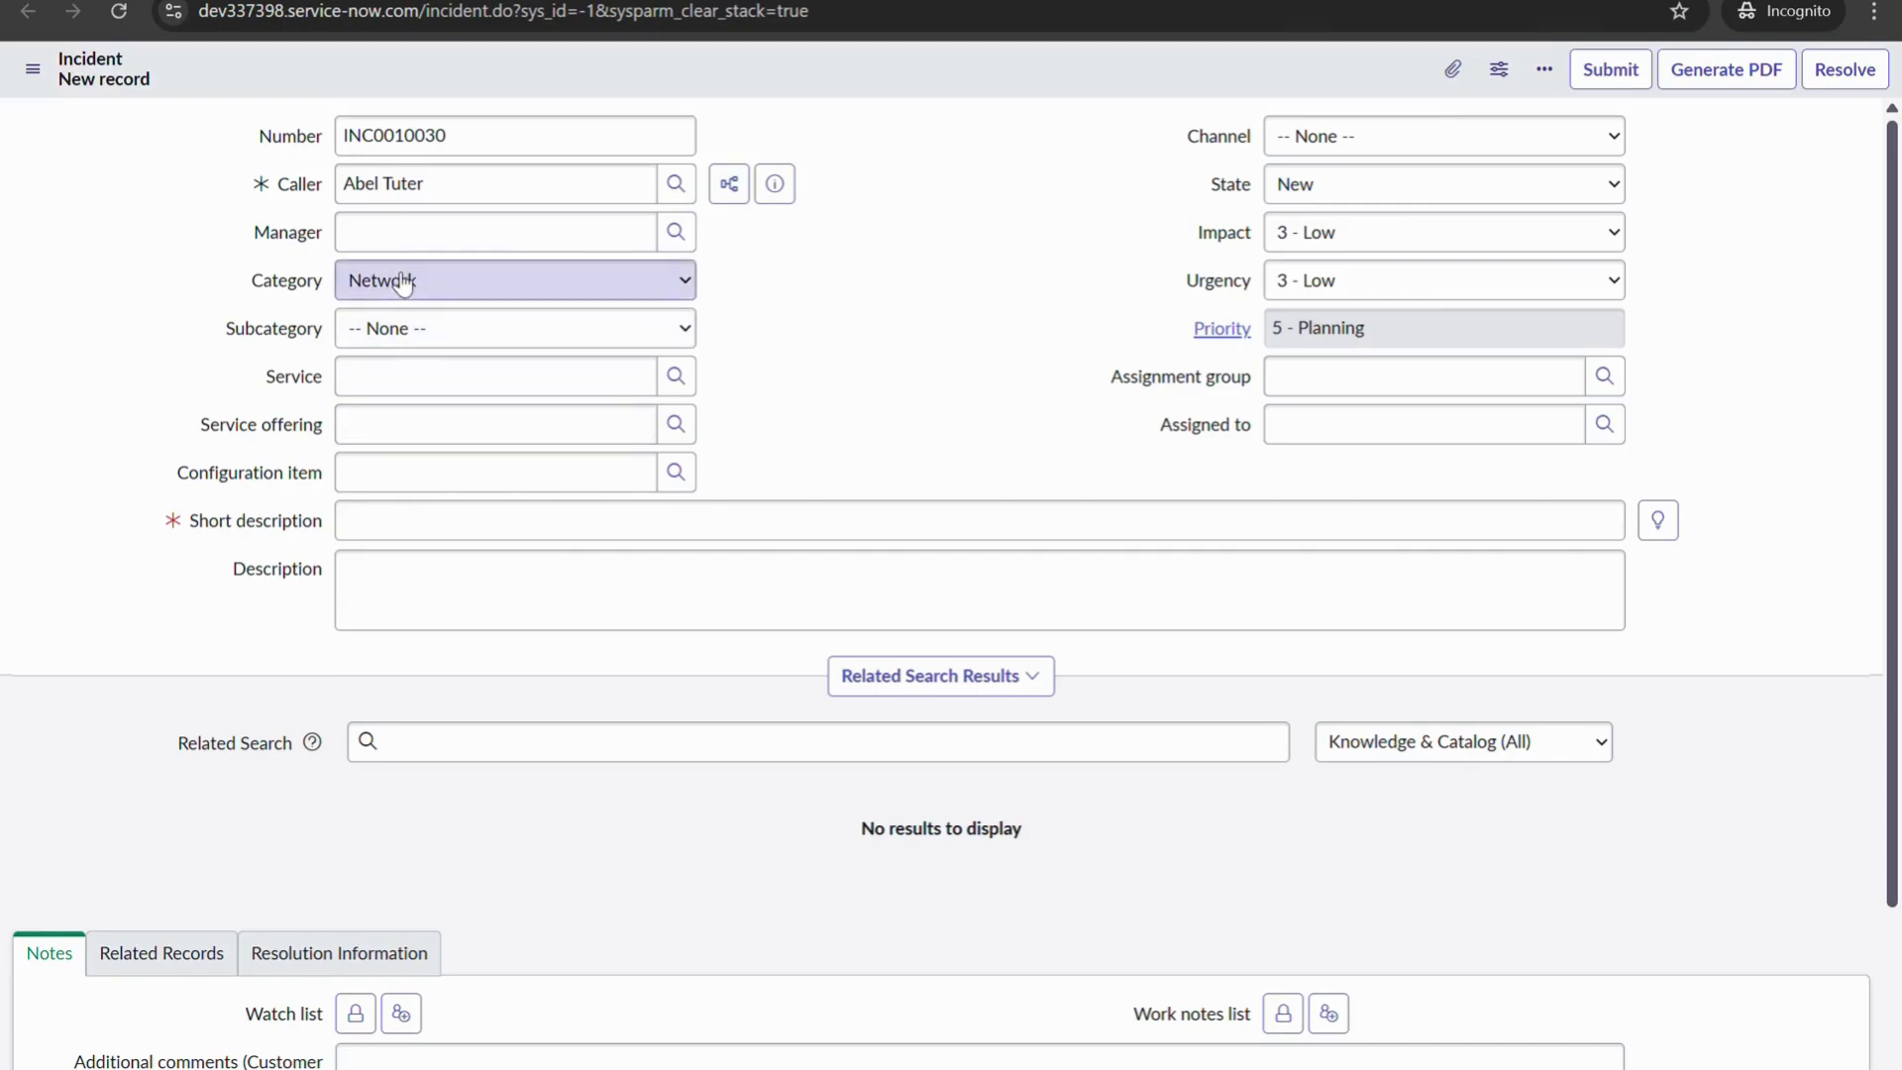
left_click(403, 342)
Enter "Demo for Playbook." as the short description and save the incident
left_click(410, 532)
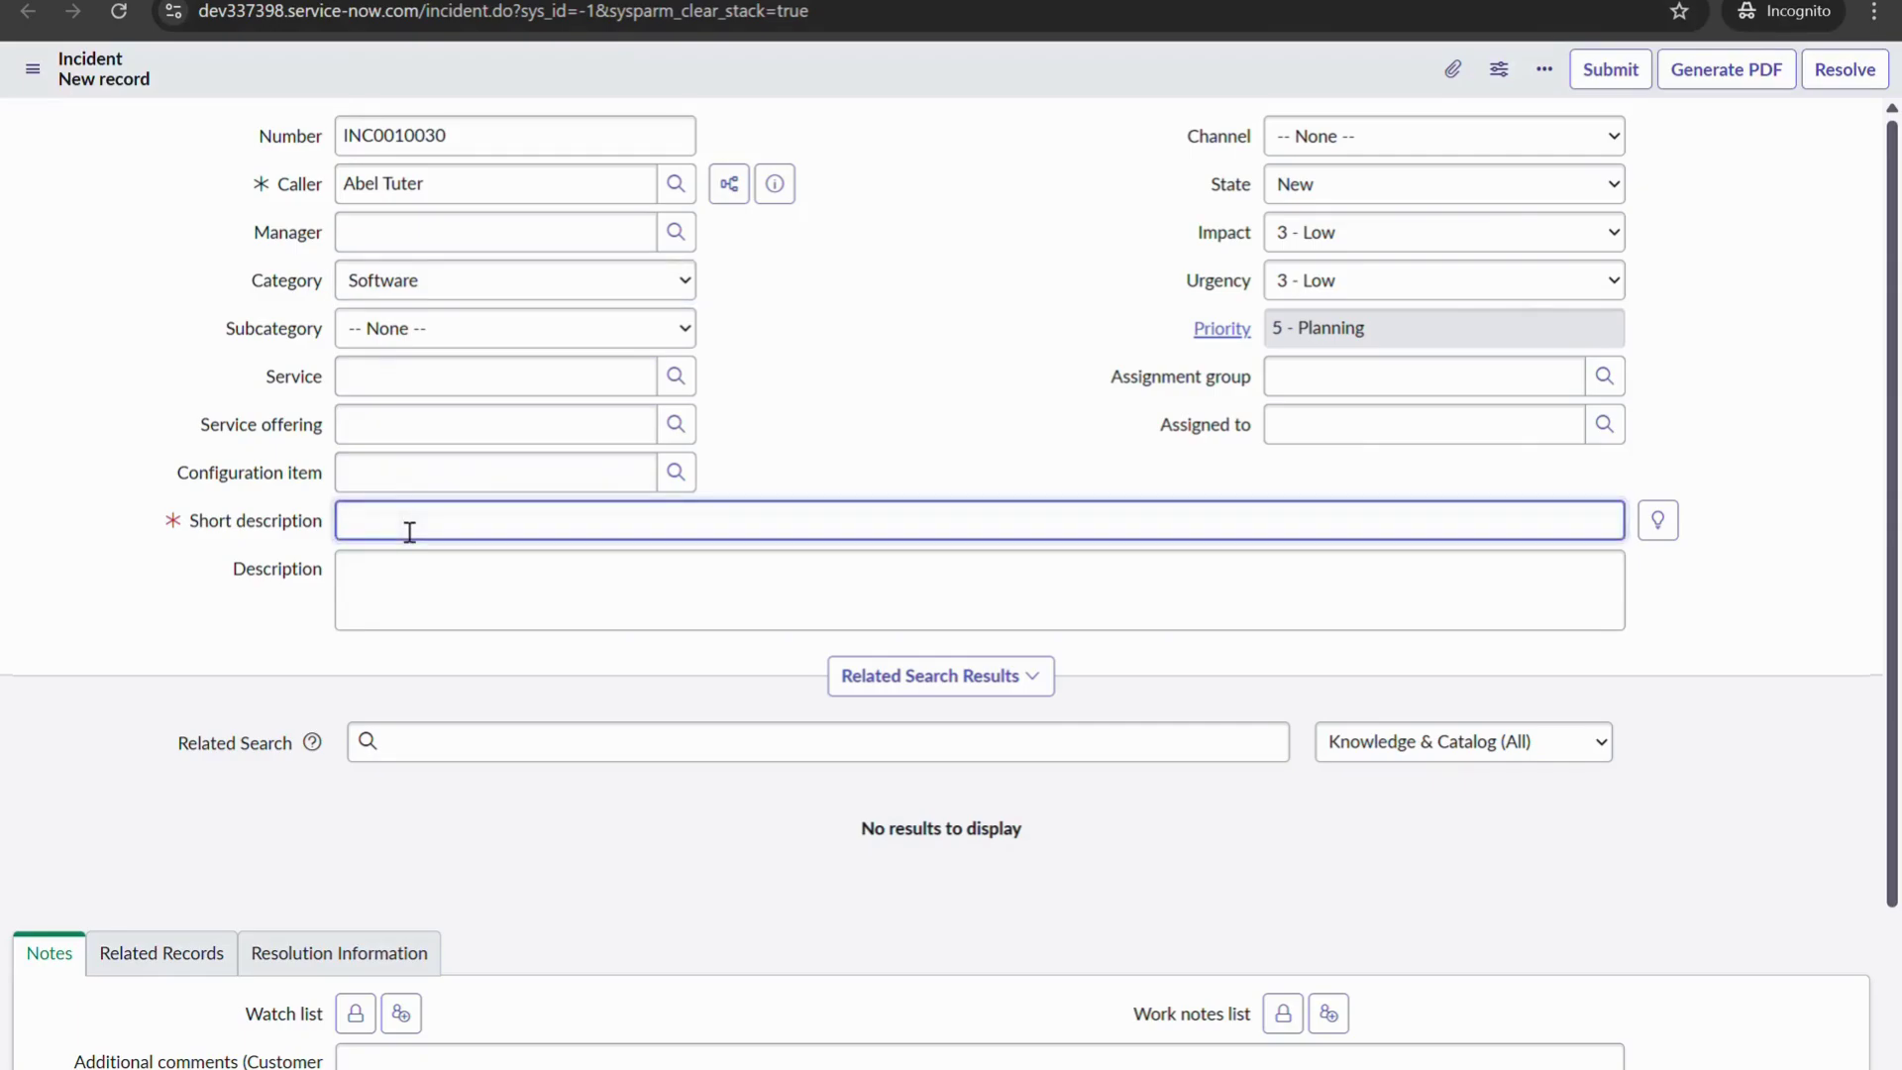
type("D")
key("BackSpace")
type("Demo for Playbook.")
right_click(975, 83)
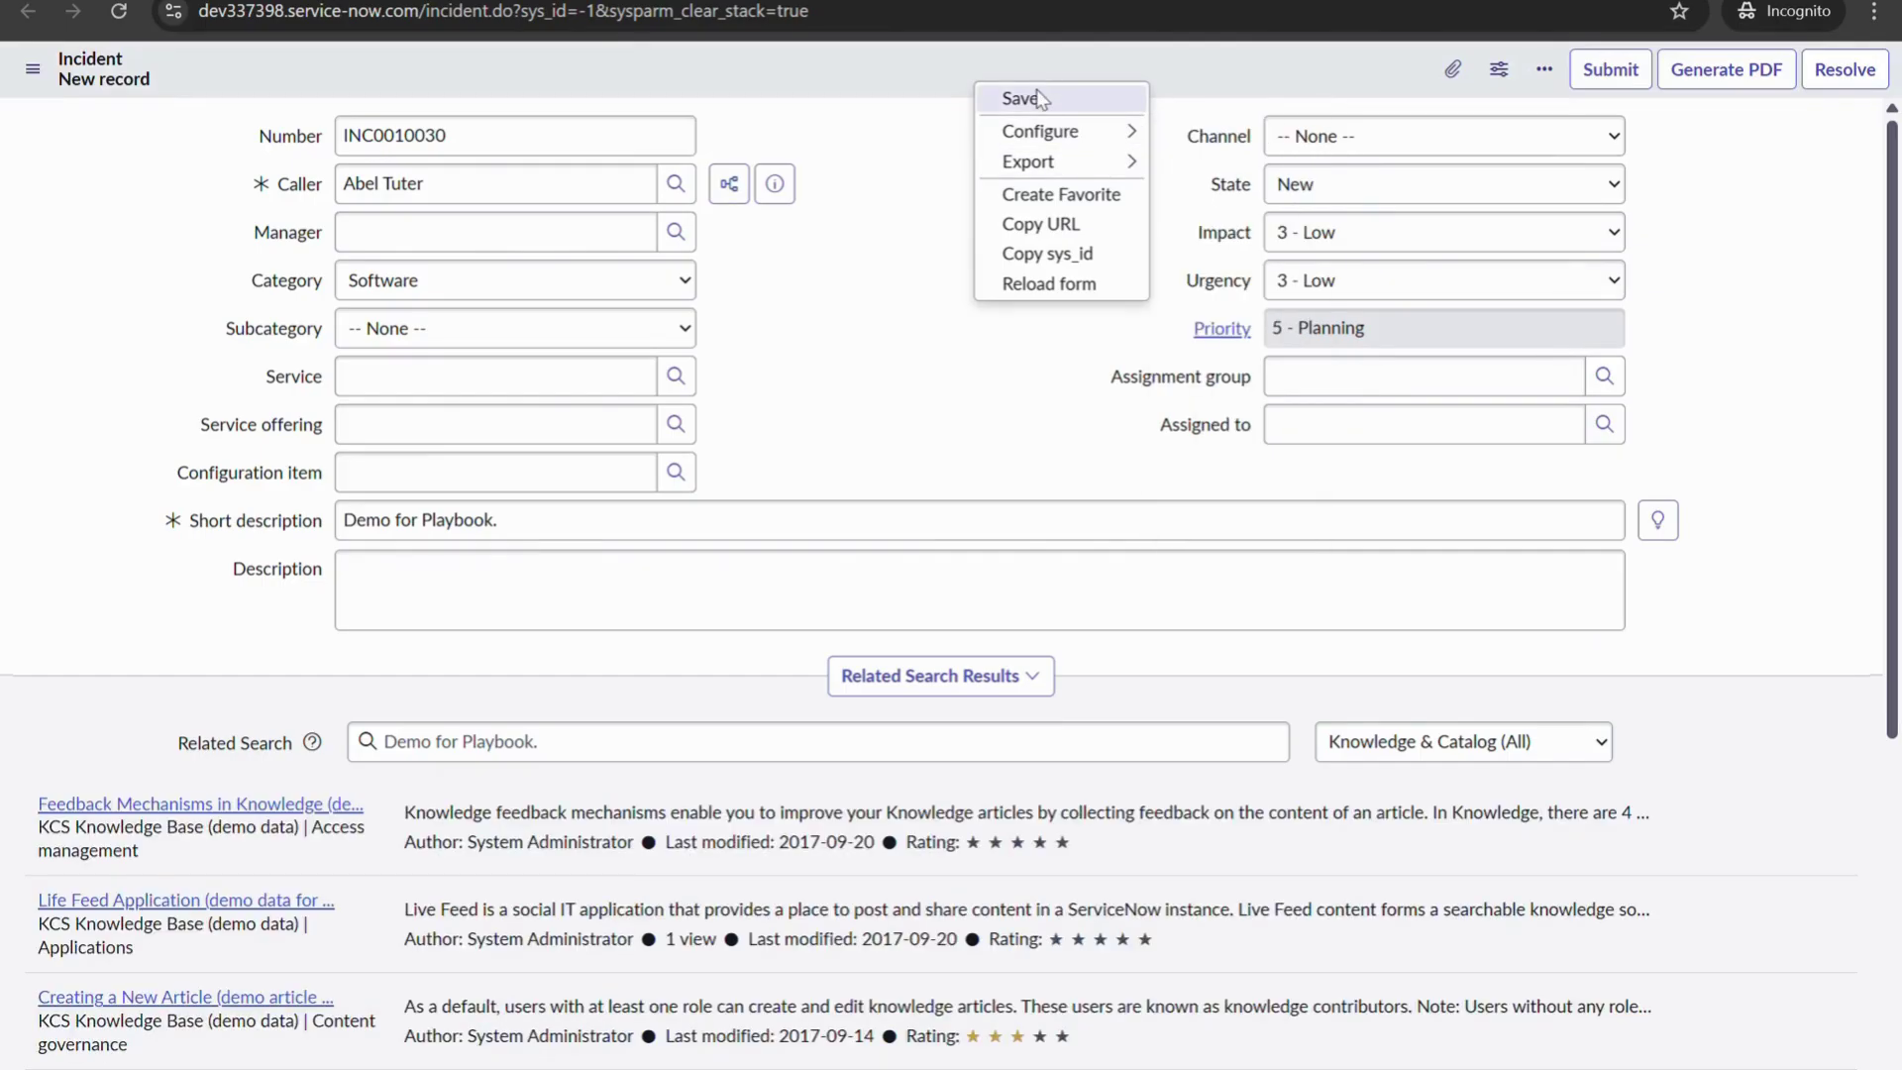
left_click(1037, 97)
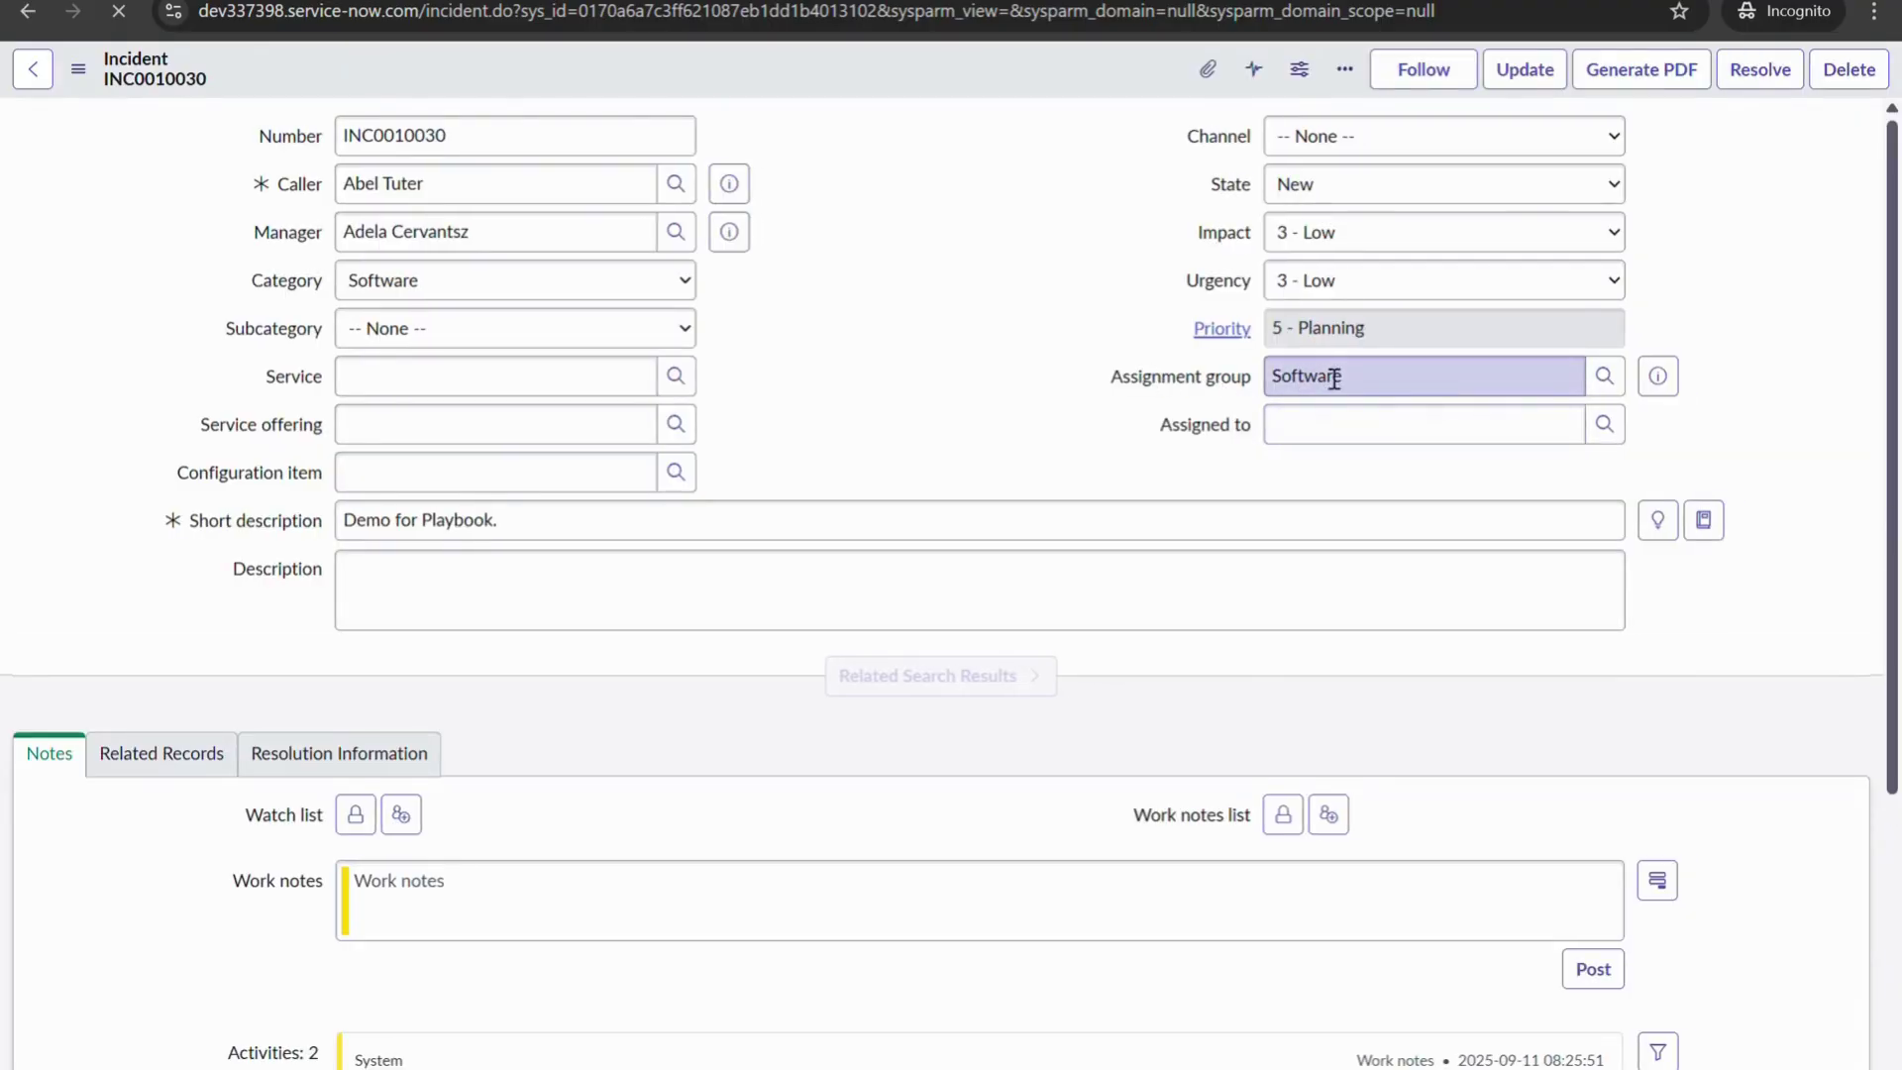
Examine the saved incident's assignment group and the system work note in its activity stream
left_click_drag(1382, 386, 1282, 384)
left_click(1007, 370)
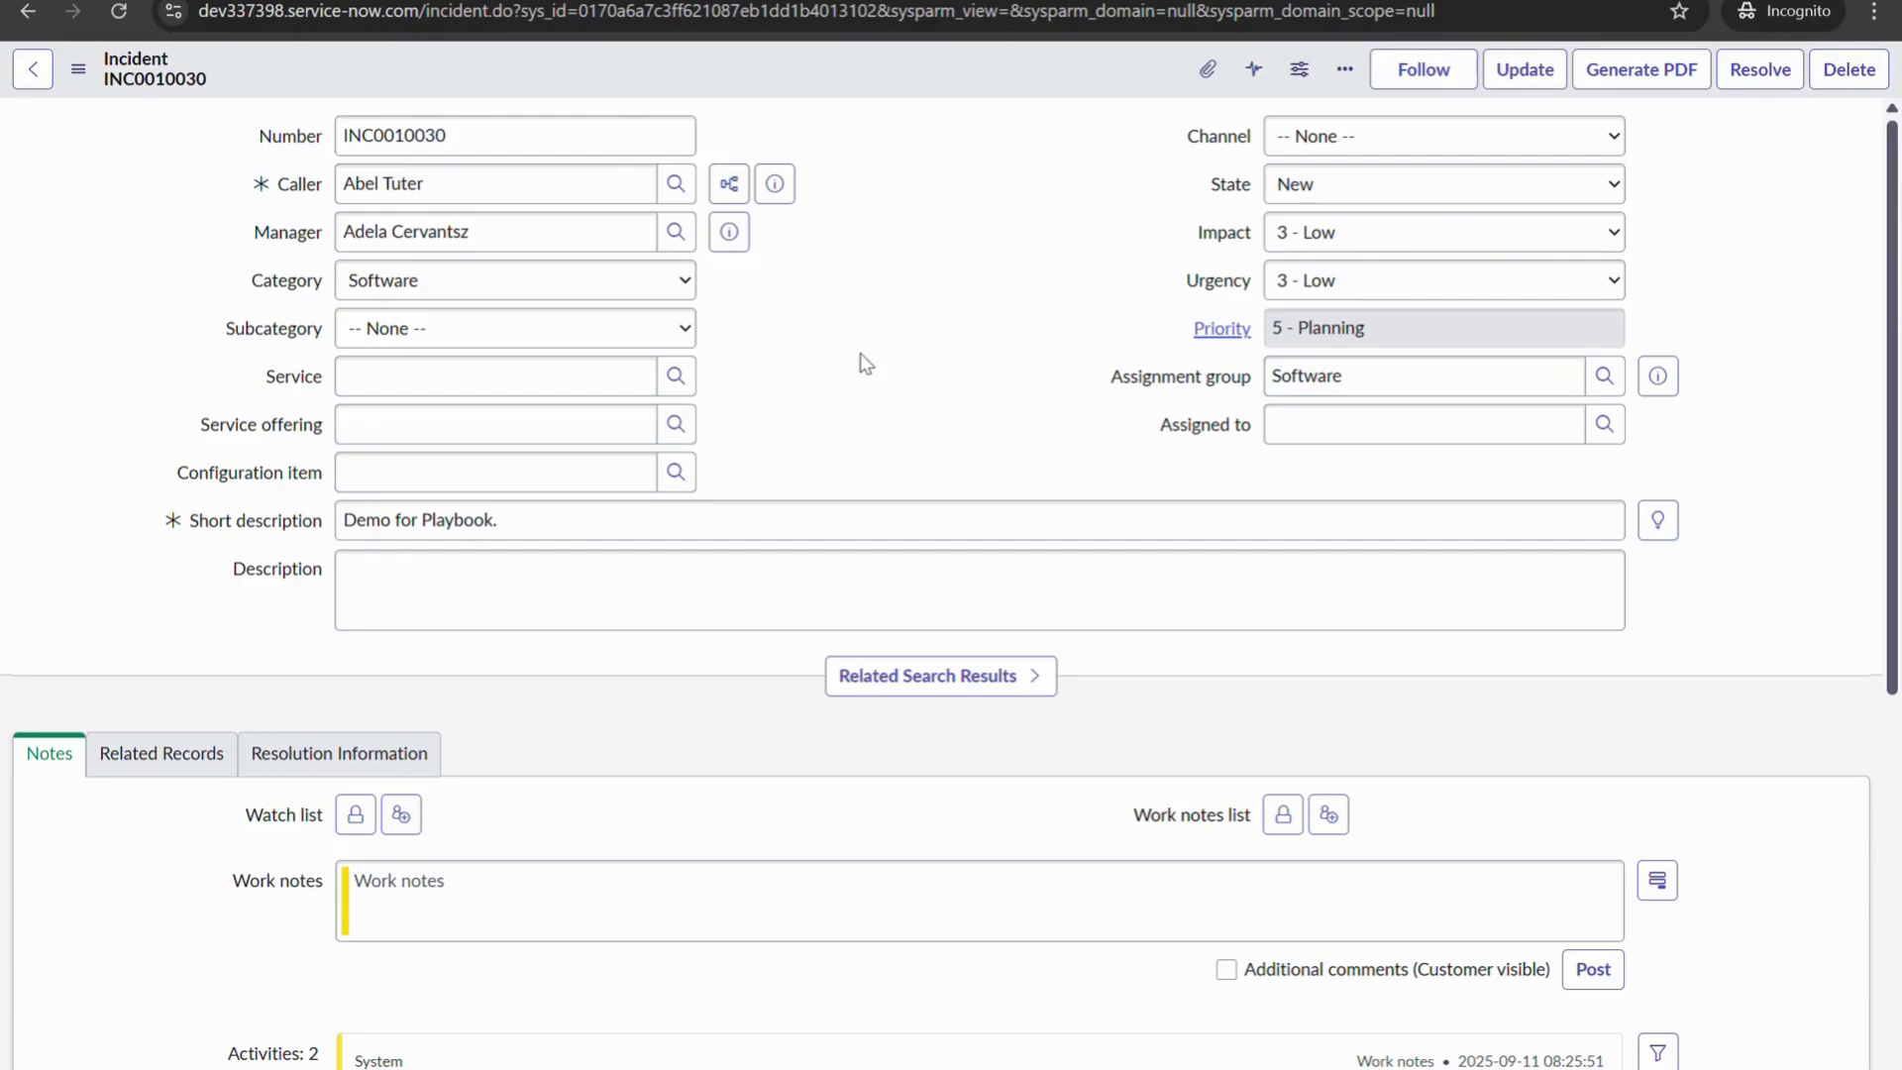
scroll(860, 361, "down", 5)
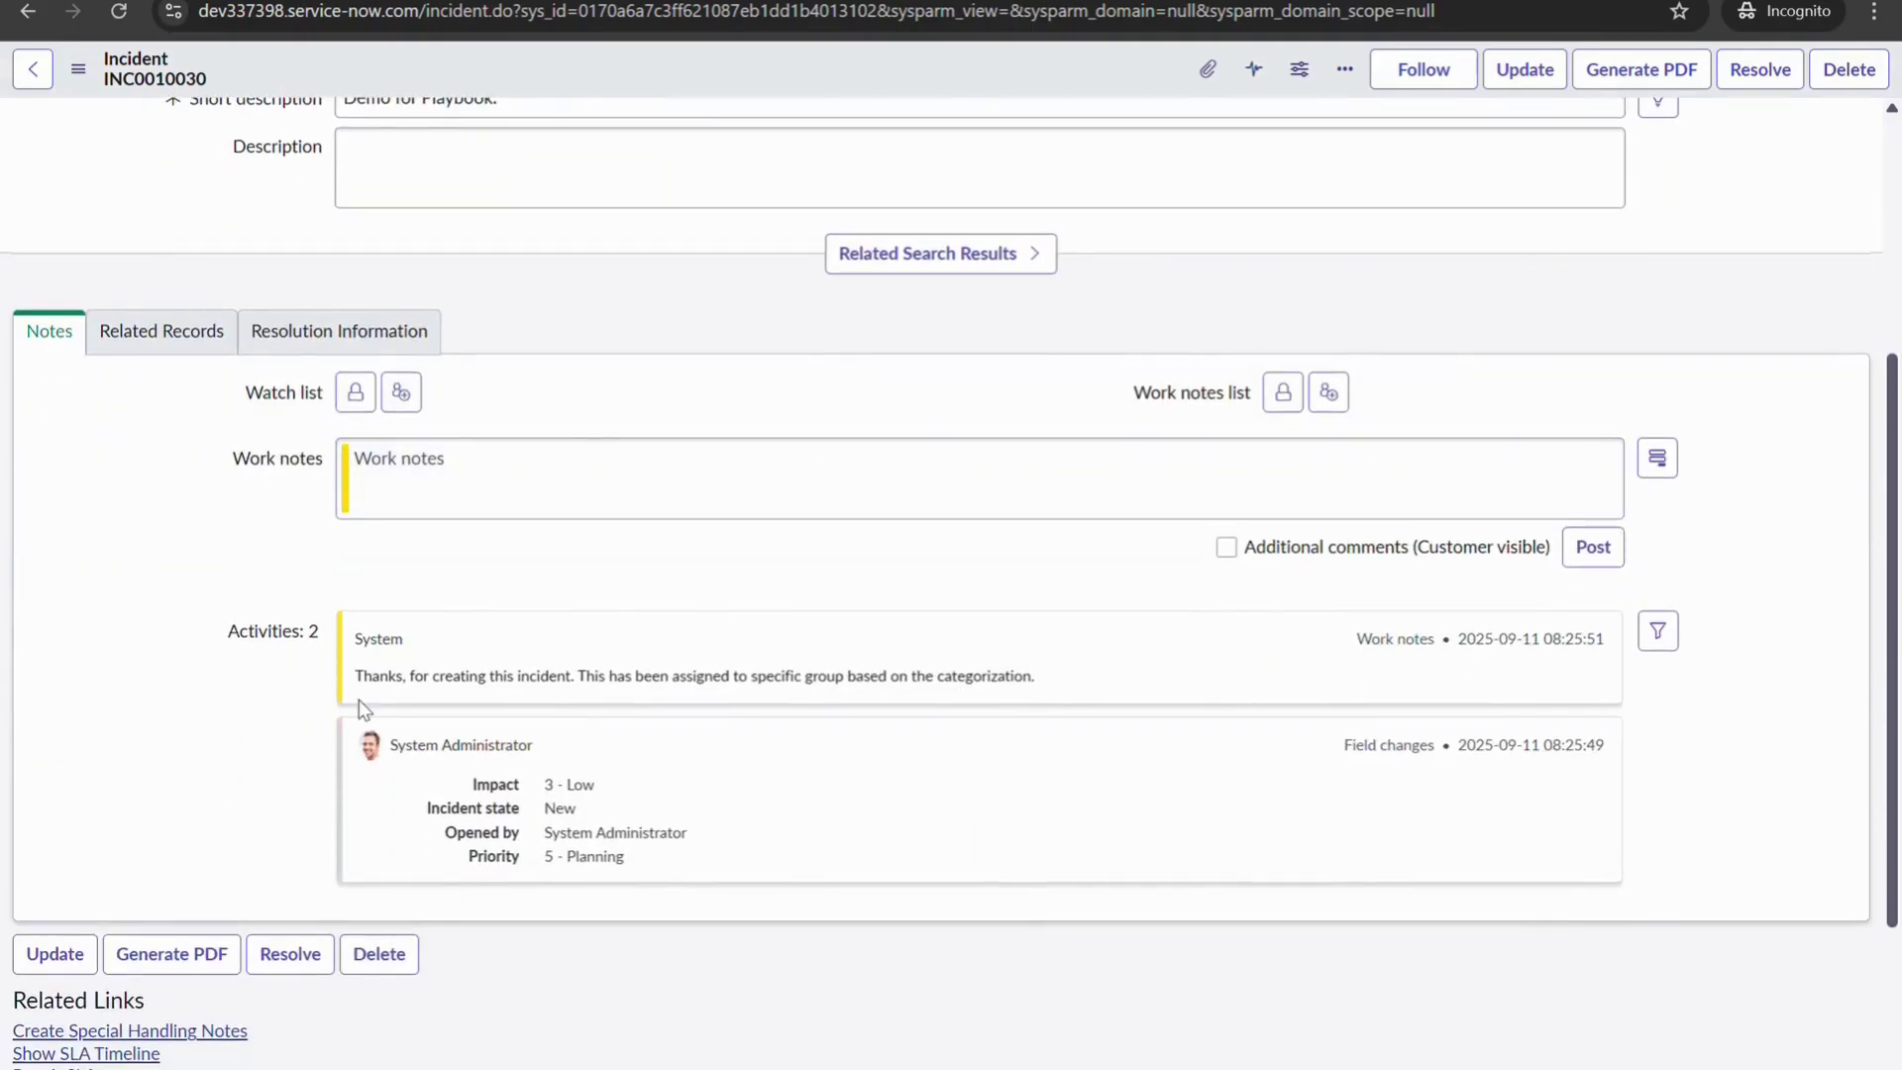
left_click_drag(347, 680, 572, 695)
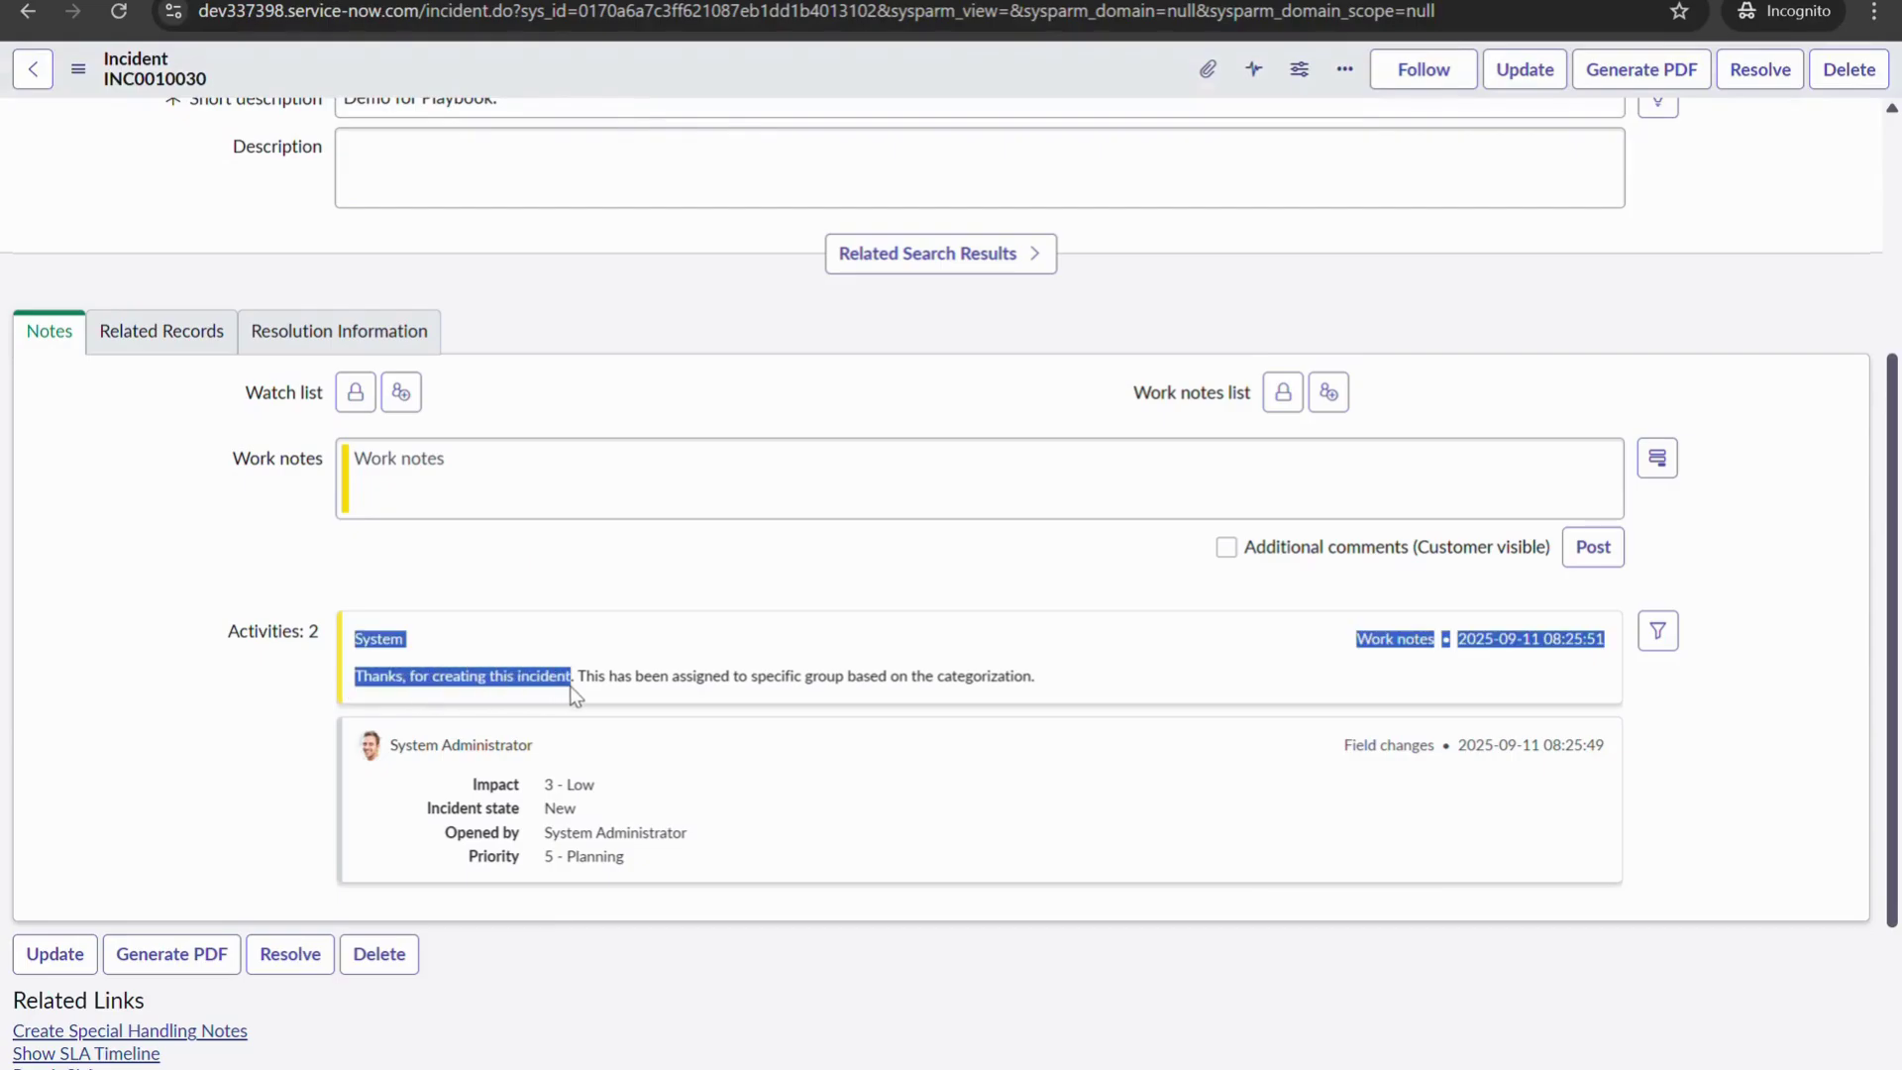
left_click(987, 705)
left_click_drag(1035, 678, 881, 676)
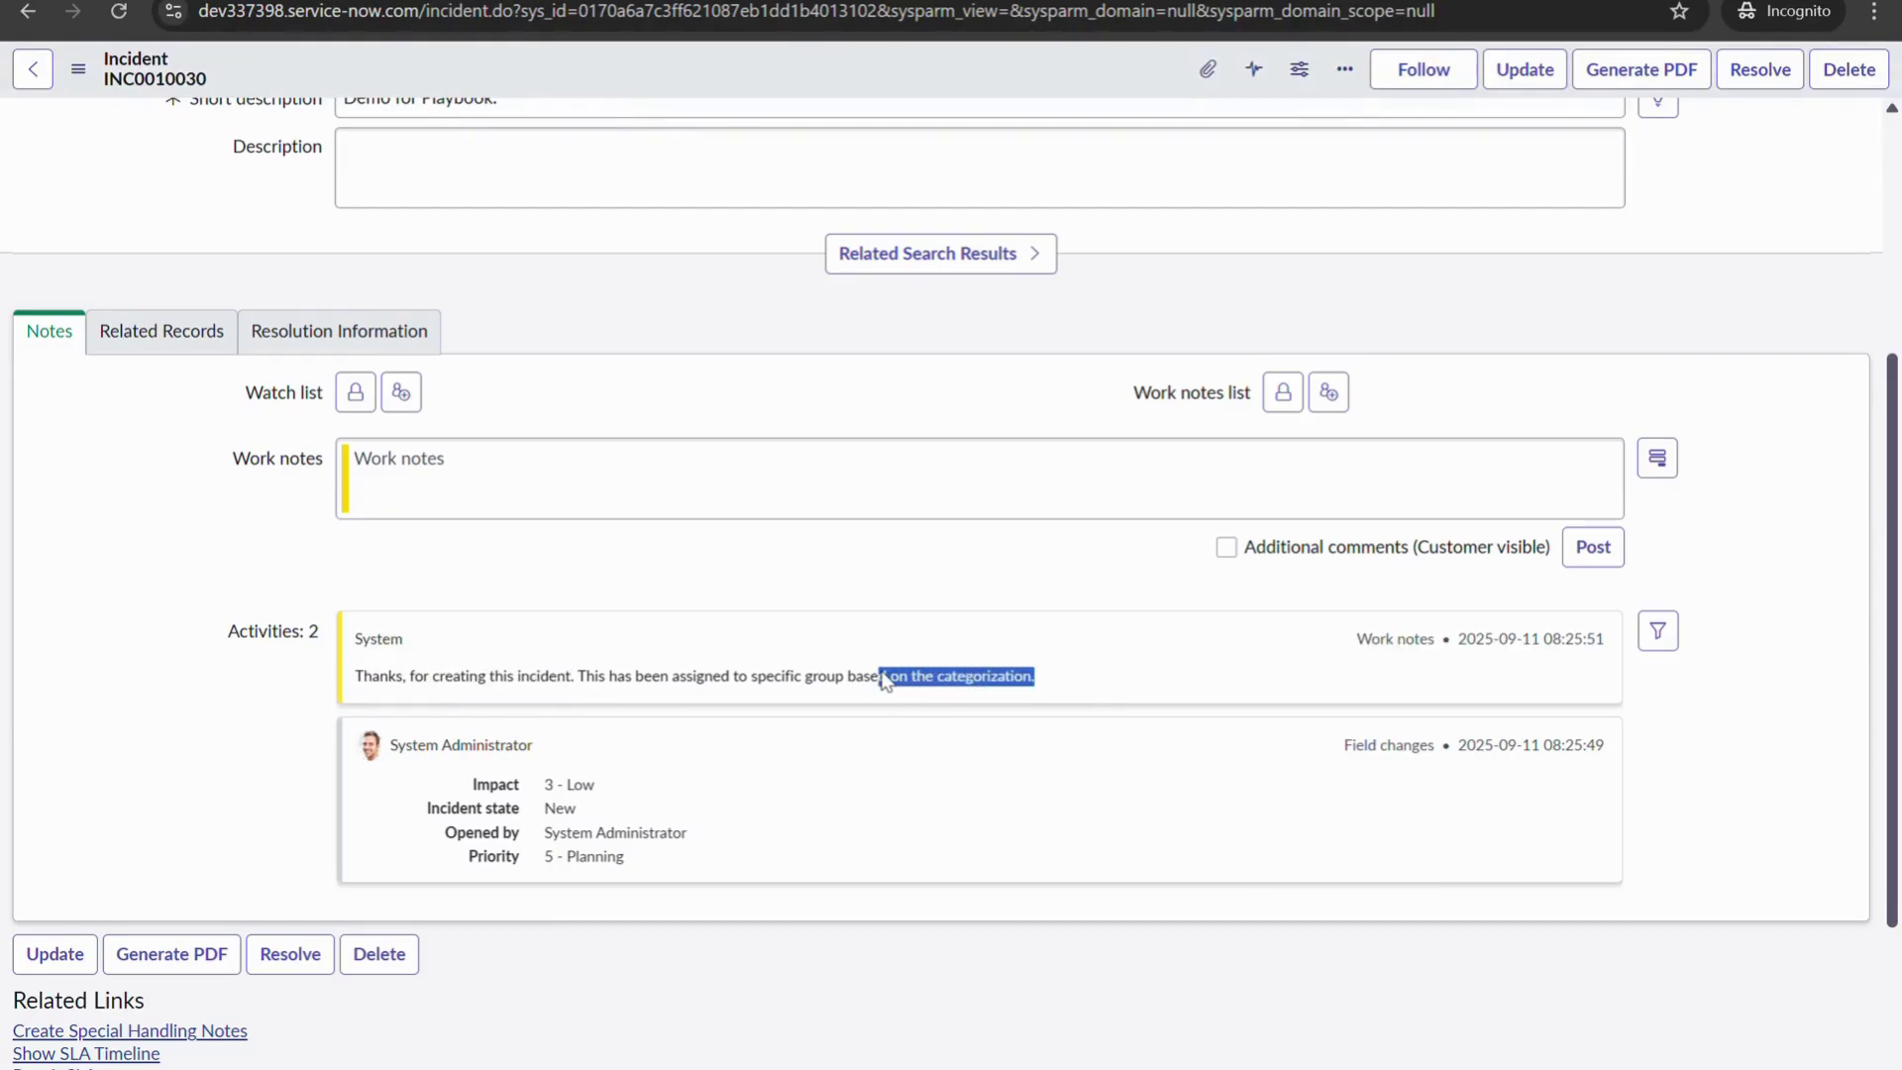